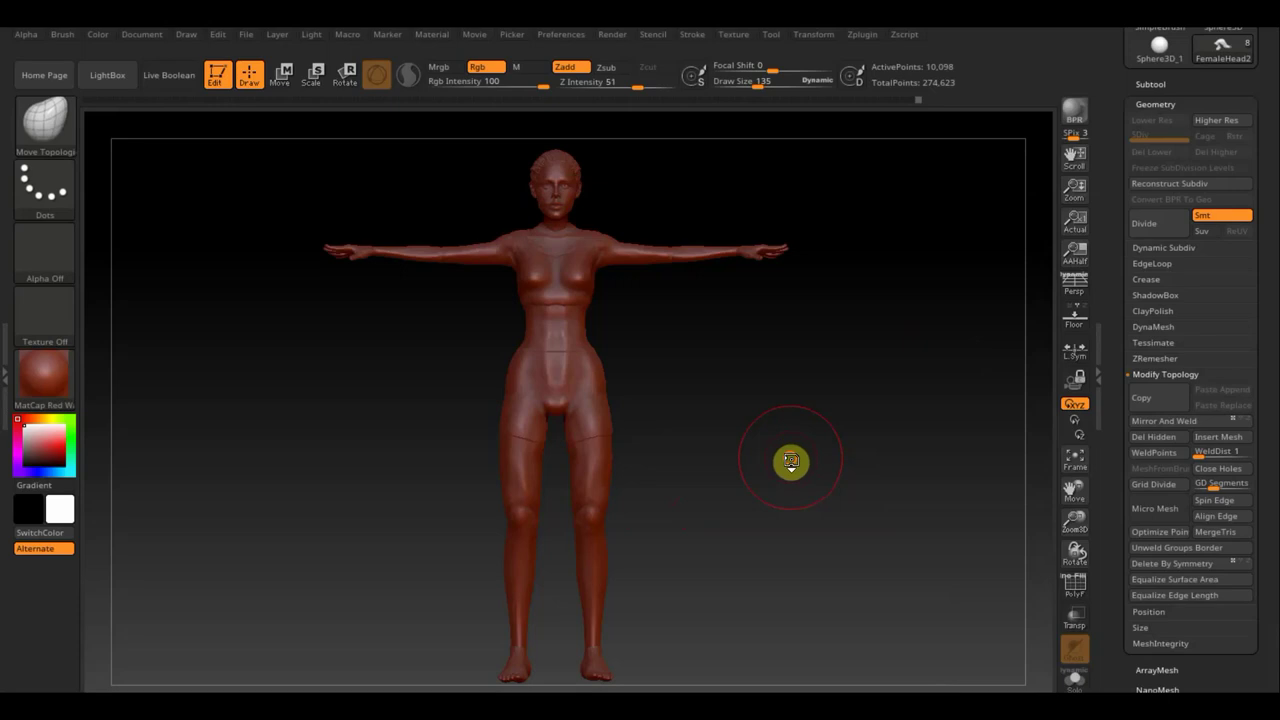
Step: Orbit the figure to its side profile, then return to a recentred front view
drag(791, 461, 879, 459)
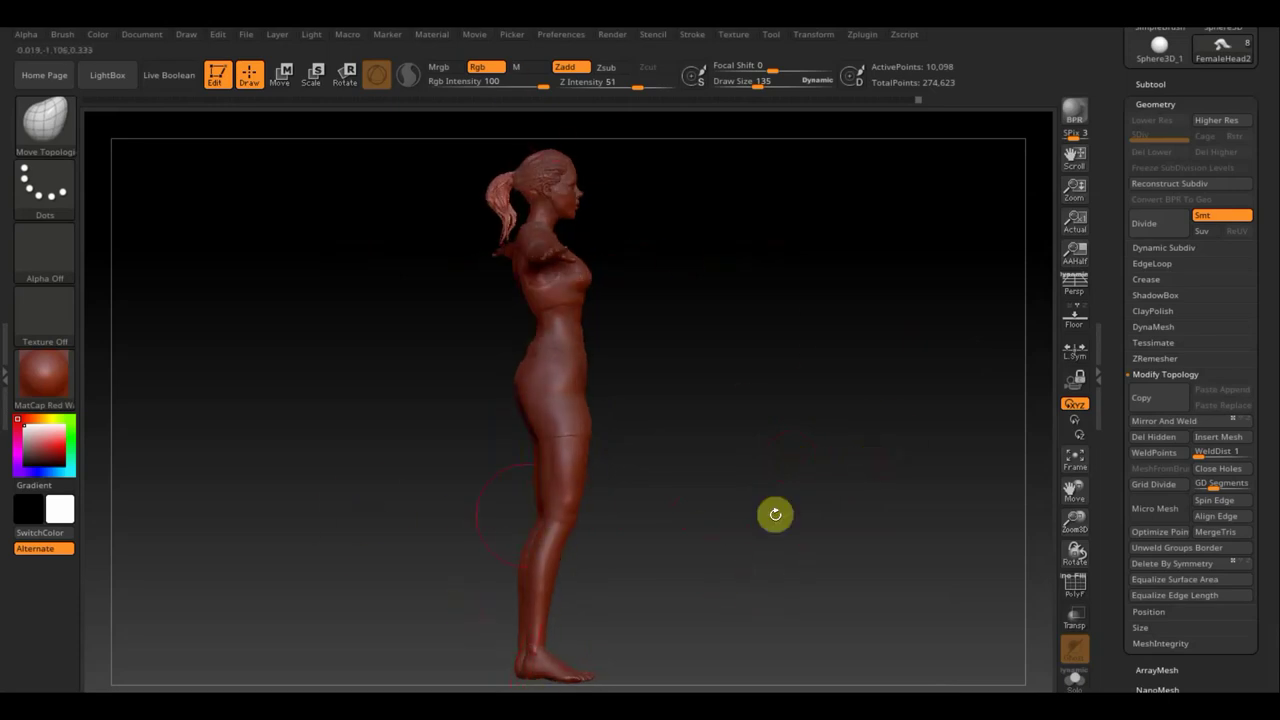
shift+drag(775, 514, 643, 517)
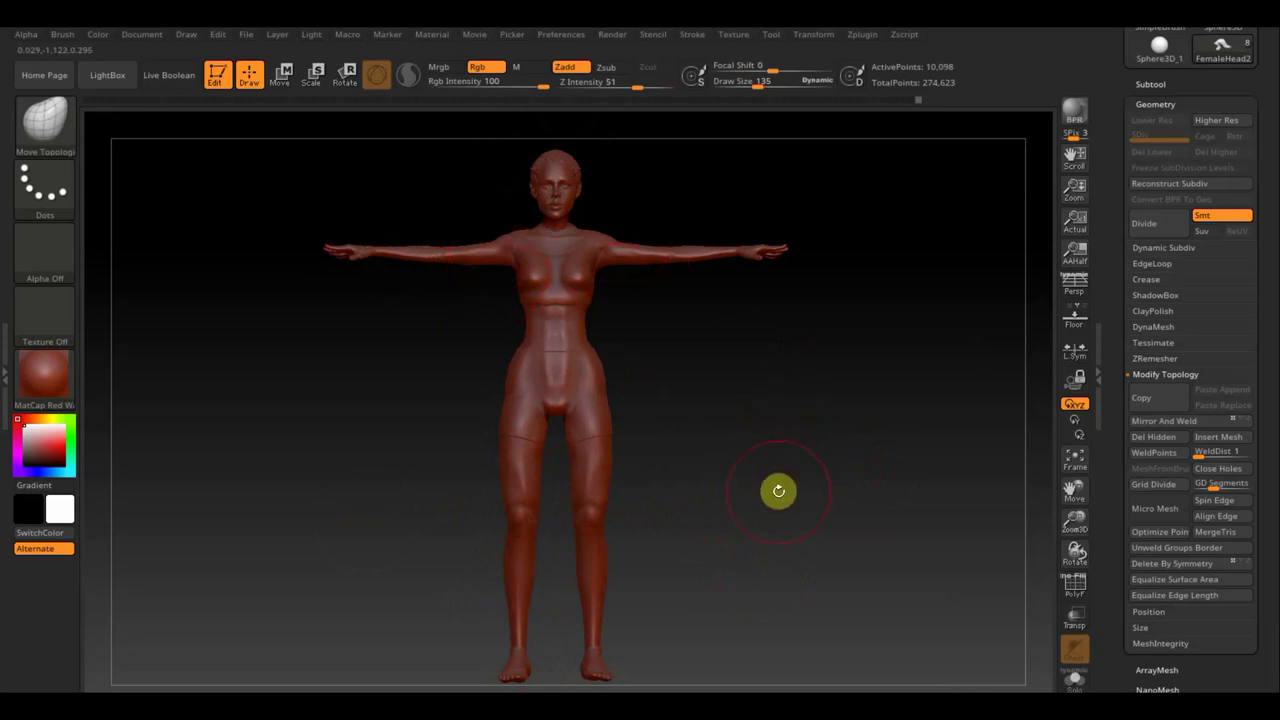
alt+drag(779, 490, 752, 472)
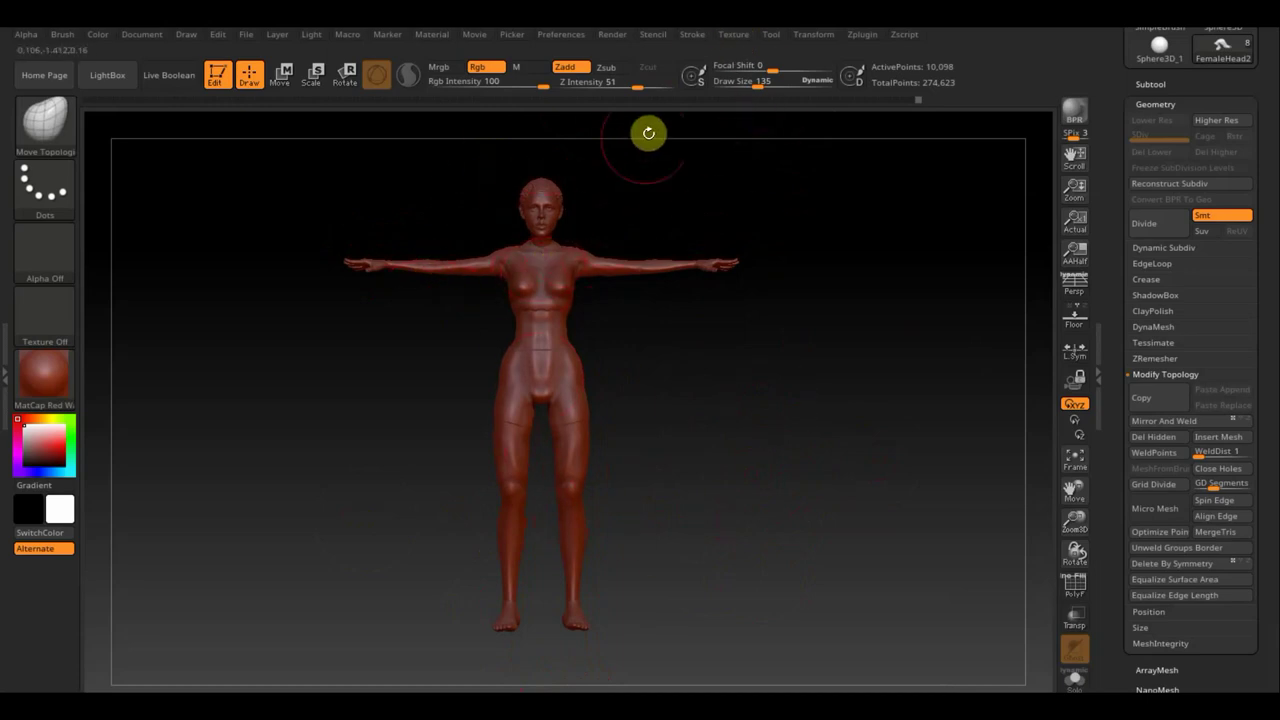
click(617, 143)
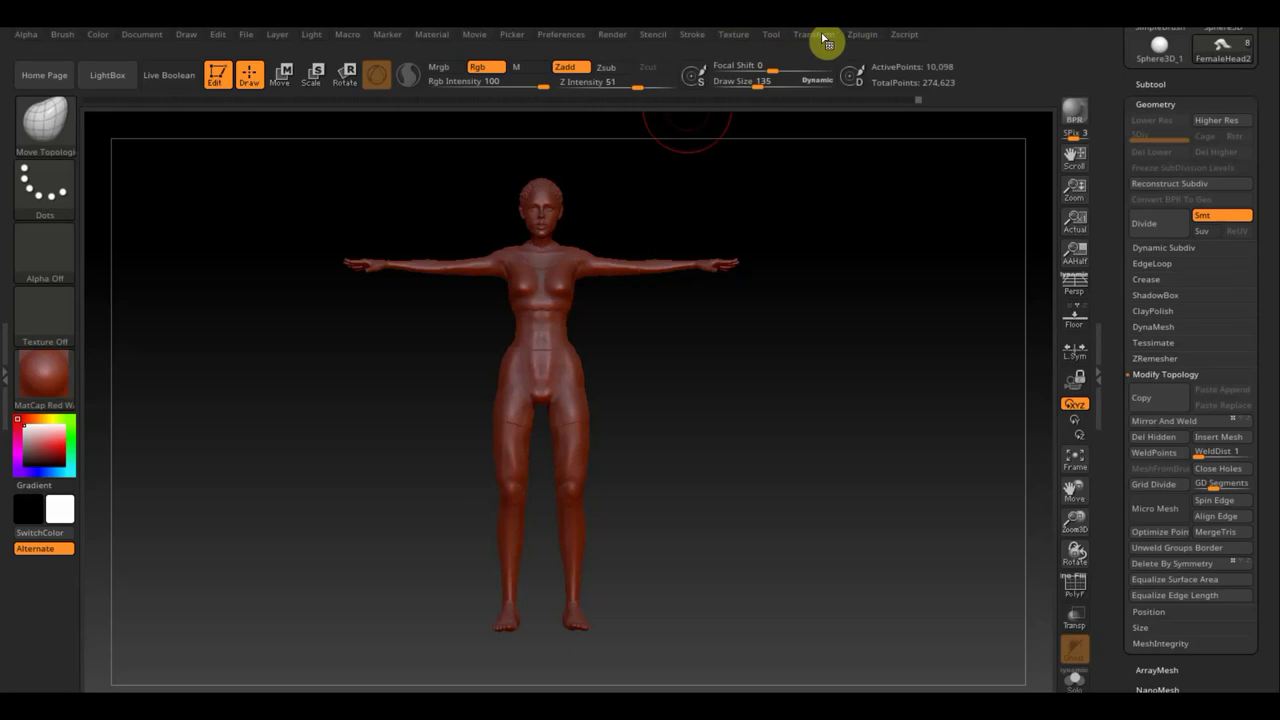
Step: Import the female proportions screenshot as a texture and add it to Spotlight
click(741, 37)
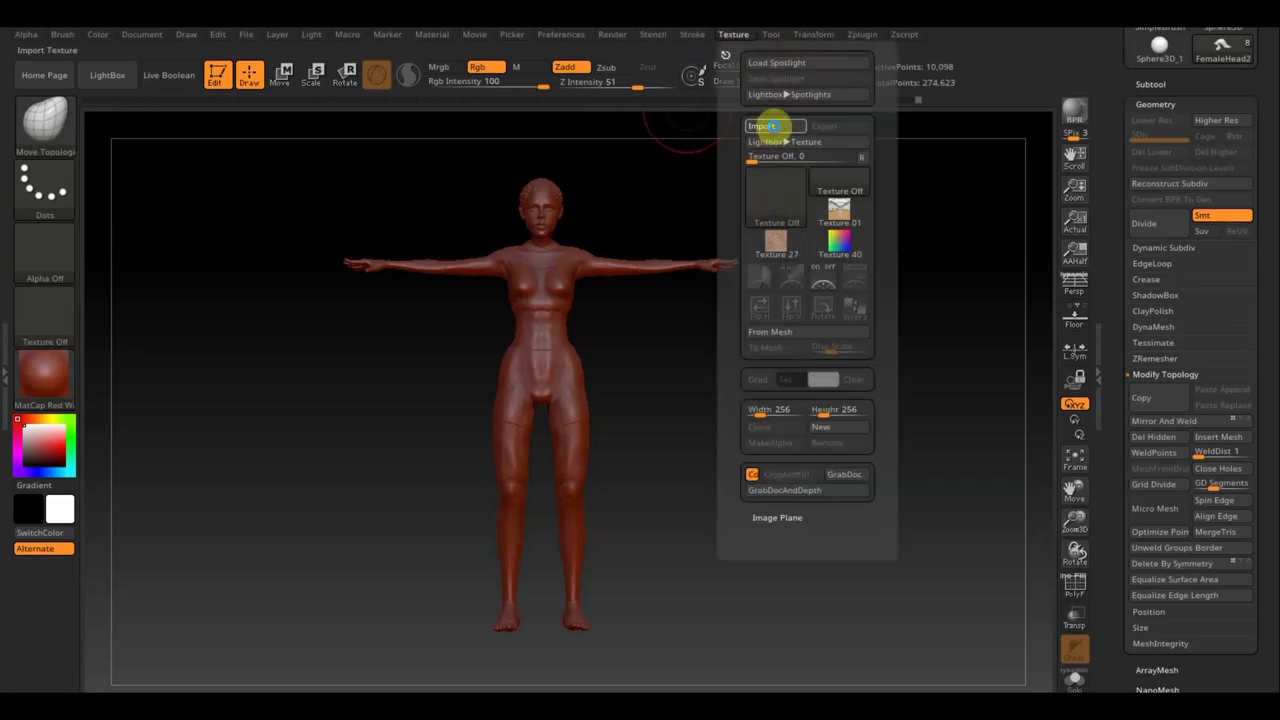
click(771, 132)
scroll(457, 363, down, 2)
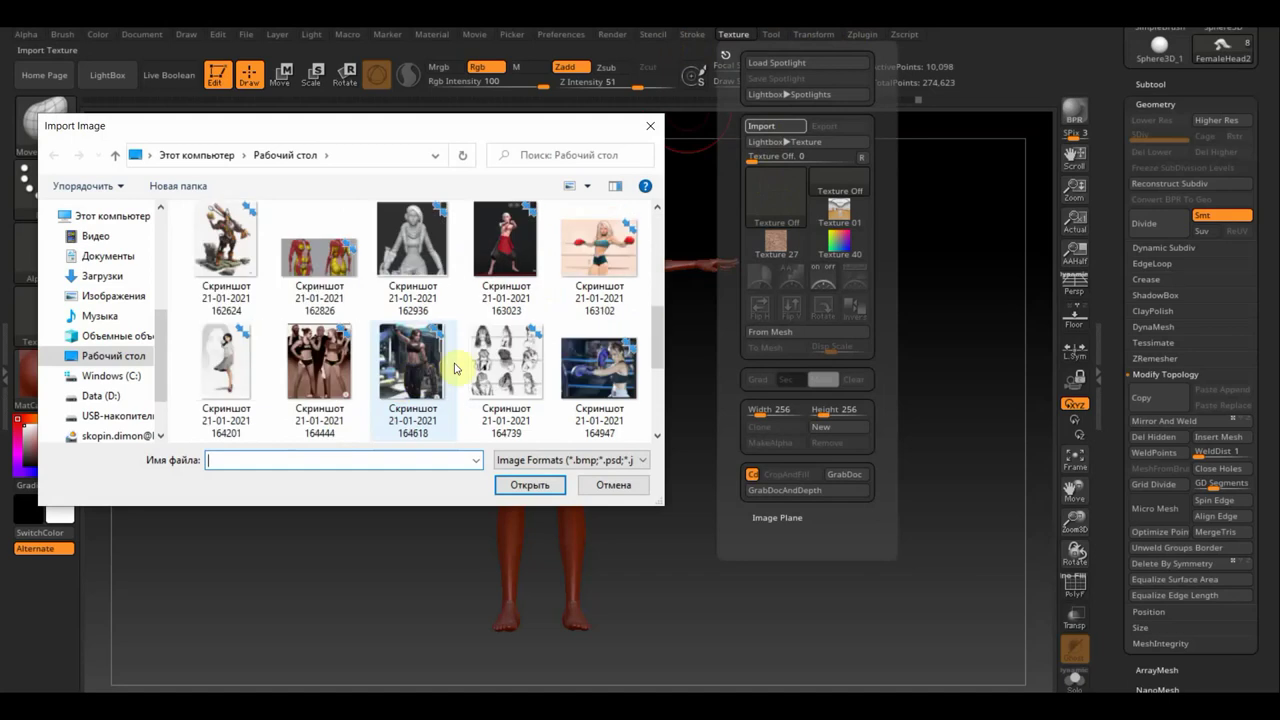
scroll(545, 322, down, 3)
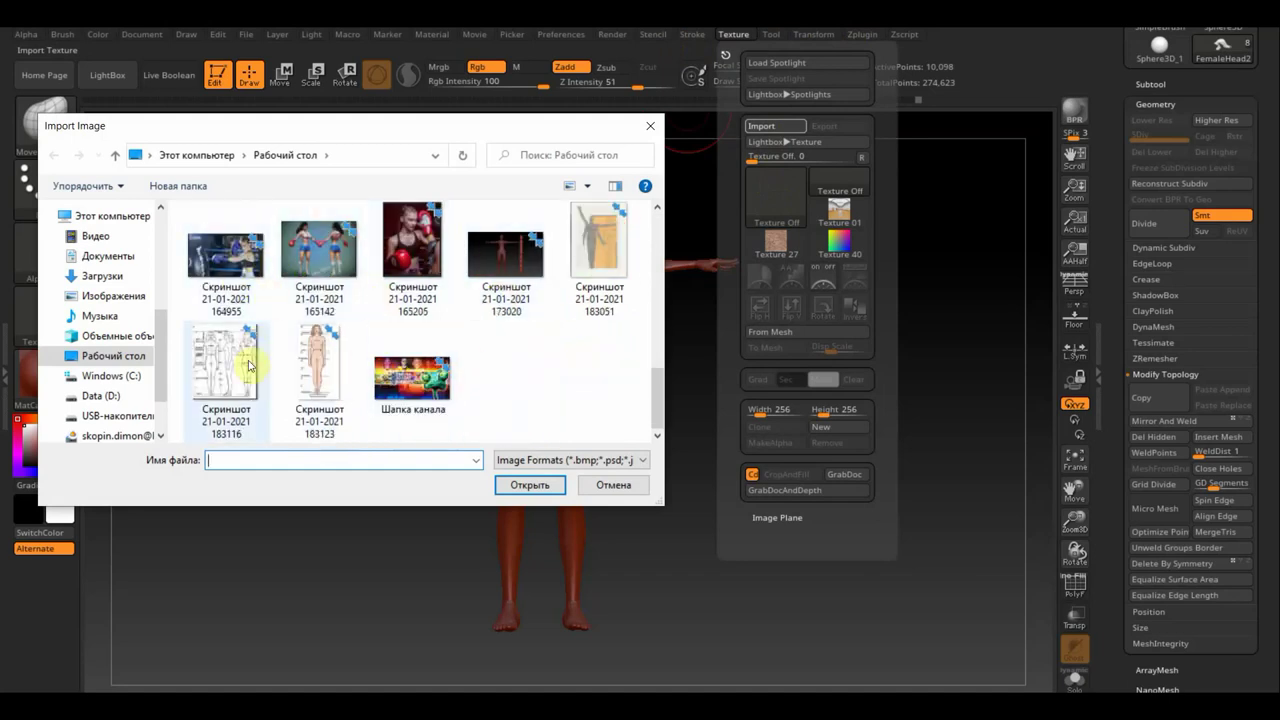
click(532, 489)
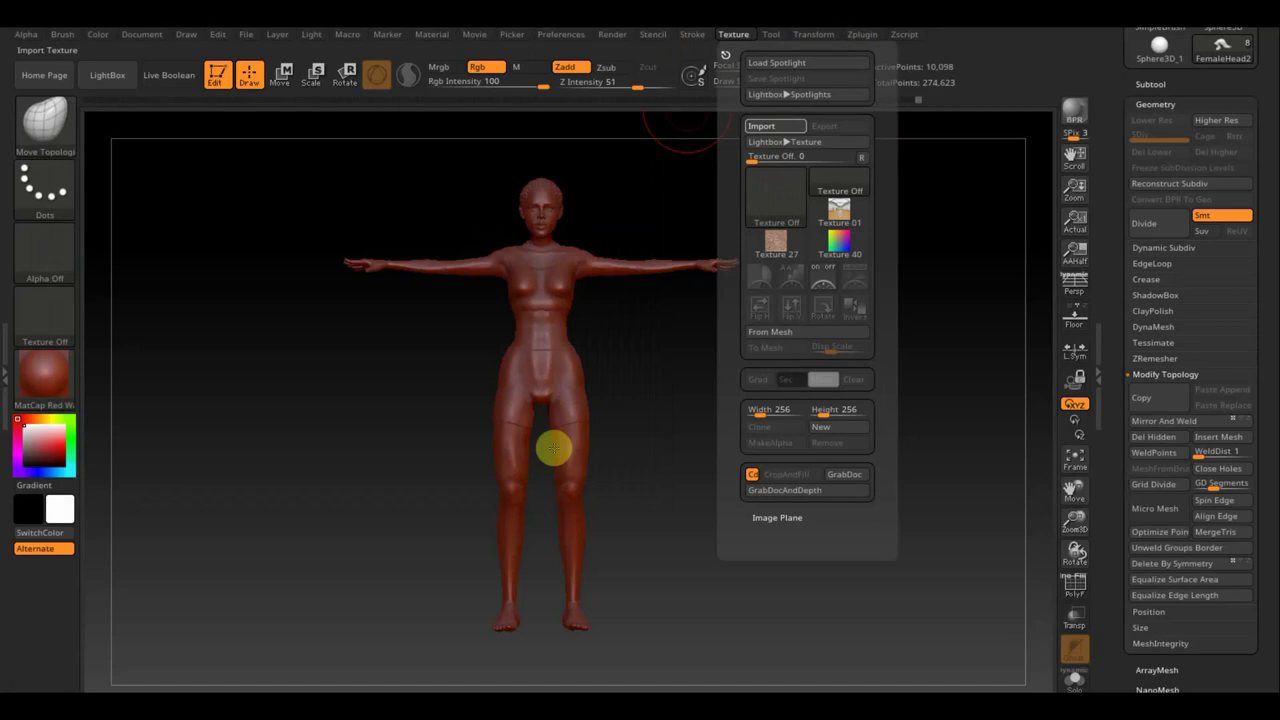
click(752, 44)
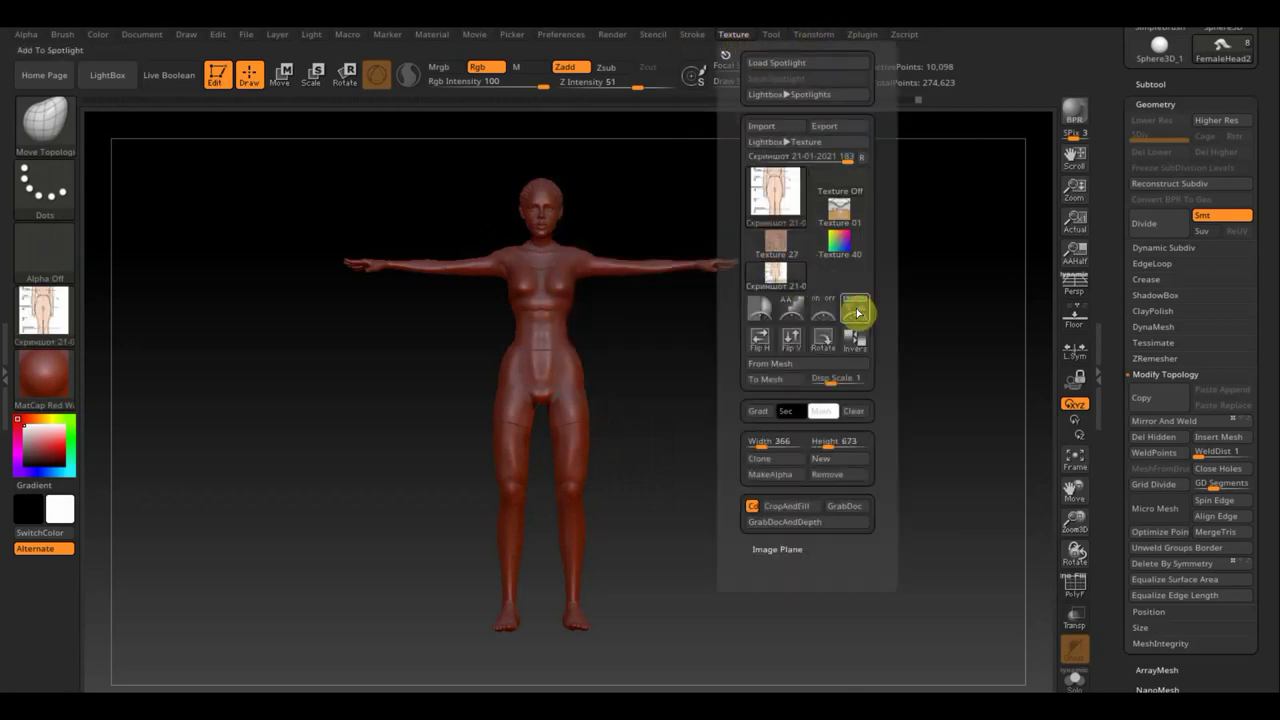
click(857, 316)
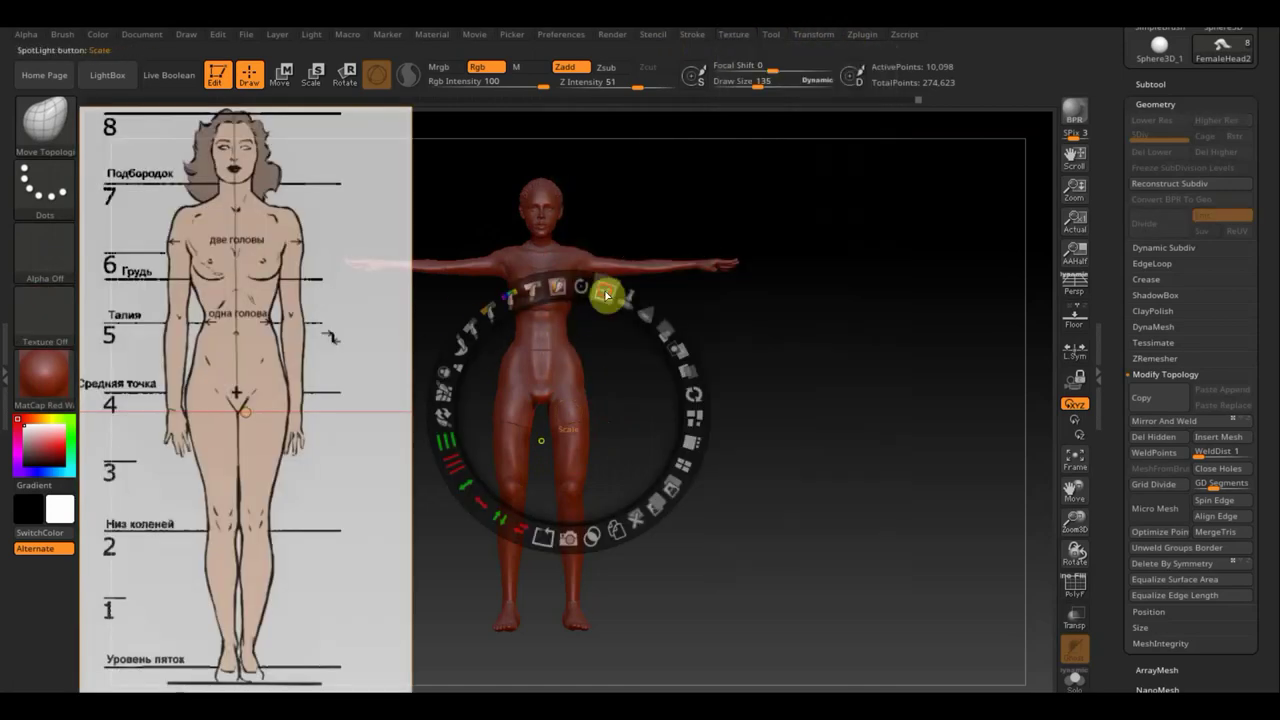
Step: Shrink the chart, move it onto the figure, lower its opacity, then exit Spotlight editing
mouse_move(606, 294)
mouse_down()
mouse_move(574, 277)
mouse_move(552, 285)
mouse_up()
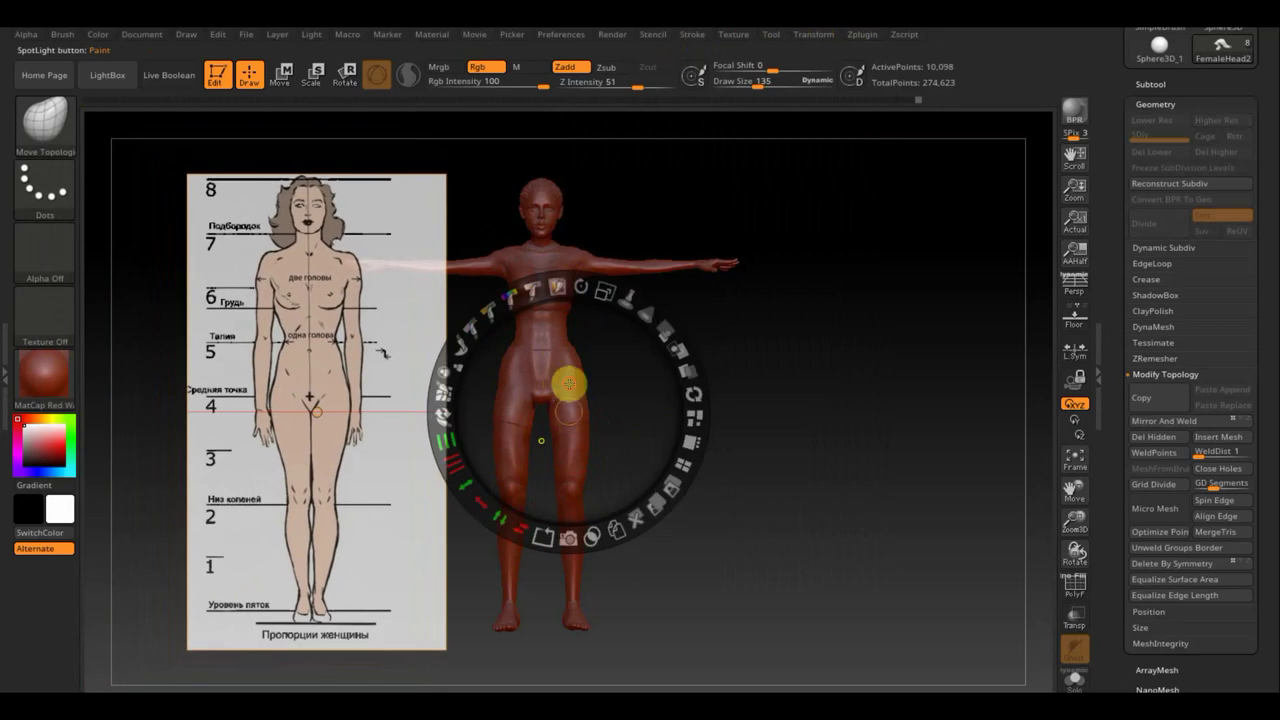
drag(568, 384, 808, 384)
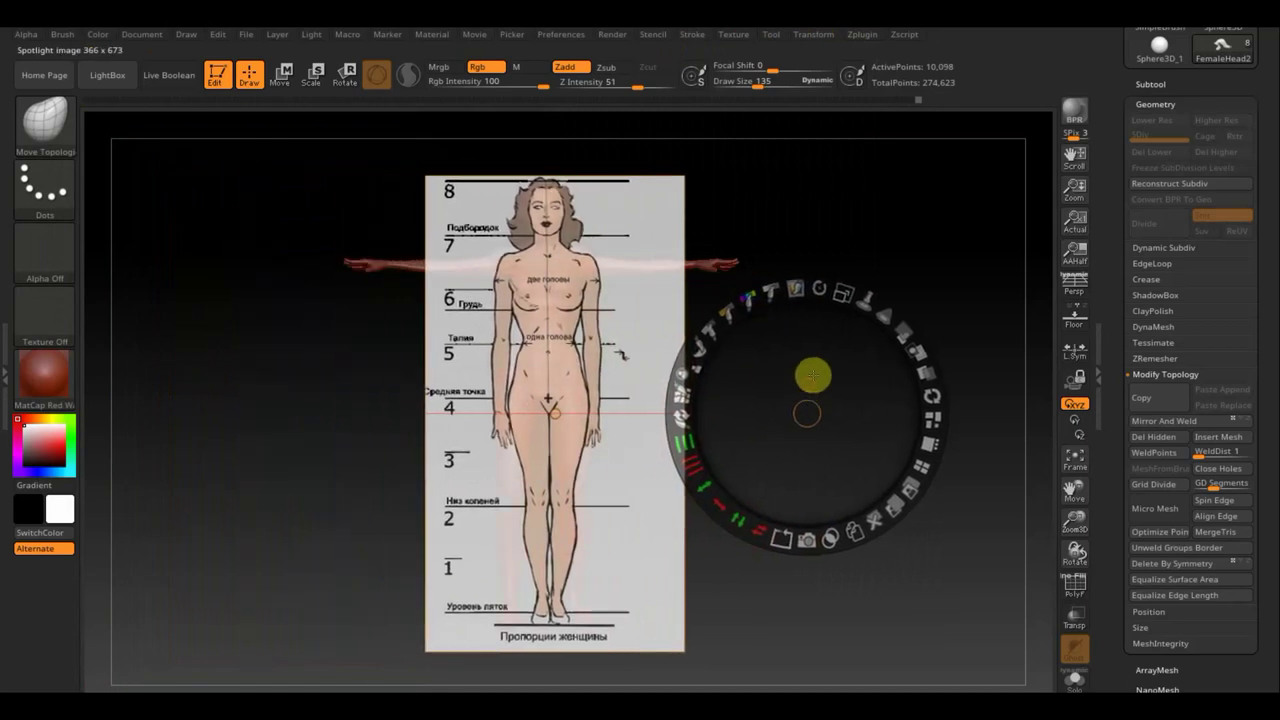
mouse_move(912, 334)
mouse_down()
mouse_move(843, 286)
mouse_move(832, 296)
mouse_up()
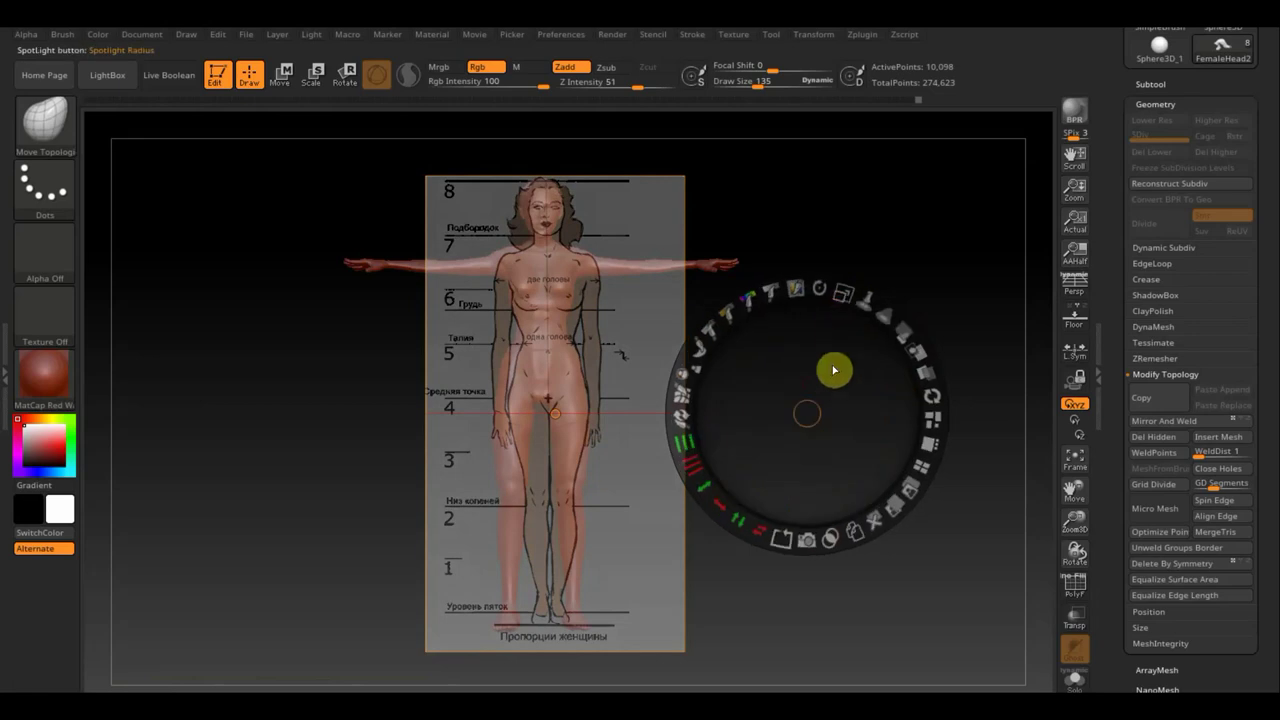
drag(831, 371, 823, 371)
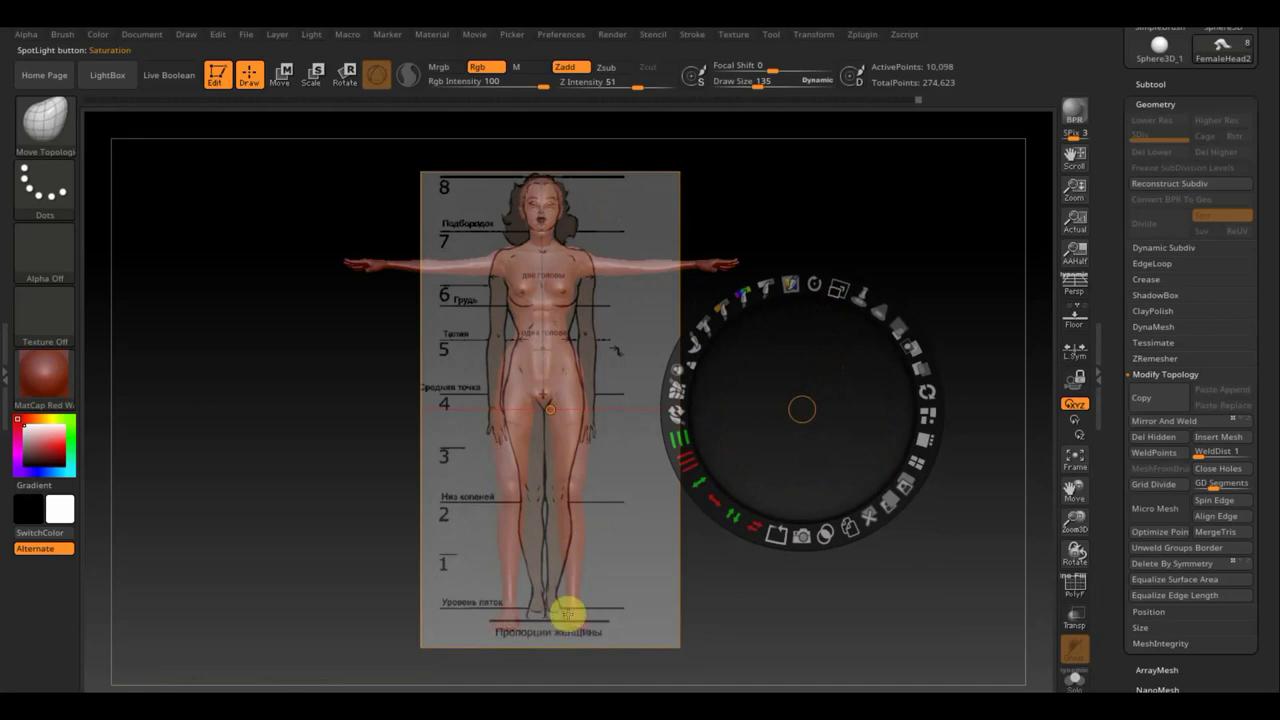
key(z)
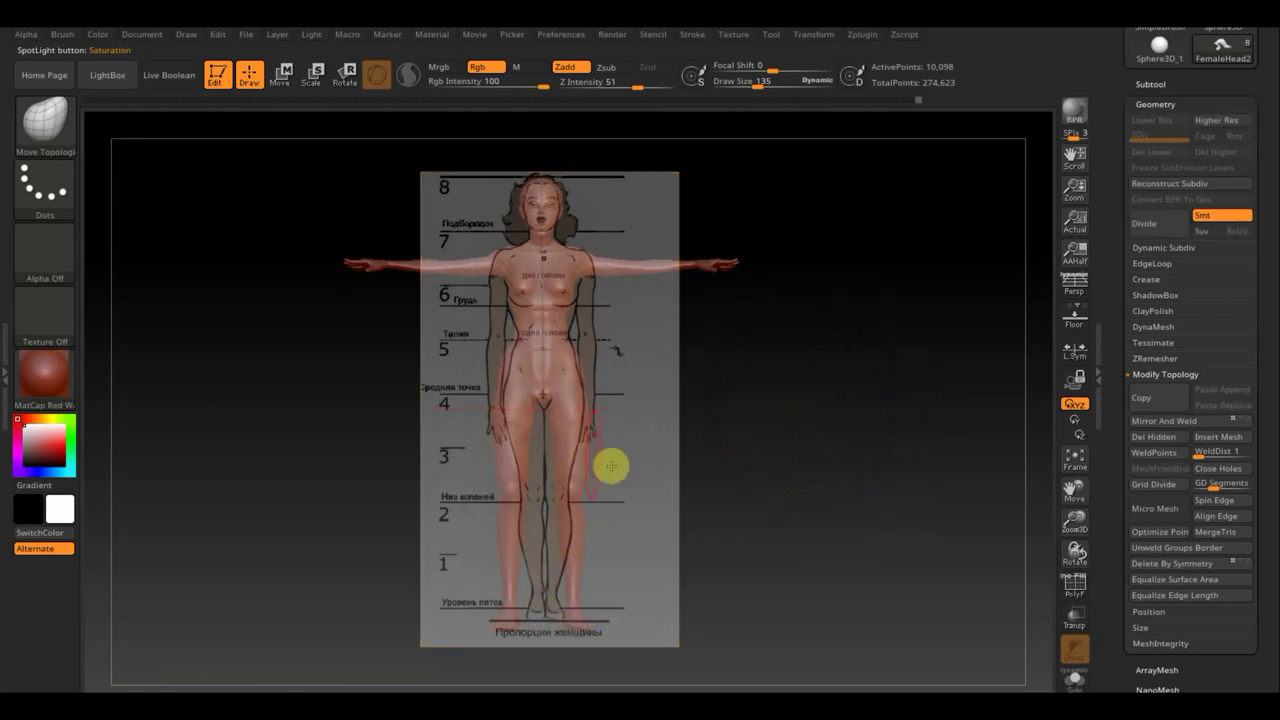
mouse_move(772, 657)
ctrl+mouse_down()
mouse_move(705, 657)
mouse_move(410, 600)
mouse_move(406, 586)
ctrl+mouse_up()
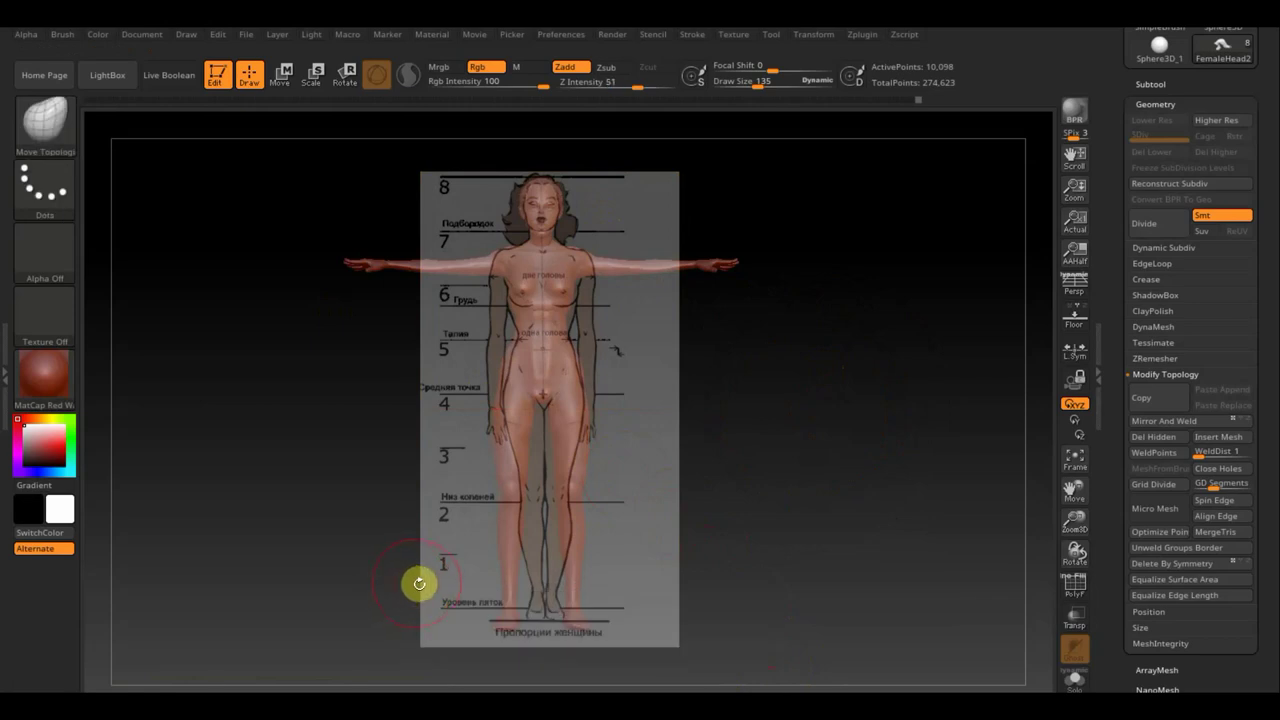
Step: Select the PM3D_Sphere3D_1 body subtool and mask everything except the lower legs
key(F1)
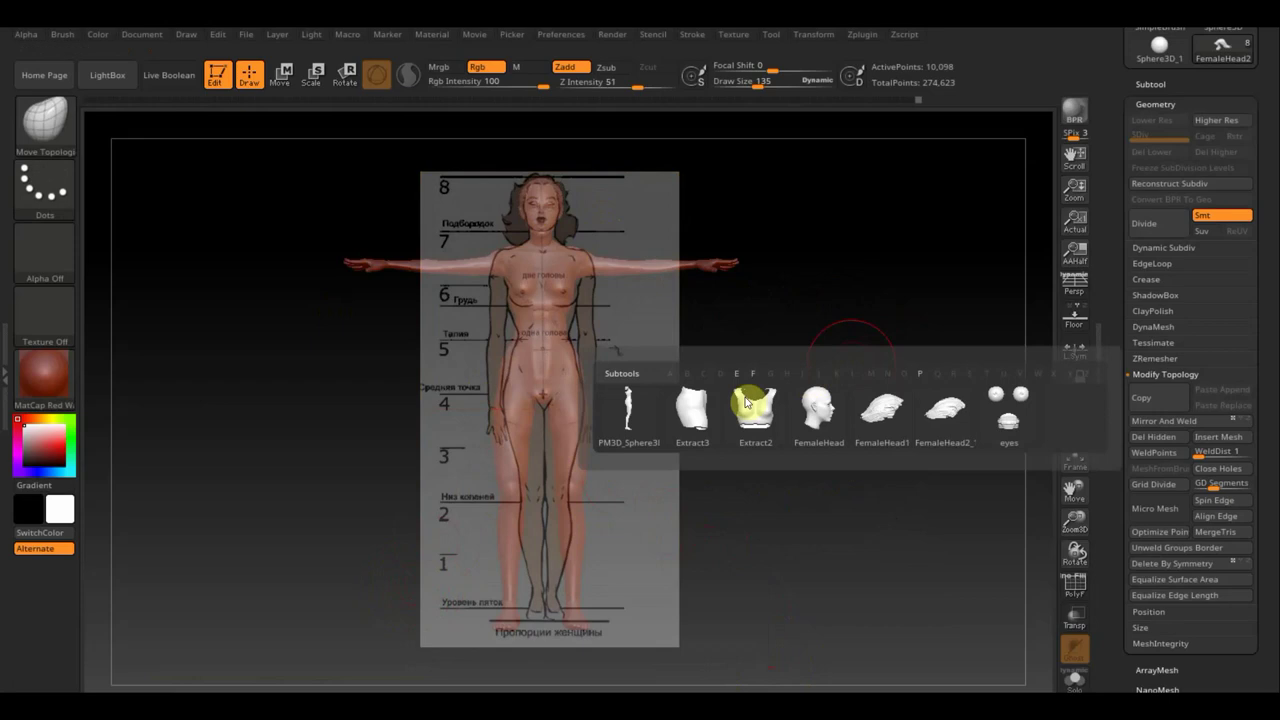
click(623, 425)
ctrl+drag(770, 668, 423, 580)
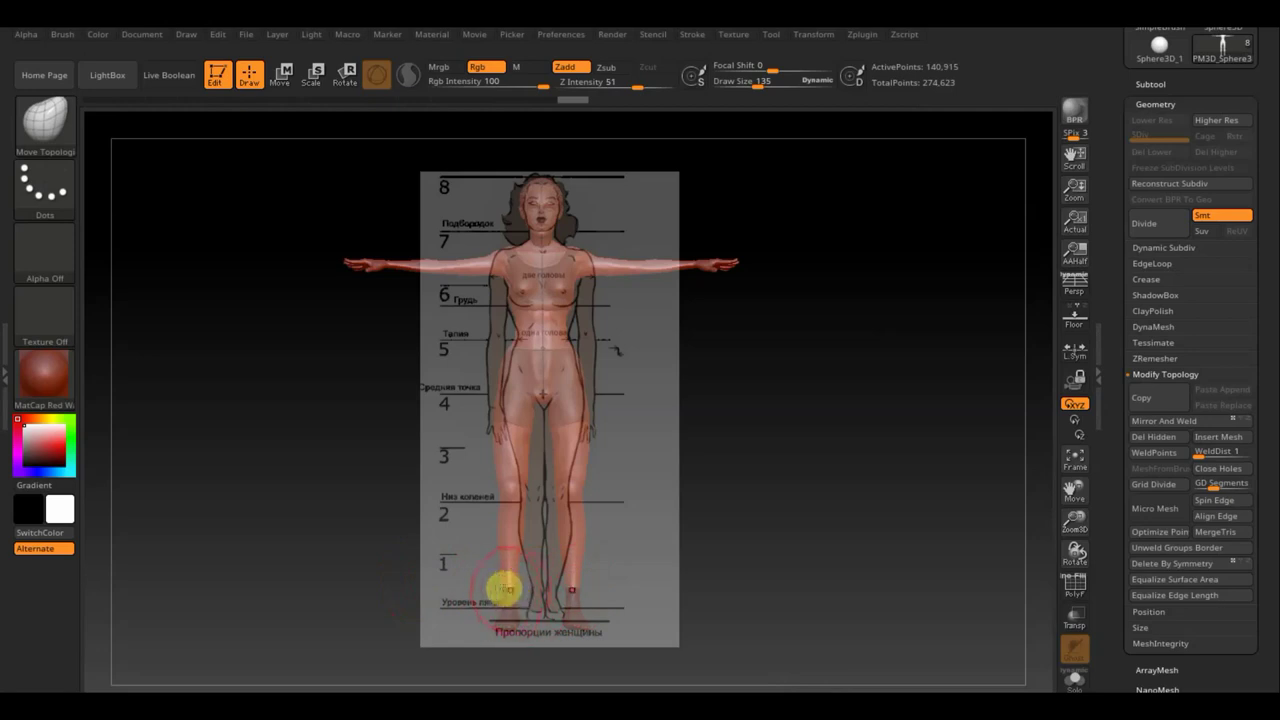
key(ctrl)
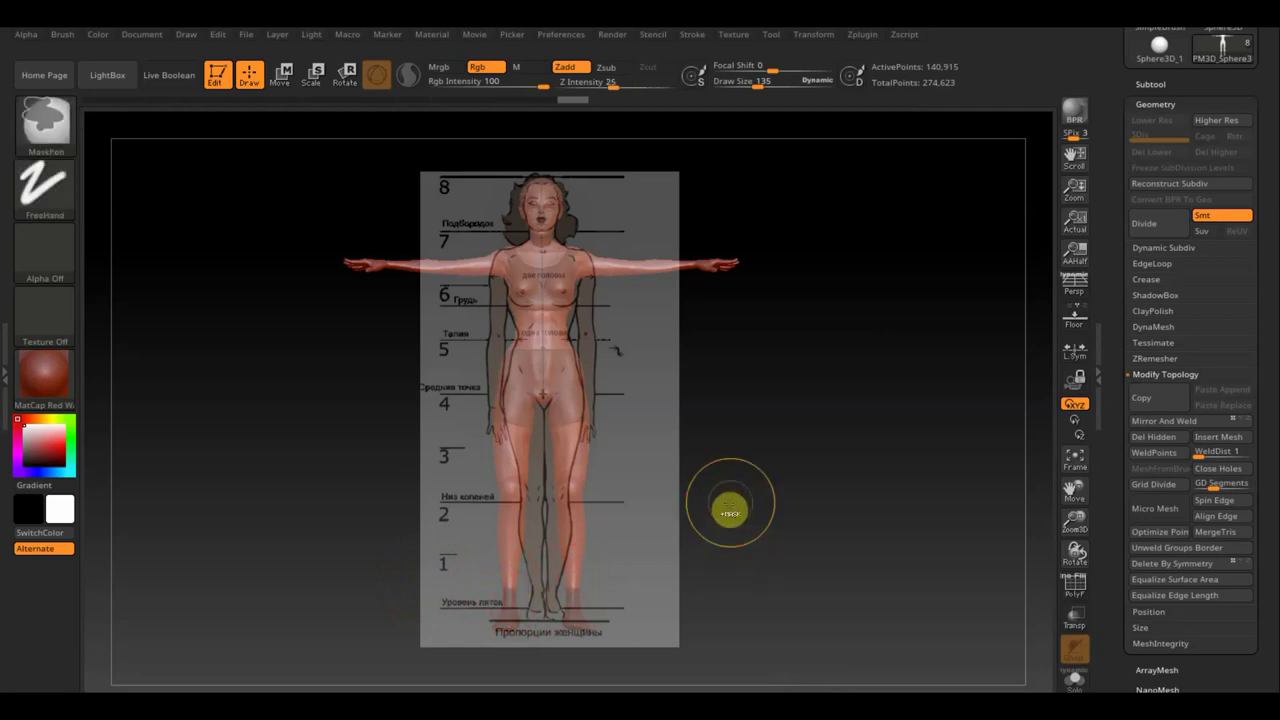
ctrl+click(729, 503)
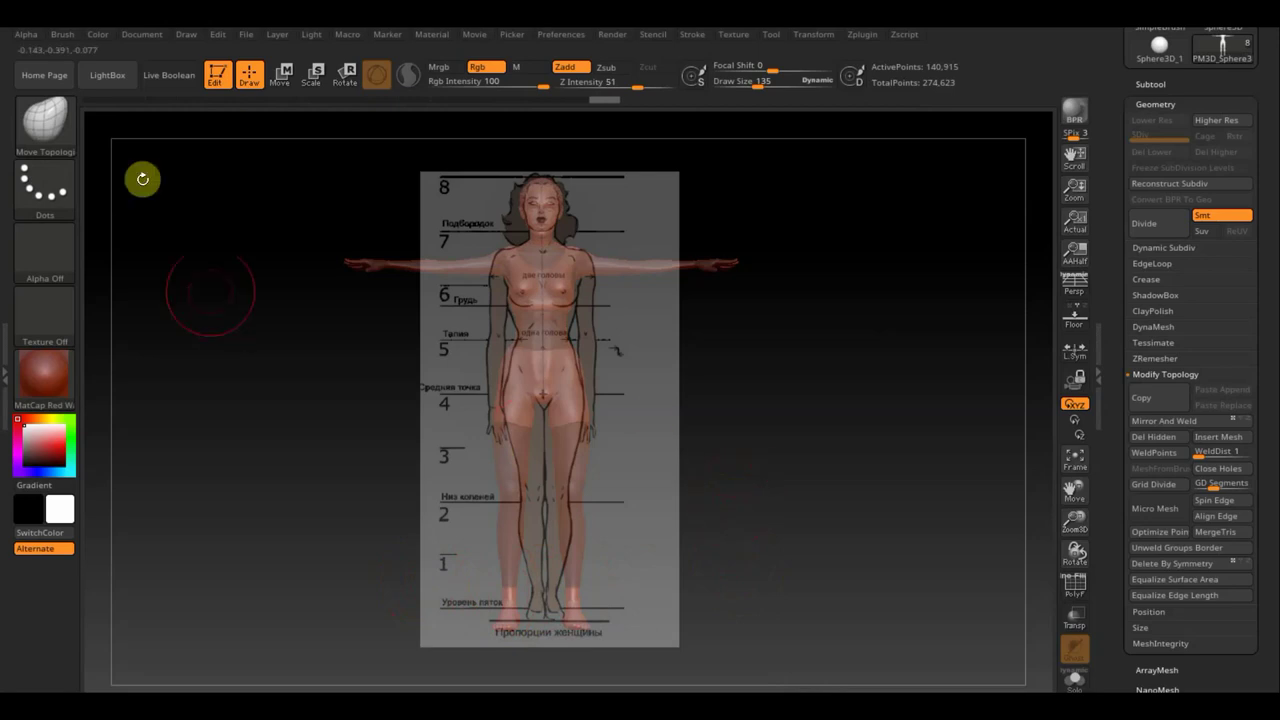
Step: Switch to the Move gizmo and position it on the lower legs
click(283, 80)
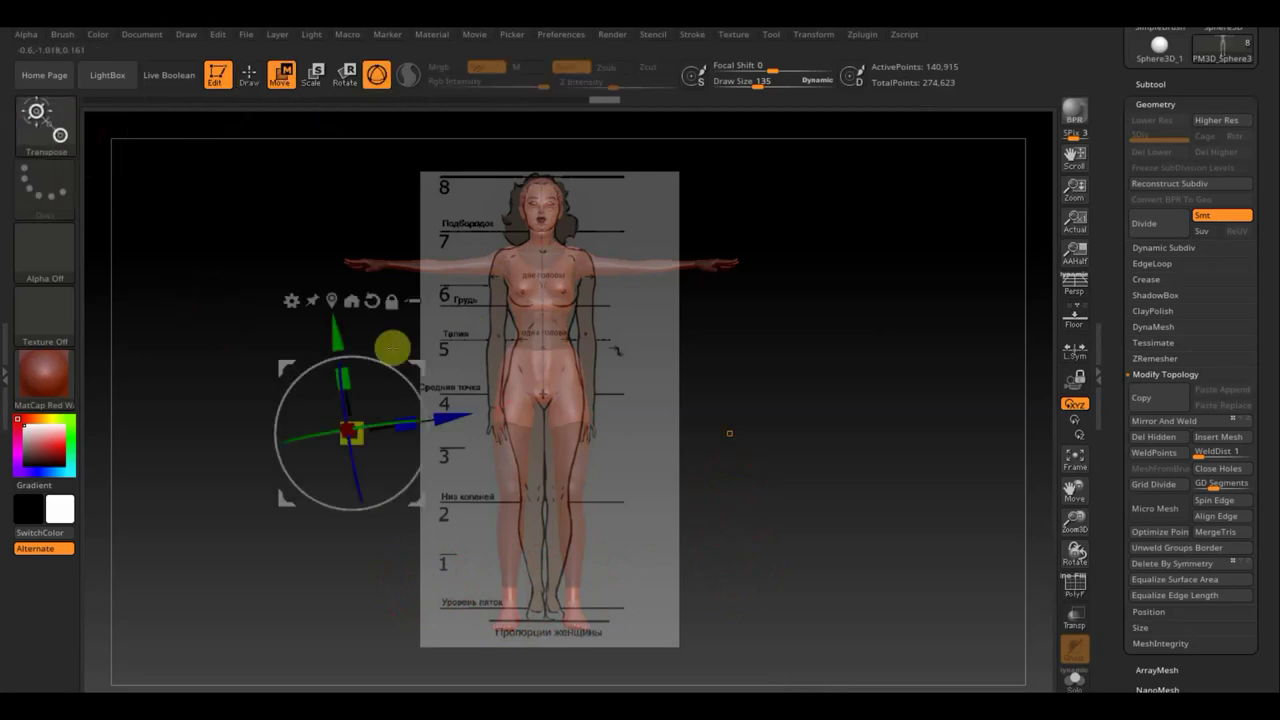
mouse_move(417, 368)
mouse_down()
mouse_move(601, 520)
mouse_move(582, 537)
mouse_up()
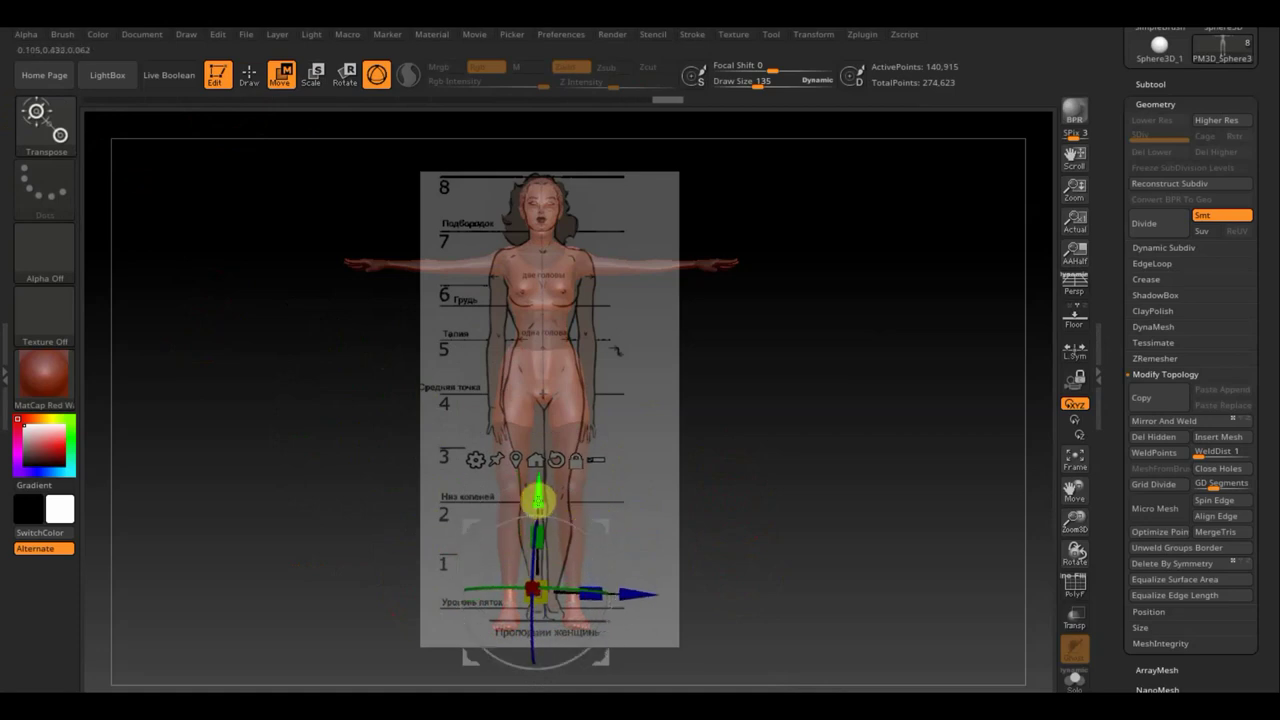
drag(537, 500, 537, 490)
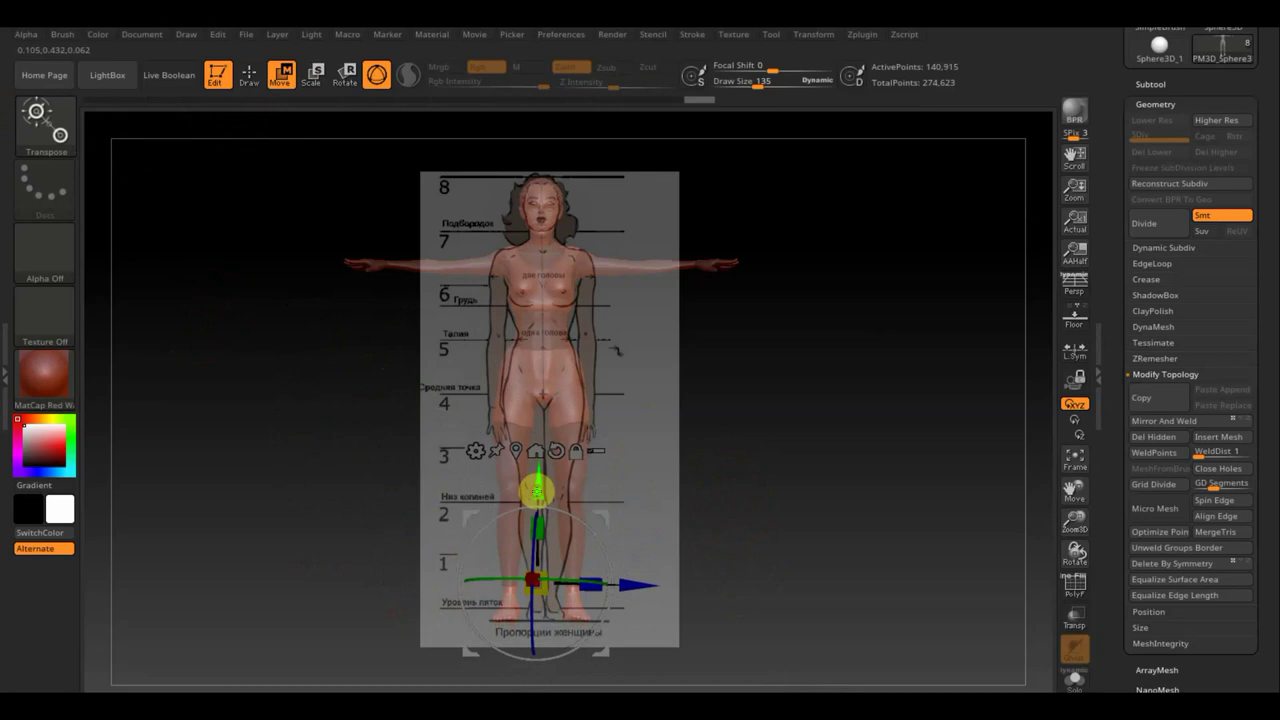
Step: Clear the mask, then mask the body so only the screen-left arm is free
key(ctrl)
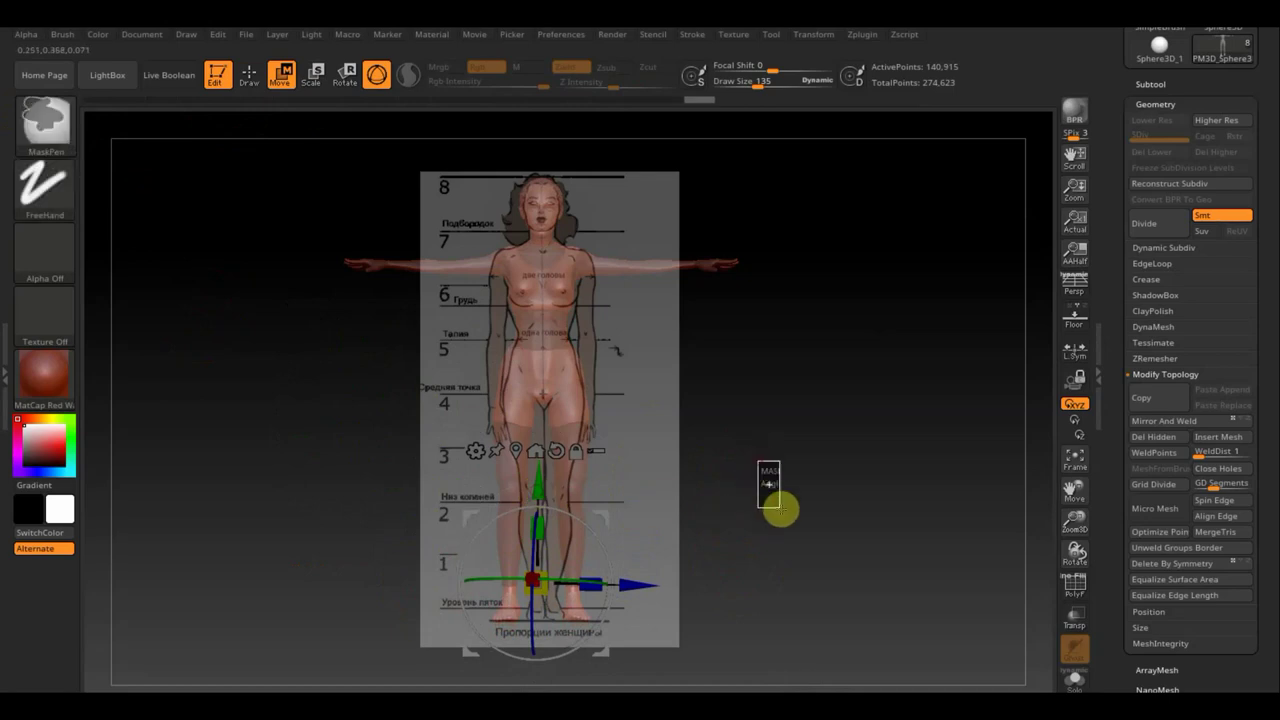
ctrl+drag(759, 462, 778, 508)
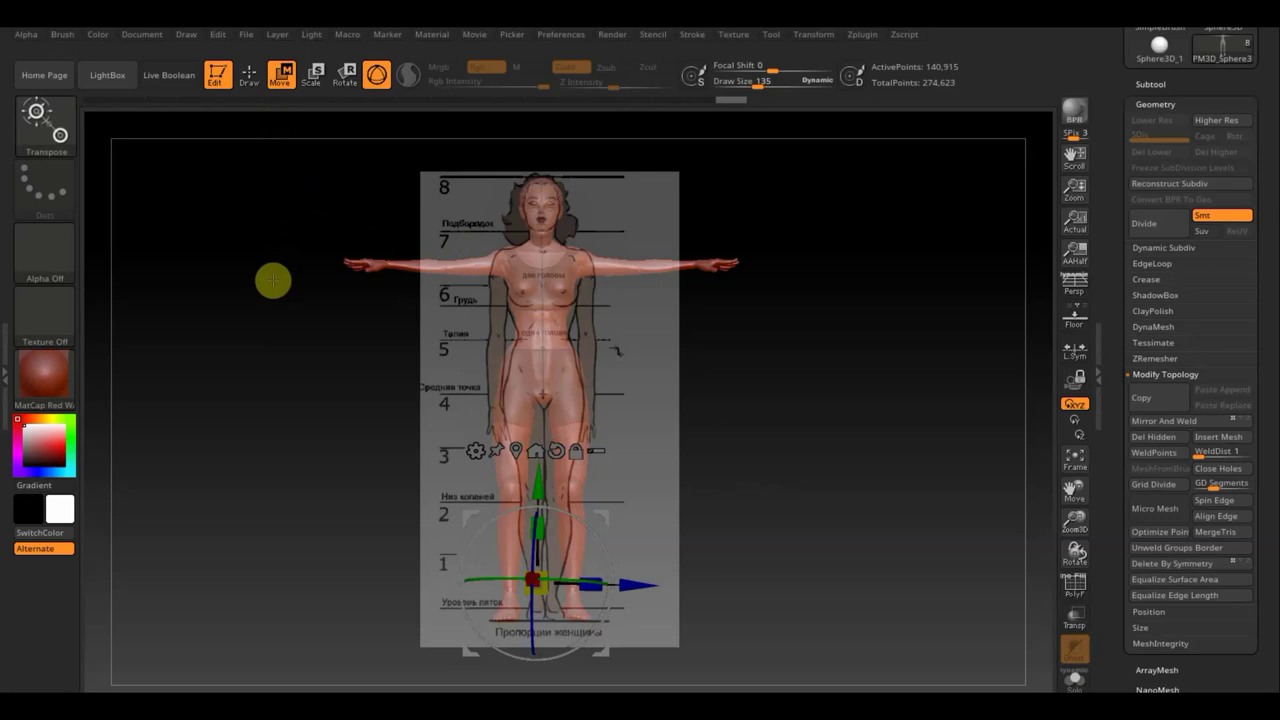
ctrl+drag(200, 216, 491, 297)
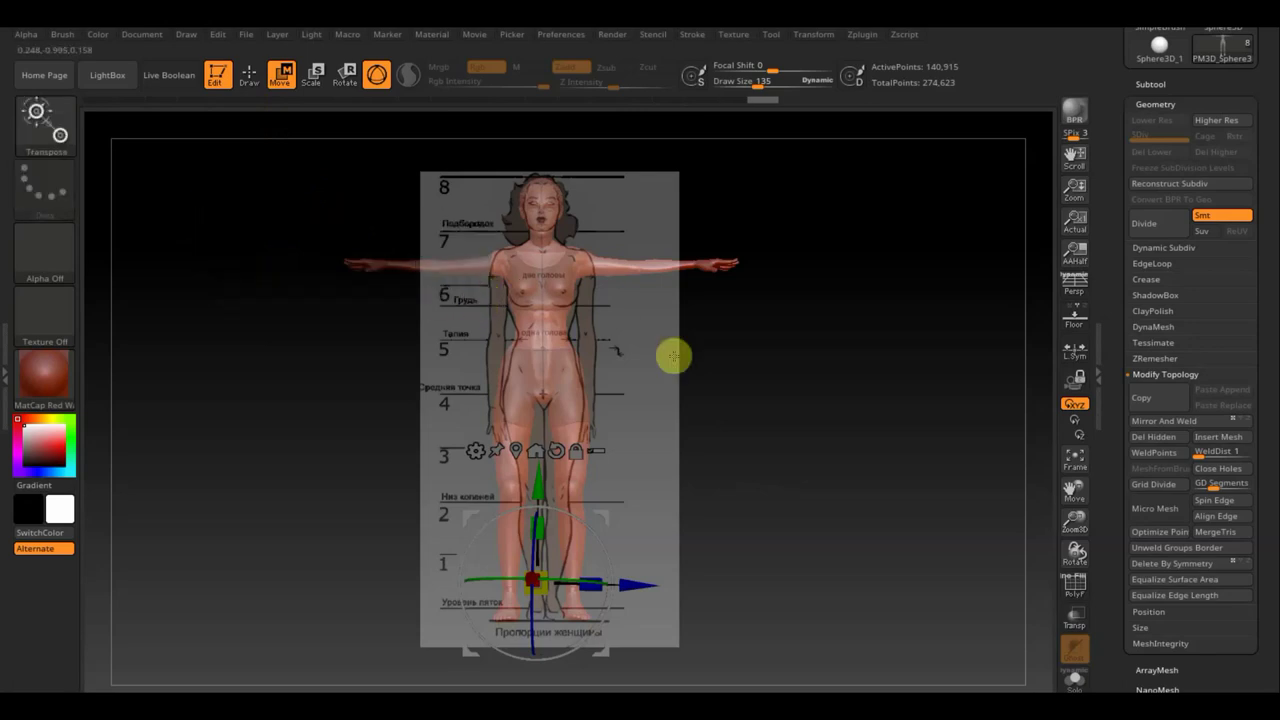
key(ctrl)
ctrl+click(820, 435)
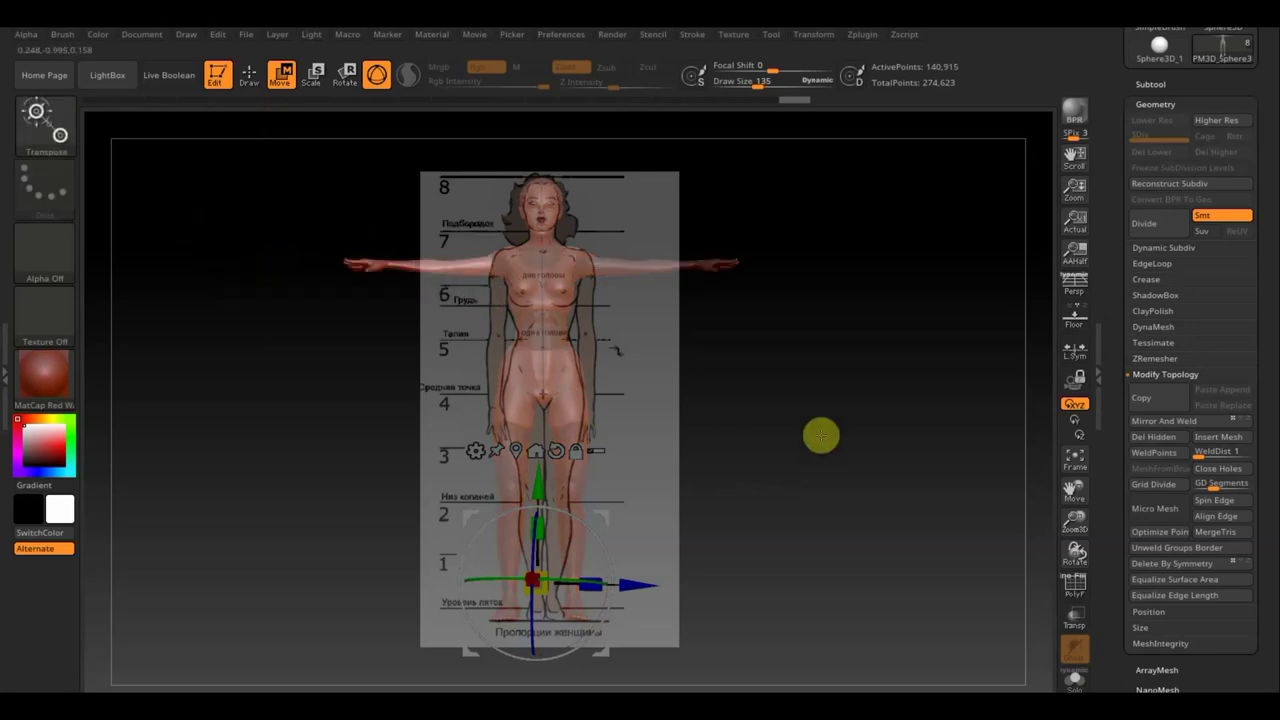
Step: Test-rotate the left arm downward, undo it to keep the arm horizontal, and return to Draw
click(345, 75)
mouse_move(487, 266)
mouse_down()
mouse_move(300, 257)
mouse_move(334, 374)
mouse_move(408, 466)
mouse_move(469, 514)
mouse_up()
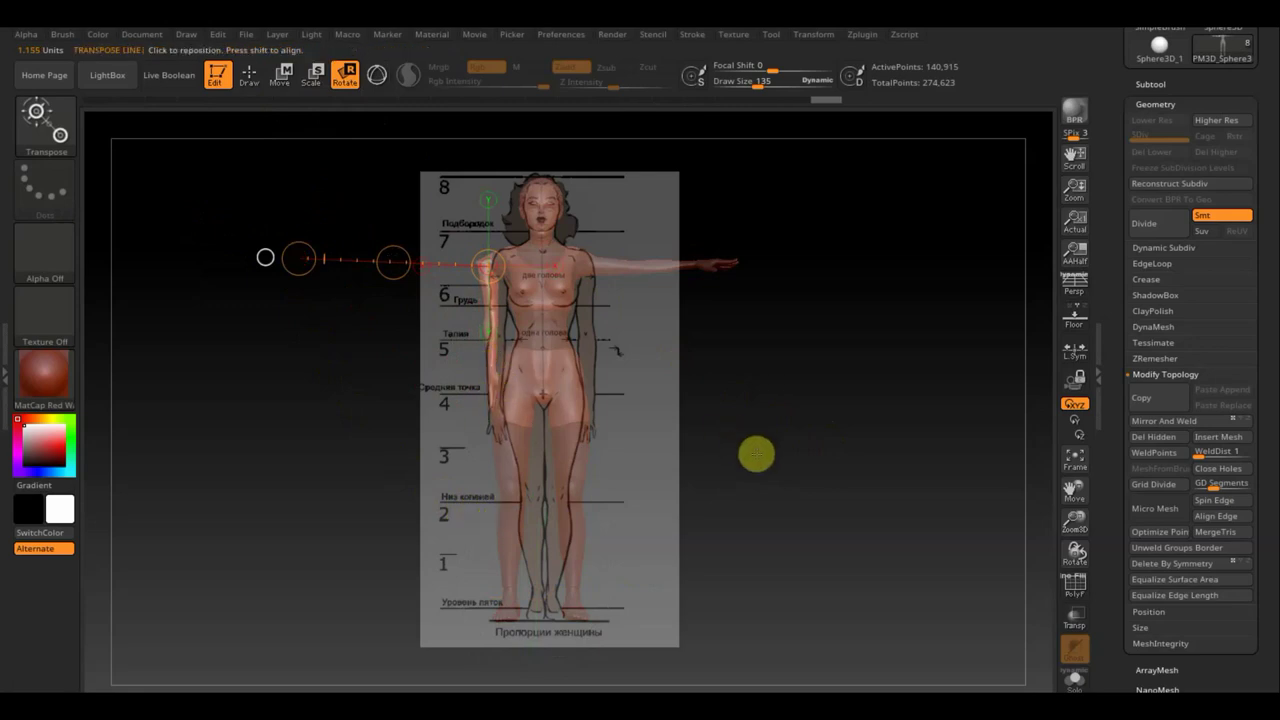
key(ctrl+z)
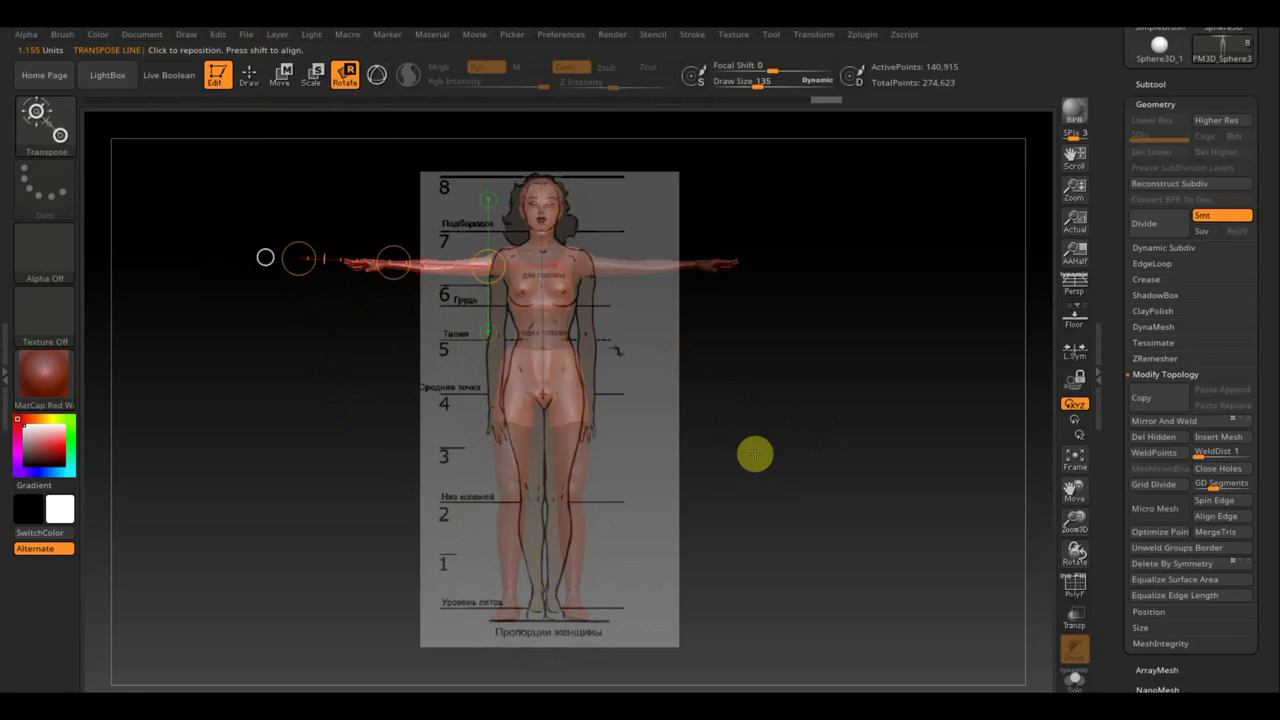
click(250, 76)
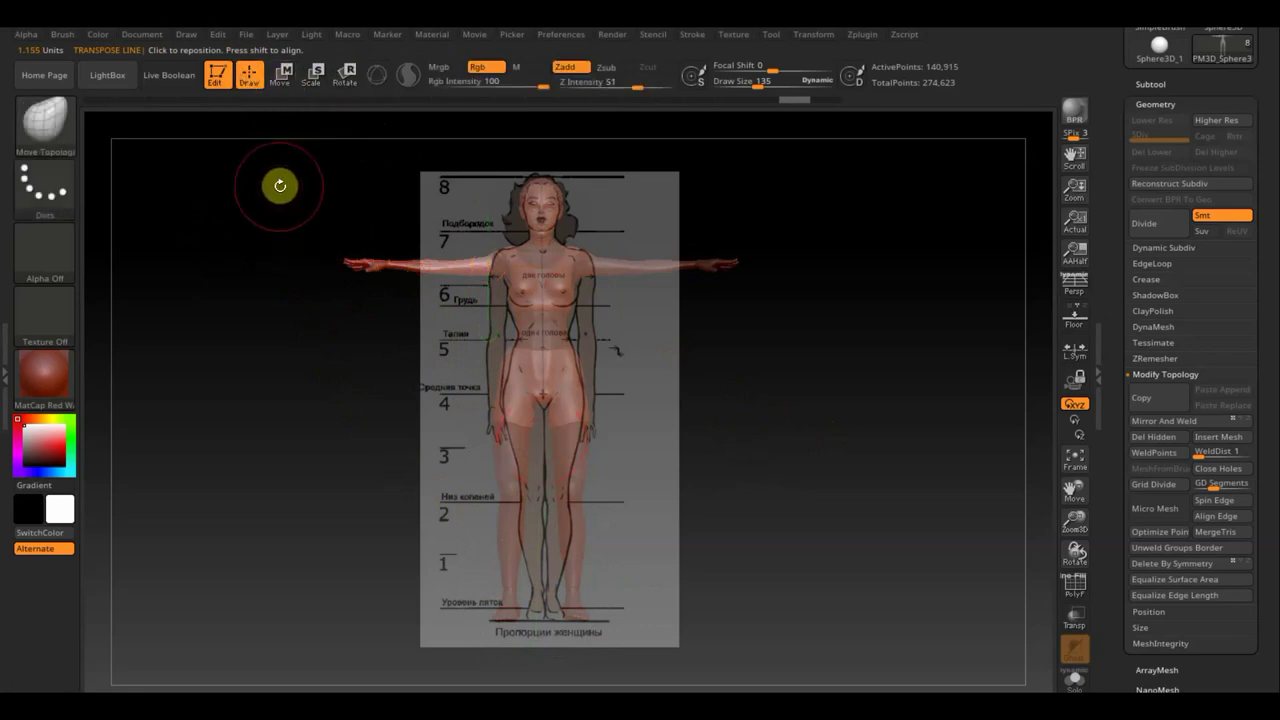
Step: Mask the whole body except the screen-left arm
key(ctrl)
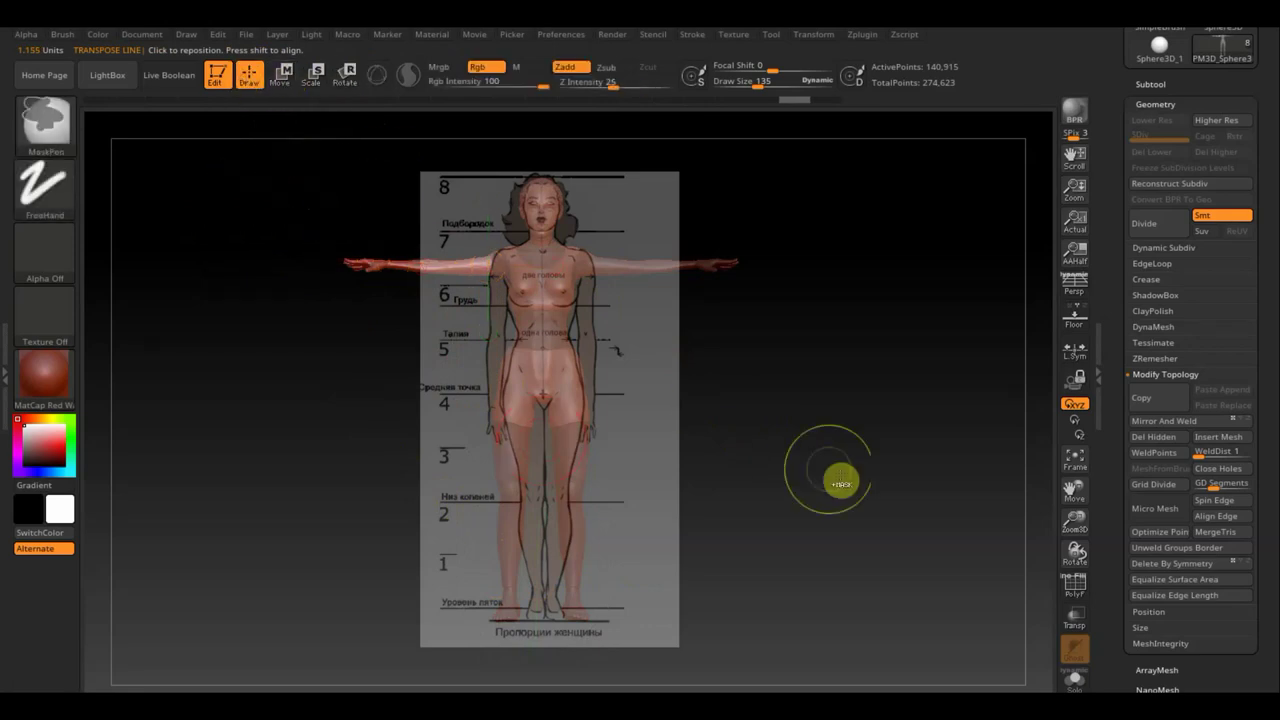
mouse_move(834, 626)
ctrl+mouse_down()
mouse_move(472, 222)
mouse_move(403, 204)
ctrl+mouse_up()
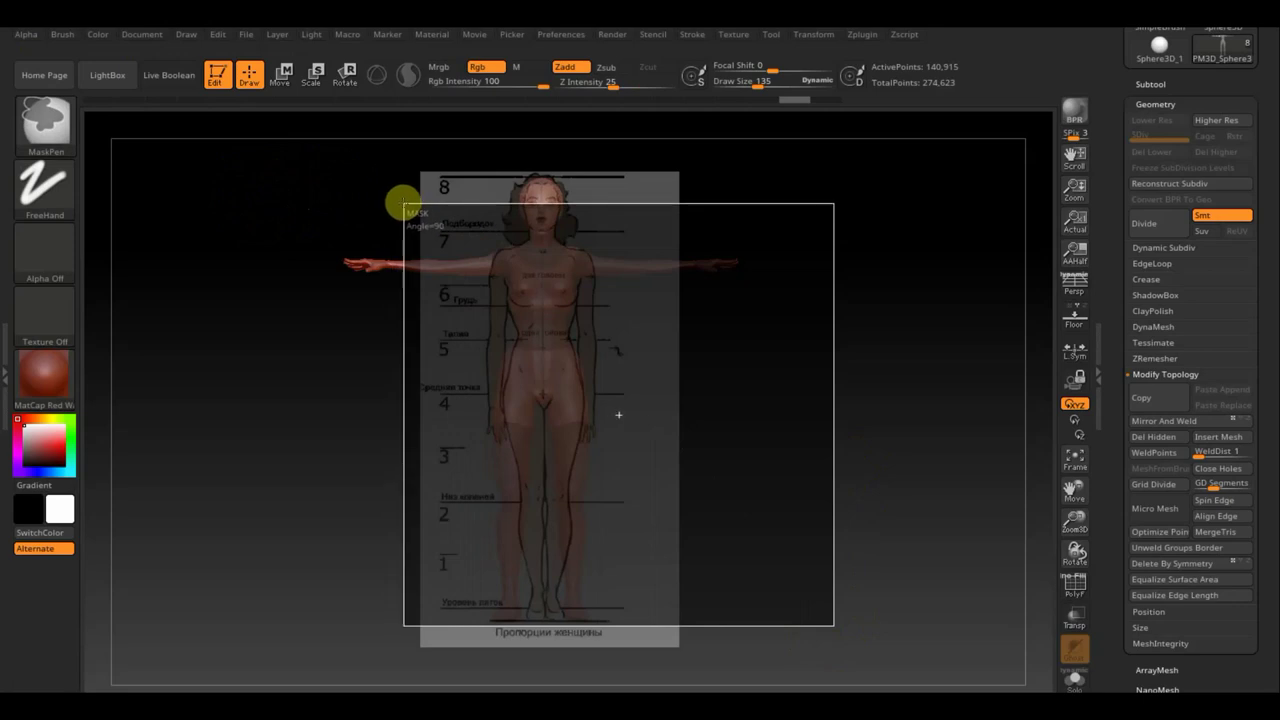
ctrl+drag(403, 204, 402, 203)
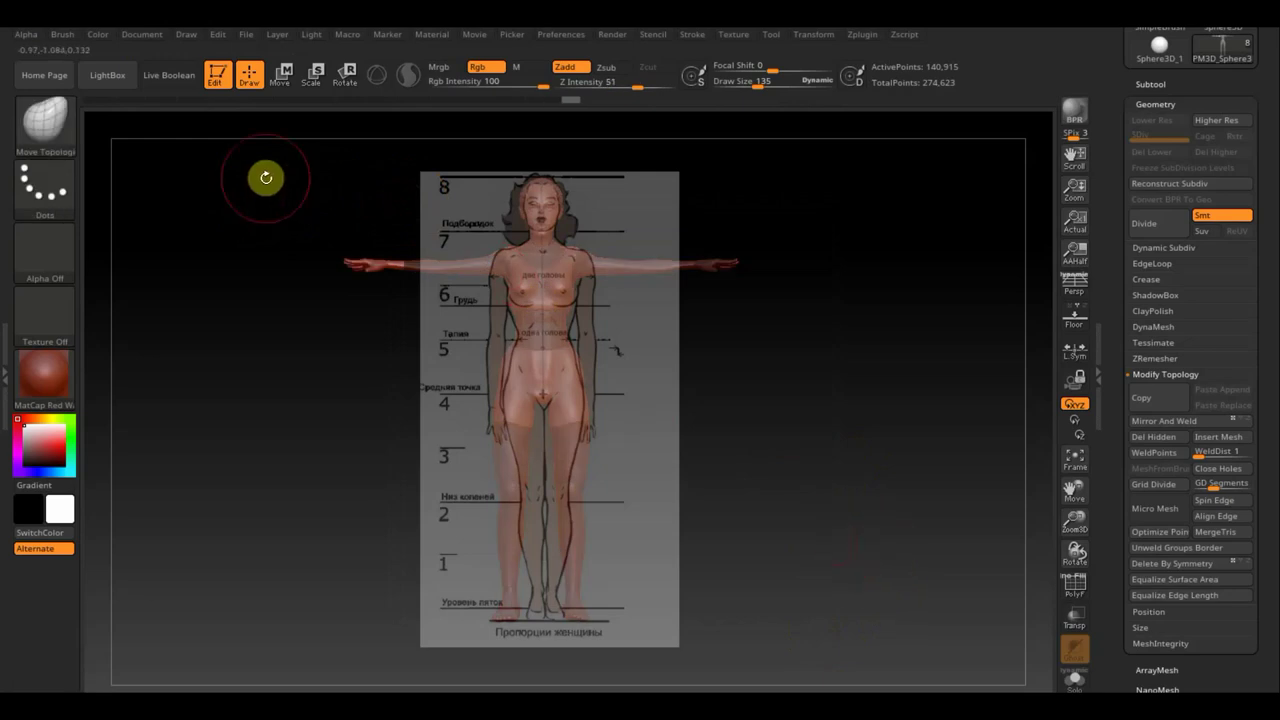
Step: Stretch the free arm outward with the 3D Move gizmo, then hide the reference
click(282, 75)
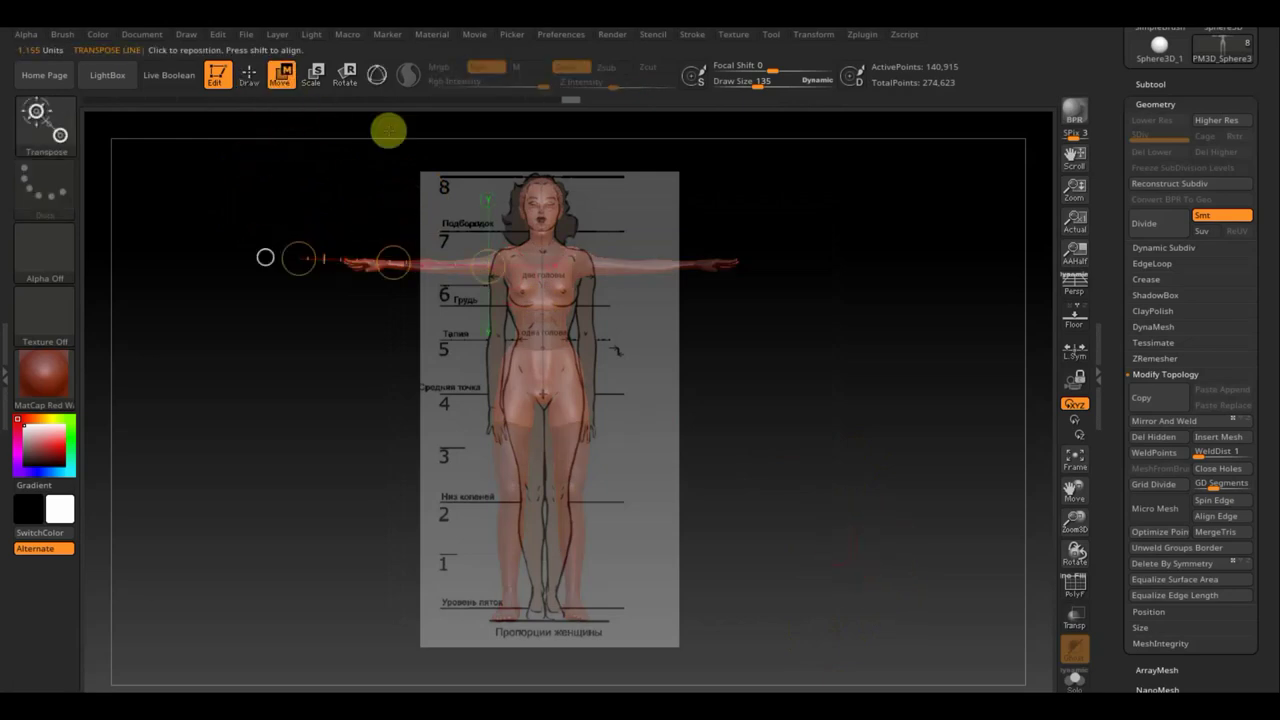
click(376, 75)
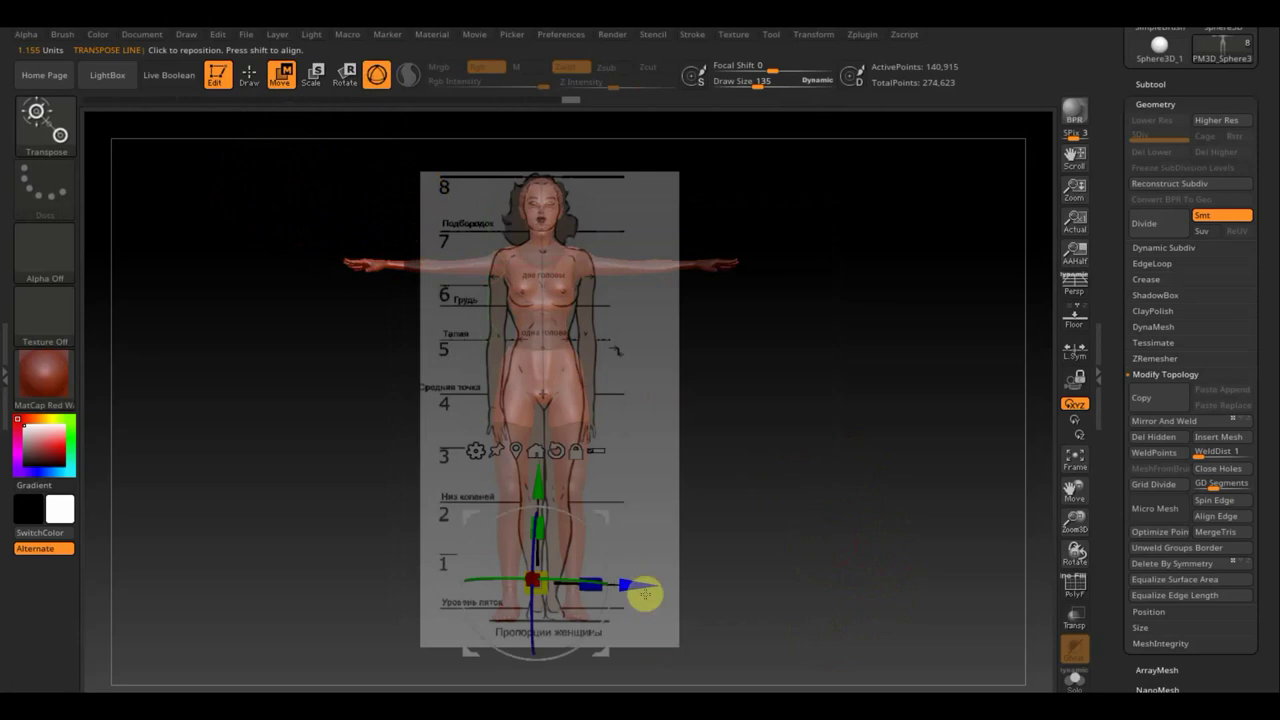
drag(643, 592, 615, 600)
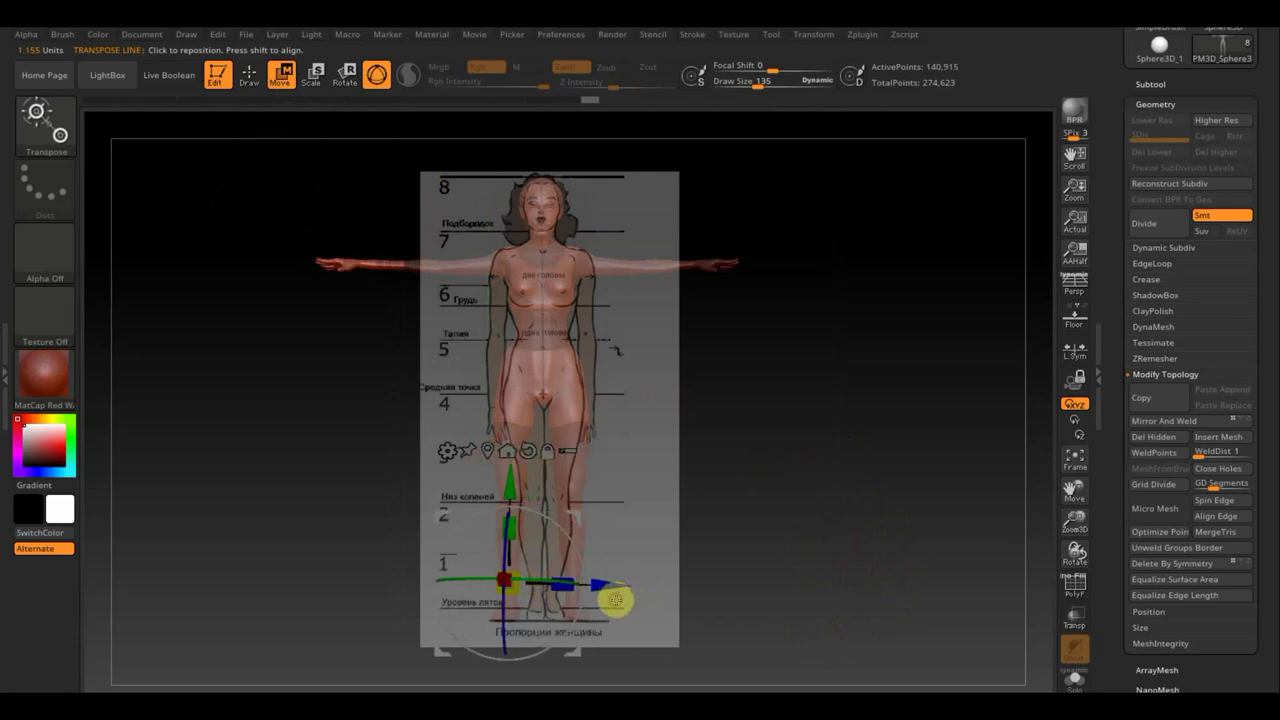
key(q)
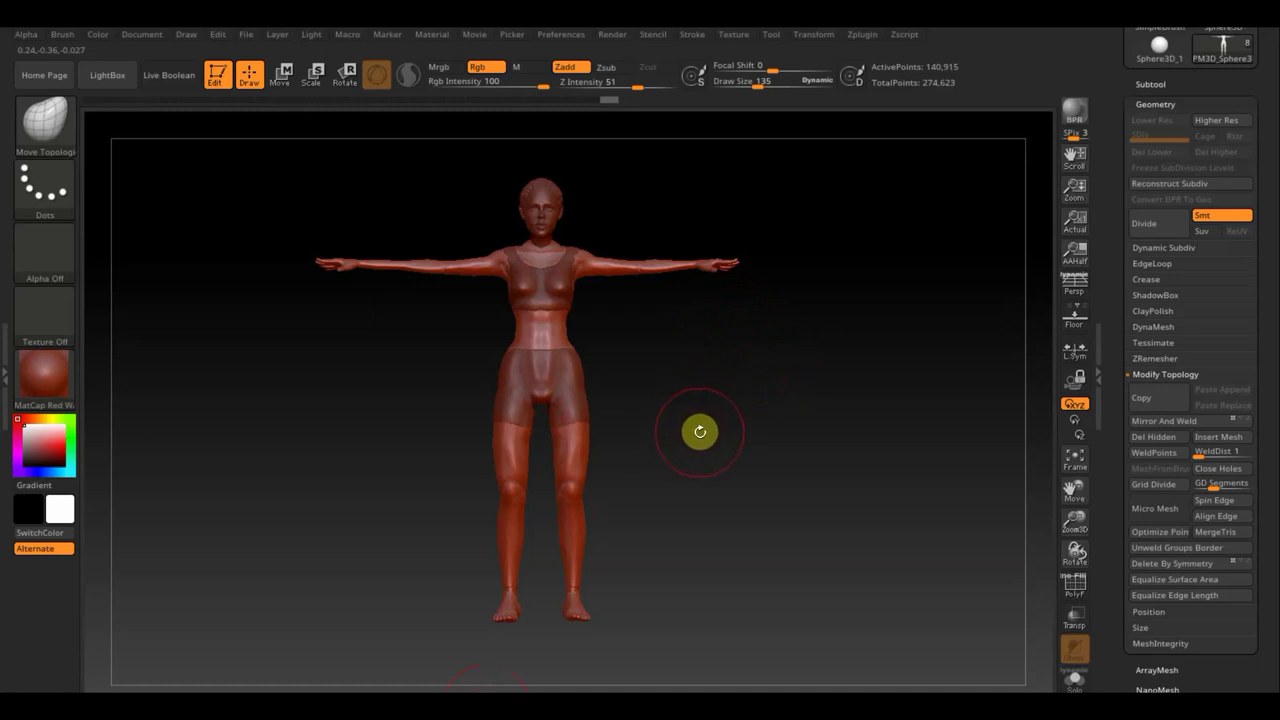
Step: Apply Mirror And Weld to copy the lengthened arm across, then frame the upper body and head
click(1167, 422)
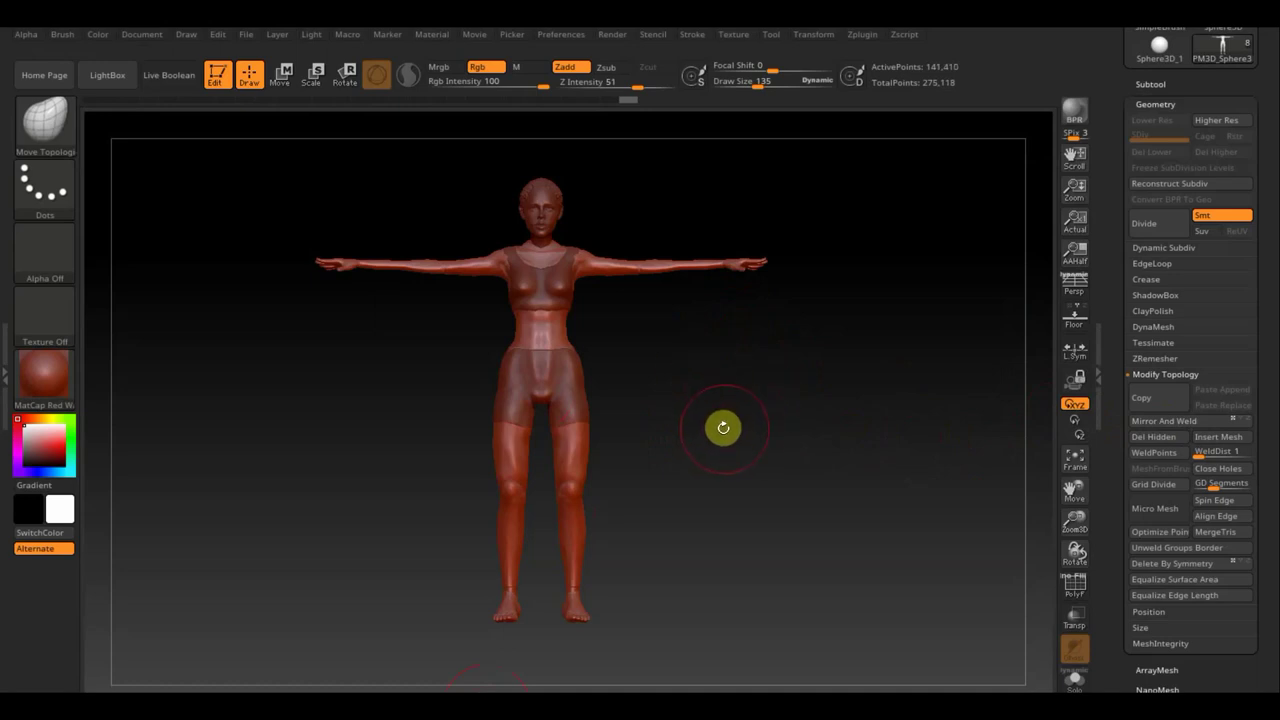
mouse_move(721, 423)
mouse_down()
mouse_move(734, 454)
mouse_move(760, 331)
mouse_move(771, 443)
mouse_move(420, 505)
mouse_up()
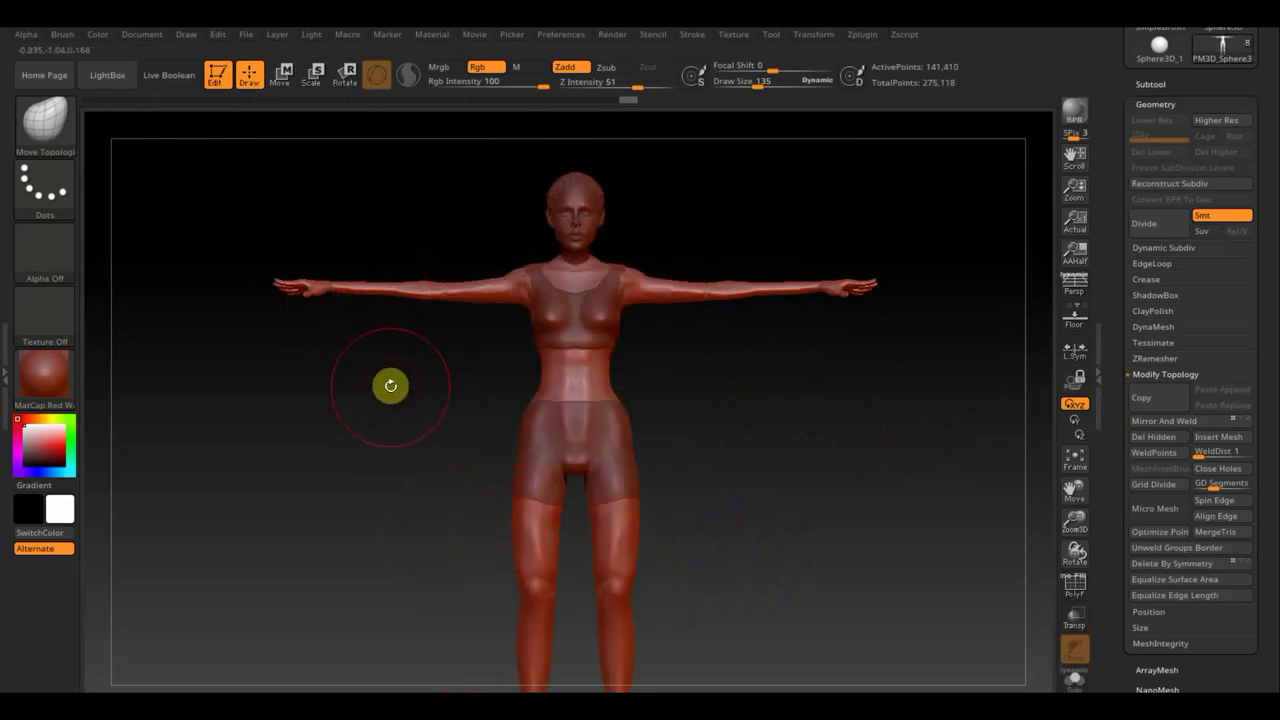
scroll(415, 437, up, 2)
mouse_move(415, 437)
alt+mouse_down()
mouse_move(383, 366)
mouse_move(560, 609)
mouse_move(590, 340)
alt+mouse_up()
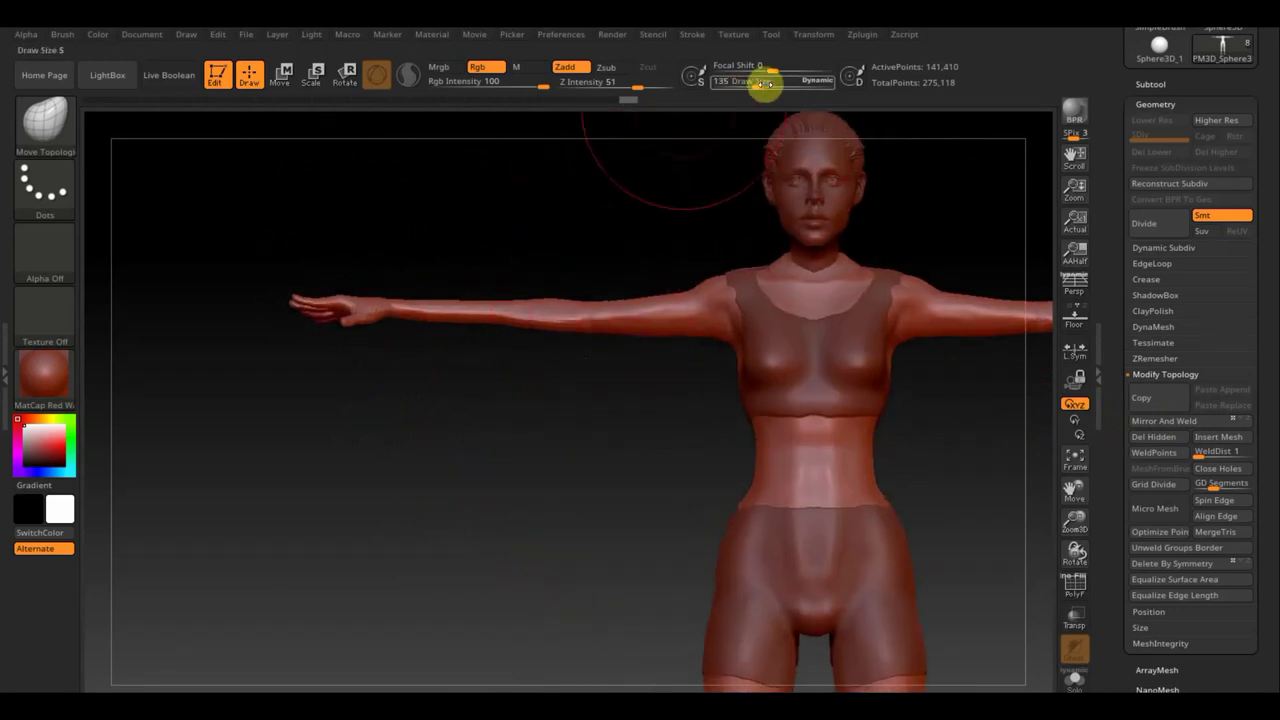
Step: Shrink the brush, choose ClayBuildup, and work the arms from top and front views
drag(763, 81, 748, 86)
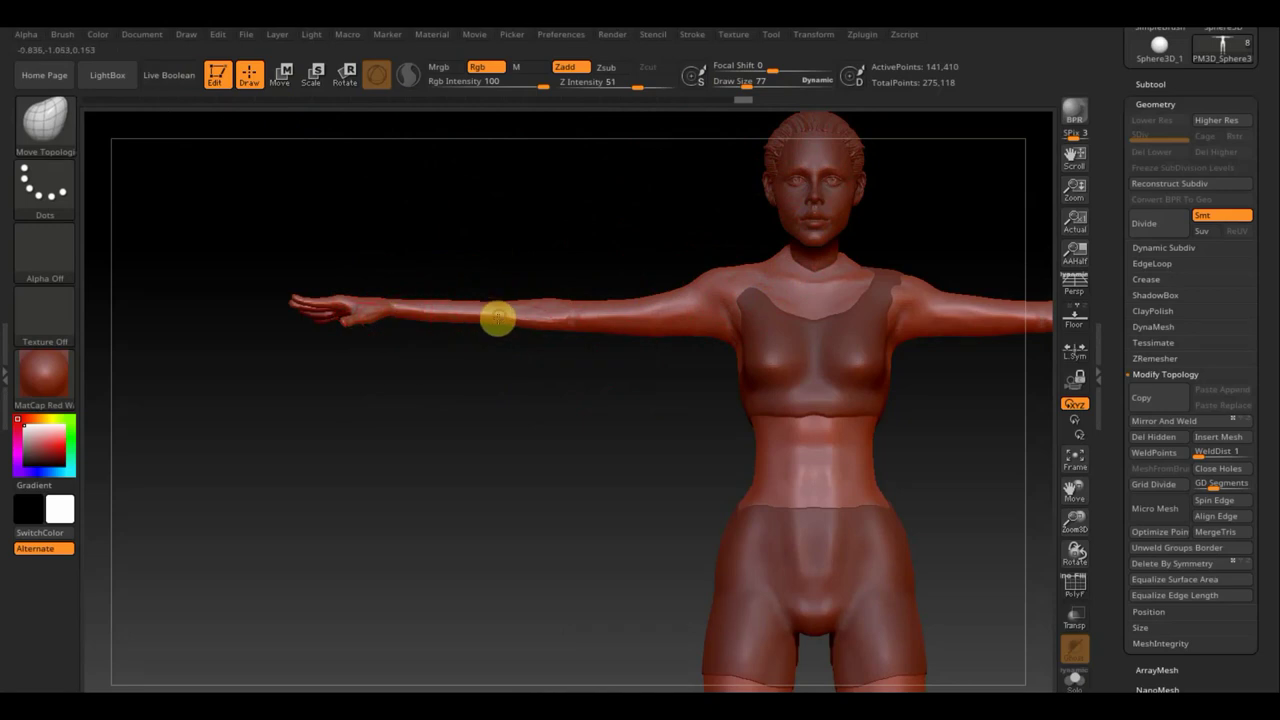
click(54, 124)
click(194, 137)
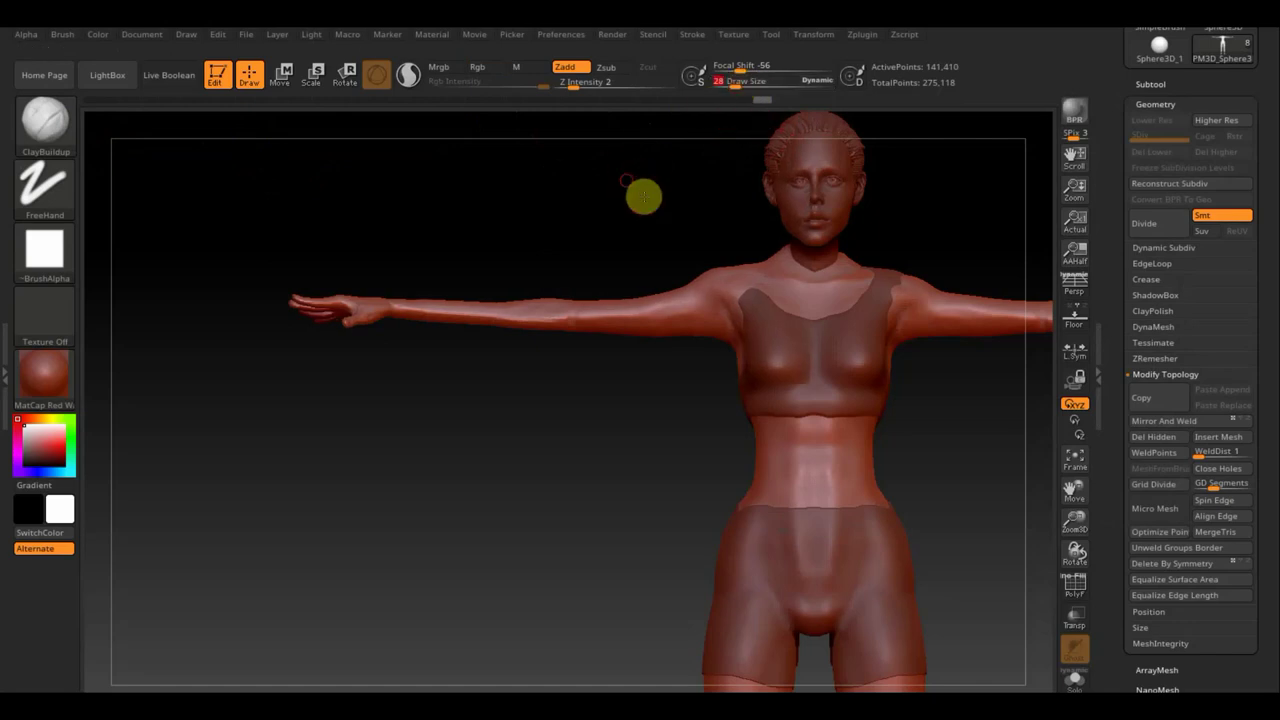
mouse_move(643, 194)
mouse_down()
mouse_move(686, 309)
mouse_move(649, 331)
mouse_move(530, 292)
mouse_up()
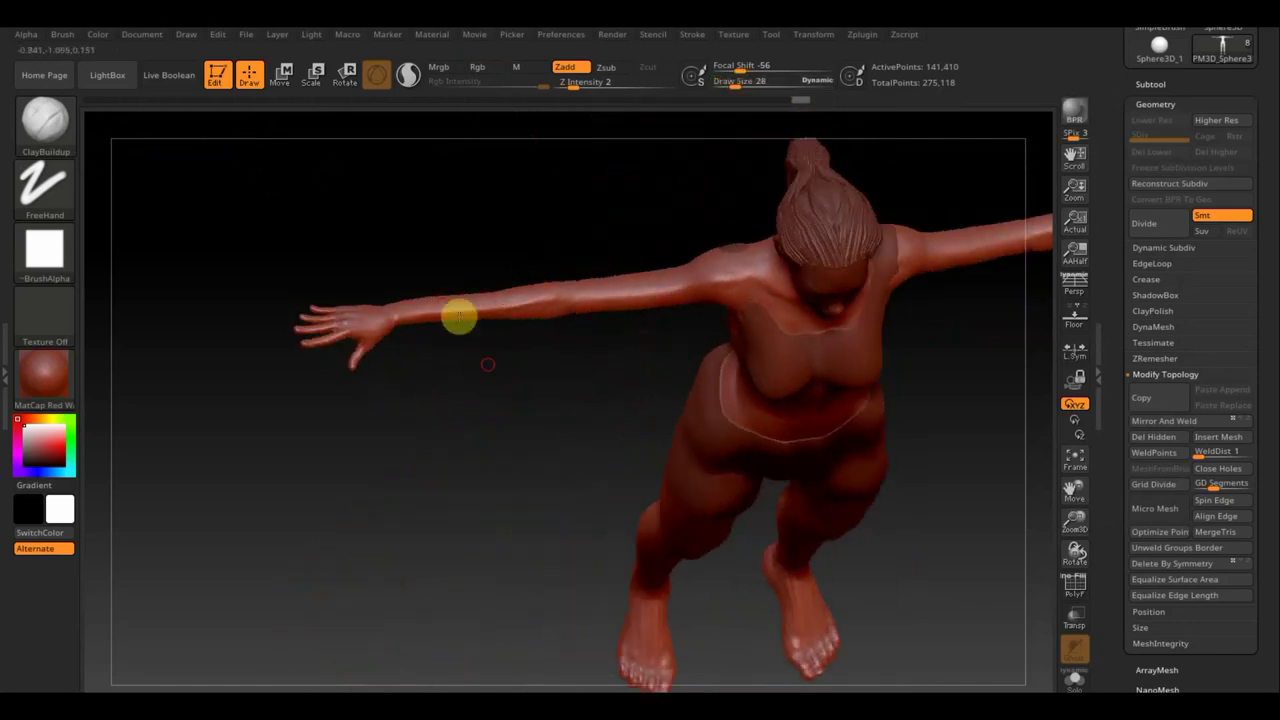
mouse_move(459, 317)
mouse_down()
mouse_move(491, 251)
mouse_move(514, 243)
mouse_up()
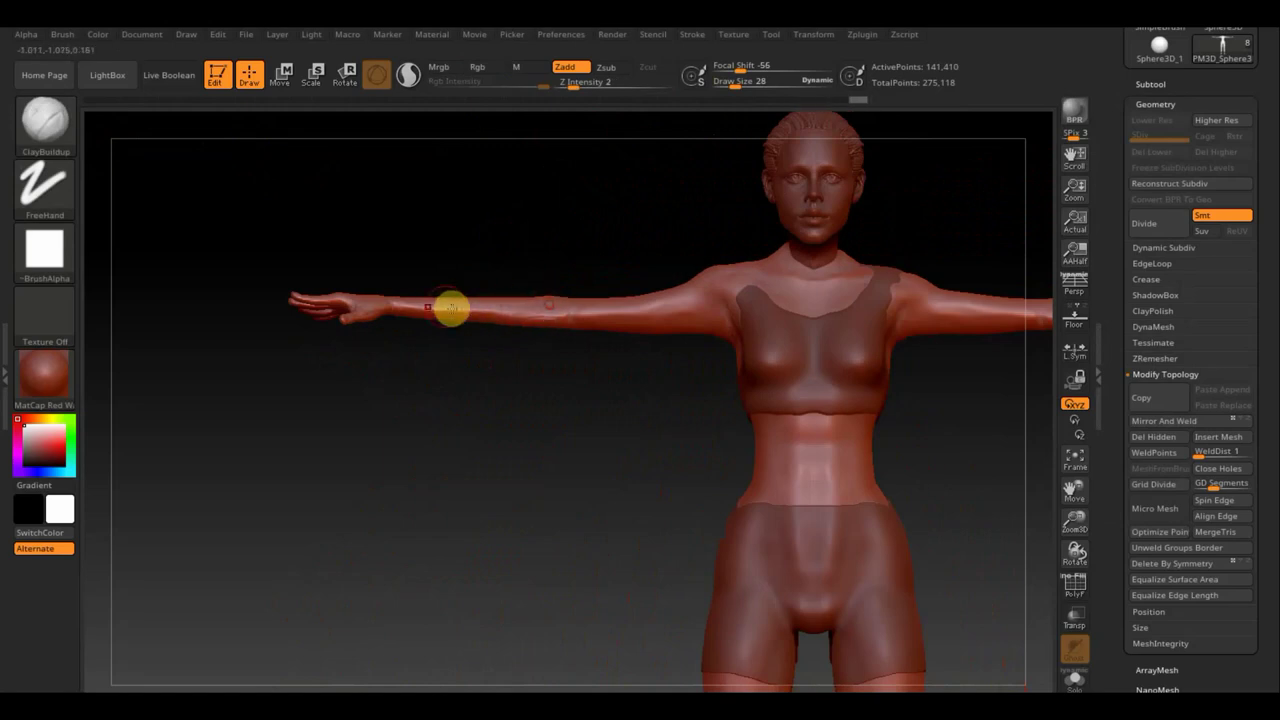
mouse_move(519, 373)
mouse_down()
mouse_move(514, 326)
mouse_move(542, 323)
mouse_up()
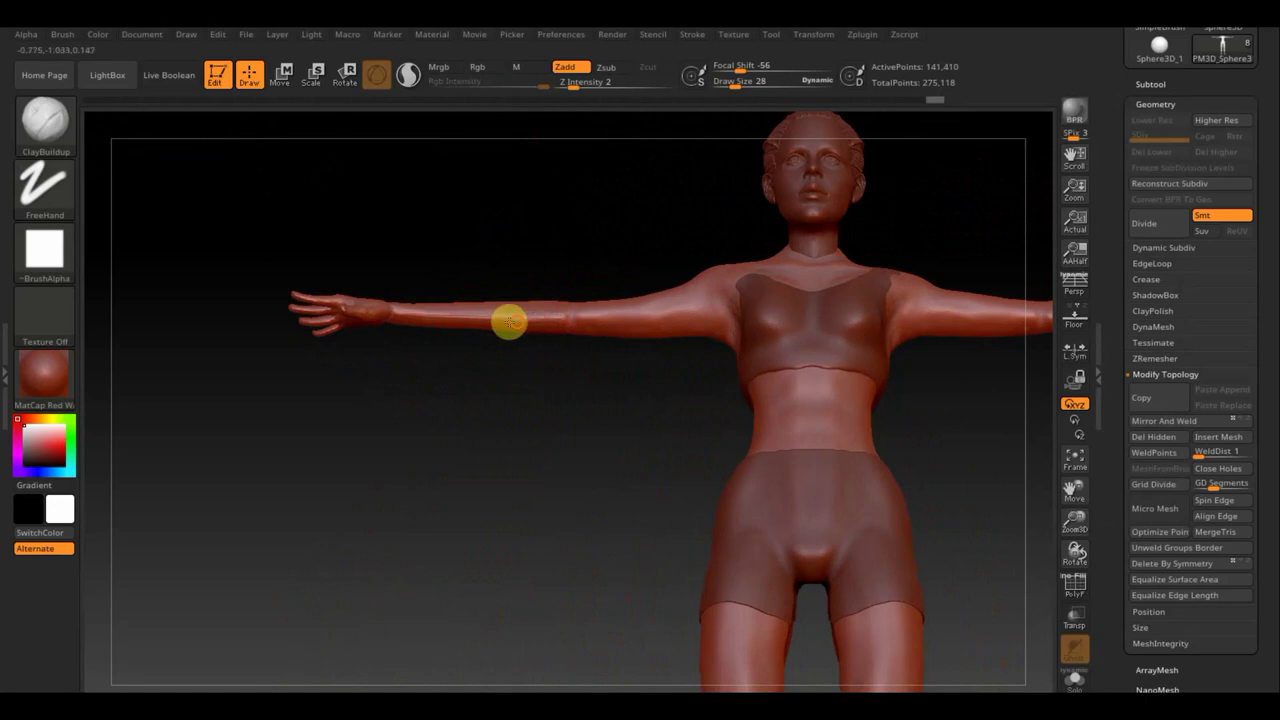
mouse_move(466, 277)
mouse_down()
mouse_move(469, 346)
mouse_move(511, 340)
mouse_up()
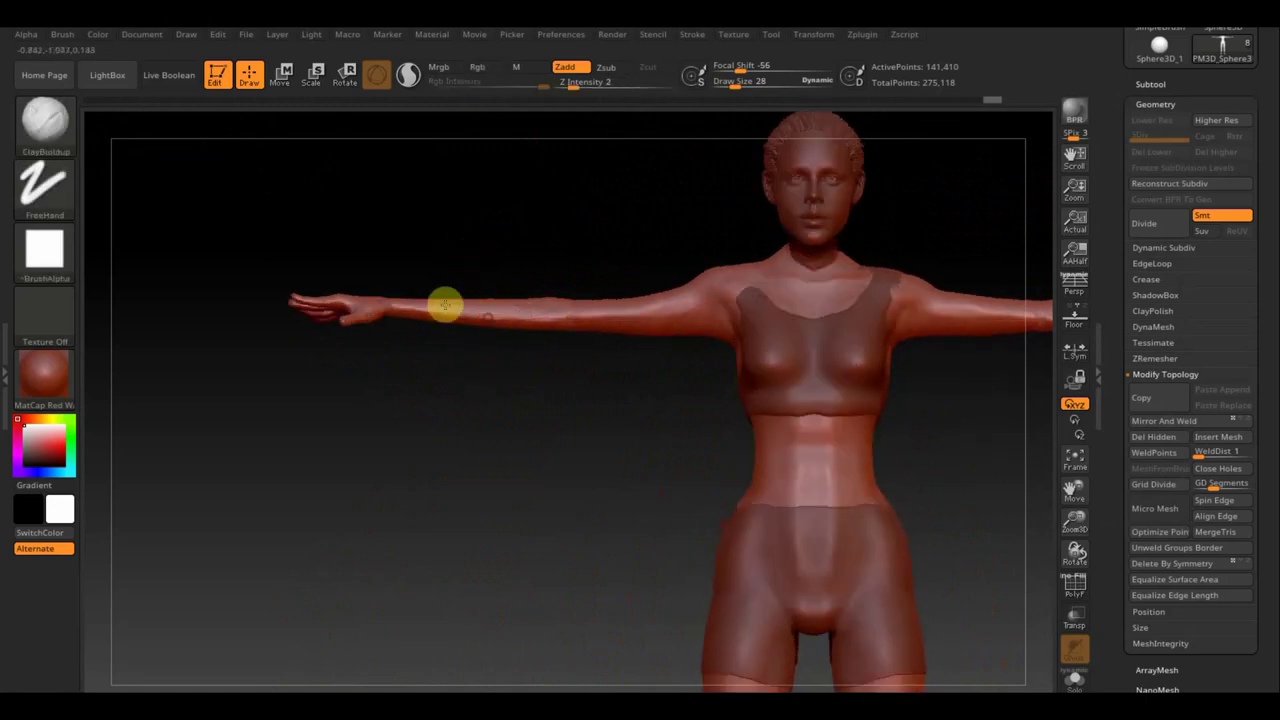
mouse_move(466, 302)
mouse_down()
mouse_move(506, 354)
mouse_move(531, 446)
mouse_move(519, 323)
mouse_up()
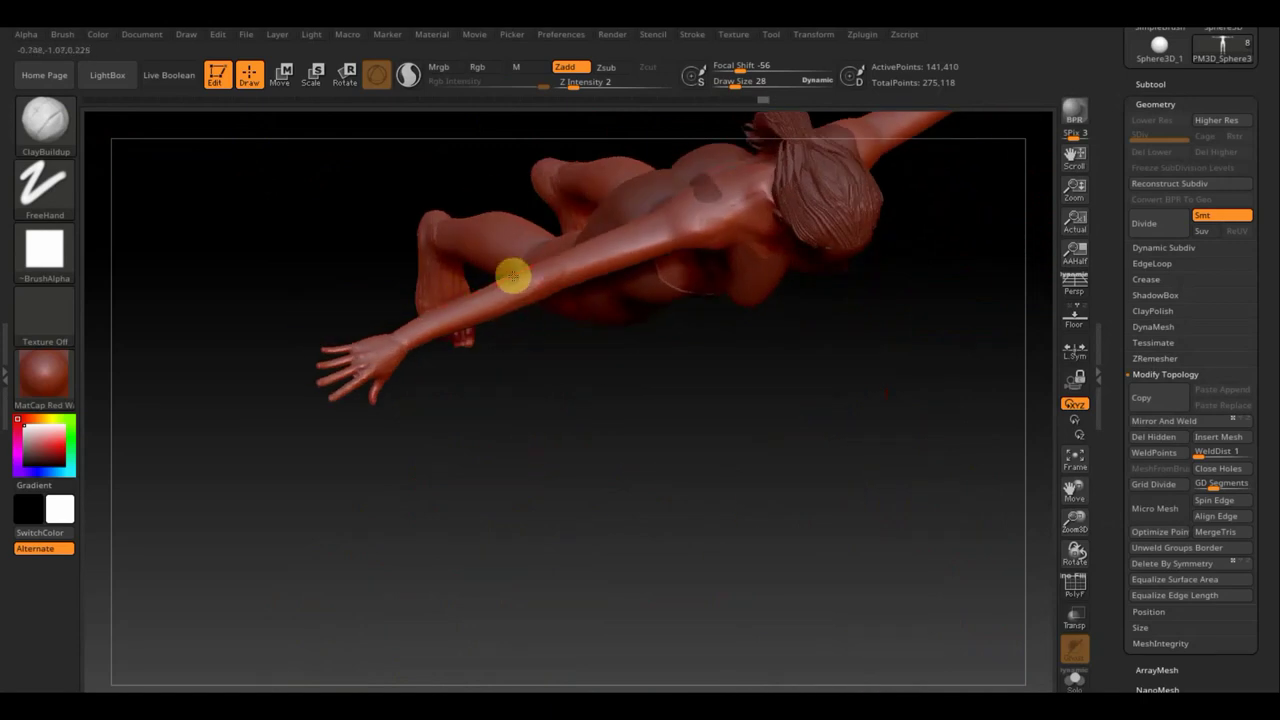
Step: Shift-smooth the arms and inspect the back, shoulders, and legs from several angles
mouse_move(534, 363)
mouse_down()
mouse_move(497, 291)
mouse_move(503, 220)
mouse_up()
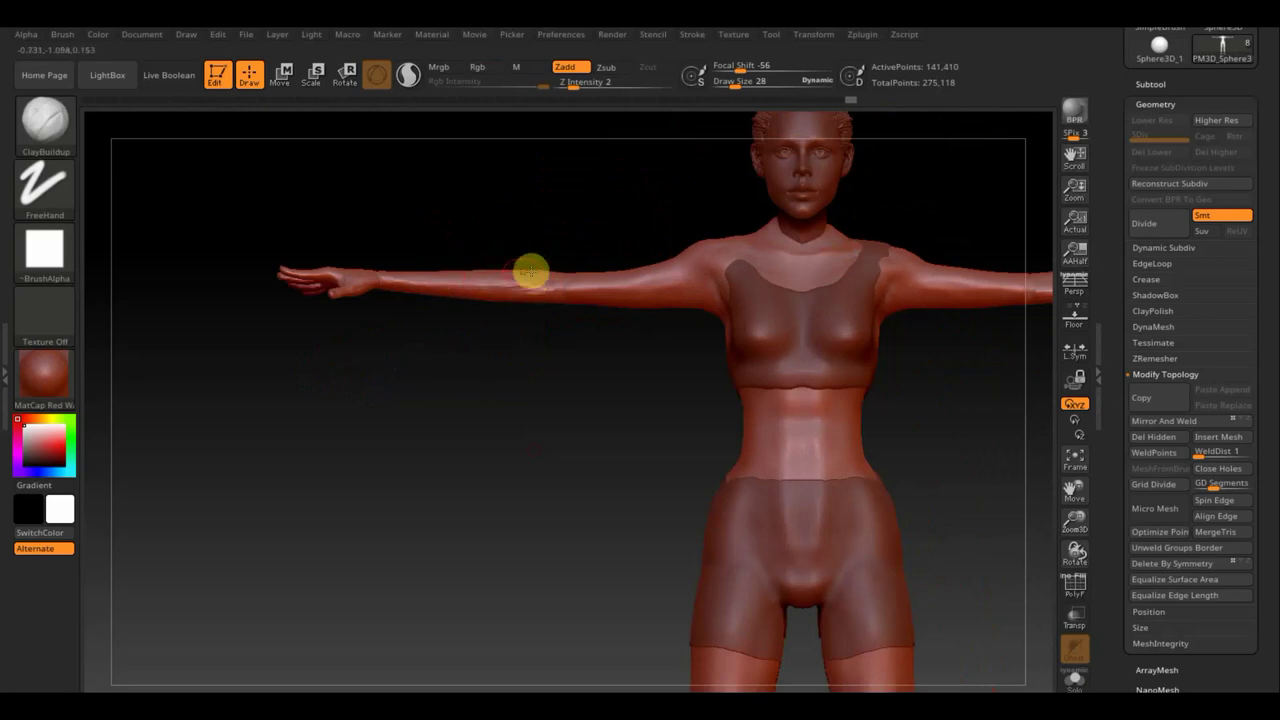
mouse_move(560, 209)
mouse_down()
mouse_move(554, 311)
mouse_move(572, 383)
mouse_move(574, 283)
mouse_up()
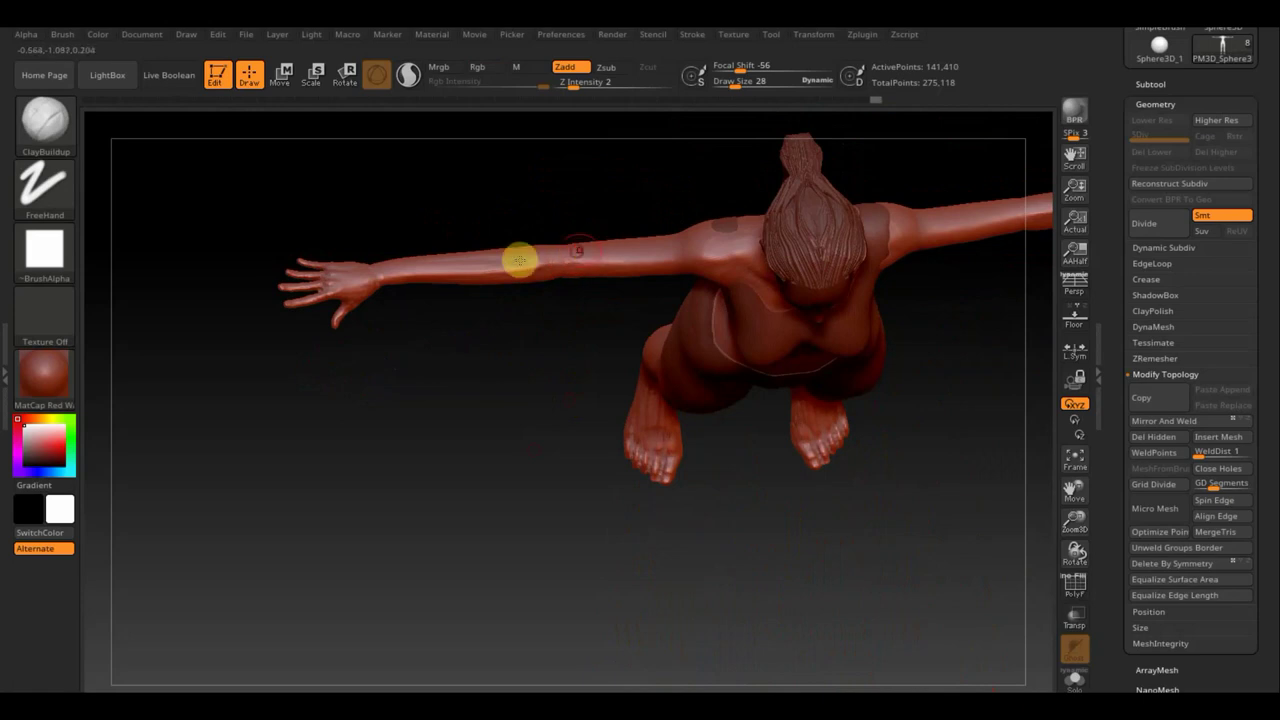
key(shift)
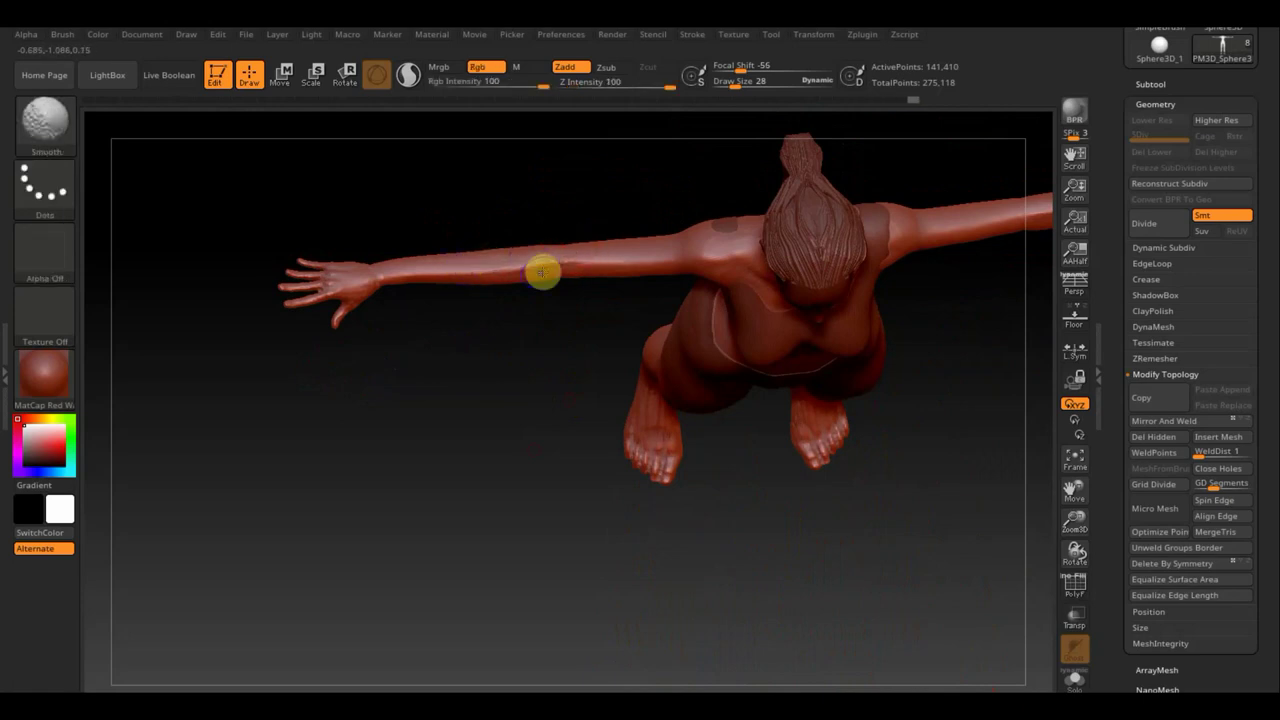
mouse_move(500, 226)
shift+mouse_down()
mouse_move(451, 254)
mouse_move(534, 214)
mouse_move(543, 234)
mouse_move(640, 256)
mouse_move(603, 157)
shift+mouse_up()
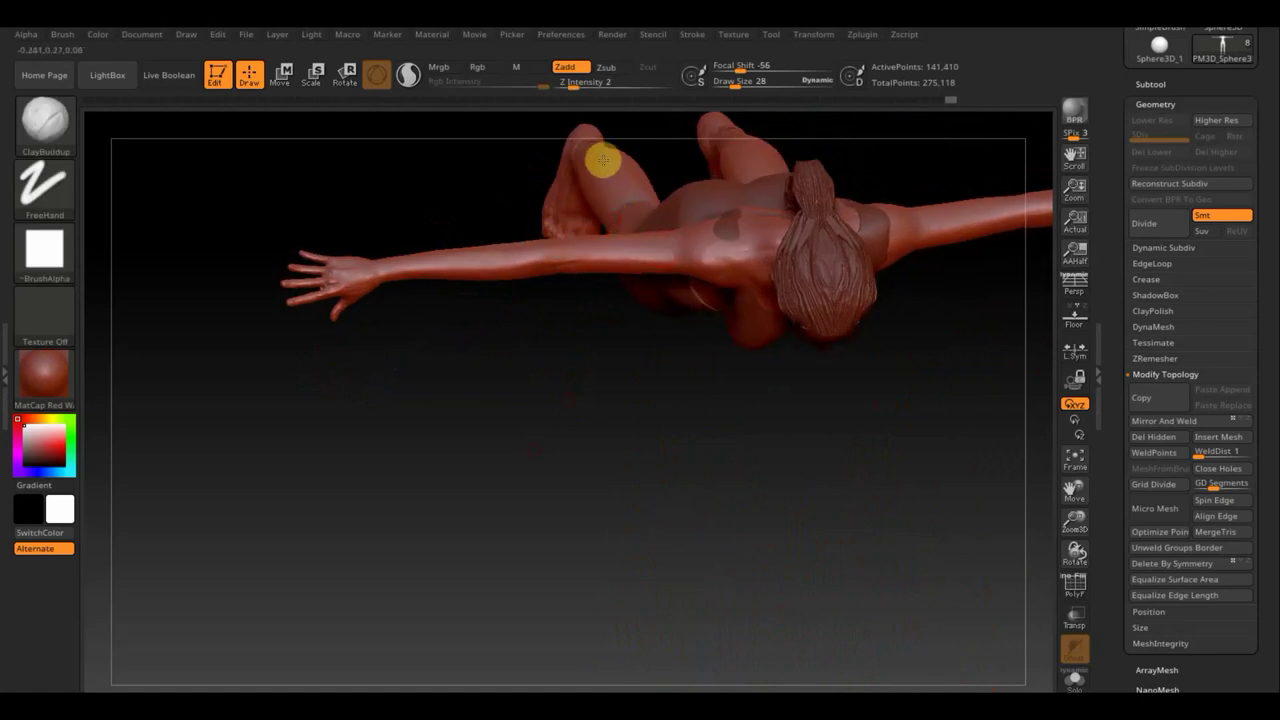
mouse_move(649, 357)
shift+mouse_down()
mouse_move(631, 283)
mouse_move(929, 326)
shift+mouse_up()
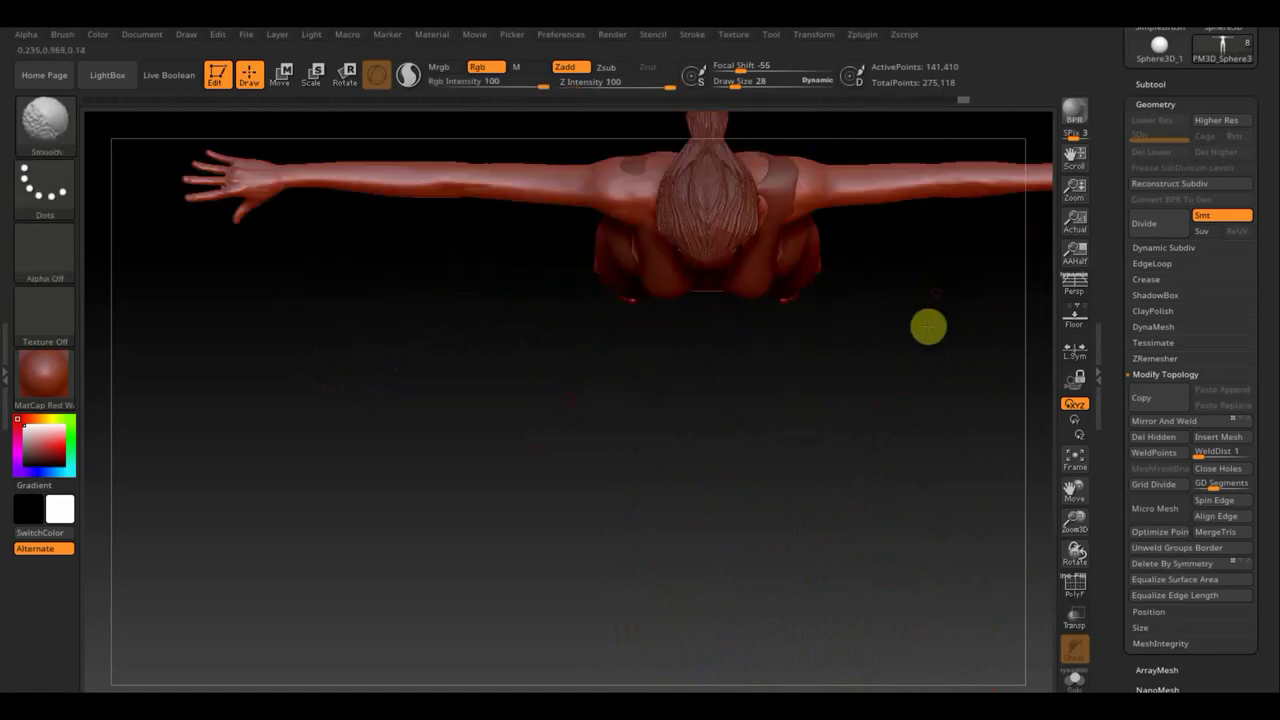
mouse_move(686, 406)
mouse_down()
mouse_move(697, 240)
mouse_move(679, 205)
mouse_move(557, 266)
mouse_up()
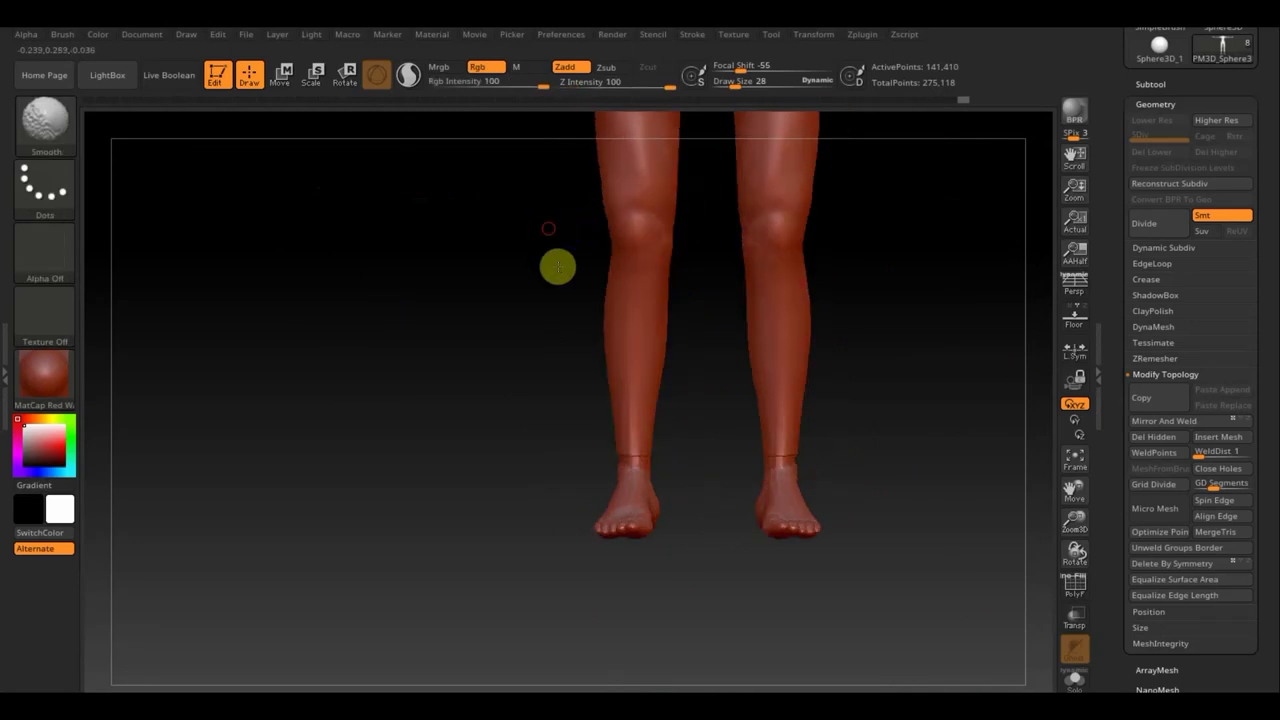
mouse_move(509, 220)
alt+mouse_down()
mouse_move(617, 580)
mouse_move(610, 618)
mouse_move(551, 534)
mouse_move(528, 268)
alt+mouse_up()
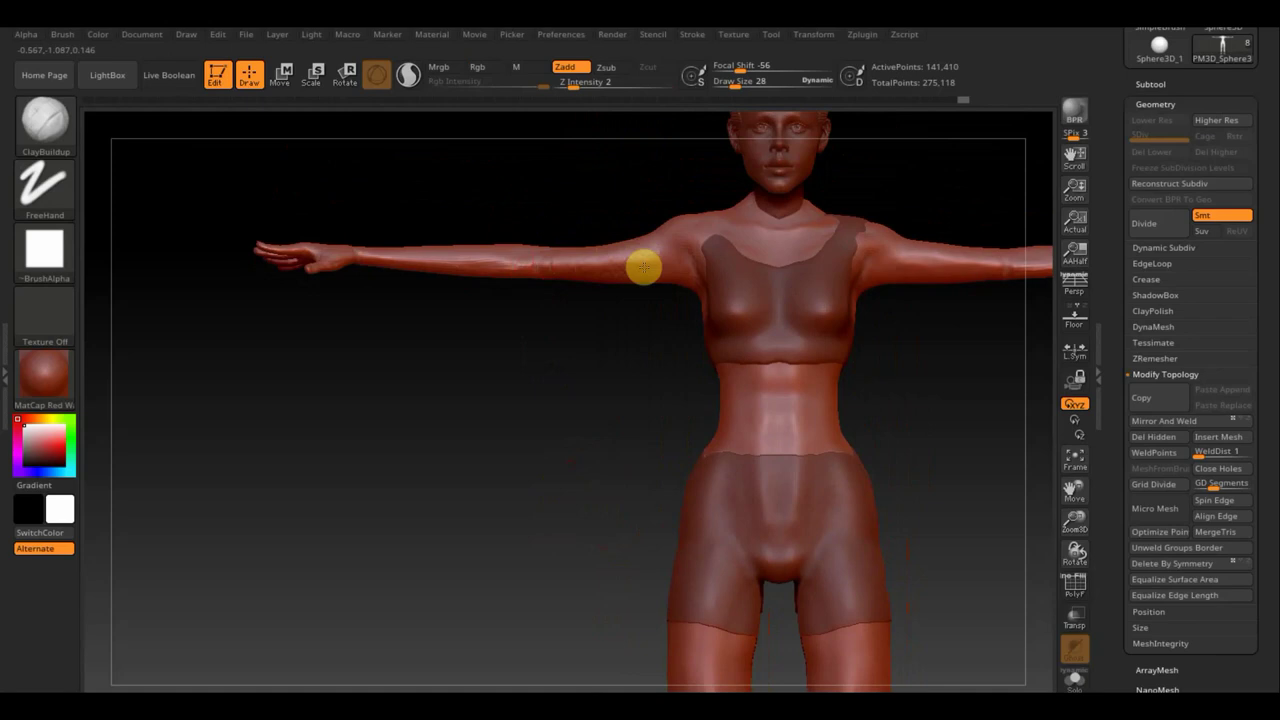
mouse_move(608, 337)
mouse_down()
mouse_move(686, 263)
mouse_move(760, 247)
mouse_up()
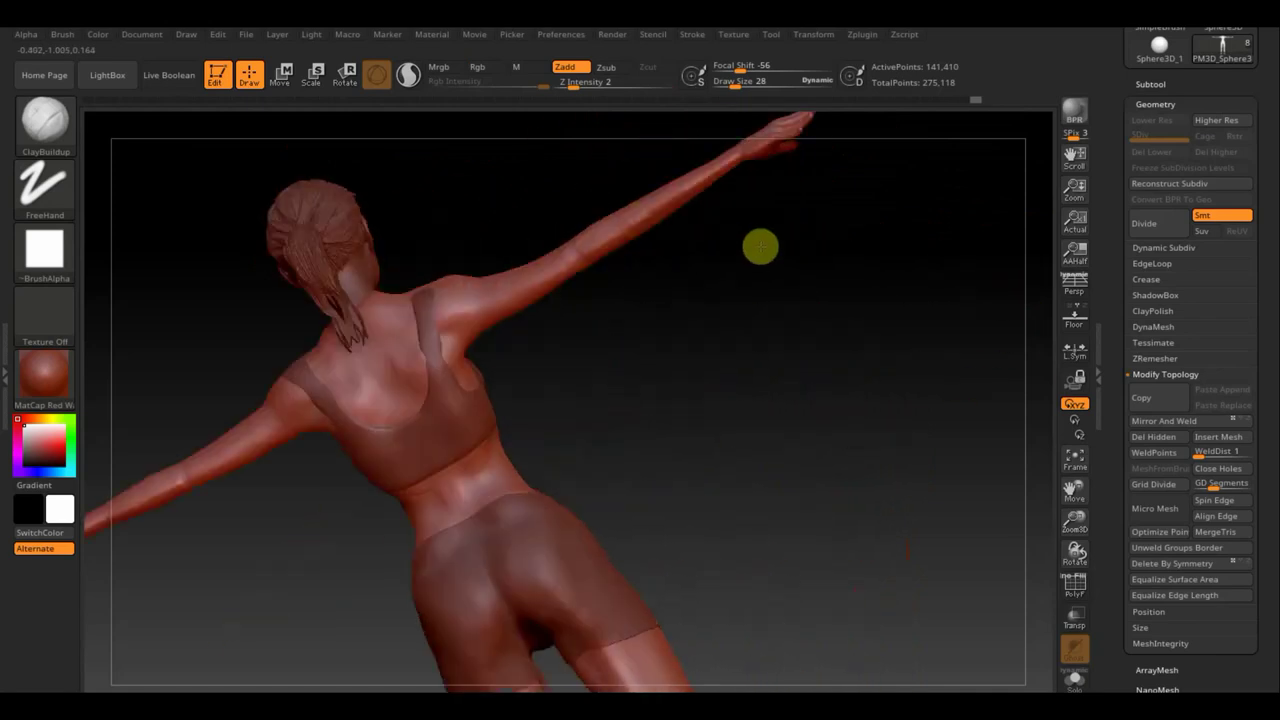
shift+drag(769, 331, 517, 280)
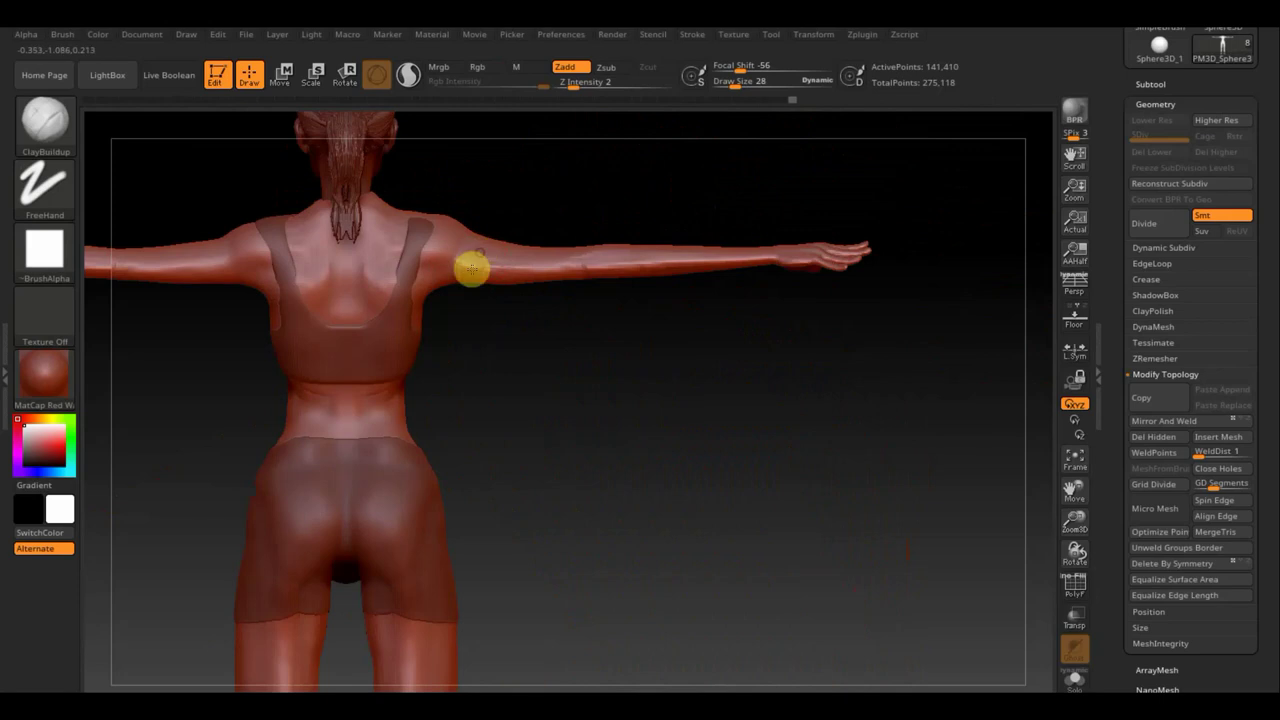
mouse_move(488, 259)
mouse_down()
mouse_move(471, 249)
mouse_move(506, 291)
mouse_move(529, 263)
mouse_up()
key(shift)
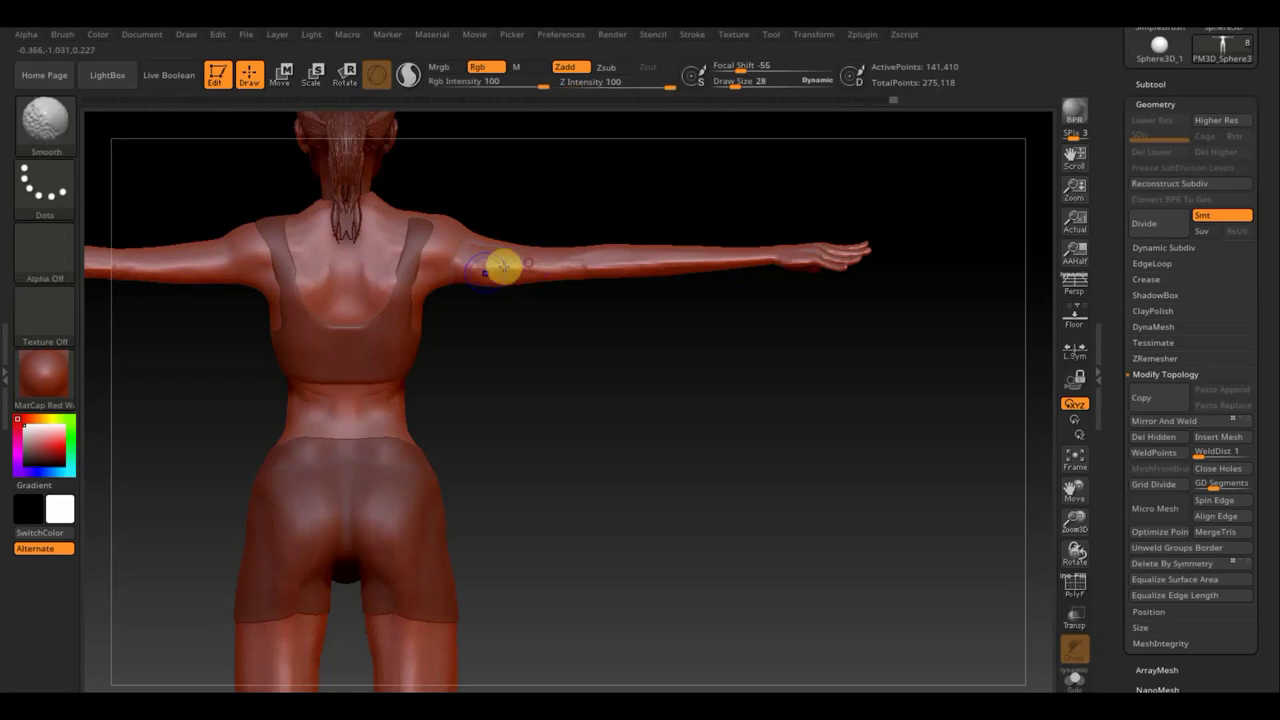
shift+drag(450, 246, 457, 253)
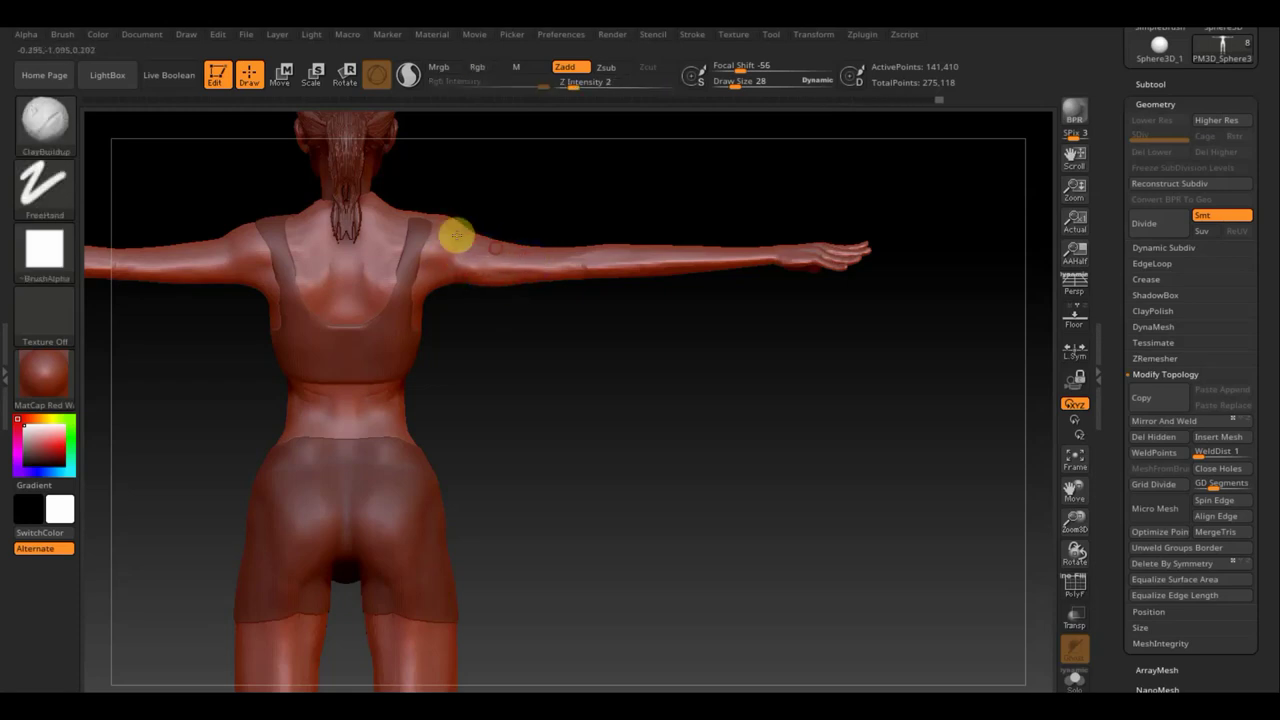
mouse_move(563, 220)
mouse_down()
mouse_move(514, 297)
mouse_move(494, 229)
mouse_up()
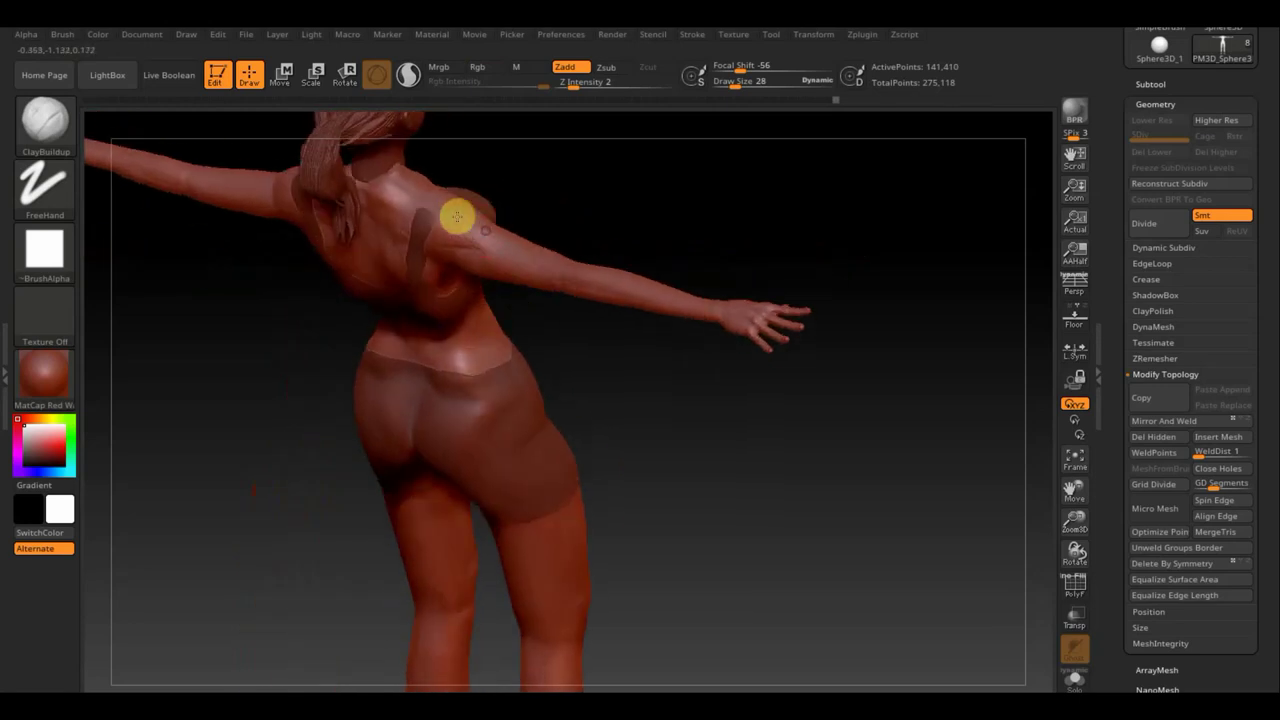
key(shift)
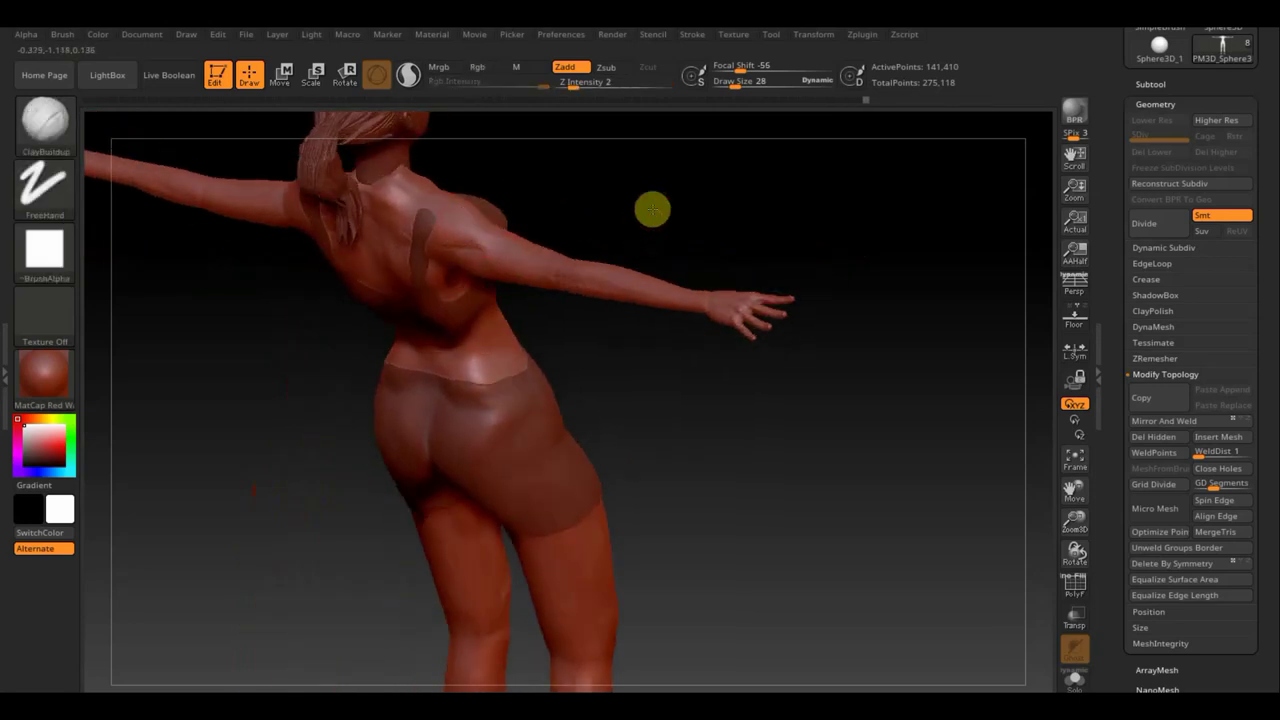
drag(651, 209, 631, 246)
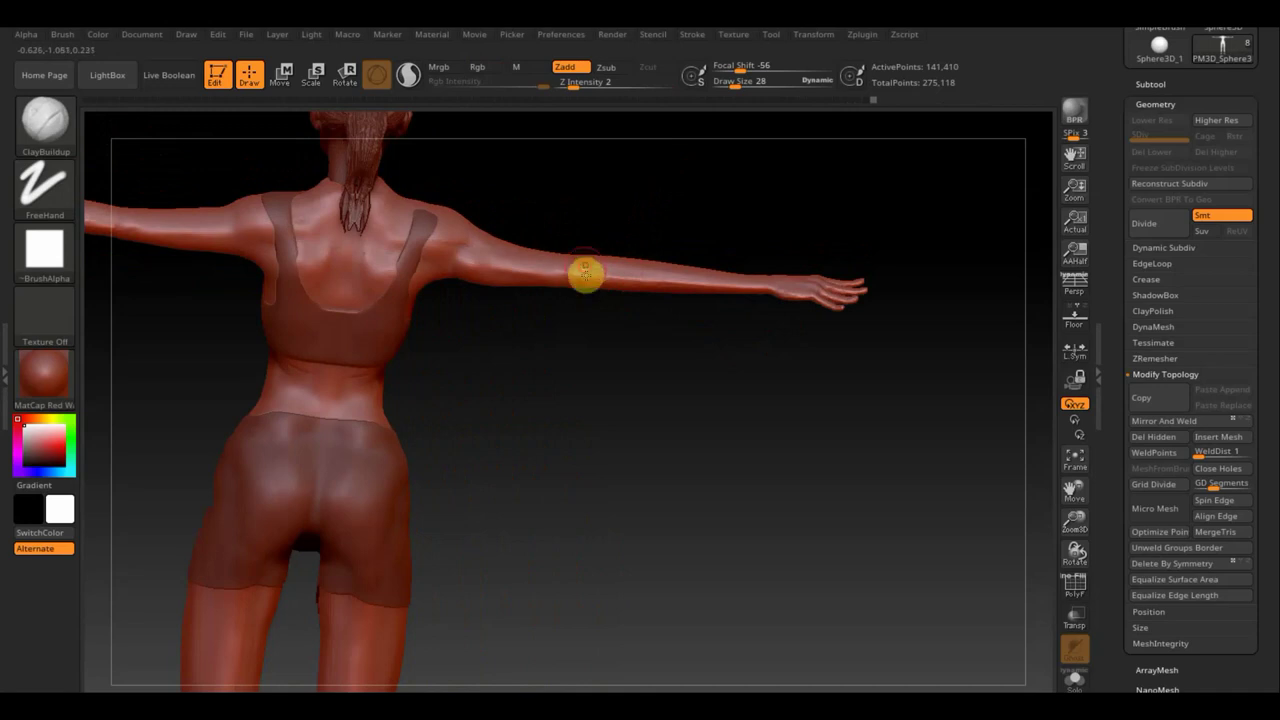
mouse_move(594, 317)
shift+mouse_down()
mouse_move(580, 380)
mouse_move(600, 271)
shift+mouse_up()
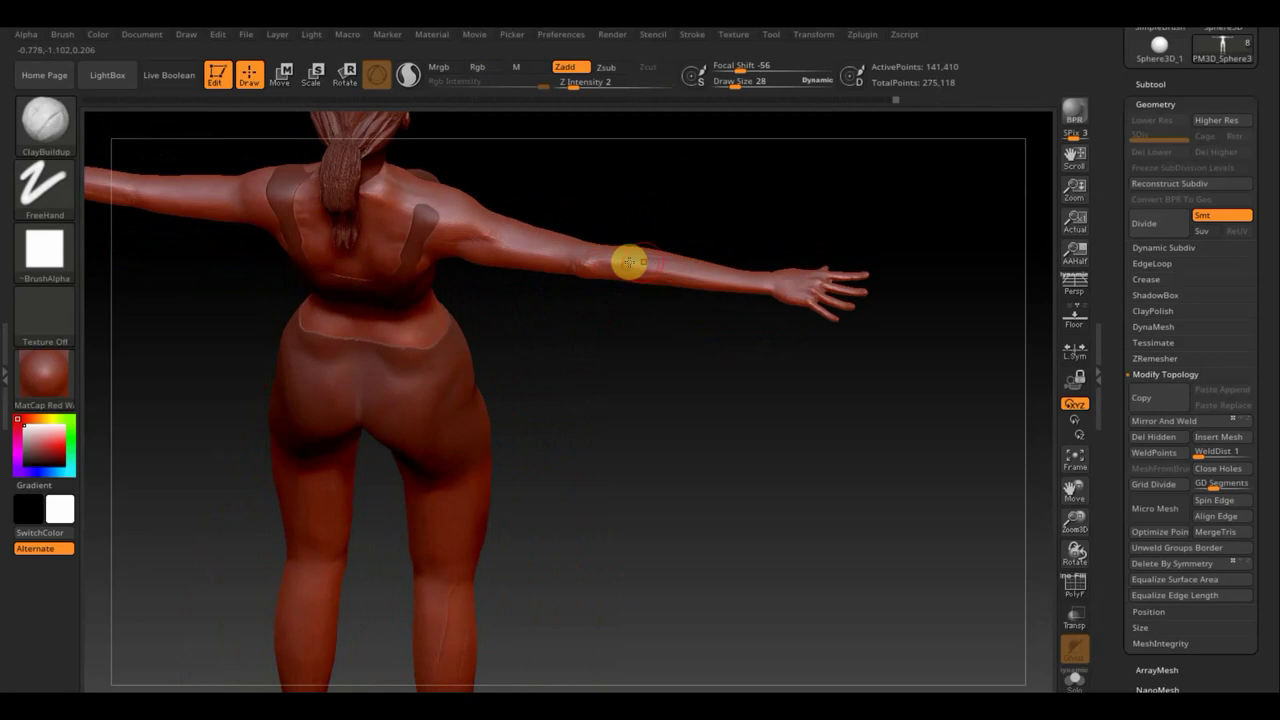
drag(711, 248, 593, 216)
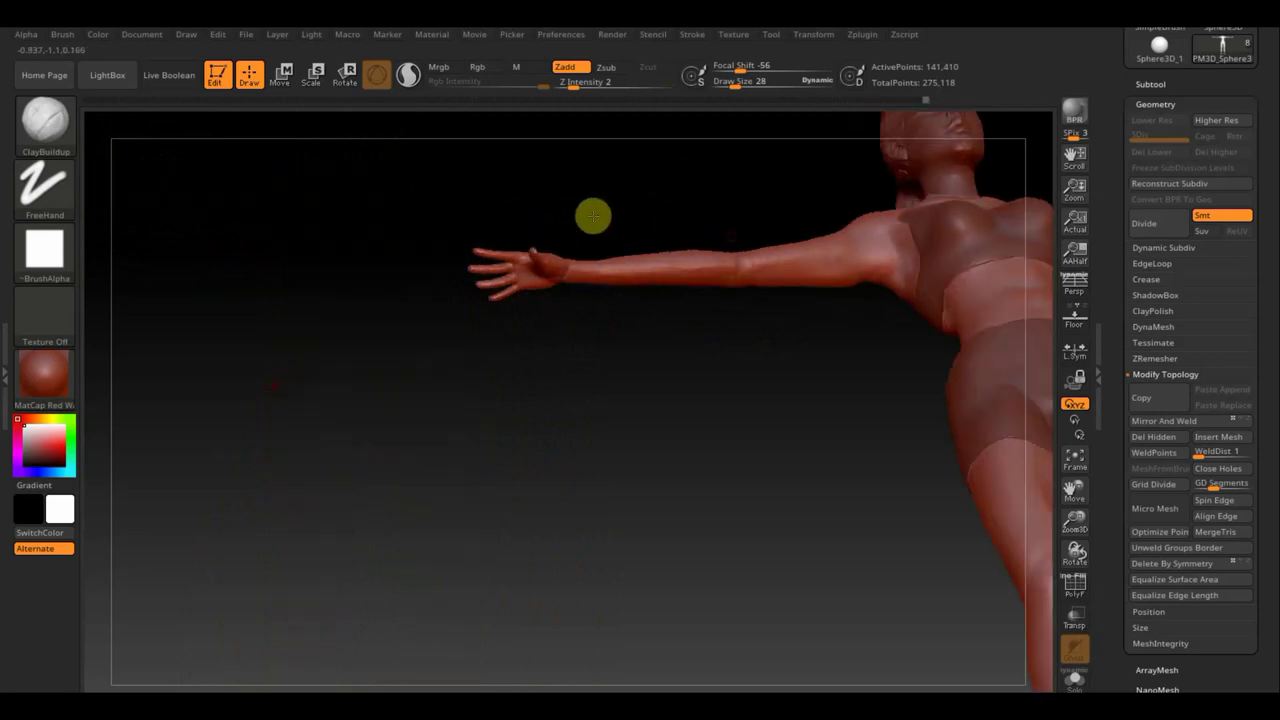
drag(646, 271, 710, 287)
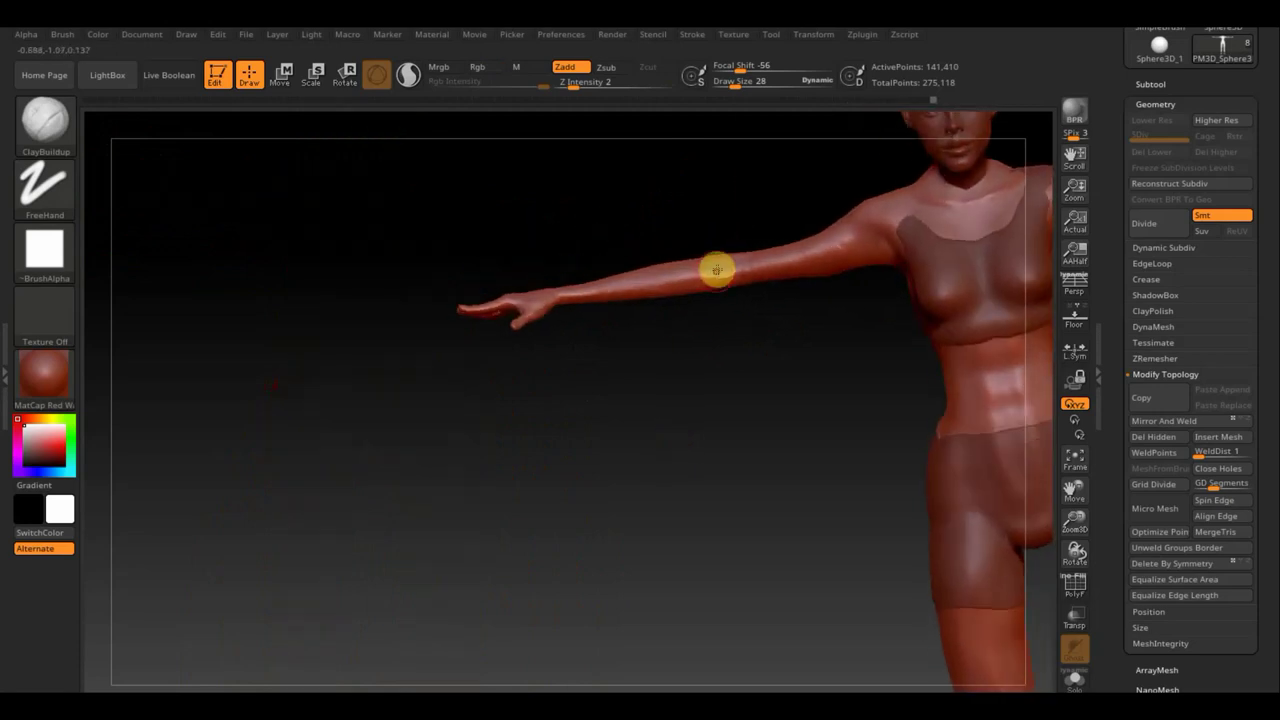
click(64, 36)
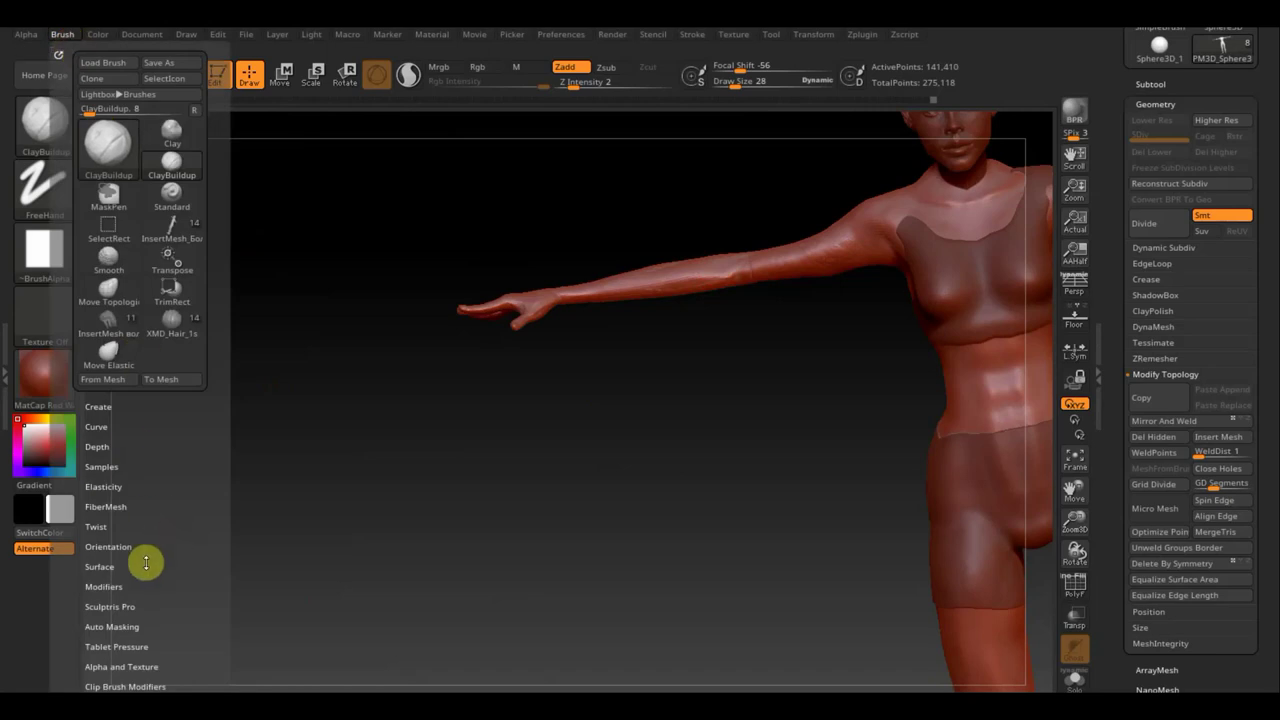
click(125, 495)
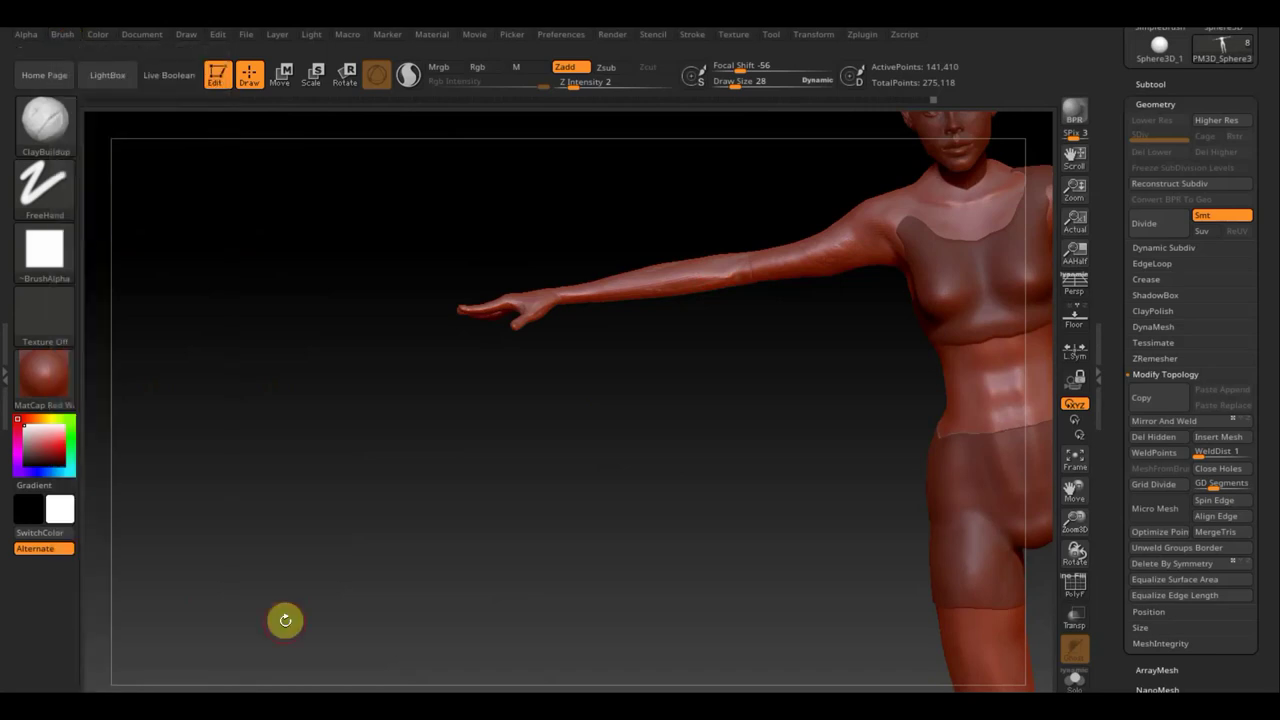
click(72, 38)
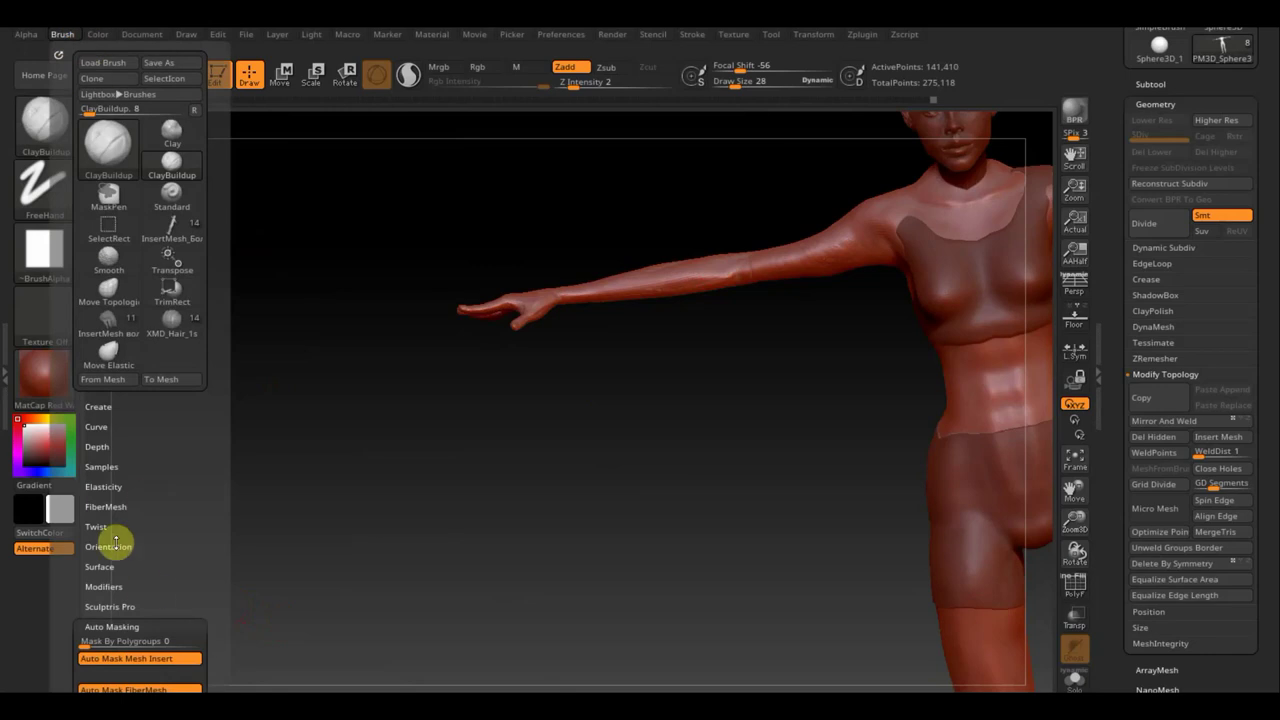
scroll(177, 535, down, 5)
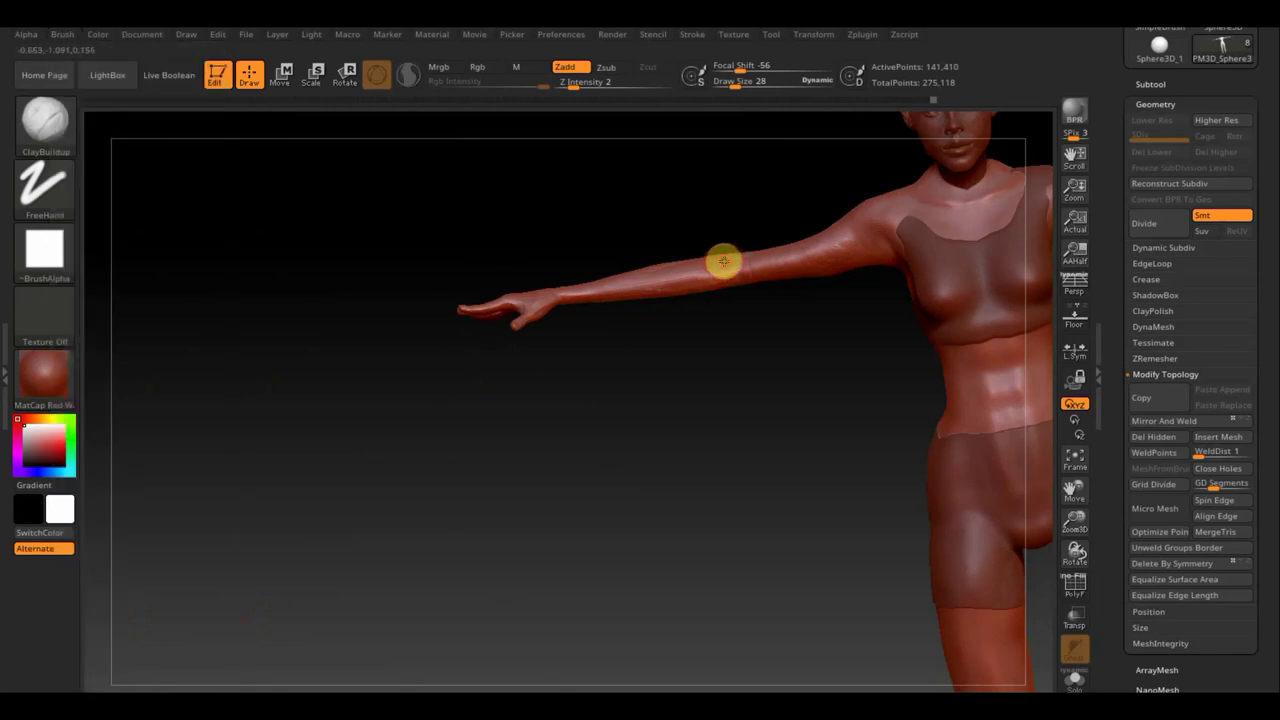
Step: Build up clay along the forearm and over the shoulder
mouse_move(710, 263)
mouse_down()
mouse_move(620, 281)
mouse_move(669, 266)
mouse_move(720, 274)
mouse_move(705, 273)
mouse_up()
right_drag(646, 291, 666, 277)
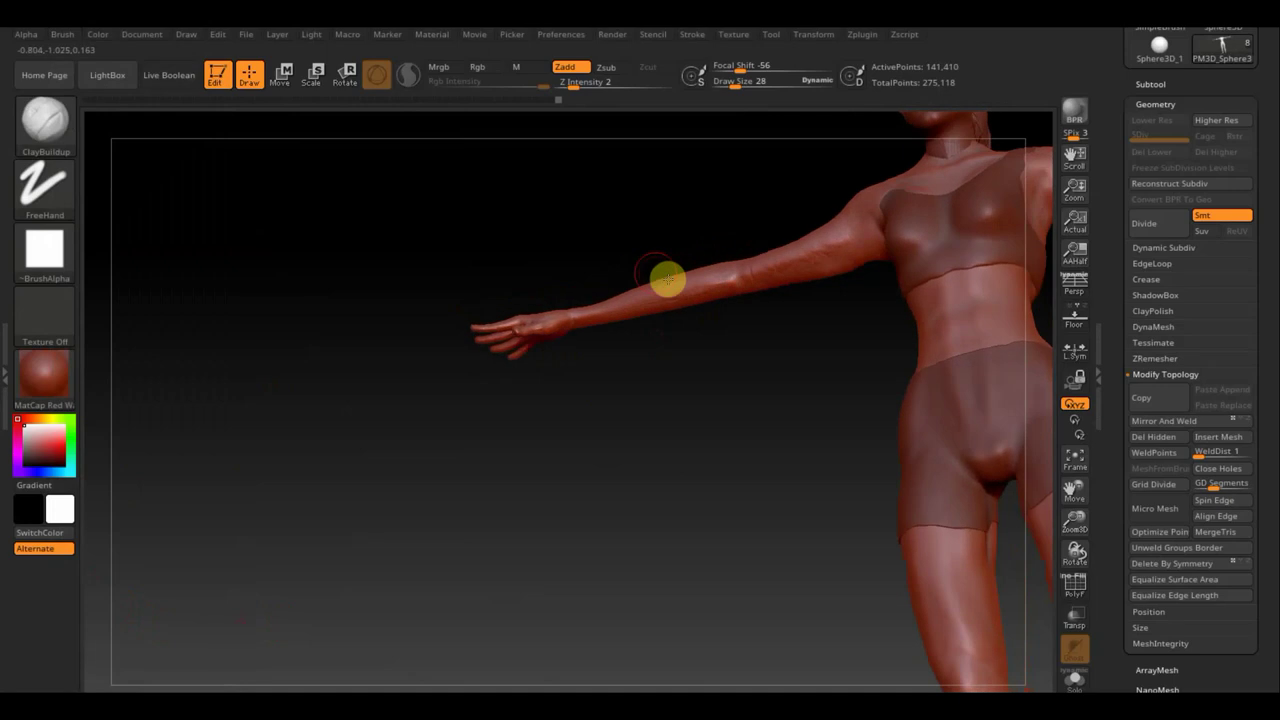
mouse_move(717, 284)
mouse_down()
mouse_move(651, 303)
mouse_move(719, 279)
mouse_move(680, 314)
mouse_move(717, 411)
mouse_move(705, 412)
mouse_move(723, 403)
mouse_up()
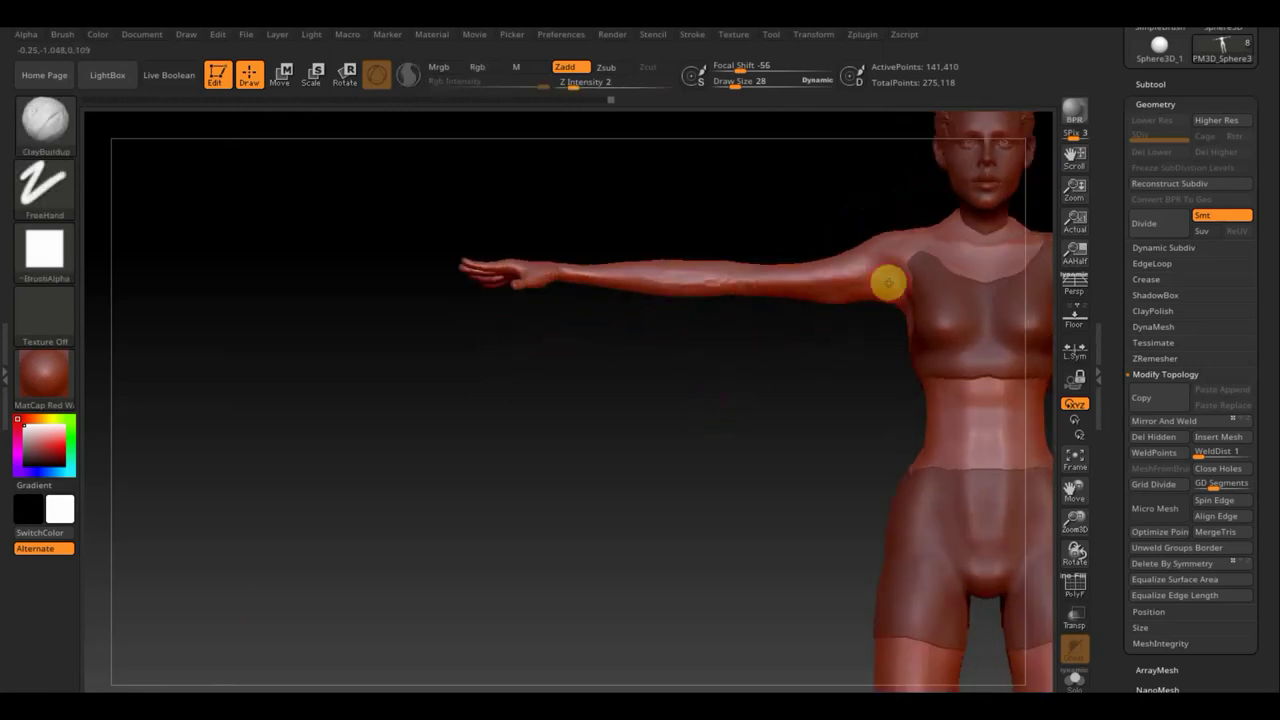
drag(876, 254, 877, 253)
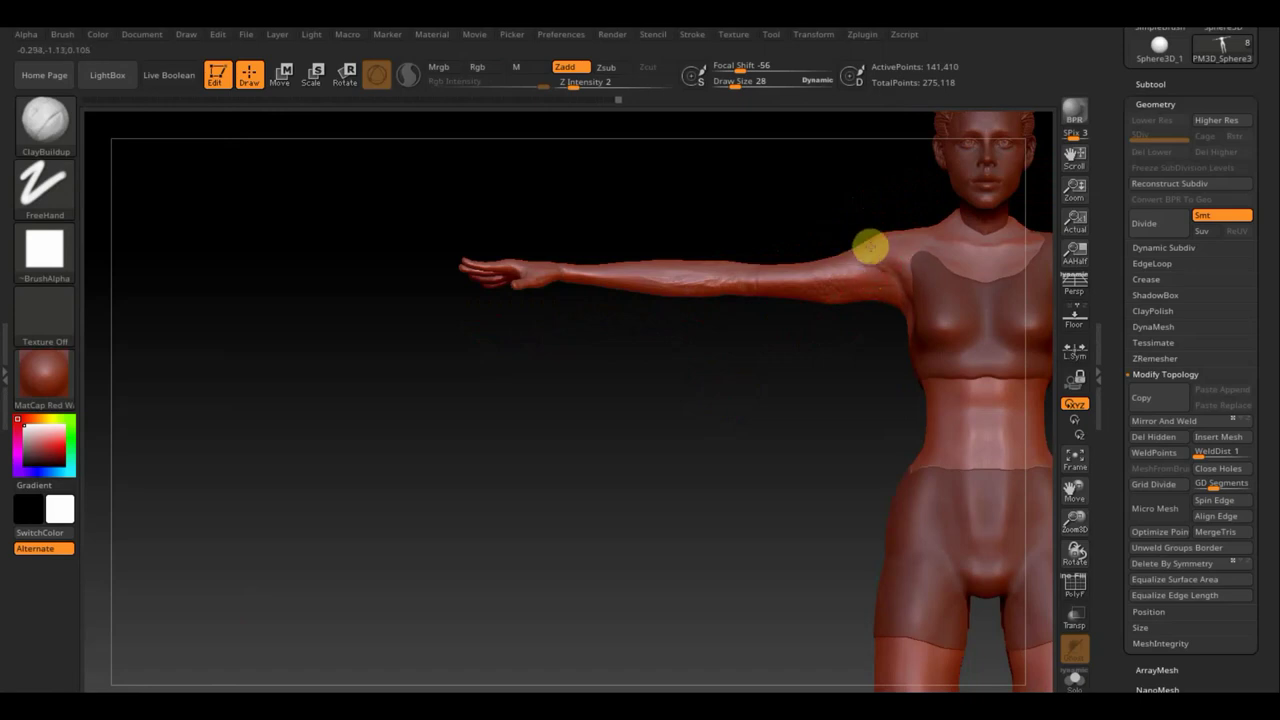
drag(869, 251, 846, 251)
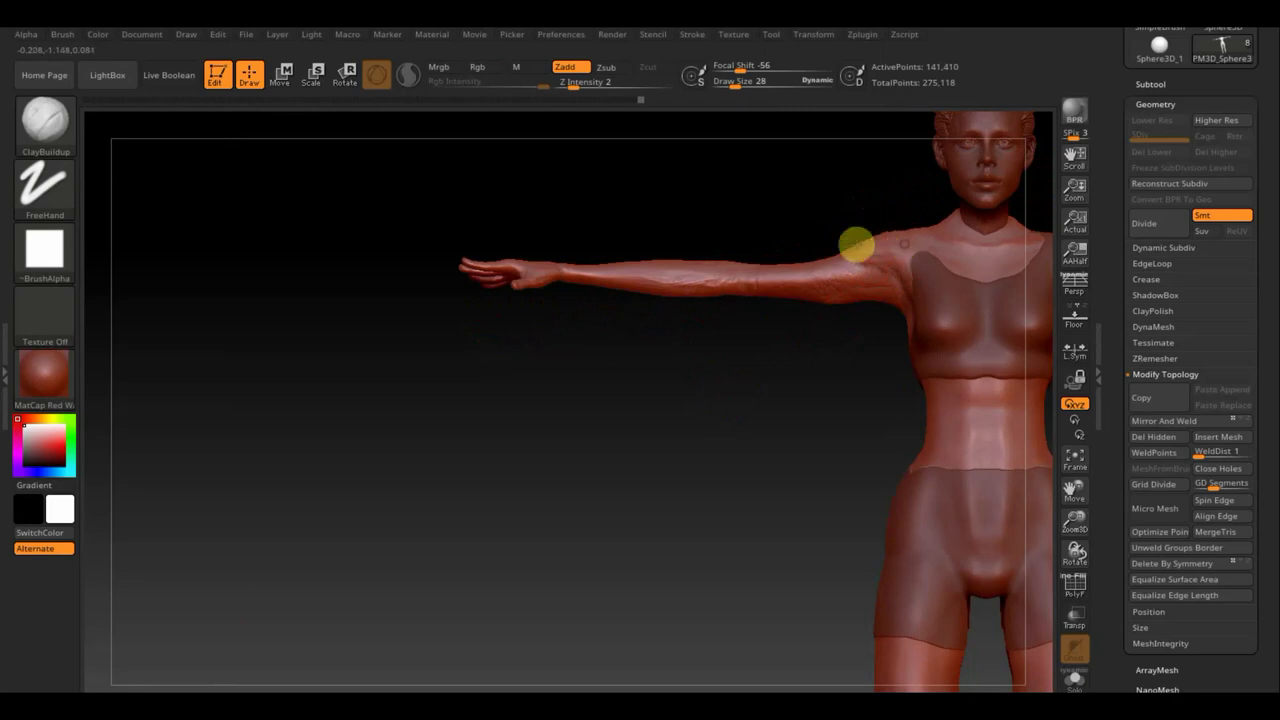
Step: Smooth the shoulder and forearm, then turn on PolyF and zoom in on the arm
shift+drag(868, 244, 857, 303)
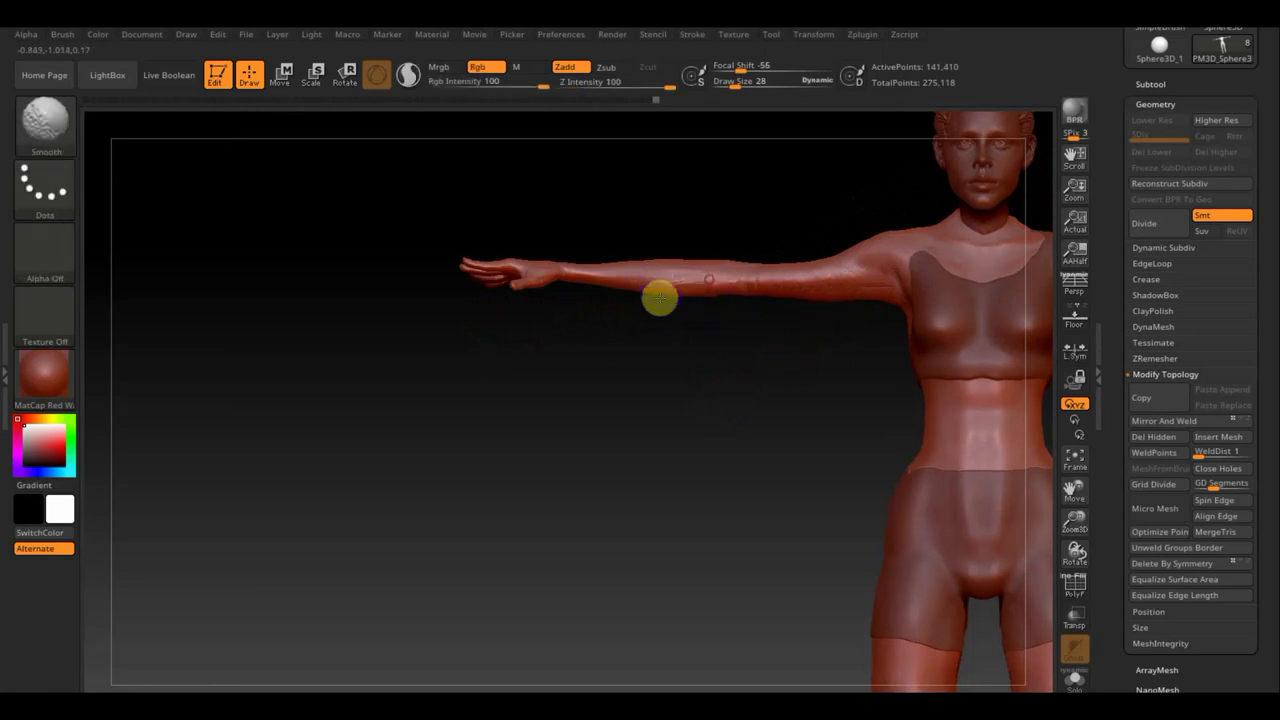
mouse_move(660, 297)
mouse_down()
mouse_move(698, 404)
mouse_move(691, 517)
mouse_move(733, 267)
mouse_move(683, 280)
mouse_up()
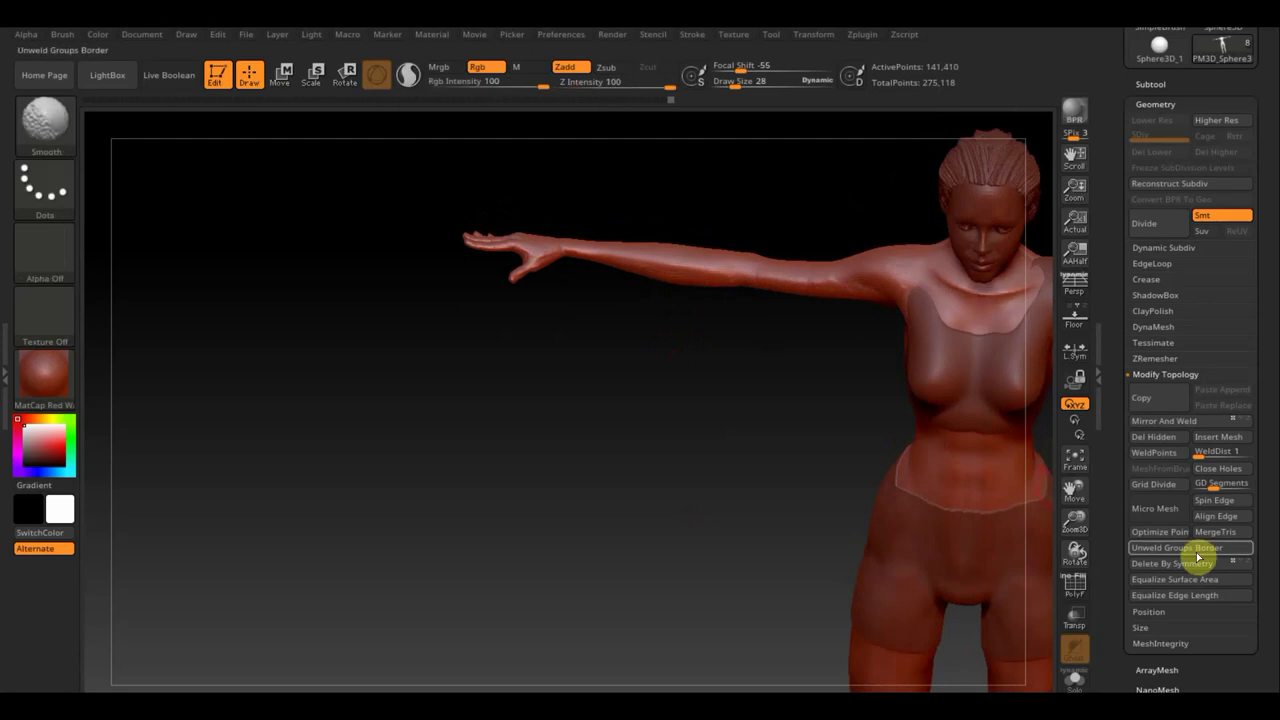
click(1069, 592)
mouse_move(634, 471)
mouse_down()
mouse_move(644, 413)
mouse_move(641, 477)
mouse_move(683, 549)
mouse_up()
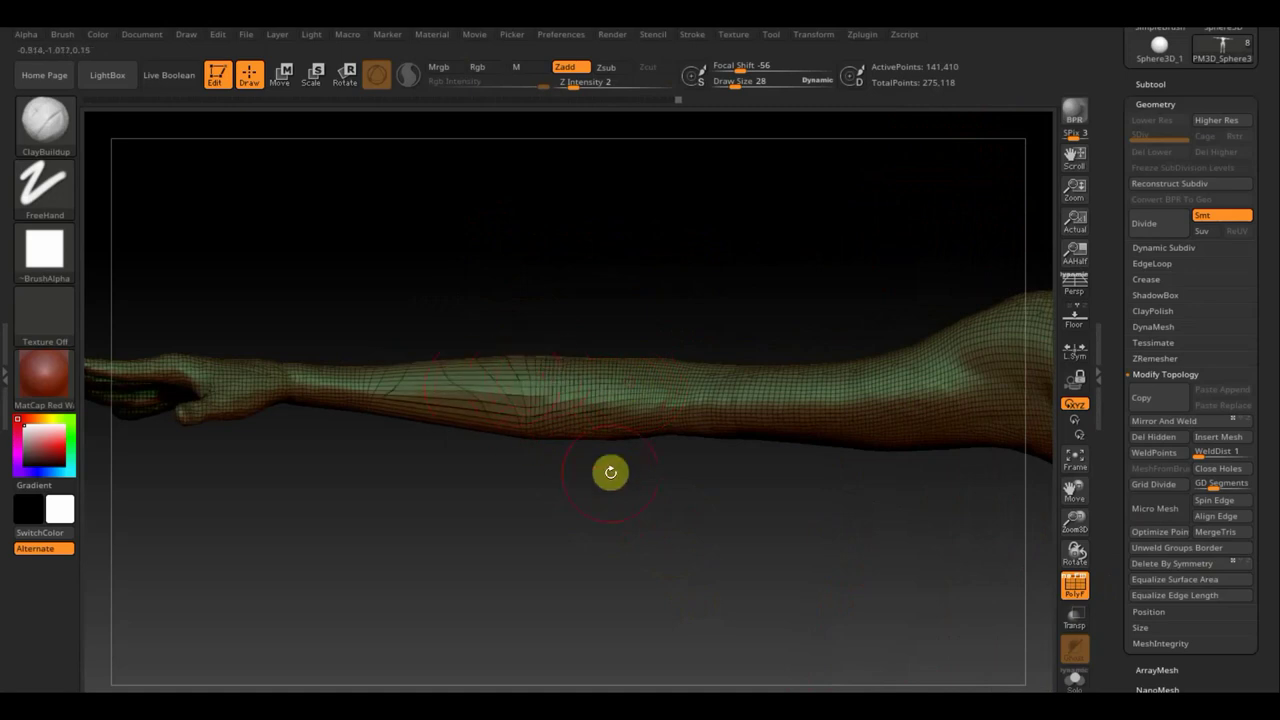
Step: Remesh the body with DynaMesh at resolution 432 and zoom out to the figure
click(1156, 328)
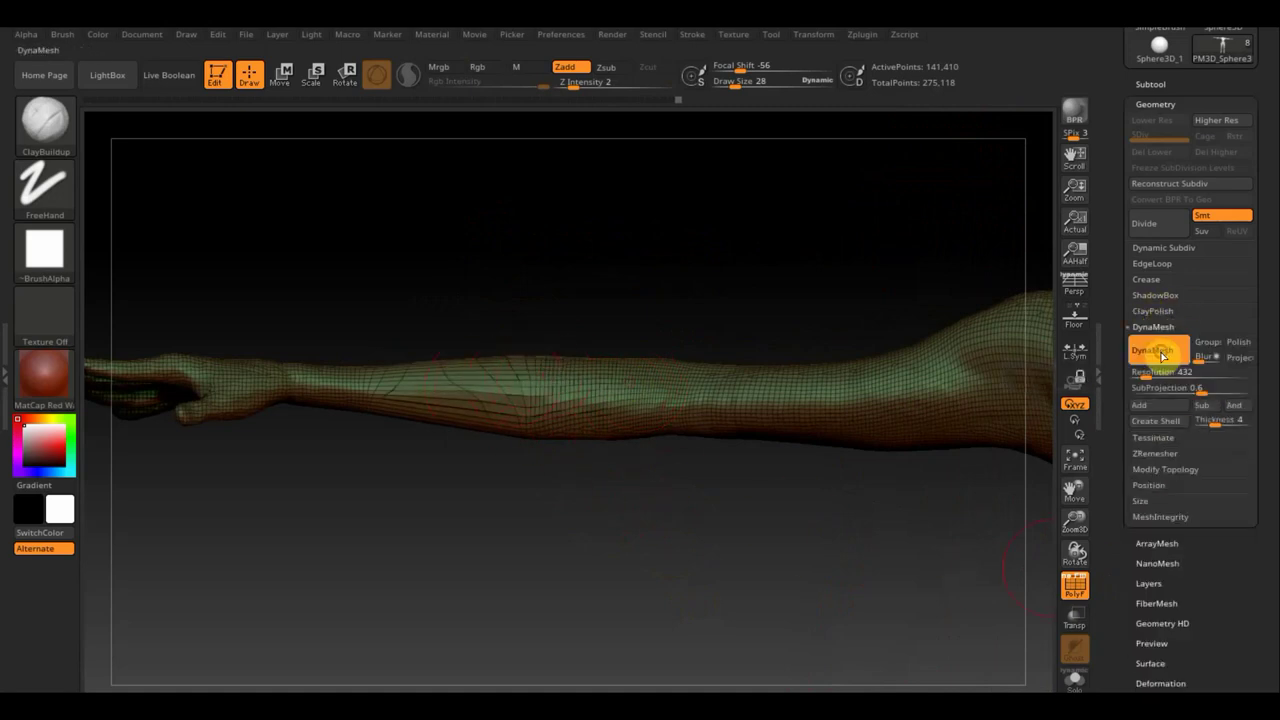
click(1155, 352)
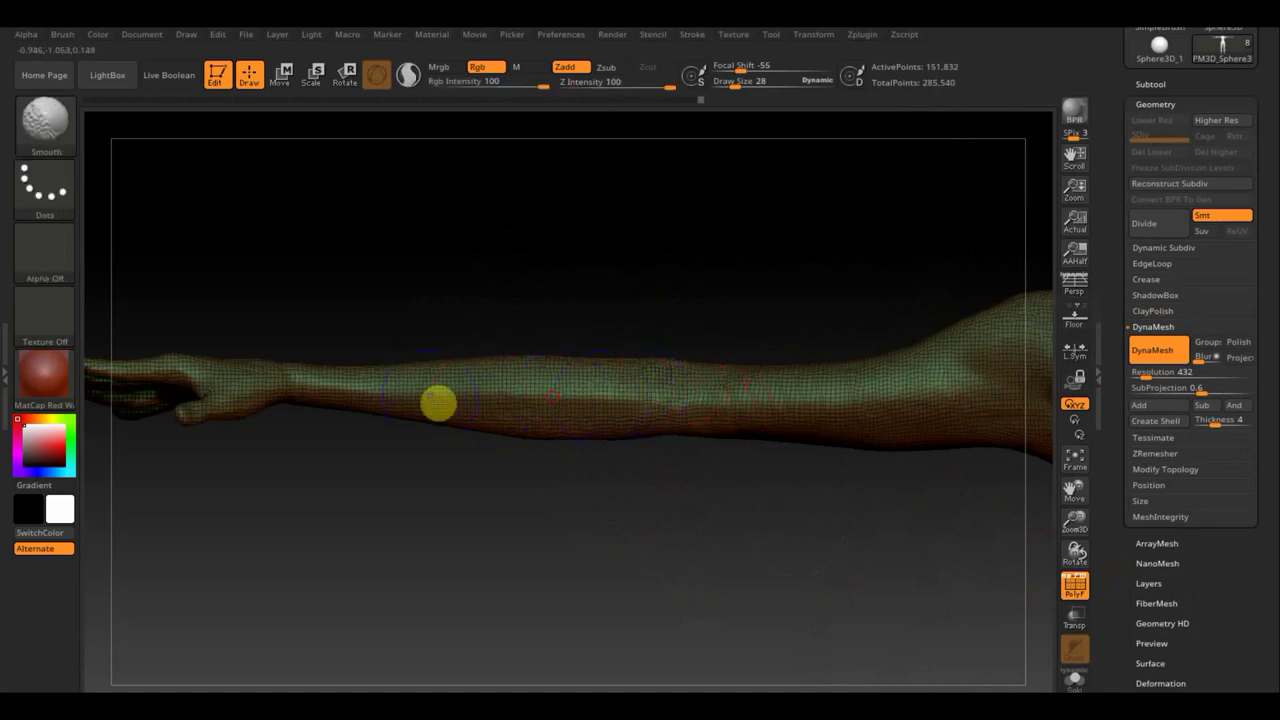
alt+drag(477, 537, 492, 508)
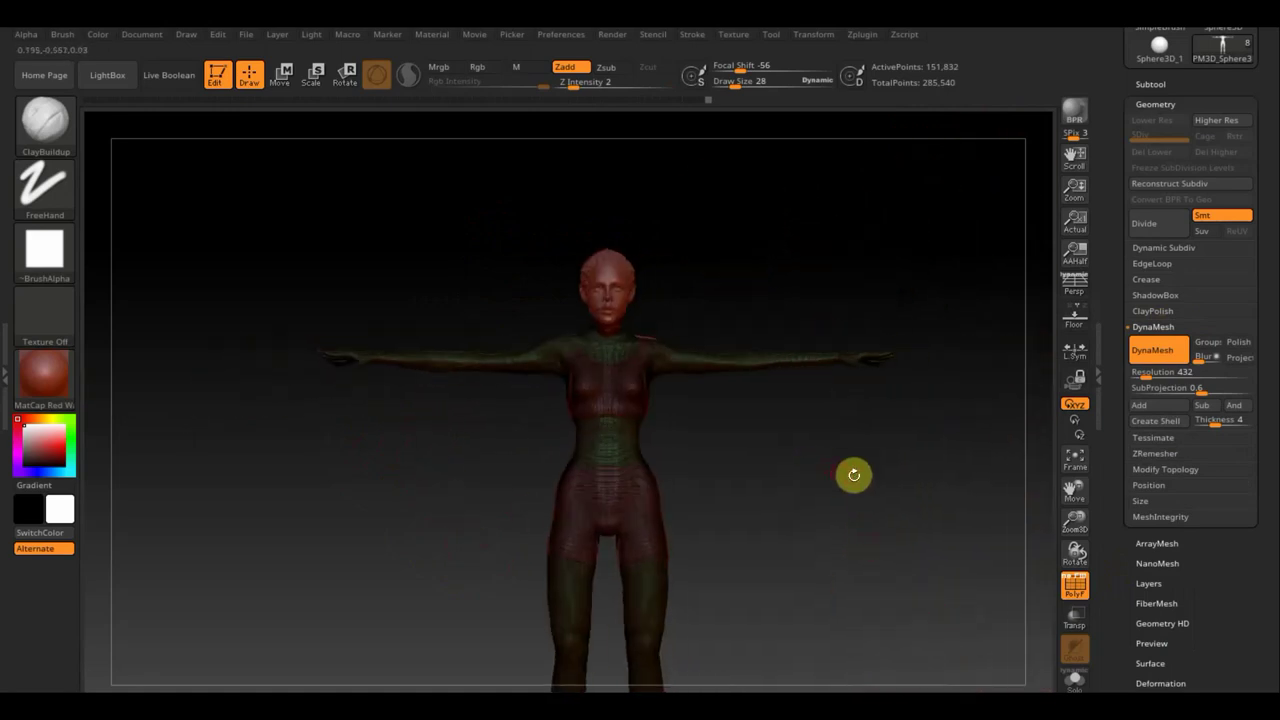
alt+drag(492, 508, 1108, 344)
Step: Turn off PolyF, frame the full figure, and mask the screen-left leg
click(1075, 585)
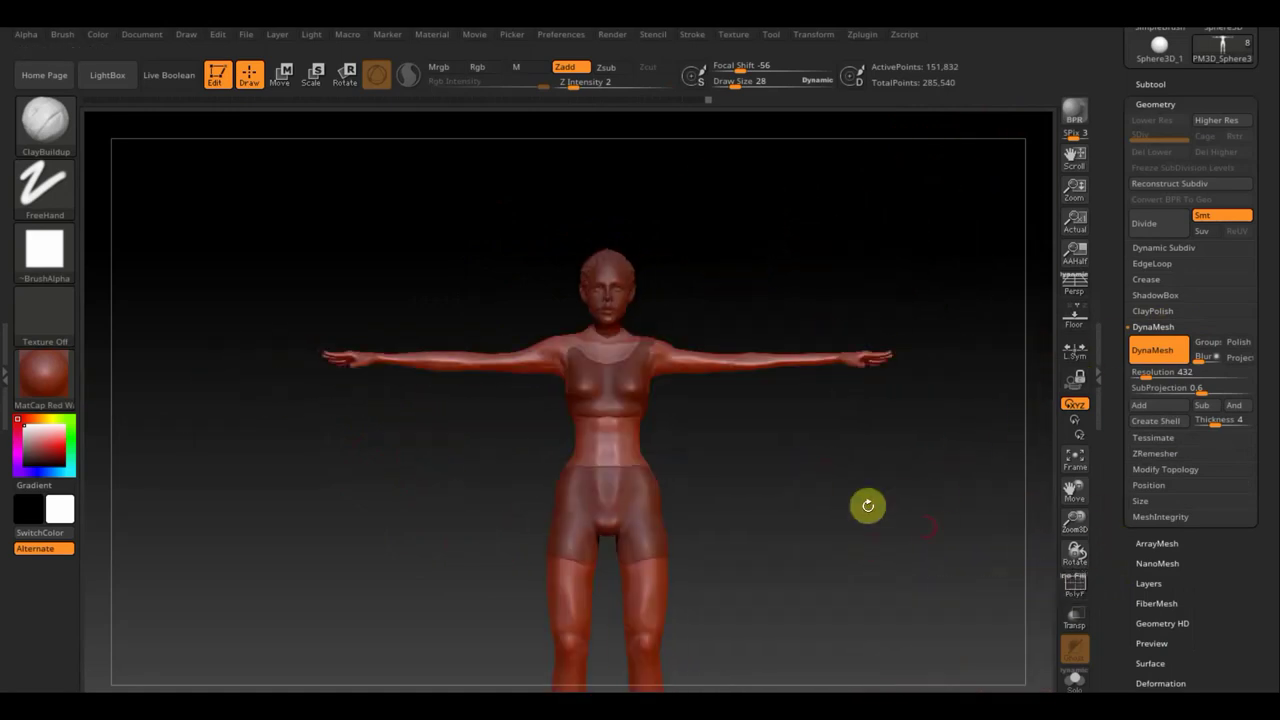
alt+drag(826, 490, 714, 496)
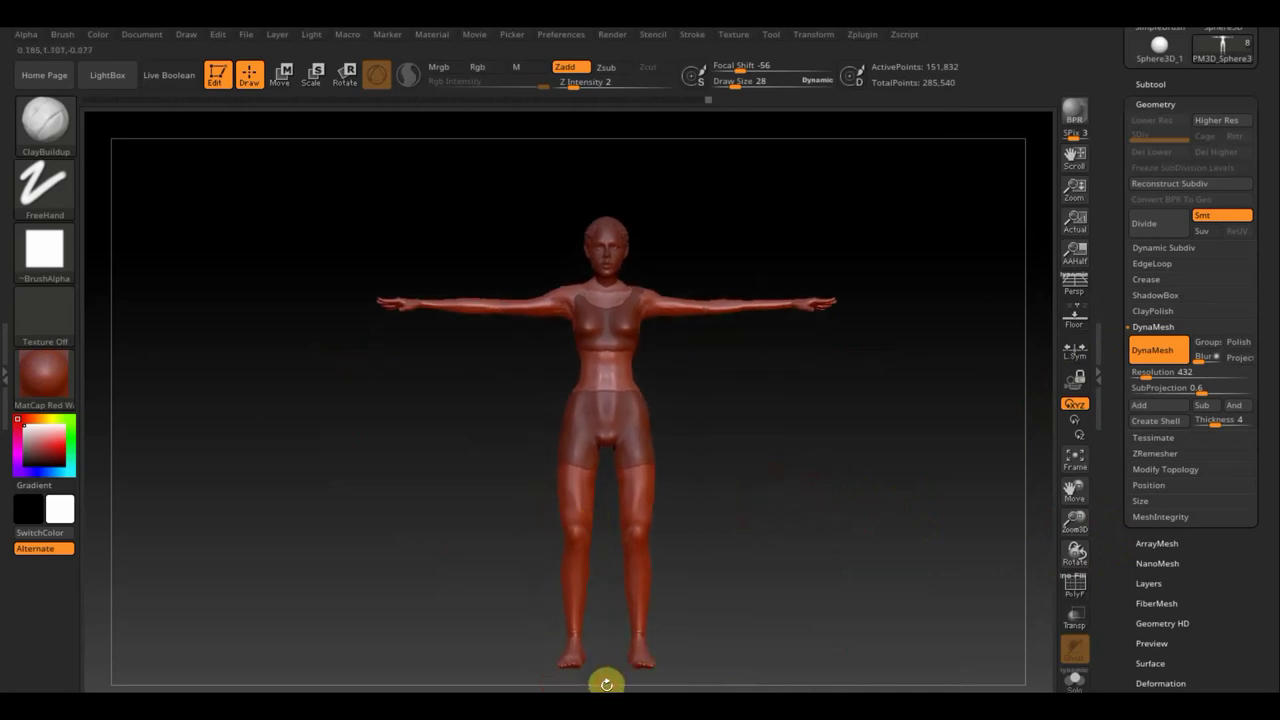
ctrl+drag(604, 685, 508, 445)
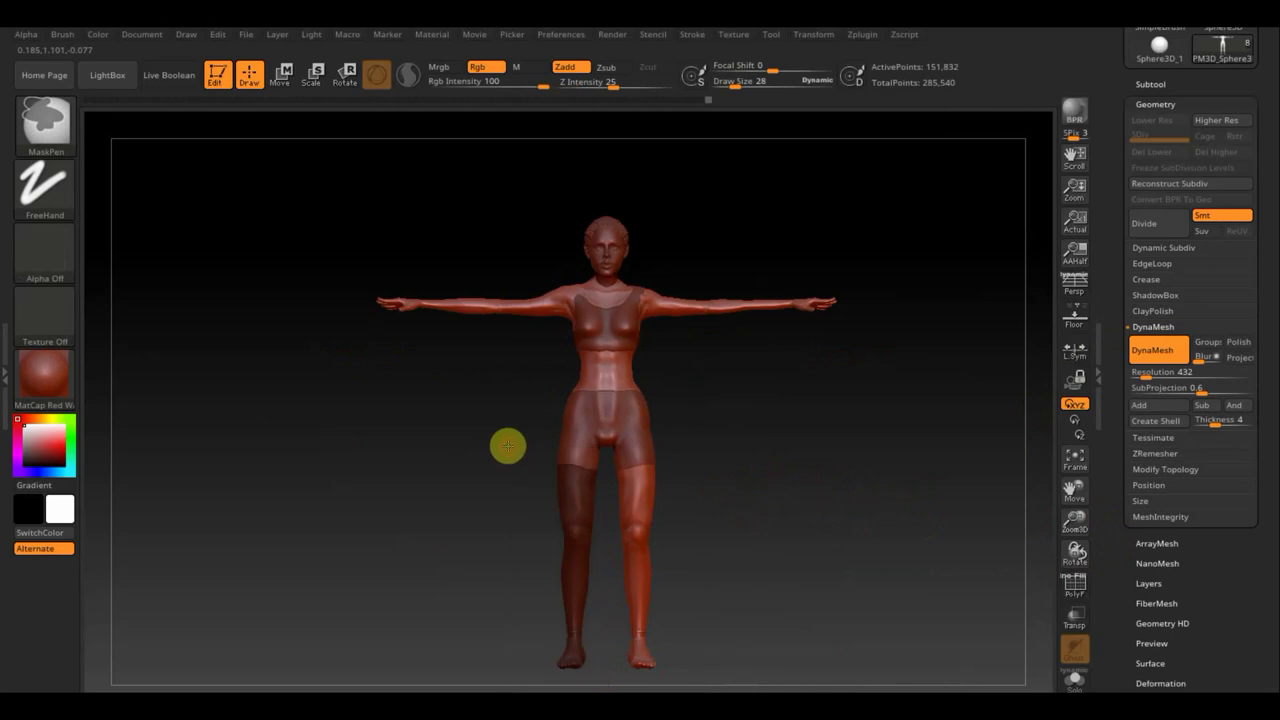
Step: Solo the body subtool to hide head and clothing, then invert the mask to free the left leg
click(1187, 82)
mouse_move(1196, 184)
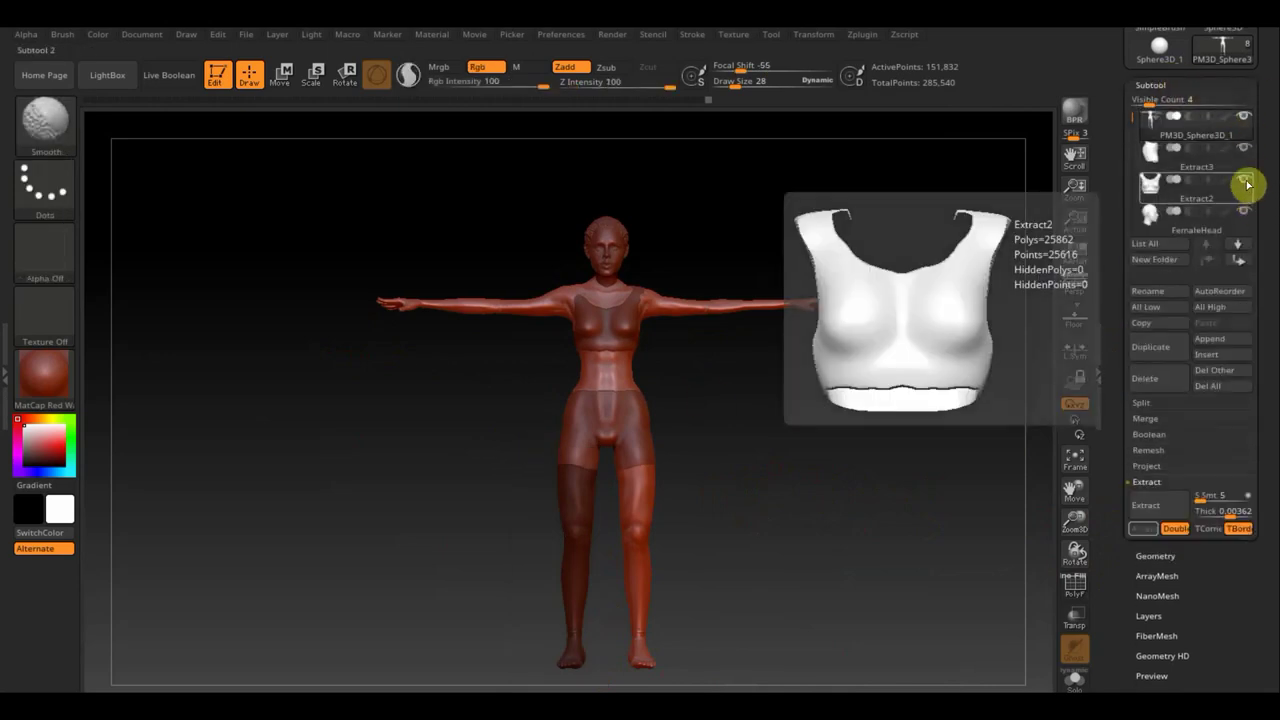
shift+click(1245, 117)
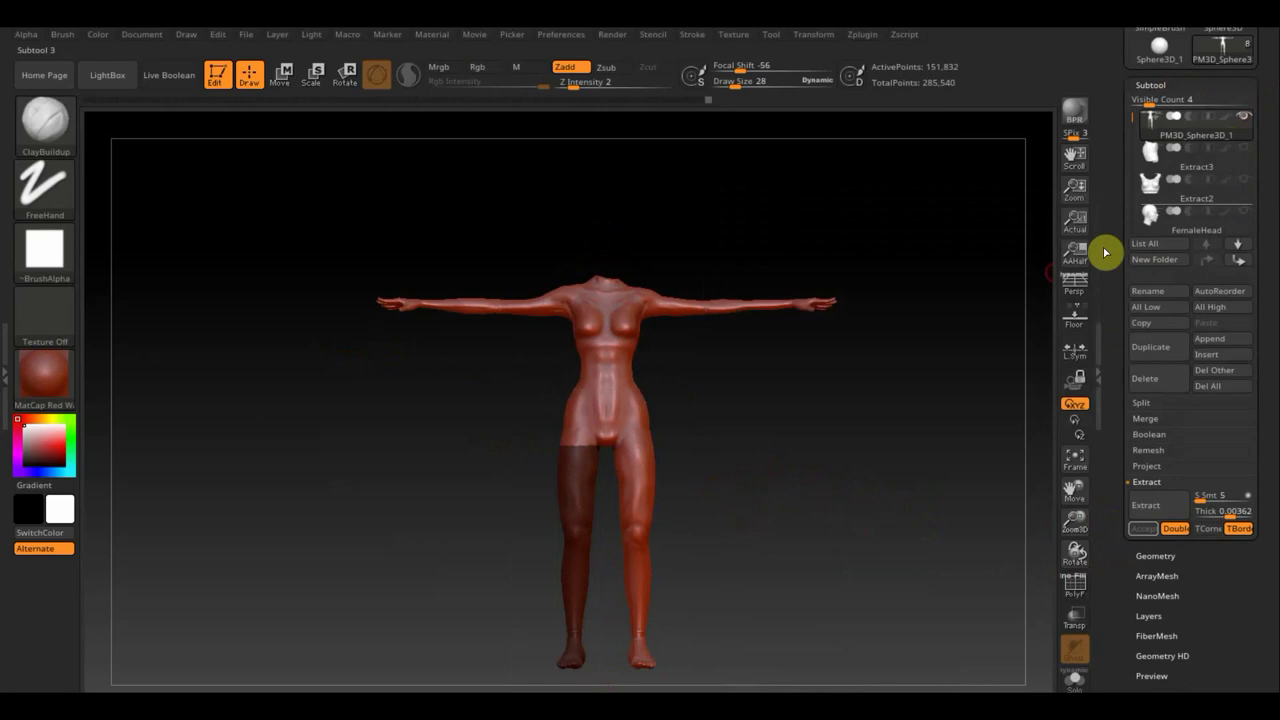
key(ctrl)
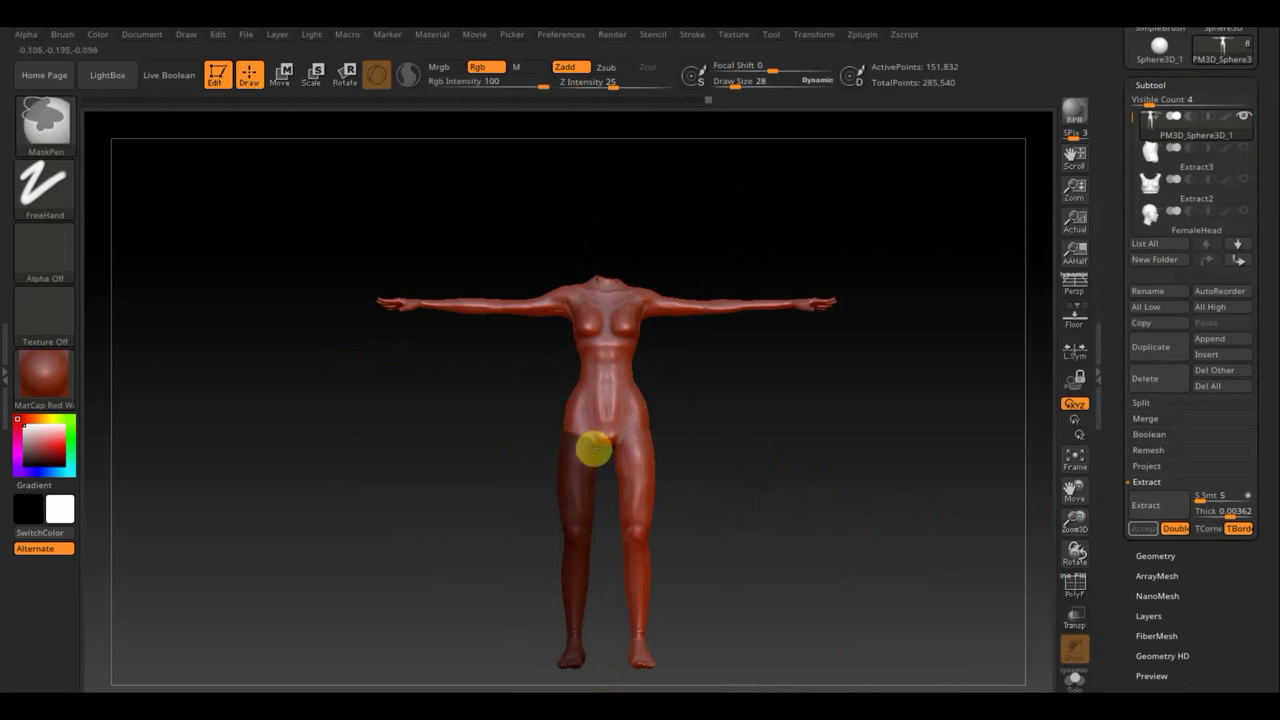
shift+drag(514, 443, 571, 449)
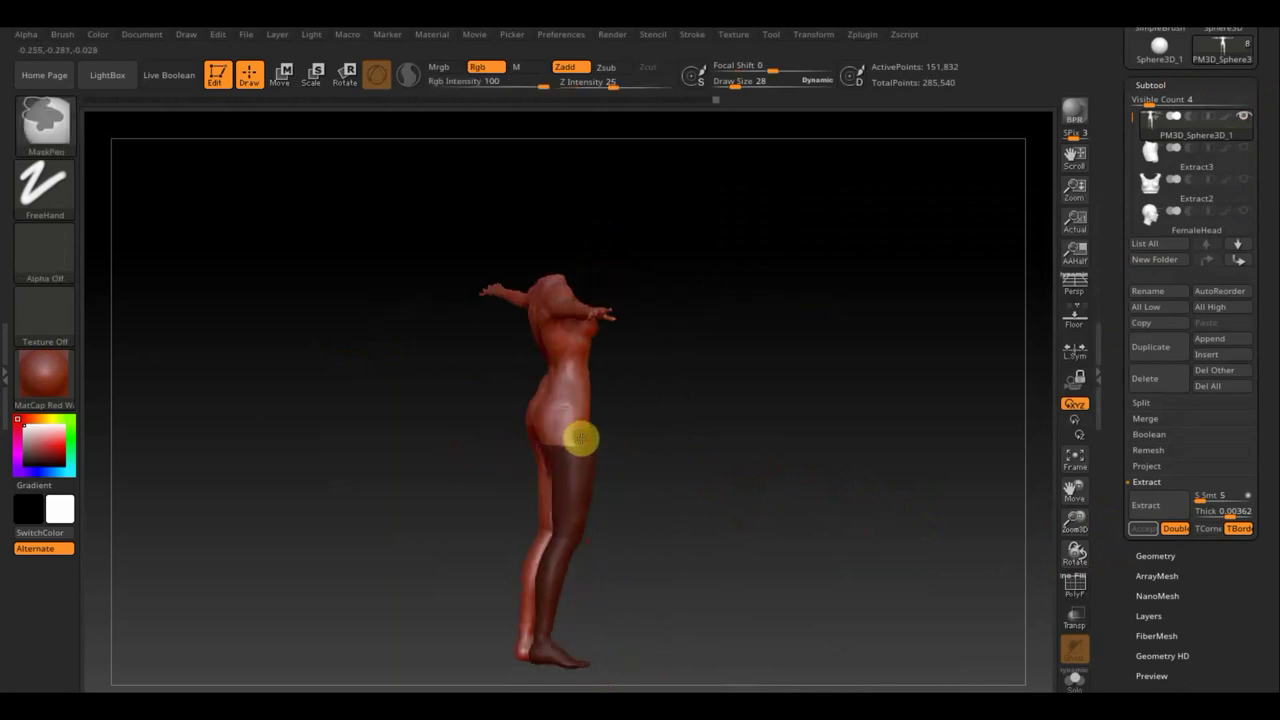
mouse_move(691, 460)
mouse_down()
mouse_move(776, 436)
mouse_move(709, 460)
mouse_move(766, 488)
mouse_move(833, 484)
mouse_up()
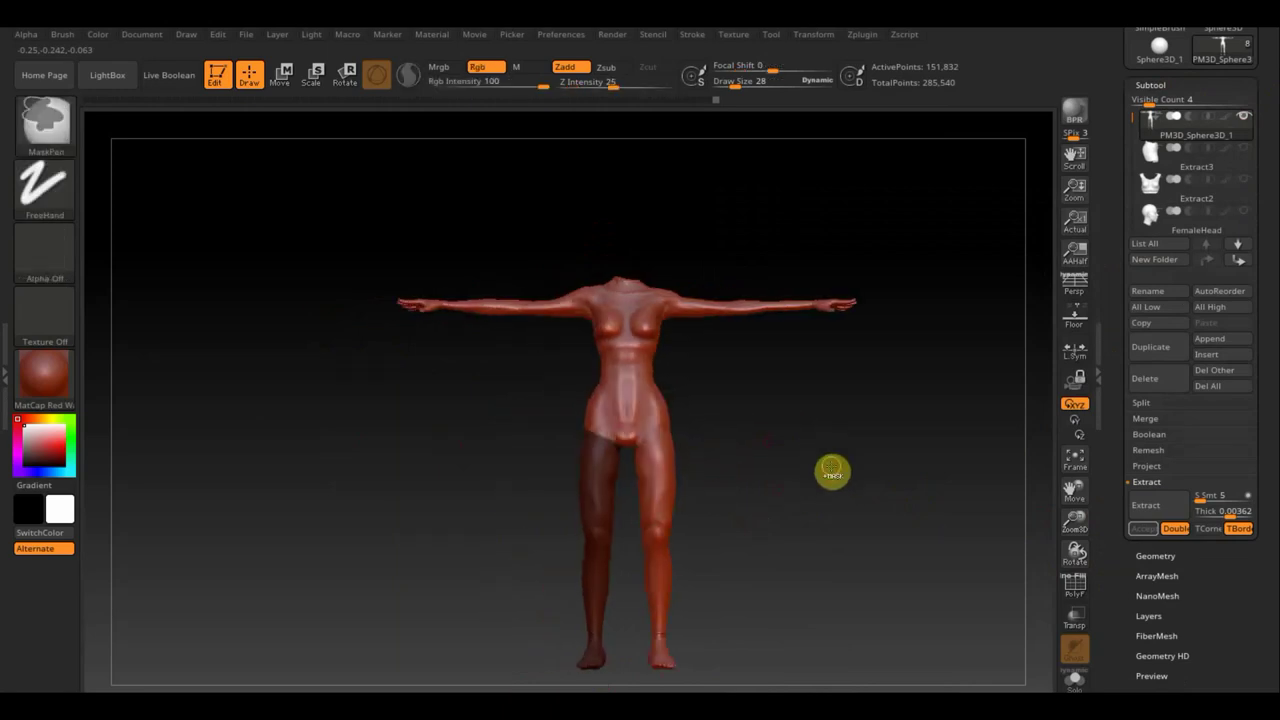
ctrl+click(832, 464)
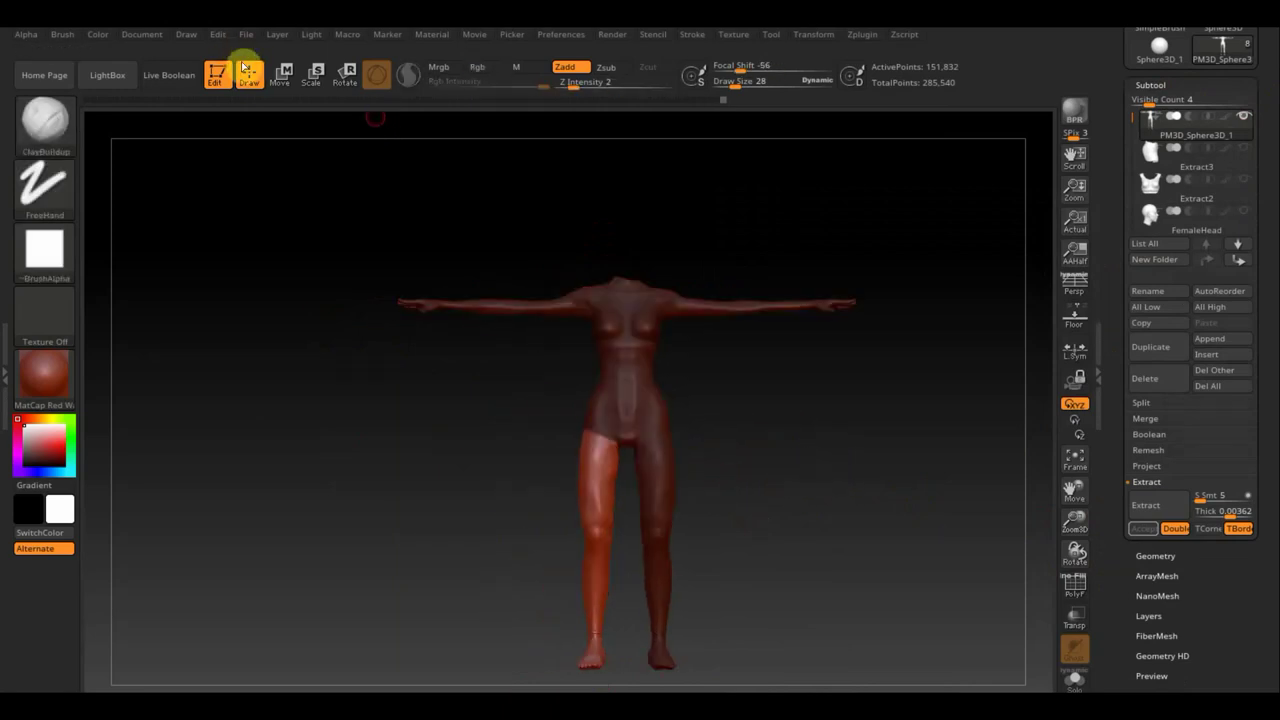
Step: Rotate the unmasked leg with a Transpose line drawn down to the foot
click(280, 74)
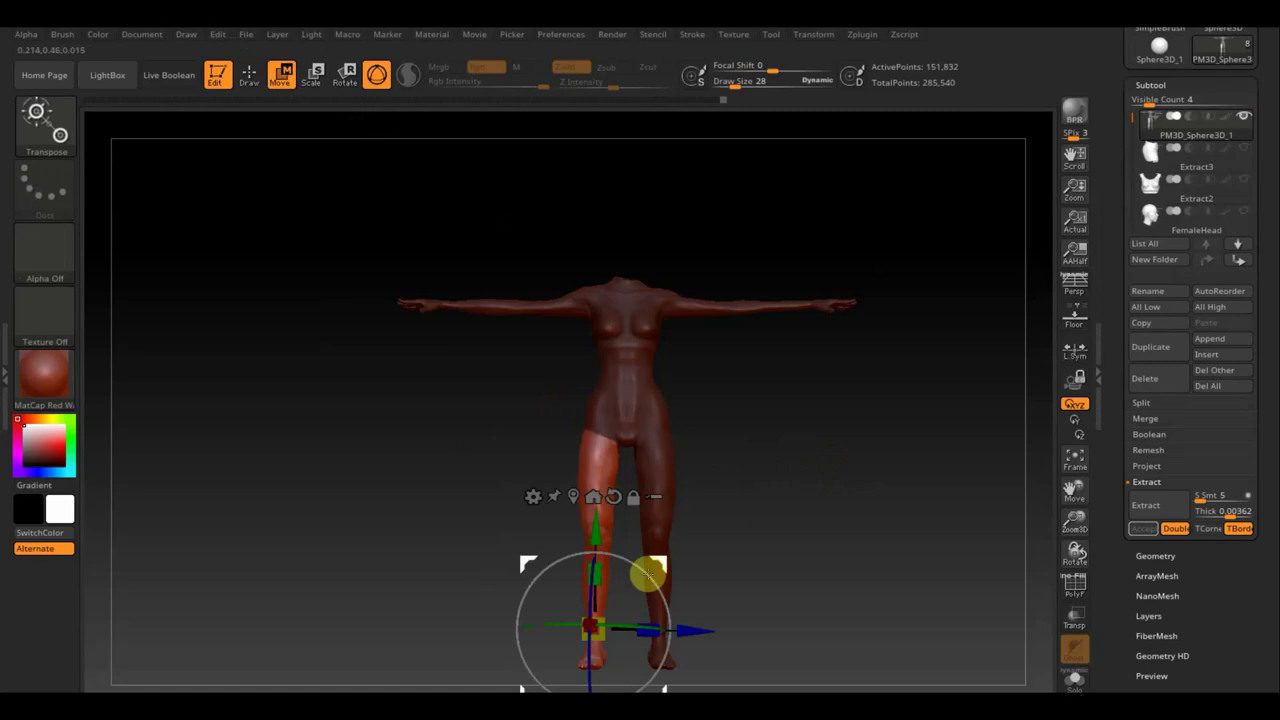
click(346, 72)
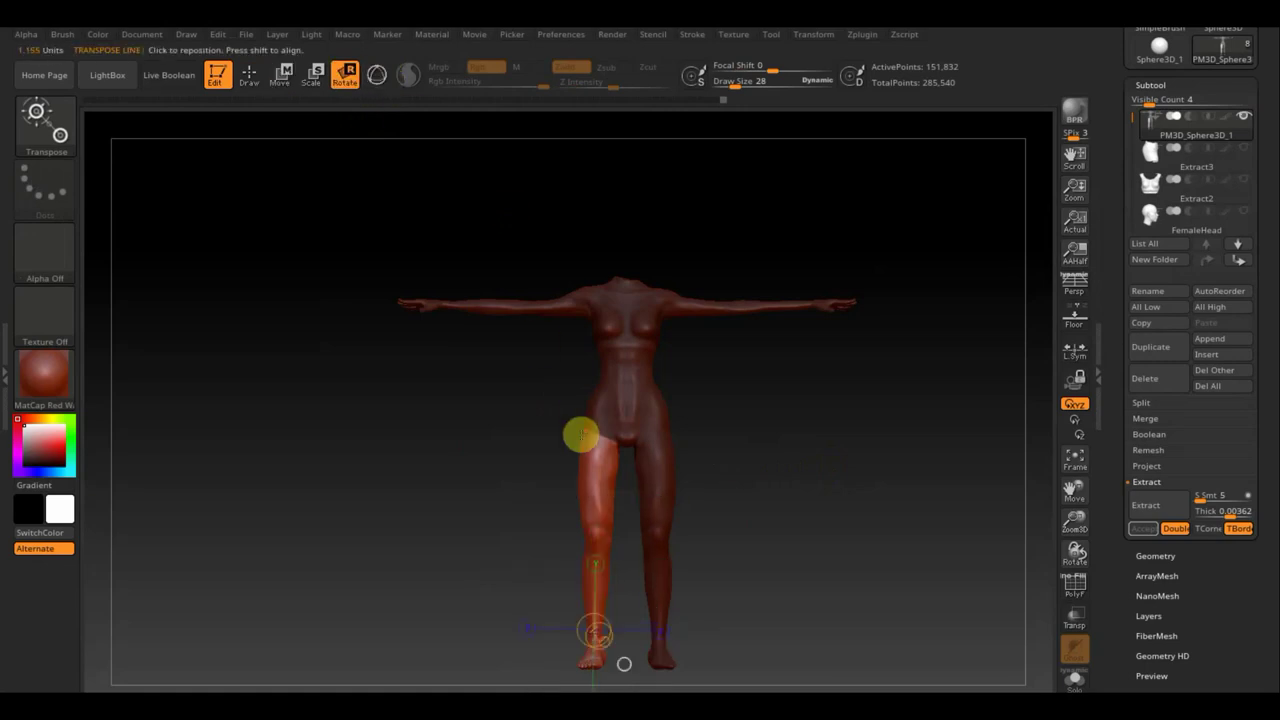
mouse_move(770, 584)
alt+mouse_down()
mouse_move(823, 486)
mouse_move(643, 370)
alt+mouse_up()
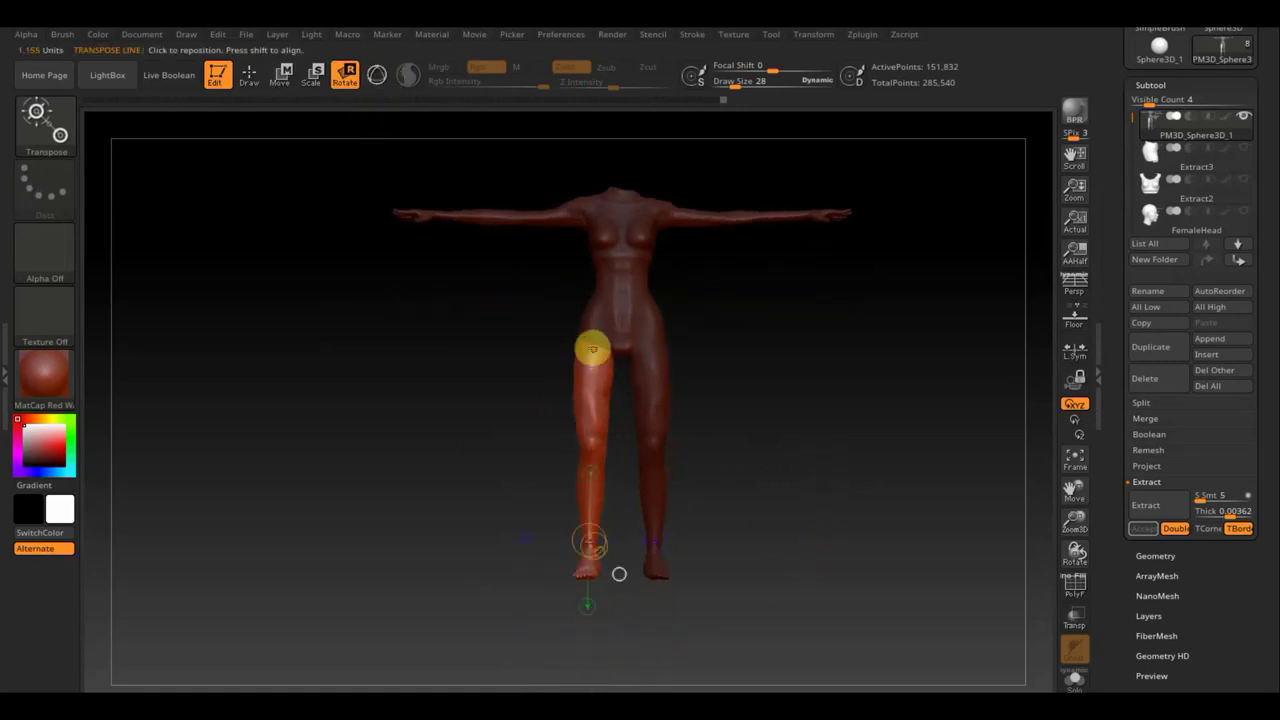
mouse_move(590, 575)
mouse_down()
mouse_move(594, 523)
mouse_move(587, 609)
mouse_move(609, 580)
mouse_up()
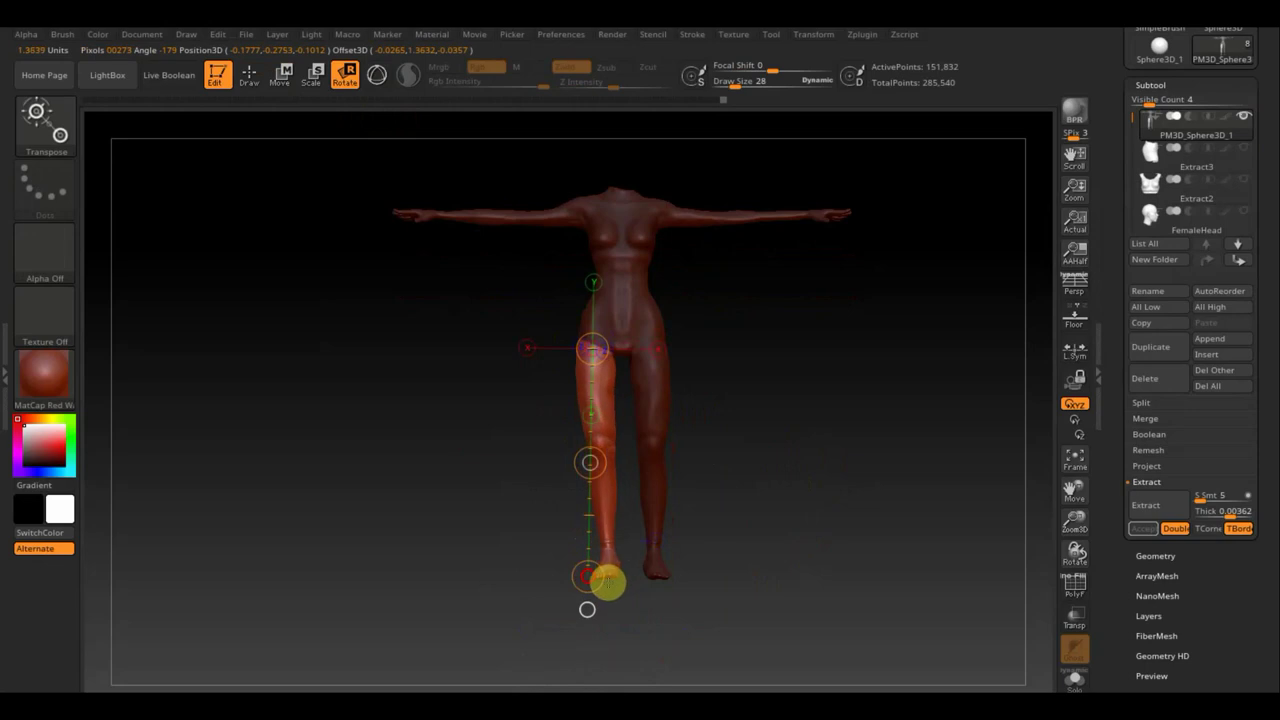
click(249, 74)
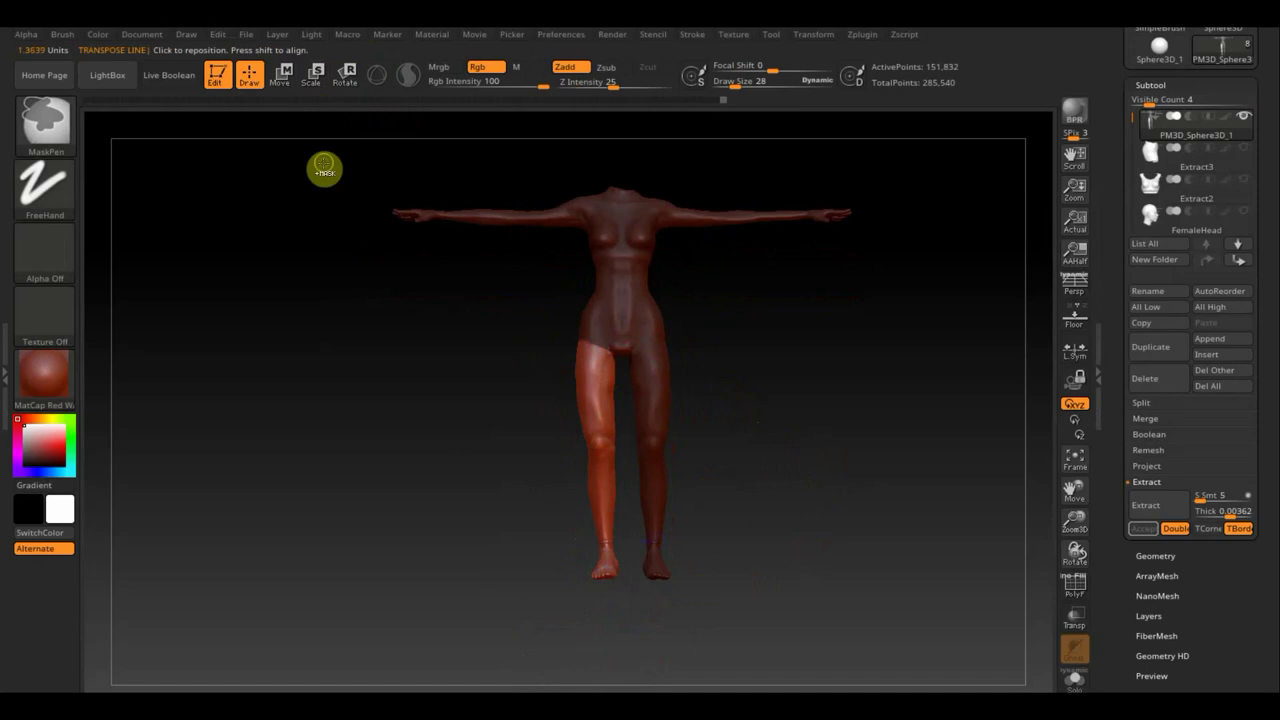
Step: Mask the body and rotate the unmasked part around a drawn rotation axis
mouse_move(323, 163)
ctrl+mouse_down()
mouse_move(640, 288)
mouse_move(908, 545)
ctrl+mouse_up()
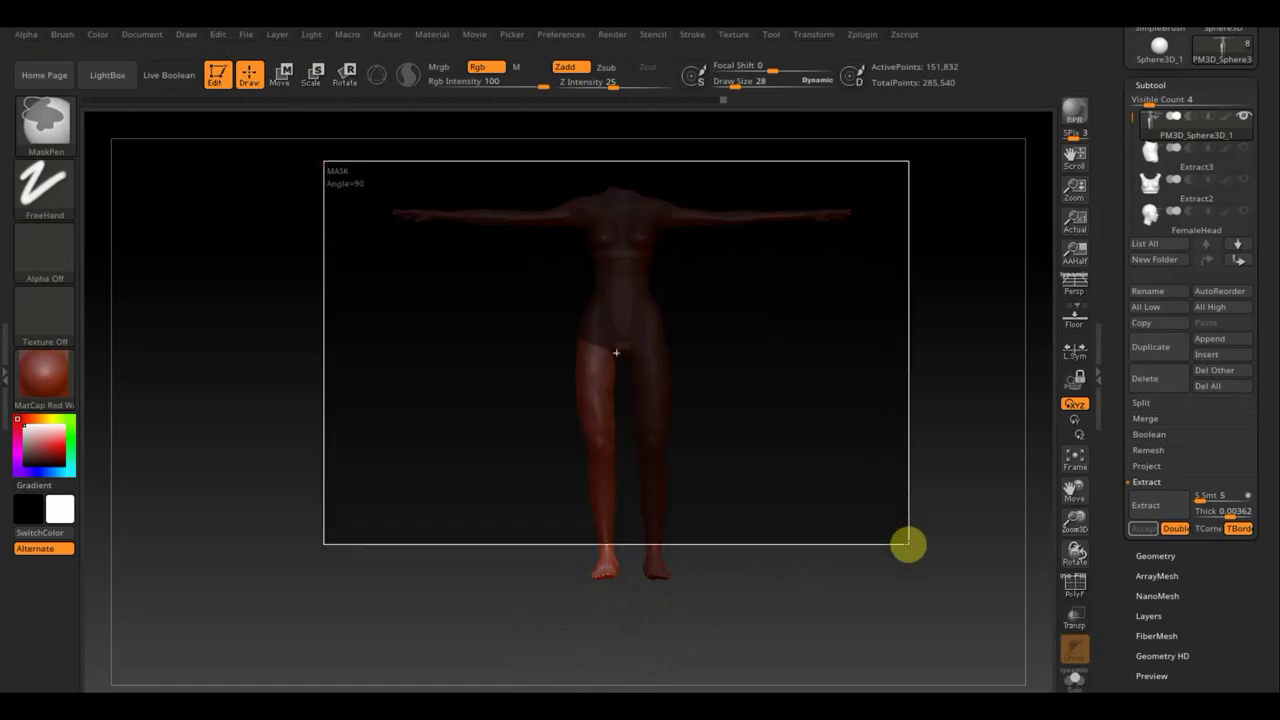
click(343, 72)
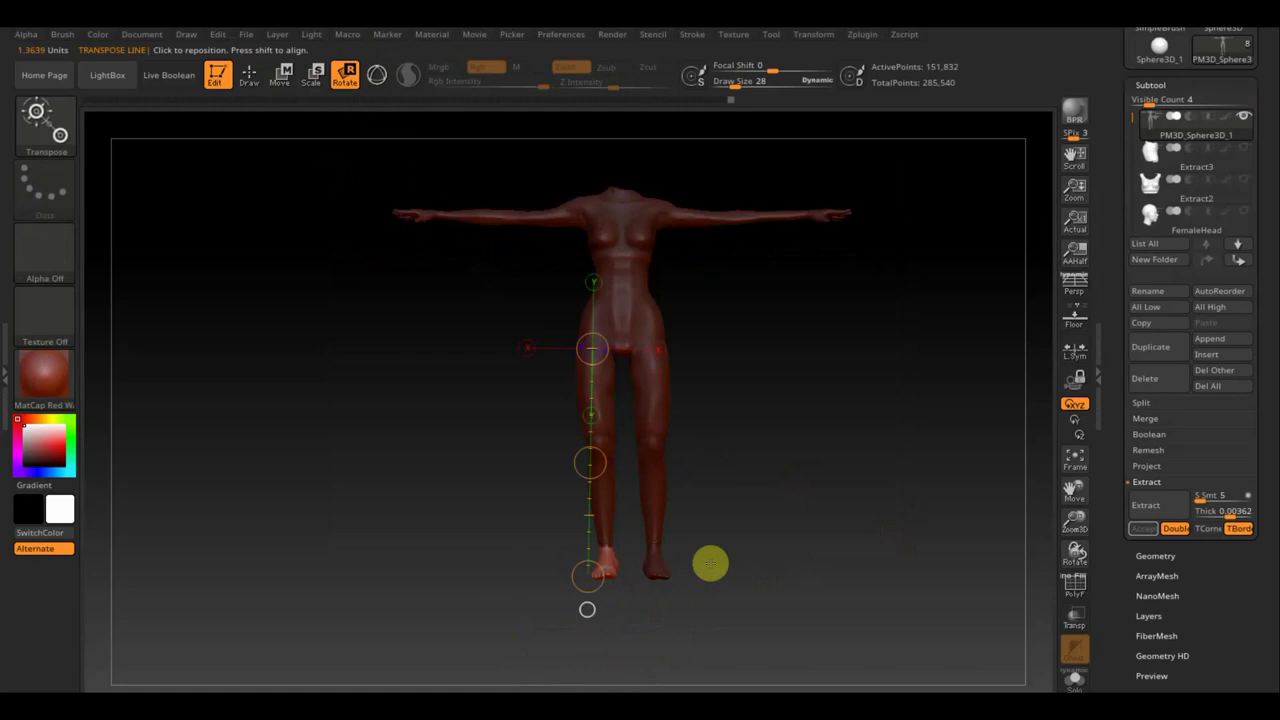
mouse_move(740, 580)
mouse_down()
mouse_move(763, 431)
mouse_move(797, 449)
mouse_move(633, 418)
mouse_up()
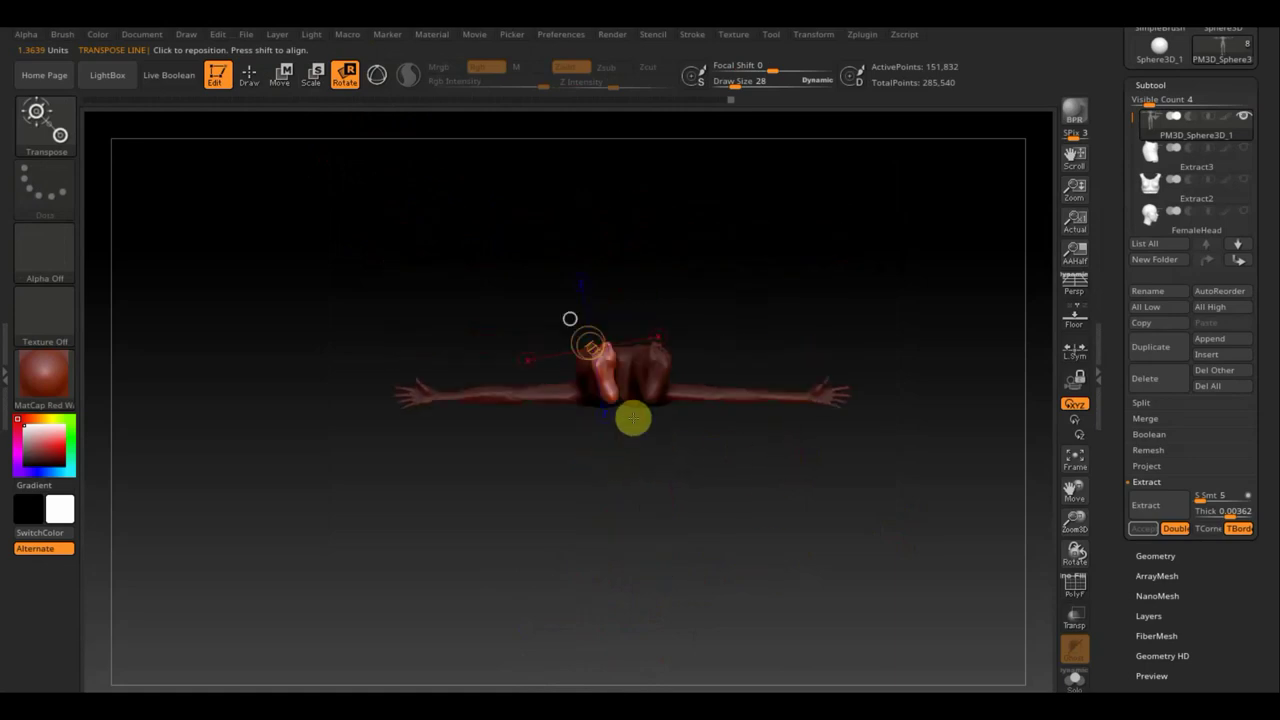
drag(570, 318, 562, 210)
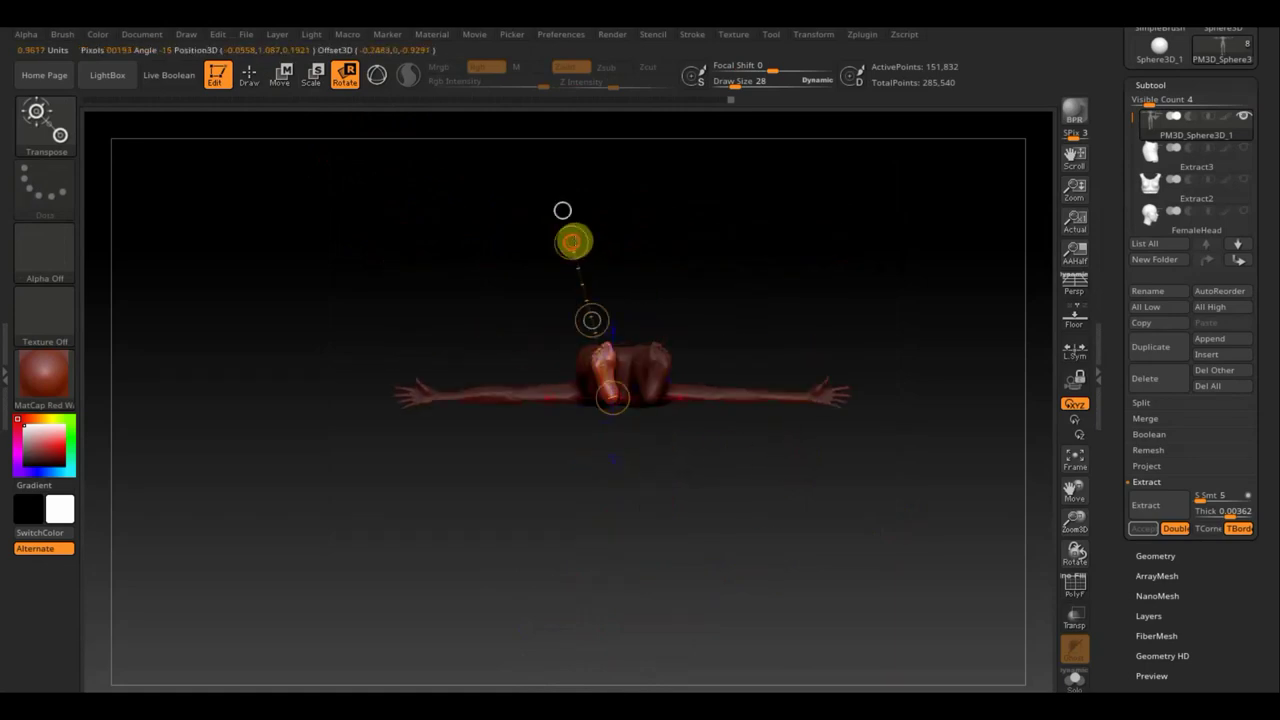
mouse_move(803, 254)
mouse_down()
mouse_move(834, 491)
mouse_move(821, 468)
mouse_move(811, 574)
mouse_move(714, 531)
mouse_move(725, 493)
mouse_move(746, 489)
mouse_move(611, 409)
mouse_up()
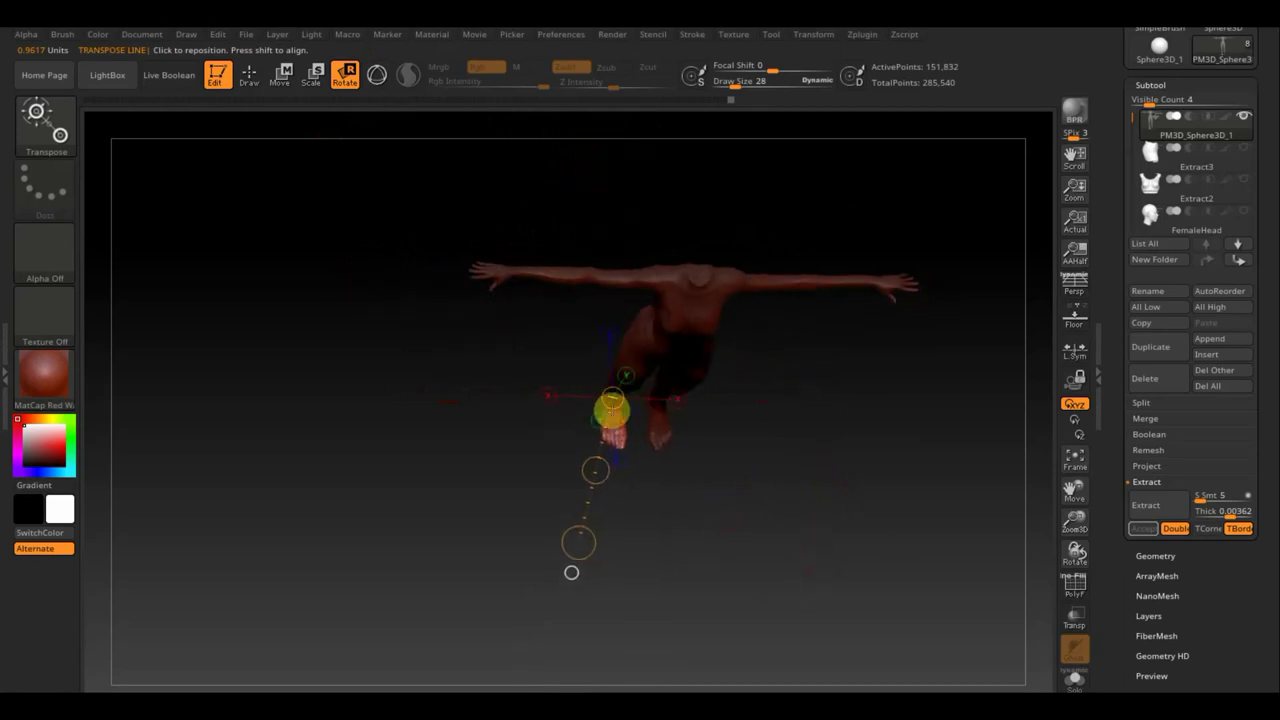
drag(737, 477, 753, 463)
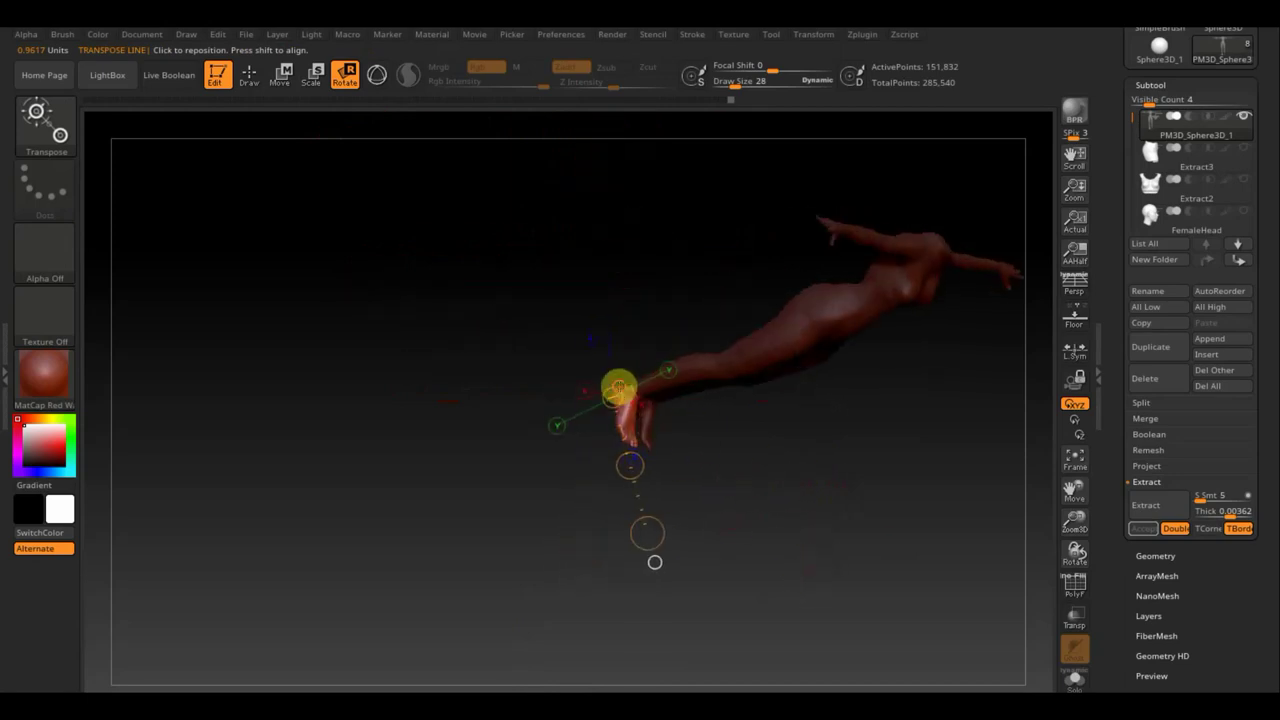
mouse_move(749, 526)
mouse_down()
mouse_move(704, 547)
mouse_move(760, 543)
mouse_move(714, 537)
mouse_up()
click(645, 522)
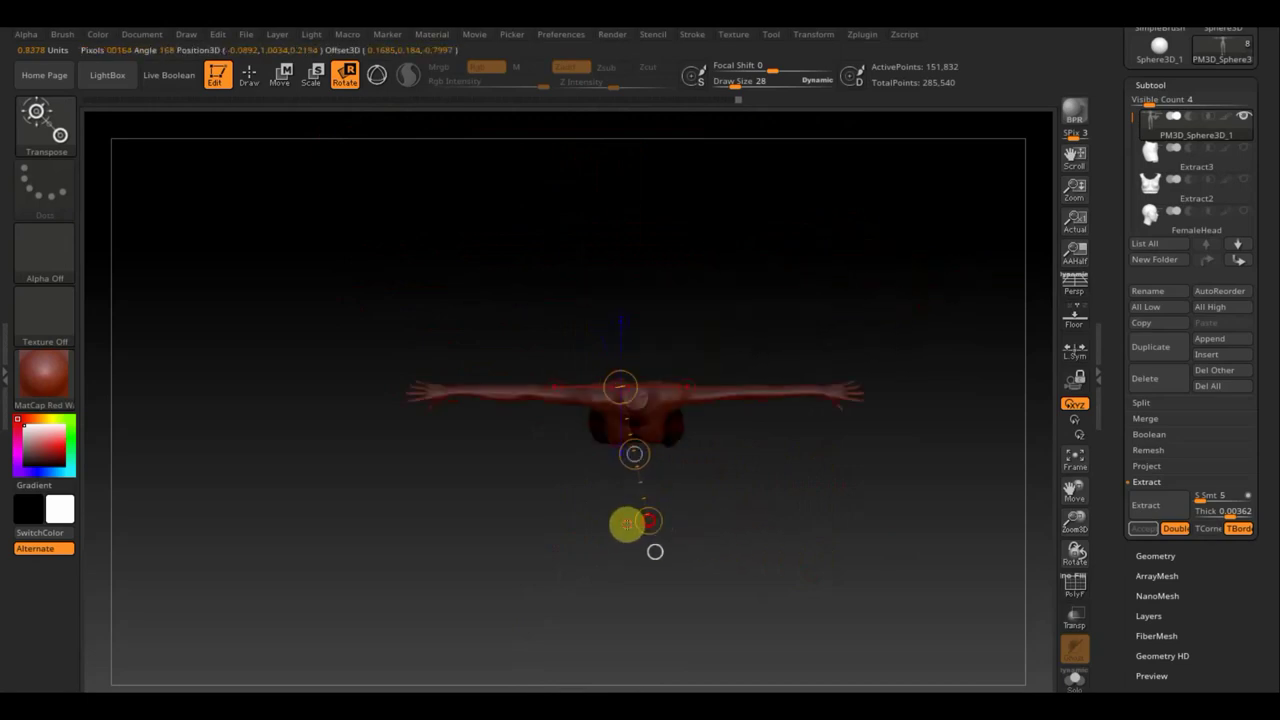
mouse_move(627, 523)
mouse_down()
mouse_move(720, 457)
mouse_move(733, 502)
mouse_up()
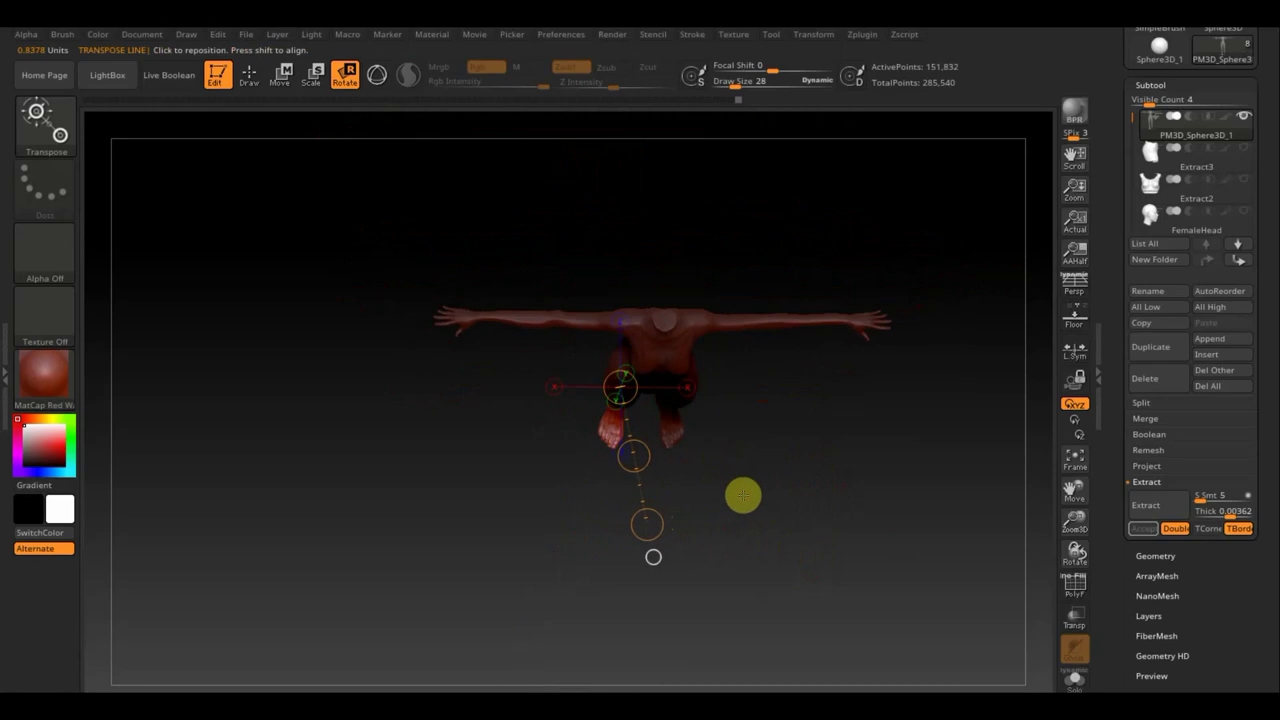
Step: Straighten the leg along a foot-to-knee axis, then clear the mask from the body
key(shift)
mouse_move(823, 528)
mouse_down()
mouse_move(803, 374)
mouse_move(812, 385)
mouse_up()
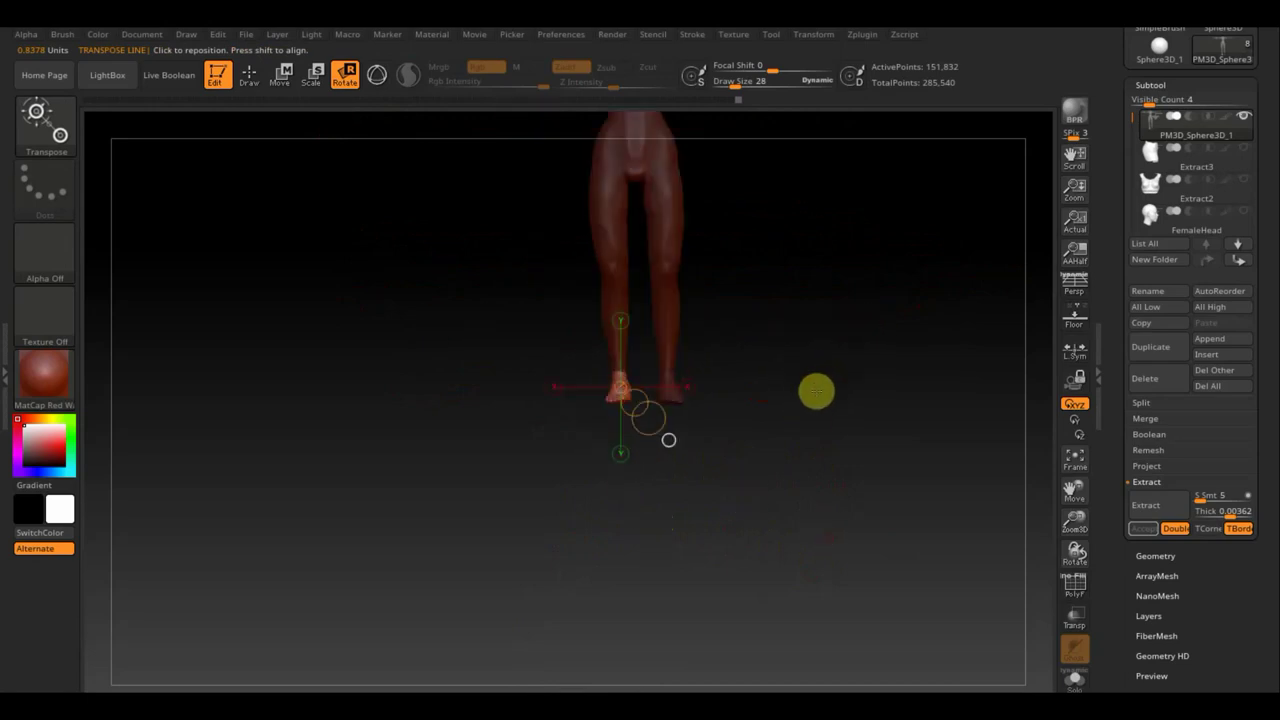
drag(612, 396, 612, 244)
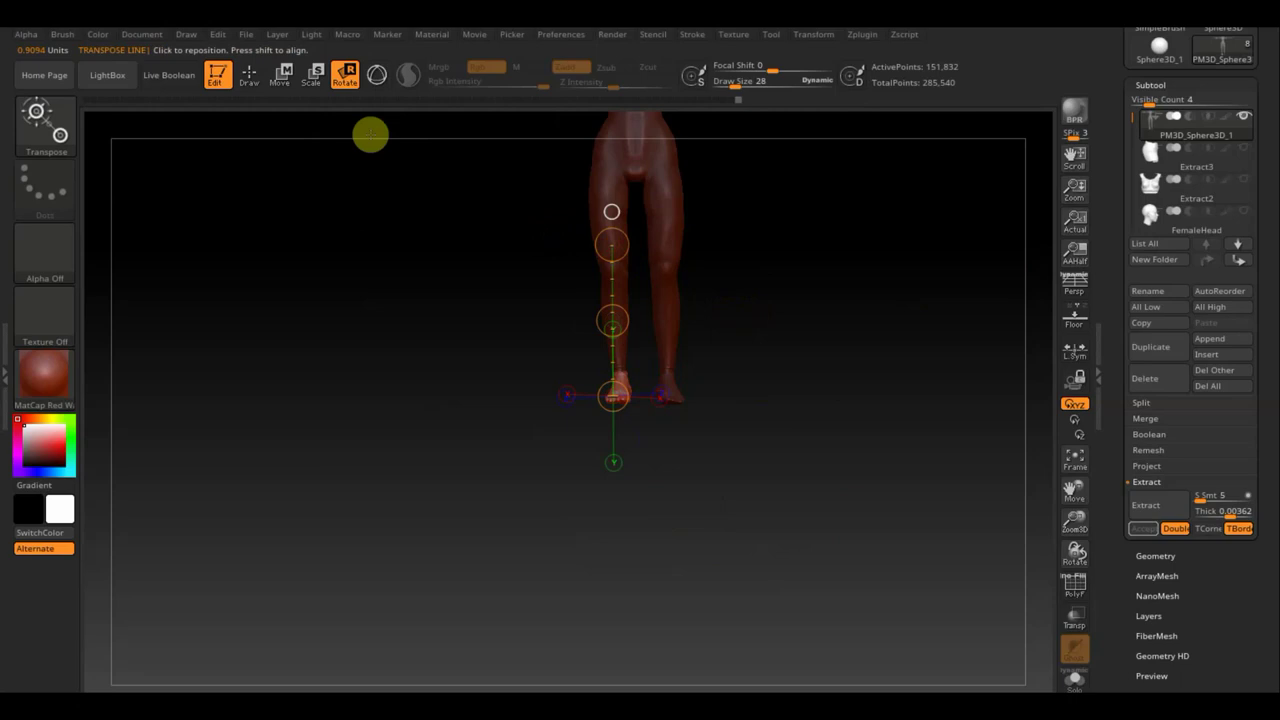
click(252, 78)
mouse_move(772, 290)
ctrl+mouse_down()
mouse_move(809, 361)
mouse_move(769, 487)
ctrl+mouse_up()
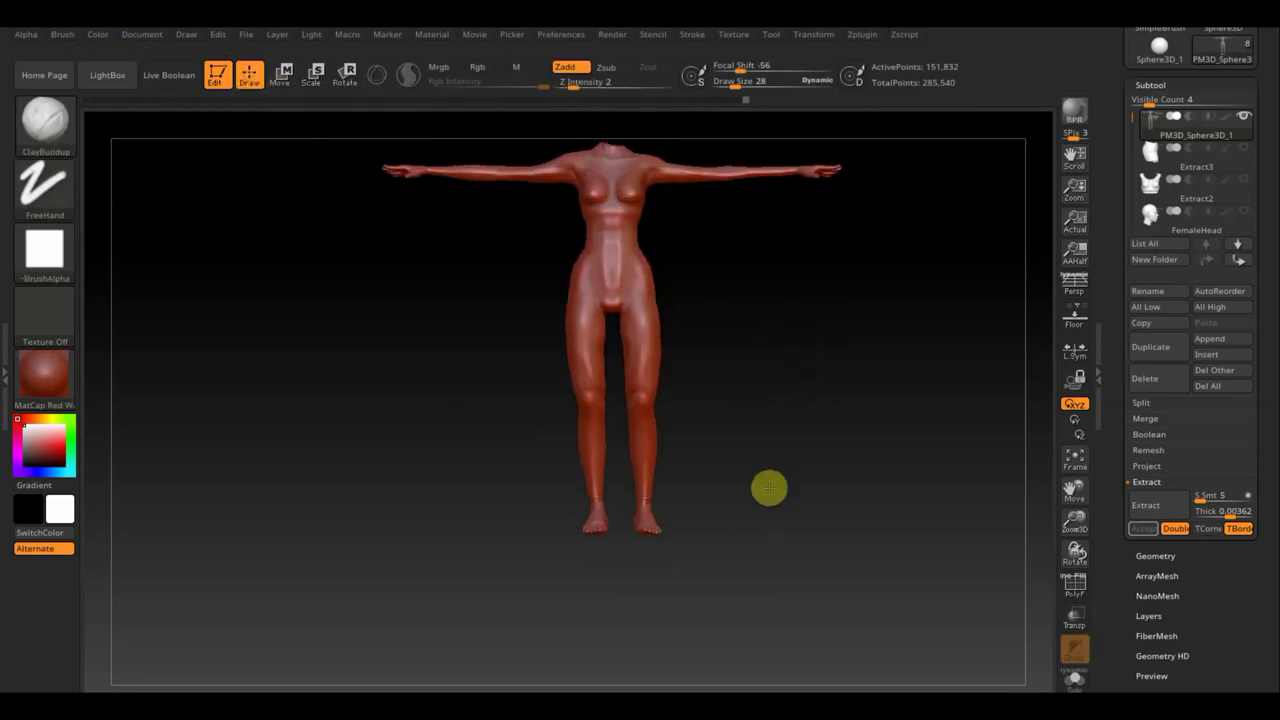
Step: Apply Mirror And Weld from Geometry > Modify Topology to match both body halves
click(1157, 555)
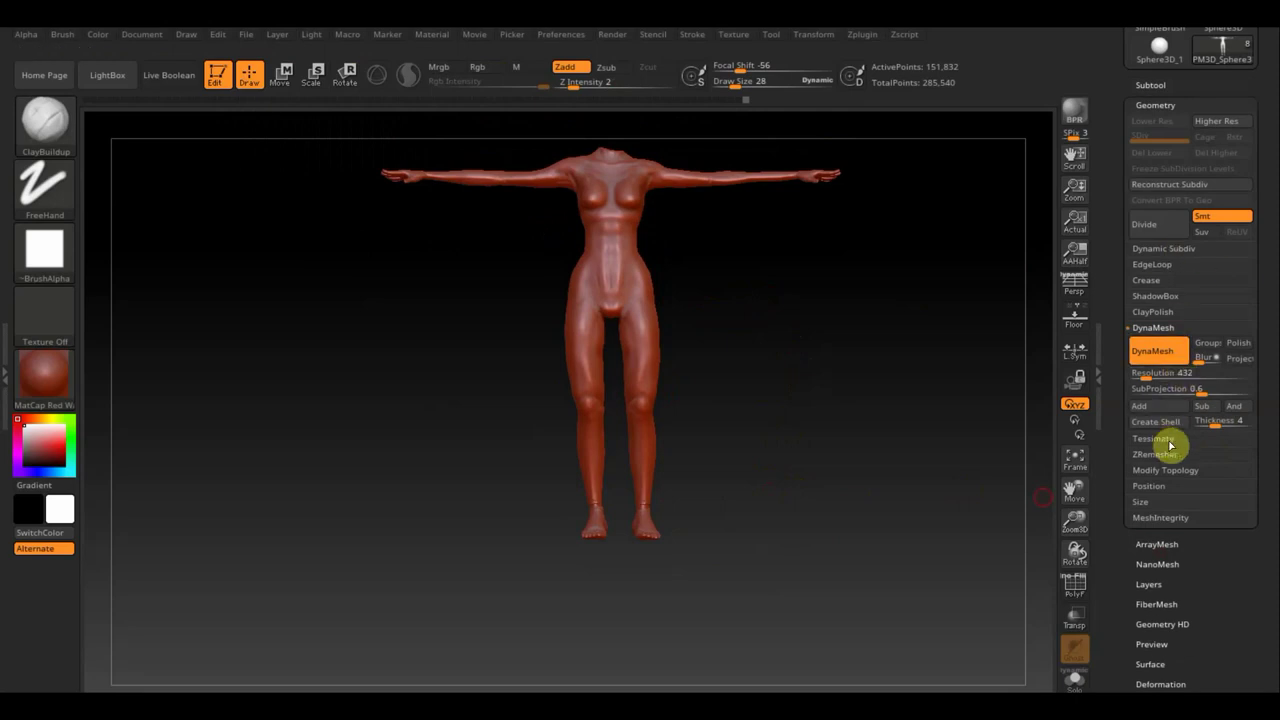
click(1182, 472)
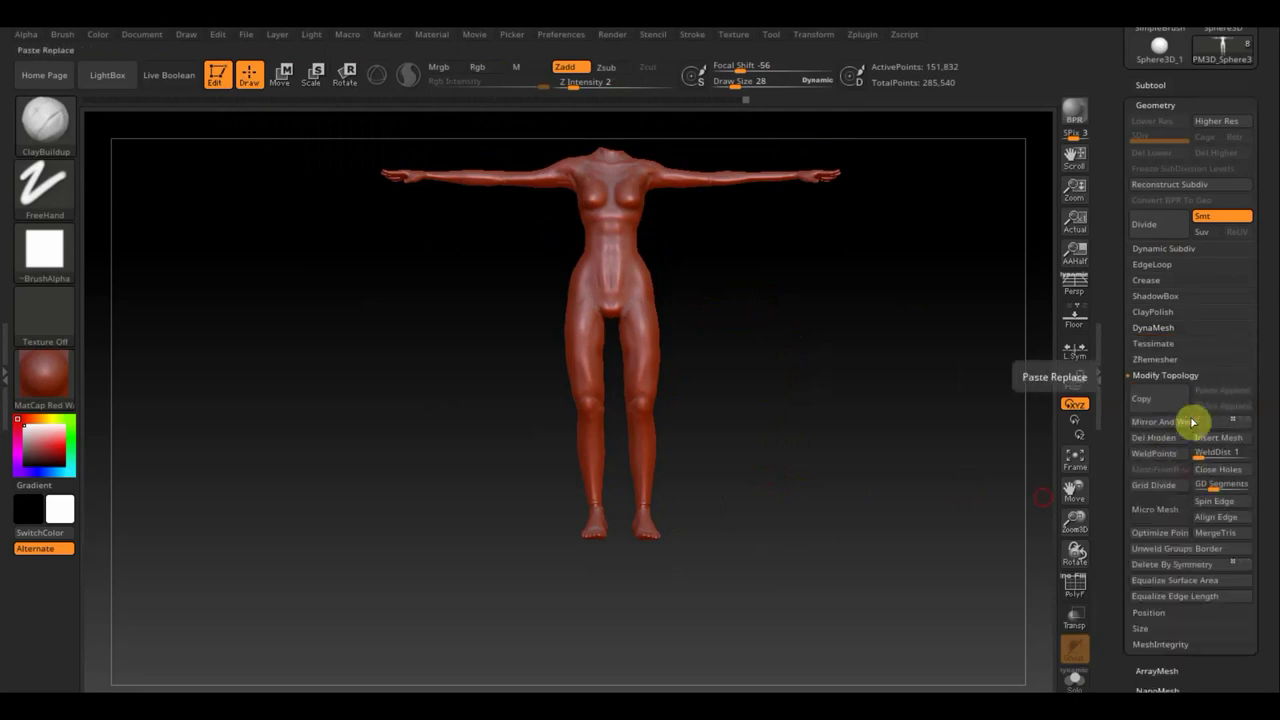
click(1185, 422)
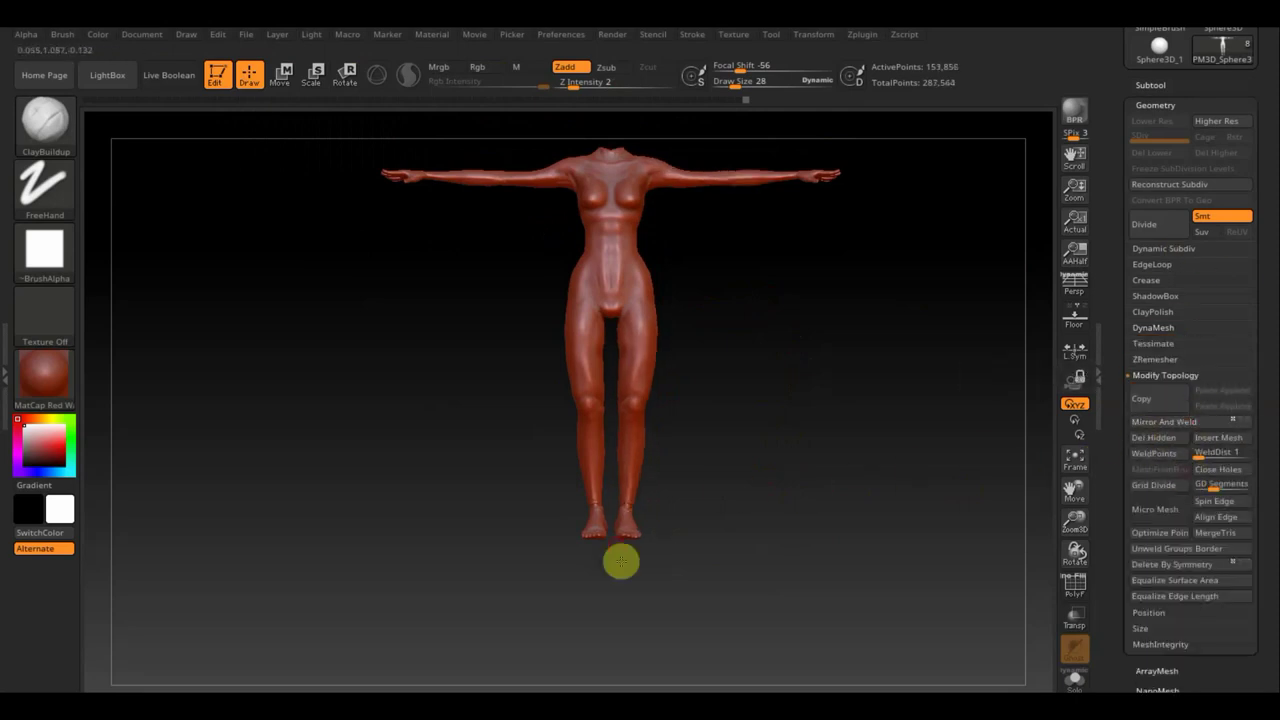
alt+drag(768, 449, 766, 534)
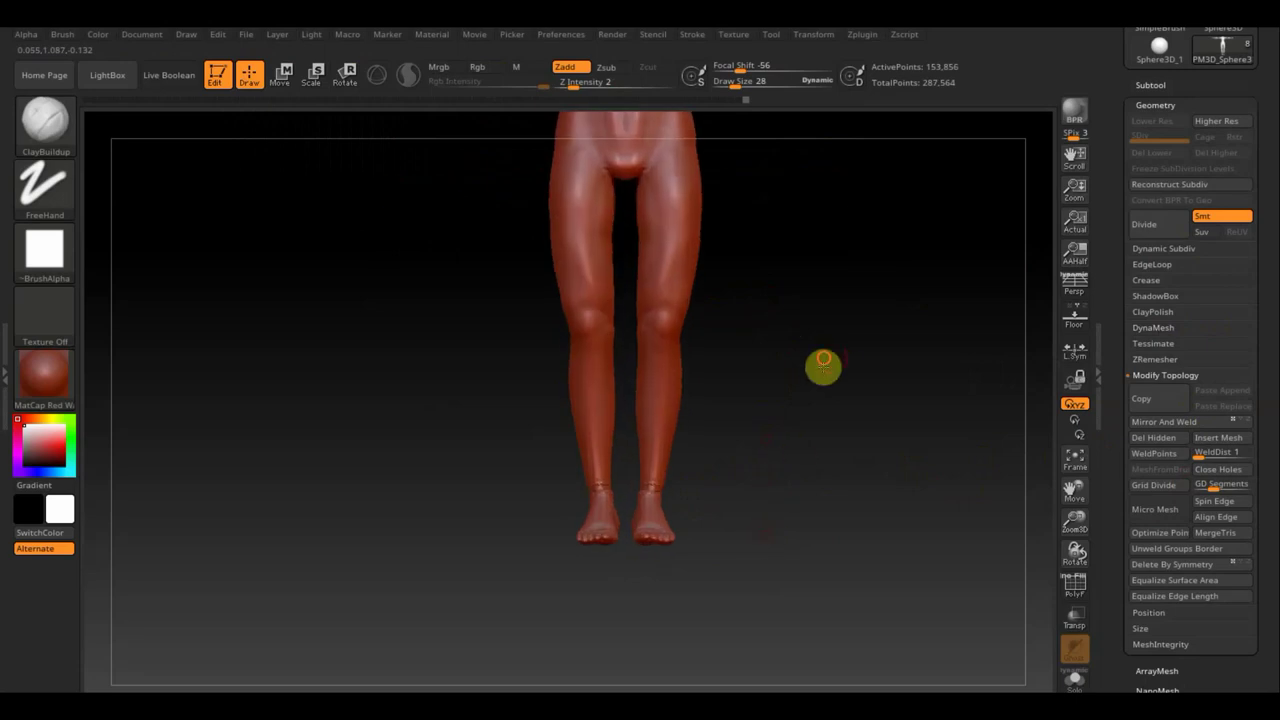
alt+drag(823, 366, 800, 540)
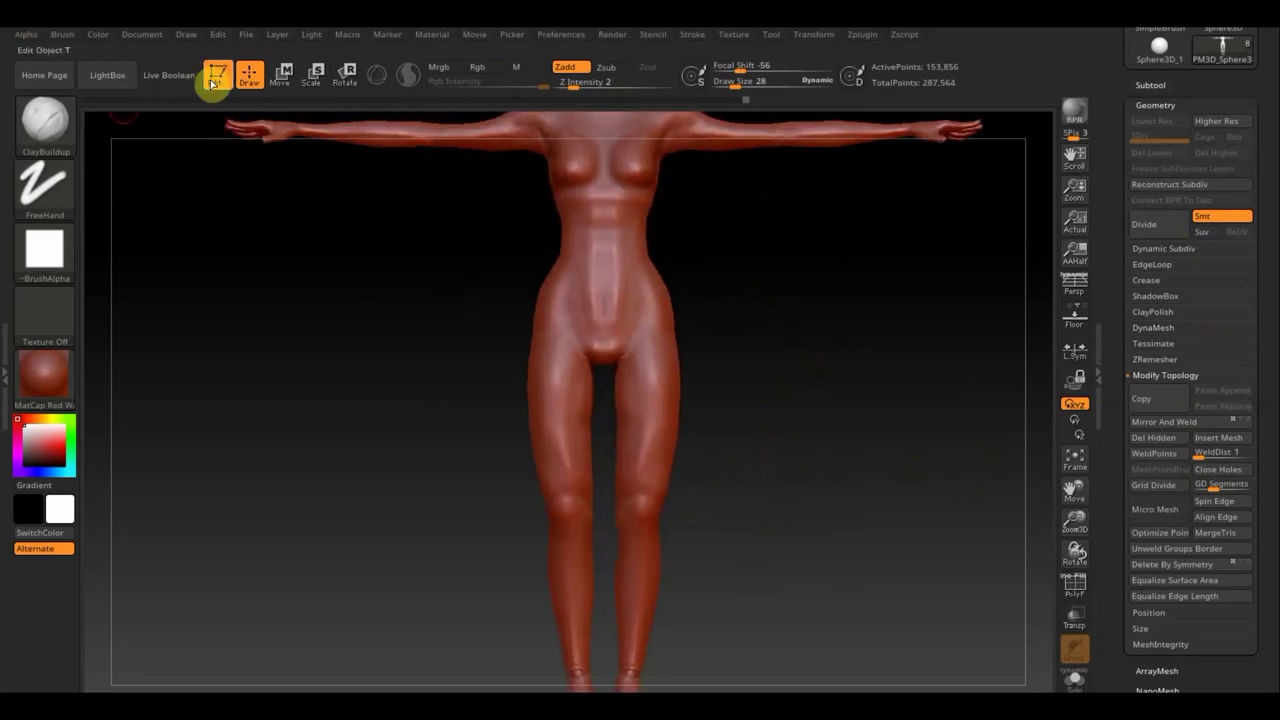
Step: Select the Move Topological brush and set Draw Size to 77
click(64, 124)
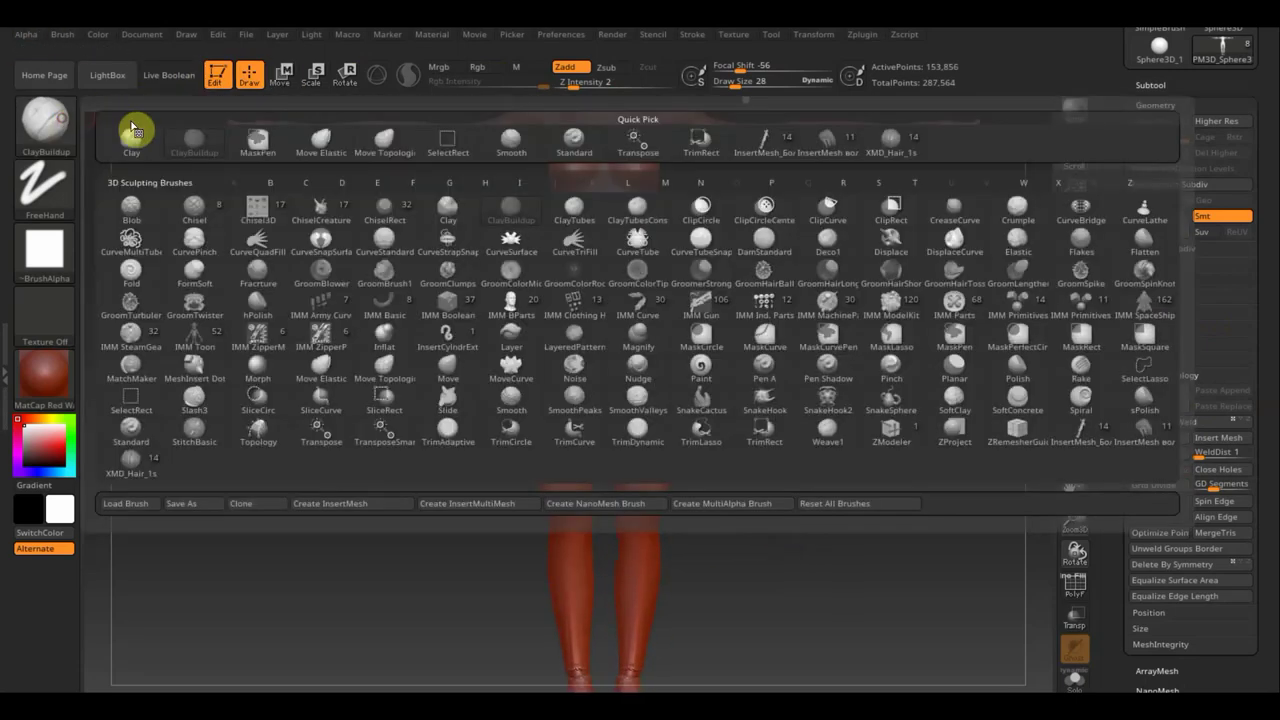
click(384, 134)
mouse_move(735, 84)
mouse_down()
mouse_move(750, 87)
mouse_move(739, 95)
mouse_up()
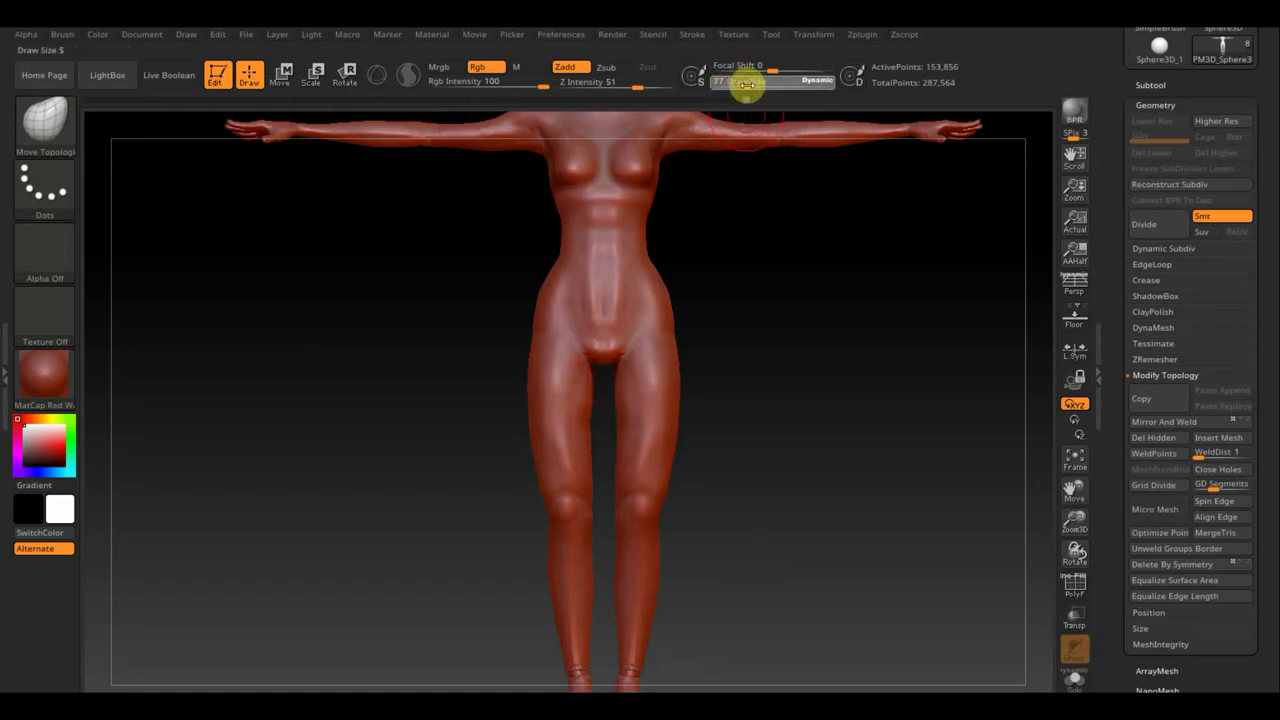
drag(746, 85, 747, 86)
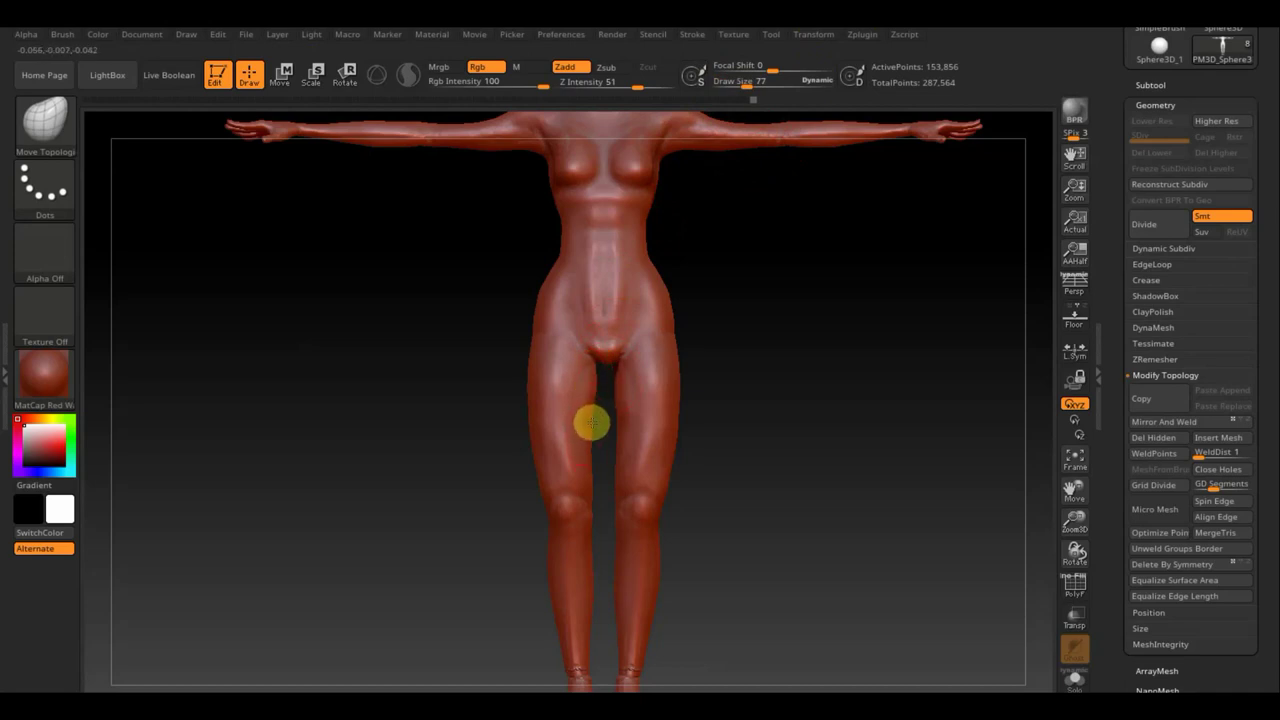
Step: Run Mirror And Weld on the body again from the Geometry options
click(1150, 85)
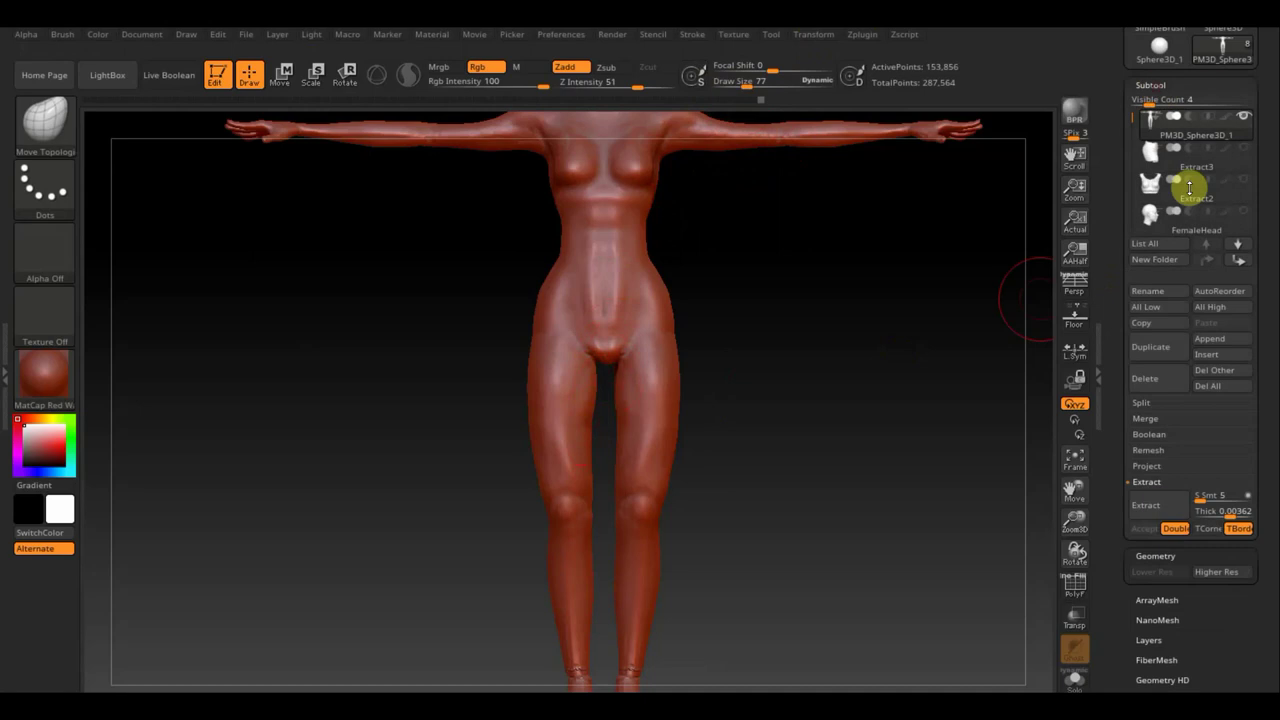
click(1165, 553)
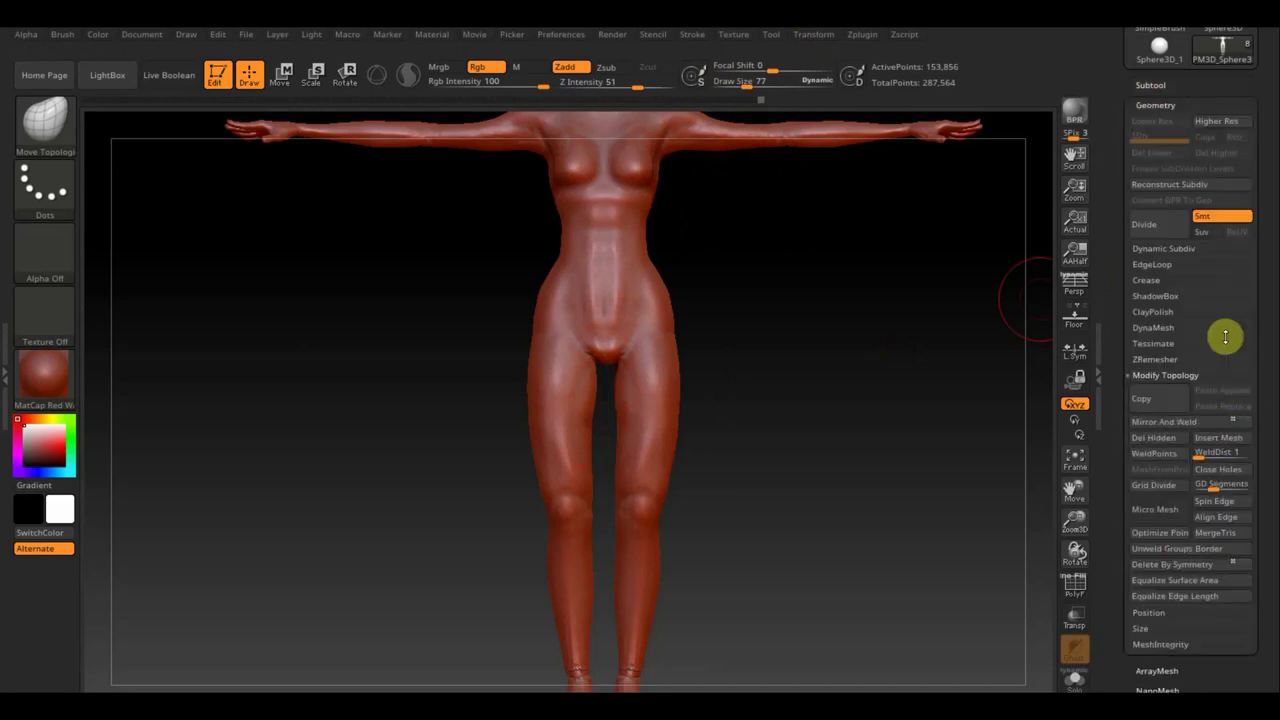
click(1183, 426)
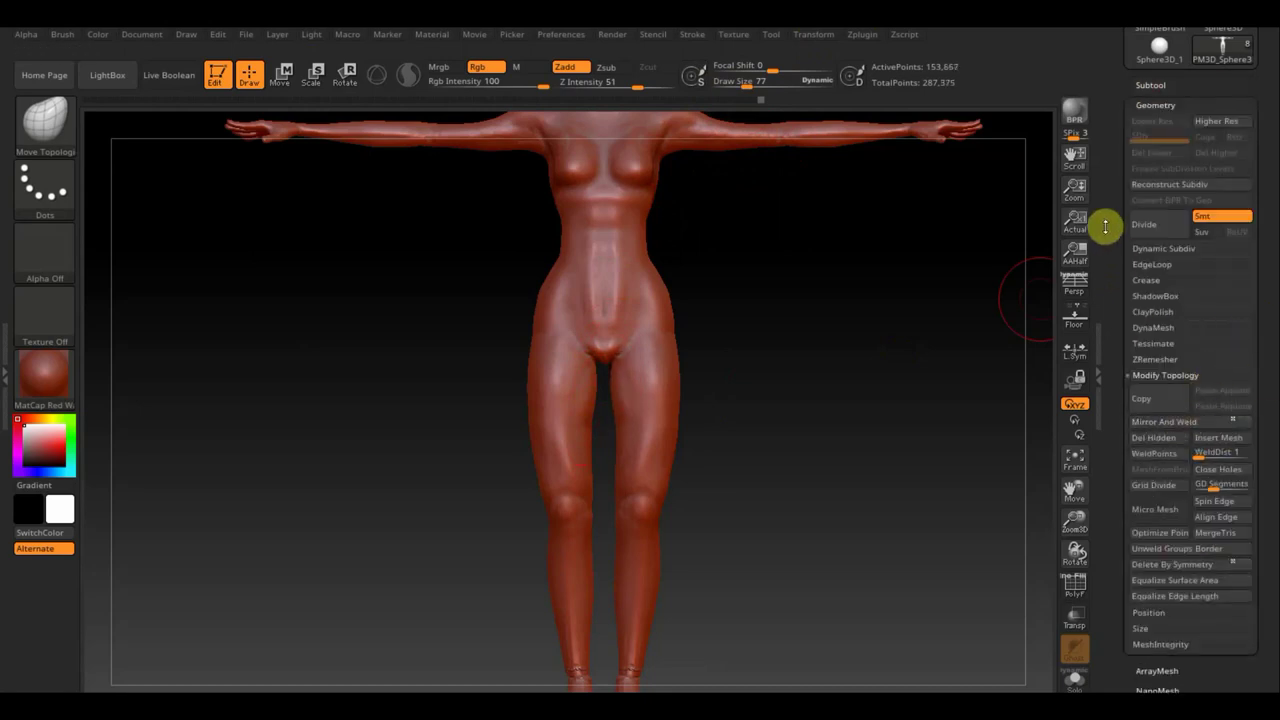
Step: Show the extracted top and shorts and make Extract3 the active subtool
click(1150, 85)
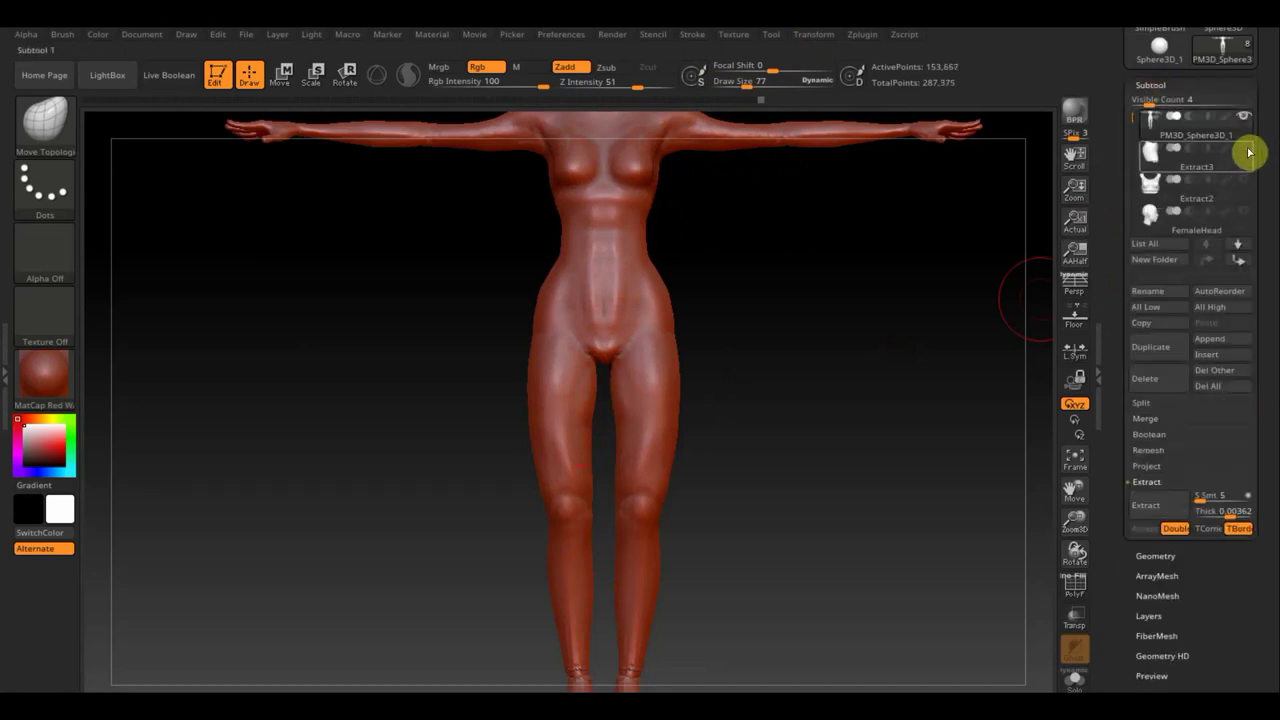
click(1238, 122)
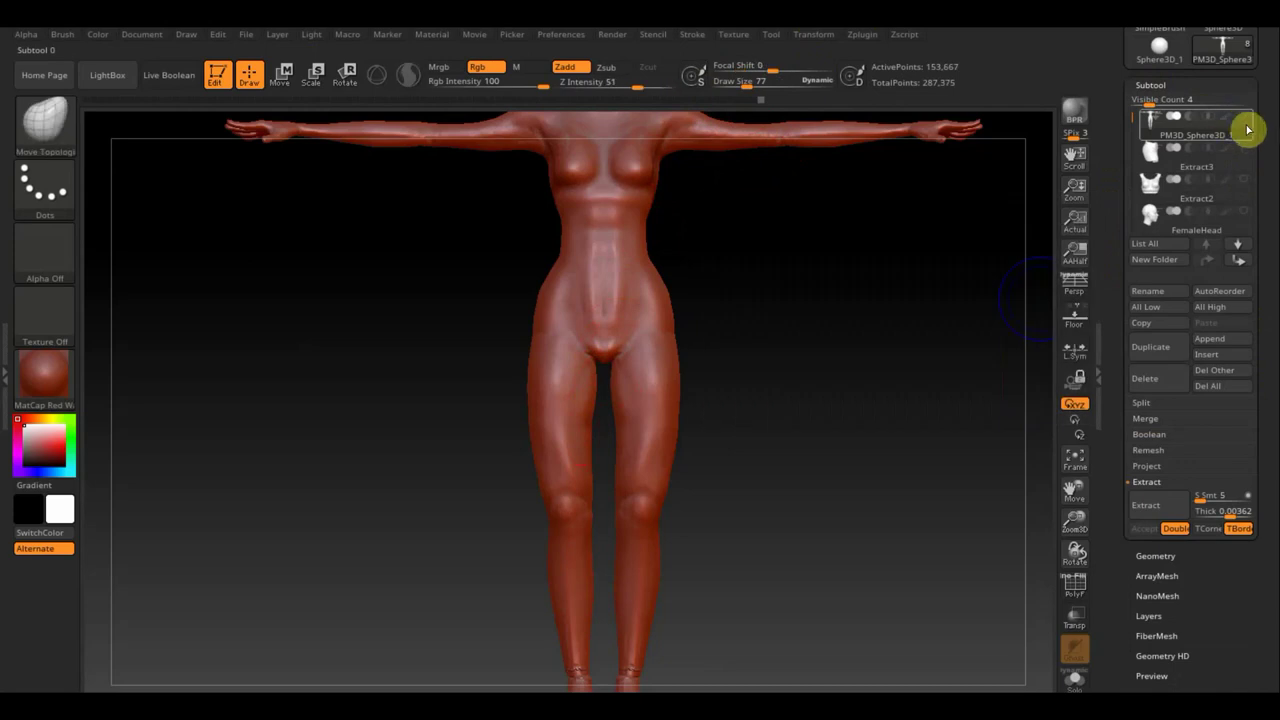
click(1244, 118)
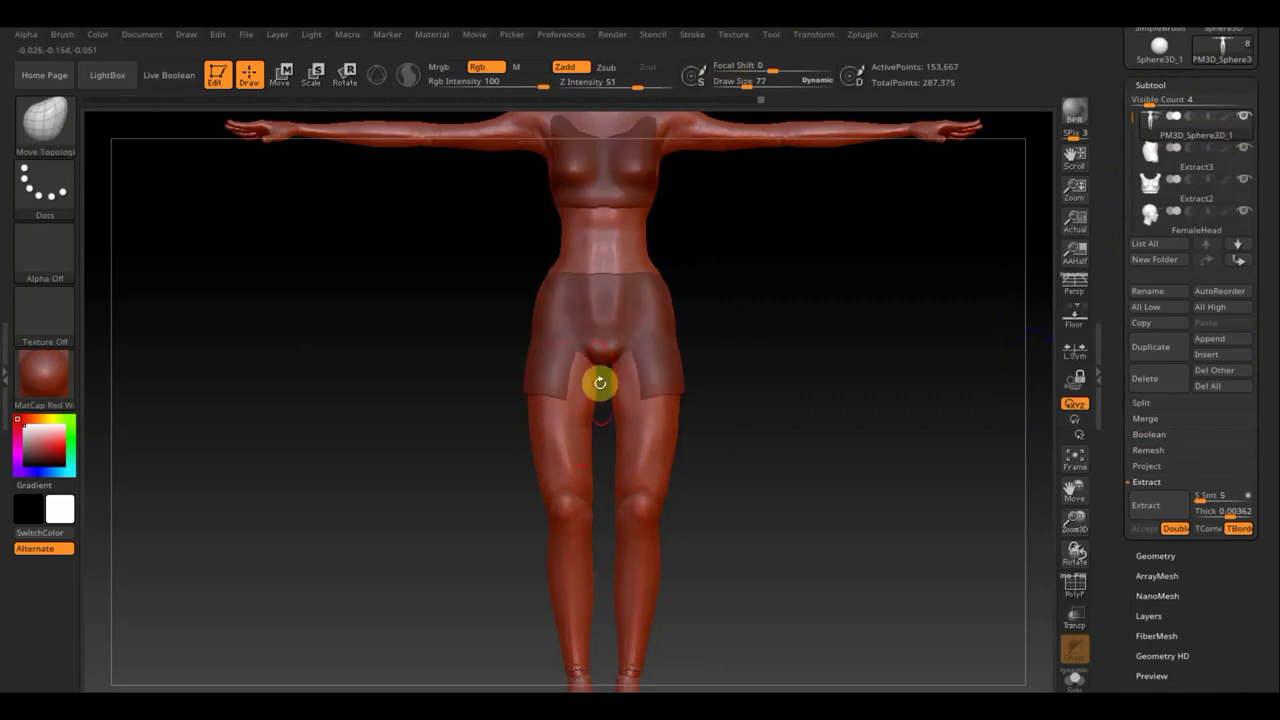
key(n)
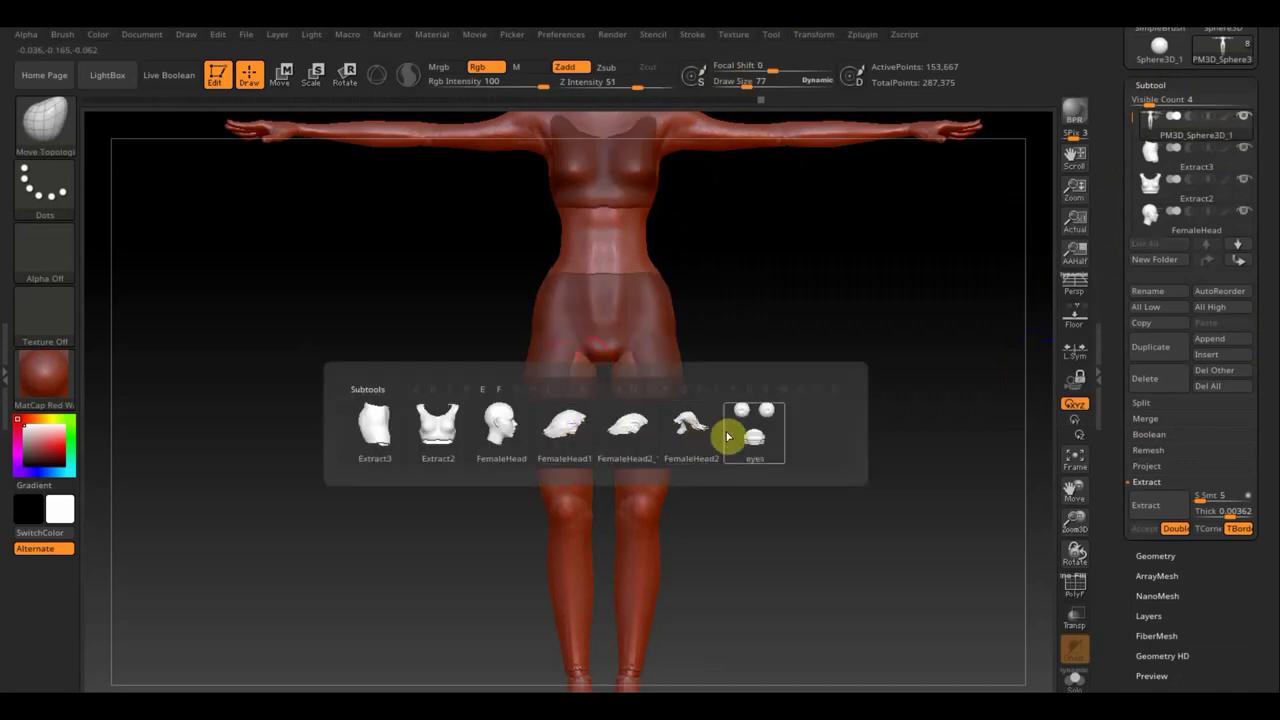
click(378, 432)
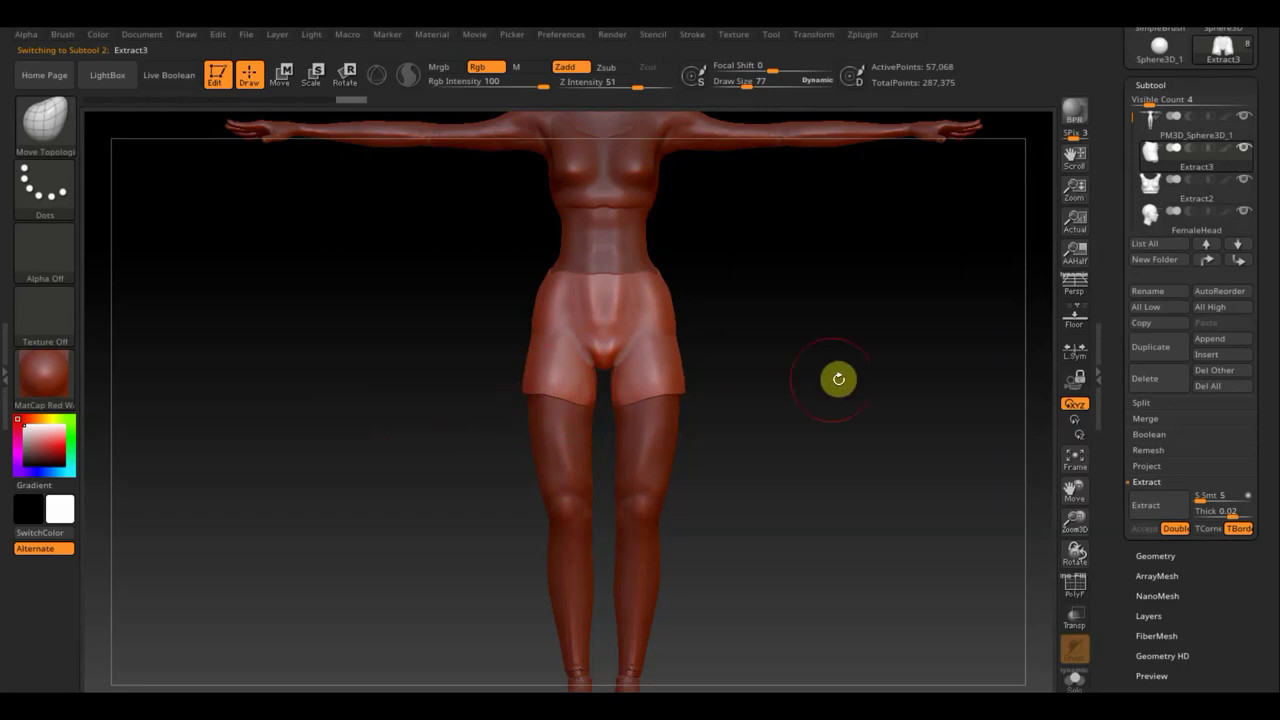
Step: Smooth the shorts and pull their front into a neater fit over the hips
drag(837, 377, 690, 394)
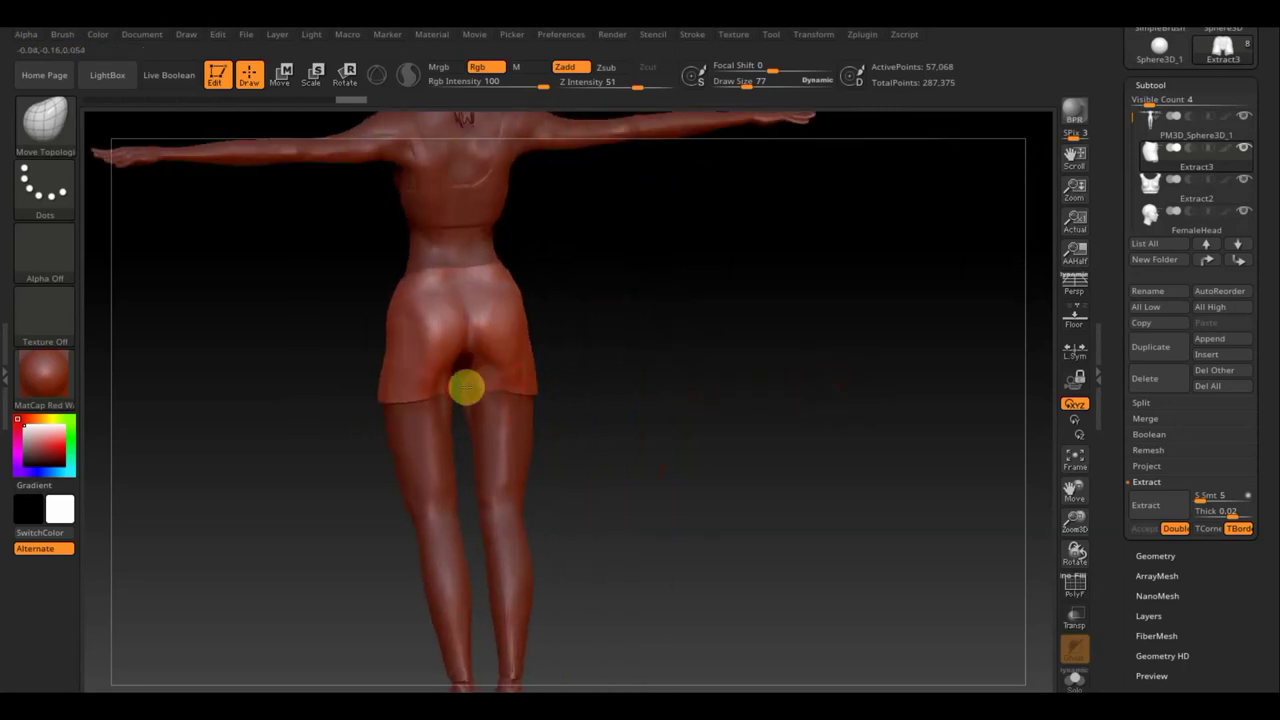
mouse_move(609, 366)
mouse_down()
mouse_move(591, 357)
mouse_move(635, 320)
mouse_move(626, 343)
mouse_move(487, 382)
mouse_up()
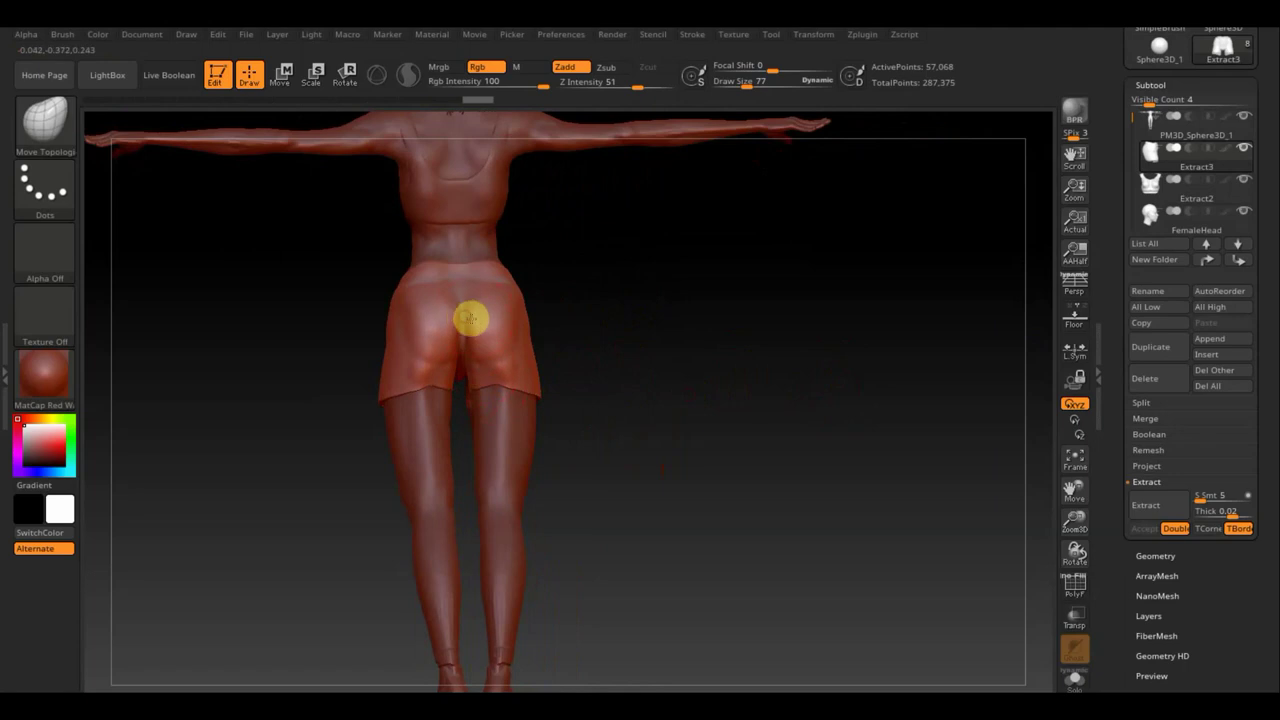
mouse_move(677, 359)
mouse_down()
mouse_move(623, 371)
mouse_move(566, 349)
mouse_move(686, 371)
mouse_up()
key(shift)
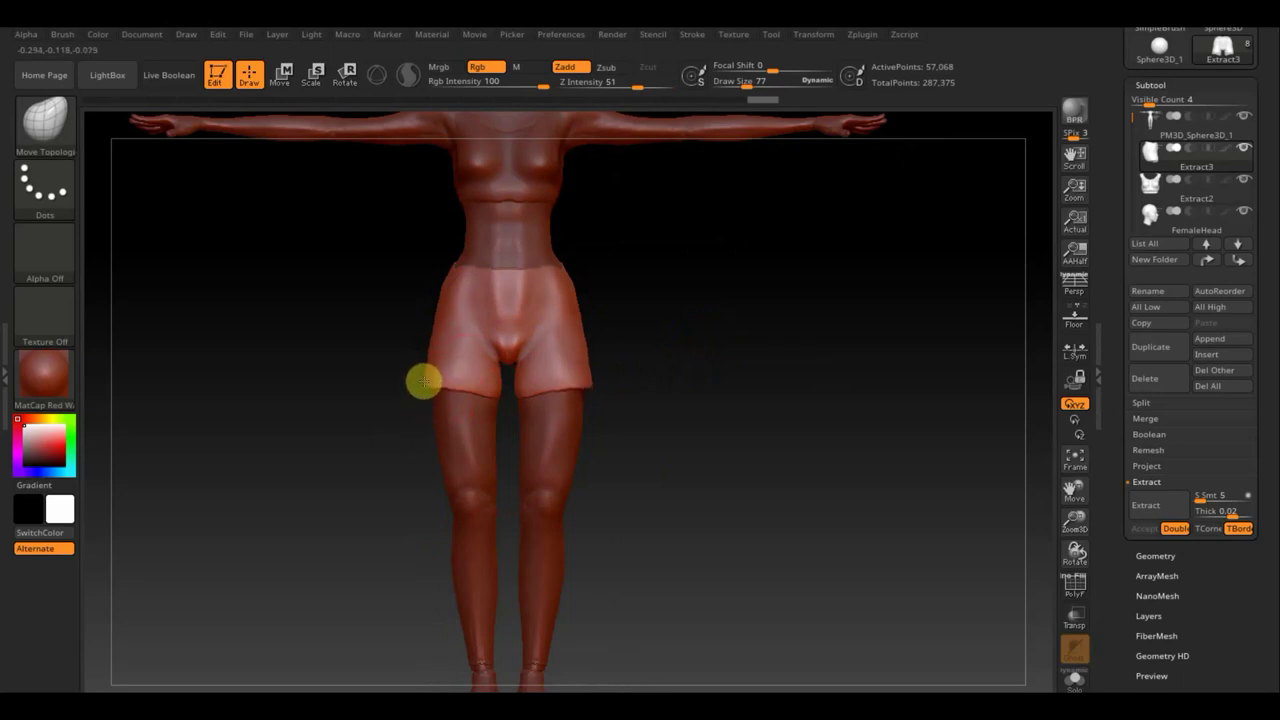
alt+drag(745, 317, 731, 560)
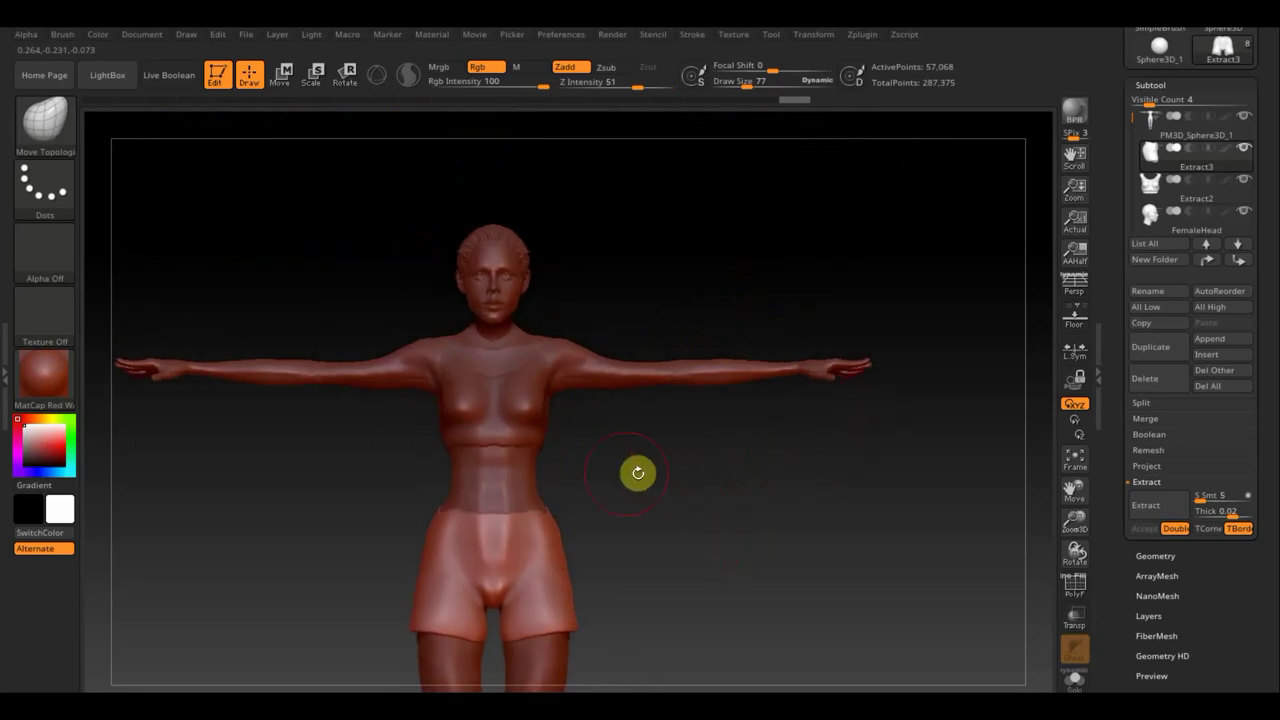
mouse_move(703, 469)
alt+mouse_down()
mouse_move(723, 428)
mouse_move(711, 420)
alt+mouse_up()
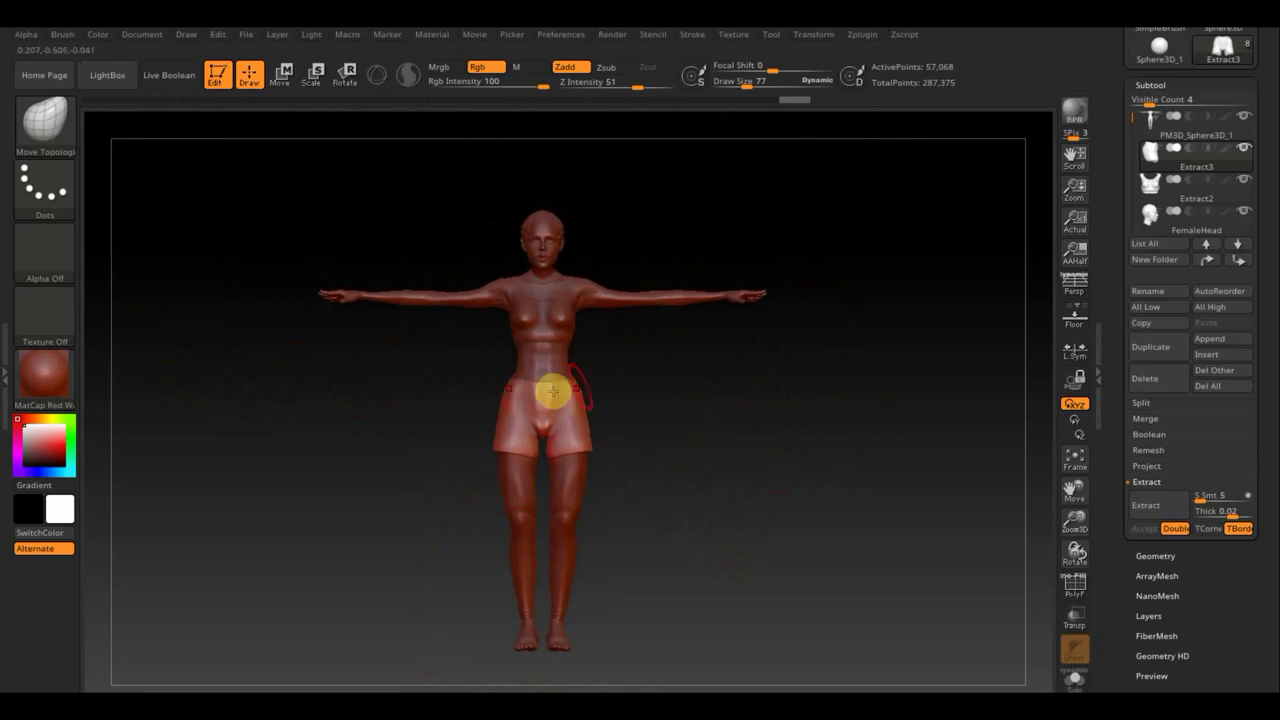
drag(548, 398, 605, 393)
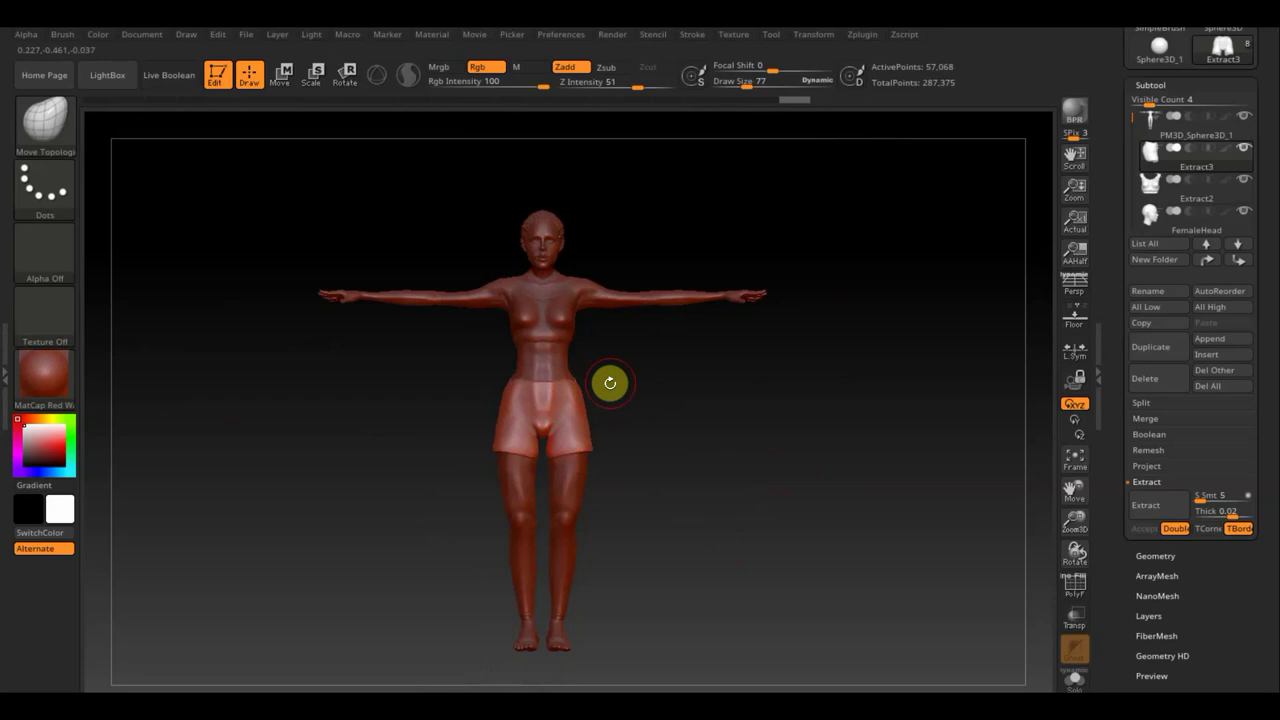
Step: Mask the top waistband strip of the Extract3 shorts
key(ctrl)
ctrl+drag(399, 243, 640, 398)
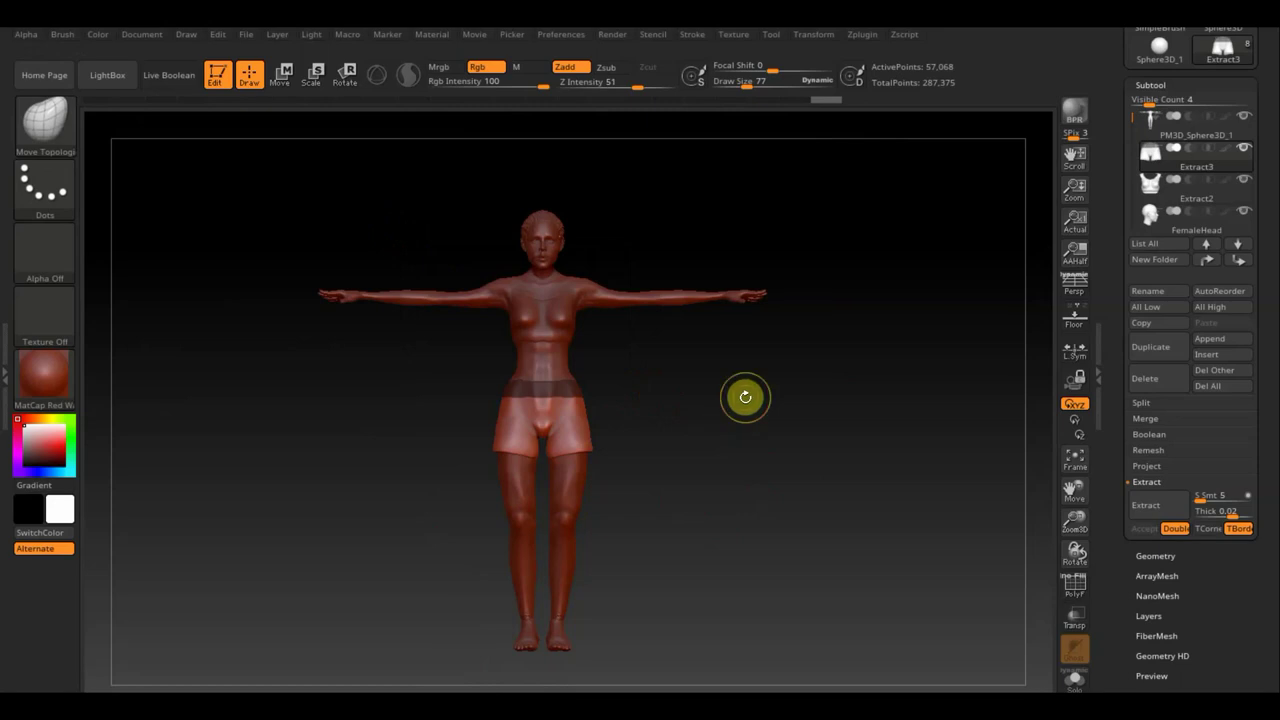
ctrl+drag(745, 397, 762, 425)
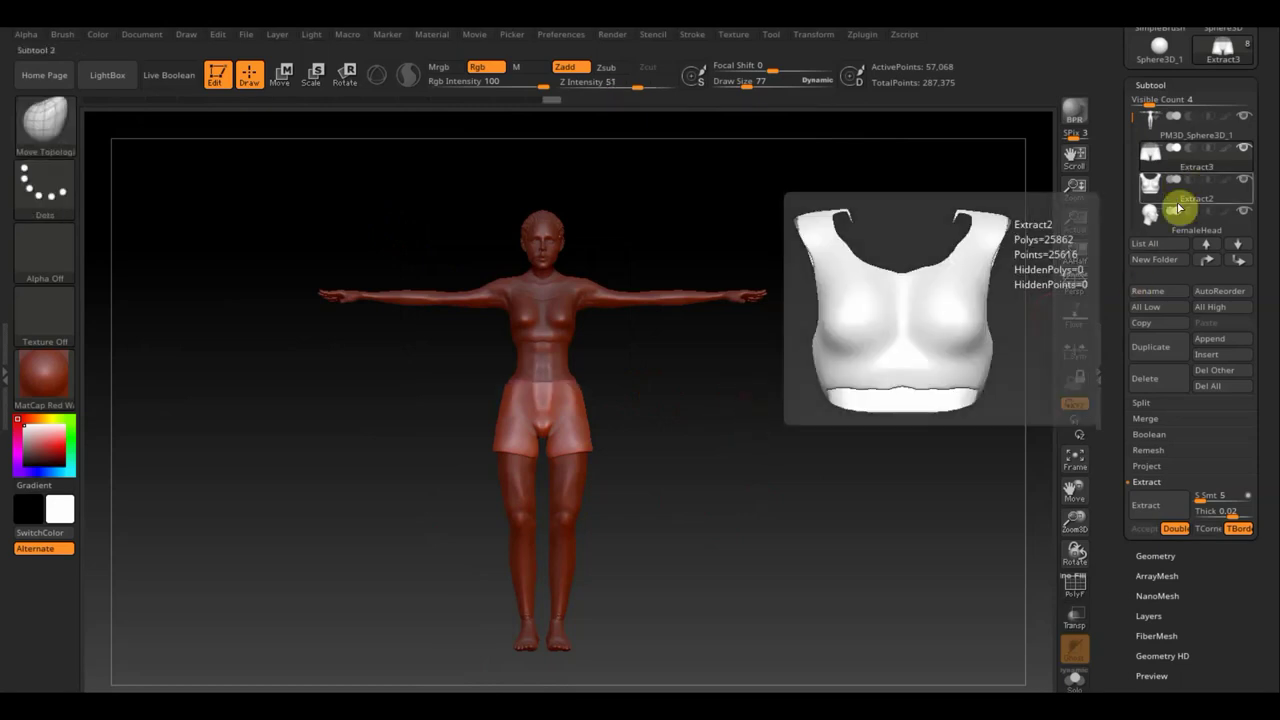
Step: Duplicate the shorts and trim the copy down to just the waistband with TrimRect
click(1150, 348)
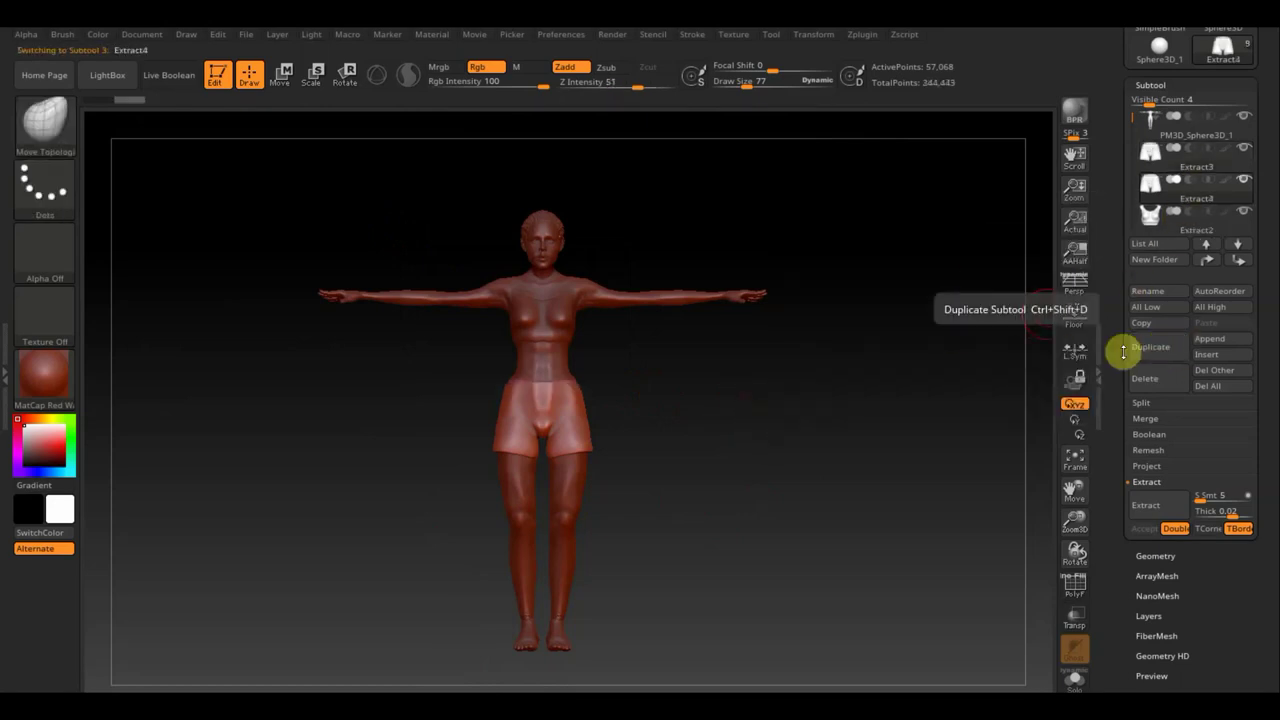
ctrl+drag(724, 535, 411, 398)
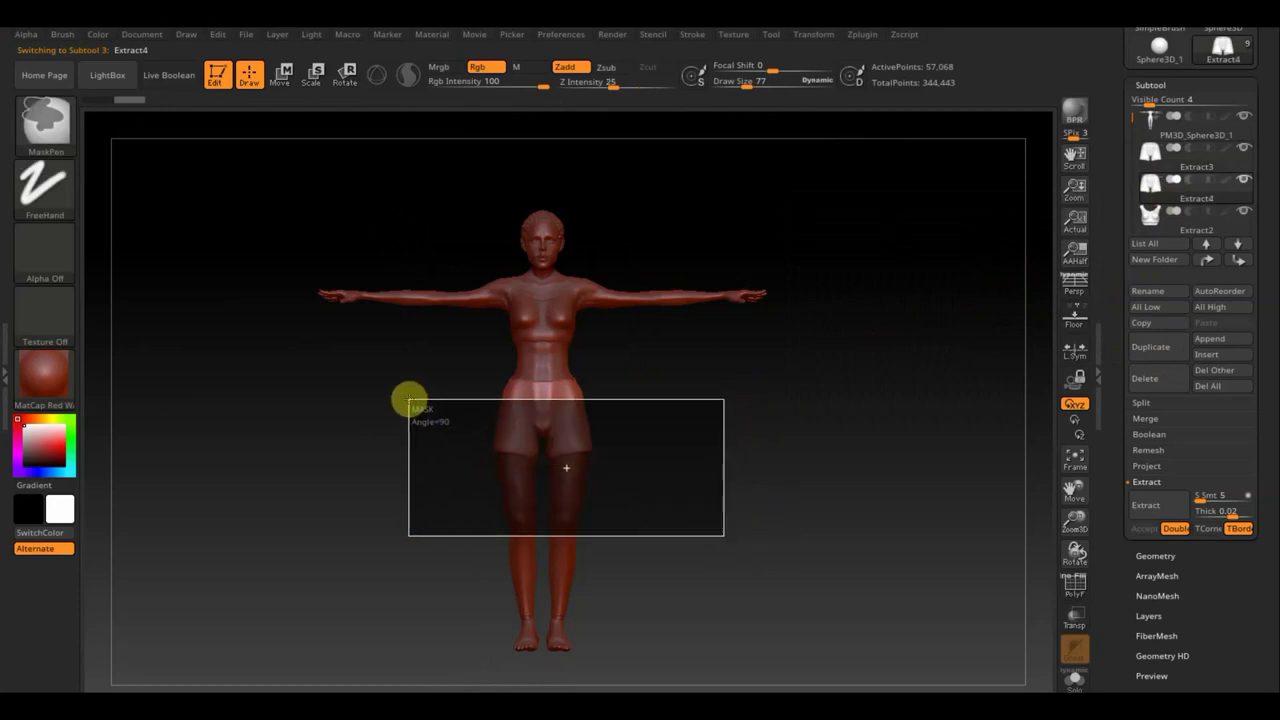
ctrl+drag(376, 287, 637, 380)
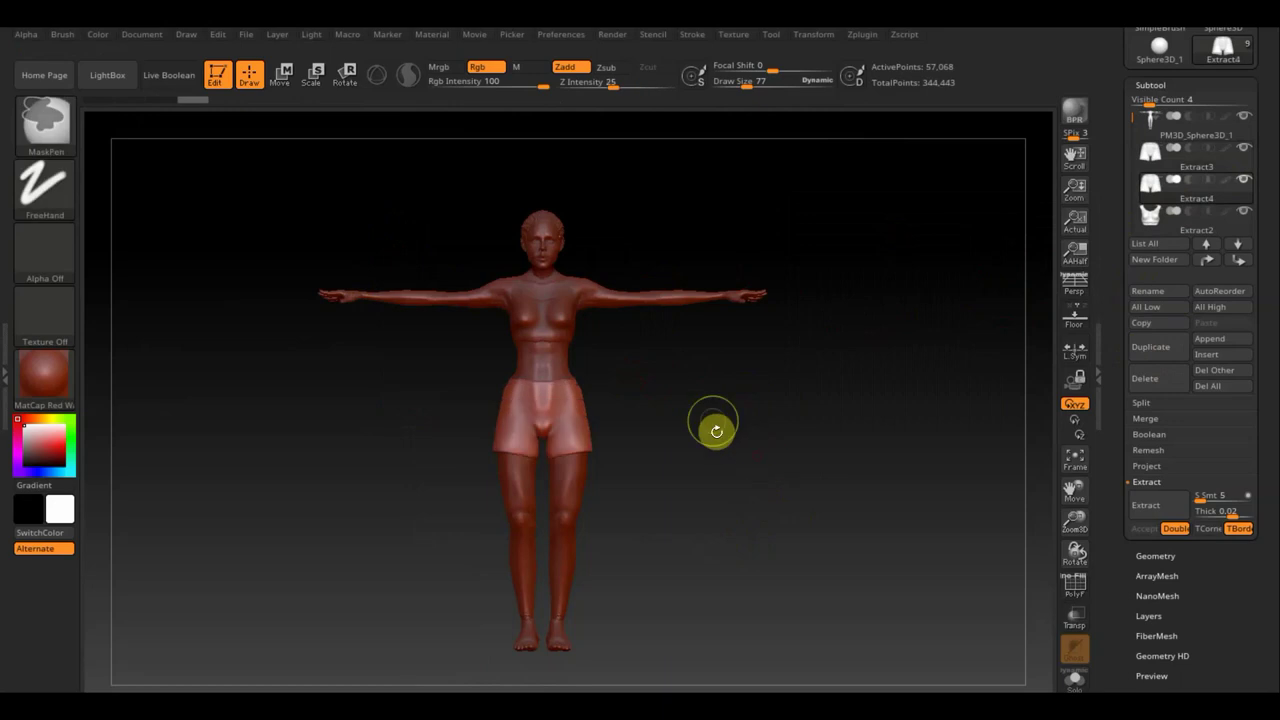
ctrl+shift+drag(383, 305, 646, 383)
ctrl+shift+drag(706, 512, 441, 405)
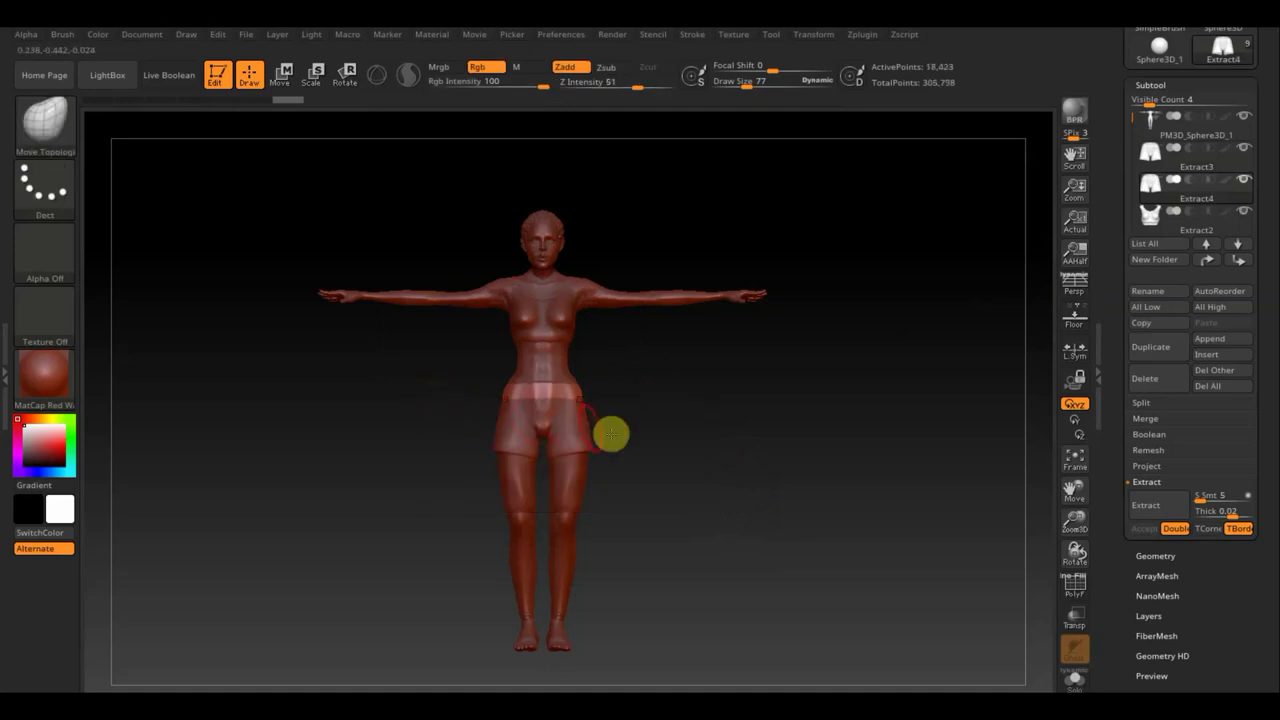
Step: Solo the new Extract4 waistband subtool and view it from above
mouse_move(708, 437)
mouse_down()
mouse_move(766, 443)
mouse_move(698, 421)
mouse_move(686, 401)
mouse_up()
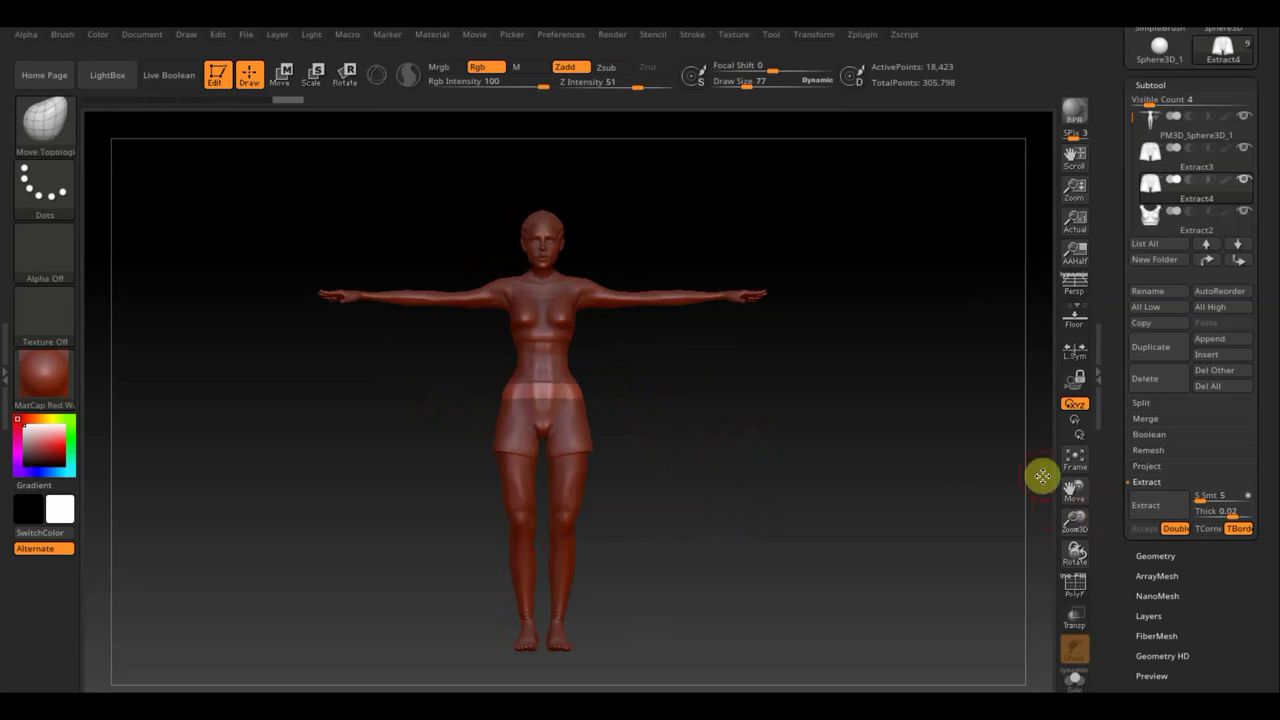
click(1246, 150)
key(shift)
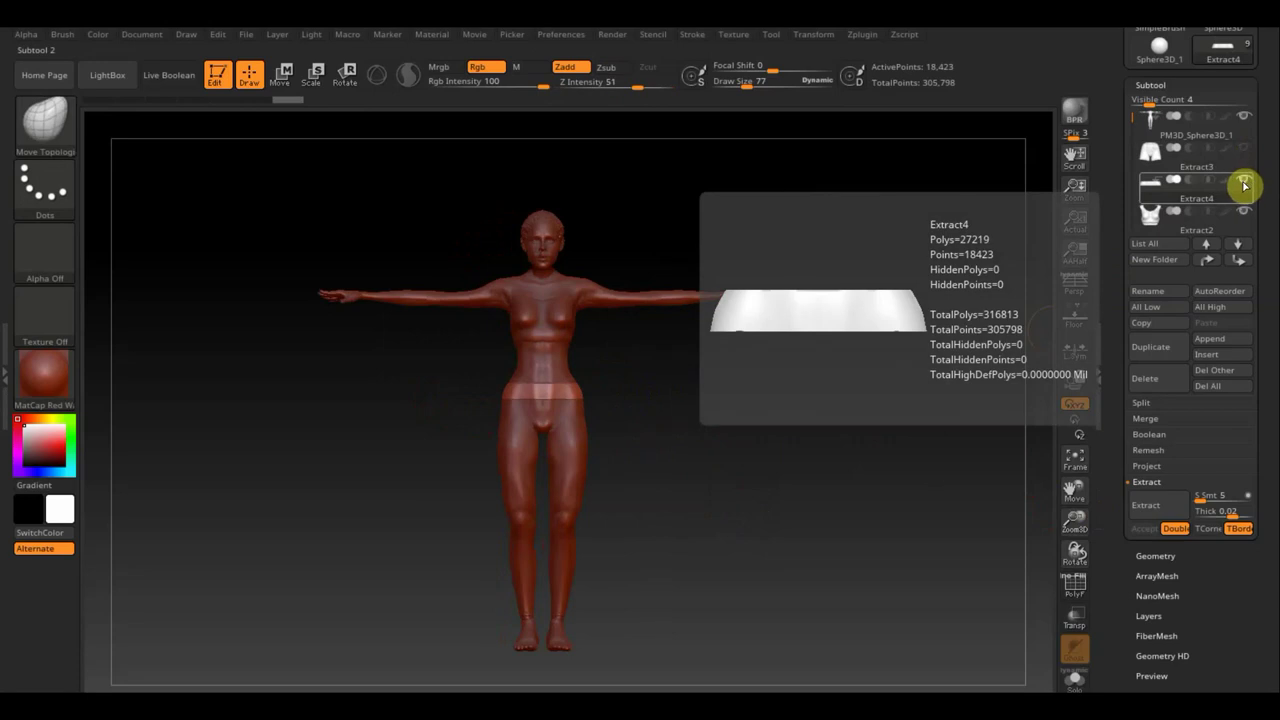
shift+click(1245, 184)
mouse_move(800, 486)
mouse_down()
mouse_move(528, 408)
mouse_move(700, 423)
mouse_move(724, 522)
mouse_up()
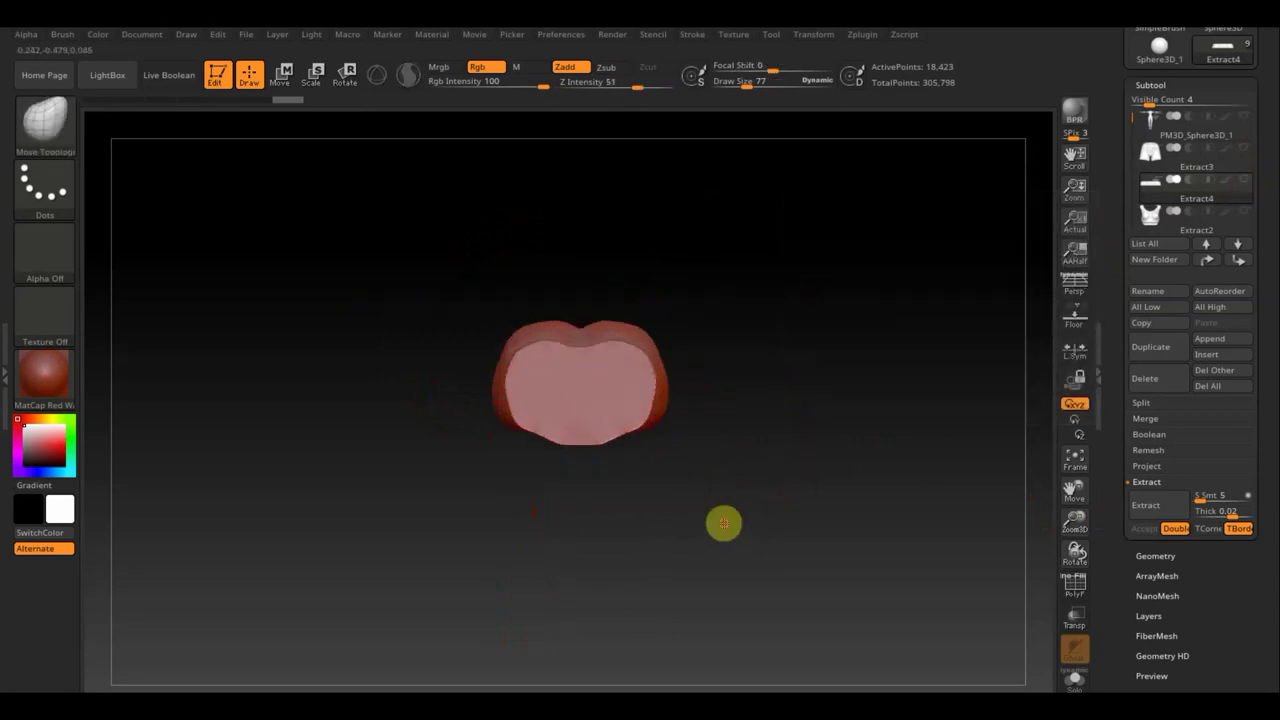
Step: Hide part of the waistband piece and invert the visible portion
key(ctrl+shift)
ctrl+shift+click(594, 391)
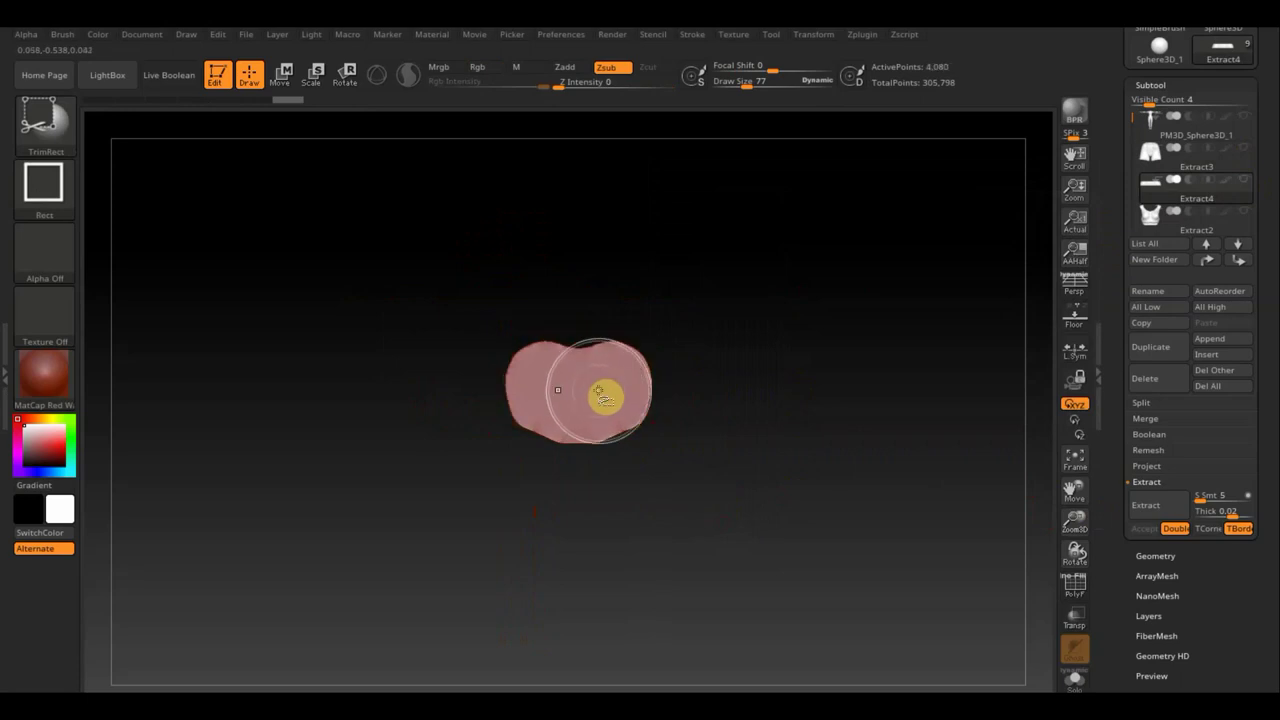
ctrl+shift+click(590, 412)
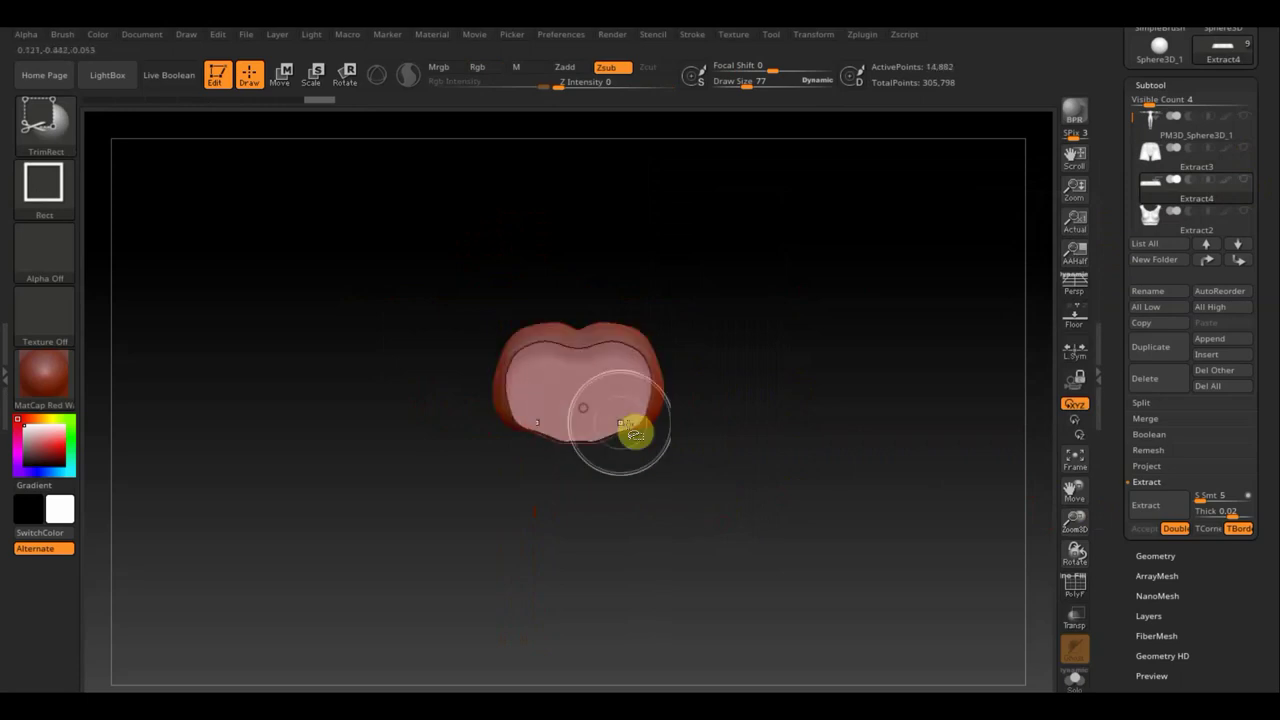
Step: Inspect the band from top and side, then show the full figure and Geometry options
drag(727, 452, 725, 329)
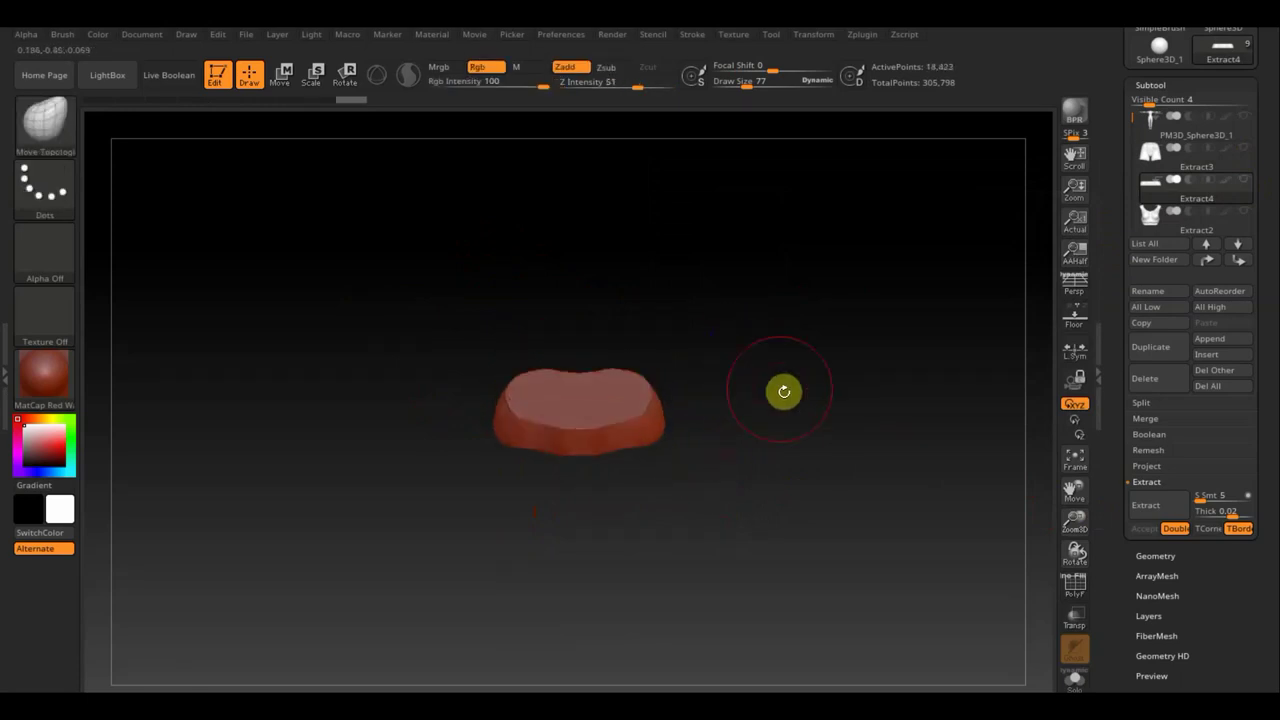
drag(783, 391, 822, 407)
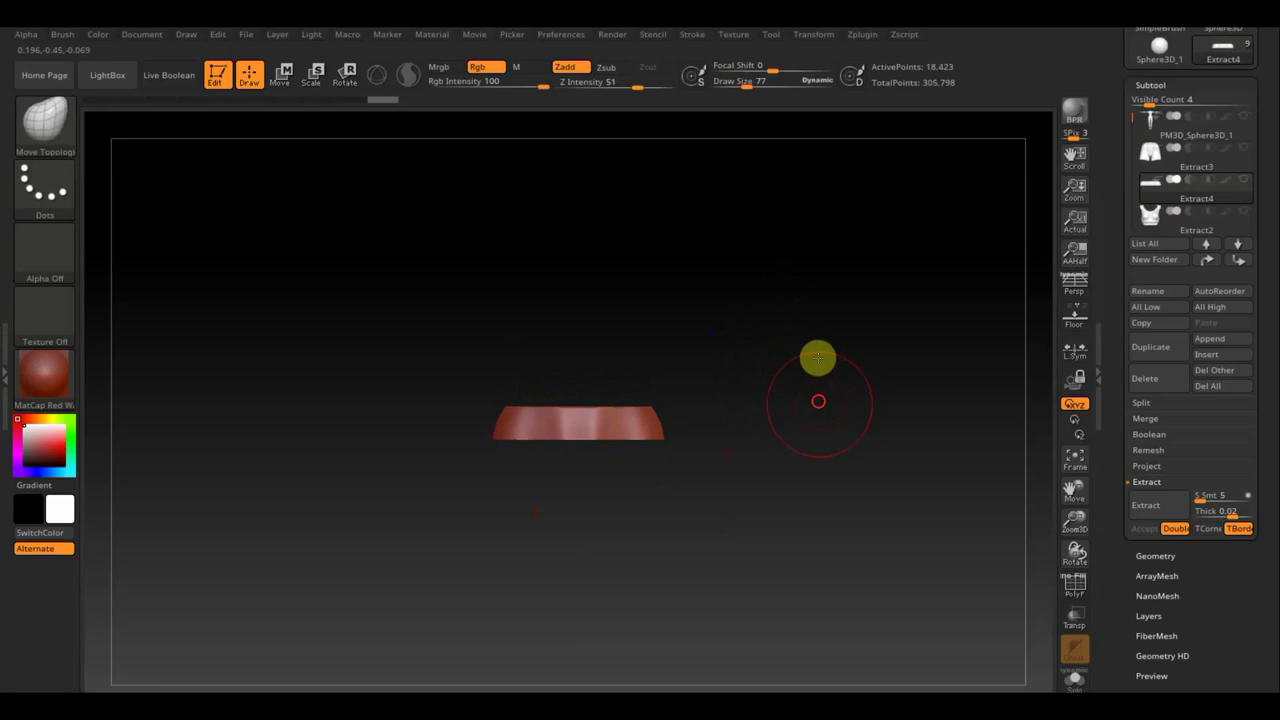
mouse_move(822, 407)
shift+mouse_down()
mouse_move(500, 423)
mouse_move(694, 418)
mouse_move(643, 434)
mouse_move(717, 420)
mouse_move(737, 437)
mouse_move(689, 434)
mouse_move(863, 483)
shift+mouse_up()
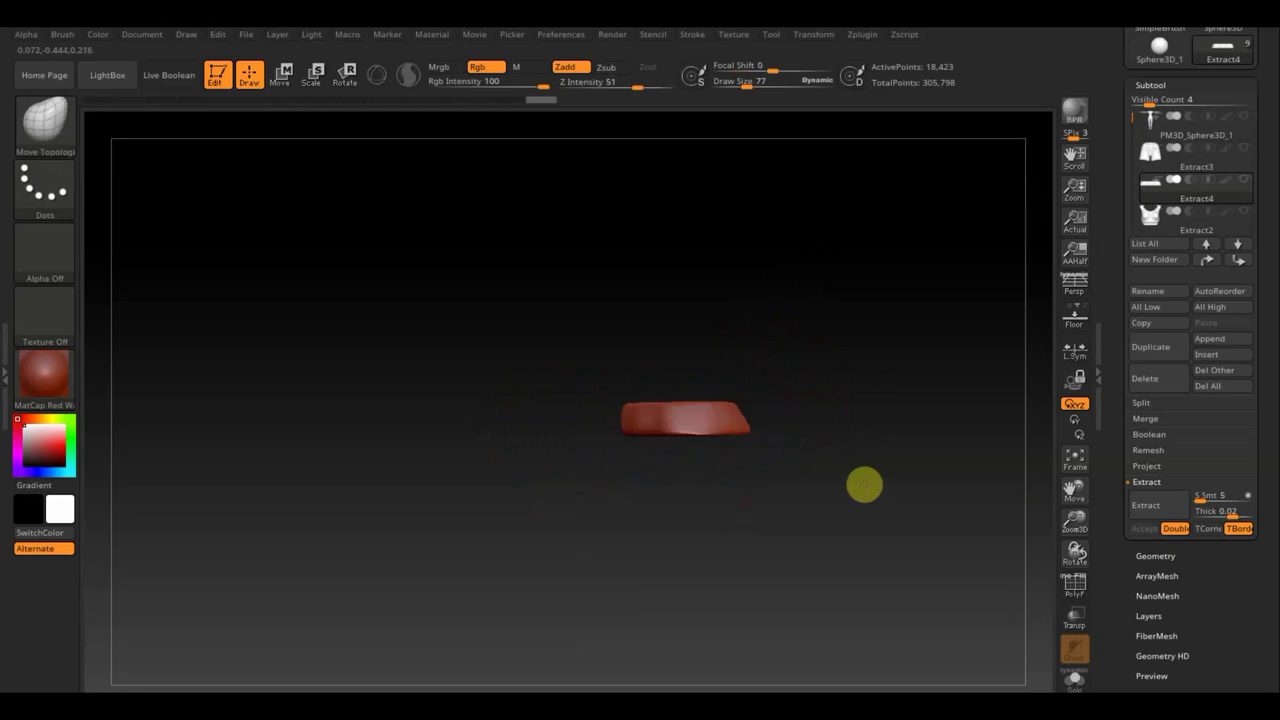
click(1244, 150)
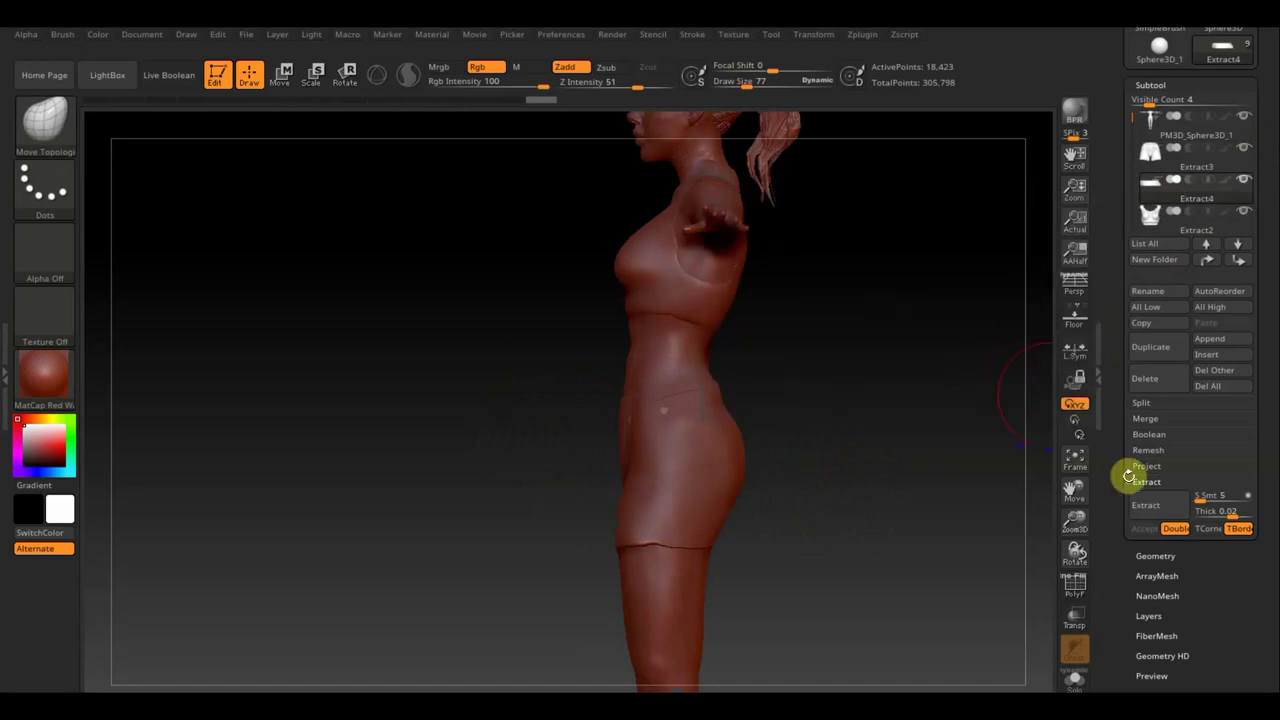
click(1150, 555)
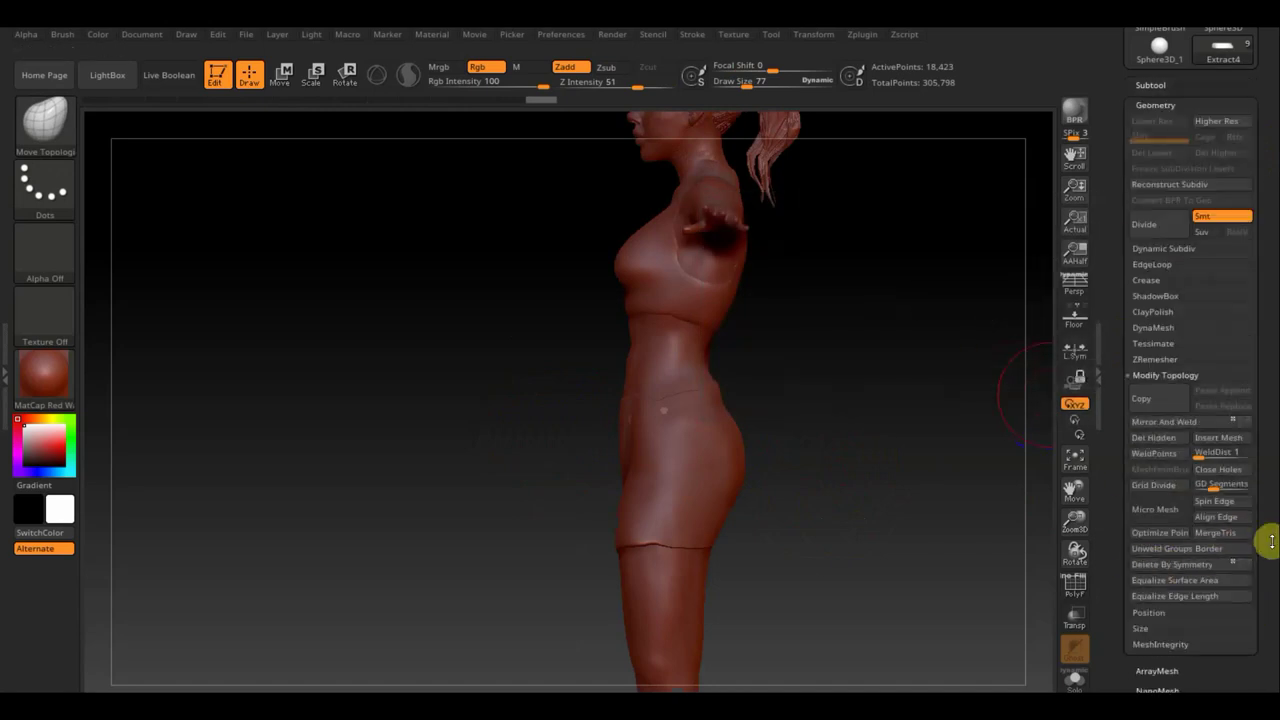
Step: Raise the Deformation Inflate slider to thicken the Extract4 waistband
drag(1269, 537, 1266, 420)
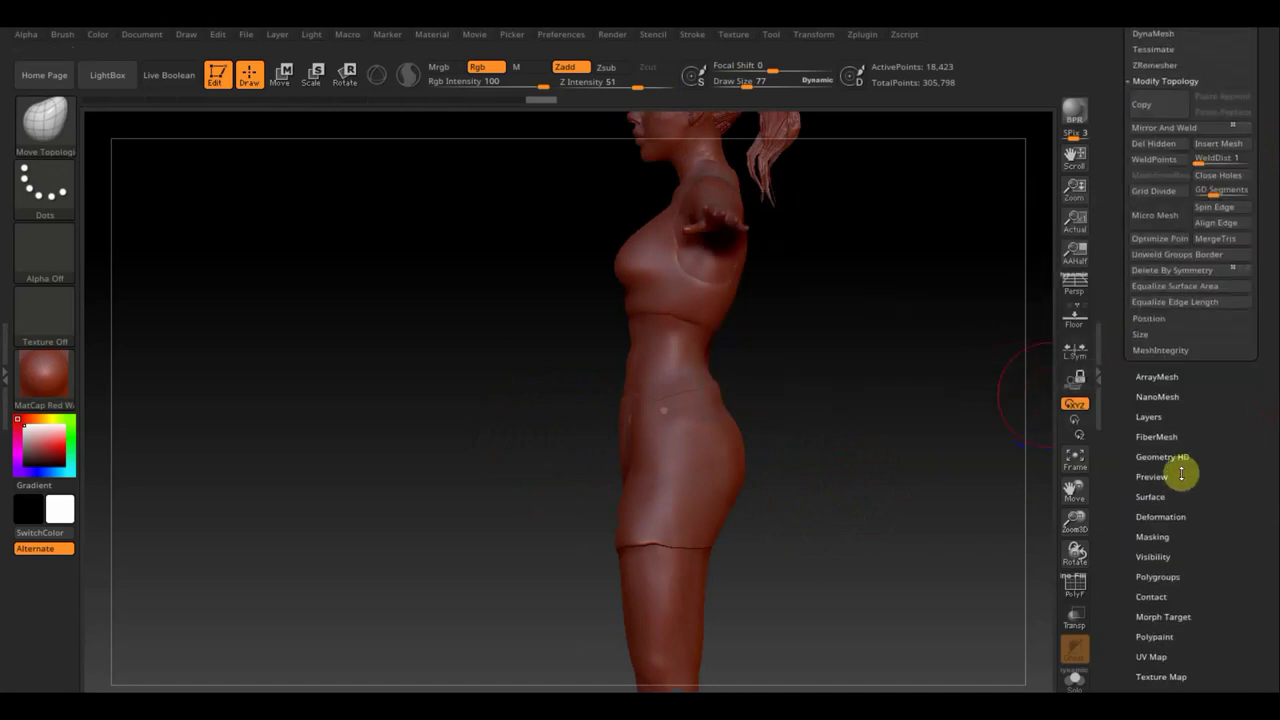
click(1157, 517)
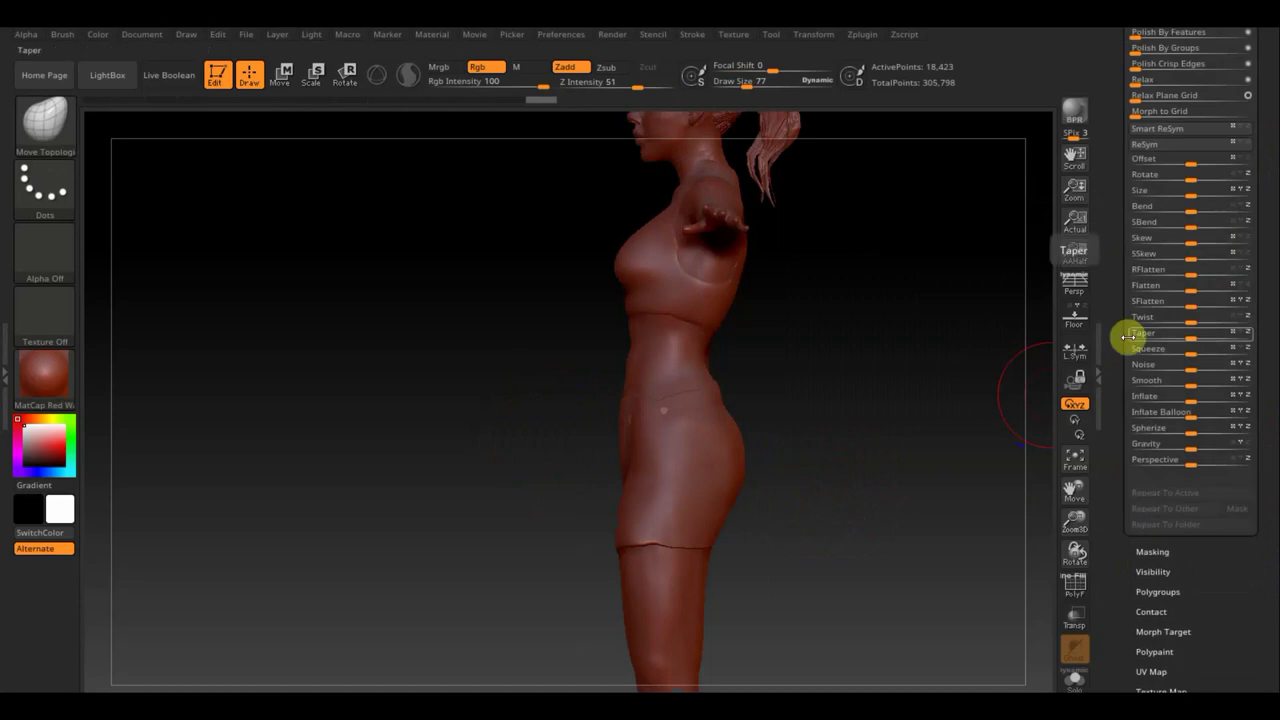
drag(1192, 400, 1191, 398)
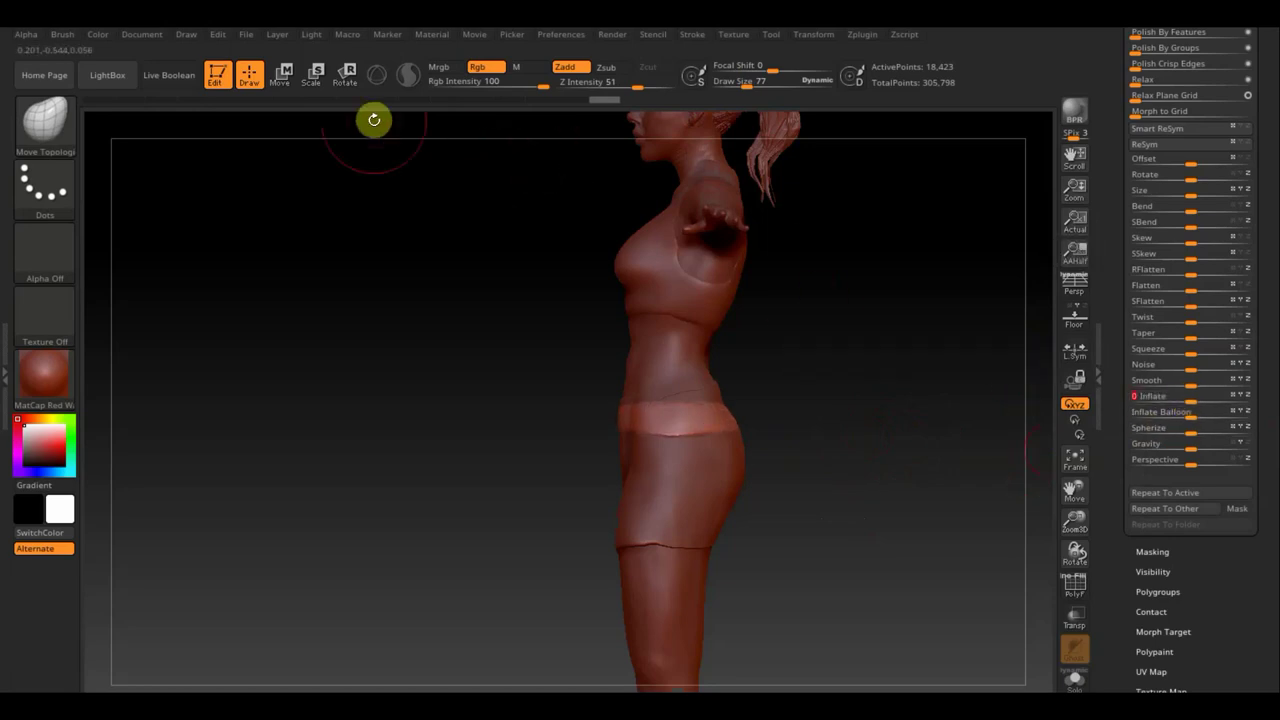
click(285, 80)
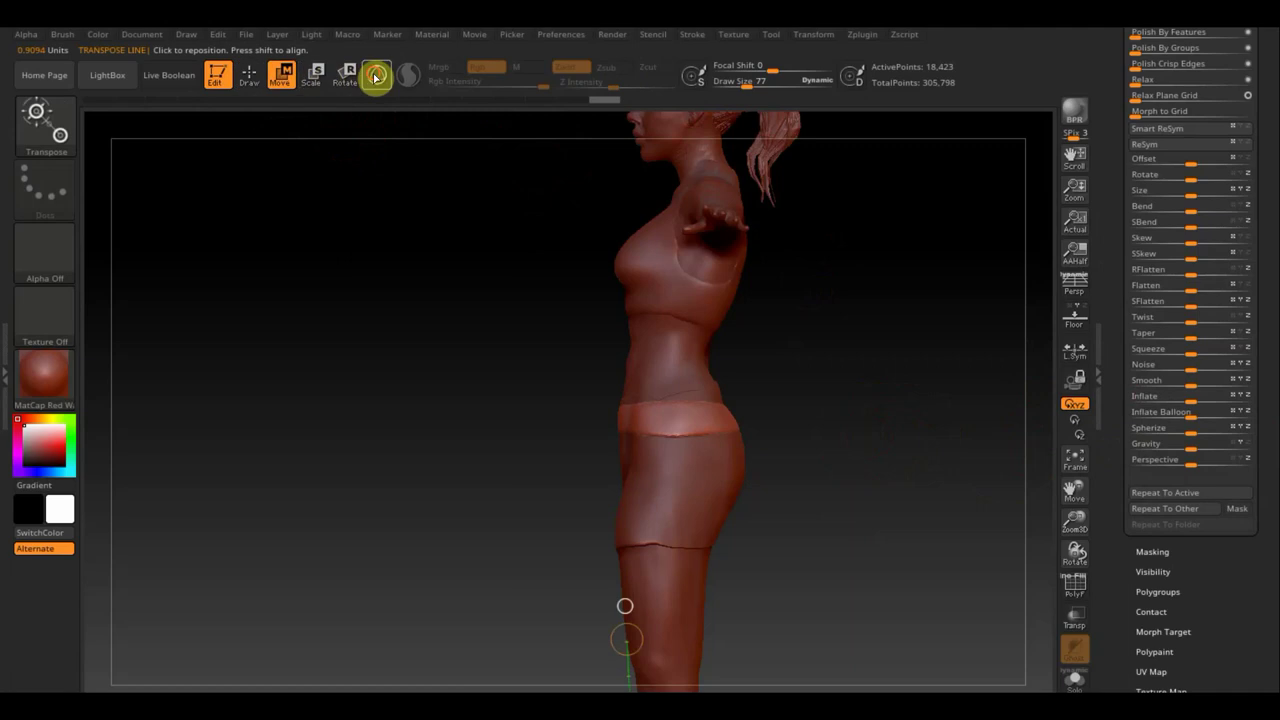
click(376, 76)
drag(708, 523, 755, 515)
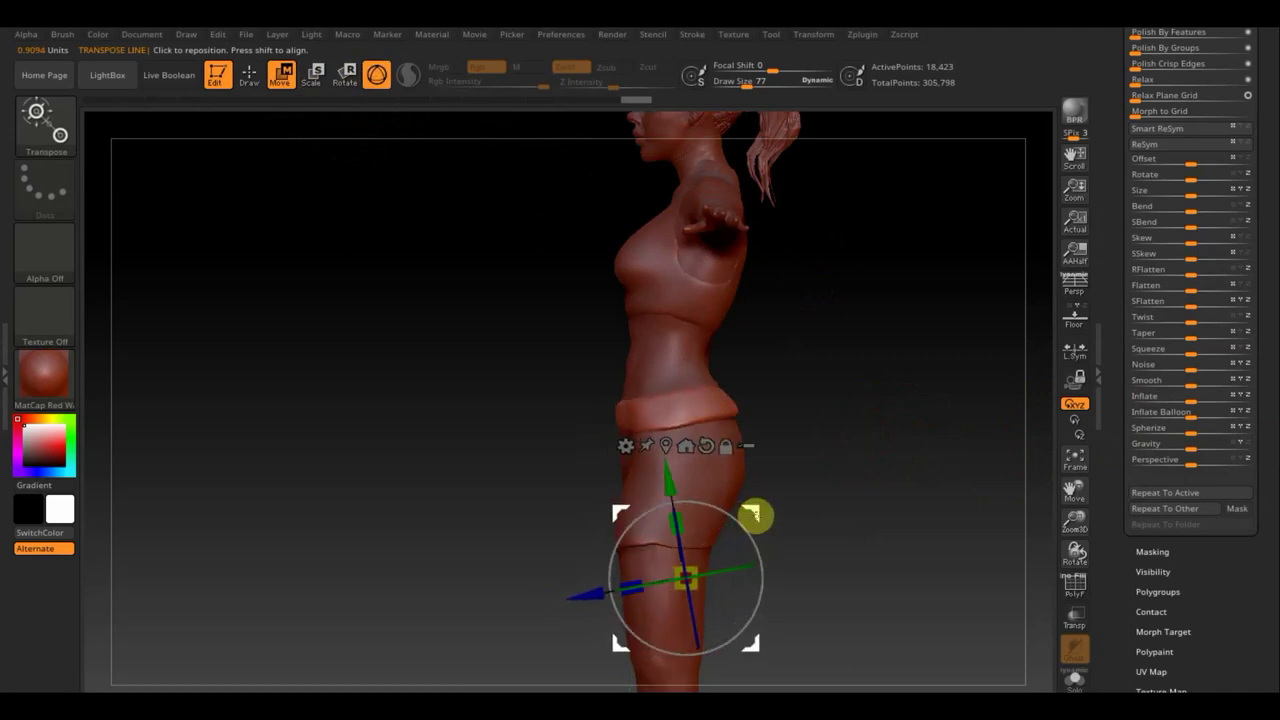
shift+drag(834, 466, 908, 466)
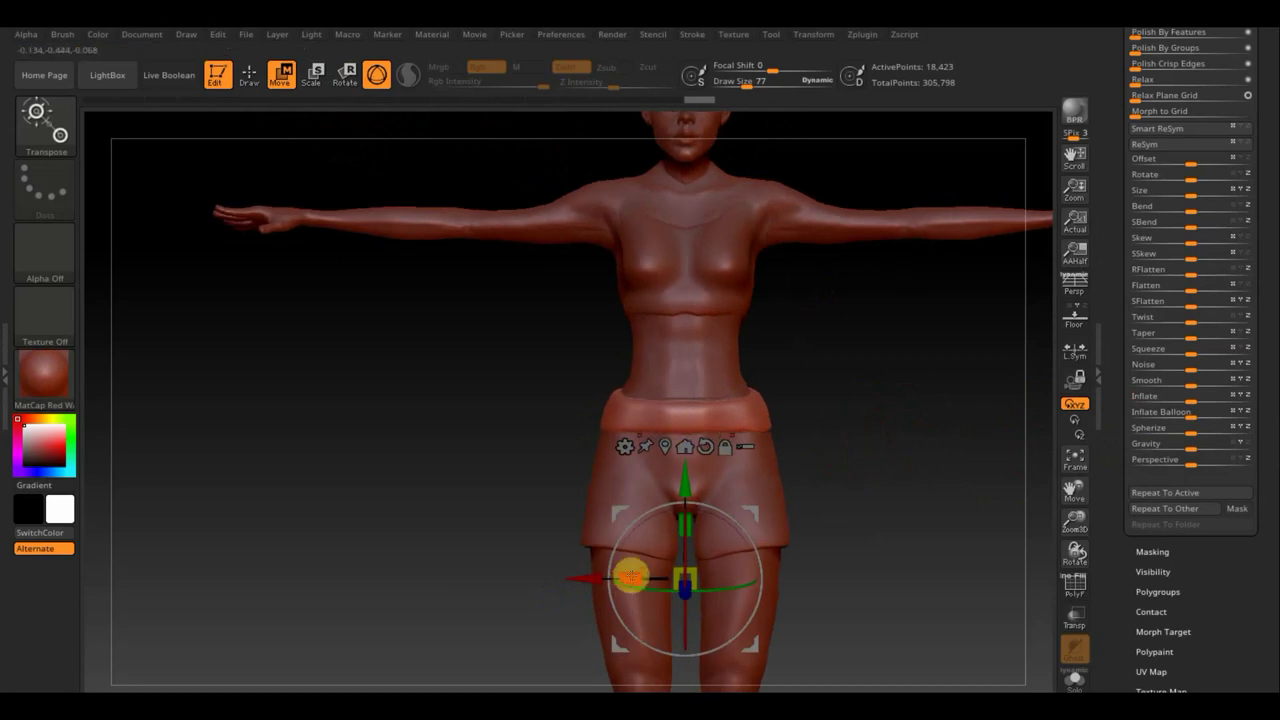
alt+drag(680, 486, 680, 481)
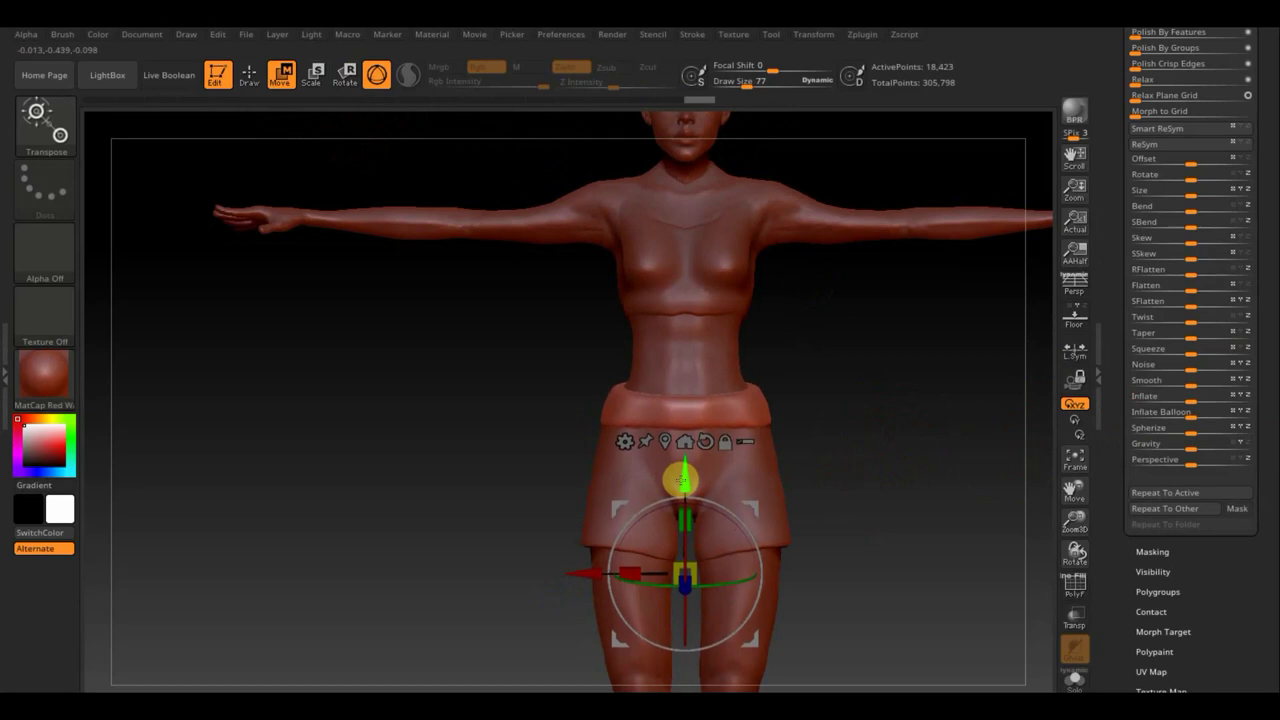
click(249, 78)
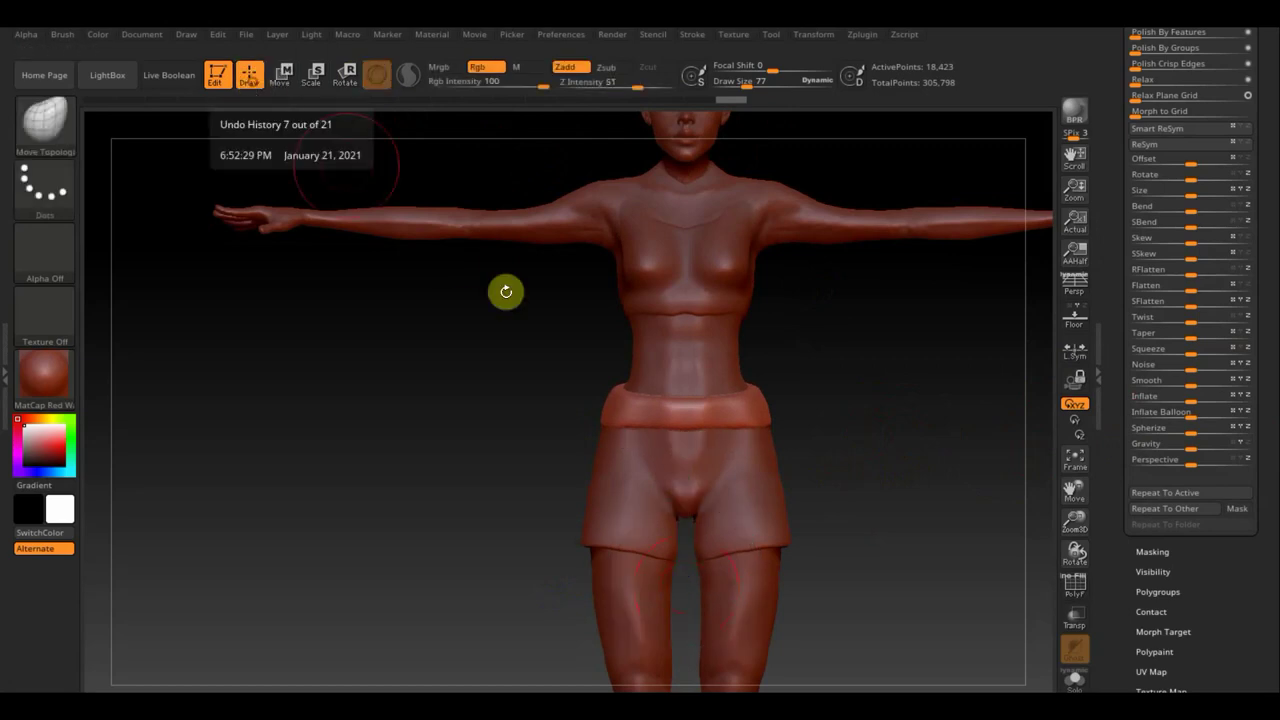
Step: Smooth the front of the waistband surface from a higher front angle
shift+drag(971, 577, 874, 523)
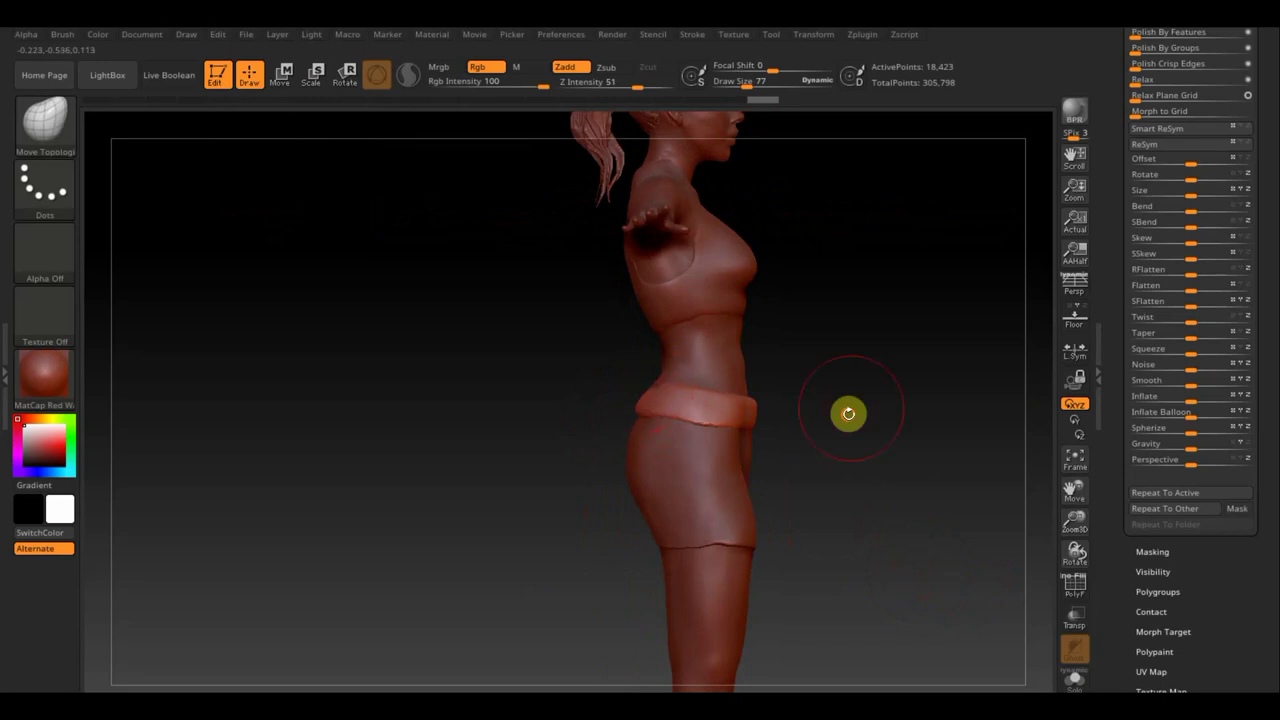
mouse_move(849, 414)
mouse_down()
mouse_move(908, 380)
mouse_move(774, 417)
mouse_up()
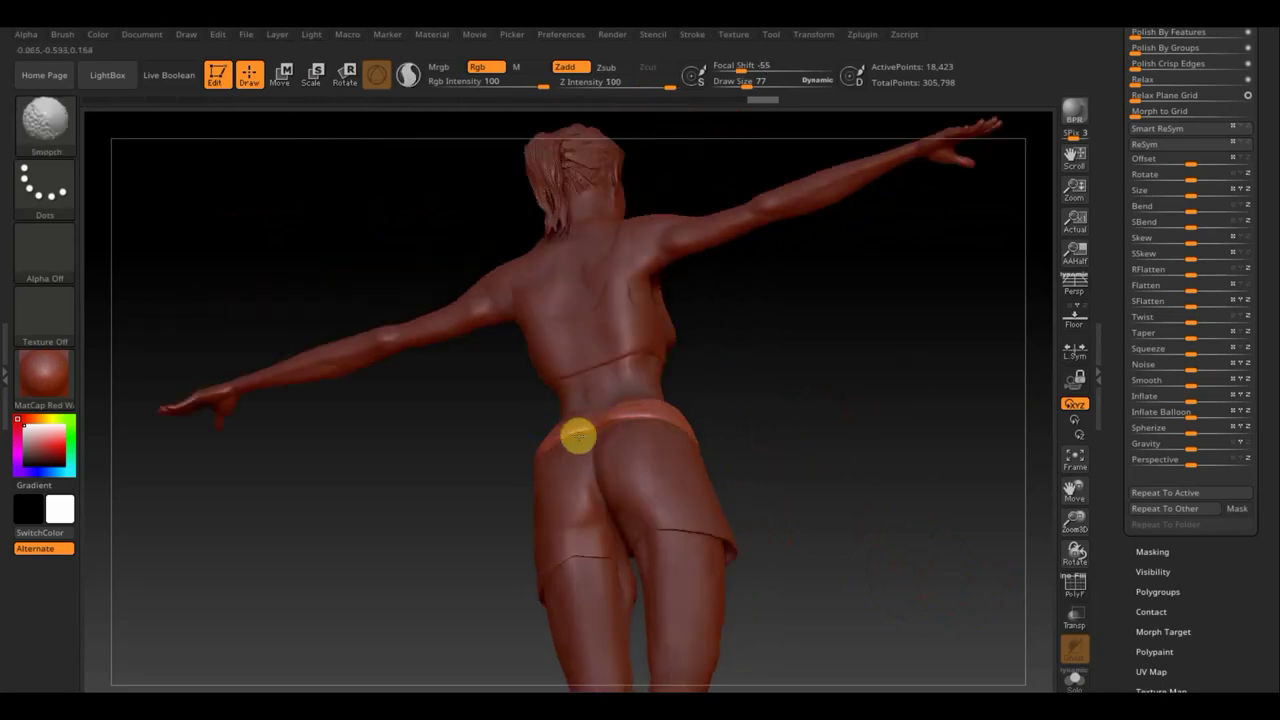
shift+drag(581, 435, 601, 426)
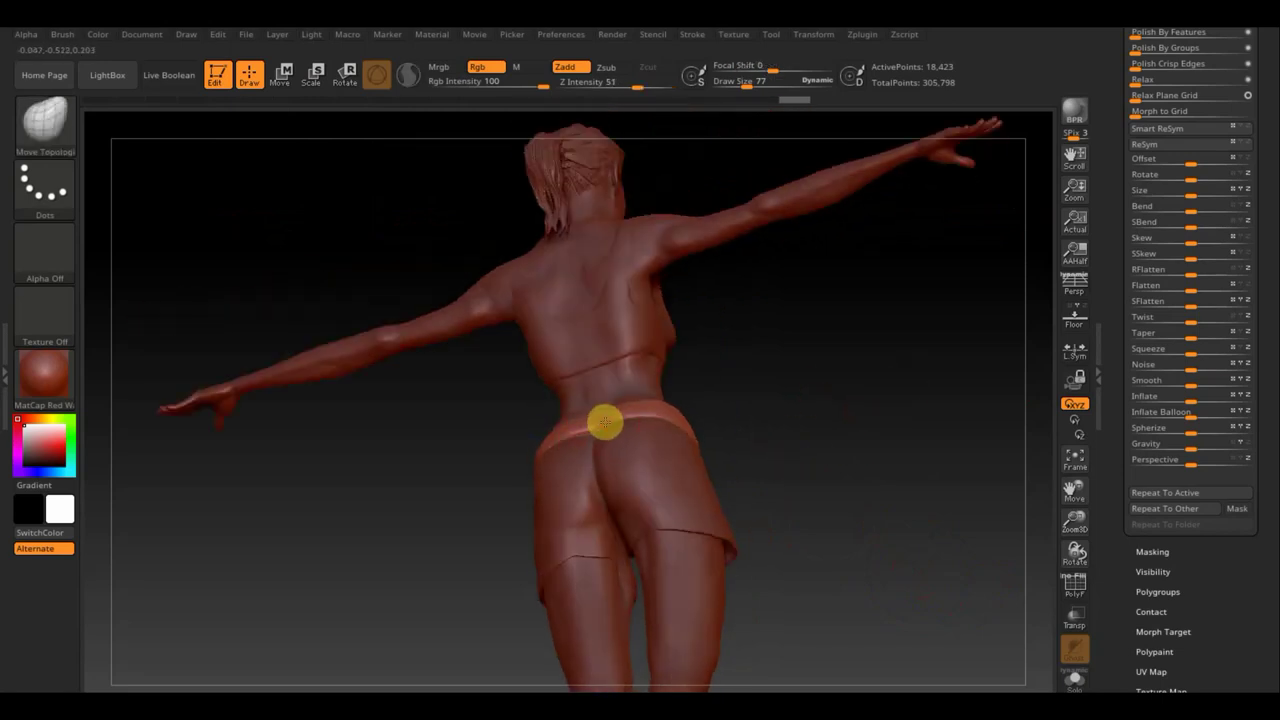
mouse_move(771, 443)
mouse_down()
mouse_move(729, 511)
mouse_move(625, 413)
mouse_up()
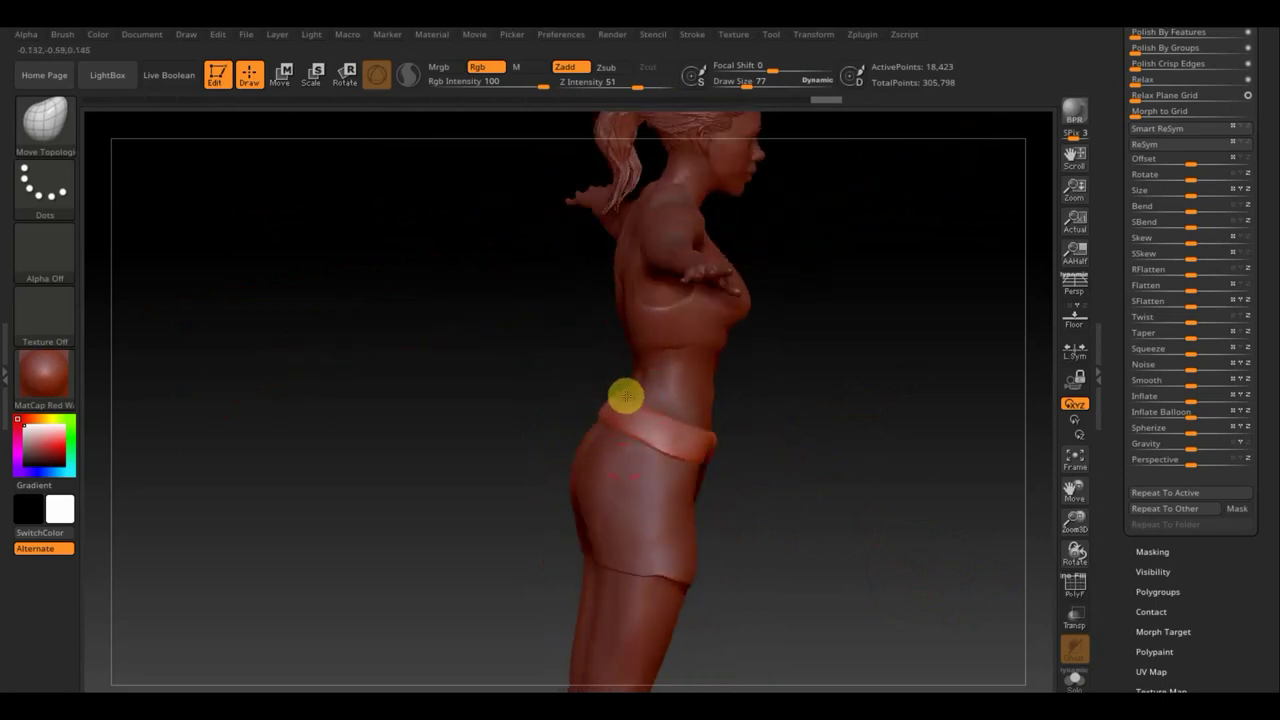
mouse_move(841, 487)
mouse_down()
mouse_move(791, 457)
mouse_move(816, 527)
mouse_move(743, 486)
mouse_up()
drag(826, 477, 749, 491)
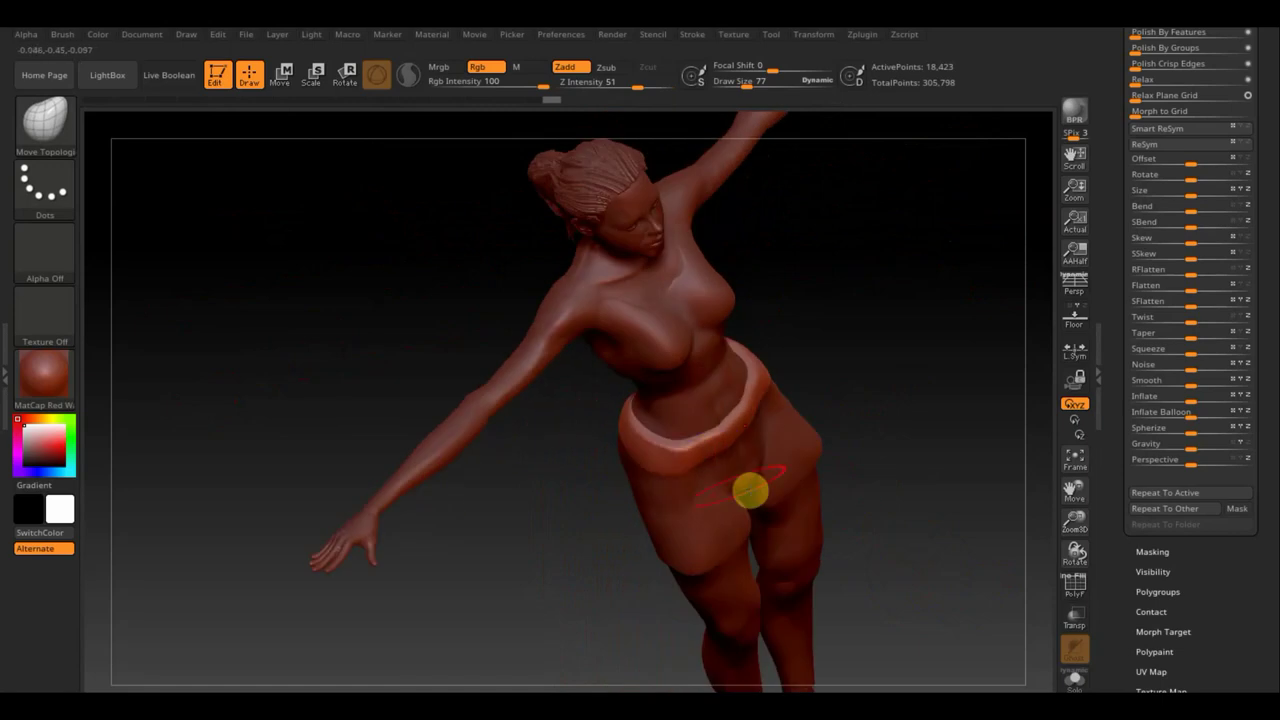
key(shift)
shift+drag(674, 459, 703, 451)
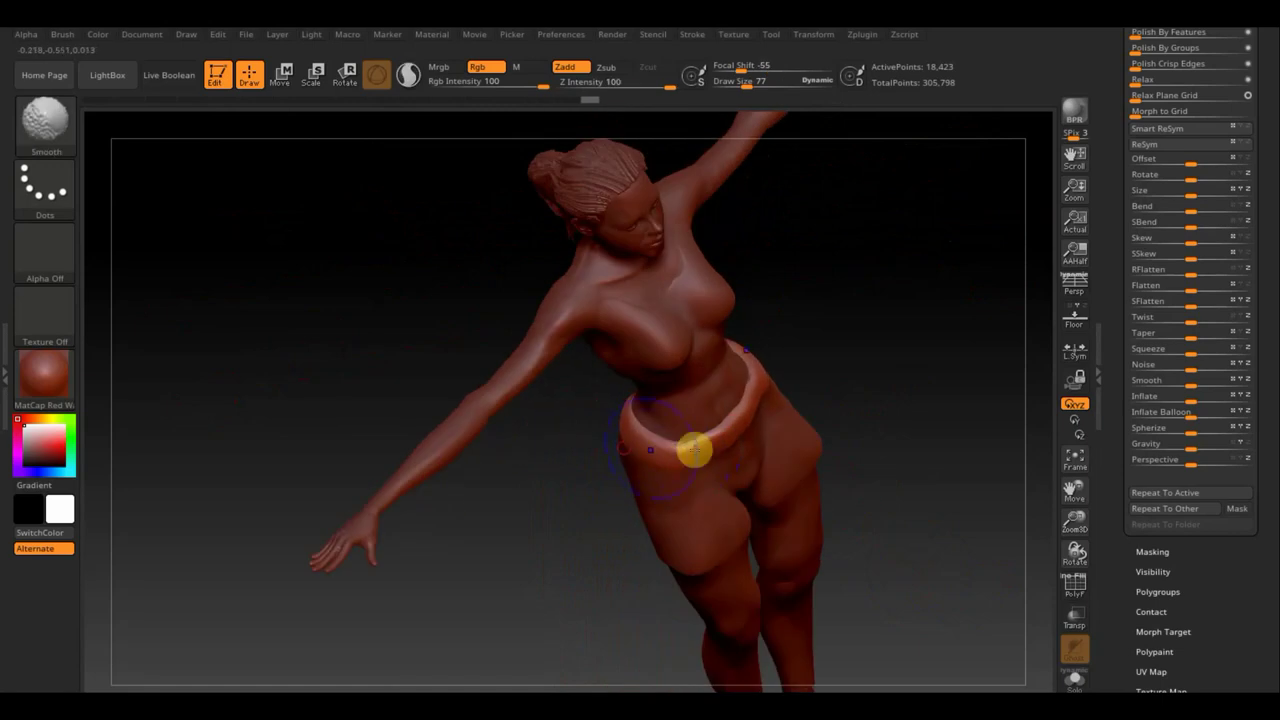
Step: Shrink the brush to Draw Size 39, nudge the waistband edge and smooth its top
mouse_move(803, 399)
ctrl+right_down()
mouse_move(820, 449)
mouse_move(829, 349)
ctrl+right_up()
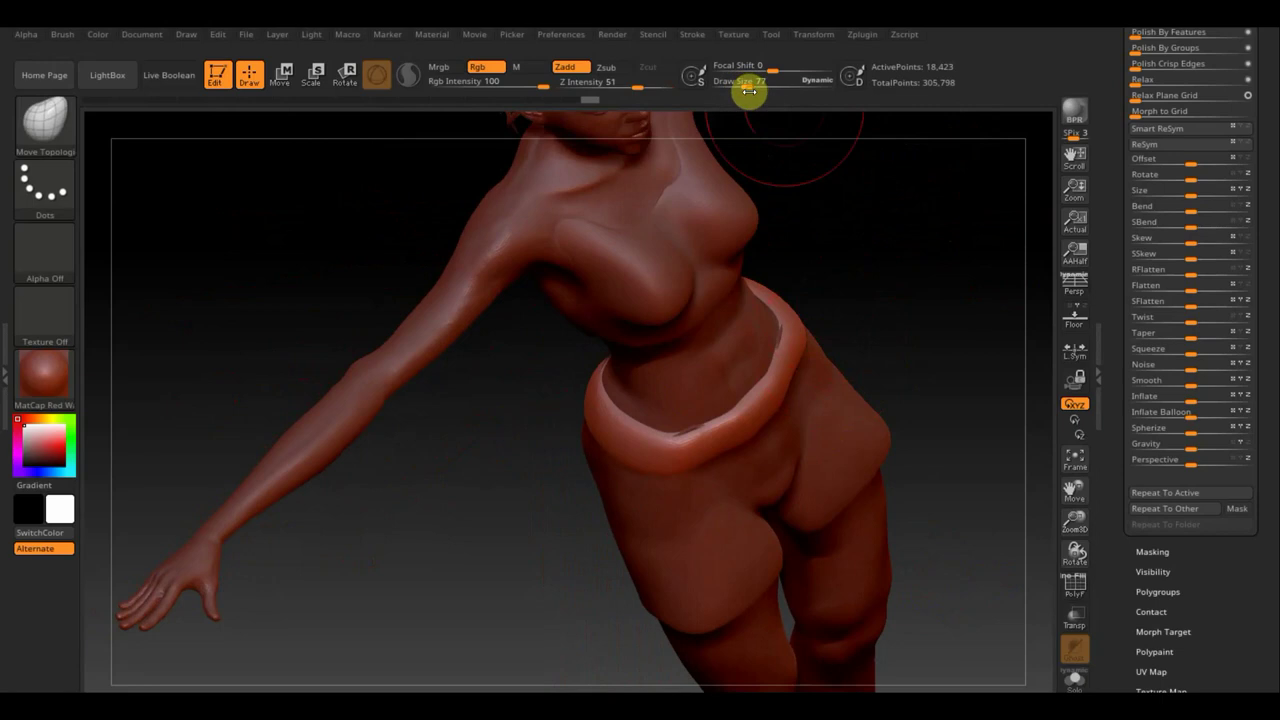
drag(738, 93, 735, 87)
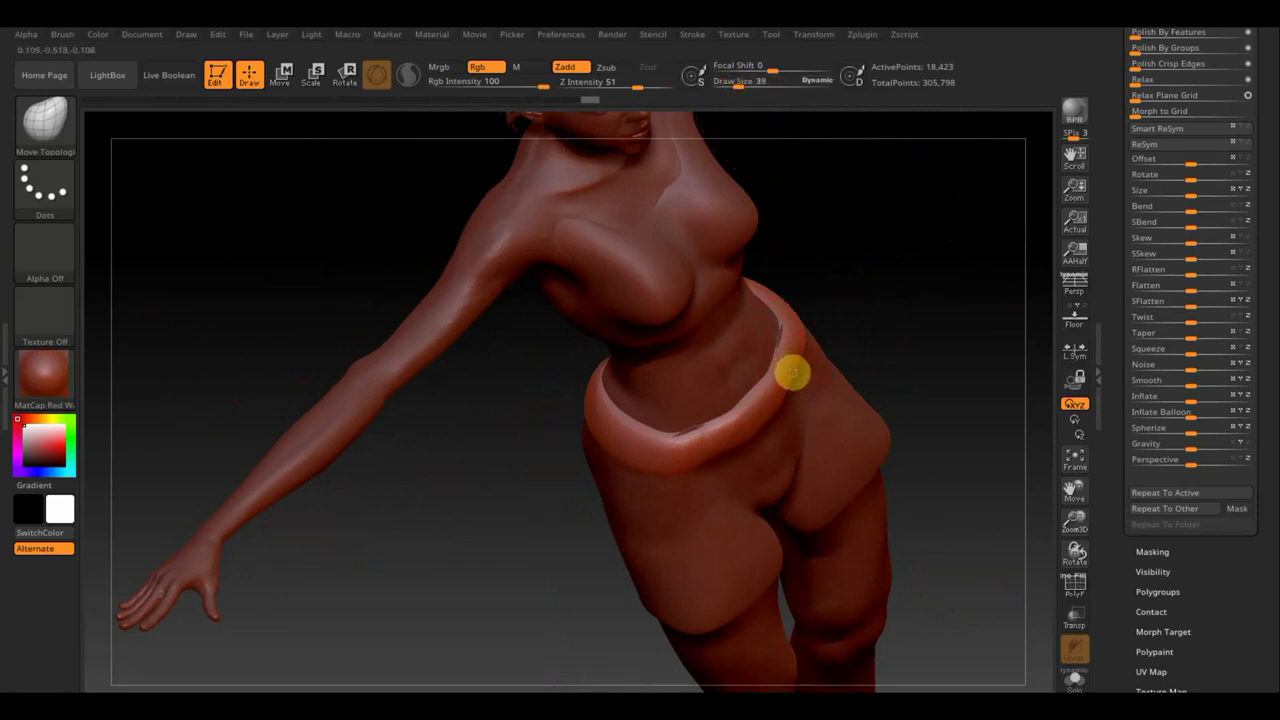
drag(791, 373, 669, 463)
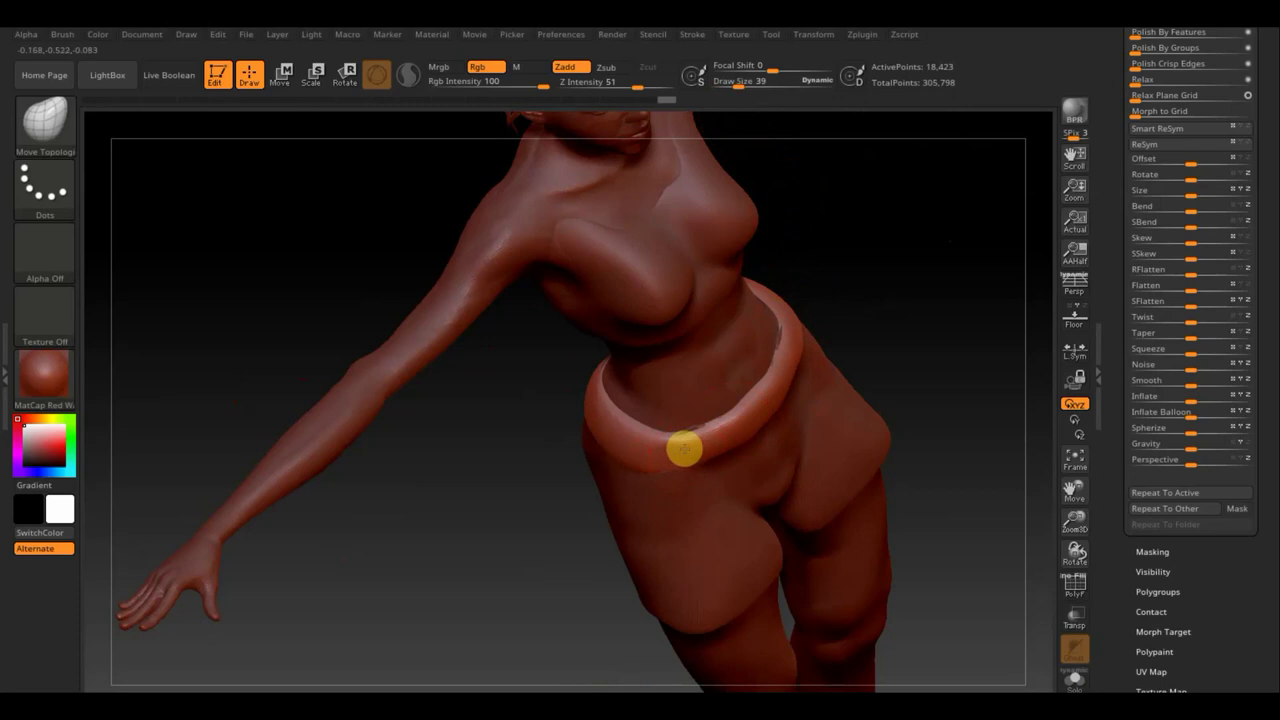
drag(628, 457, 668, 456)
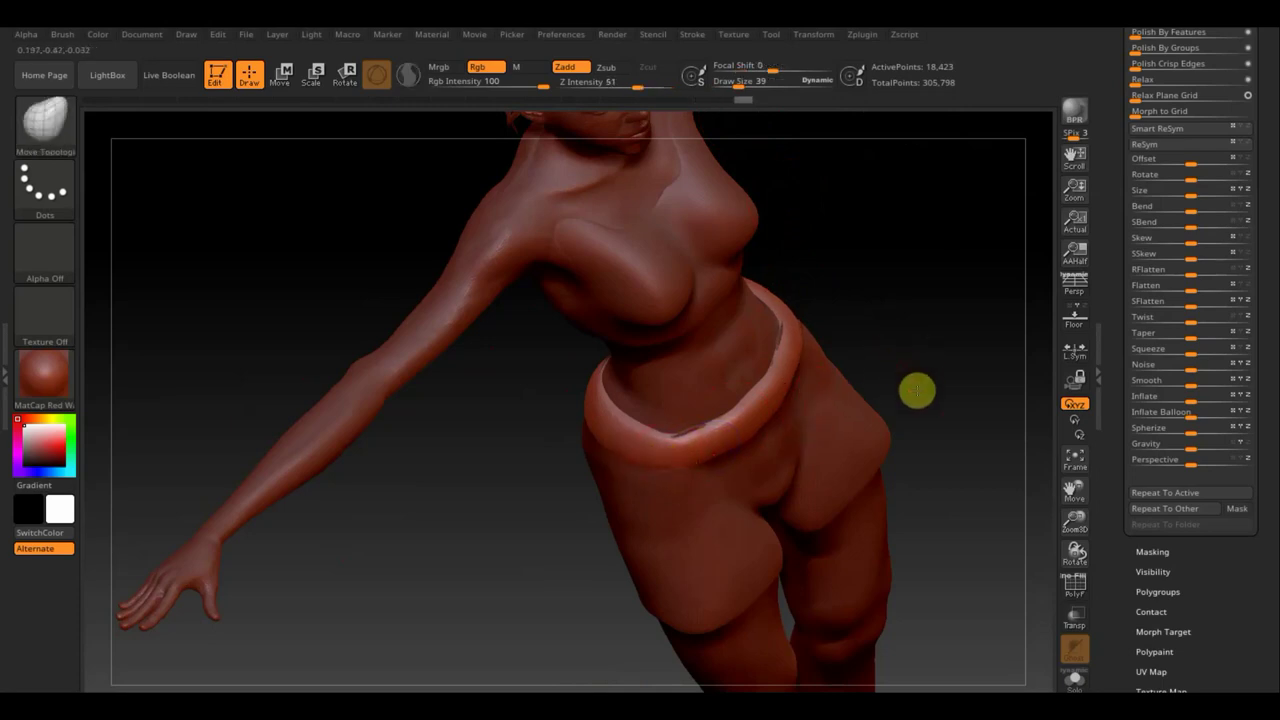
mouse_move(914, 389)
mouse_down()
mouse_move(917, 400)
mouse_move(768, 412)
mouse_up()
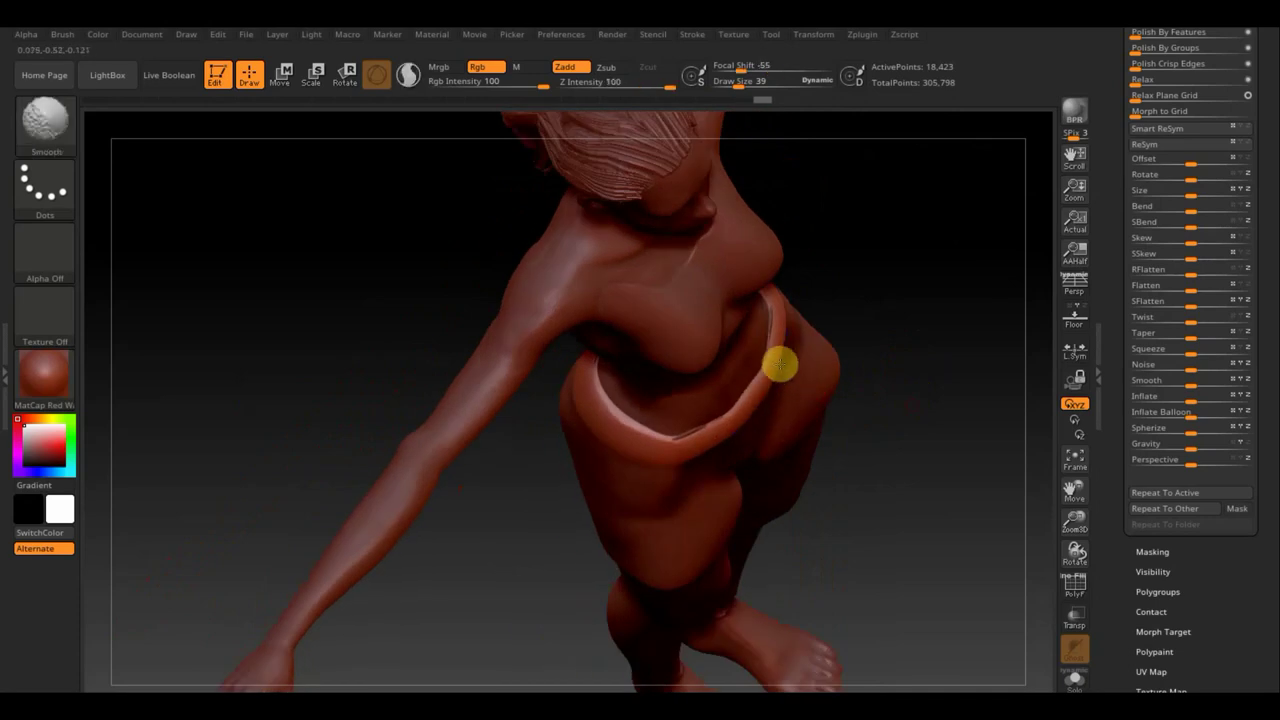
right_drag(749, 423, 804, 332)
key(shift)
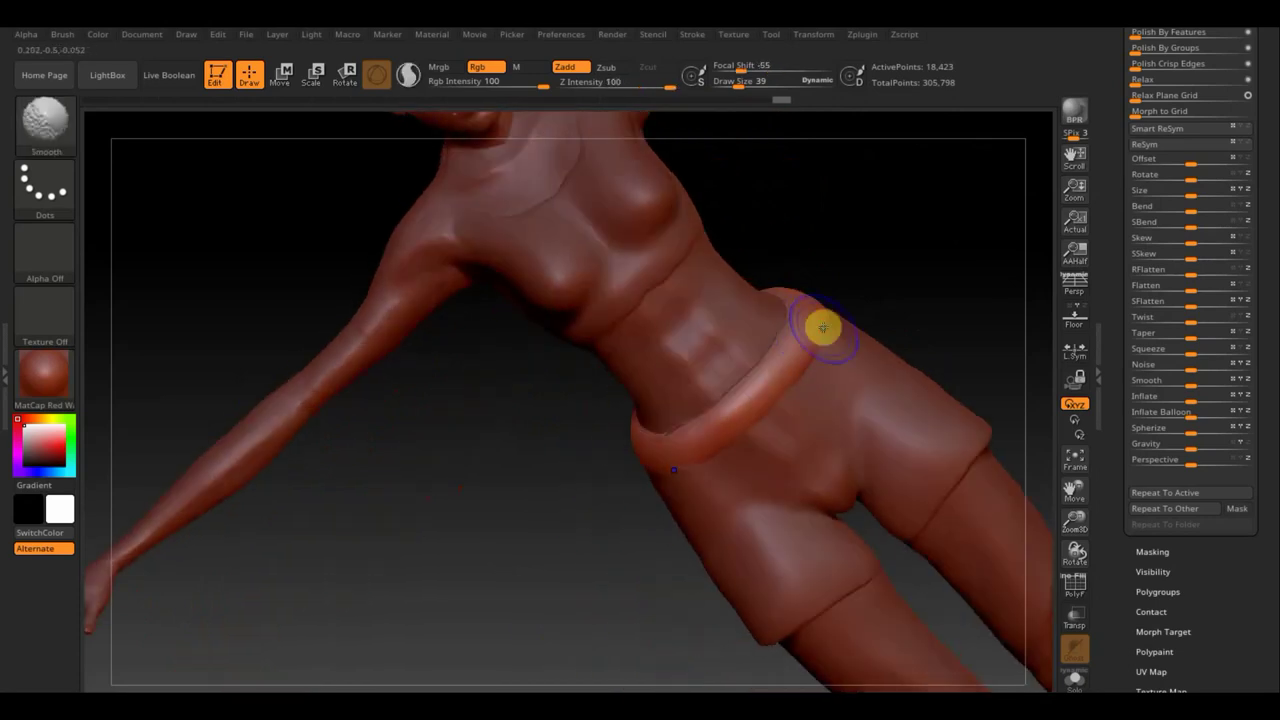
shift+drag(829, 301, 736, 417)
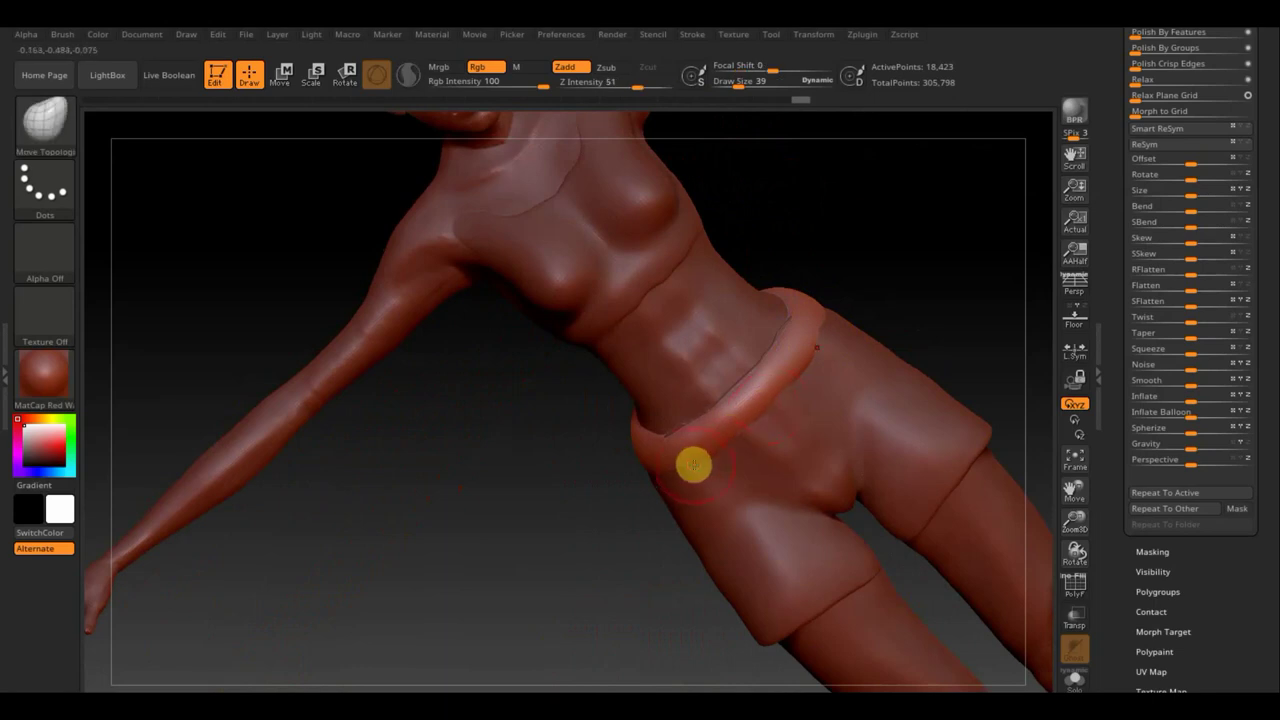
Step: Smooth the waistband across the lower back and pull the front edge into line
mouse_move(820, 360)
mouse_down()
mouse_move(957, 226)
mouse_move(894, 320)
mouse_move(640, 412)
mouse_up()
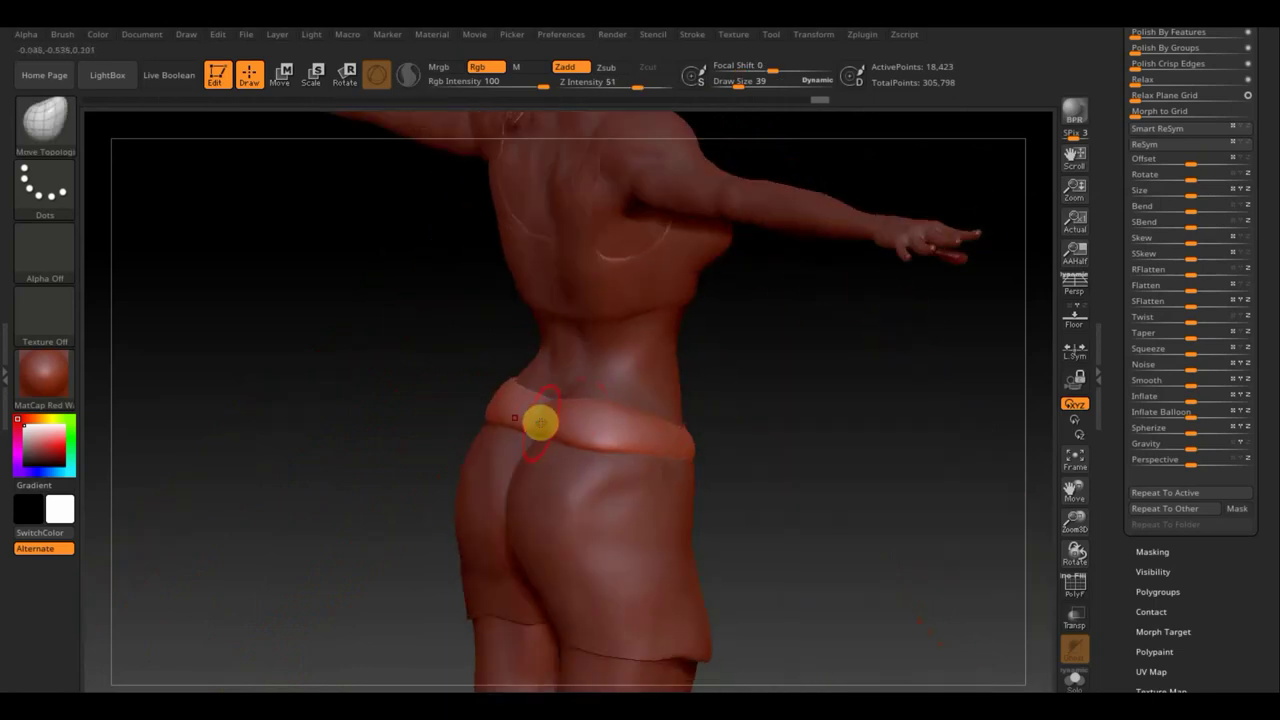
key(shift)
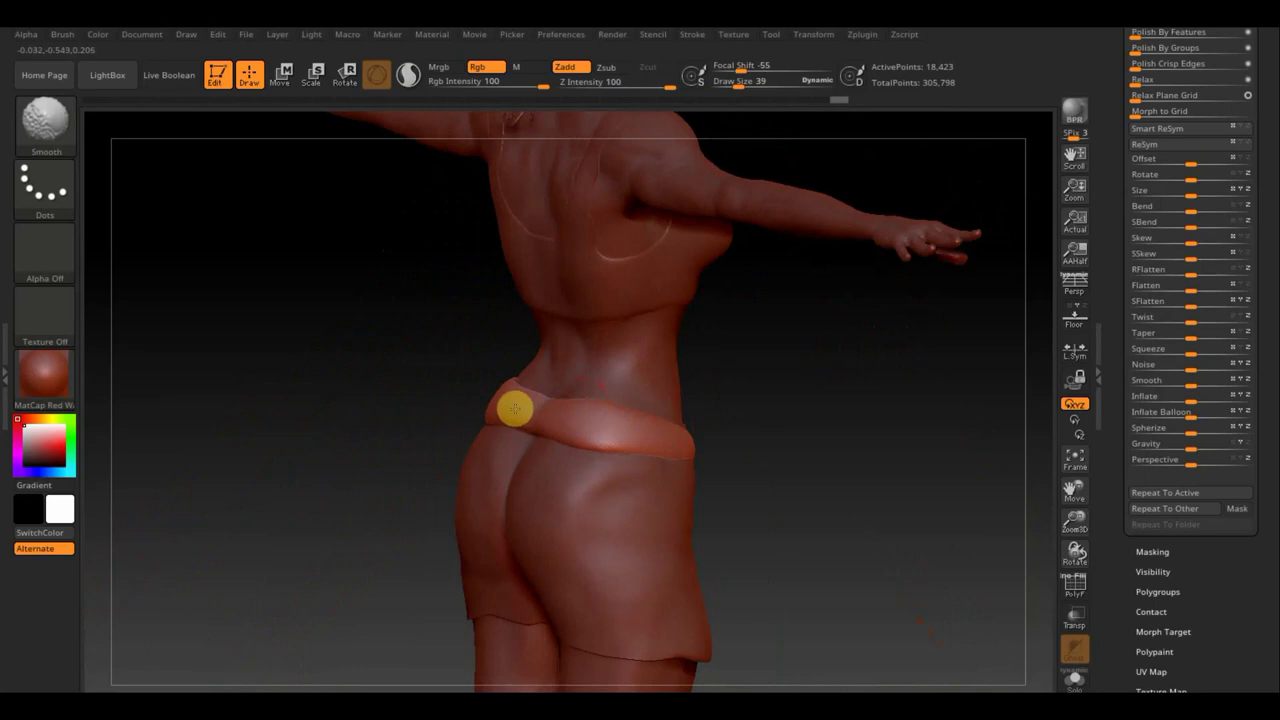
key(shift)
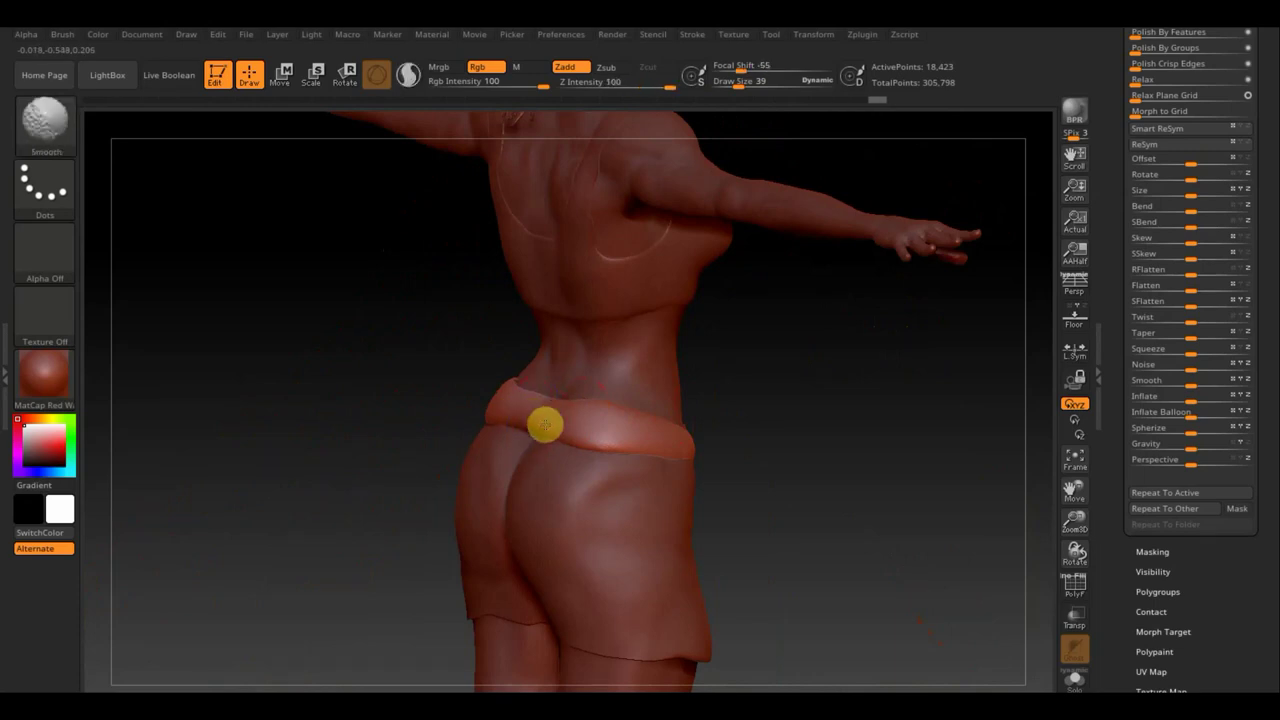
drag(768, 446, 744, 449)
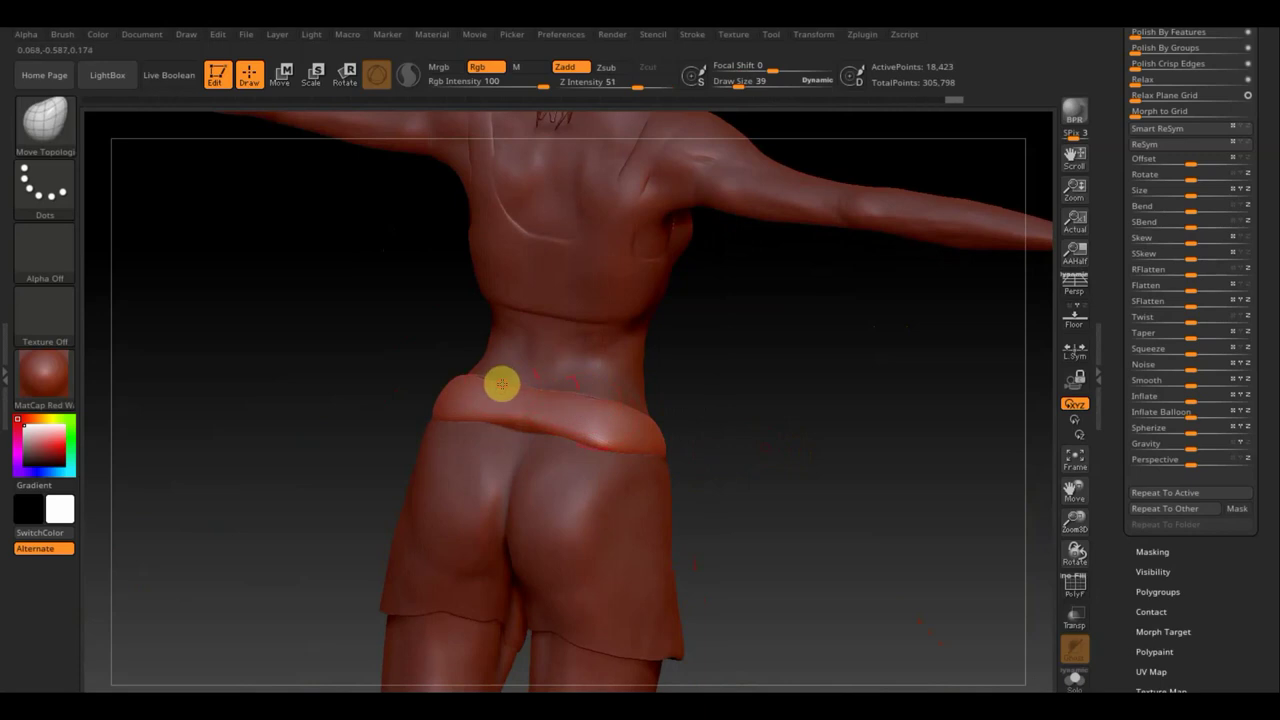
drag(706, 466, 527, 417)
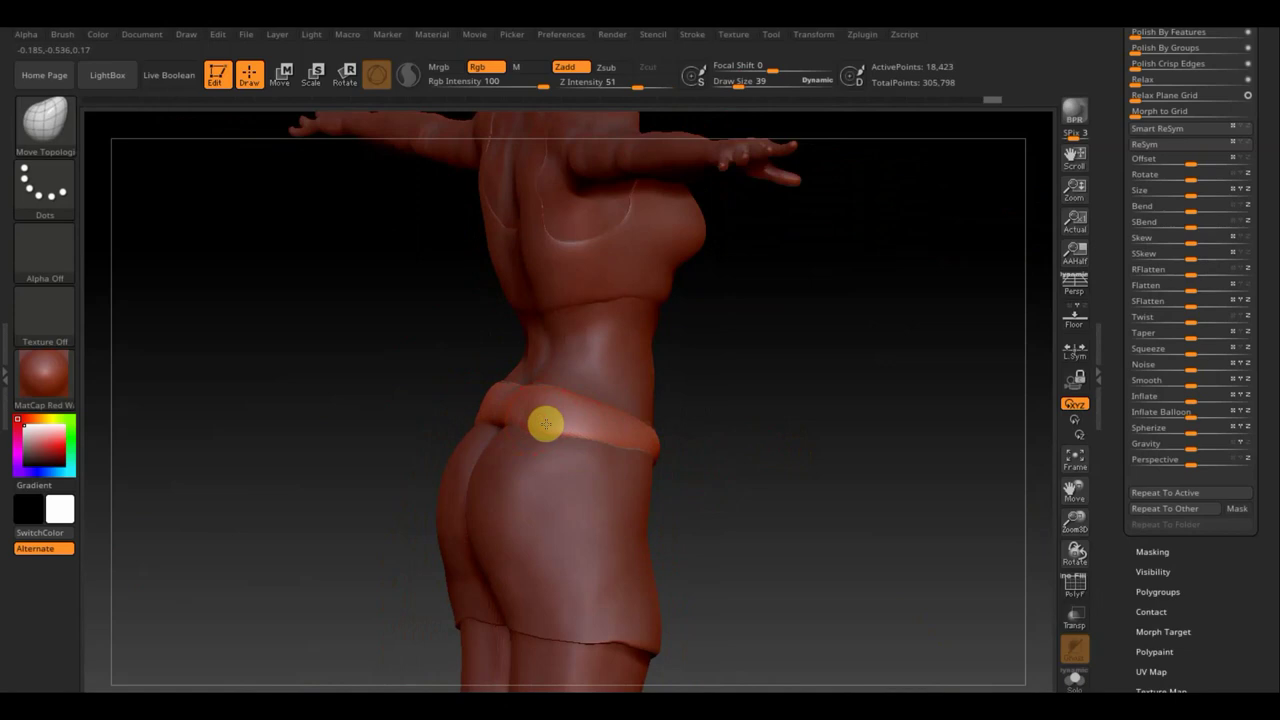
mouse_move(757, 451)
mouse_down()
mouse_move(820, 411)
mouse_move(477, 423)
mouse_up()
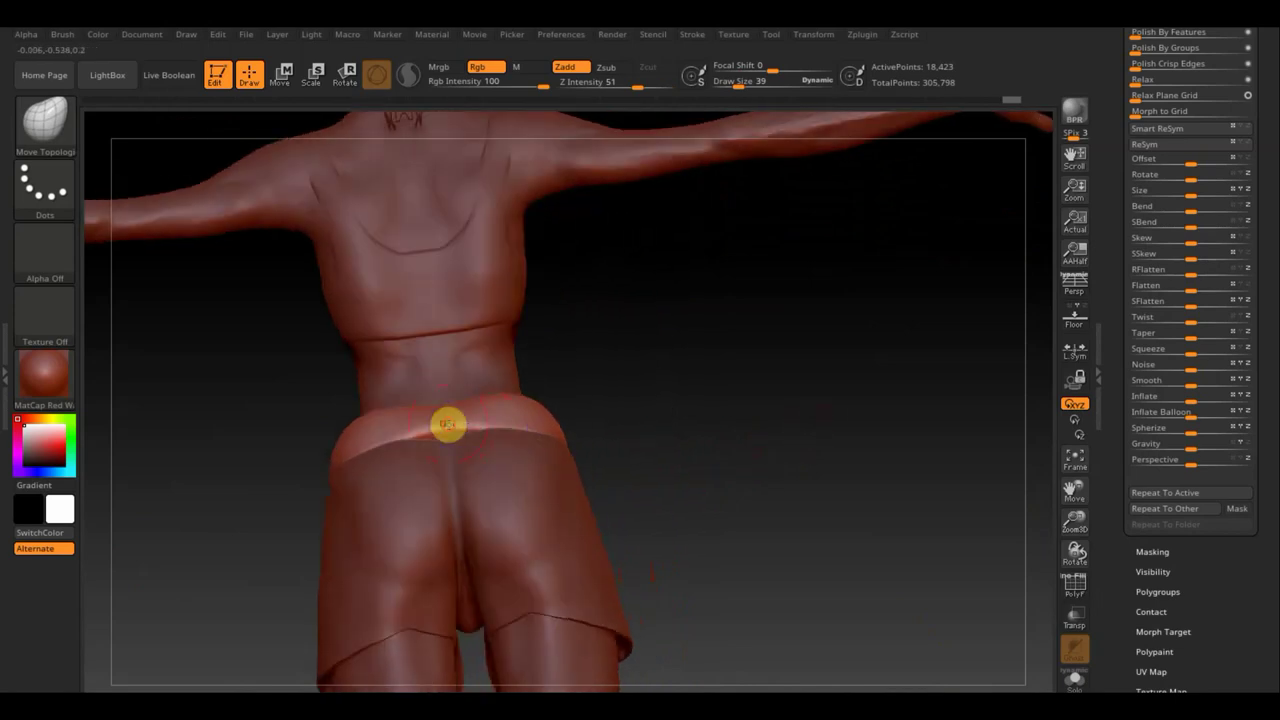
key(shift)
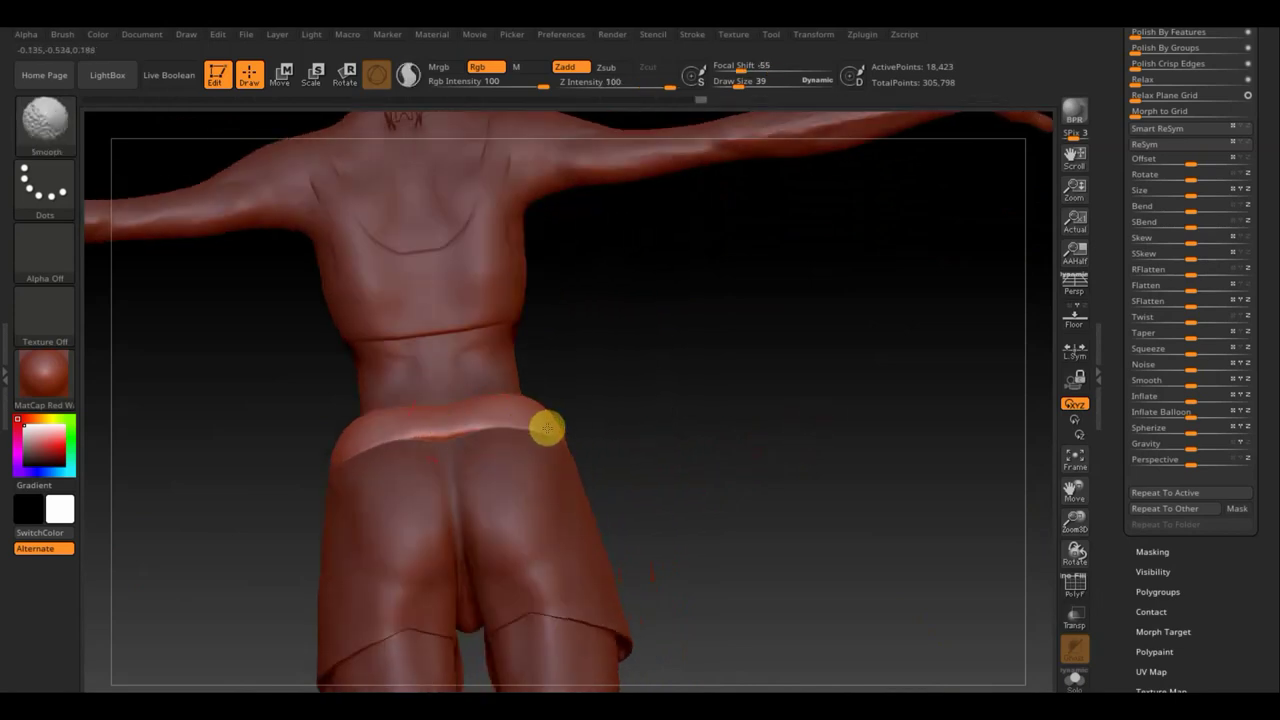
drag(640, 463, 686, 474)
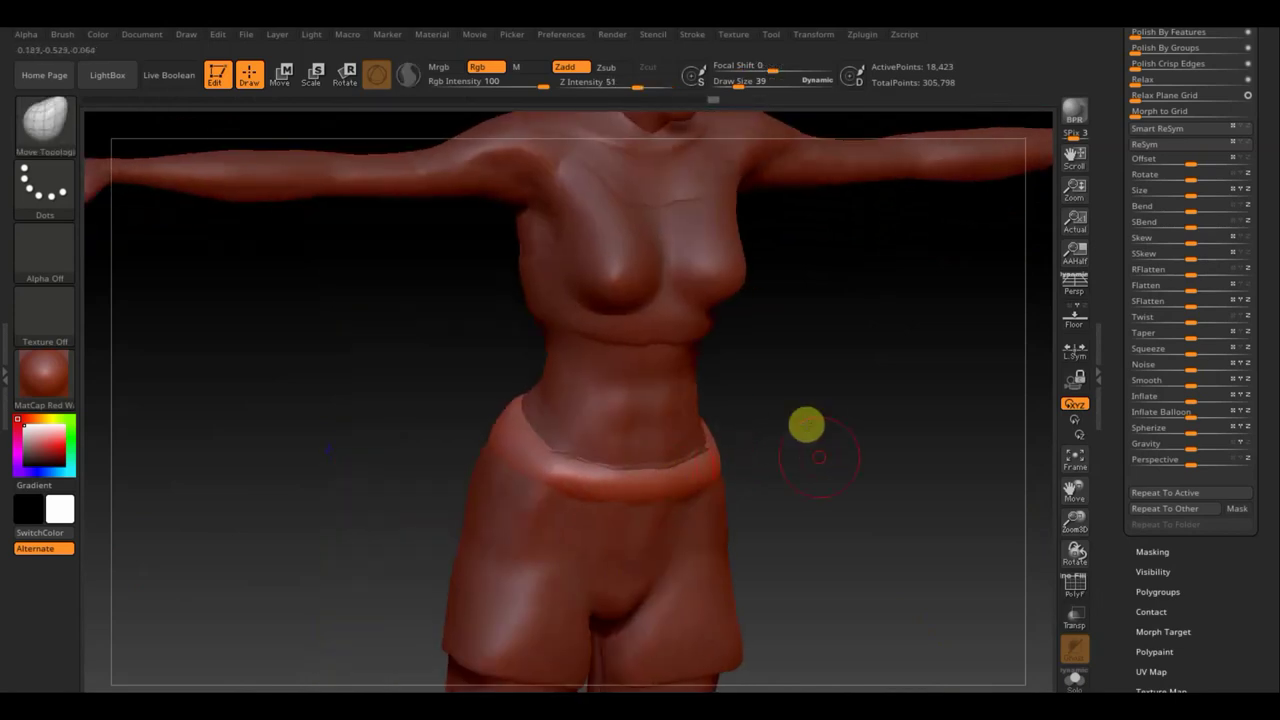
mouse_move(806, 425)
mouse_down()
mouse_move(797, 391)
mouse_move(700, 411)
mouse_move(811, 437)
mouse_up()
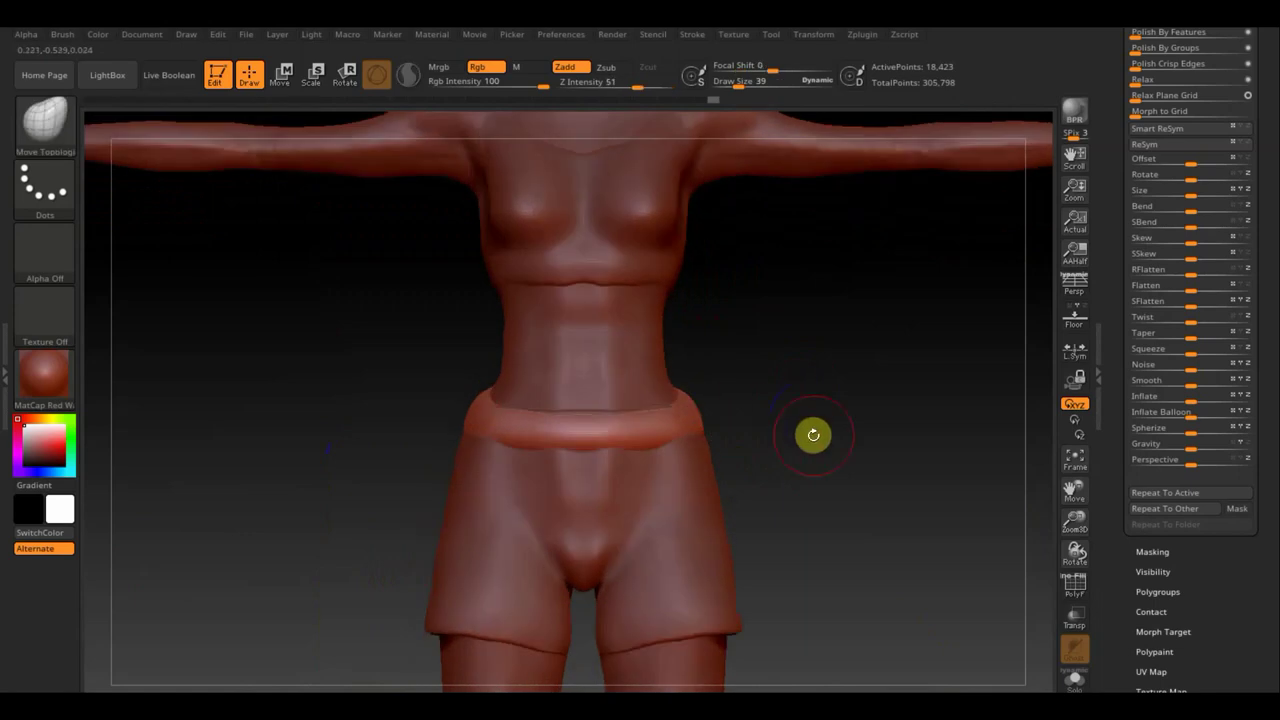
drag(651, 439, 514, 440)
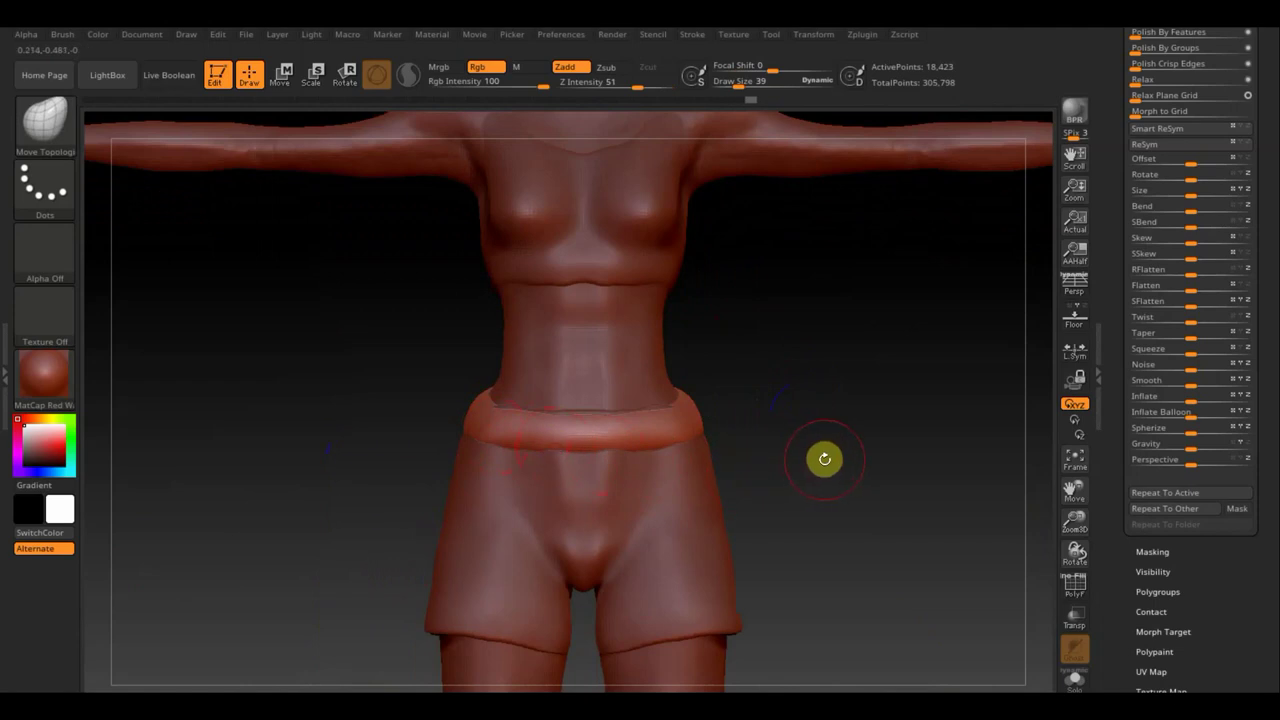
Step: Make Extract3 active and smooth the top edge of the shorts
key(n)
click(709, 505)
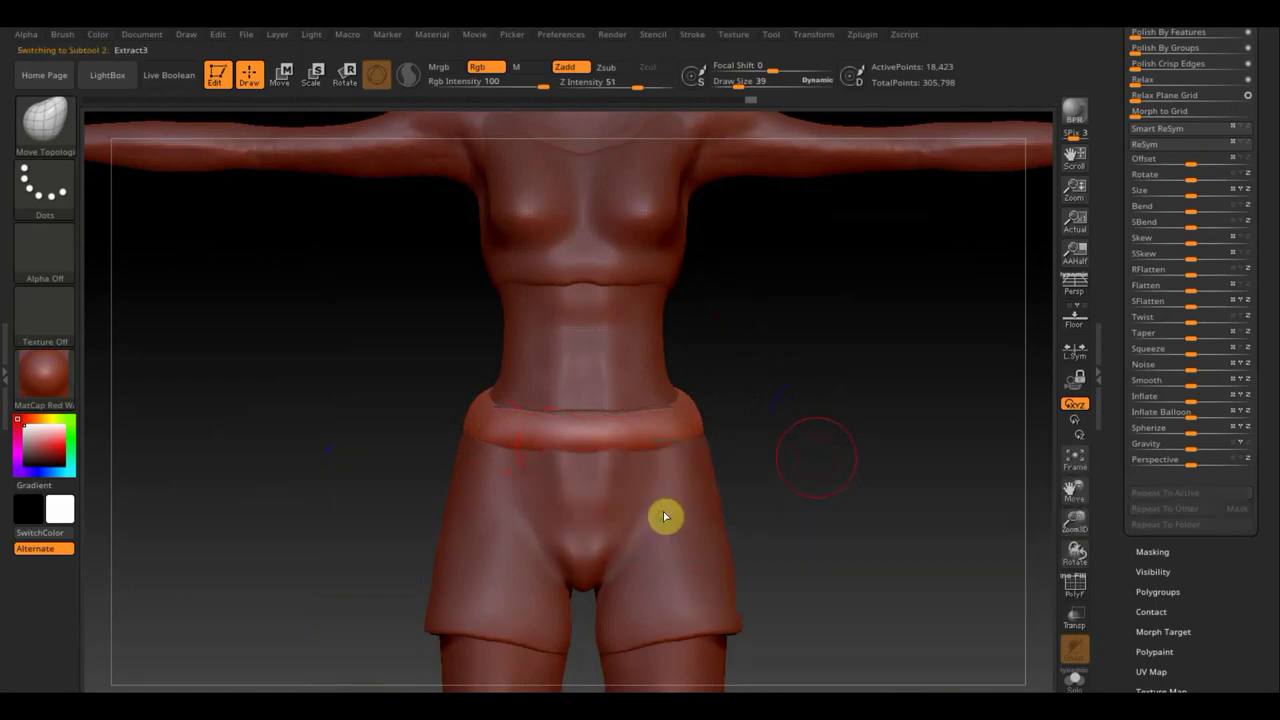
key(shift)
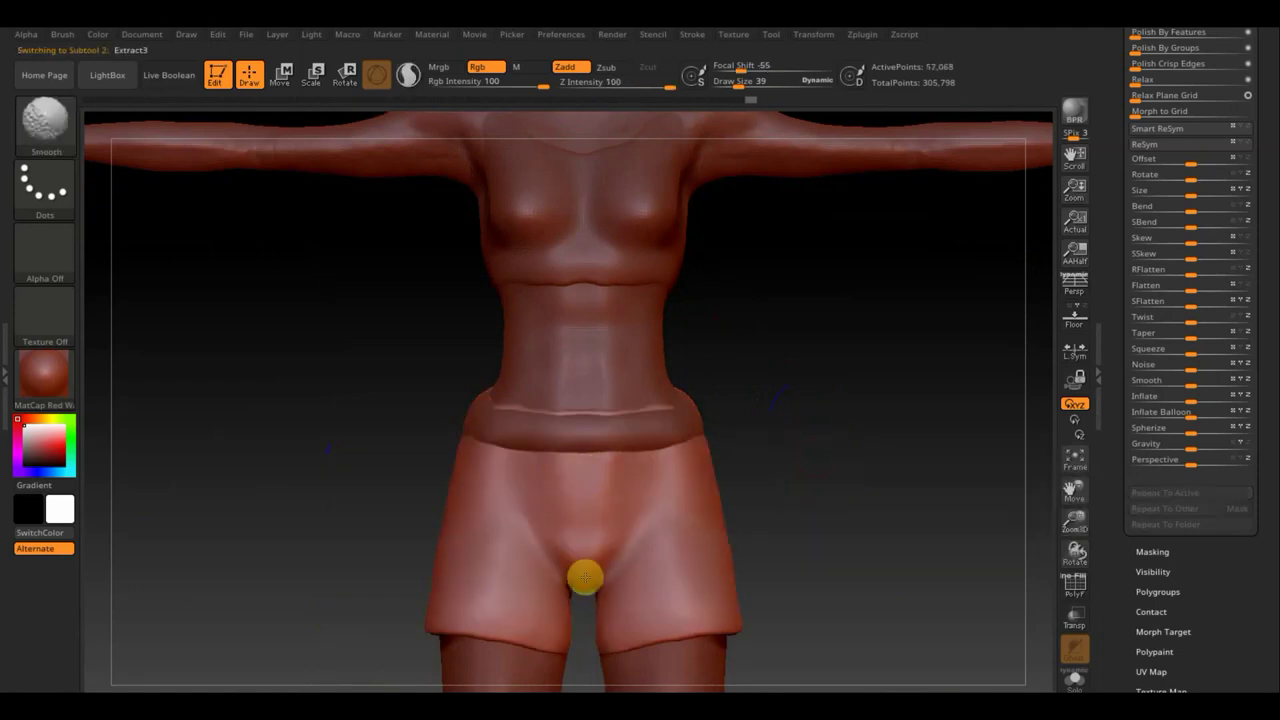
key(shift)
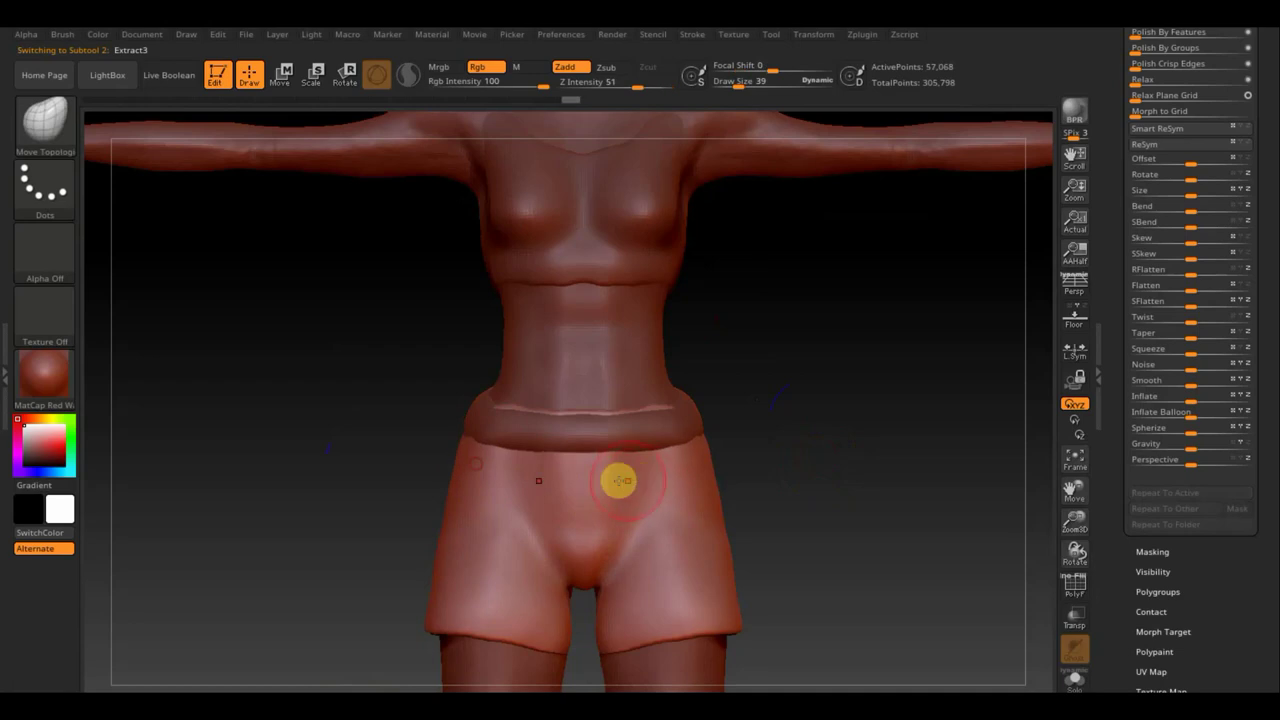
shift+drag(665, 408, 589, 417)
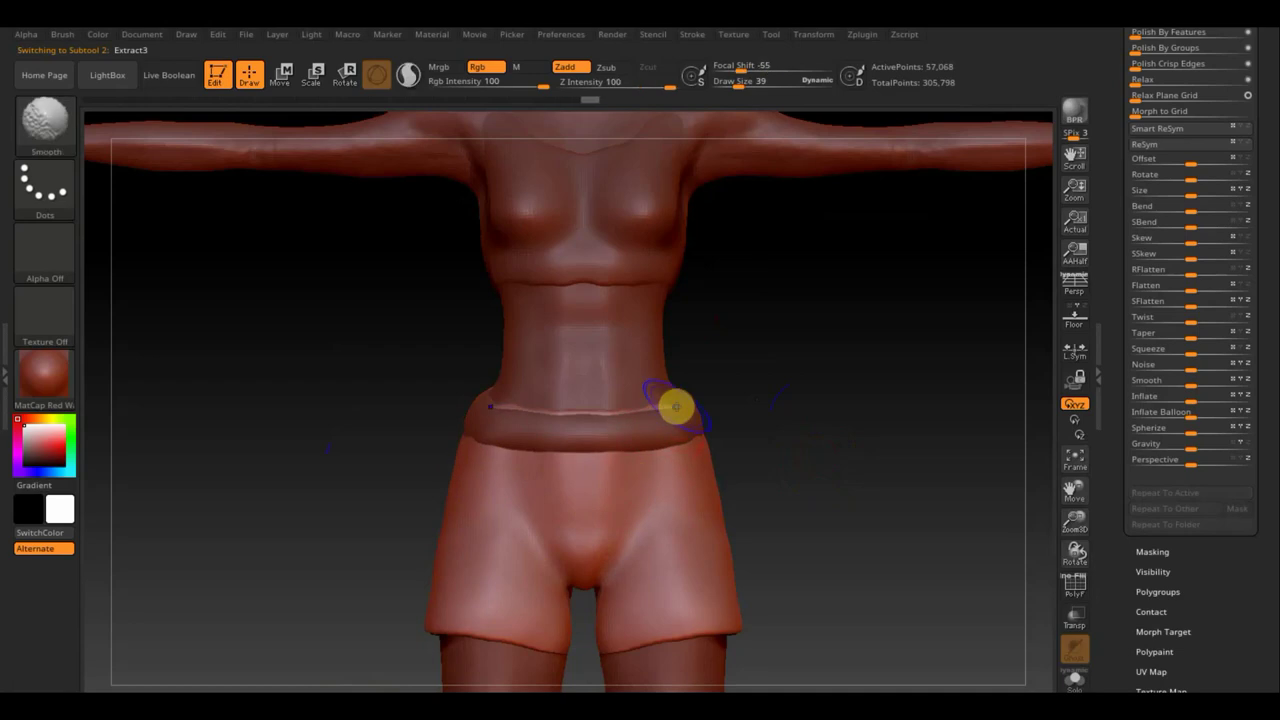
Step: Orbit the shorts to check them from back, side and front
mouse_move(782, 430)
mouse_down()
mouse_move(706, 451)
mouse_move(757, 386)
mouse_up()
mouse_move(892, 362)
mouse_down()
mouse_move(863, 363)
mouse_move(931, 343)
mouse_move(940, 487)
mouse_move(697, 397)
mouse_up()
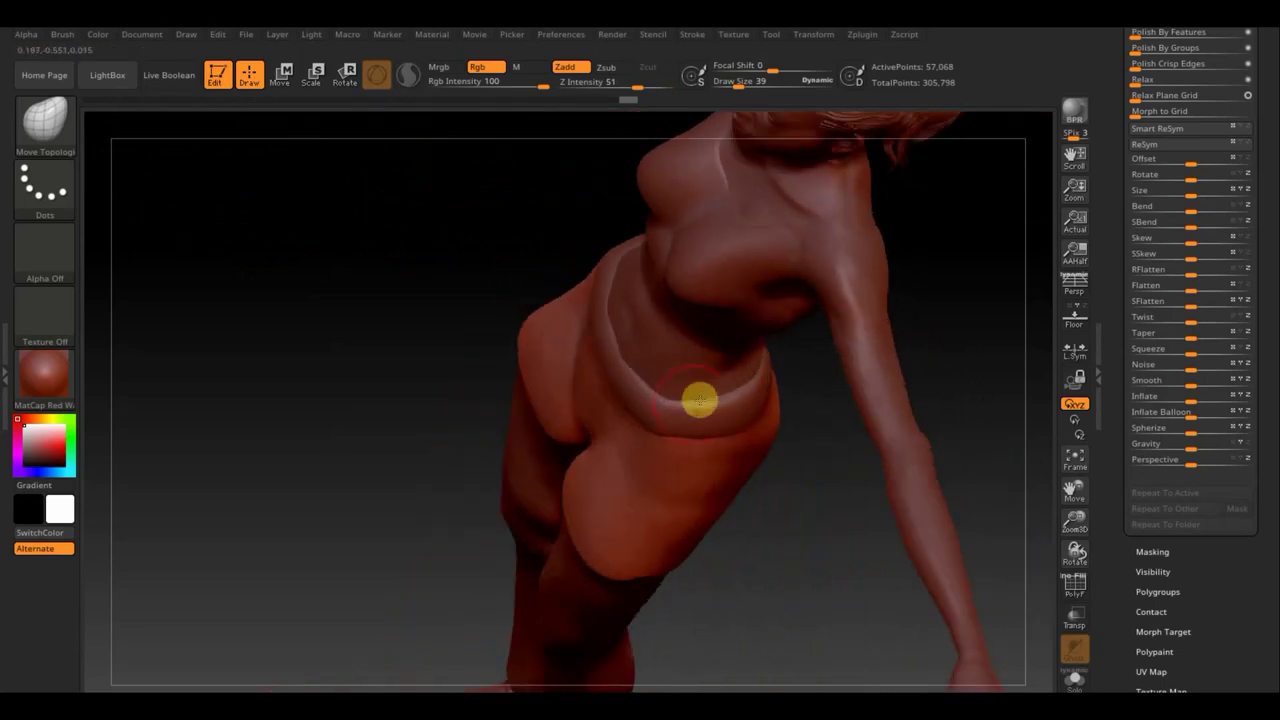
mouse_move(794, 531)
mouse_down()
mouse_move(837, 449)
mouse_move(854, 501)
mouse_move(878, 480)
mouse_move(860, 391)
mouse_move(909, 523)
mouse_move(829, 523)
mouse_move(802, 463)
mouse_move(791, 471)
mouse_move(800, 503)
mouse_move(763, 451)
mouse_move(764, 436)
mouse_move(843, 446)
mouse_up()
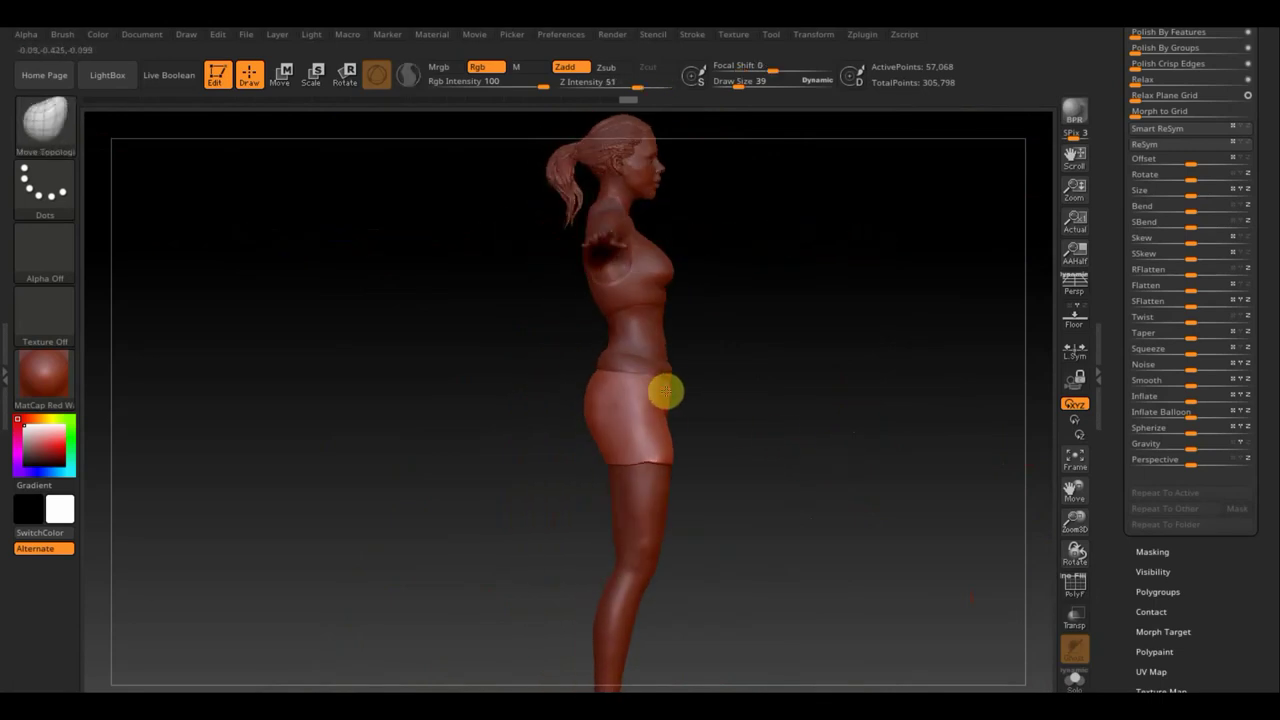
drag(780, 434, 860, 437)
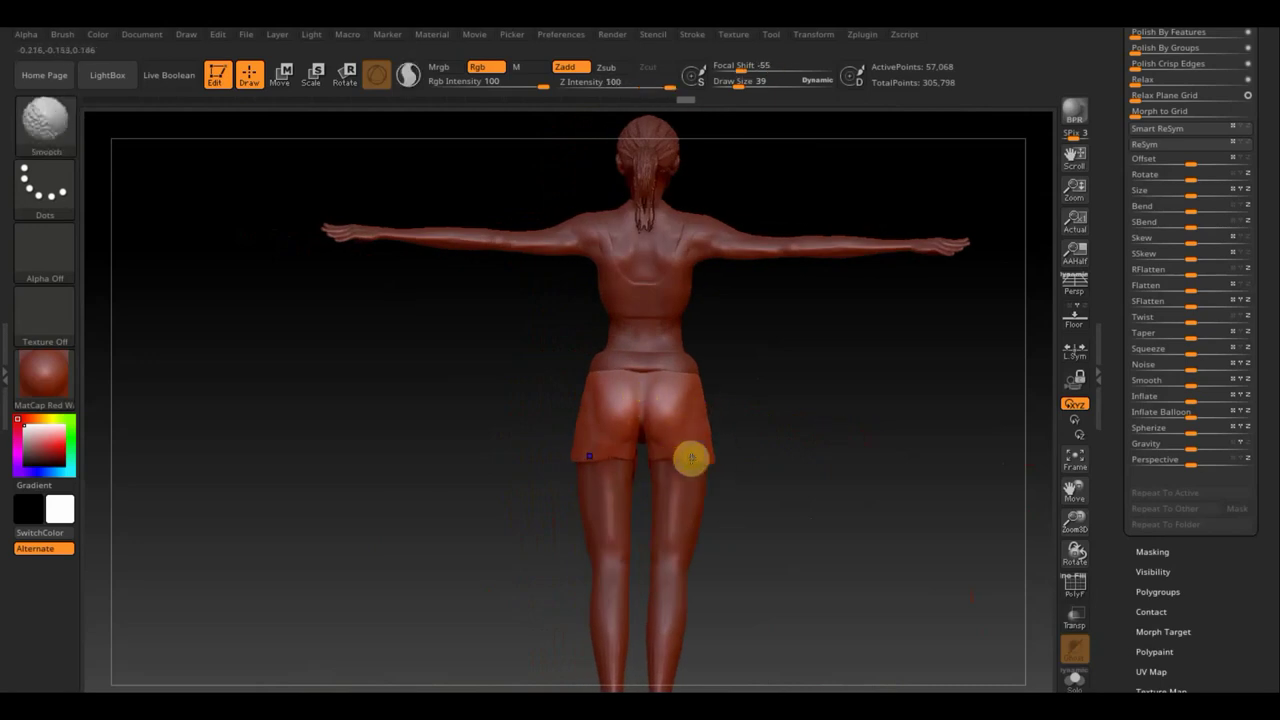
drag(783, 480, 671, 466)
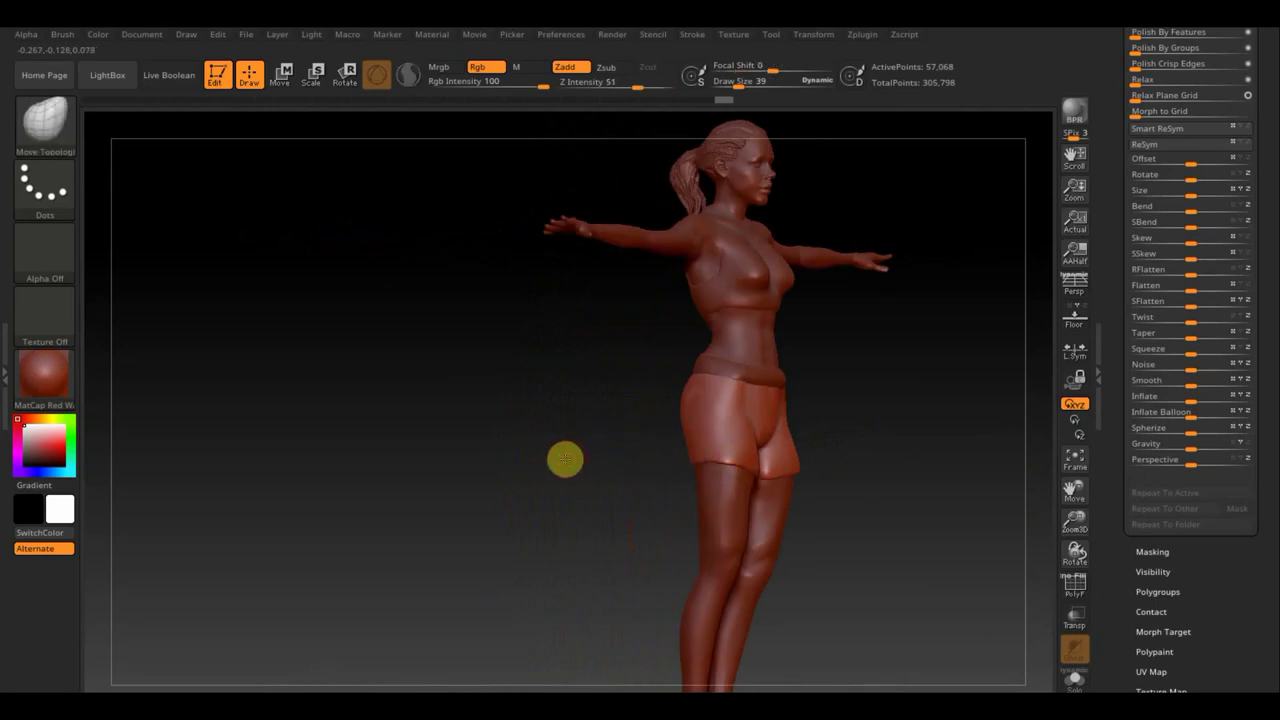
drag(566, 457, 503, 451)
mouse_move(869, 463)
shift+mouse_down()
mouse_move(923, 423)
mouse_move(776, 433)
shift+mouse_up()
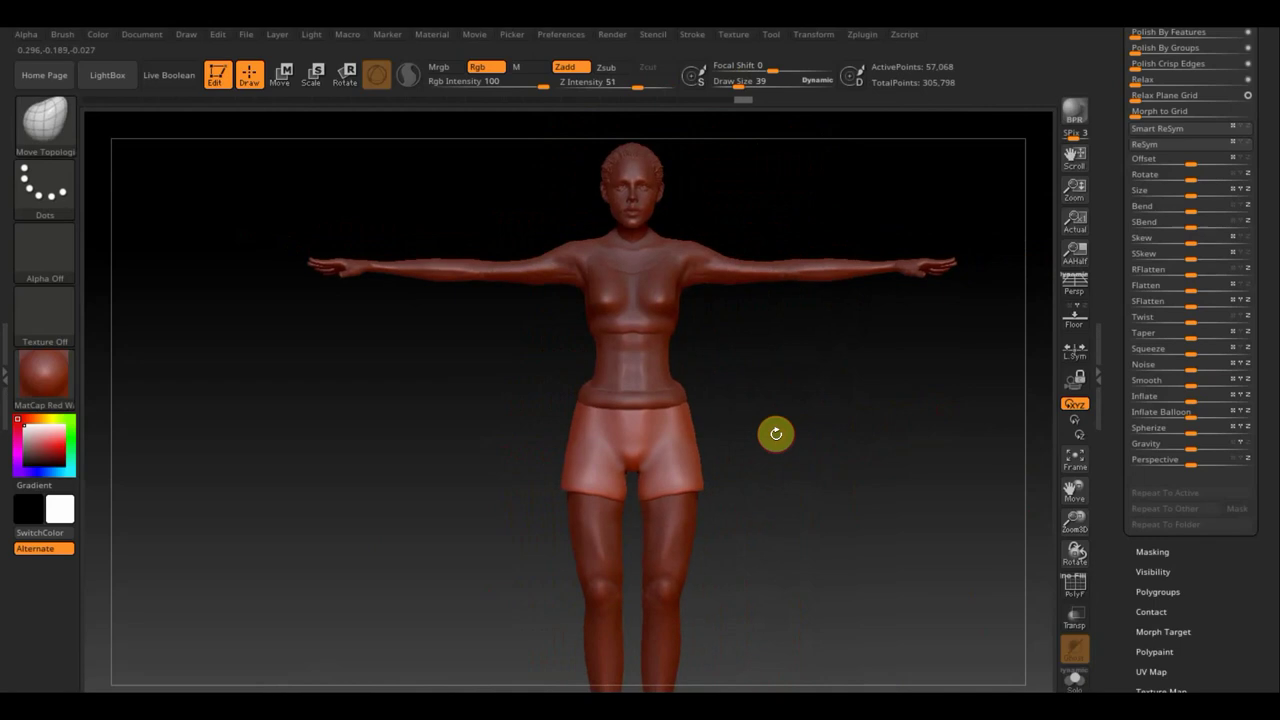
Step: Make Extract2 the active subtool and turn the figure to face front
key(n)
click(672, 488)
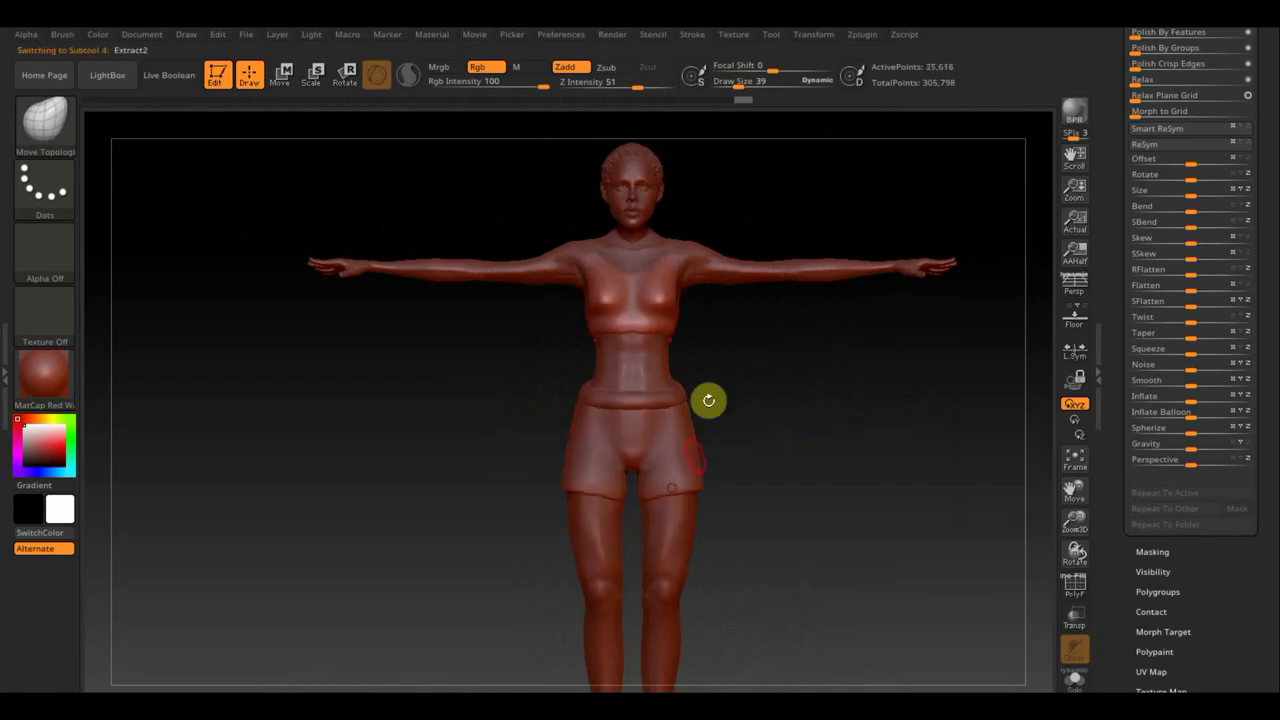
drag(776, 350, 822, 346)
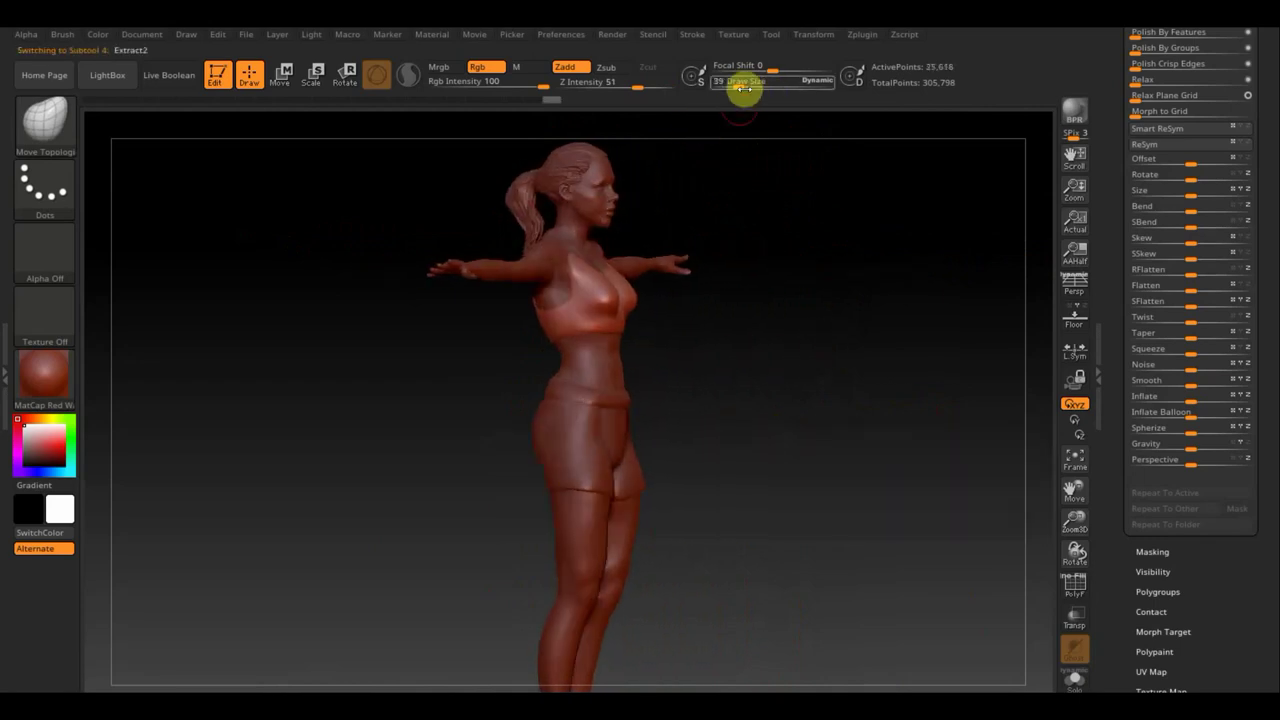
drag(725, 211, 588, 250)
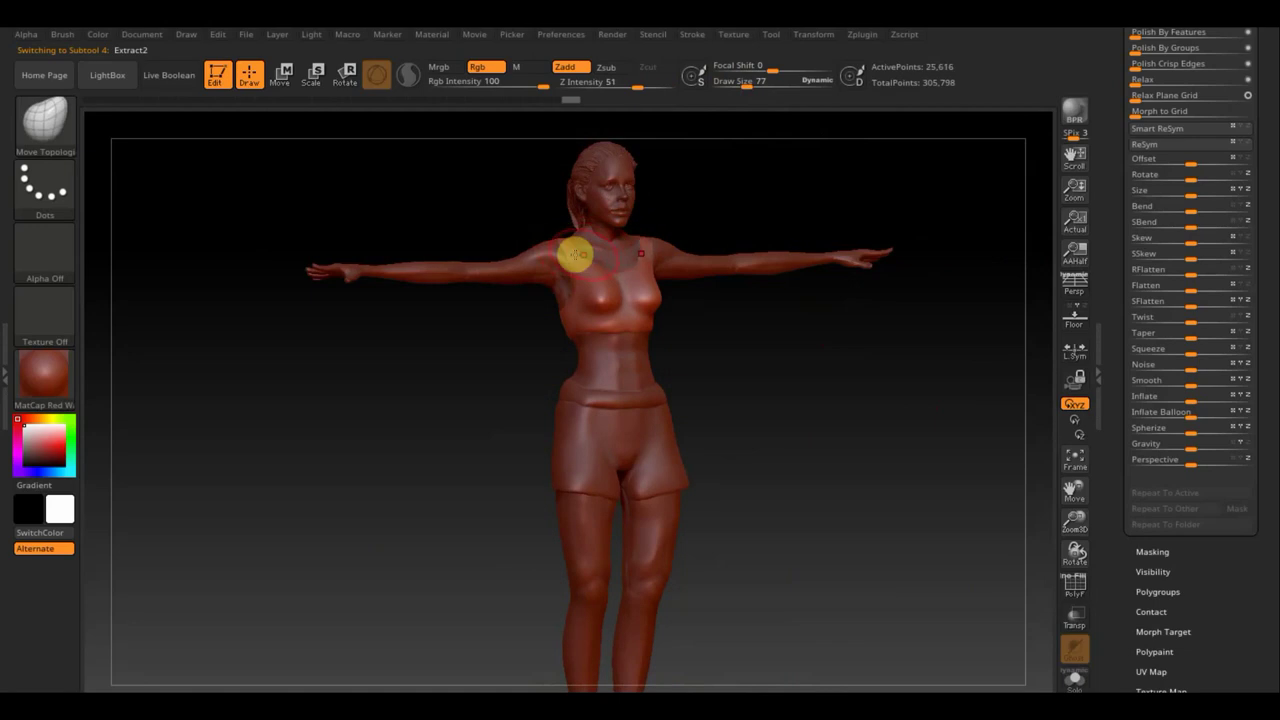
key(shift)
drag(697, 218, 669, 211)
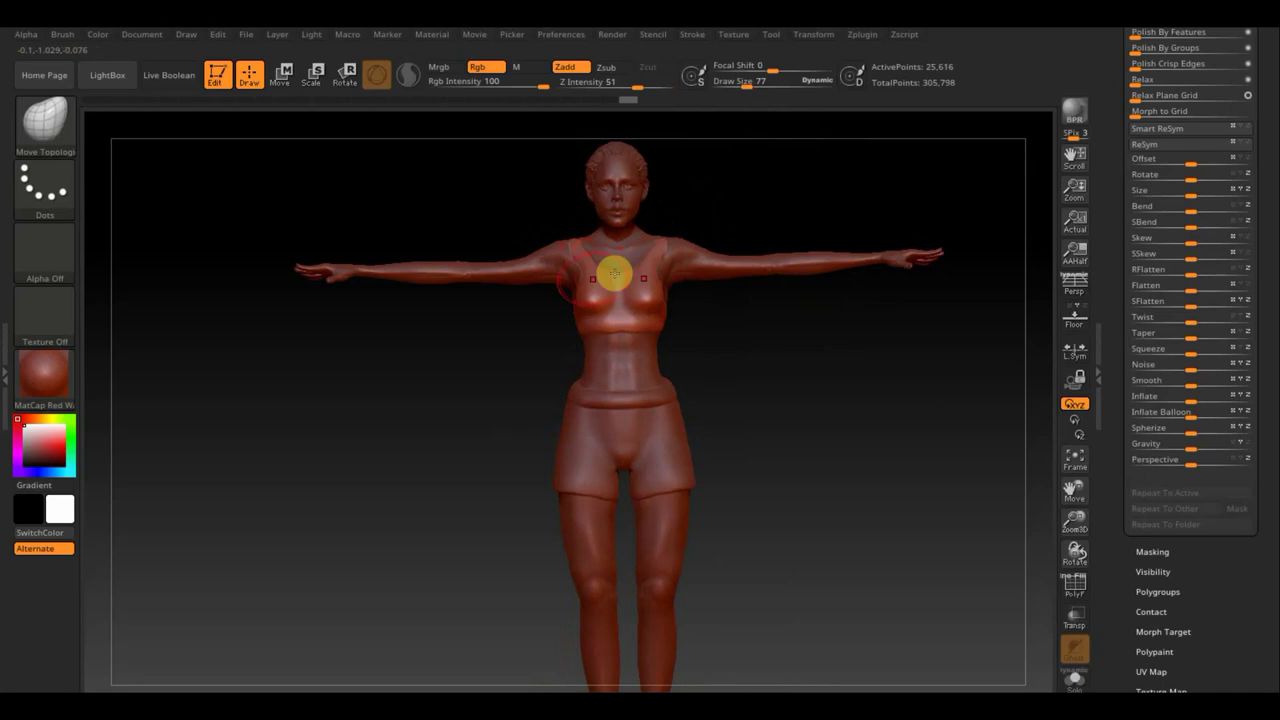
Step: Inspect the figure's chest, back, profile, head and ponytail from all sides
mouse_move(730, 218)
mouse_down()
mouse_move(780, 194)
mouse_move(674, 269)
mouse_up()
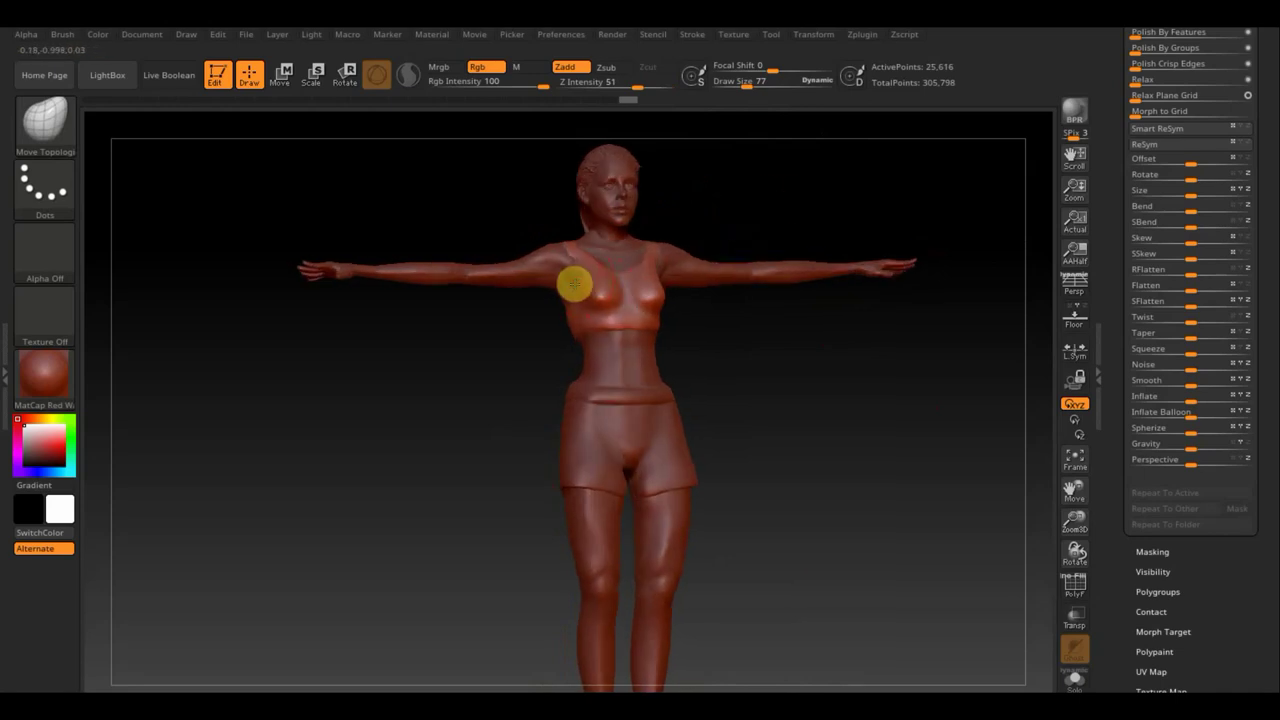
mouse_move(740, 213)
mouse_down()
mouse_move(777, 220)
mouse_move(623, 286)
mouse_move(657, 317)
mouse_move(590, 281)
mouse_move(766, 277)
mouse_move(780, 257)
mouse_move(846, 257)
mouse_move(683, 270)
mouse_move(614, 300)
mouse_move(570, 273)
mouse_up()
key(shift)
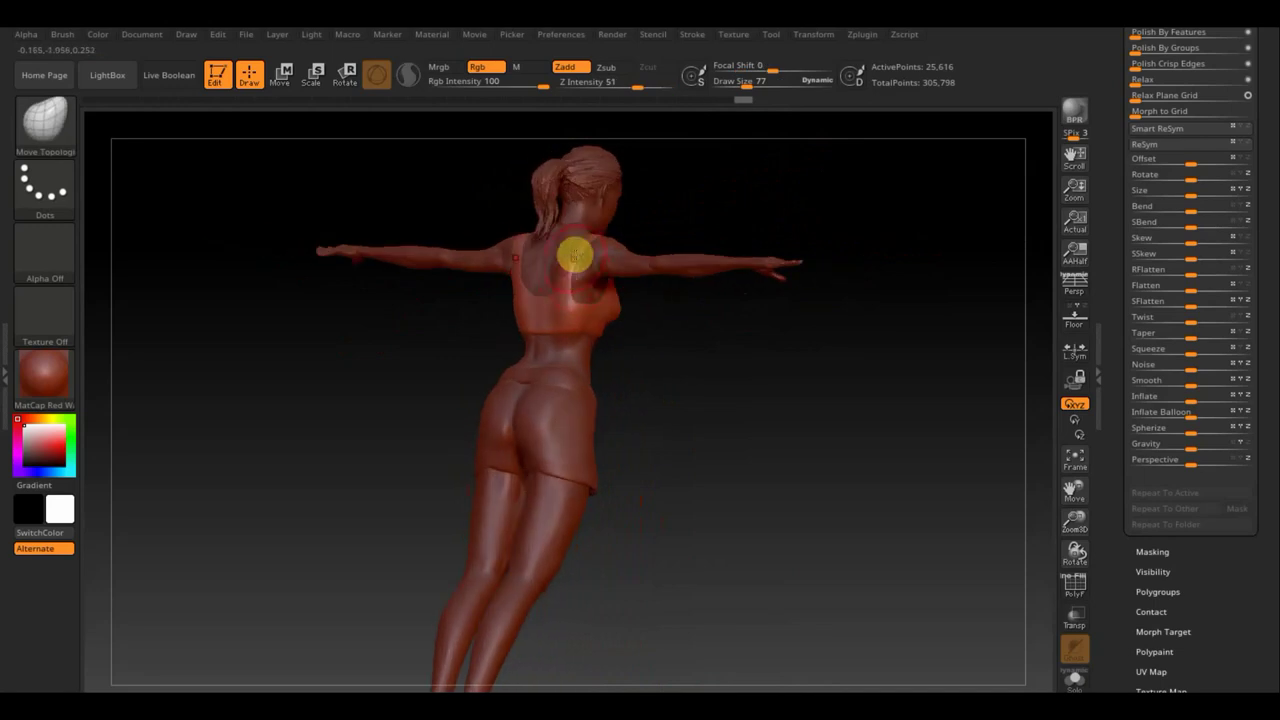
mouse_move(645, 352)
mouse_down()
mouse_move(606, 334)
mouse_move(514, 334)
mouse_up()
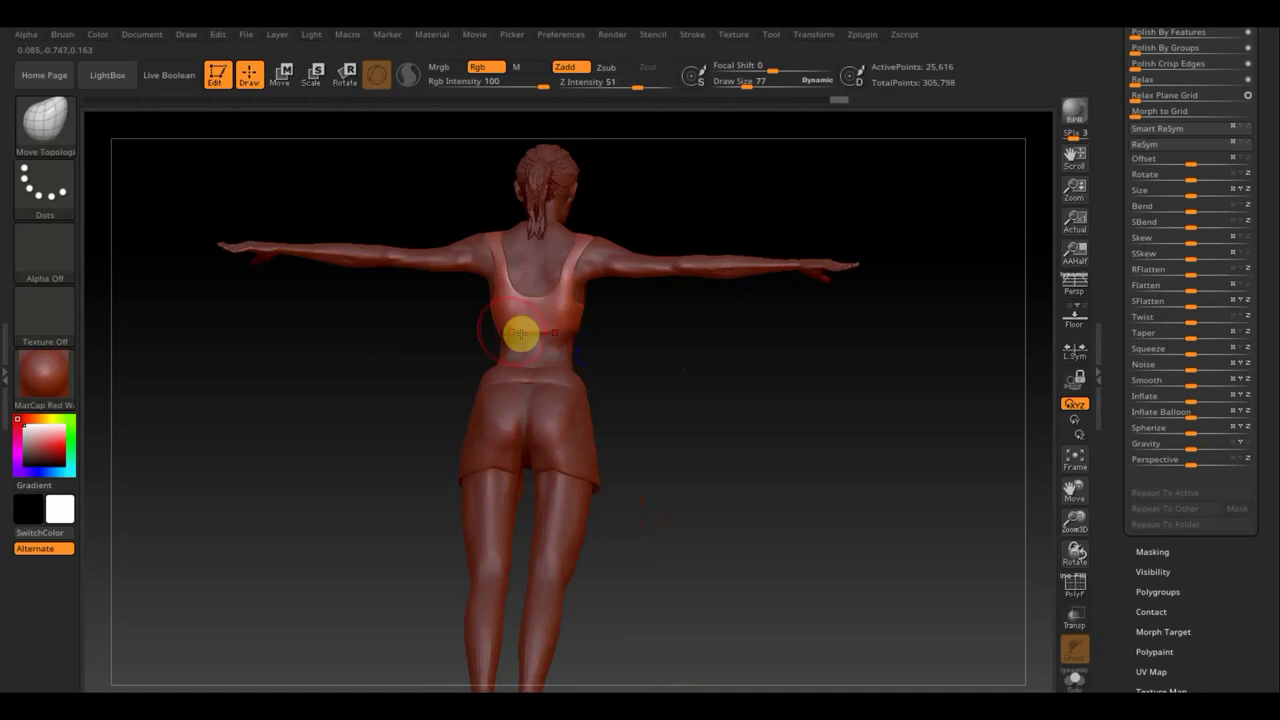
shift+drag(520, 334, 582, 358)
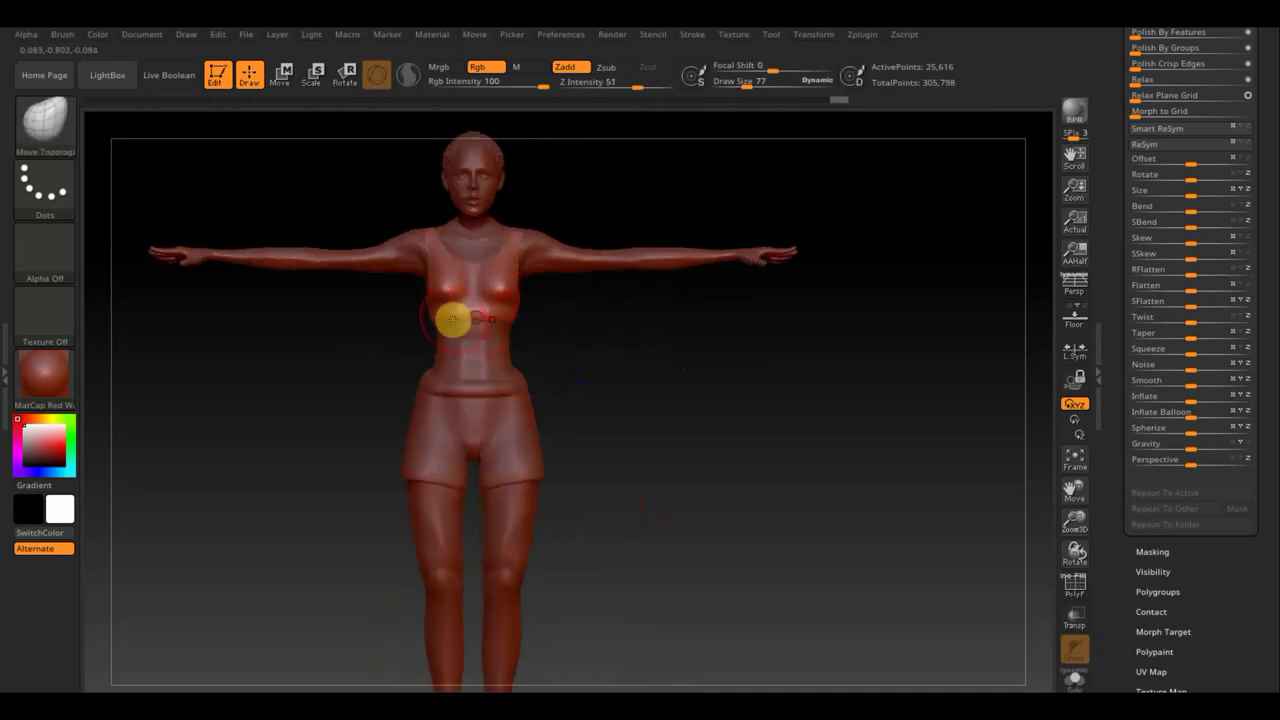
shift+right_drag(549, 334, 522, 330)
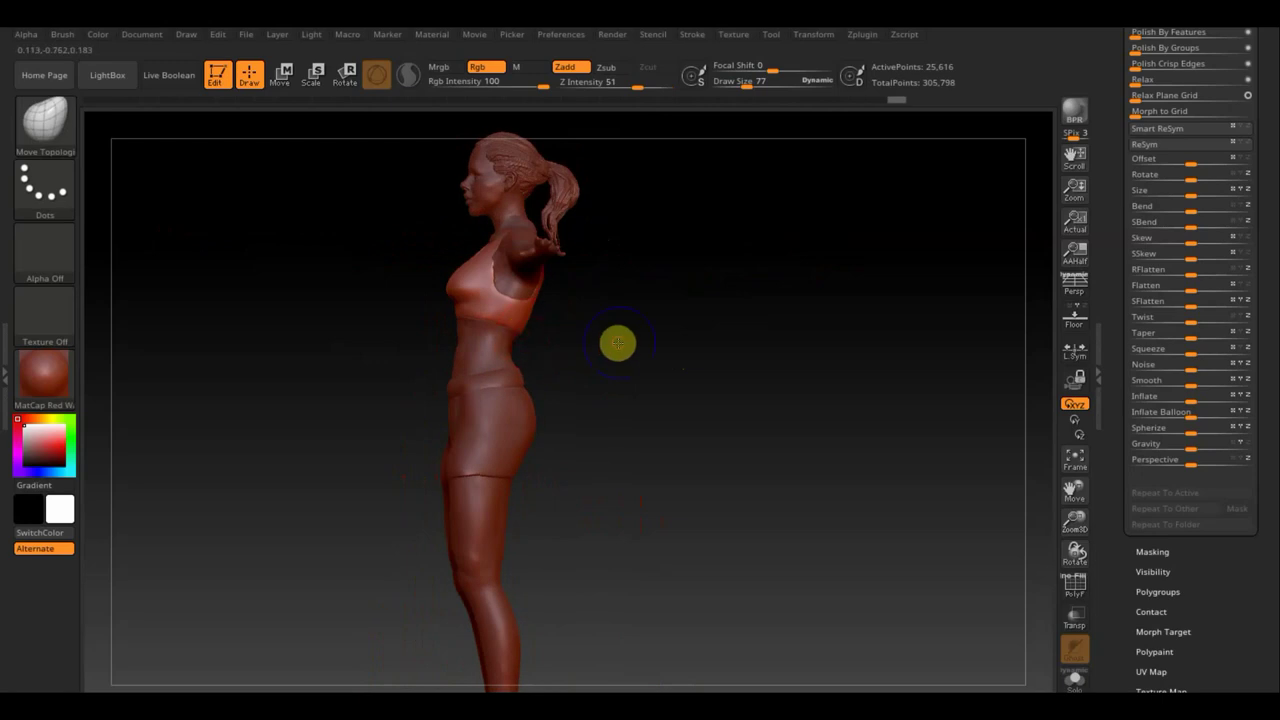
drag(618, 343, 618, 344)
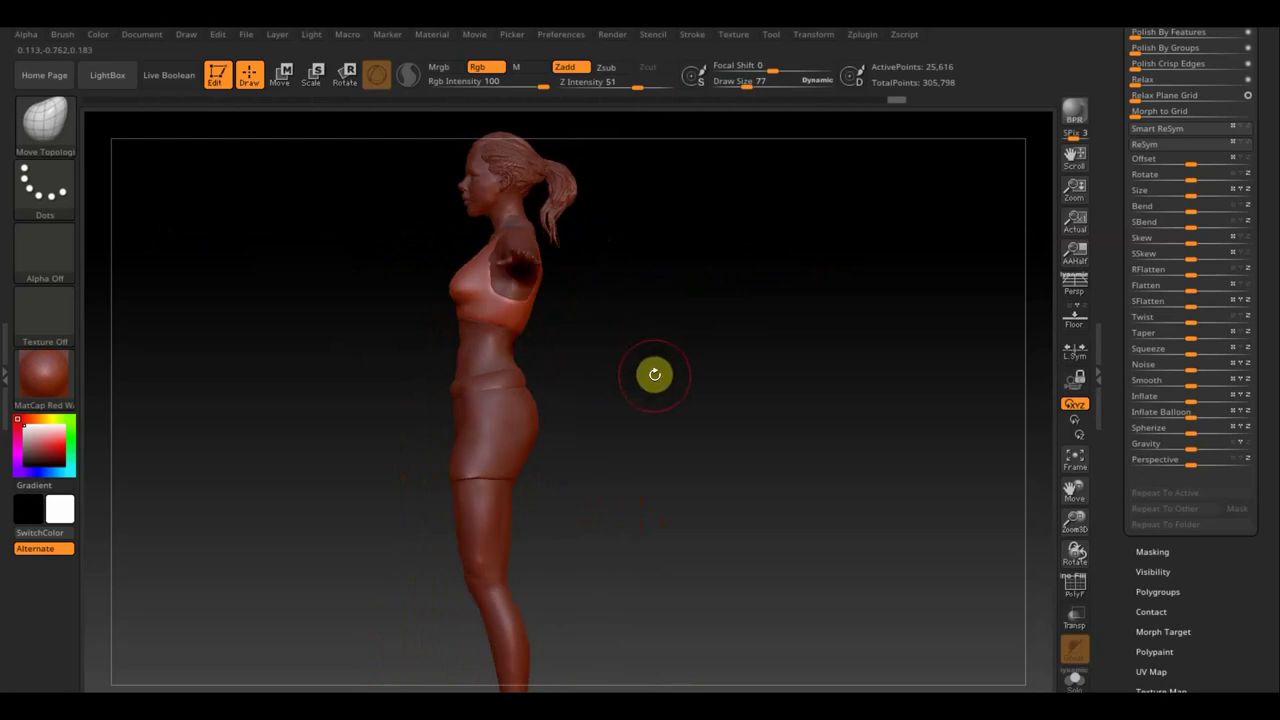
drag(649, 397, 500, 403)
mouse_move(666, 357)
alt+mouse_down()
mouse_move(691, 437)
mouse_move(731, 357)
mouse_move(711, 517)
alt+mouse_up()
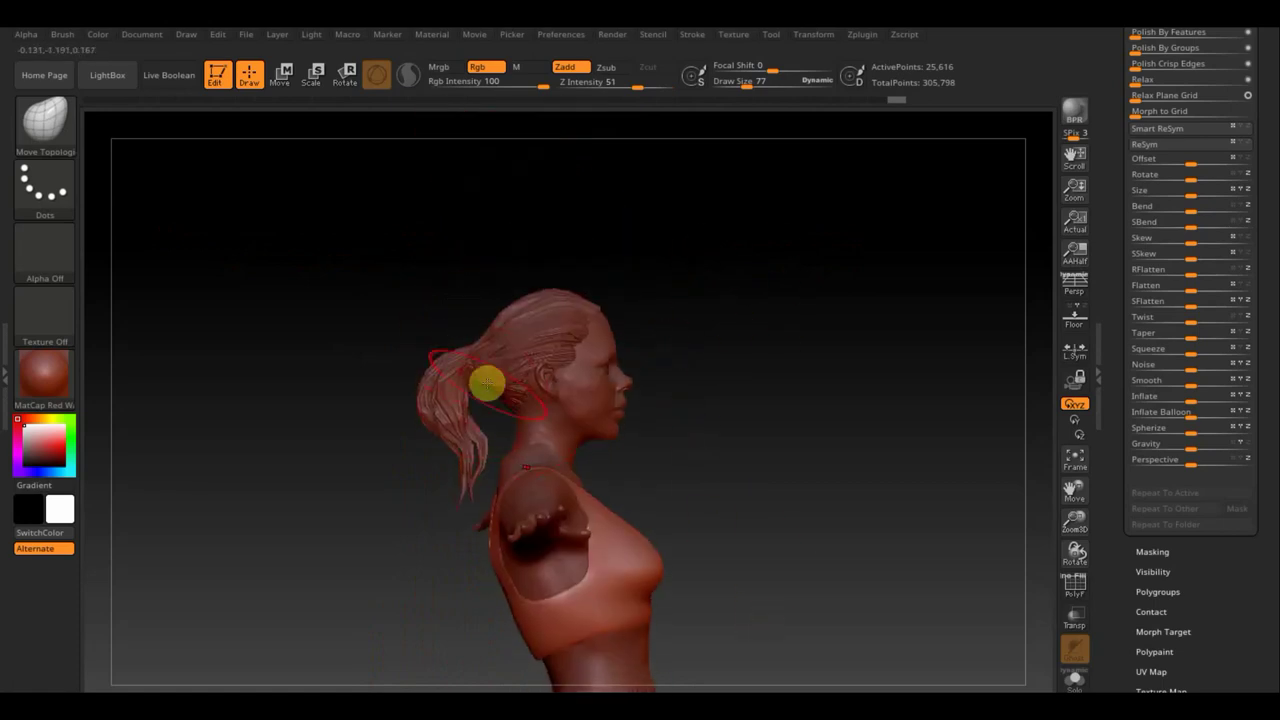
mouse_move(717, 389)
mouse_down()
mouse_move(763, 403)
mouse_move(759, 389)
mouse_move(654, 414)
mouse_move(712, 406)
mouse_move(689, 410)
mouse_up()
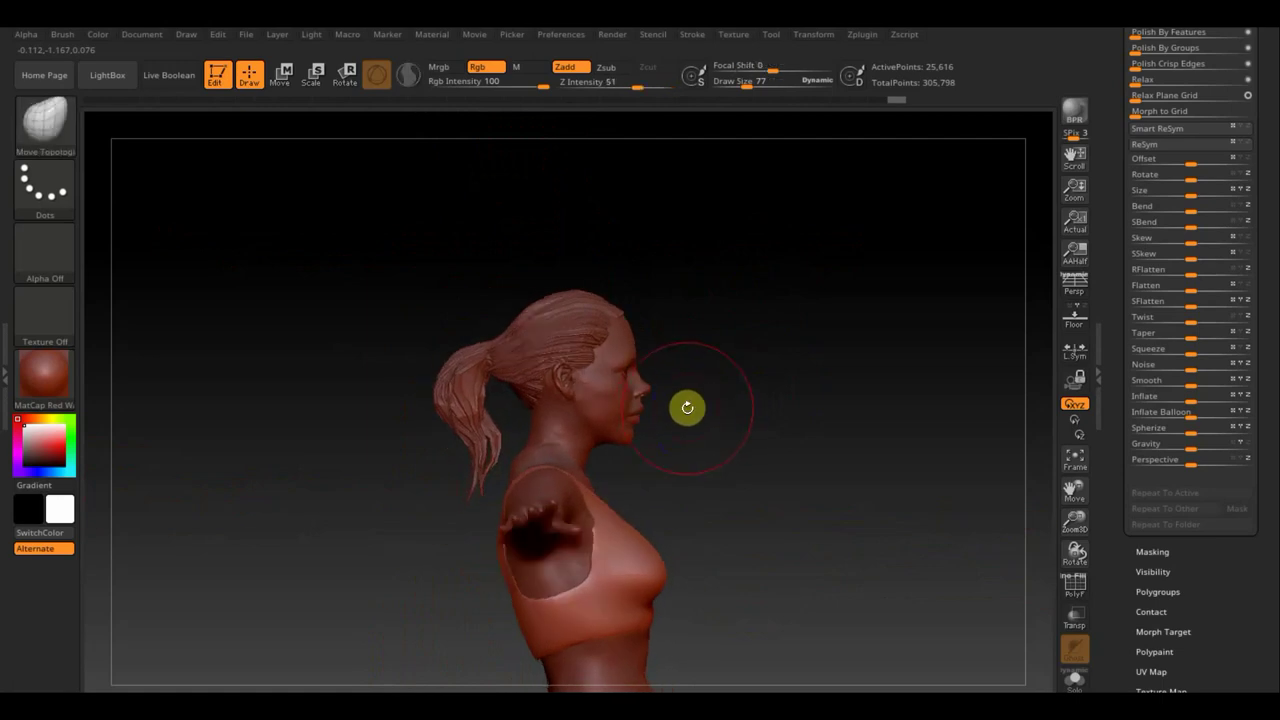
Step: Make FemaleHead1 the active subtool from the subtool popup
key(n)
click(772, 457)
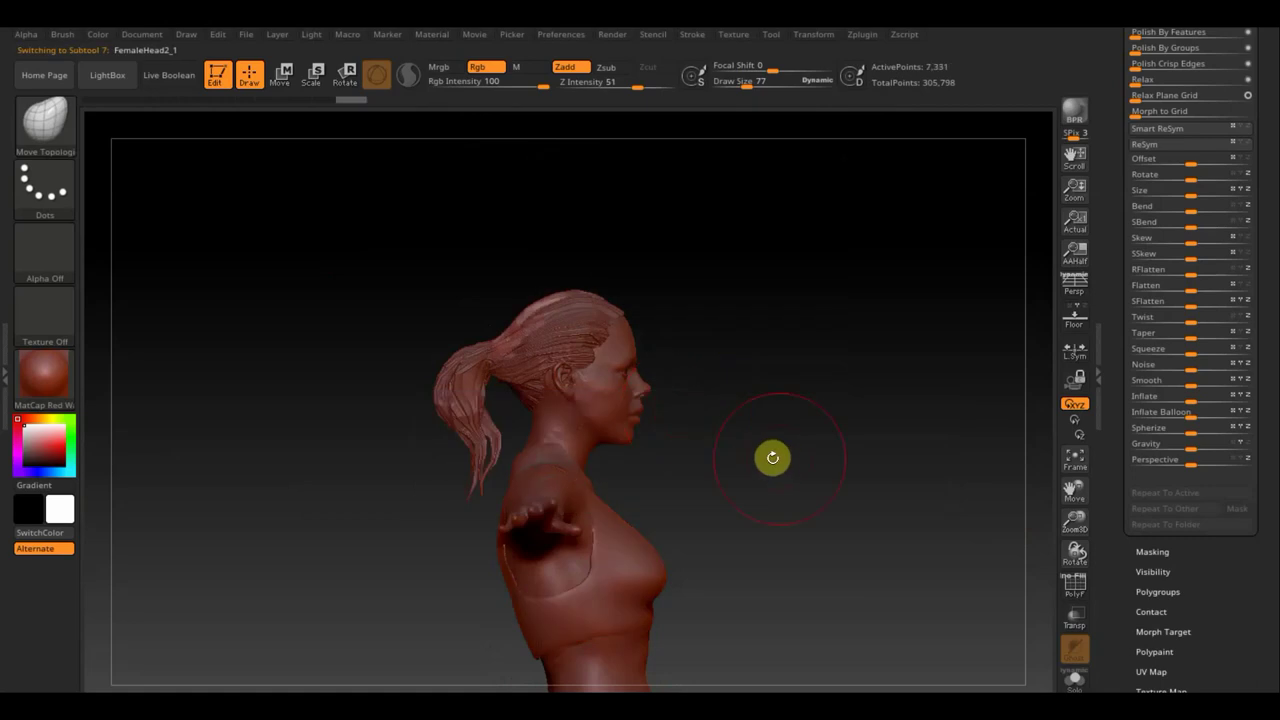
key(n)
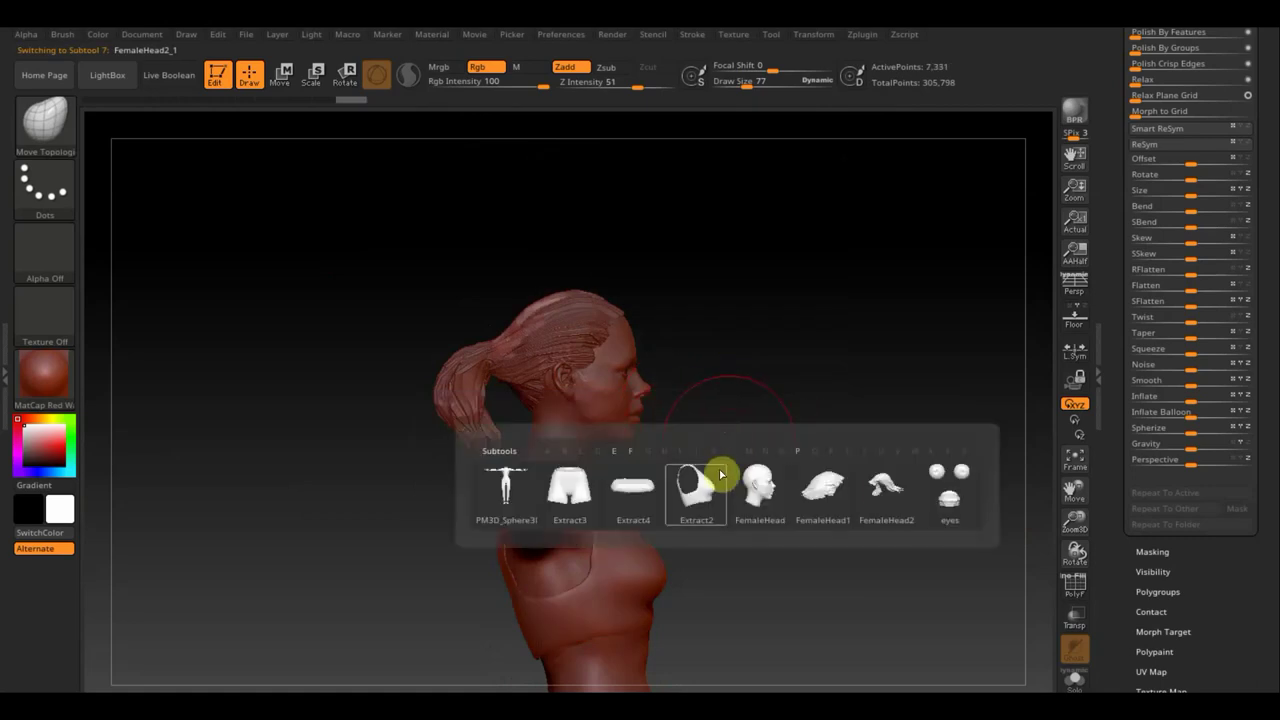
click(834, 490)
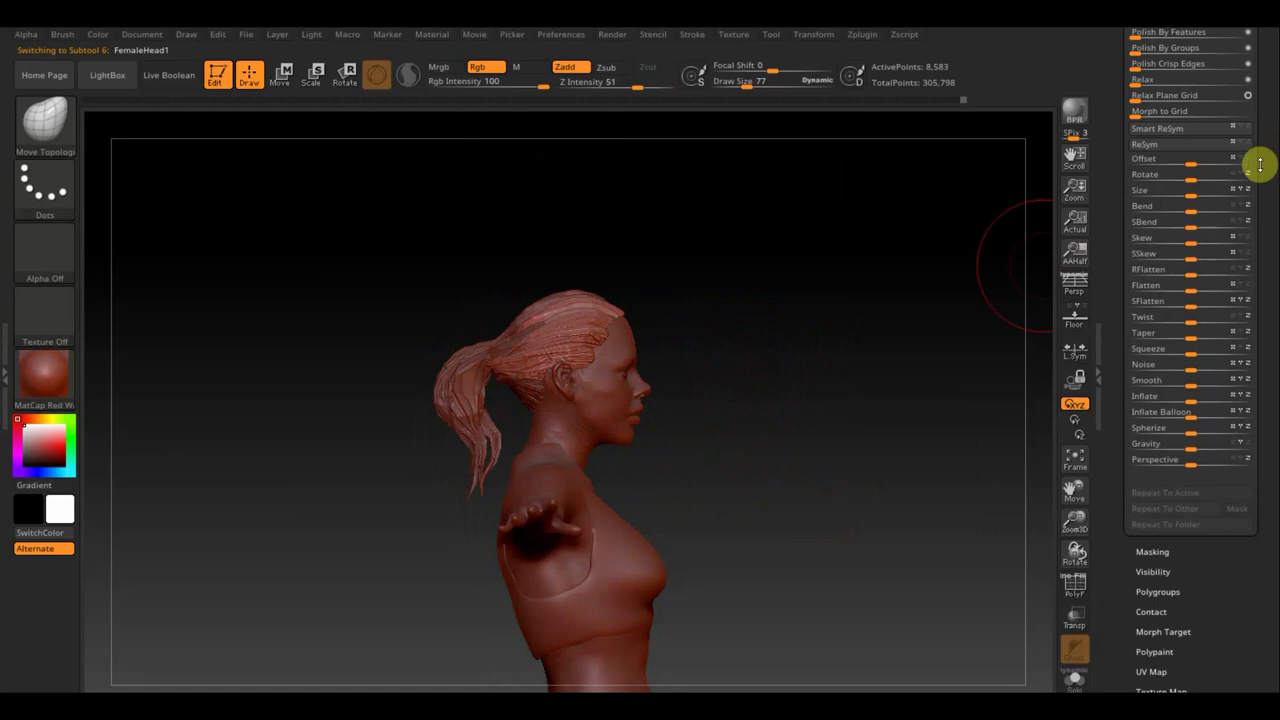
Step: Bring up the Tool > Subtool Append mesh picker
drag(1267, 208, 1271, 357)
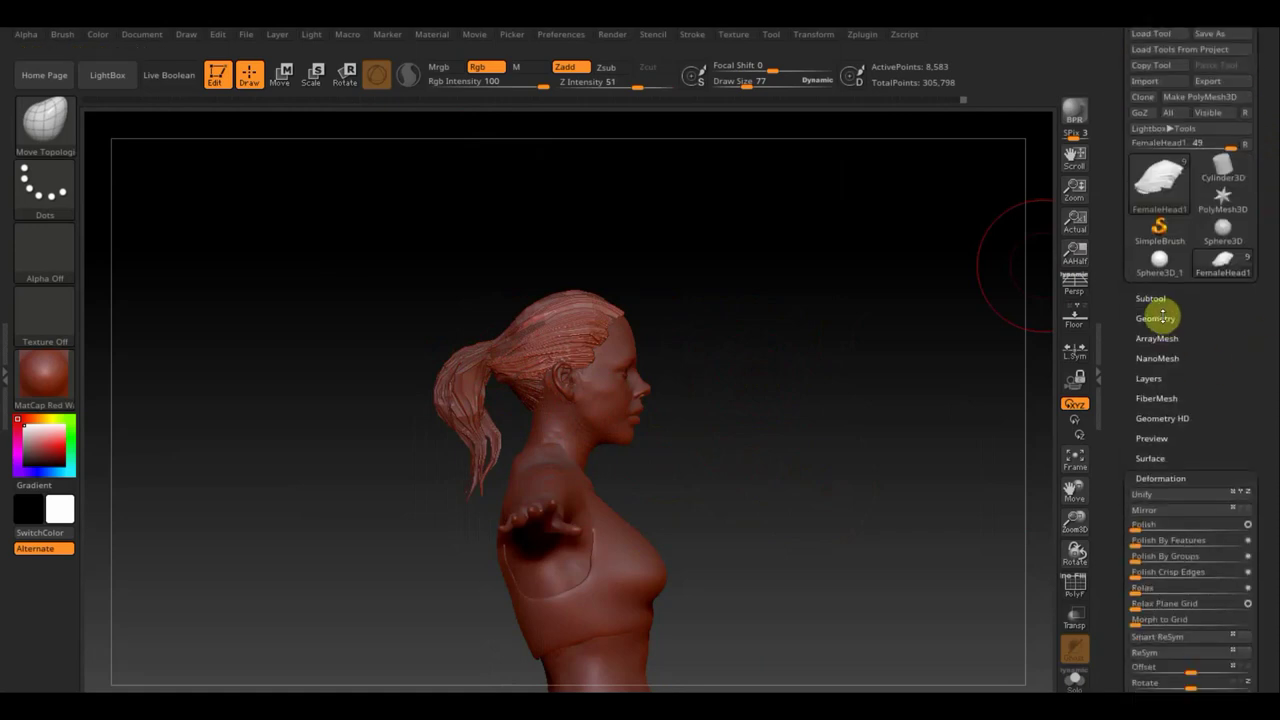
click(1160, 320)
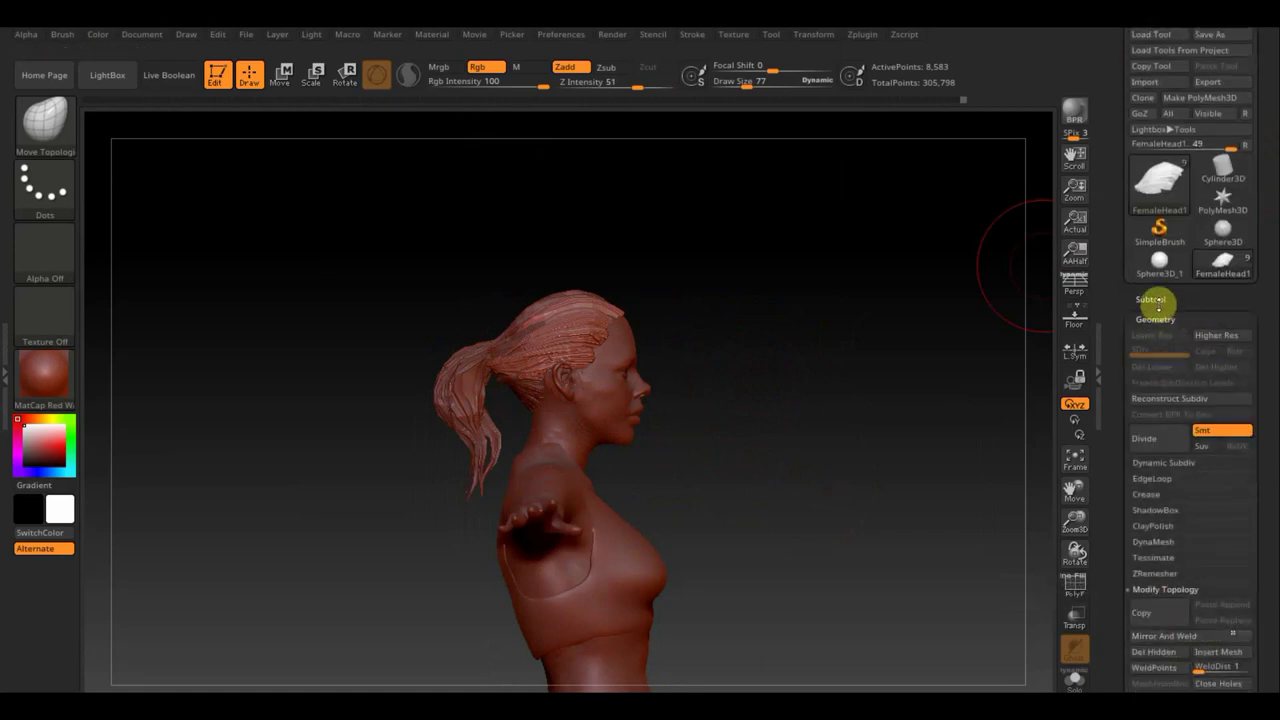
click(1152, 299)
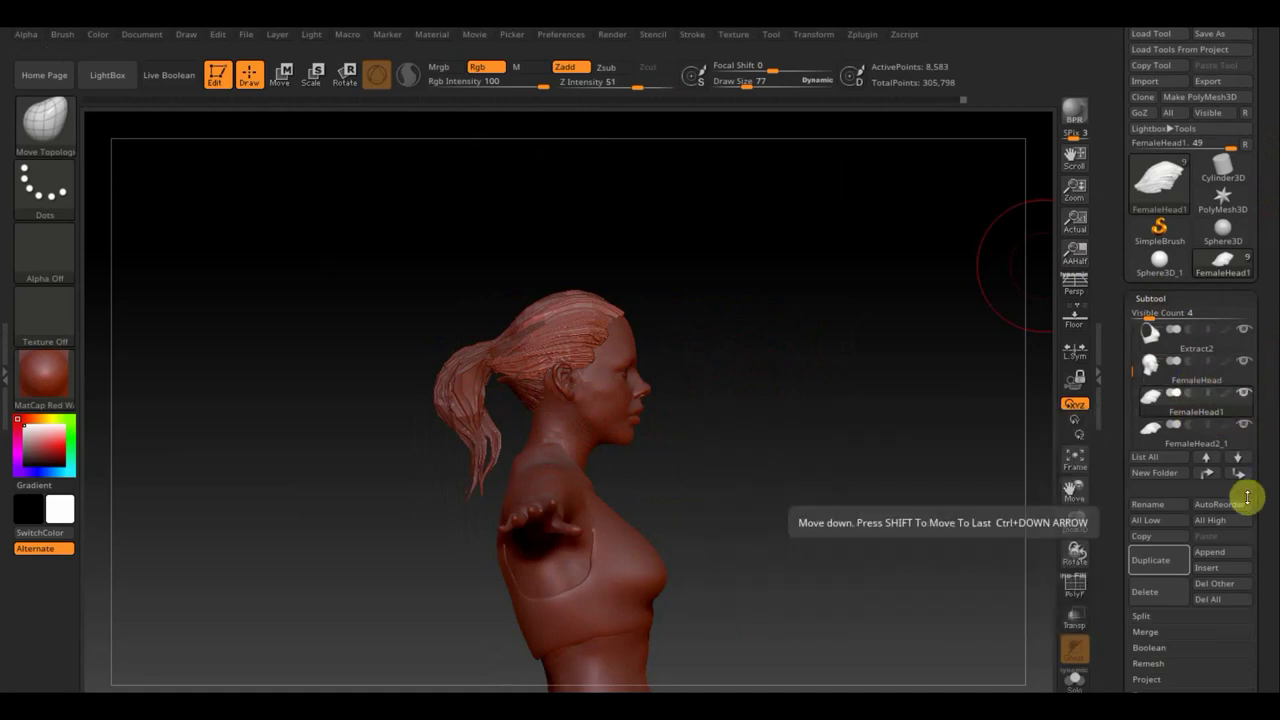
click(1208, 553)
mouse_move(763, 437)
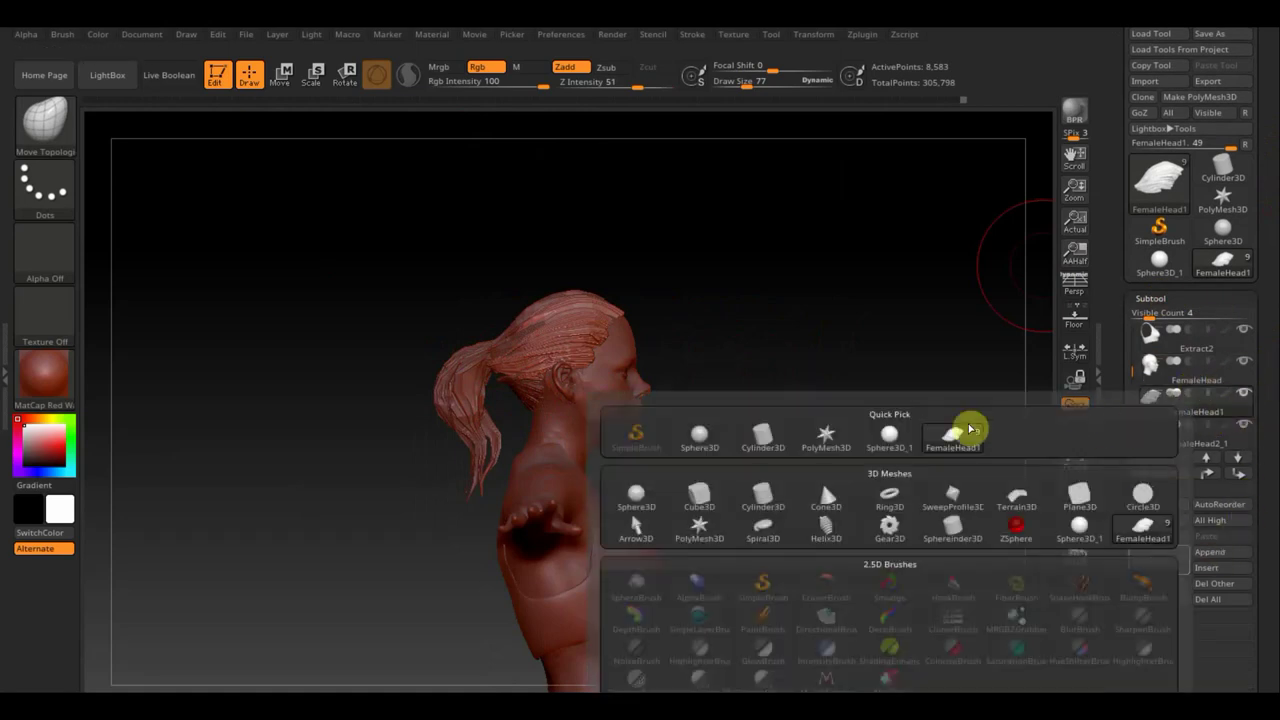
Step: Append a Cylinder3D subtool and reframe the view around it
click(766, 441)
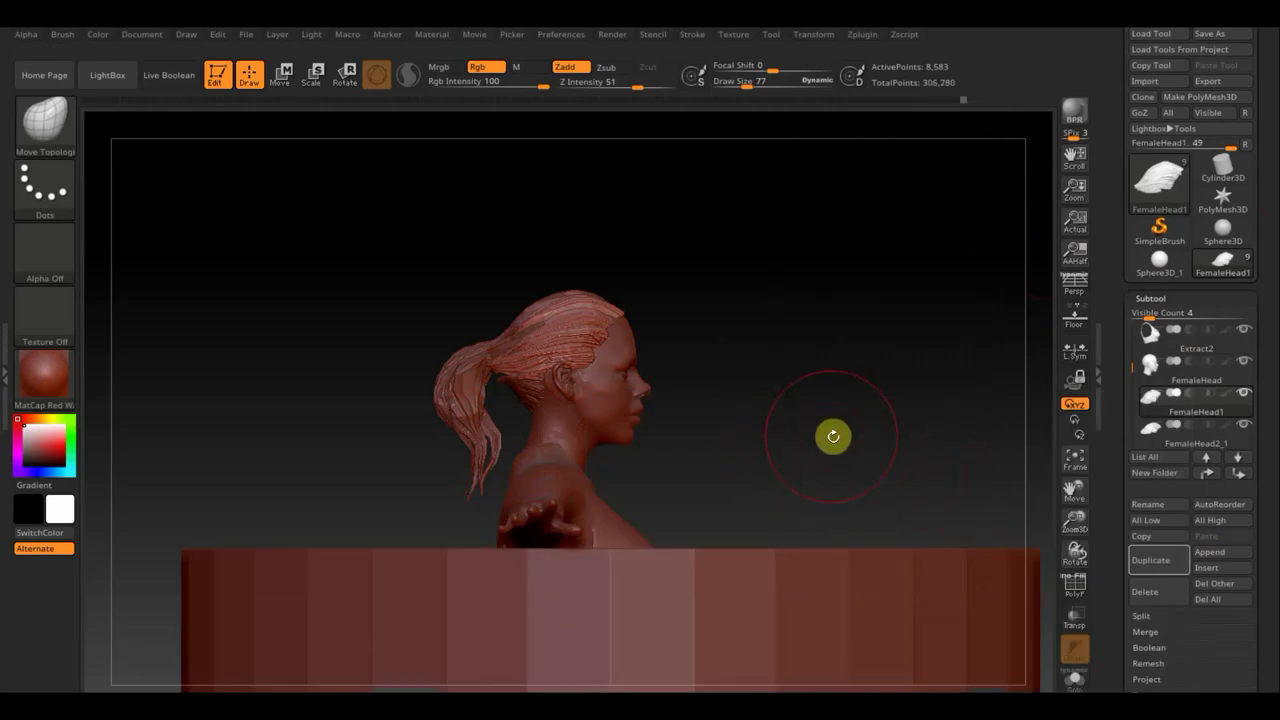
mouse_move(834, 447)
mouse_down()
mouse_move(800, 340)
mouse_move(866, 380)
mouse_move(906, 349)
mouse_move(937, 377)
mouse_up()
click(1076, 458)
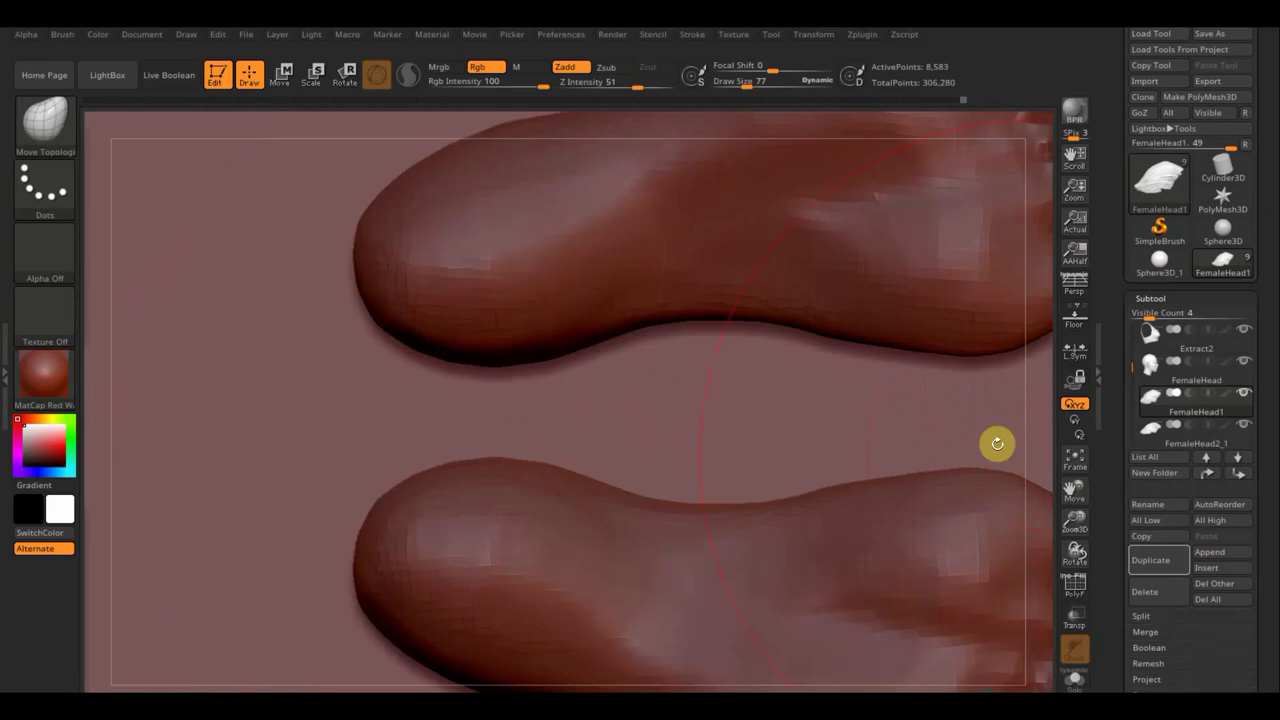
click(1076, 458)
mouse_move(900, 406)
shift+mouse_down()
mouse_move(891, 574)
mouse_move(880, 331)
shift+mouse_up()
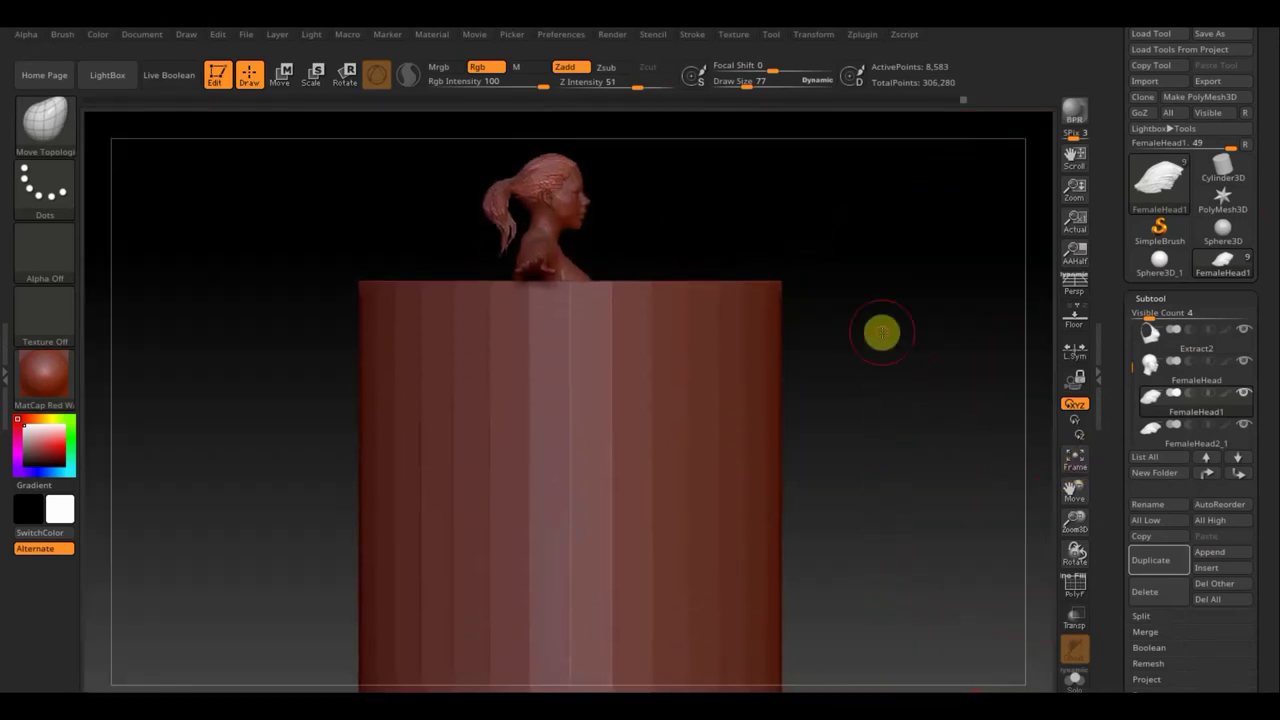
Step: Make PM3D_Cylinder3D1 the active subtool in Move mode (W)
key(n)
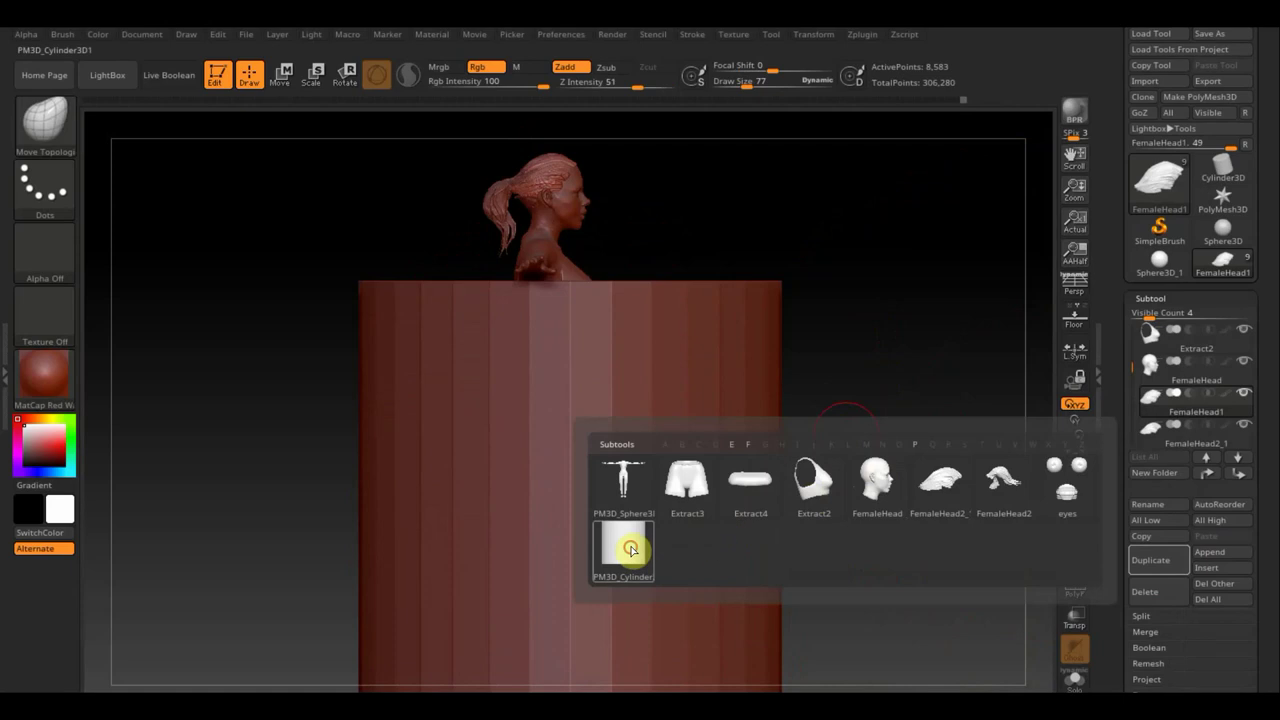
click(626, 540)
click(281, 74)
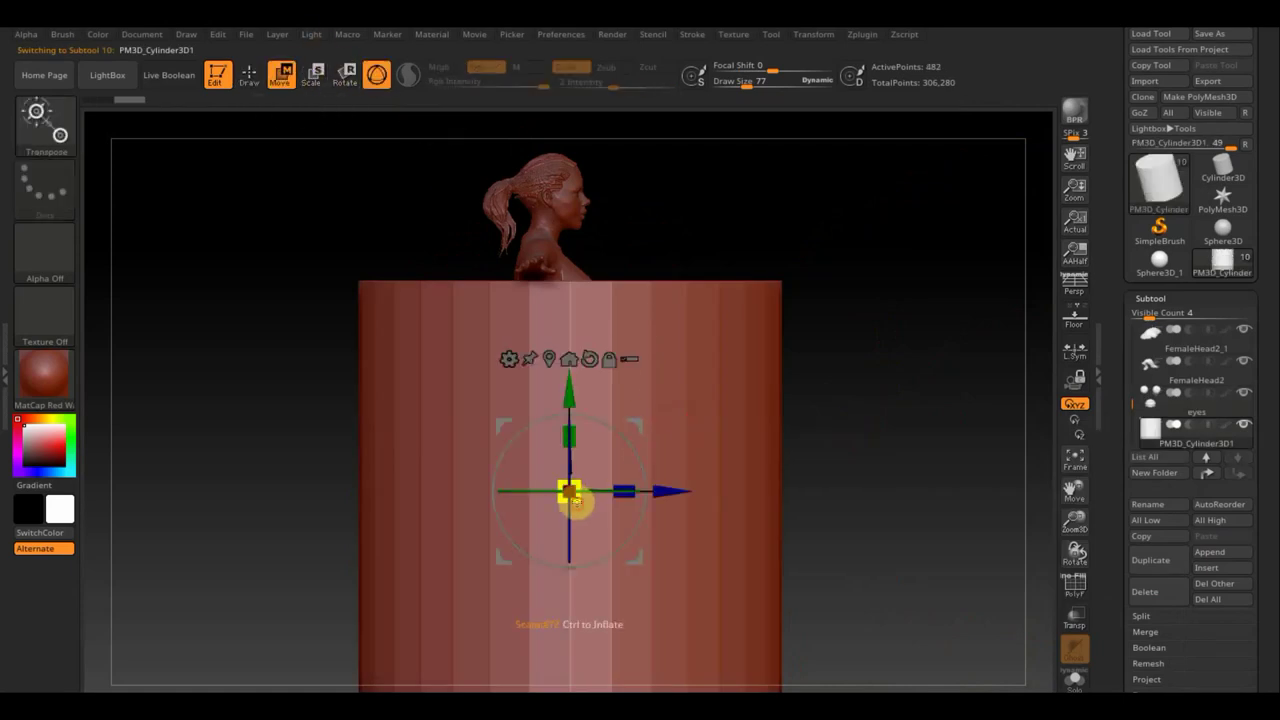
Step: Shrink the cylinder, move it beside the figure and rotate its axis downward
mouse_move(570, 495)
mouse_down()
mouse_move(526, 457)
mouse_move(563, 434)
mouse_up()
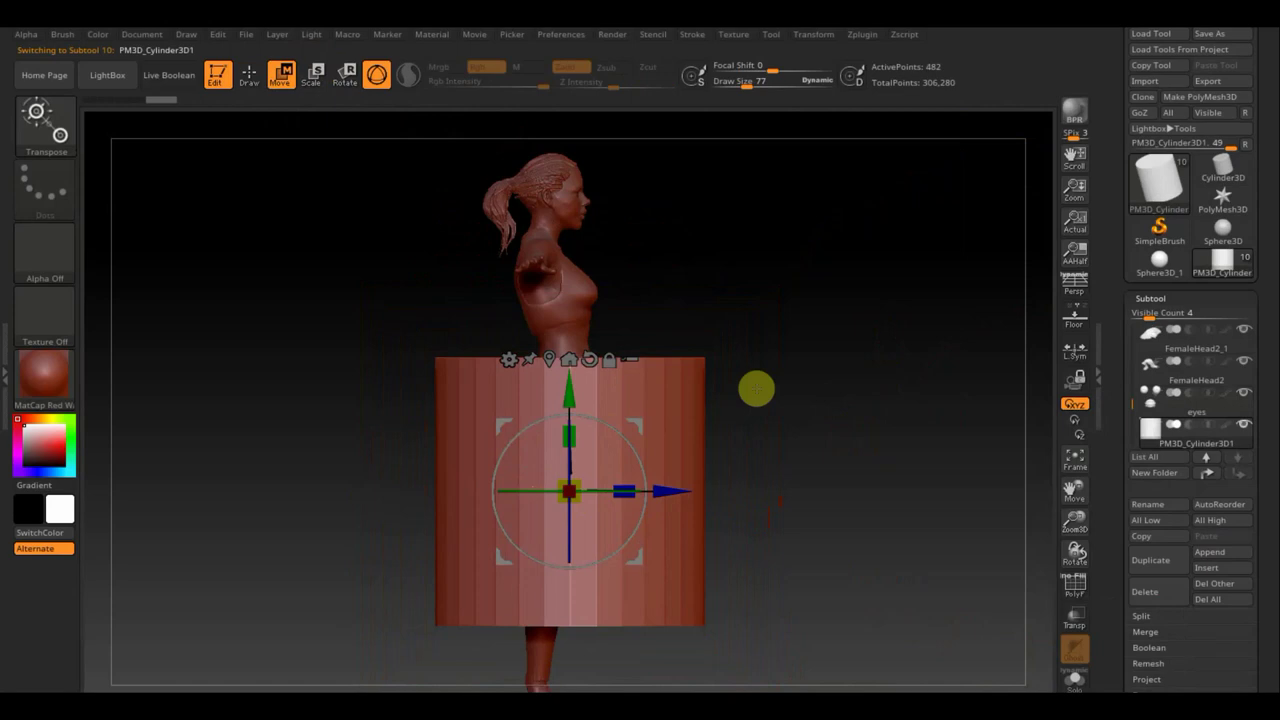
key(ctrl)
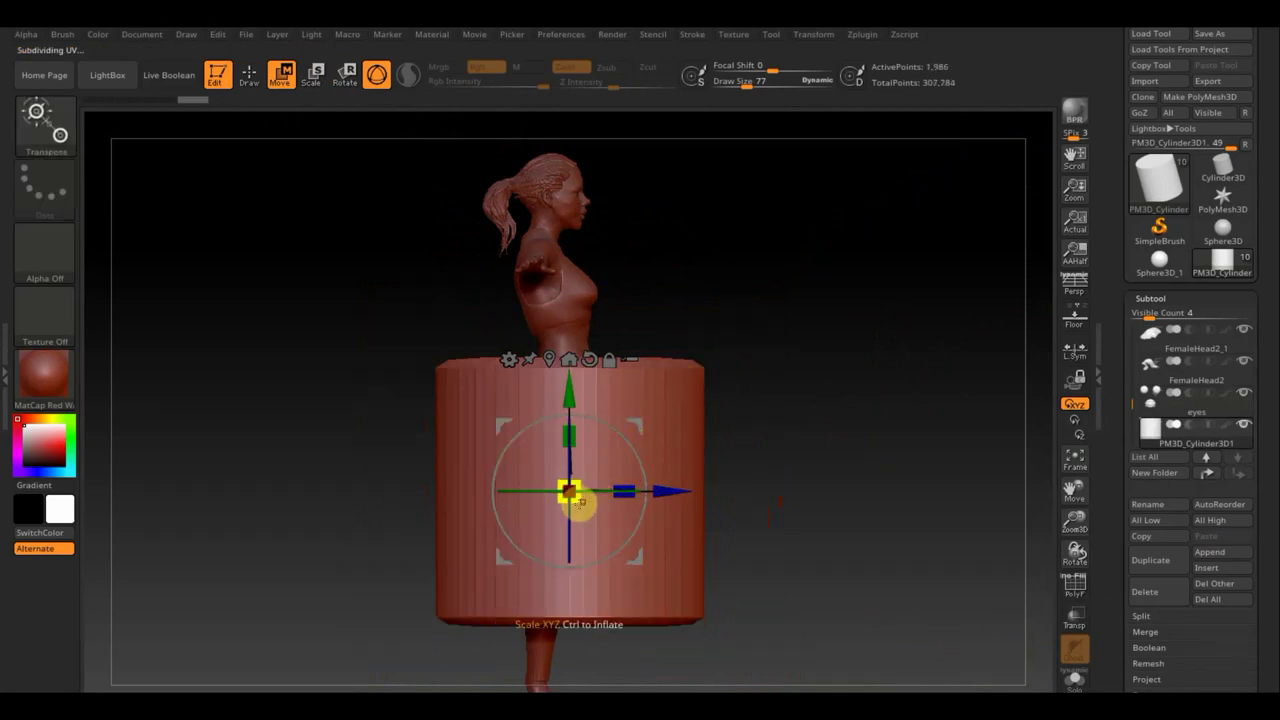
drag(569, 491, 486, 417)
alt+drag(643, 418, 523, 414)
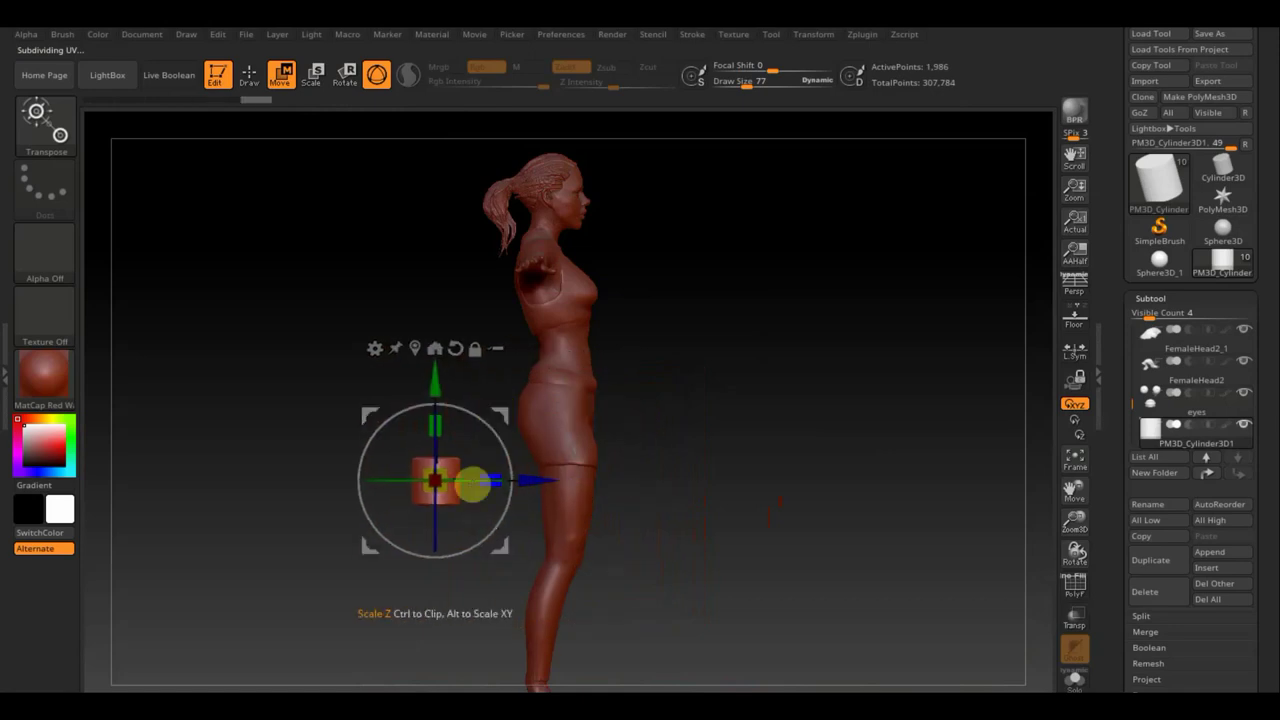
click(440, 480)
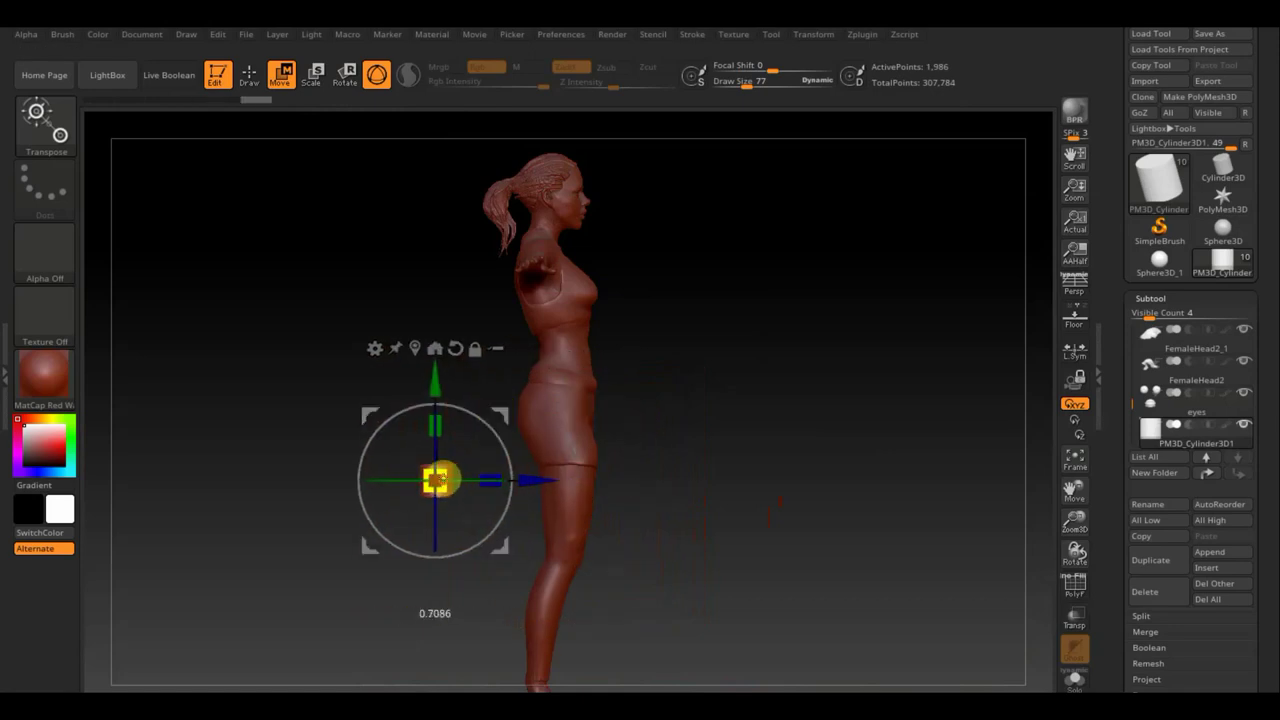
drag(486, 417, 494, 509)
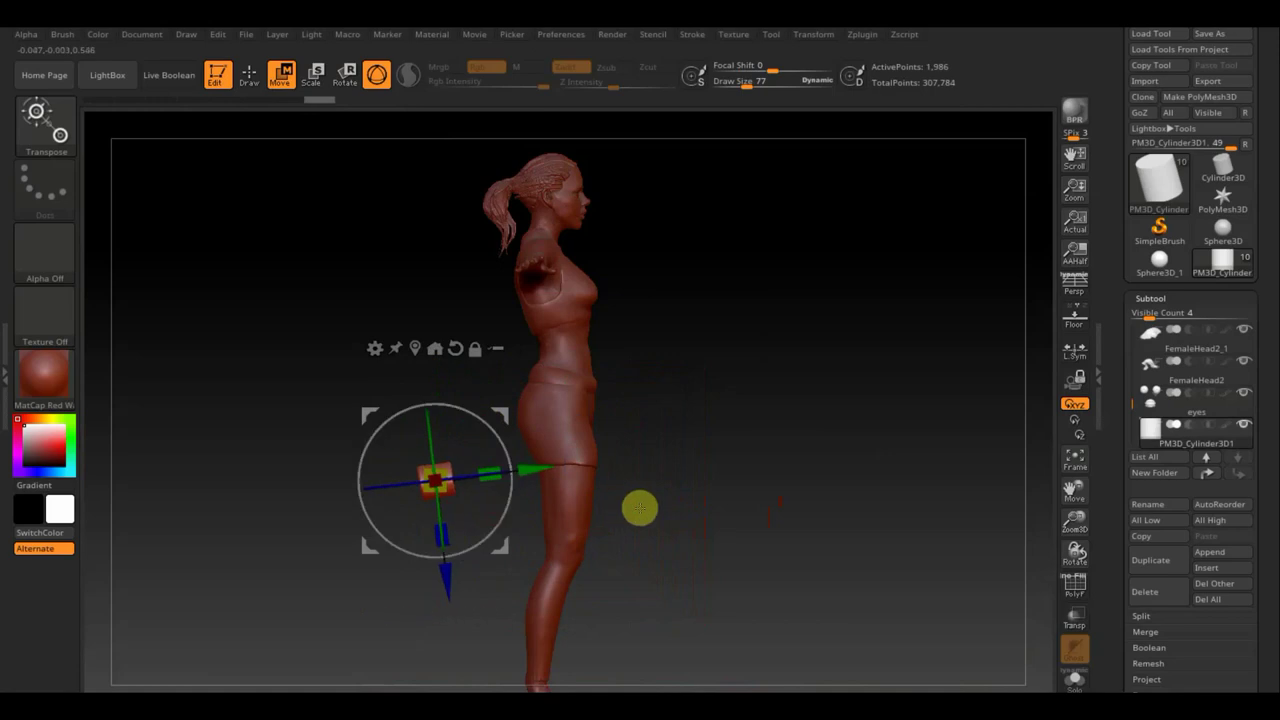
mouse_move(497, 423)
mouse_down()
mouse_move(498, 440)
mouse_move(577, 125)
mouse_up()
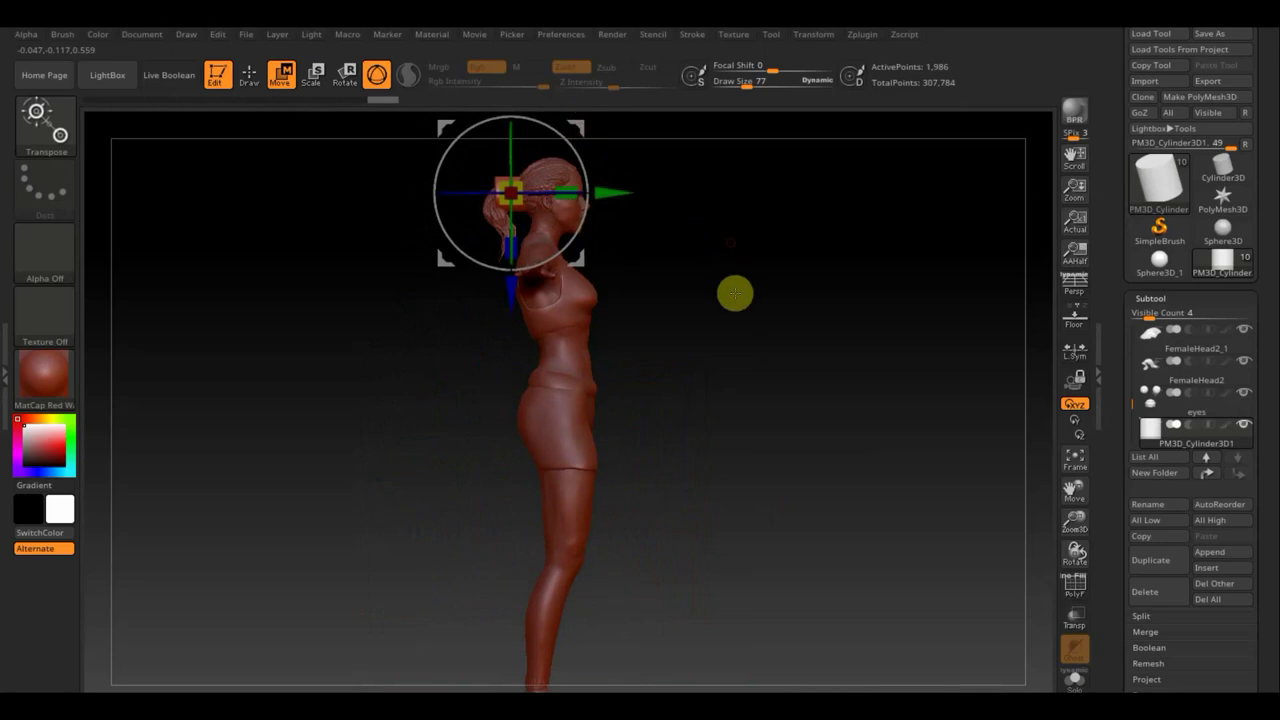
Step: Position the cylinder at the ponytail base, scaled and tilted to hair-tie size
alt+drag(734, 291, 817, 626)
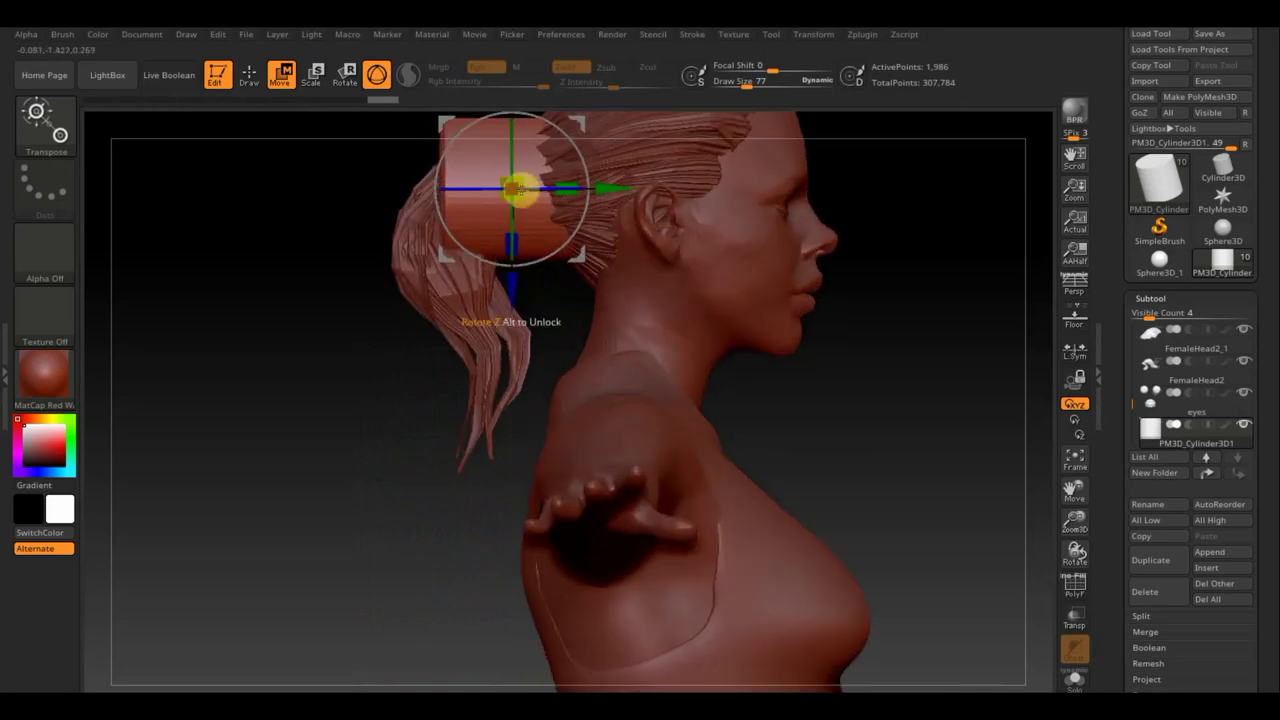
drag(520, 193, 509, 178)
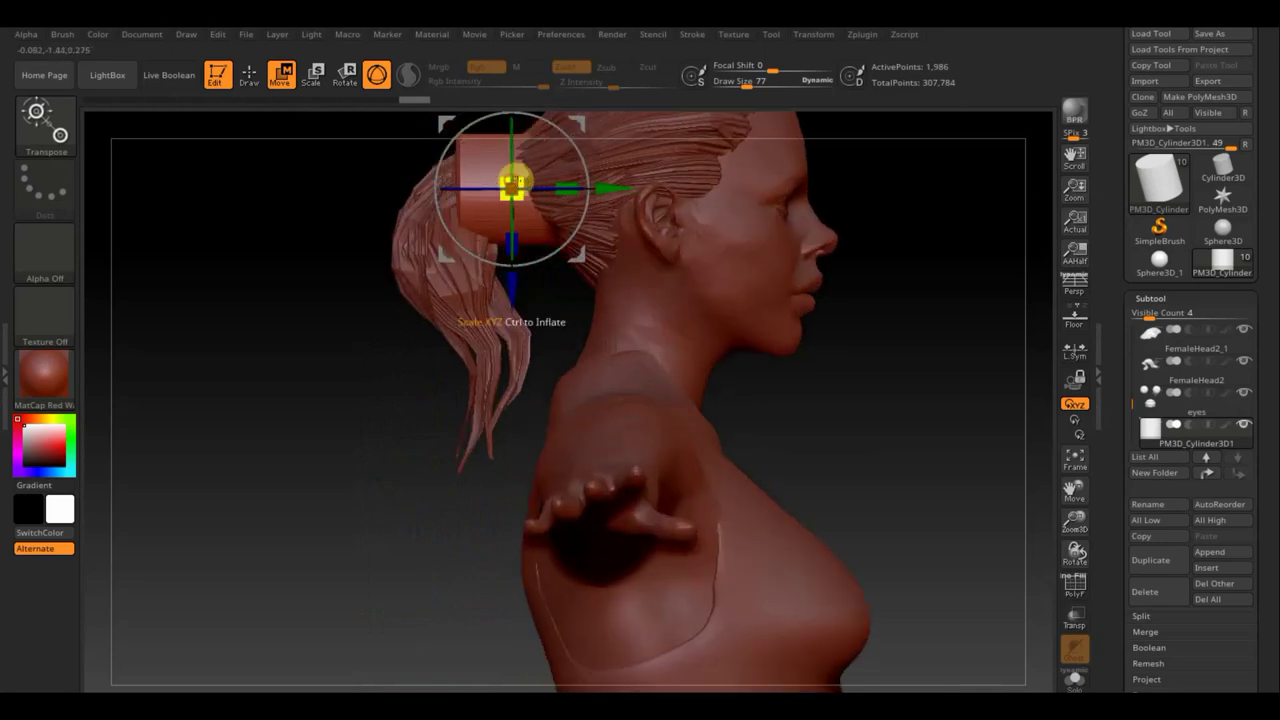
drag(580, 160, 571, 137)
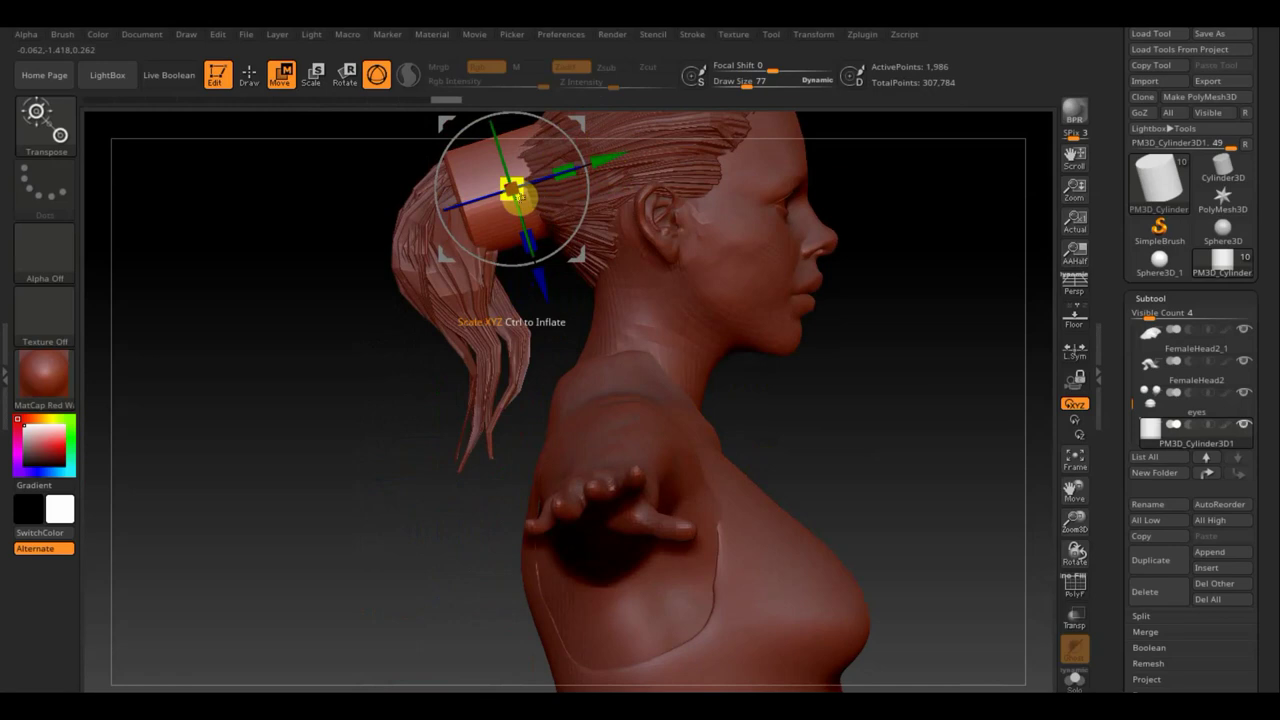
drag(520, 195, 511, 186)
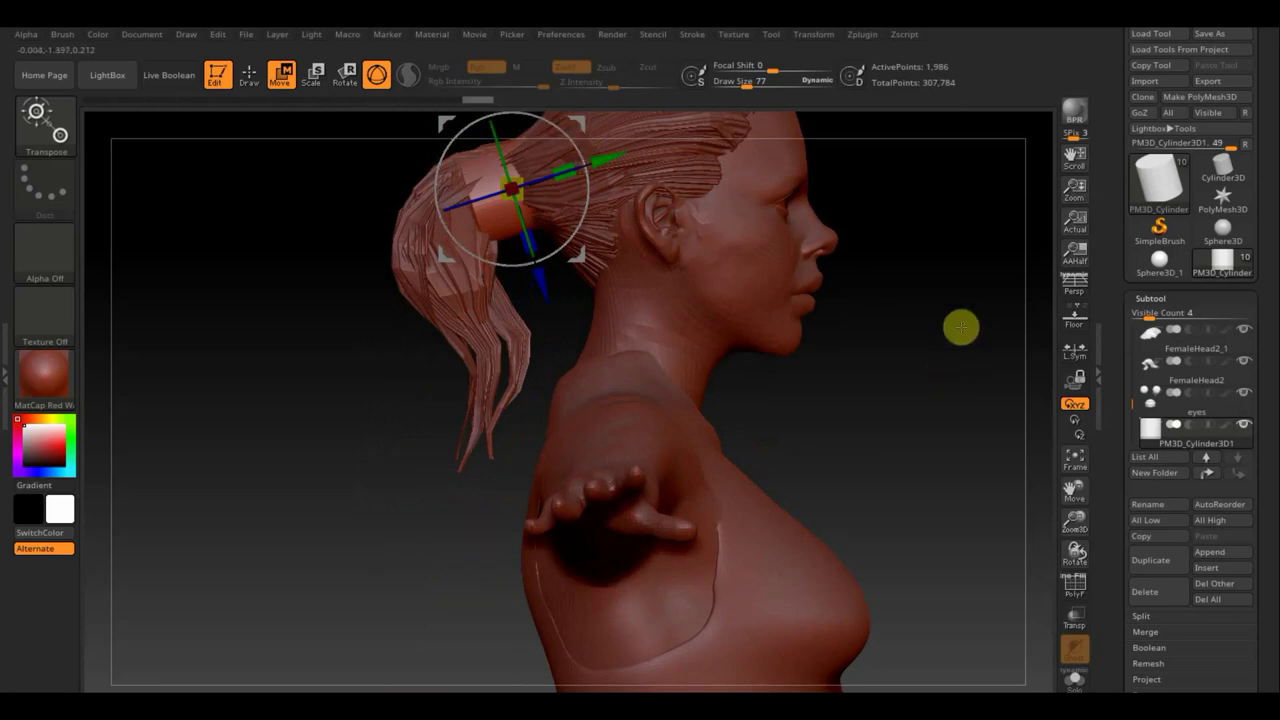
mouse_move(961, 327)
alt+mouse_down()
mouse_move(934, 394)
mouse_move(751, 363)
alt+mouse_up()
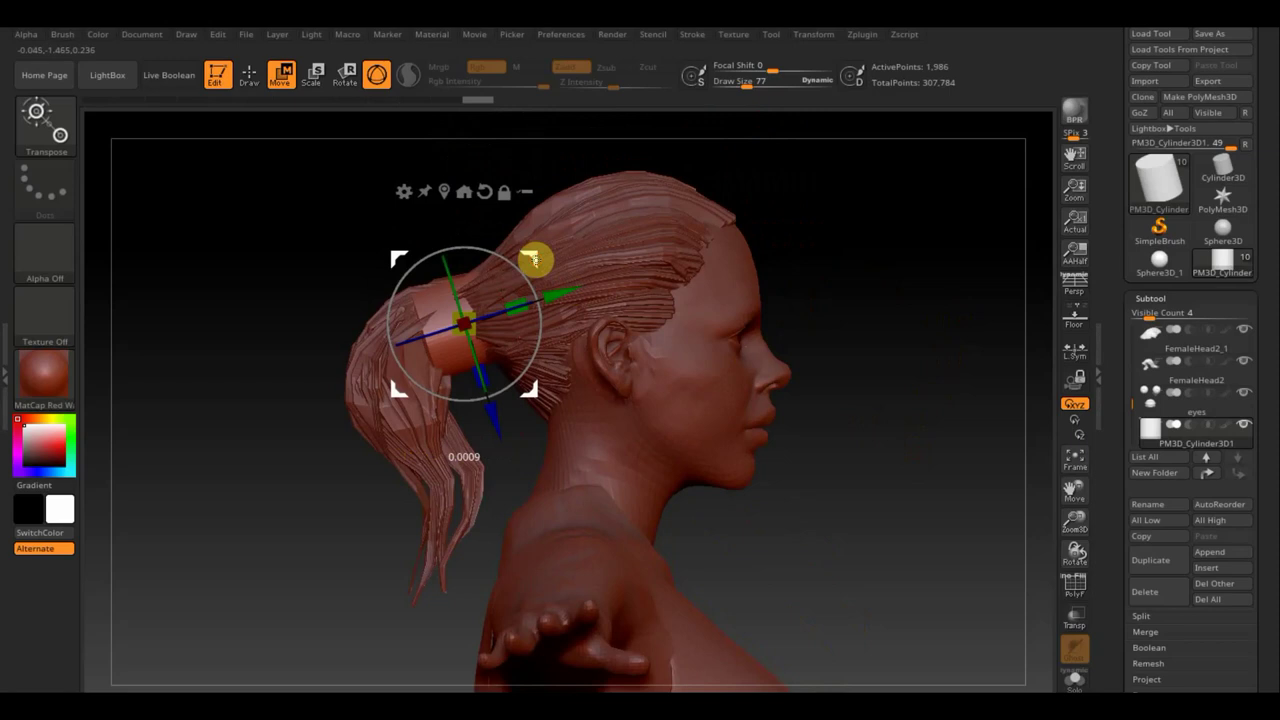
drag(535, 260, 531, 243)
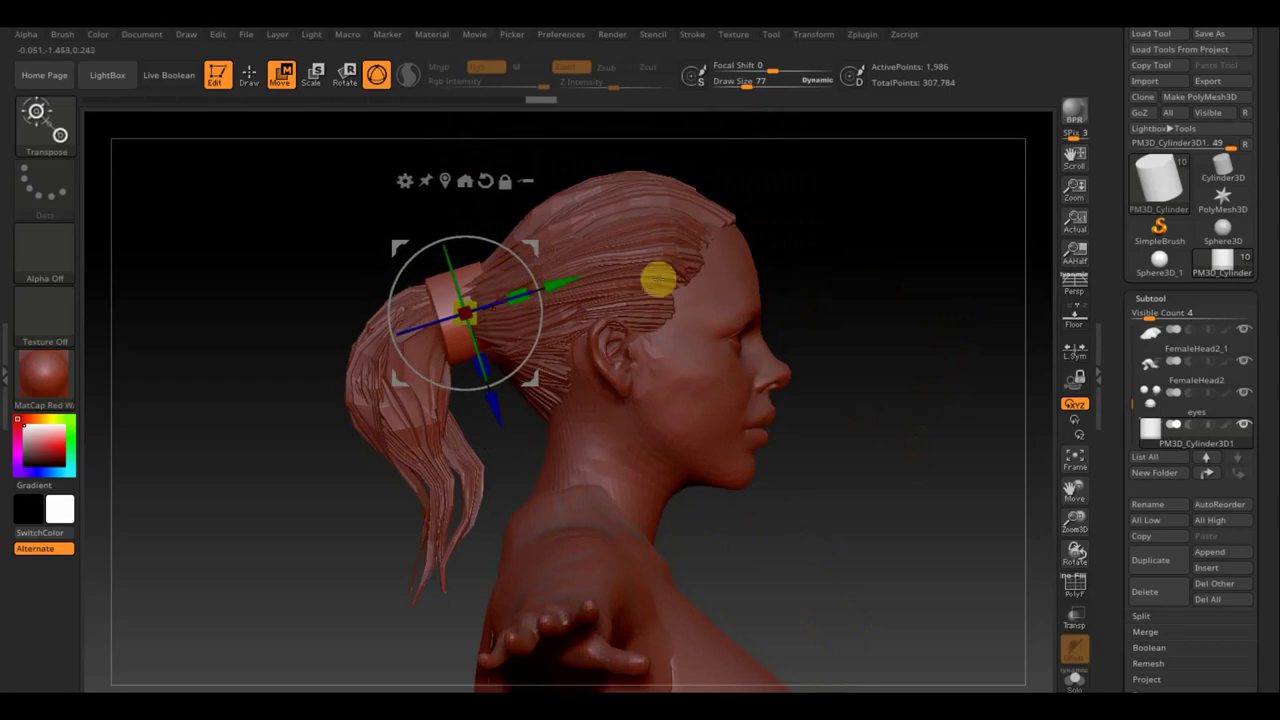
mouse_move(882, 532)
mouse_down()
mouse_move(891, 486)
mouse_move(874, 486)
mouse_up()
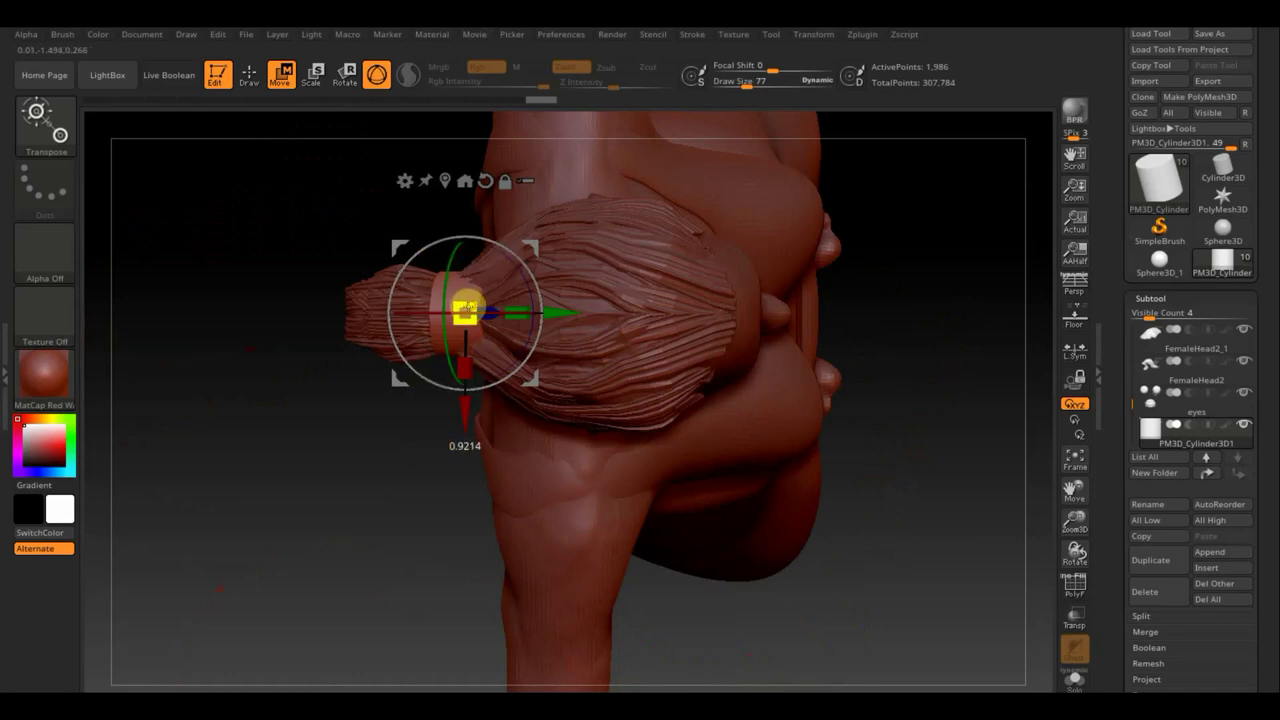
Step: Mask the hair-tie band across the ponytail, reducing brush size from 77 to 42
click(250, 77)
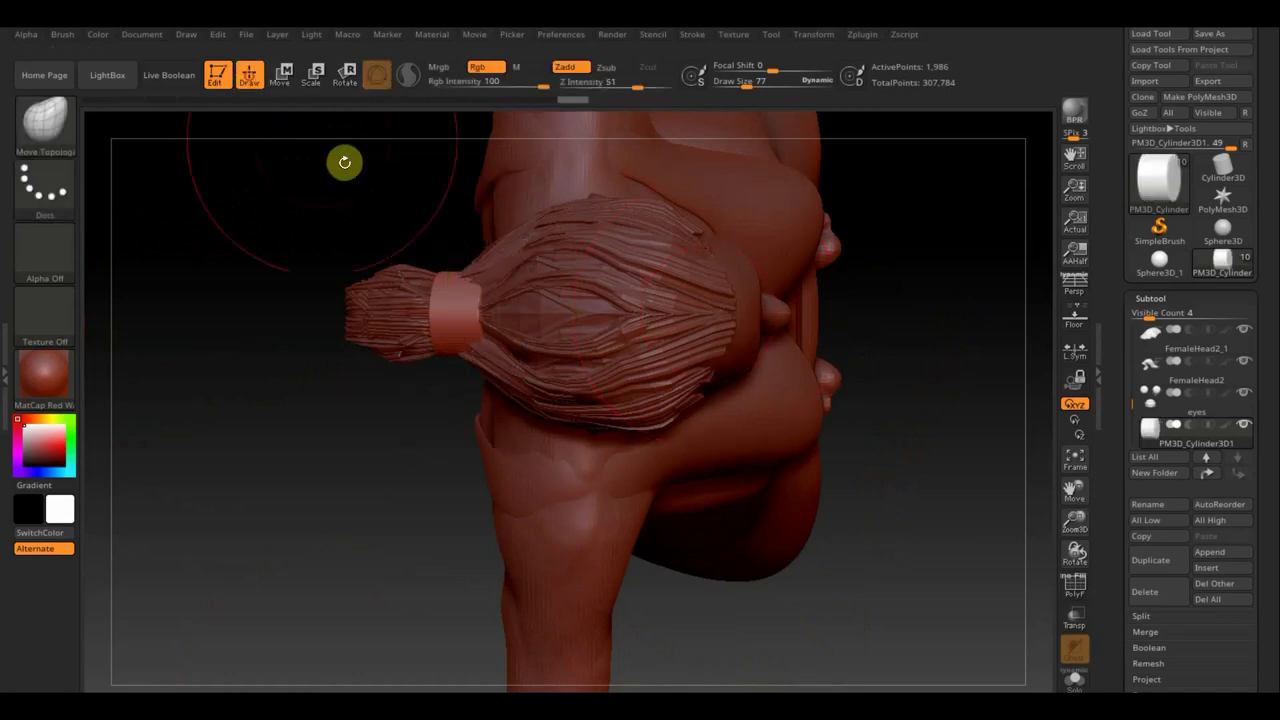
mouse_move(341, 187)
ctrl+shift+mouse_down()
mouse_move(443, 420)
mouse_move(391, 274)
ctrl+shift+mouse_up()
drag(791, 354, 823, 366)
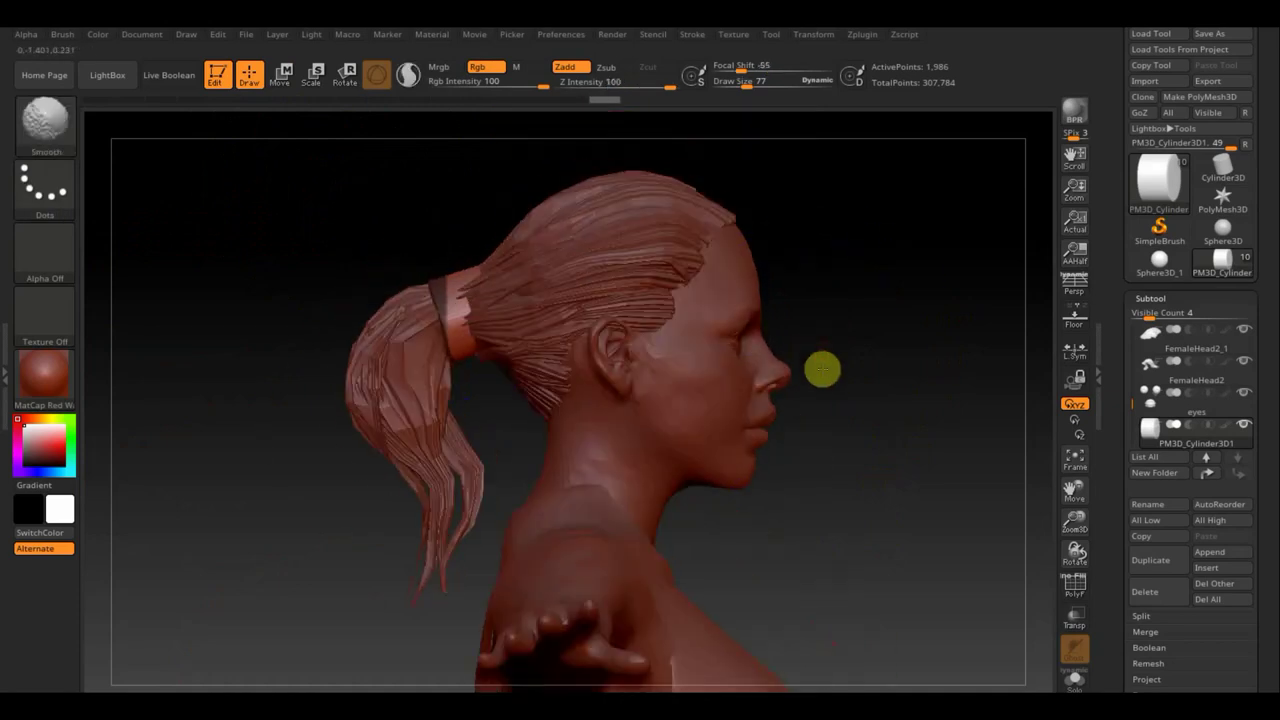
ctrl+drag(389, 242, 463, 404)
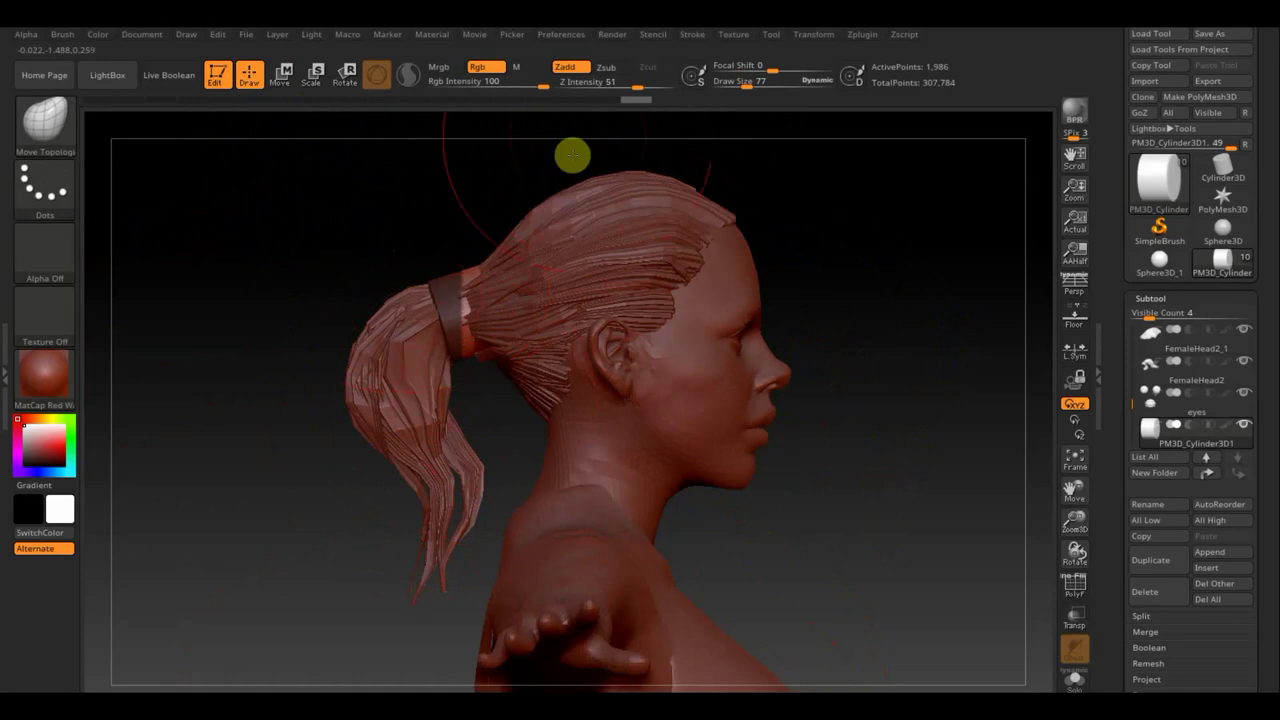
drag(748, 85, 735, 90)
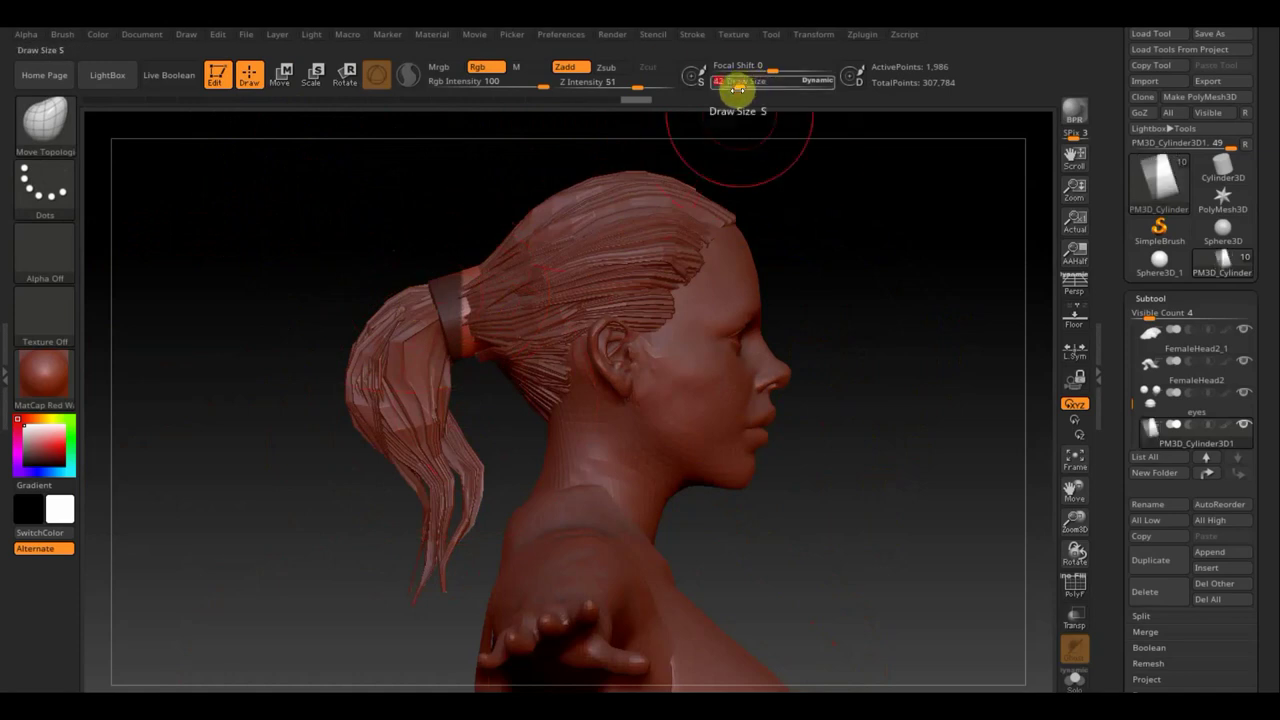
Step: Switch the mask stroke to Curve and apply a curve mask over the band
click(65, 196)
click(255, 238)
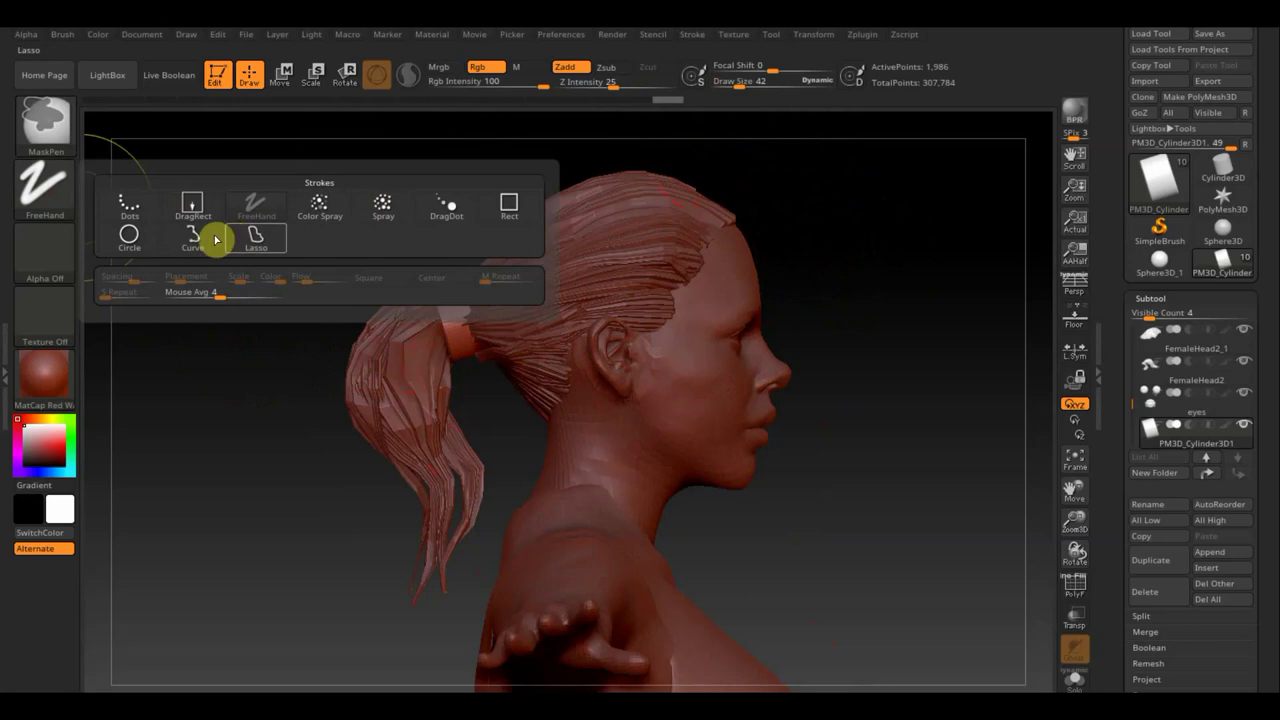
click(195, 235)
drag(440, 295, 494, 540)
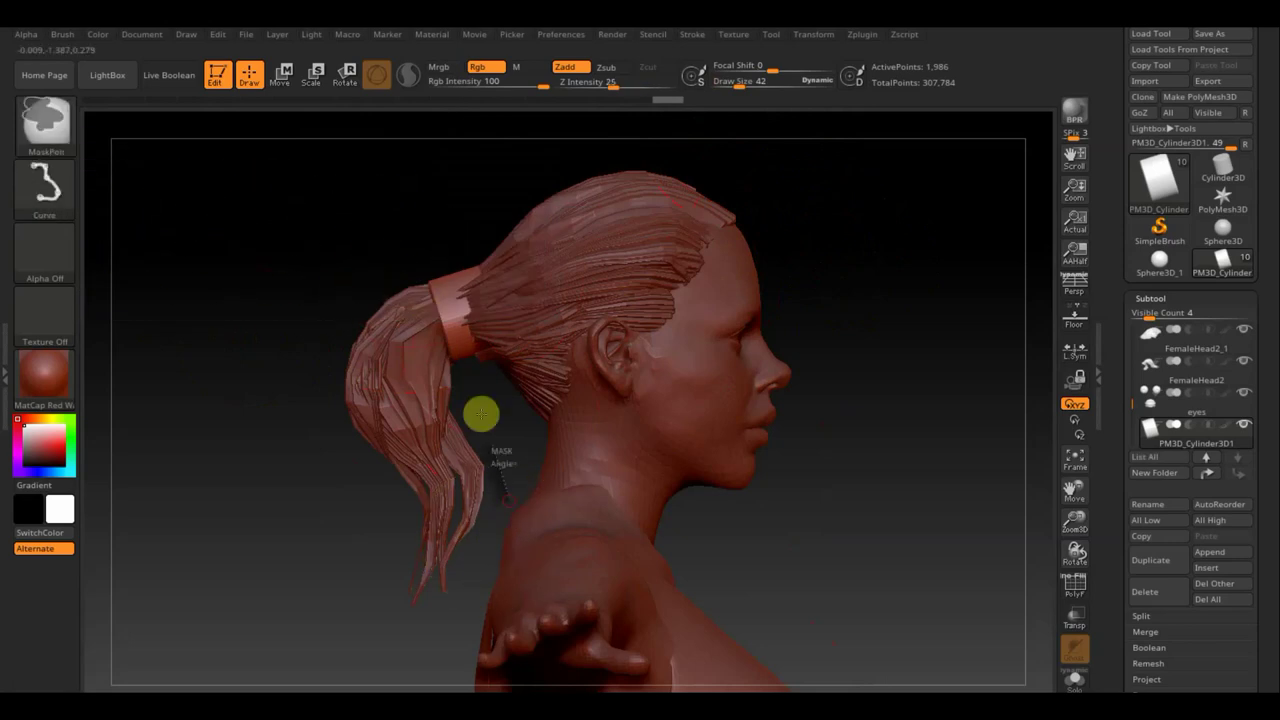
drag(425, 240, 423, 225)
ctrl+click(427, 214)
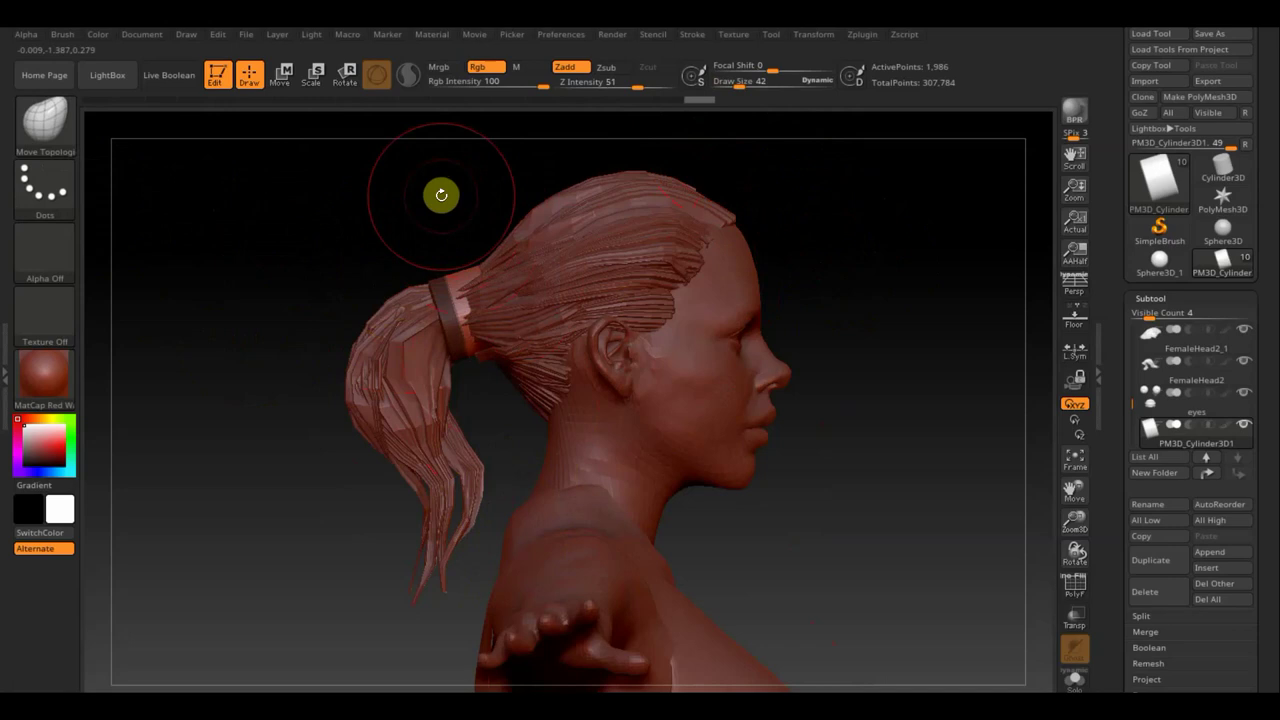
Step: Refine the band's mask with another curve mask from a rear three-quarter view
click(287, 80)
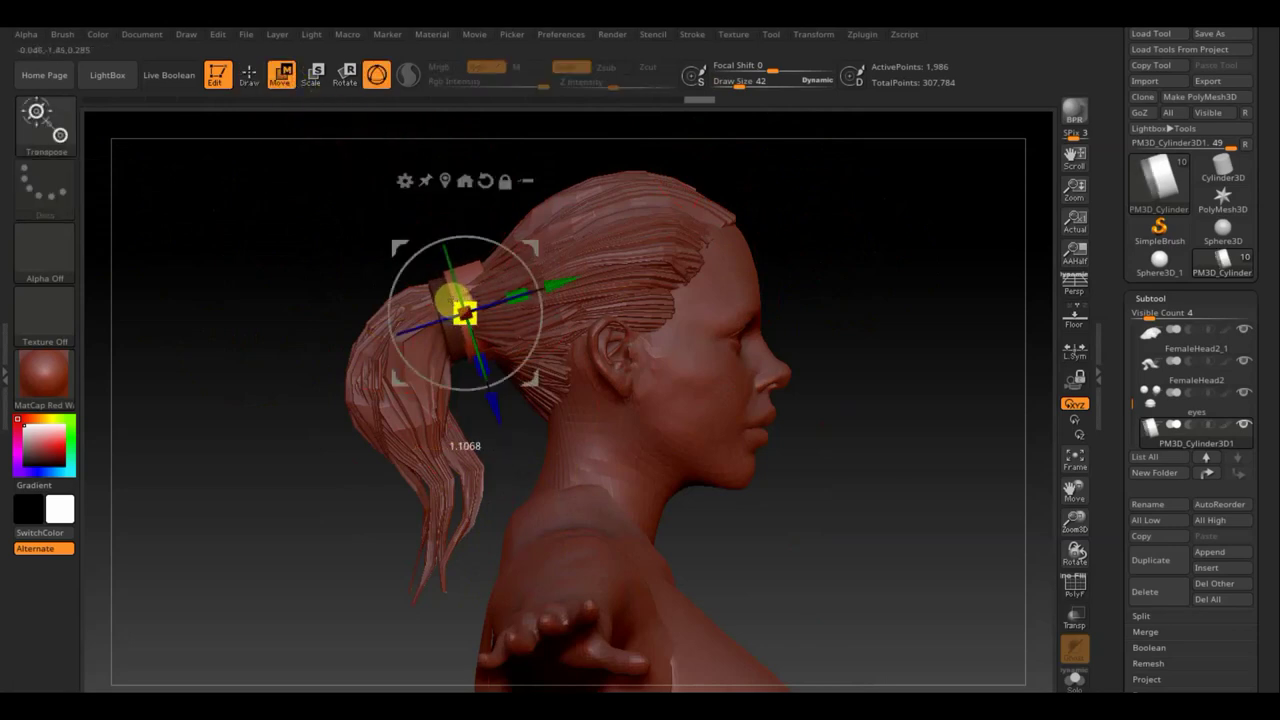
click(249, 78)
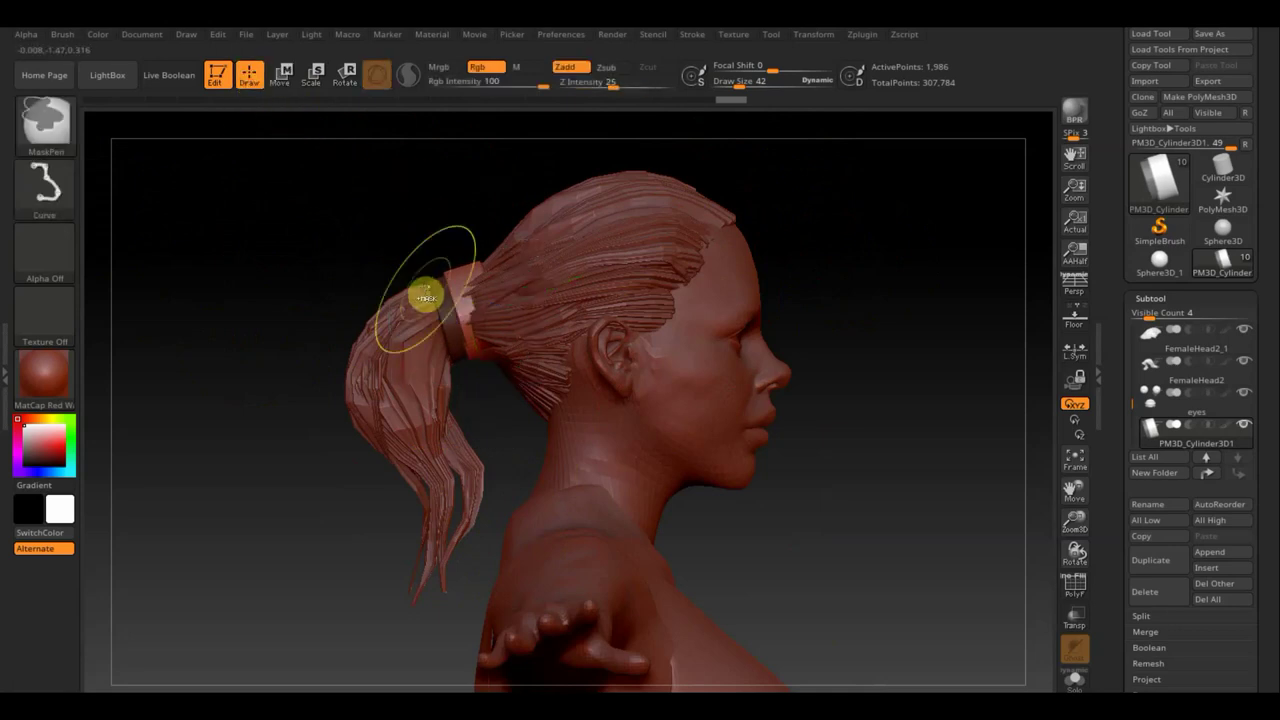
ctrl+drag(434, 286, 449, 294)
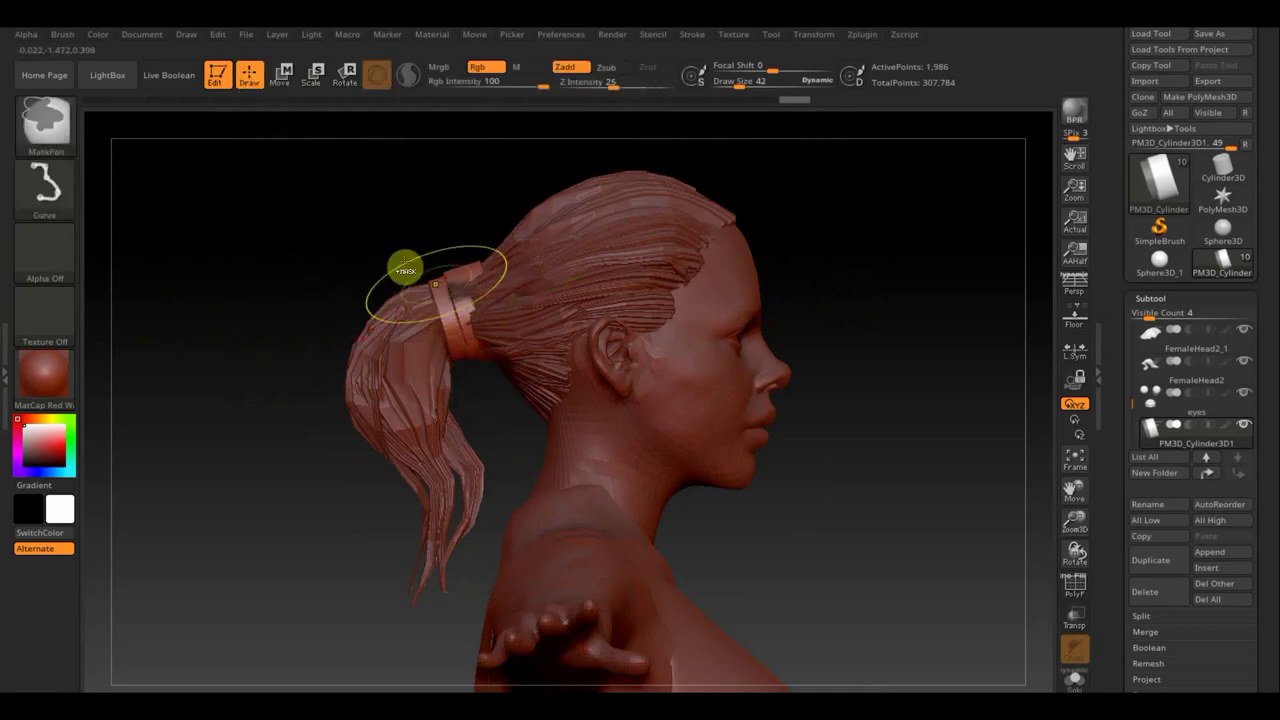
key(shift)
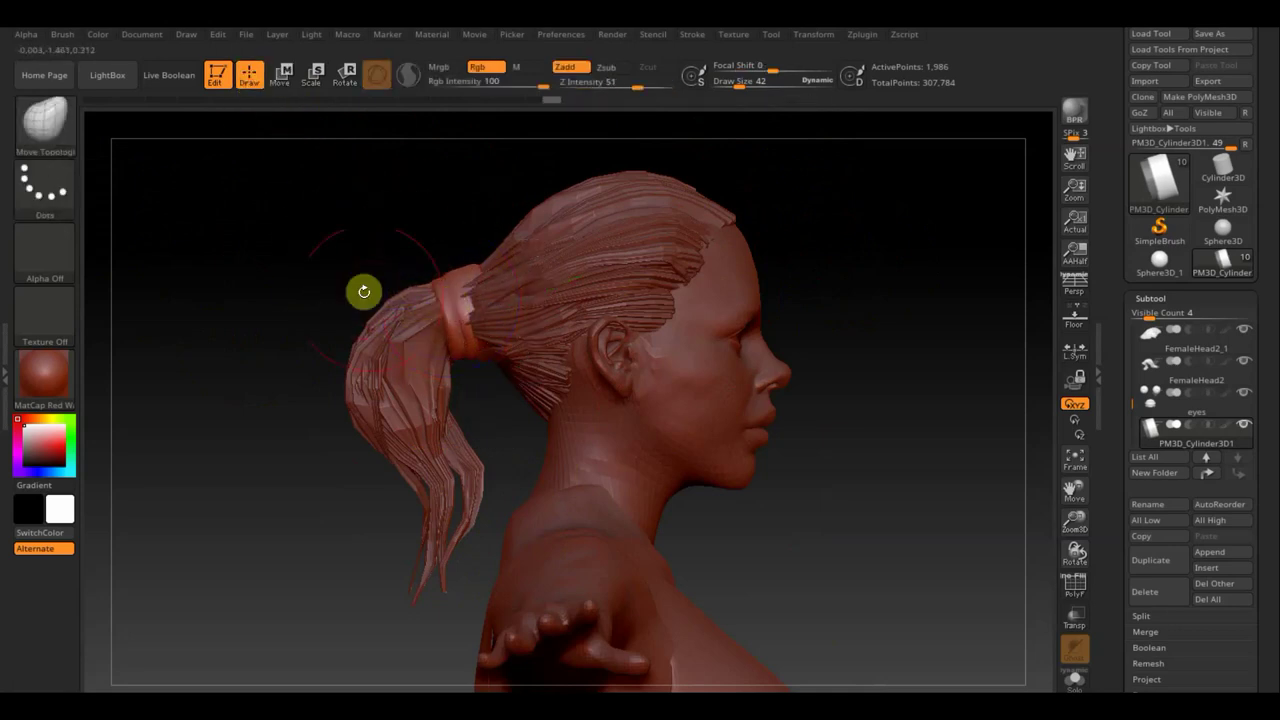
mouse_move(363, 289)
mouse_down()
mouse_move(317, 274)
mouse_move(363, 309)
mouse_move(326, 318)
mouse_move(303, 266)
mouse_move(326, 249)
mouse_up()
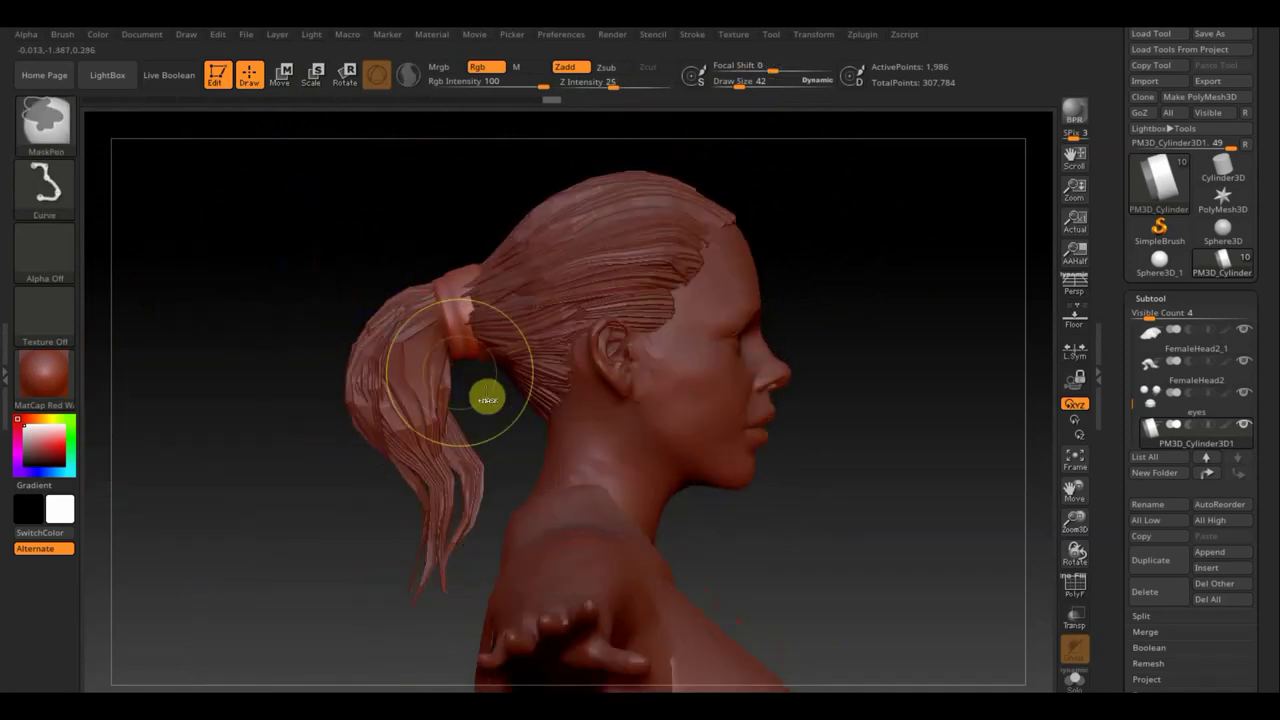
ctrl+drag(514, 406, 463, 220)
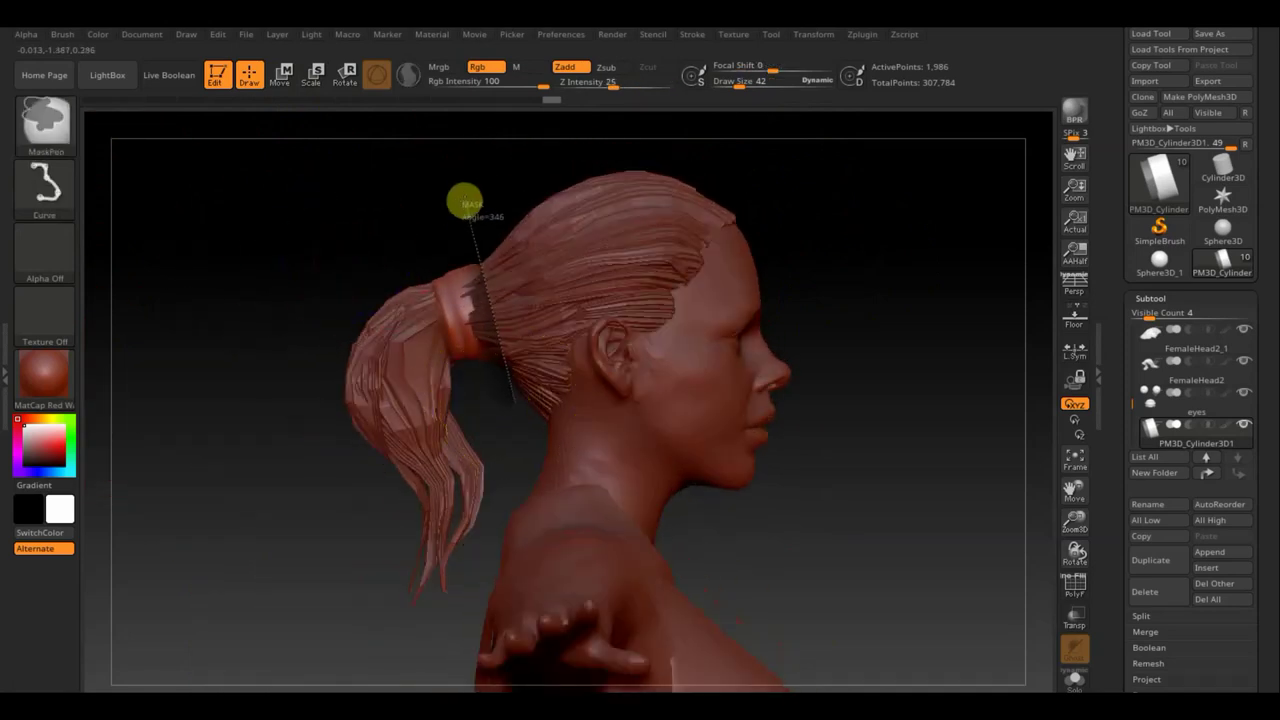
ctrl+drag(443, 209, 443, 207)
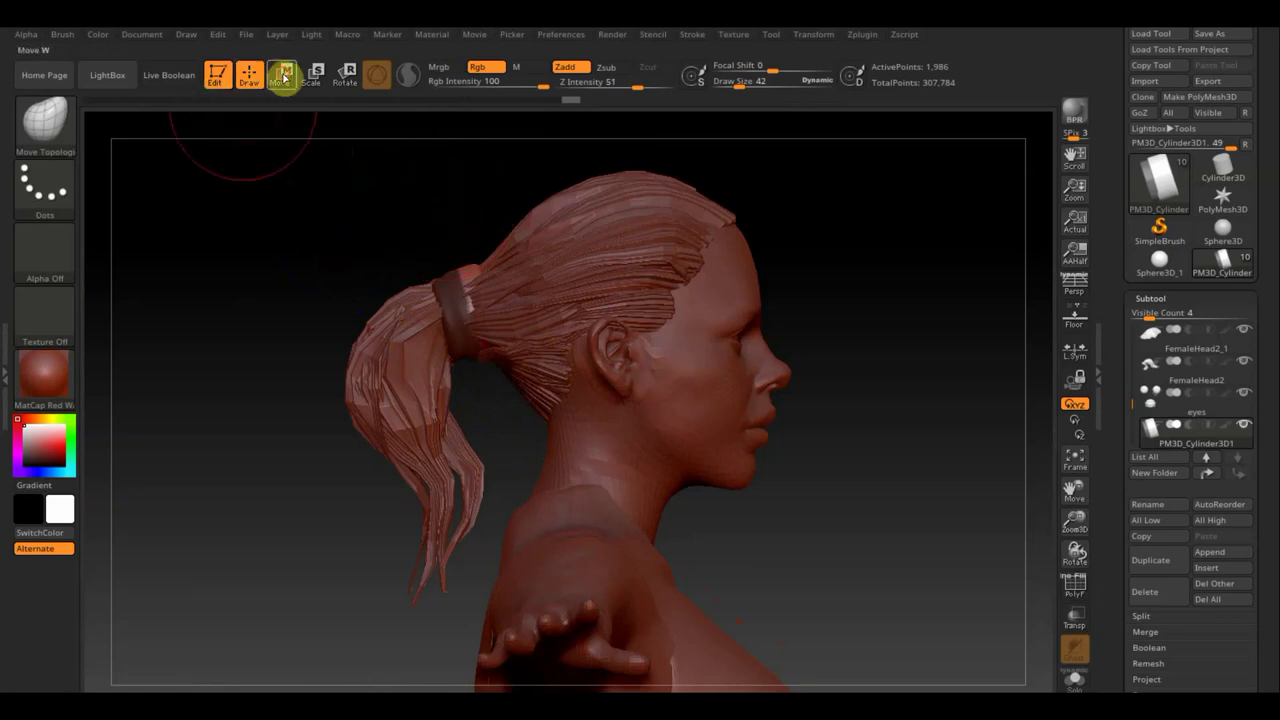
Step: Clear the hair tie's mask and orbit to check its fit from profile angles
click(284, 73)
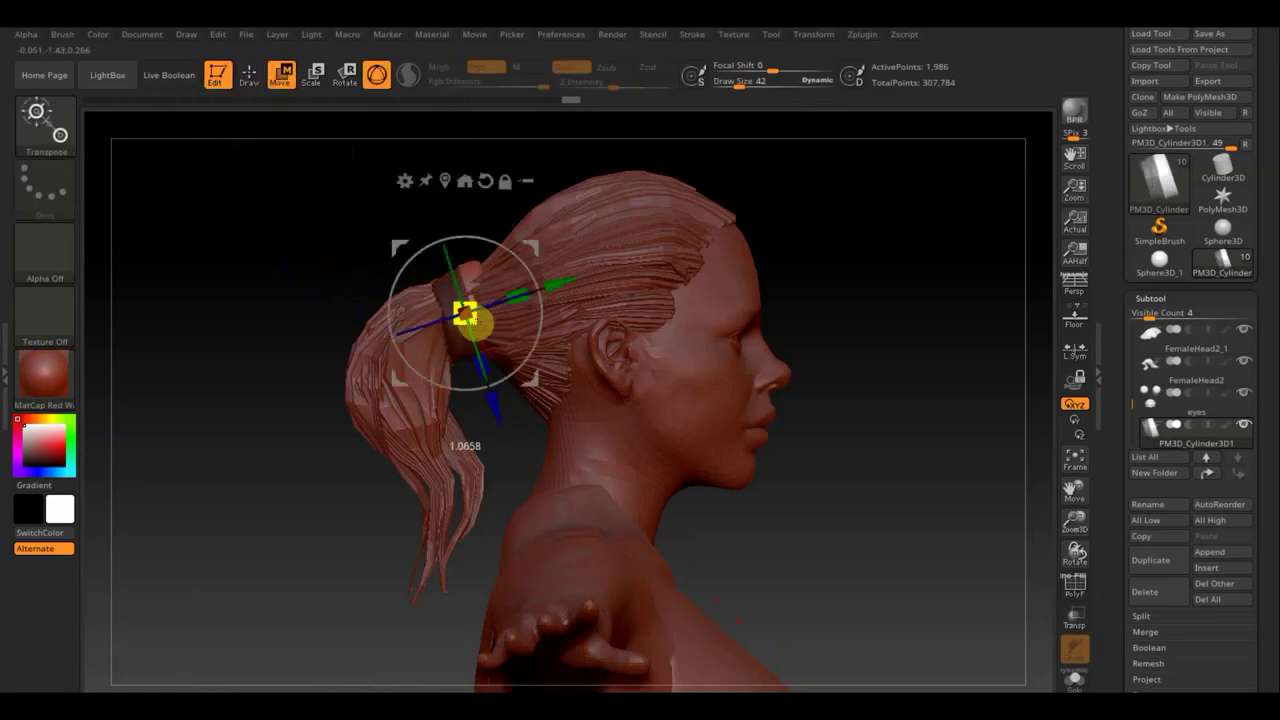
click(252, 80)
mouse_move(292, 213)
ctrl+mouse_down()
mouse_move(383, 362)
mouse_move(457, 397)
mouse_move(466, 386)
mouse_move(400, 417)
mouse_move(576, 387)
mouse_move(556, 375)
ctrl+mouse_up()
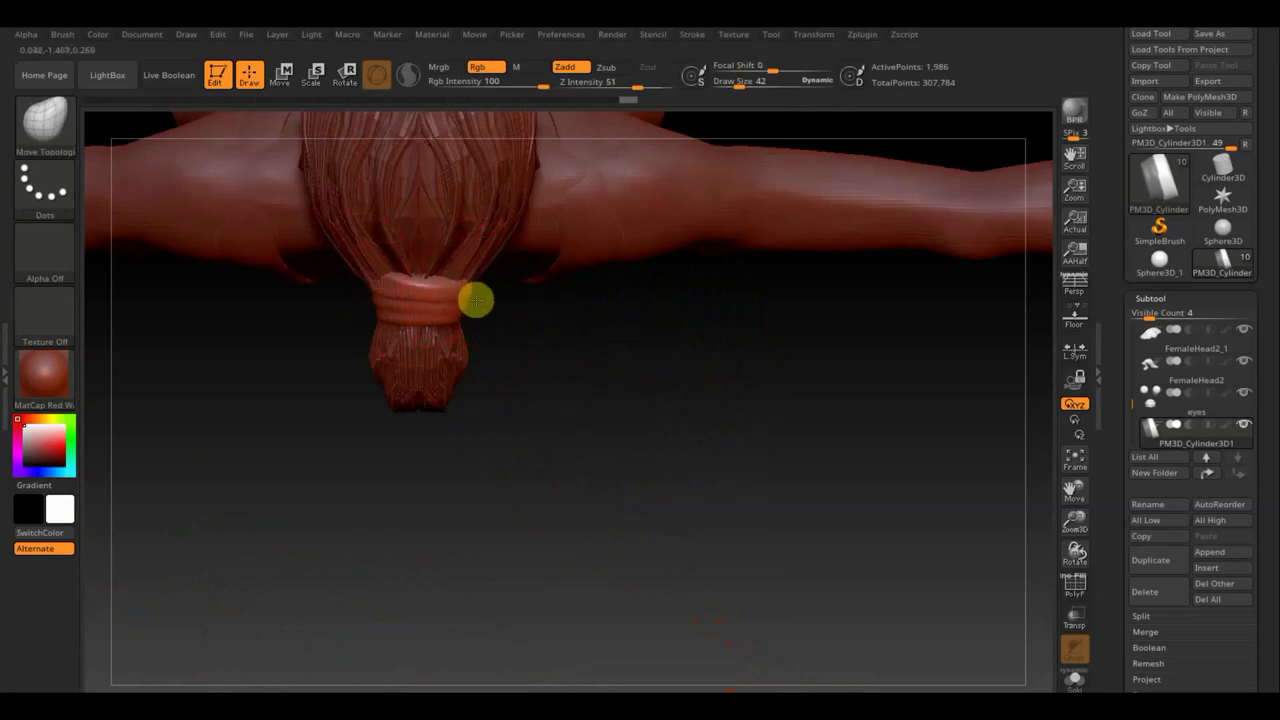
mouse_move(563, 280)
mouse_down()
mouse_move(543, 243)
mouse_move(517, 260)
mouse_move(557, 295)
mouse_move(480, 287)
mouse_up()
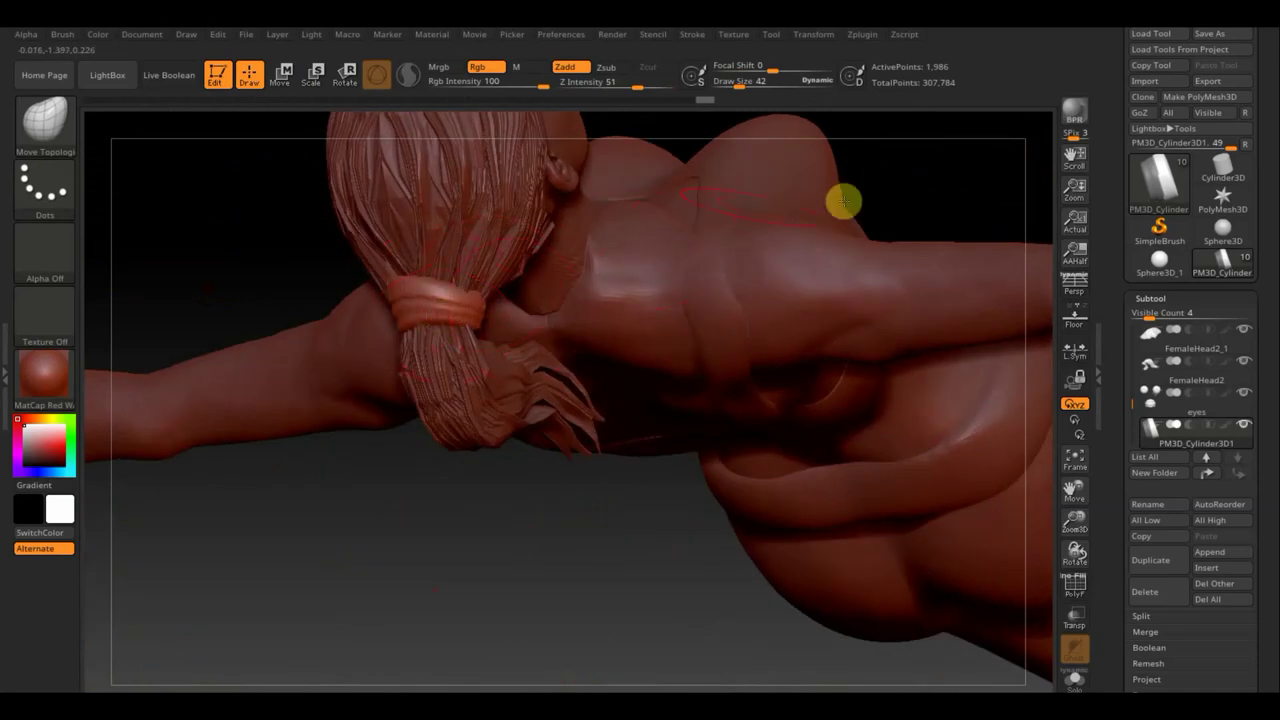
drag(844, 202, 894, 126)
mouse_move(774, 243)
mouse_down()
mouse_move(695, 259)
mouse_move(691, 277)
mouse_move(894, 362)
mouse_up()
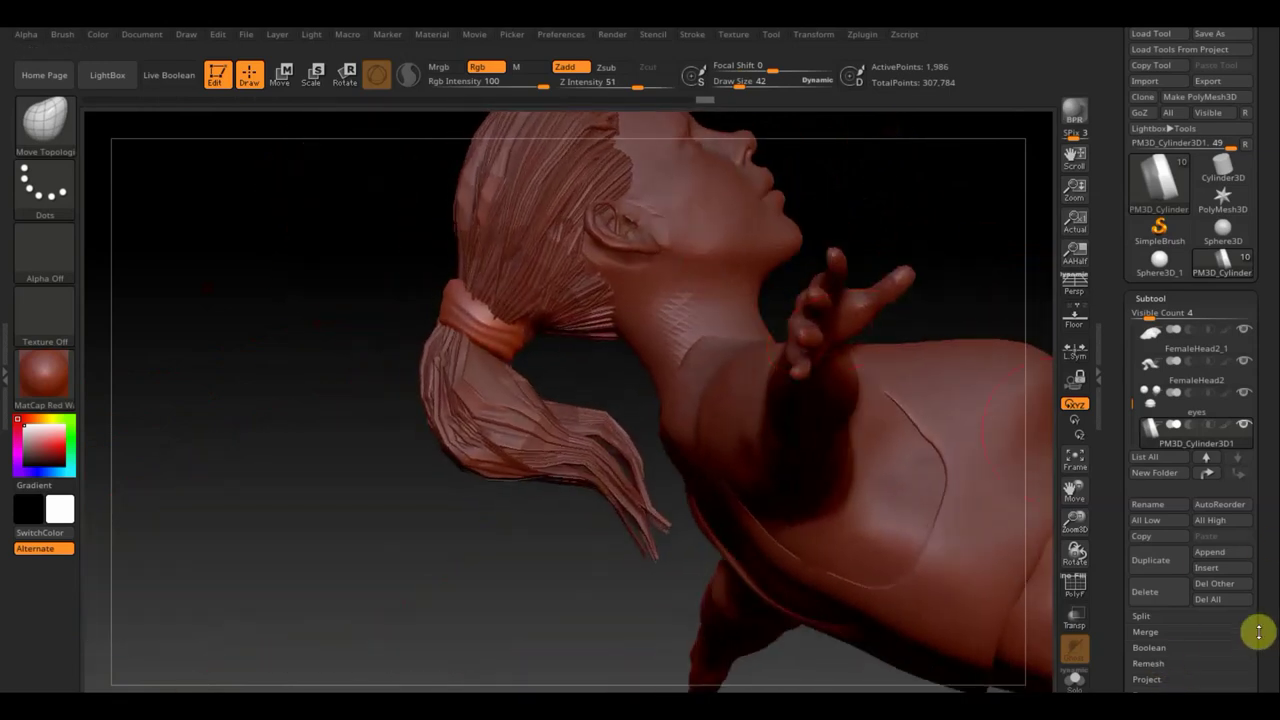
mouse_move(1258, 632)
mouse_down()
mouse_move(1200, 594)
mouse_move(1180, 533)
mouse_up()
Step: Delete the hair tie's lower subdivision levels and apply Mirror And Weld
click(1178, 510)
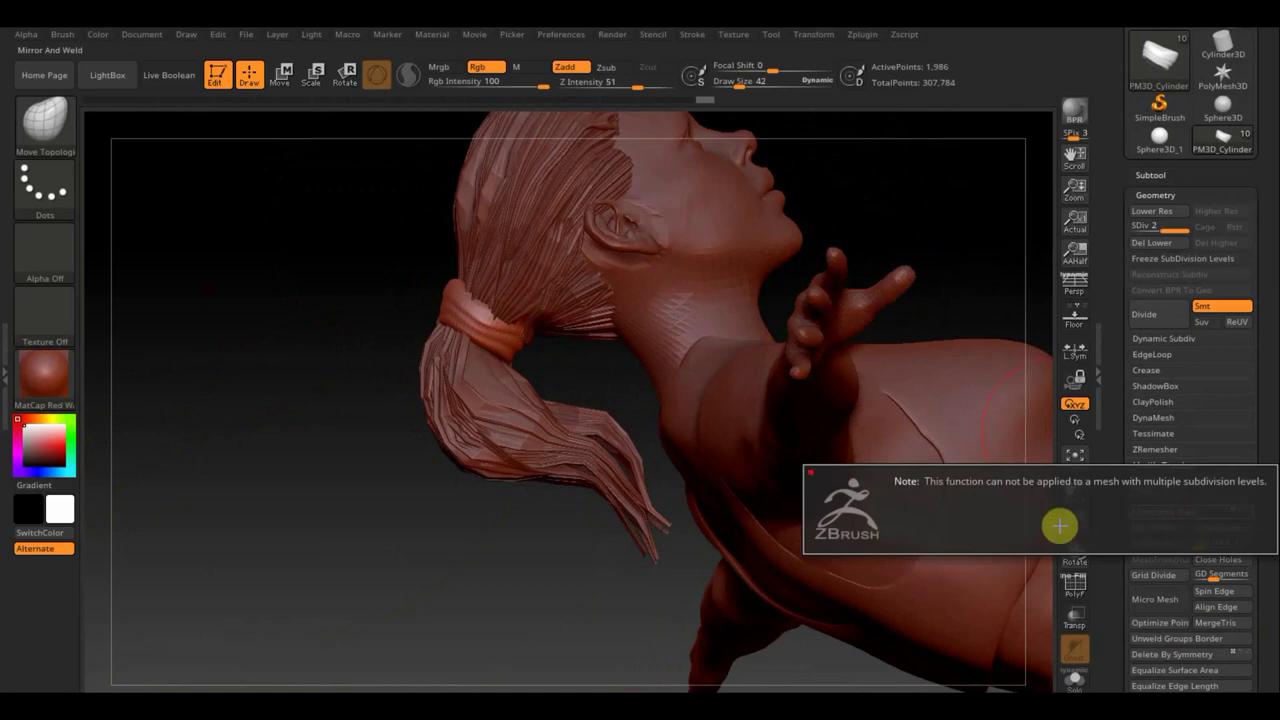
click(1152, 242)
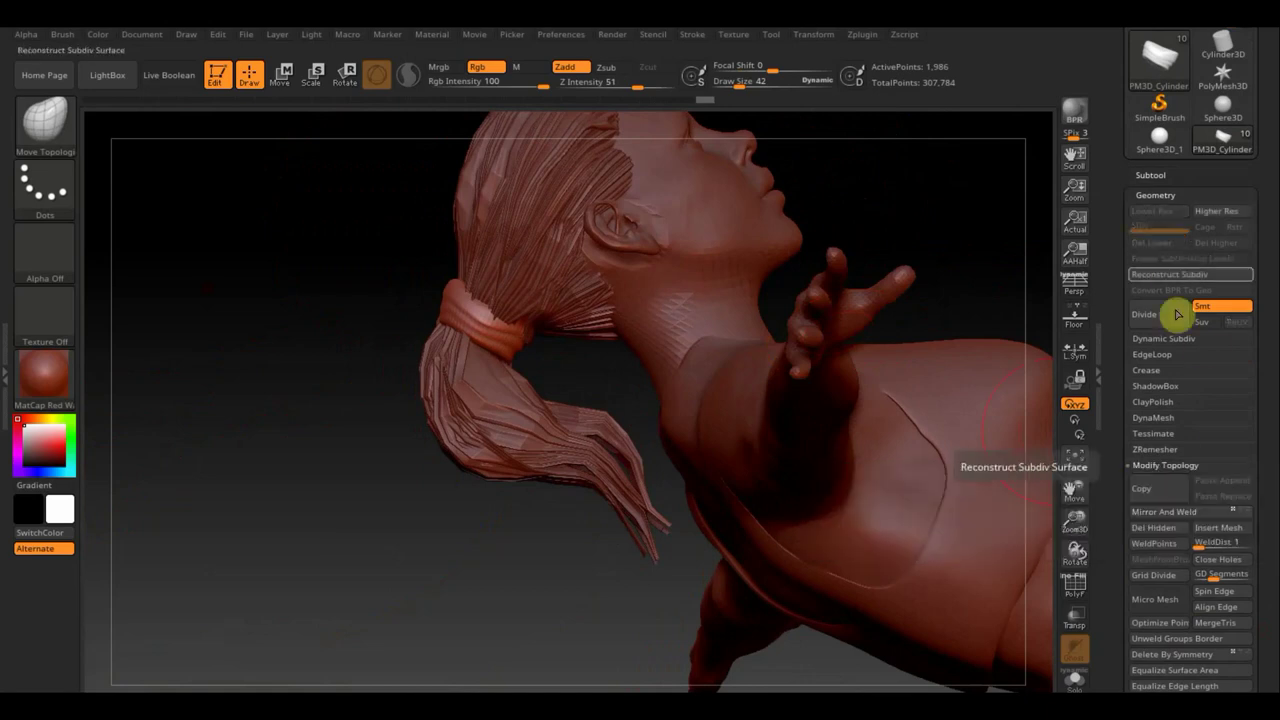
click(1173, 513)
Step: Turn on PolyF wireframe and inspect the upper body from behind
drag(560, 569, 623, 583)
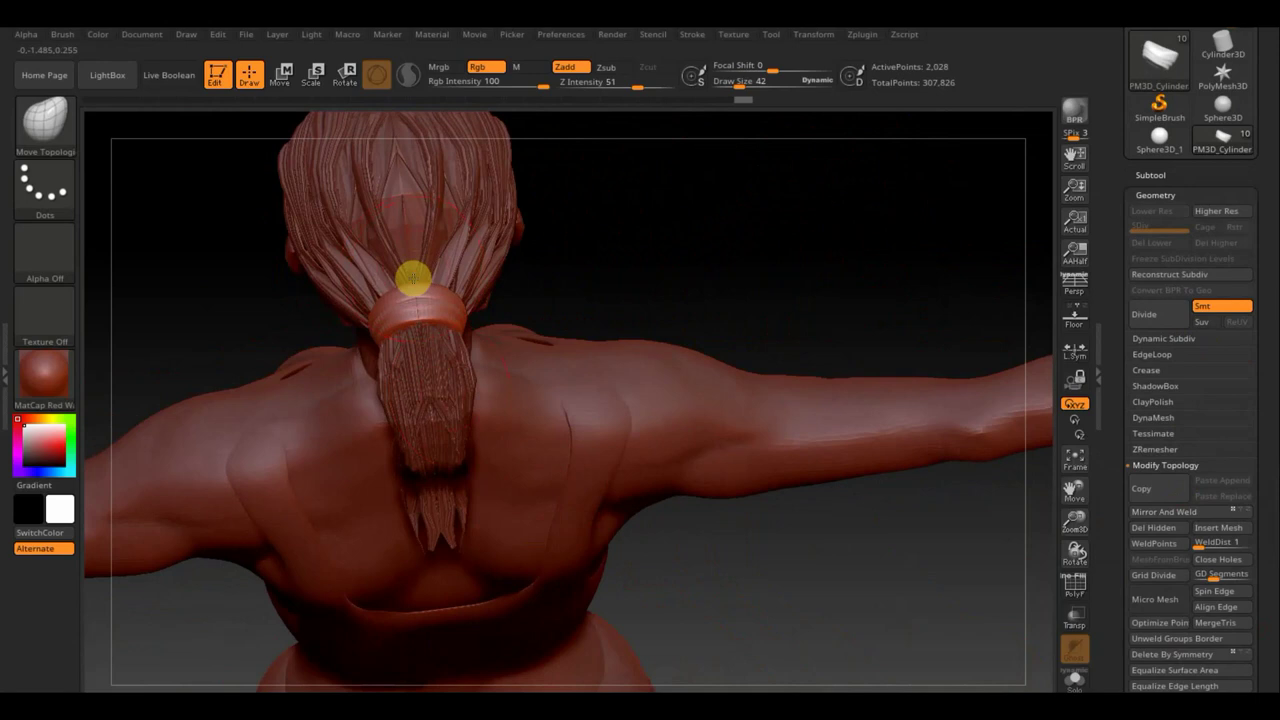
click(1073, 590)
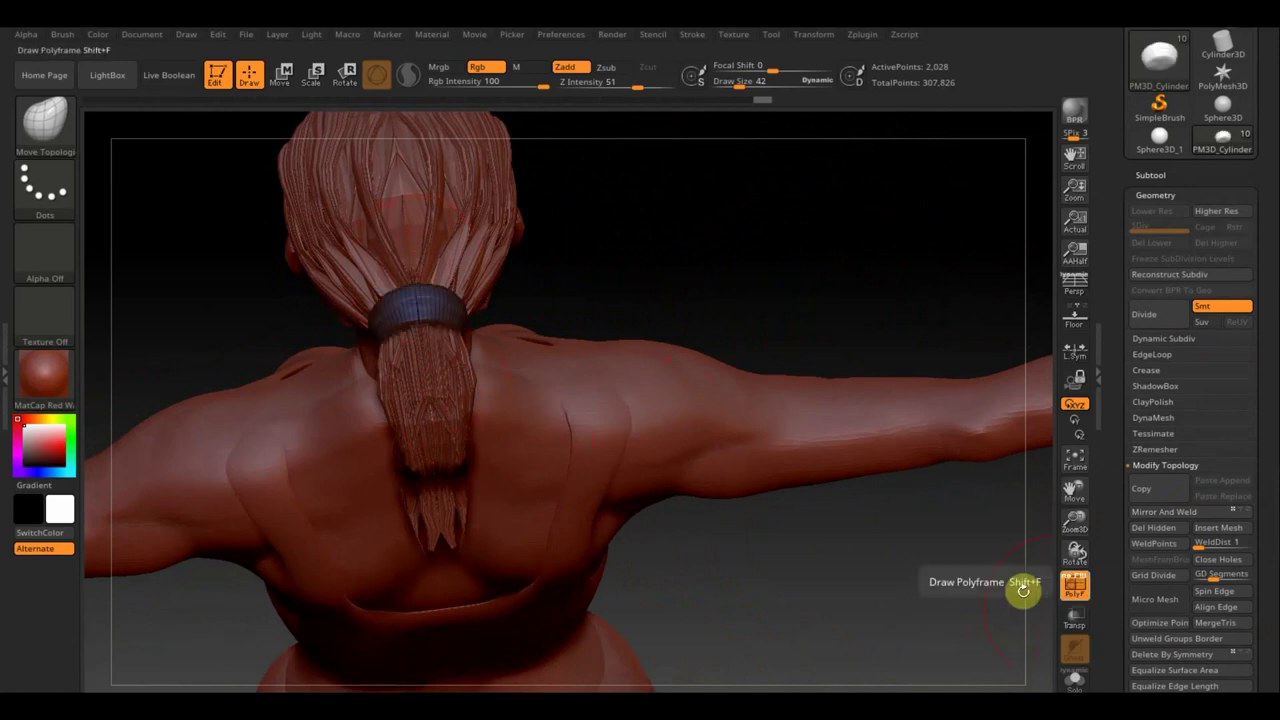
mouse_move(1023, 509)
mouse_down()
mouse_move(780, 594)
mouse_move(874, 557)
mouse_move(656, 408)
mouse_move(660, 466)
mouse_move(674, 471)
mouse_move(689, 409)
mouse_move(669, 360)
mouse_move(780, 336)
mouse_up()
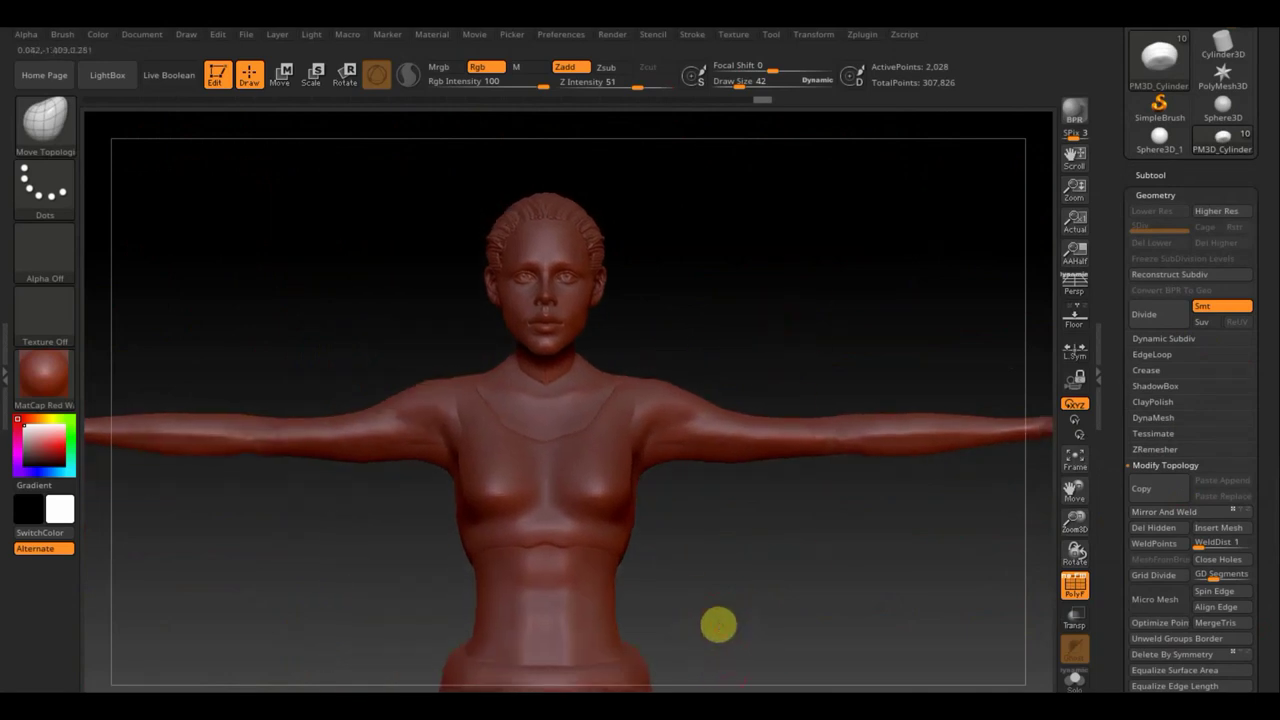
mouse_move(714, 623)
alt+mouse_down()
mouse_move(709, 563)
mouse_move(789, 517)
mouse_move(871, 511)
mouse_move(826, 526)
mouse_move(793, 514)
alt+mouse_up()
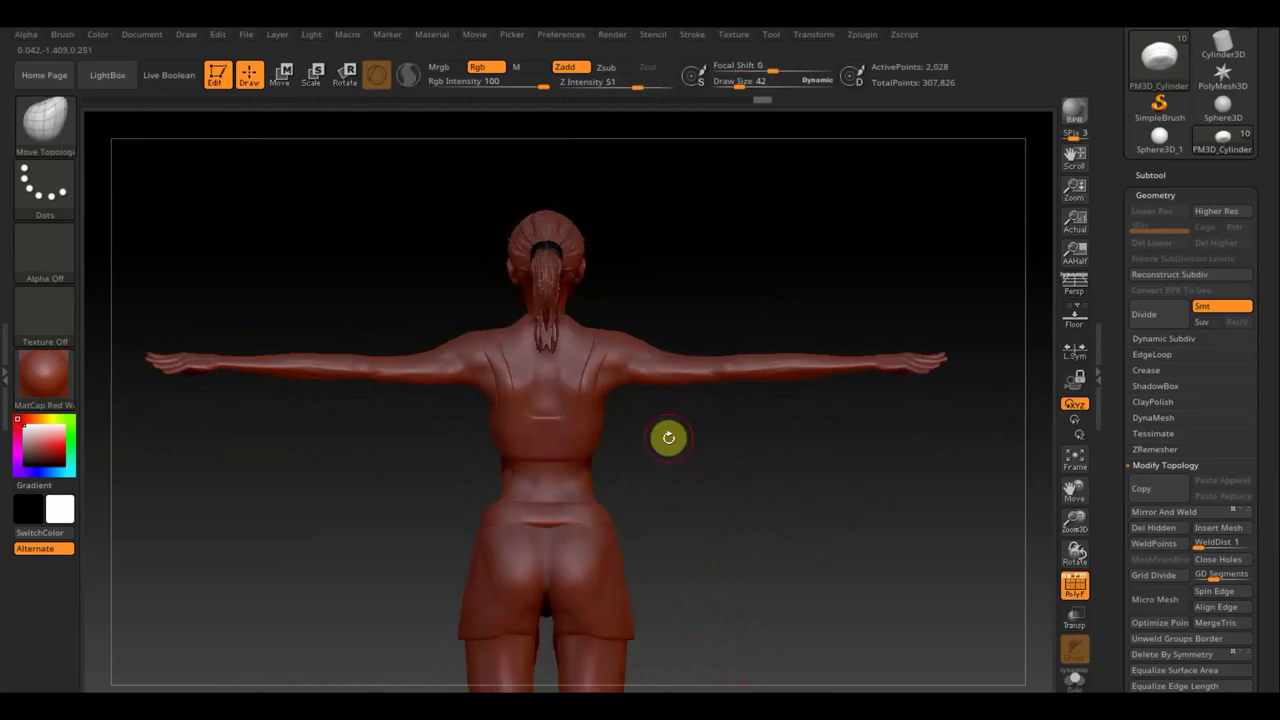
alt+drag(669, 436, 708, 546)
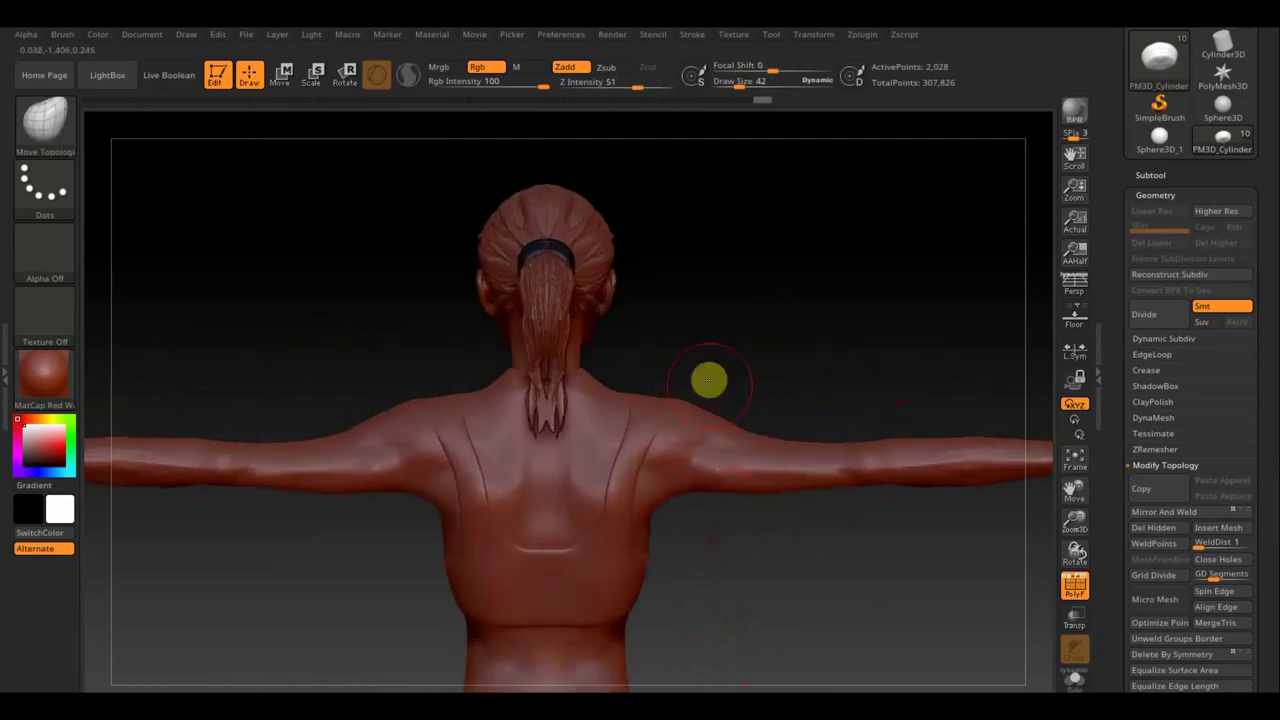
Step: Switch to the body mesh, enlarge brush size to 81, and inspect the top from several angles
alt+click(548, 365)
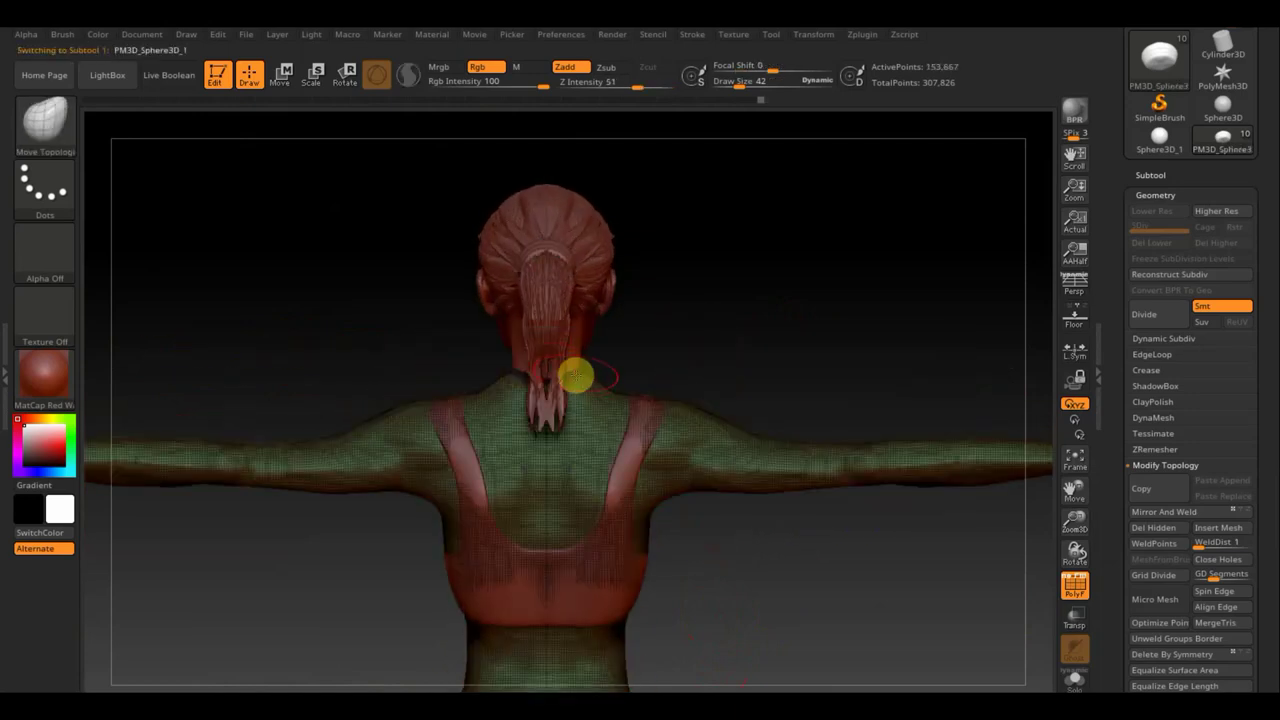
drag(737, 83, 749, 82)
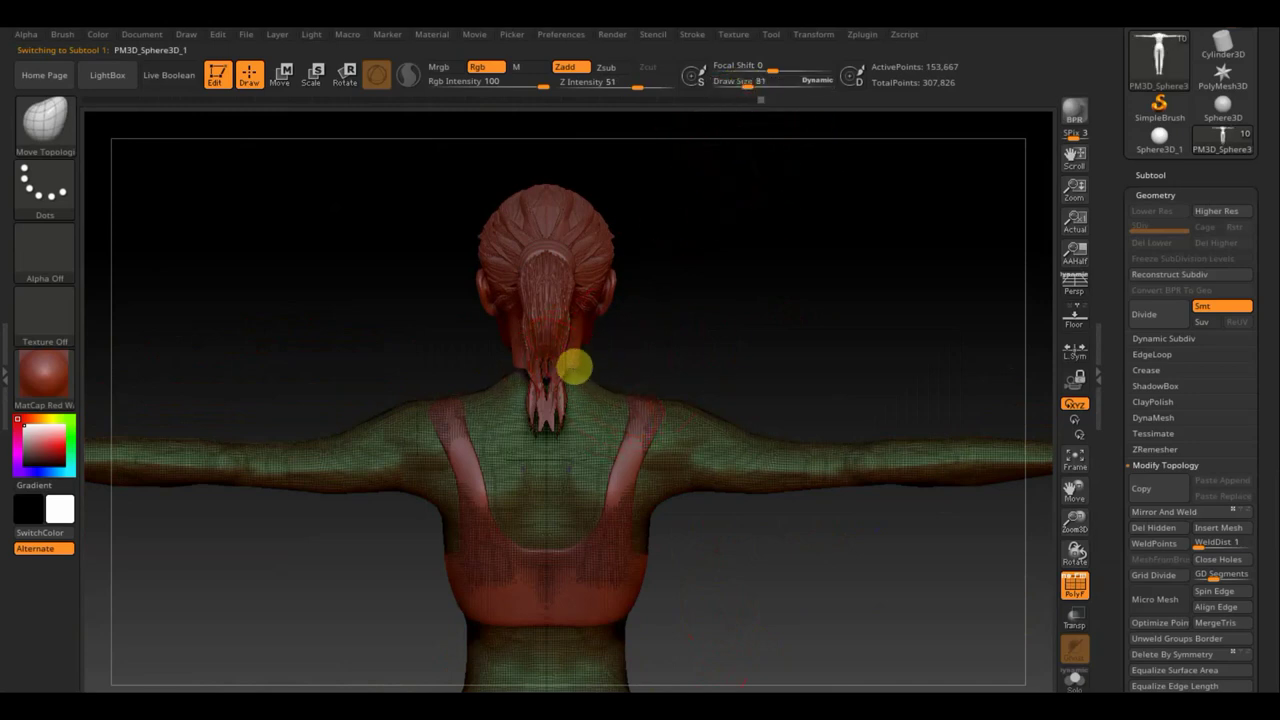
ctrl+alt+shift+drag(573, 367, 507, 376)
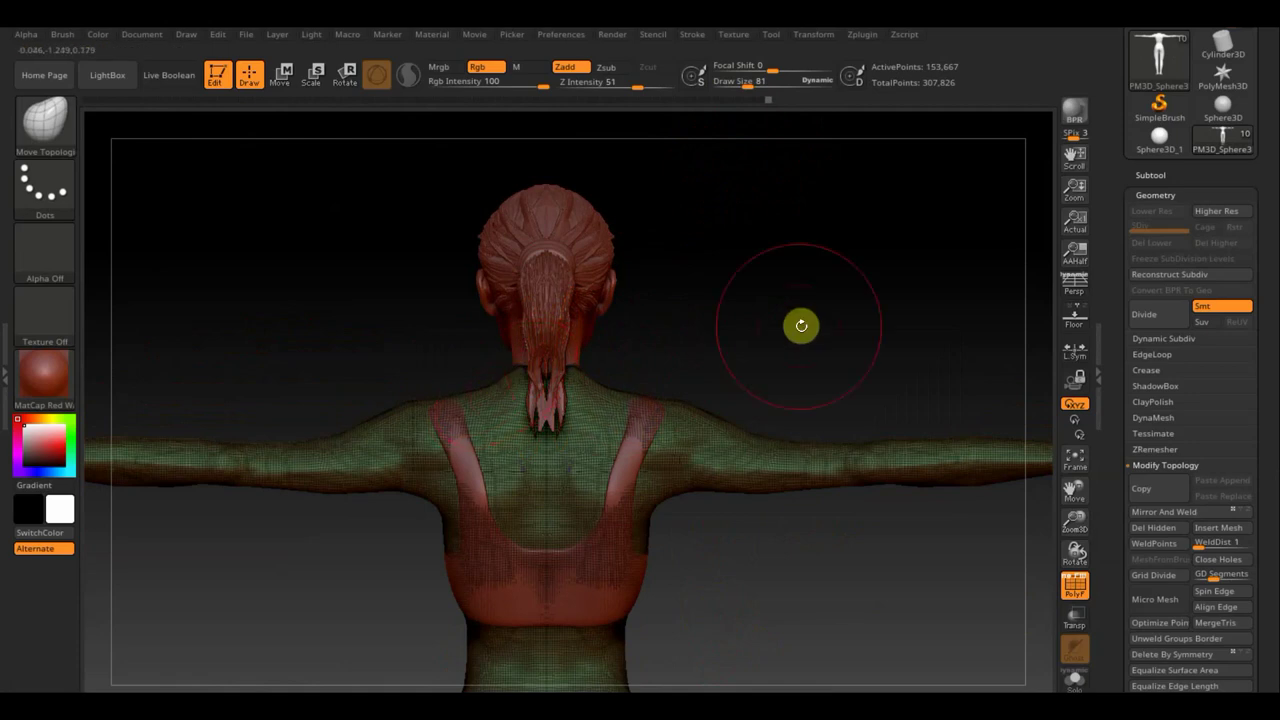
mouse_move(800, 323)
mouse_down()
mouse_move(663, 354)
mouse_move(629, 346)
mouse_move(648, 334)
mouse_up()
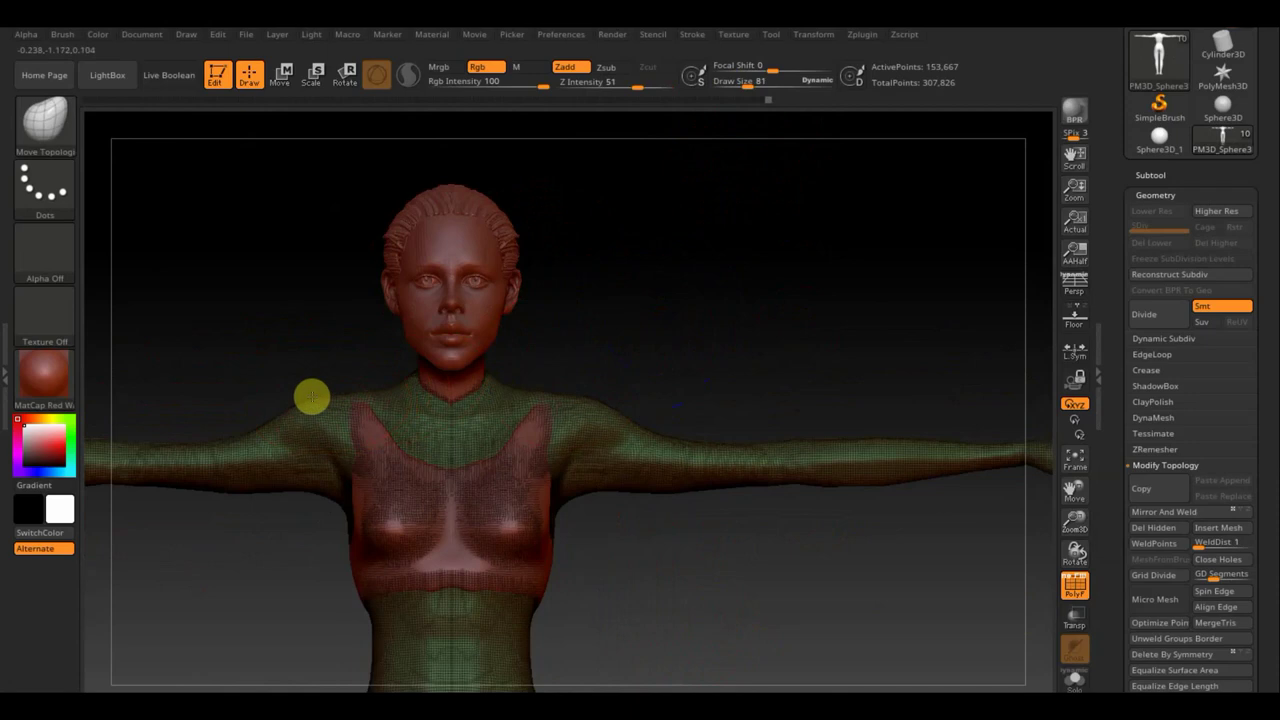
ctrl+alt+shift+drag(313, 399, 311, 490)
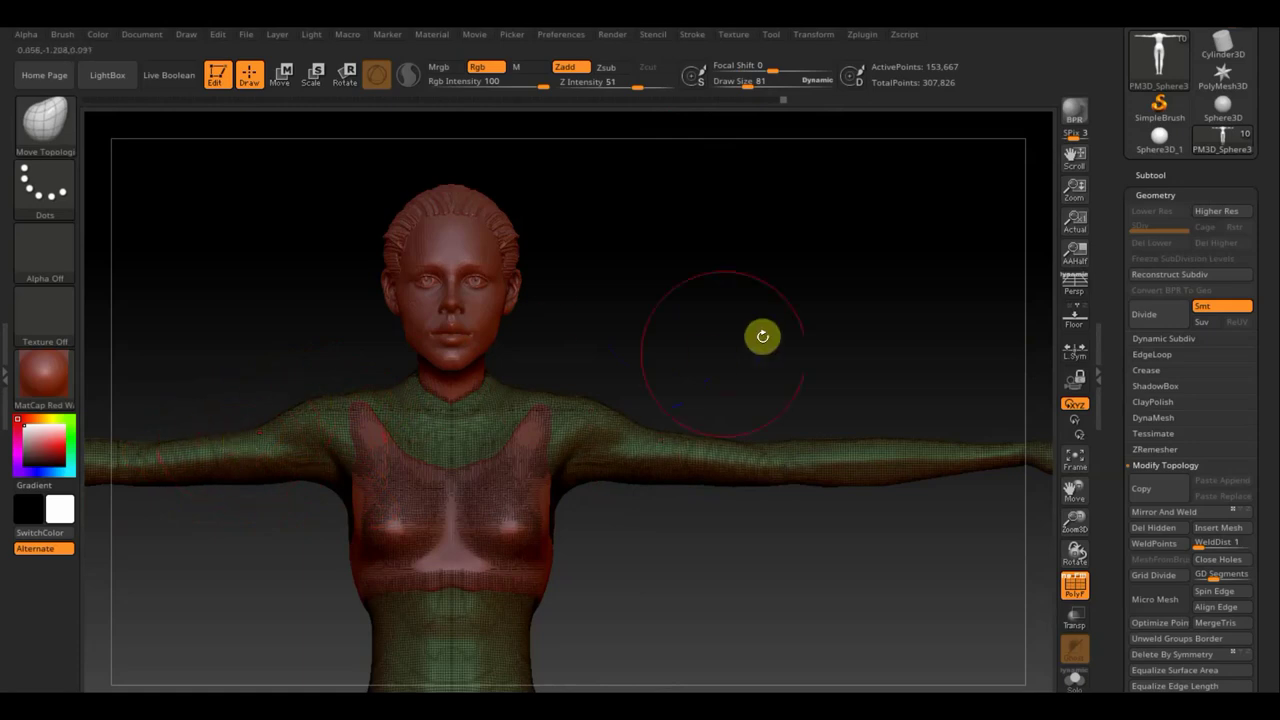
alt+drag(723, 334, 951, 311)
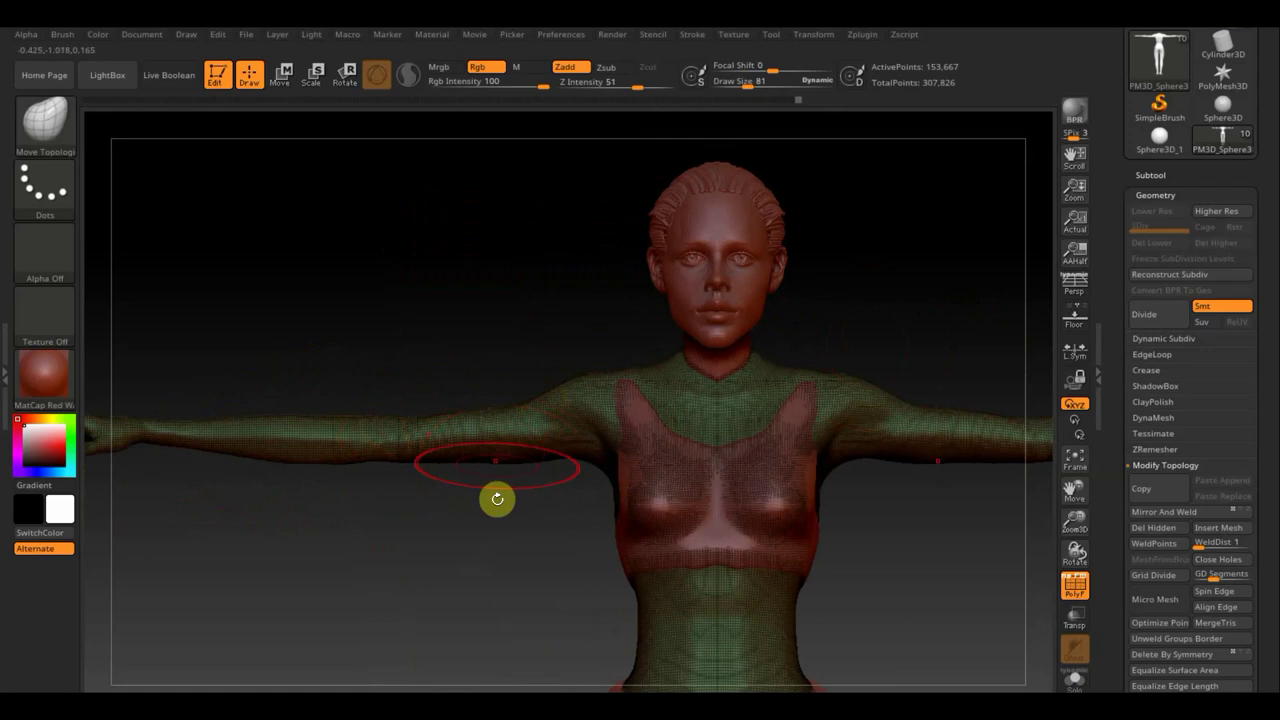
mouse_move(494, 497)
mouse_down()
mouse_move(560, 668)
mouse_move(443, 485)
mouse_up()
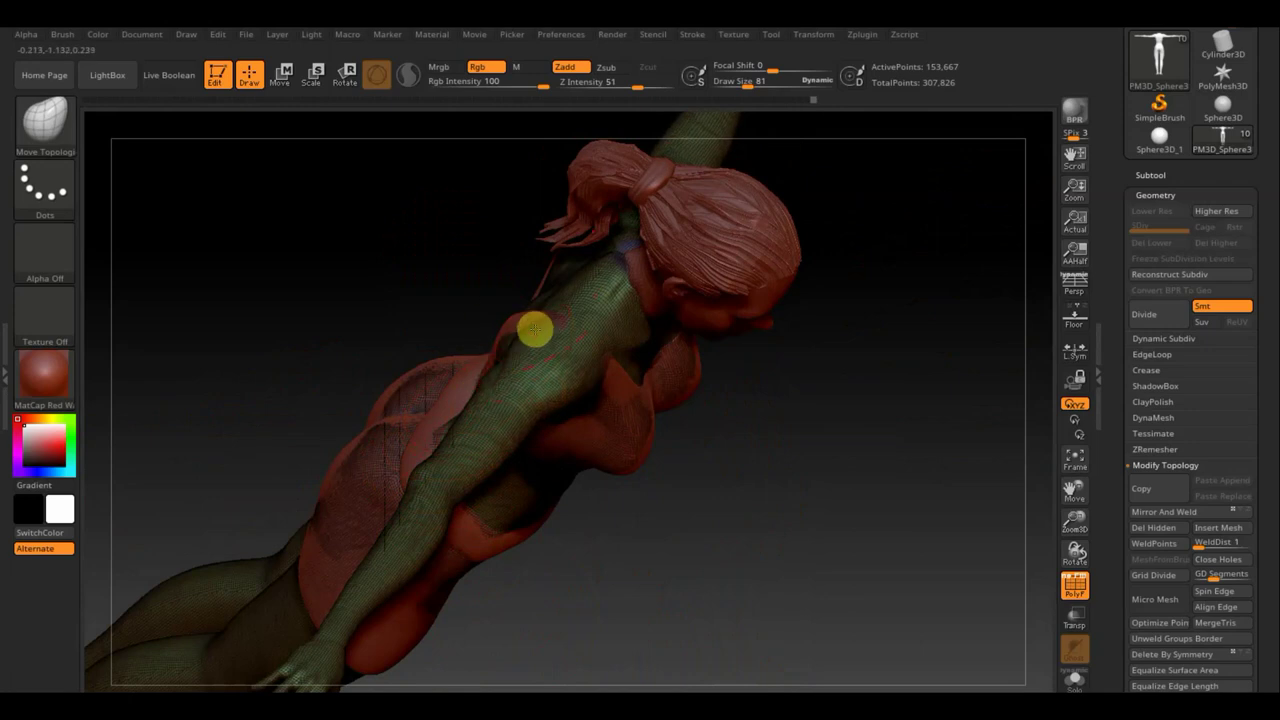
mouse_move(809, 446)
mouse_down()
mouse_move(780, 400)
mouse_move(757, 306)
mouse_move(851, 235)
mouse_move(848, 257)
mouse_up()
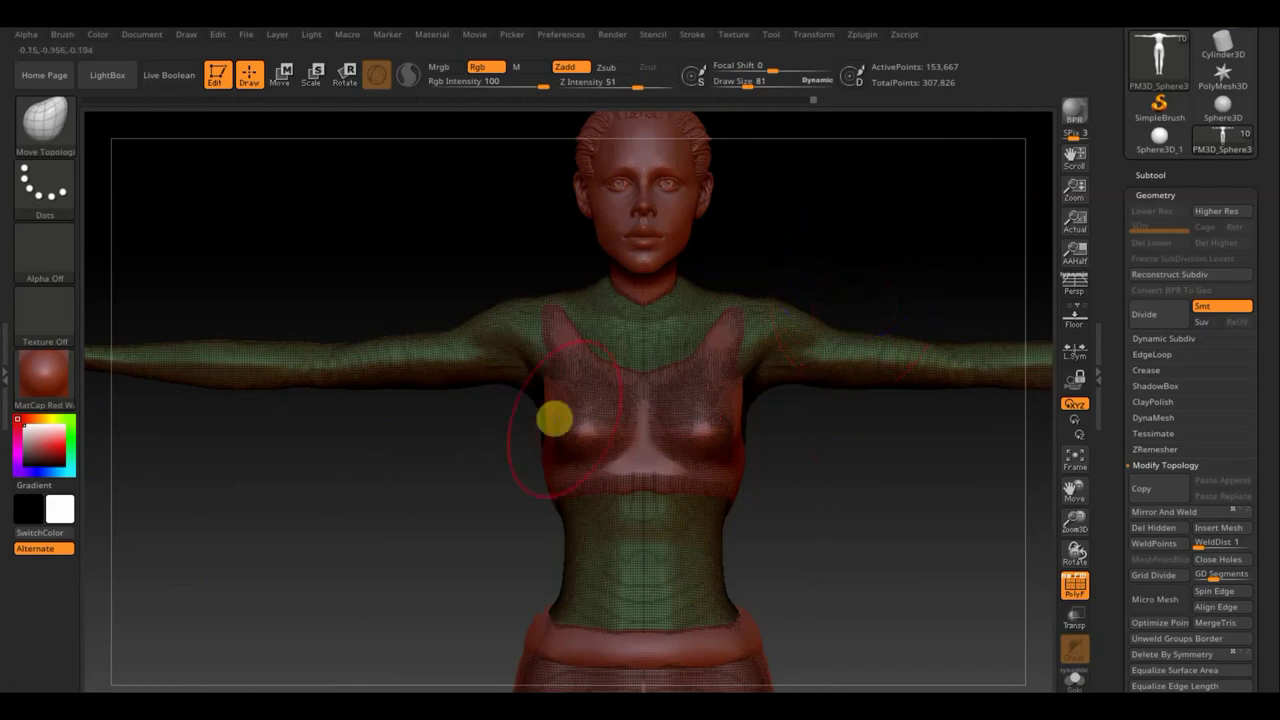
Step: Select the green top subtool (Extract2) and turn off its PolyF colouring
key(alt+s)
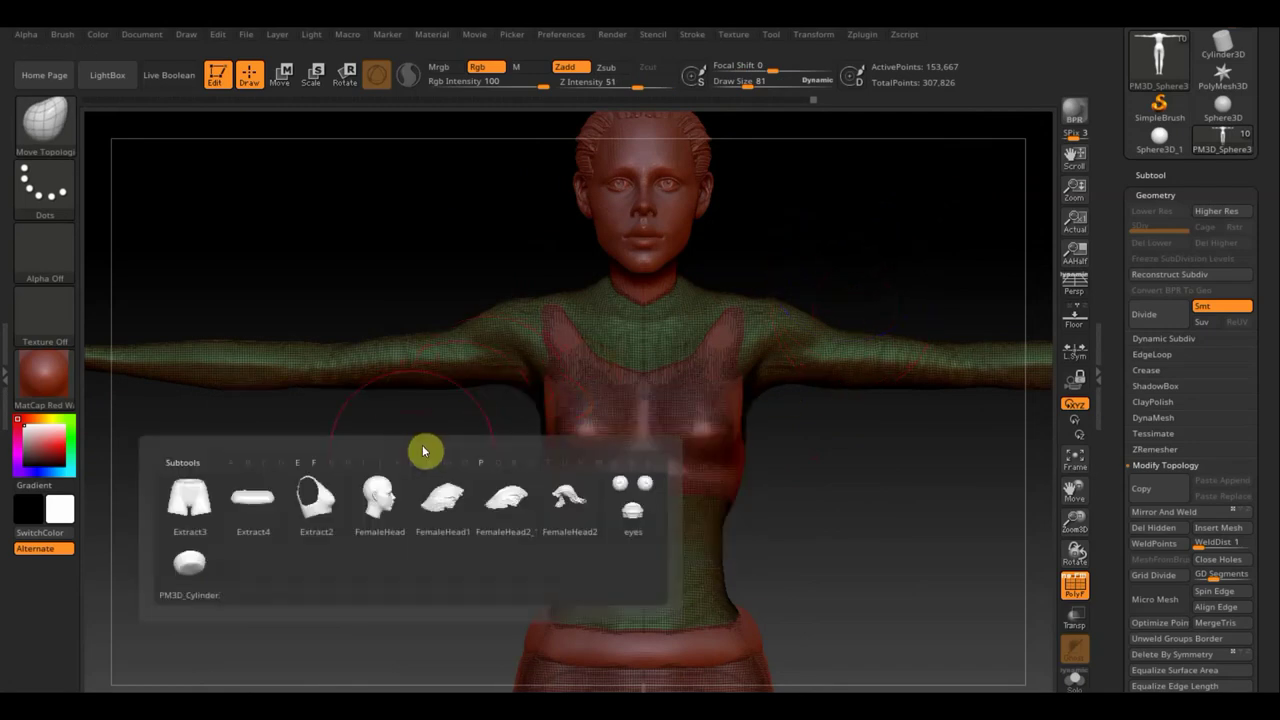
click(317, 502)
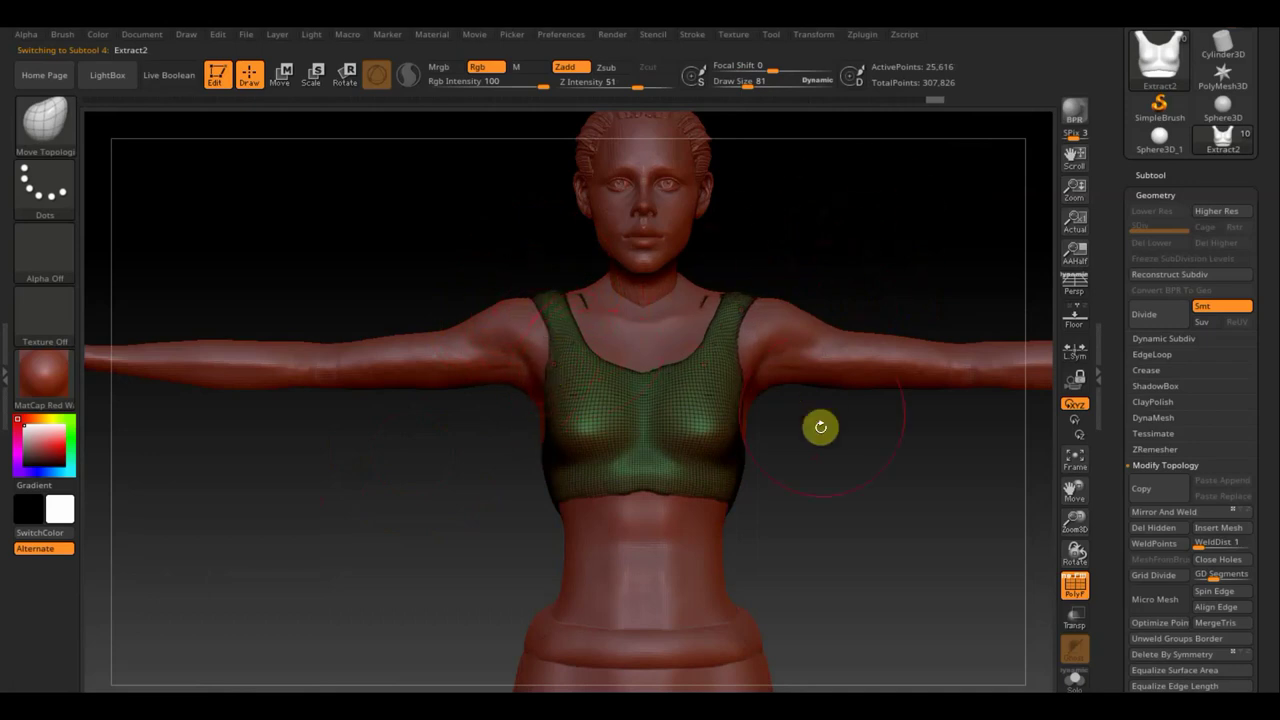
mouse_move(872, 554)
mouse_down()
mouse_move(894, 560)
mouse_move(880, 517)
mouse_move(857, 566)
mouse_move(757, 535)
mouse_move(694, 549)
mouse_move(640, 500)
mouse_up()
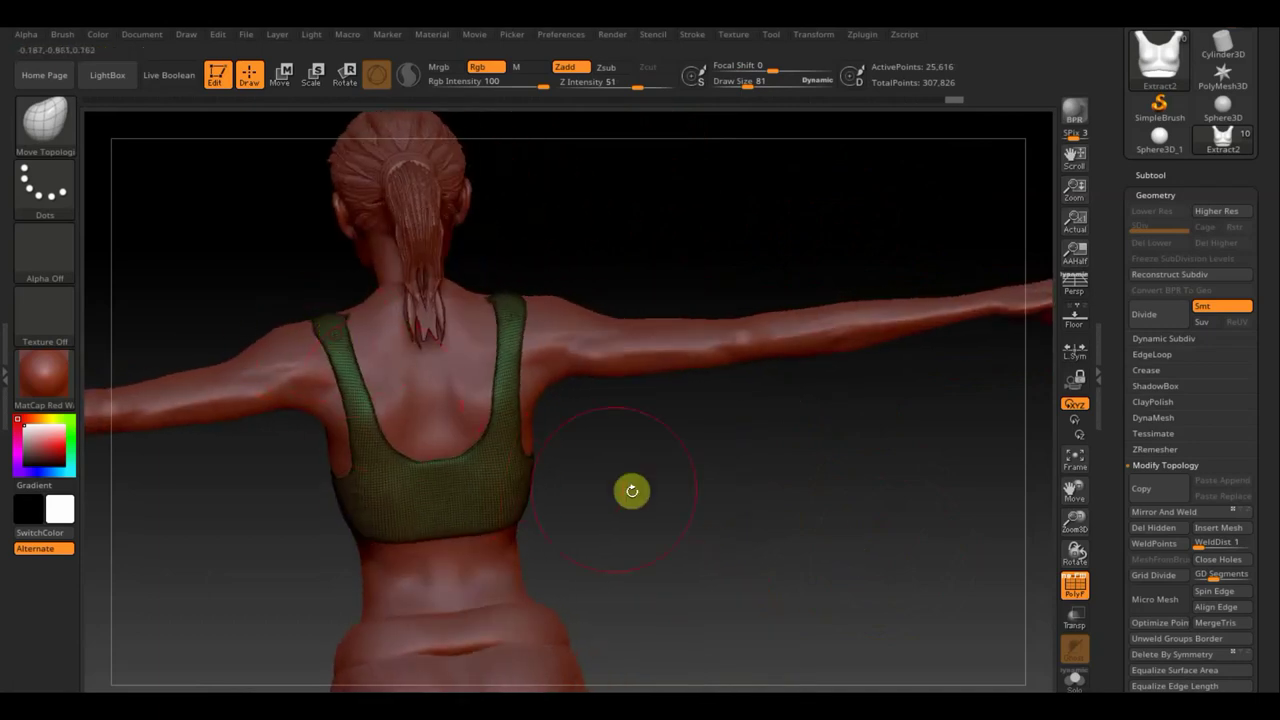
mouse_move(631, 491)
mouse_down()
mouse_move(763, 489)
mouse_move(620, 560)
mouse_move(546, 483)
mouse_move(526, 486)
mouse_move(698, 432)
mouse_up()
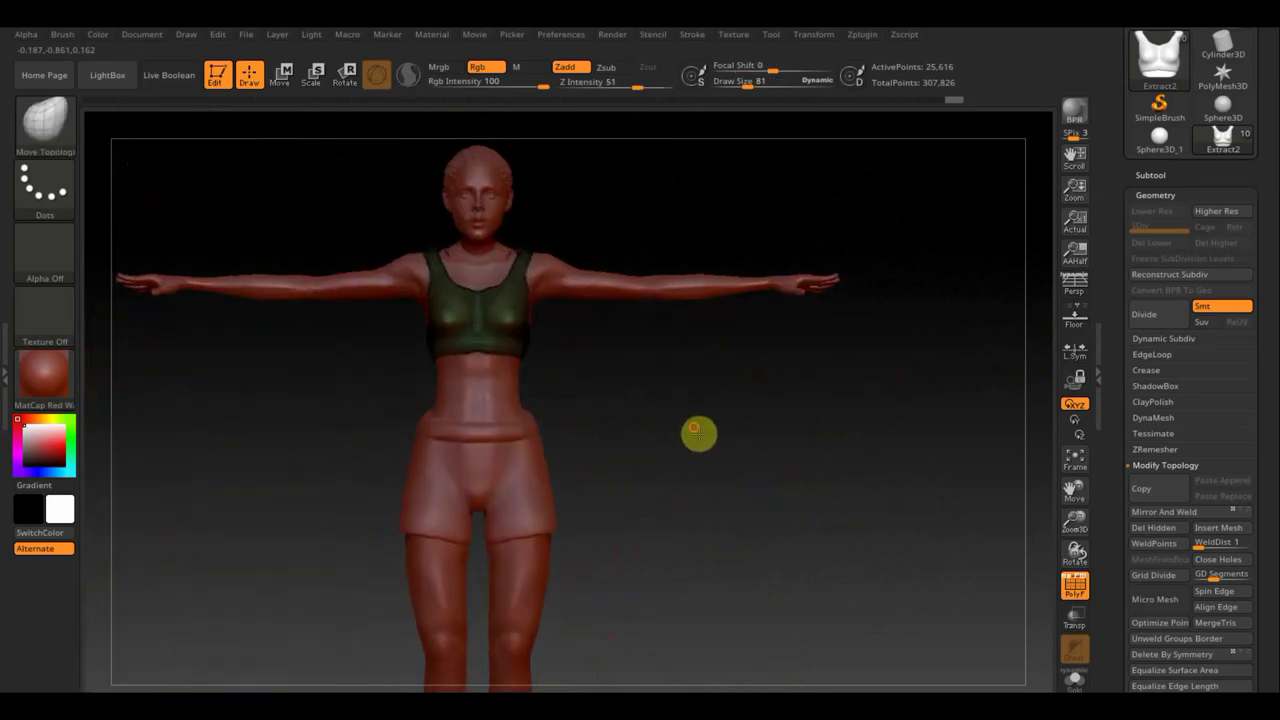
click(1075, 586)
mouse_move(786, 551)
mouse_down()
mouse_move(728, 451)
mouse_move(680, 456)
mouse_move(706, 523)
mouse_up()
alt+drag(703, 465, 738, 472)
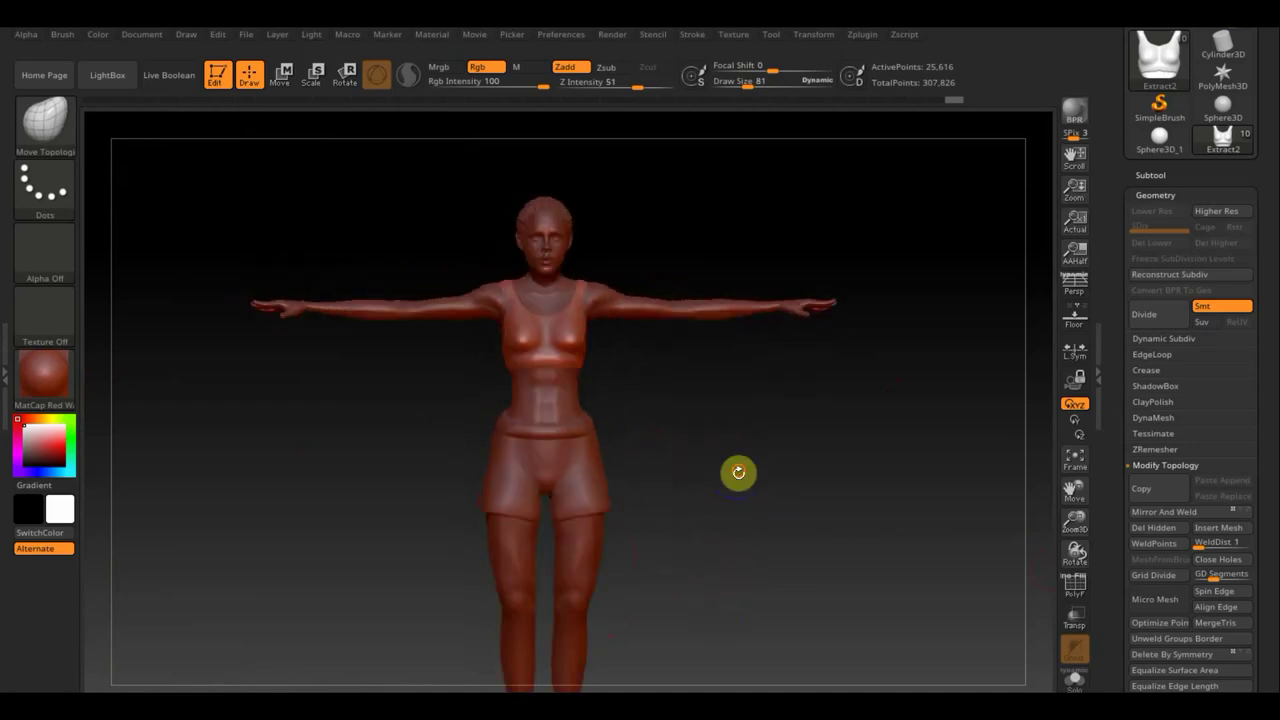
Step: Trim the hand off past the wrist of PM3D_Sphere3D_1 with TrimRect
key(ctrl)
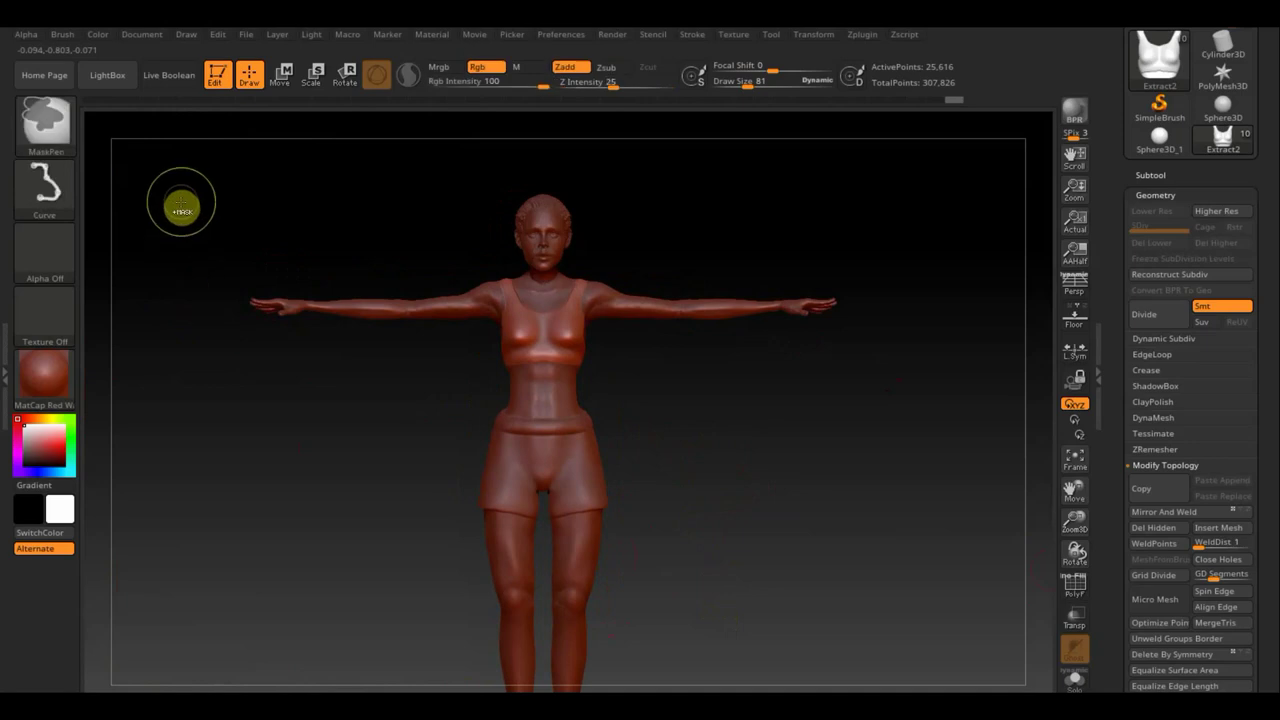
key(ctrl+shift)
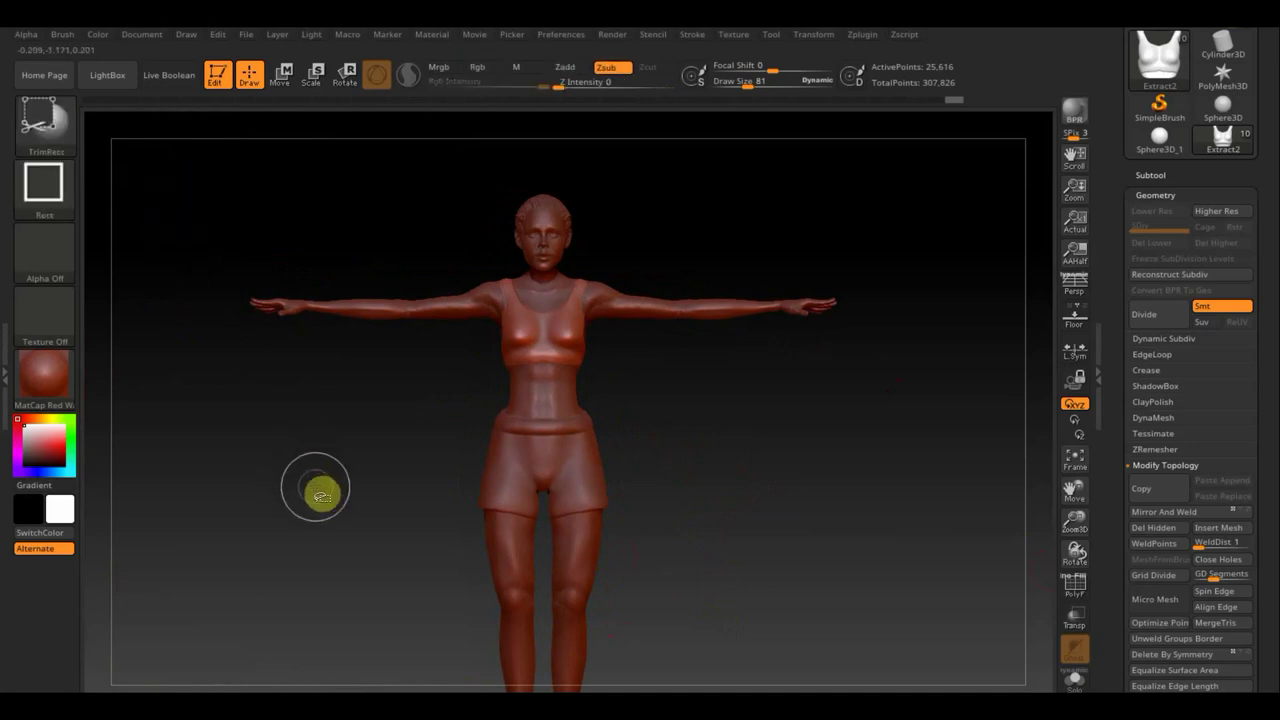
click(175, 193)
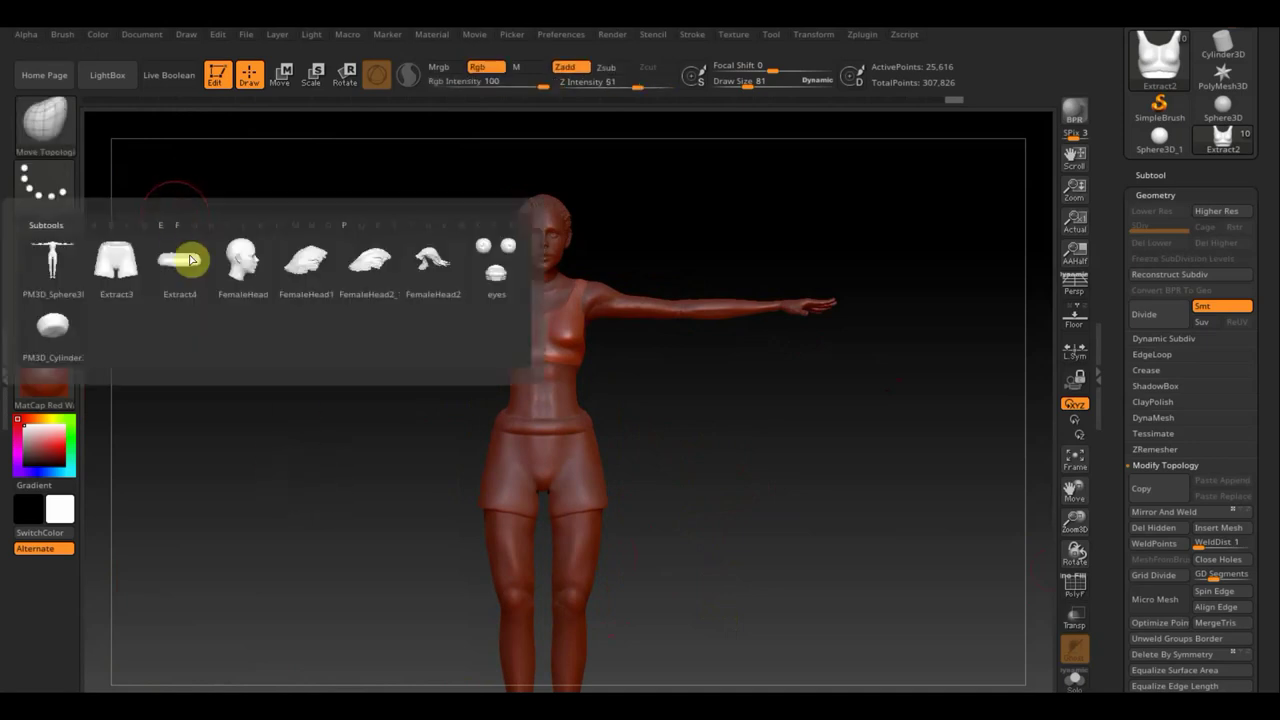
click(60, 262)
mouse_move(178, 210)
ctrl+shift+mouse_down()
mouse_move(291, 387)
mouse_move(320, 409)
ctrl+shift+mouse_up()
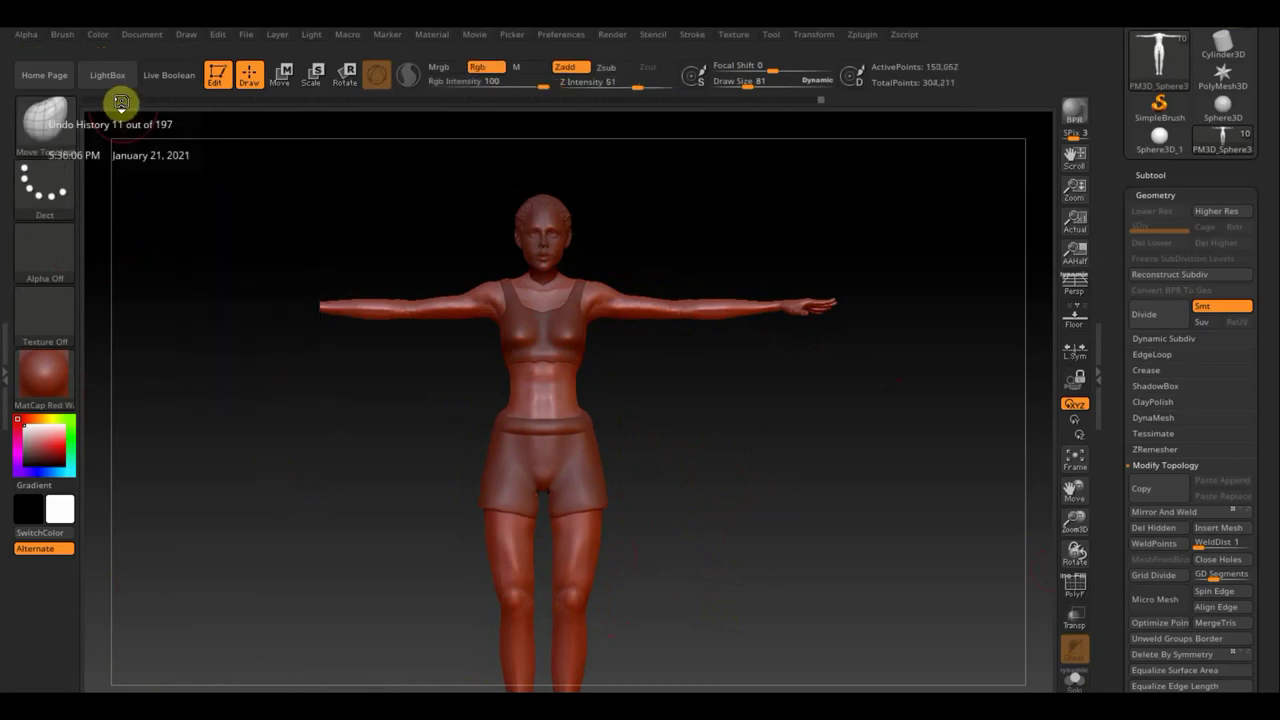
Step: Load the 'InsertMesh1 кисти рук' brush from D:\все для ЗБРАШ\еще кисти
click(47, 120)
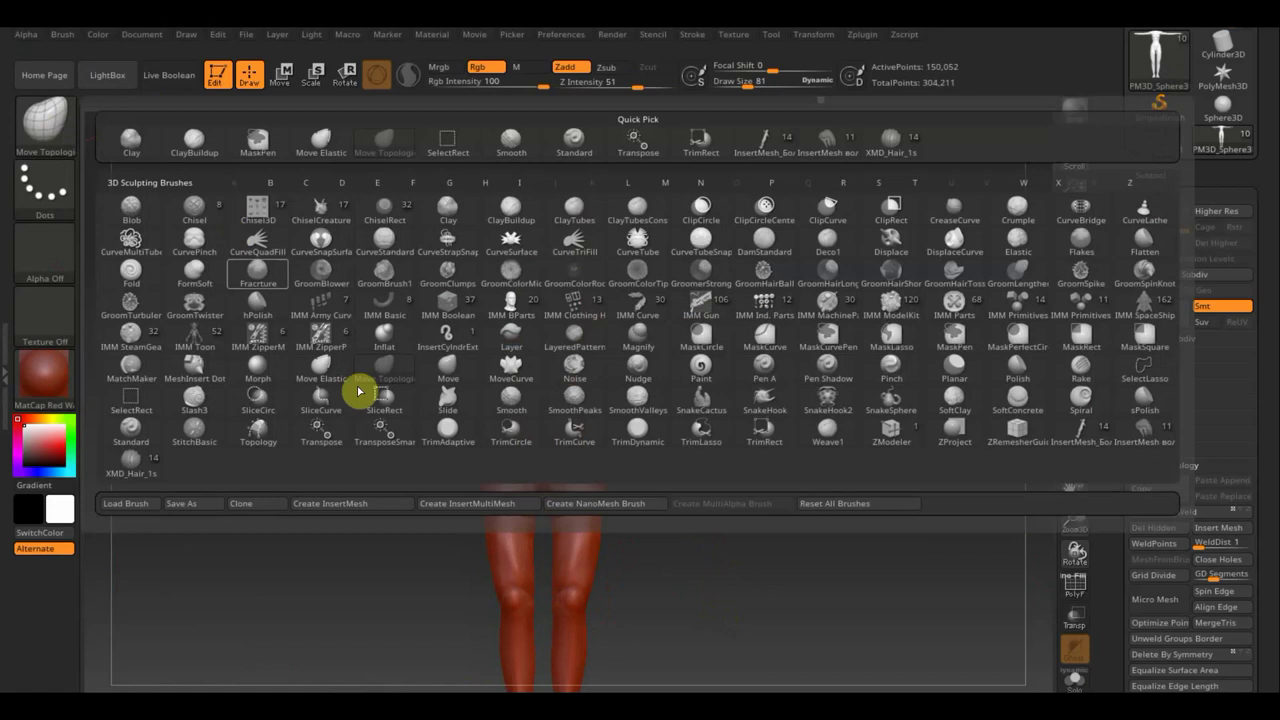
click(126, 505)
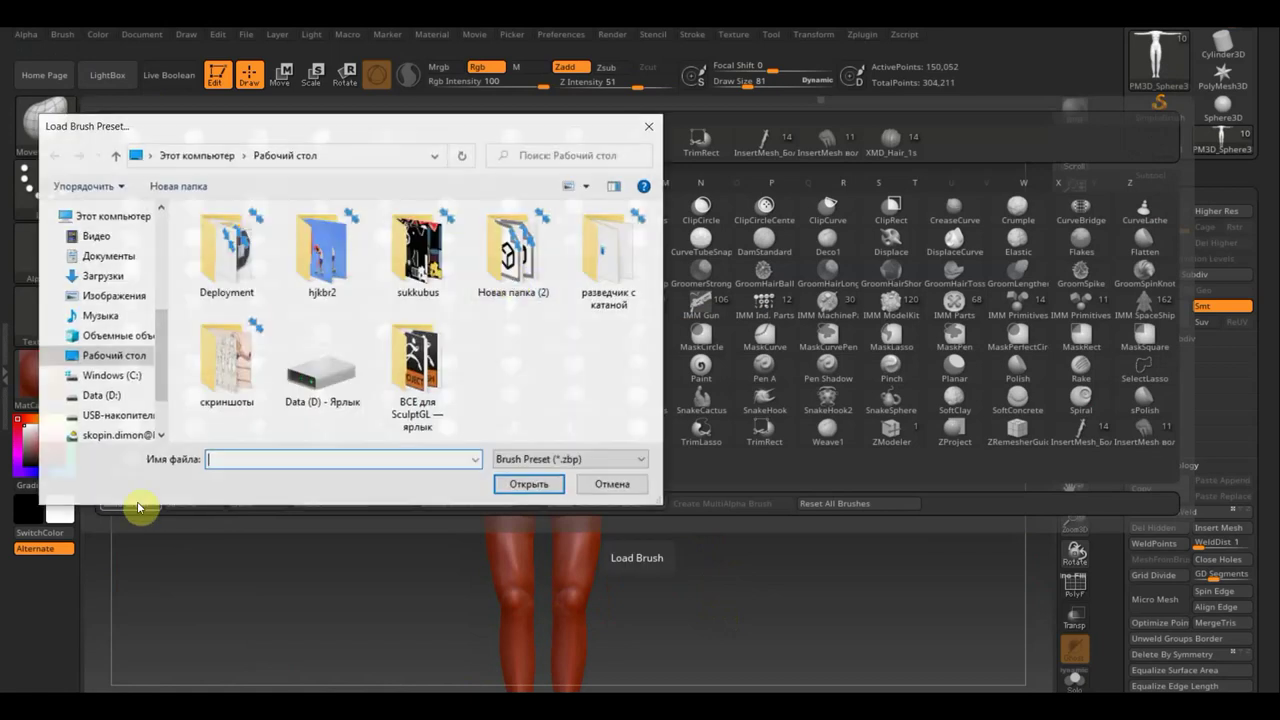
double_click(389, 419)
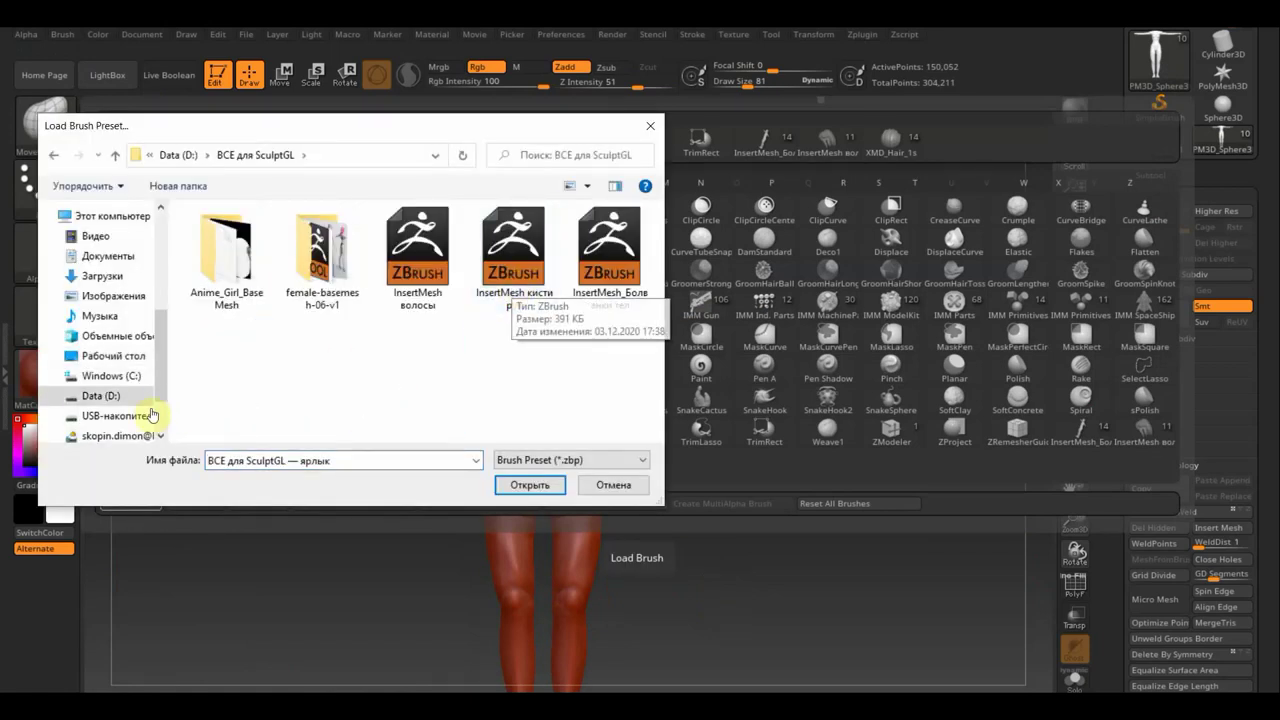
click(86, 398)
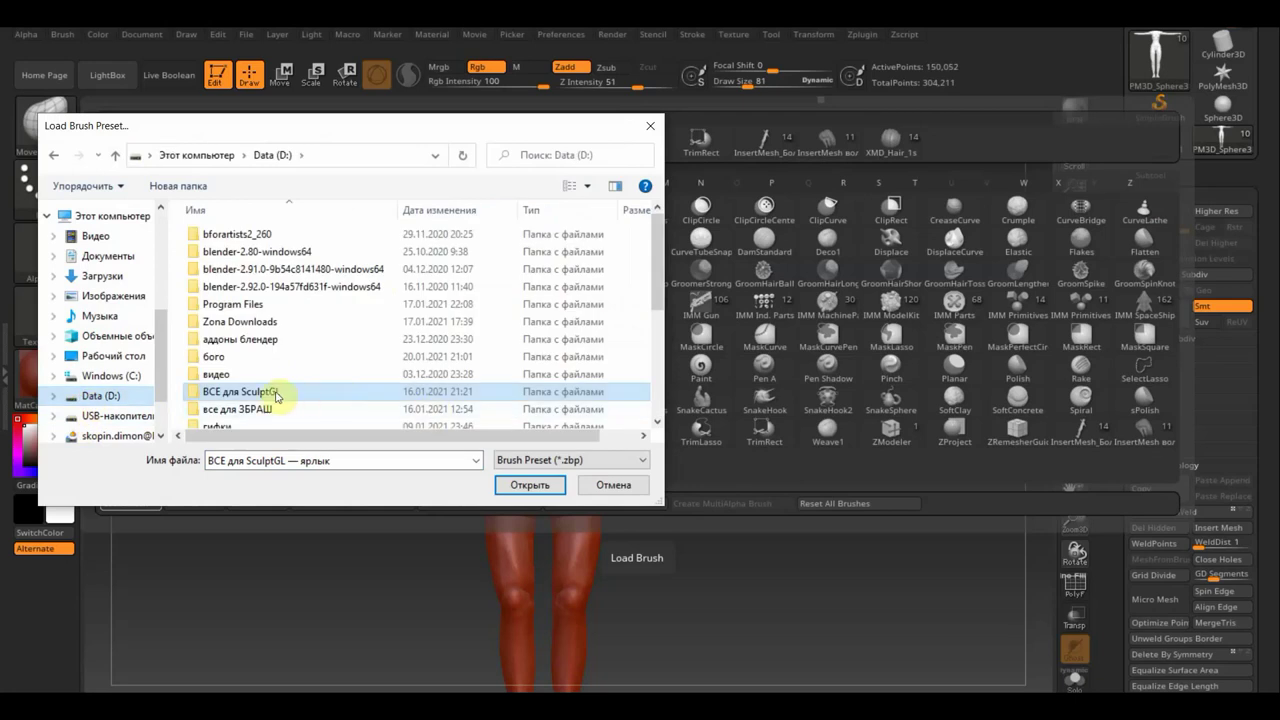
scroll(272, 392, down, 1)
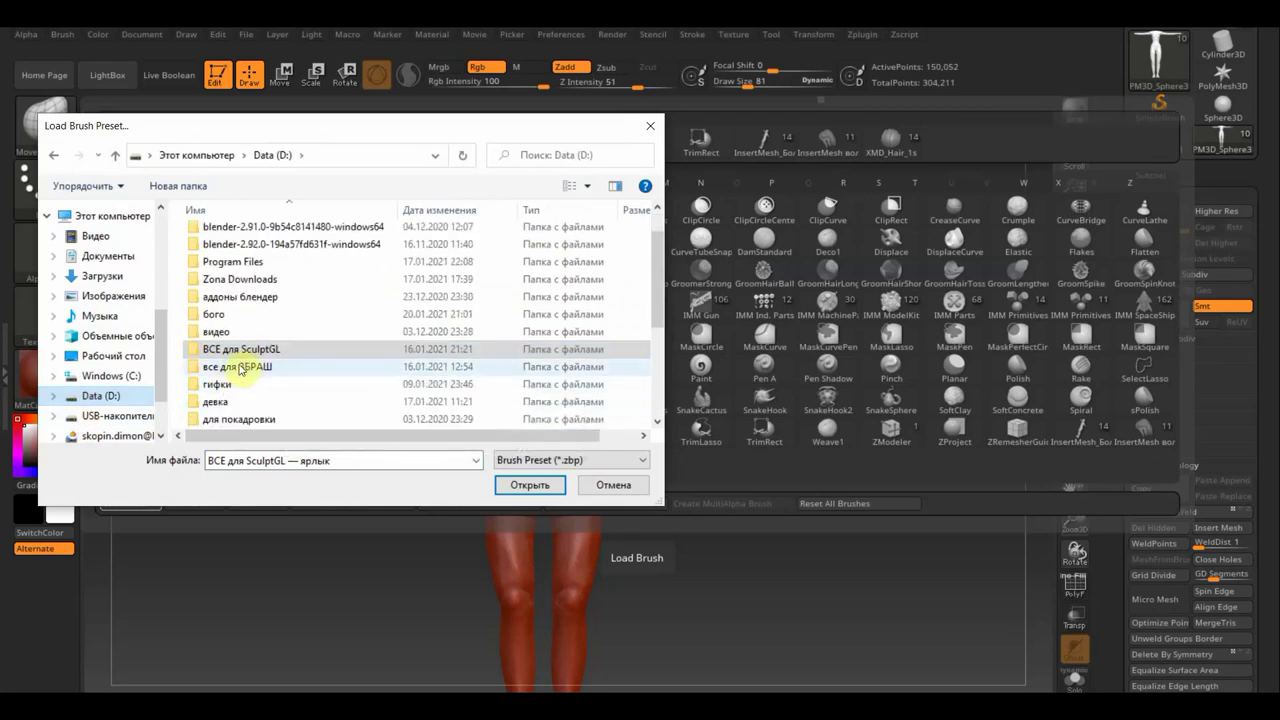
double_click(220, 369)
double_click(215, 338)
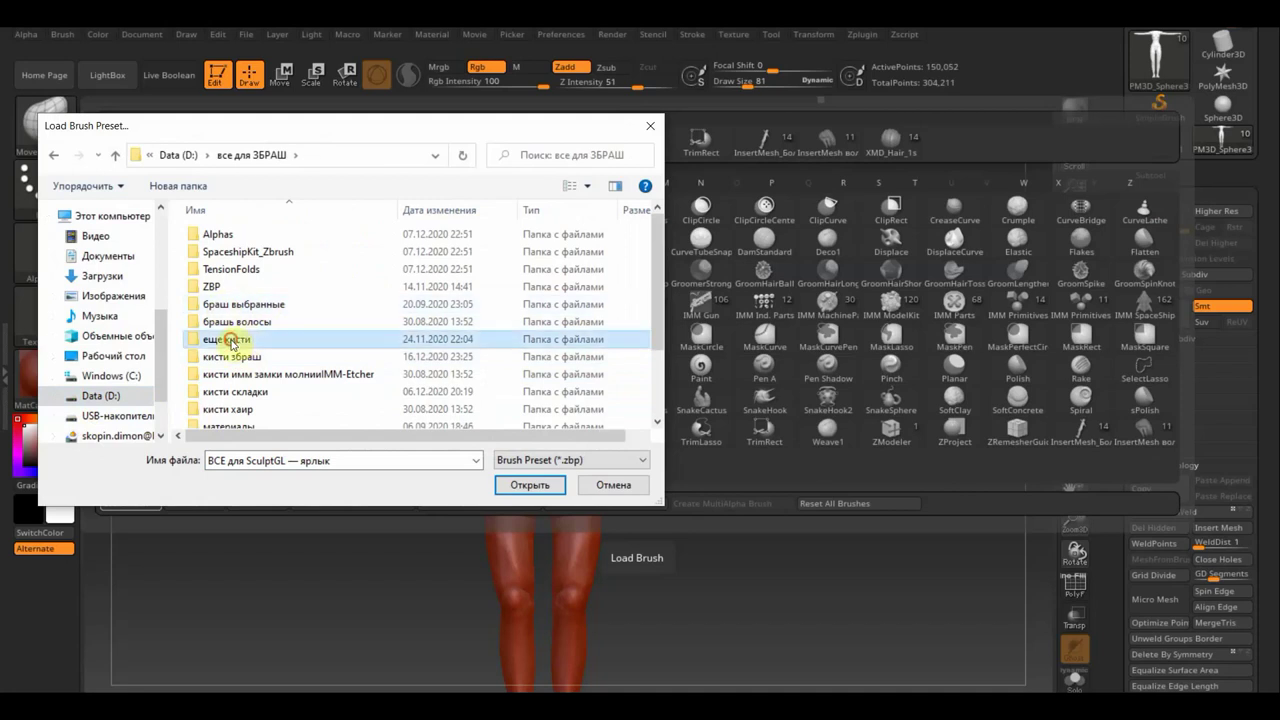
scroll(310, 355, down, 1)
scroll(320, 343, down, 2)
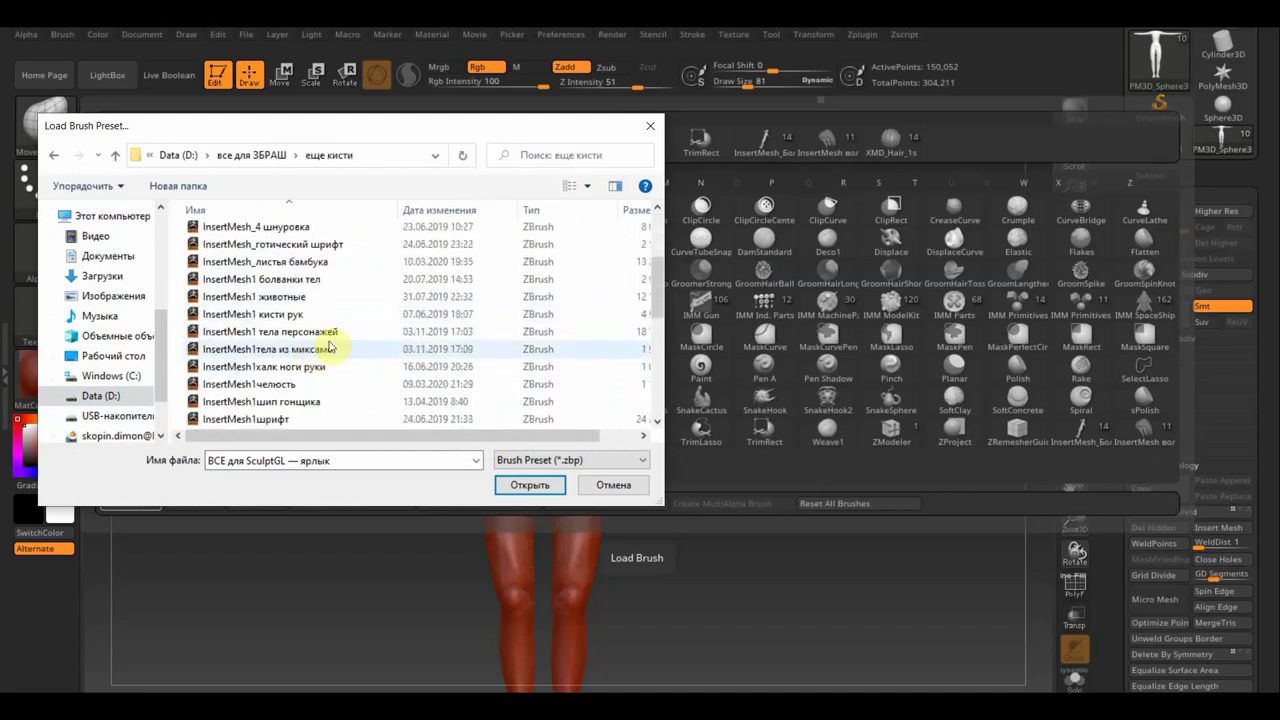
click(285, 315)
click(529, 485)
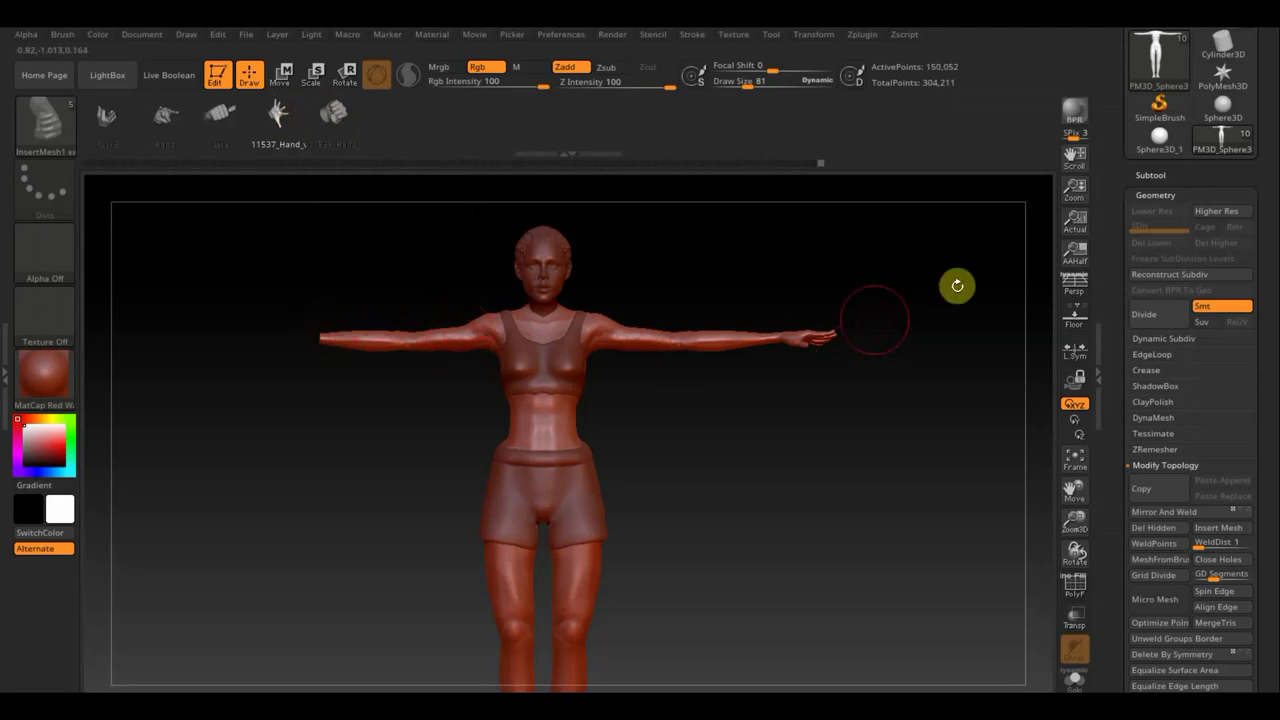
Step: Duplicate the body subtool as PM3D_Sphere3D_2 and hide the original
click(1152, 174)
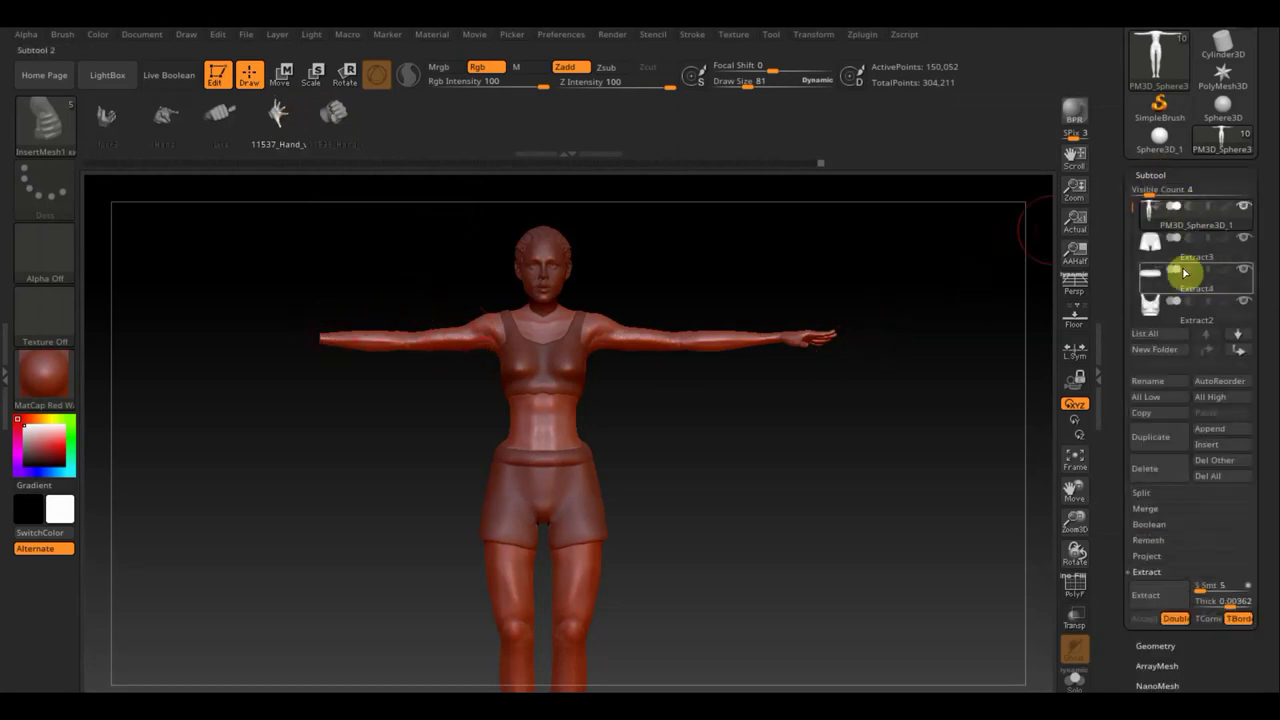
click(1156, 448)
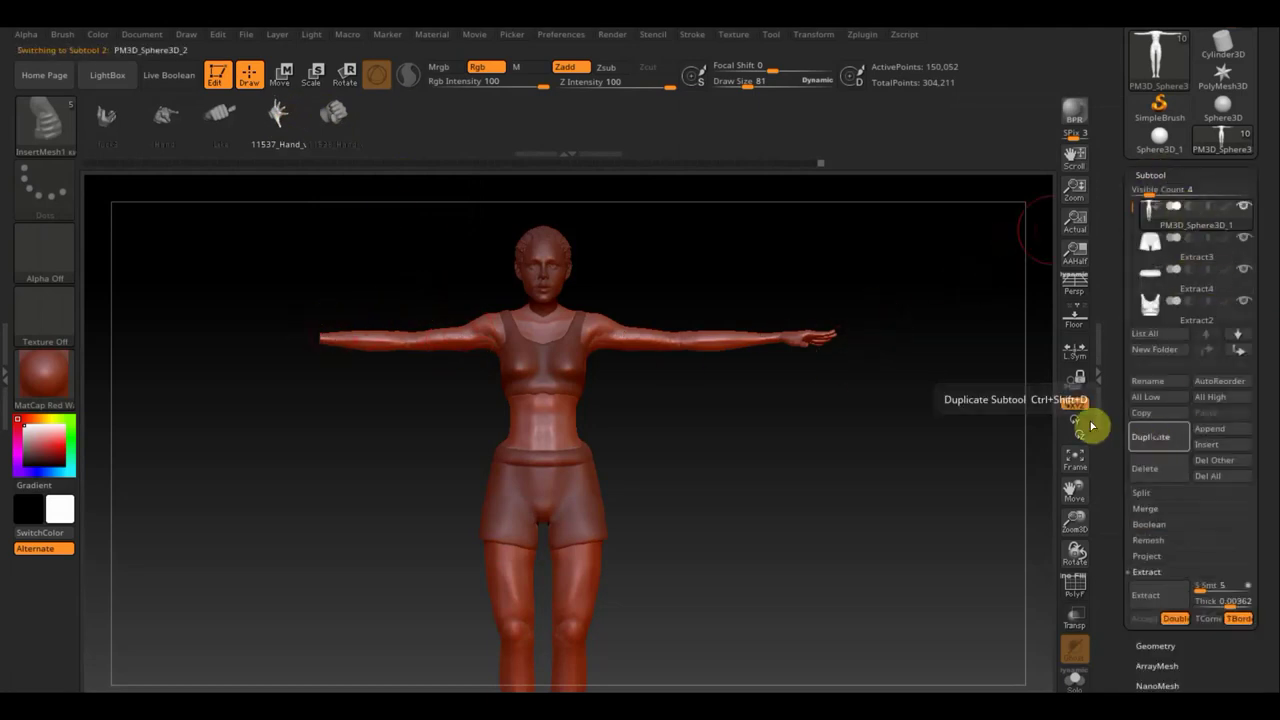
click(1246, 209)
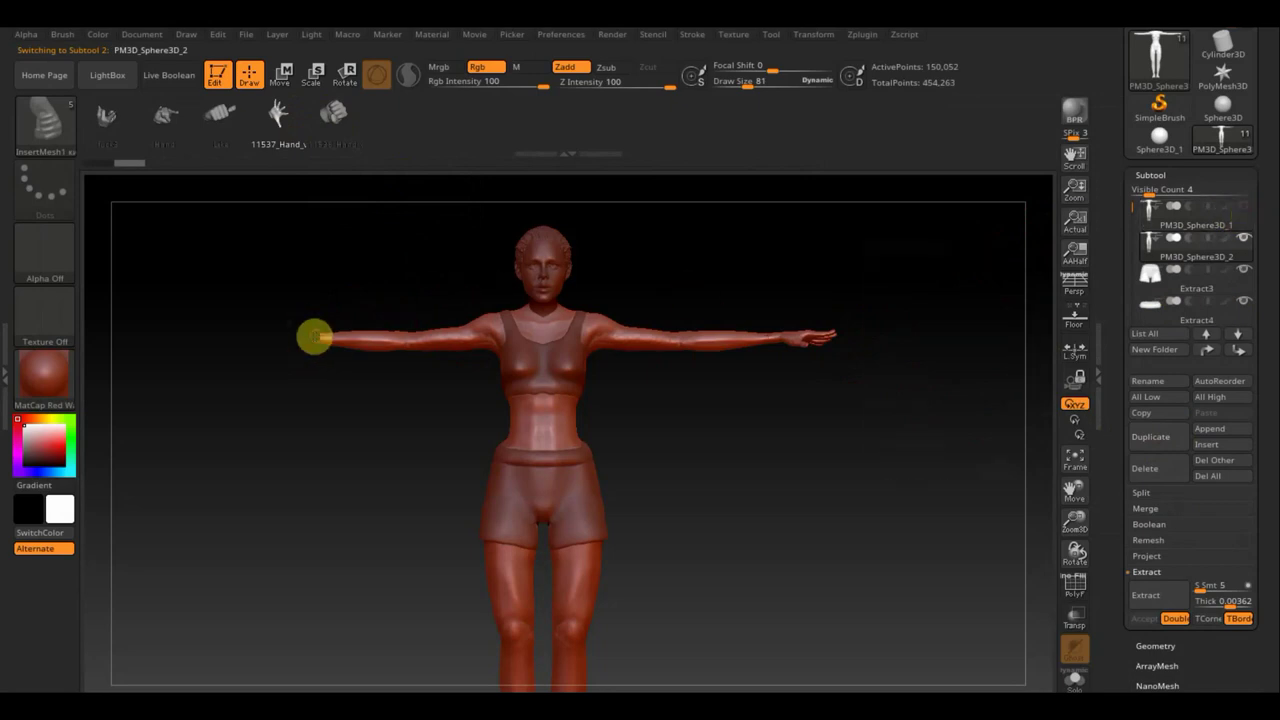
Step: Insert a hand mesh at the screen-left wrist, undoing a failed first attempt
drag(284, 338, 273, 334)
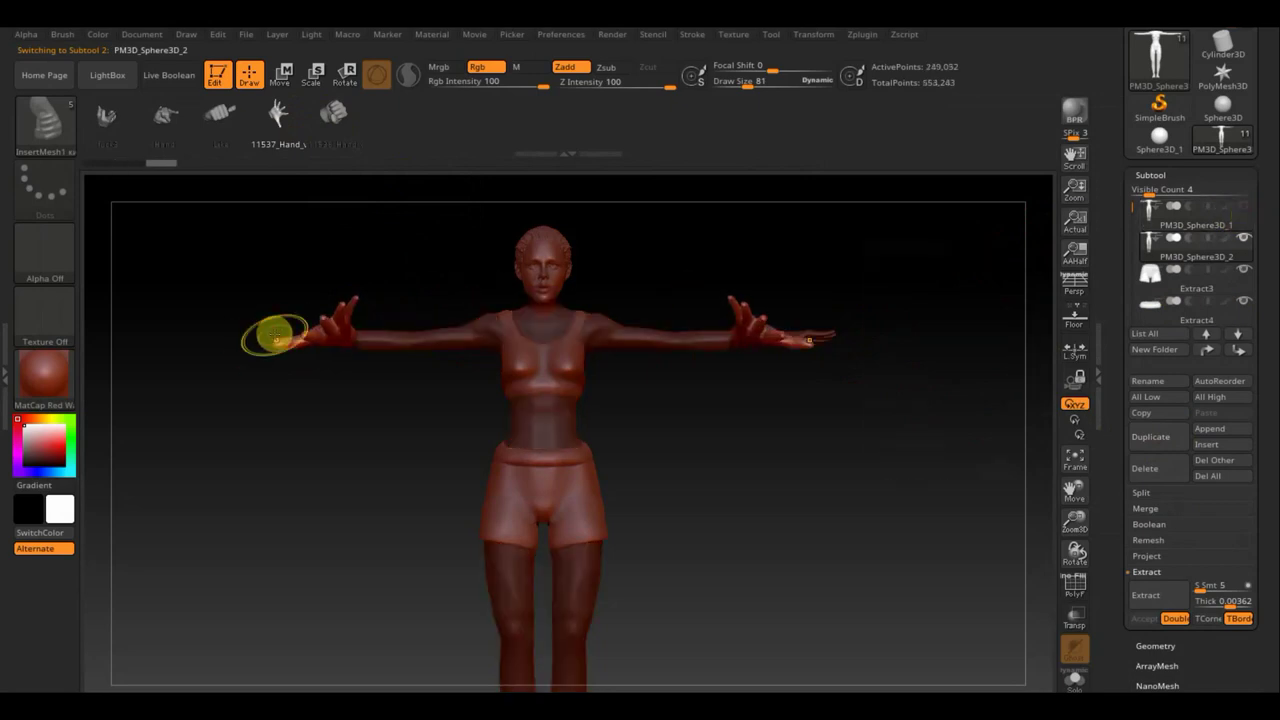
key(ctrl+z)
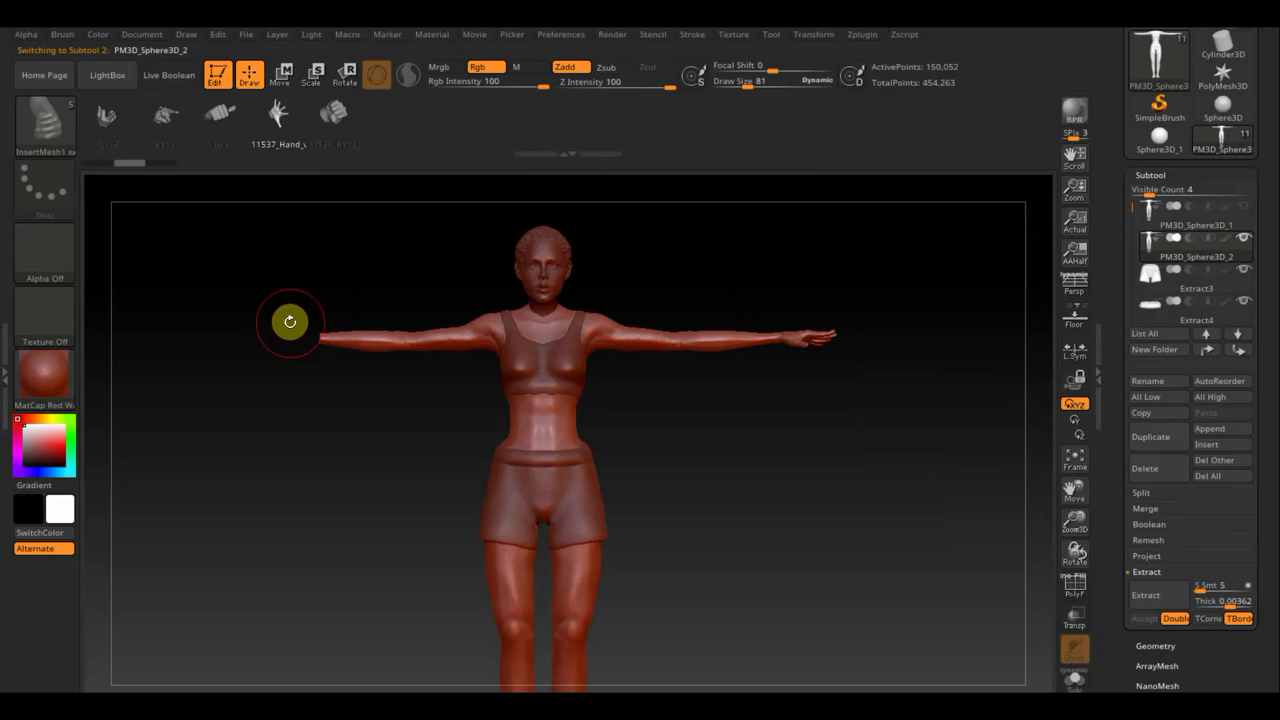
drag(274, 338, 251, 340)
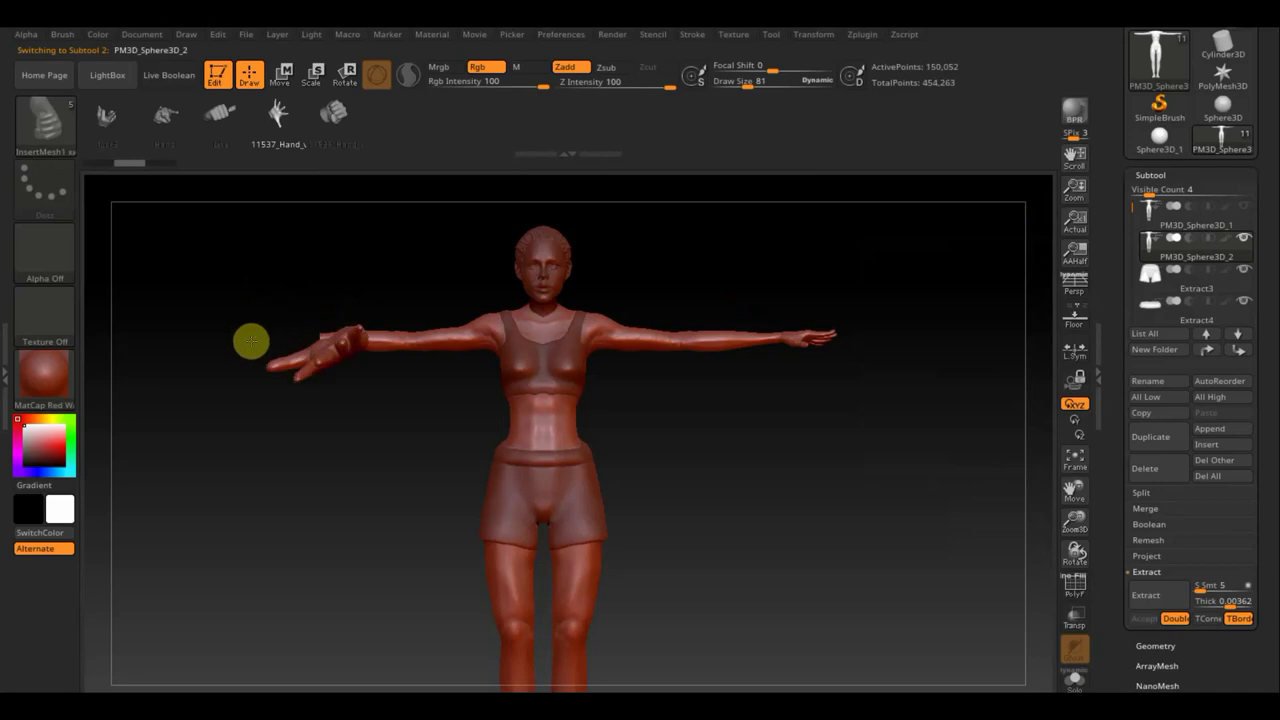
mouse_move(374, 269)
mouse_down()
mouse_move(394, 360)
mouse_move(471, 347)
mouse_up()
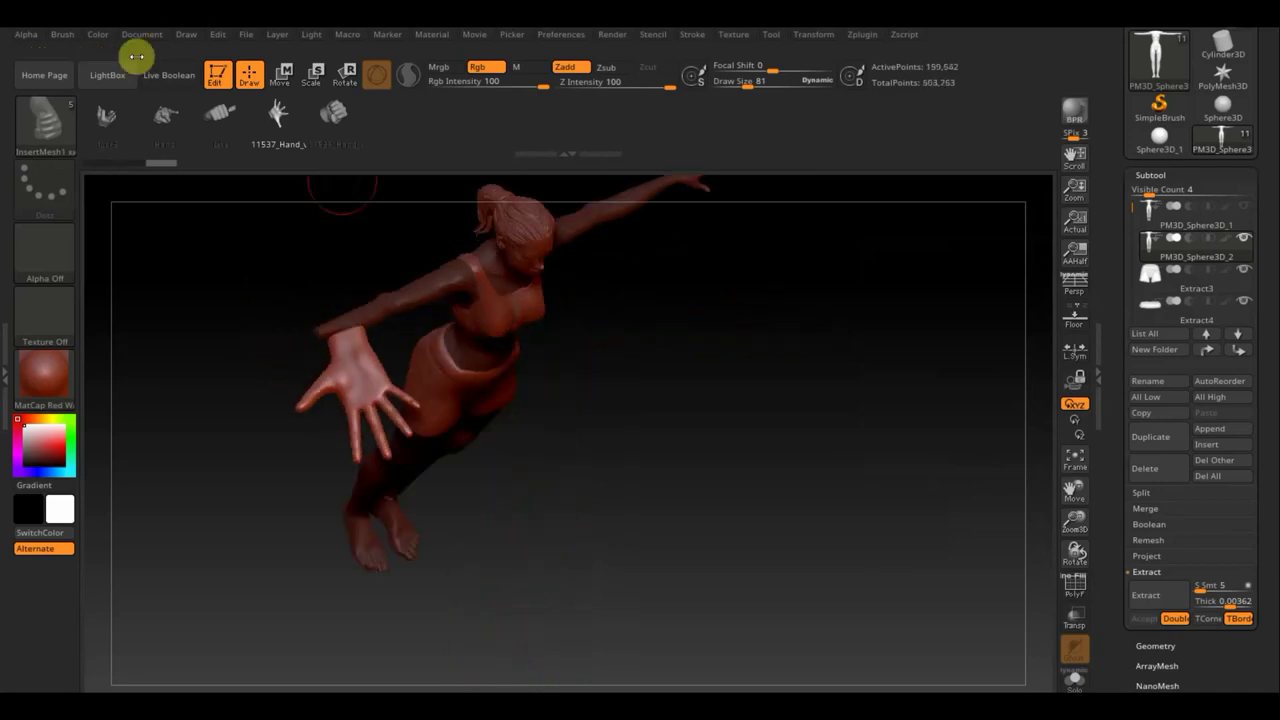
click(44, 122)
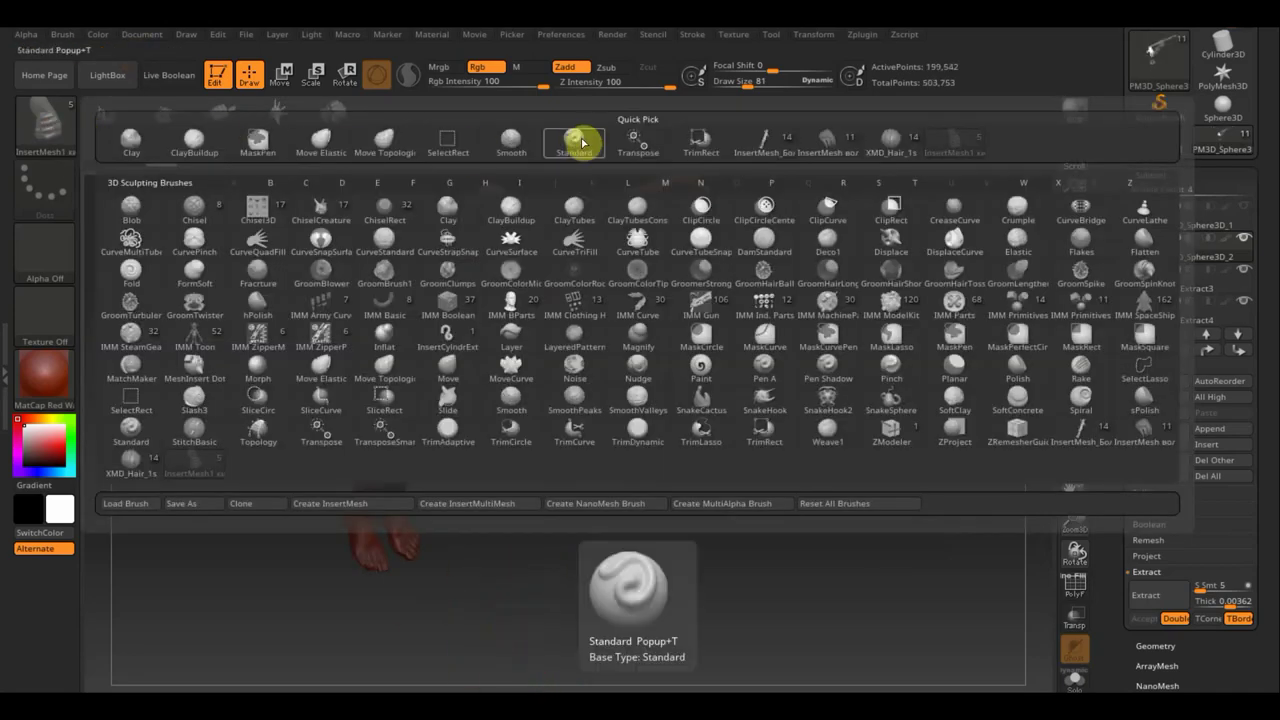
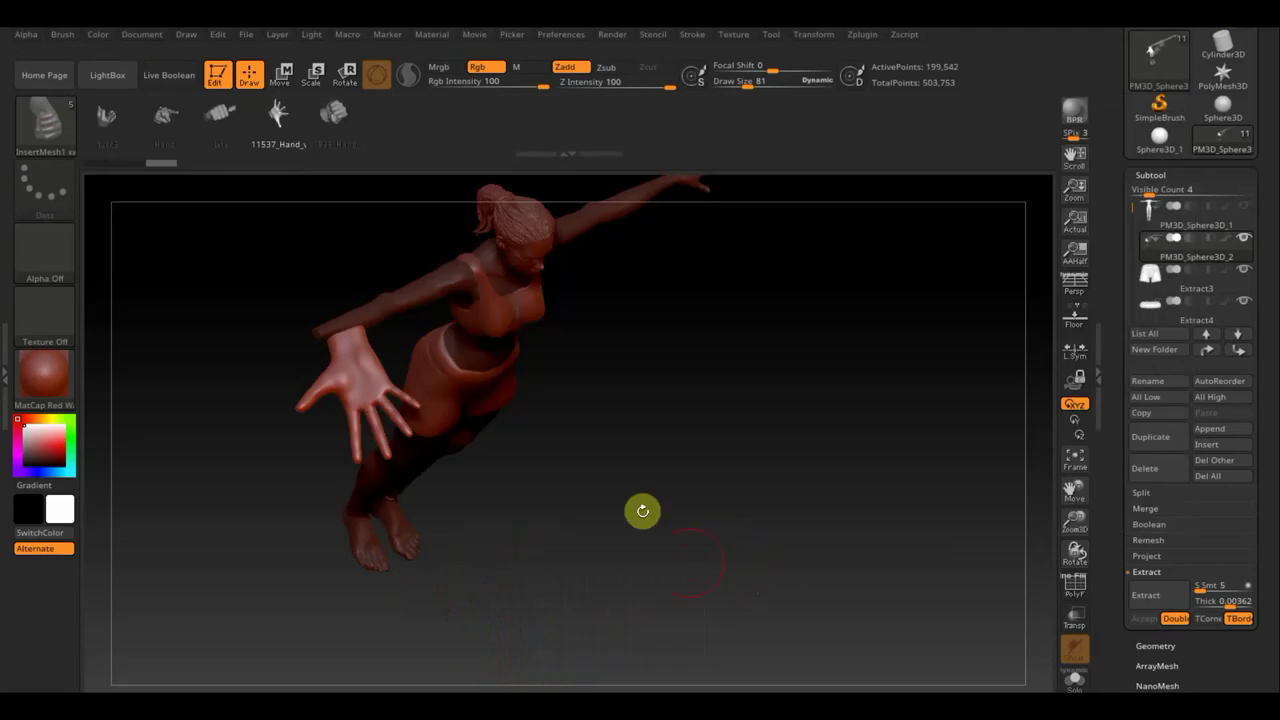
Step: Undo the open hand inserted at the end of the left arm
mouse_move(643, 509)
mouse_down()
mouse_move(594, 409)
mouse_move(695, 418)
mouse_move(706, 445)
mouse_up()
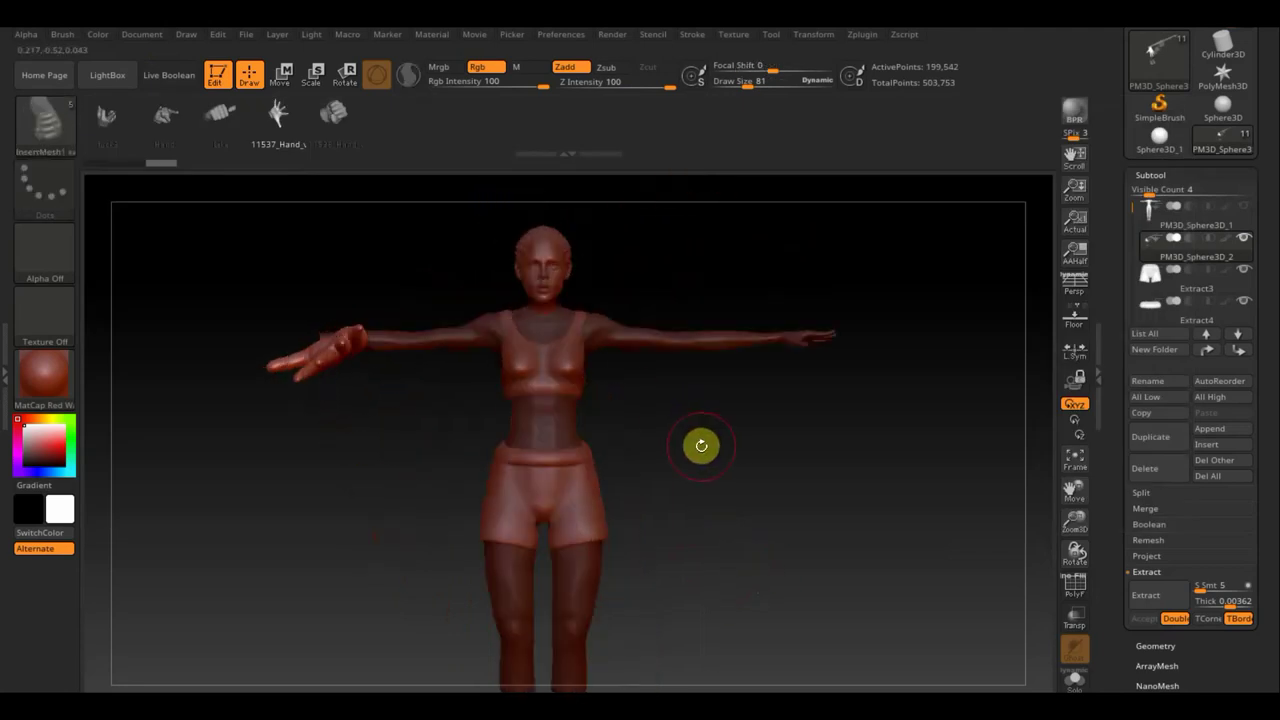
key(ctrl)
key(ctrl+z)
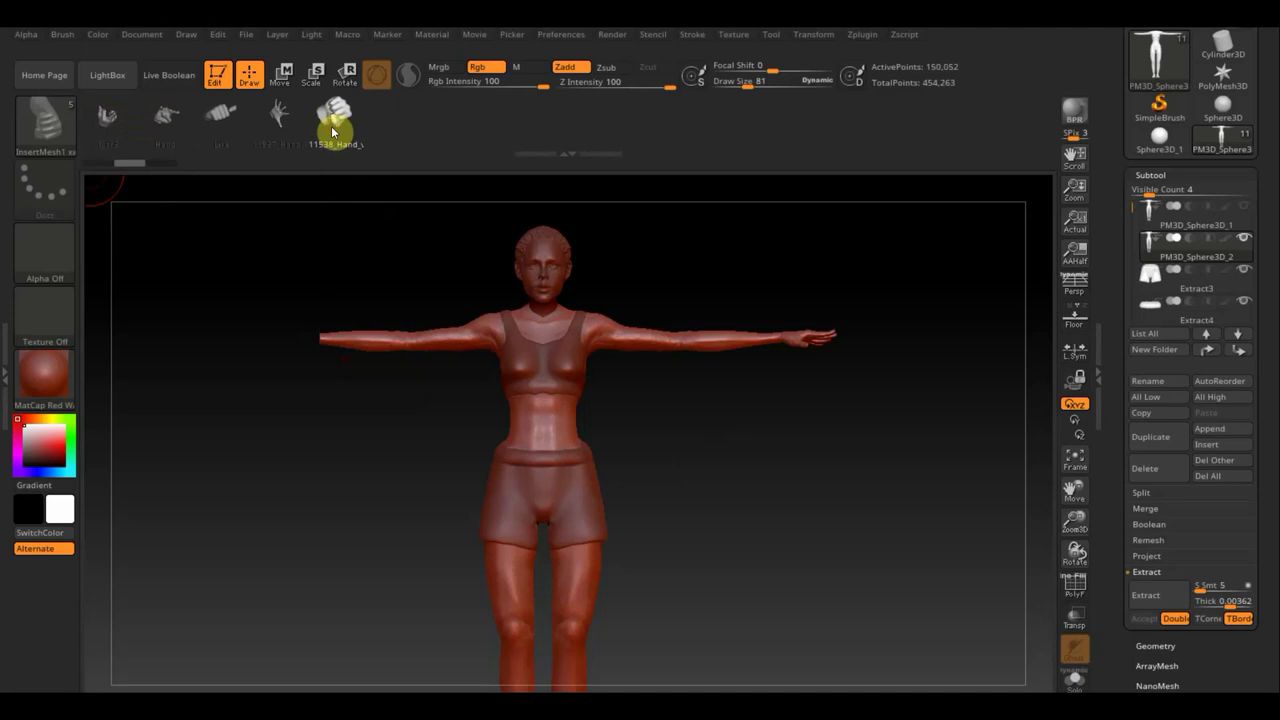
mouse_move(306, 340)
shift+mouse_down()
mouse_move(323, 354)
mouse_move(275, 346)
shift+mouse_up()
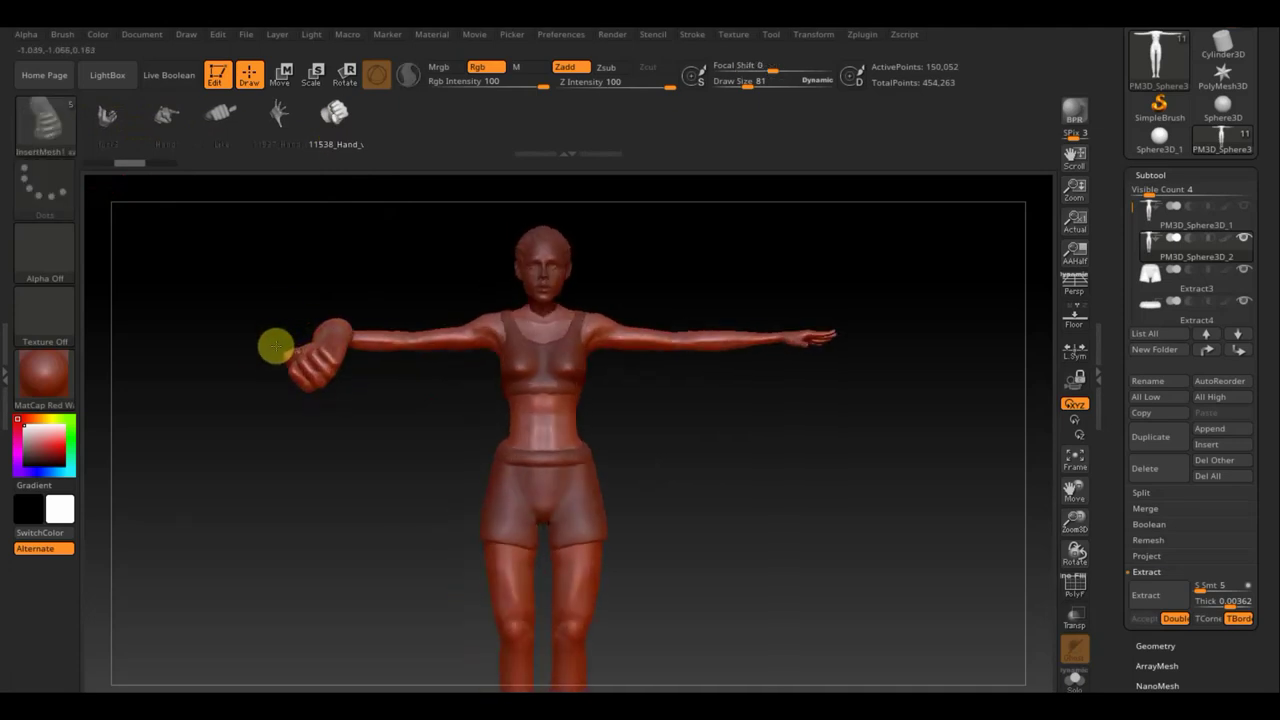
Step: Select the Standard brush and rotate the fist around the forearm axis with the Transpose gizmo
click(49, 125)
click(576, 145)
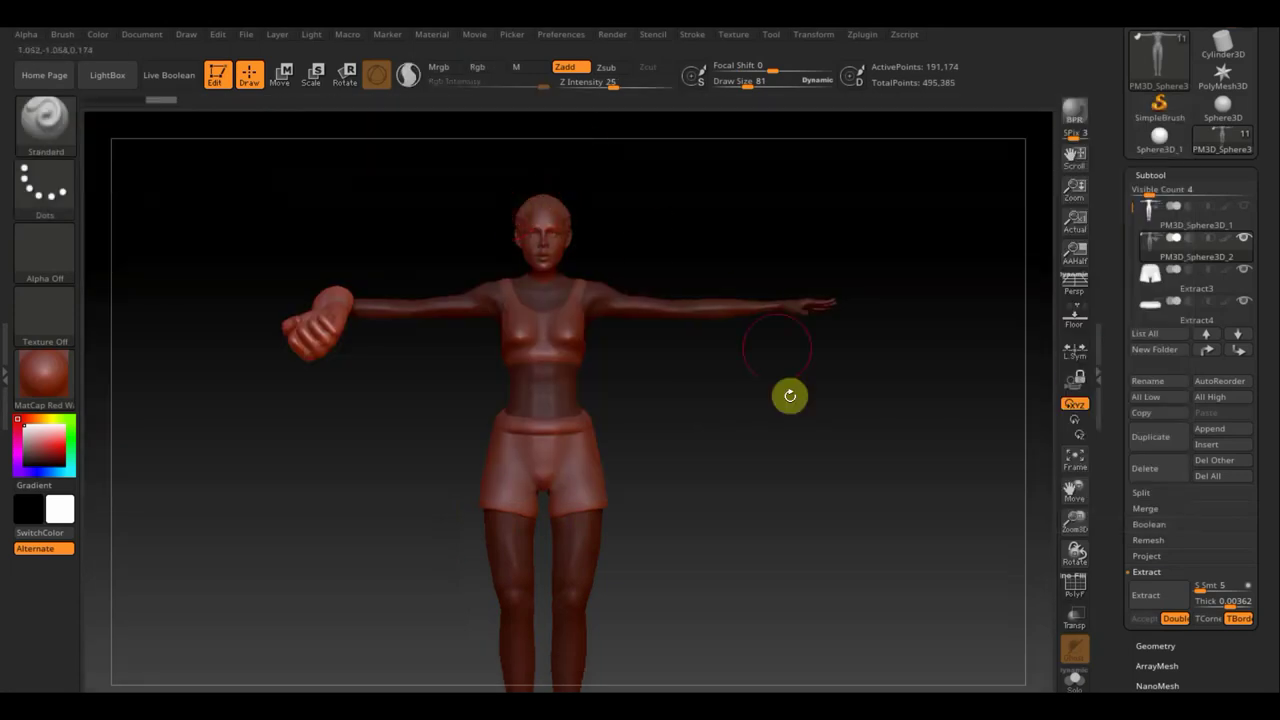
mouse_move(792, 420)
mouse_down()
mouse_move(811, 600)
mouse_move(790, 515)
mouse_up()
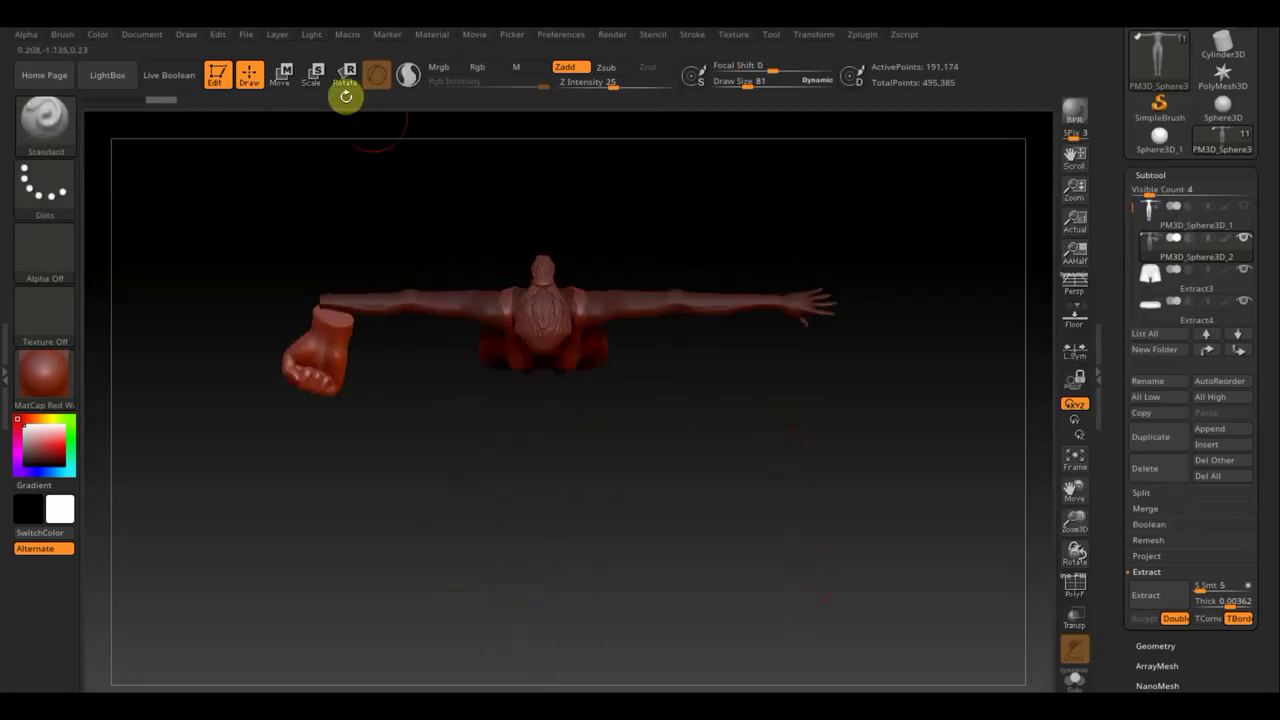
click(281, 78)
mouse_move(374, 259)
mouse_down()
mouse_move(374, 349)
mouse_move(323, 294)
mouse_move(306, 249)
mouse_move(297, 266)
mouse_move(330, 438)
mouse_move(386, 571)
mouse_up()
drag(474, 551, 469, 486)
Step: Turn the fist around the screen axis and slide it along the forearm to meet the wrist
mouse_move(392, 304)
mouse_down()
mouse_move(382, 271)
mouse_move(397, 254)
mouse_up()
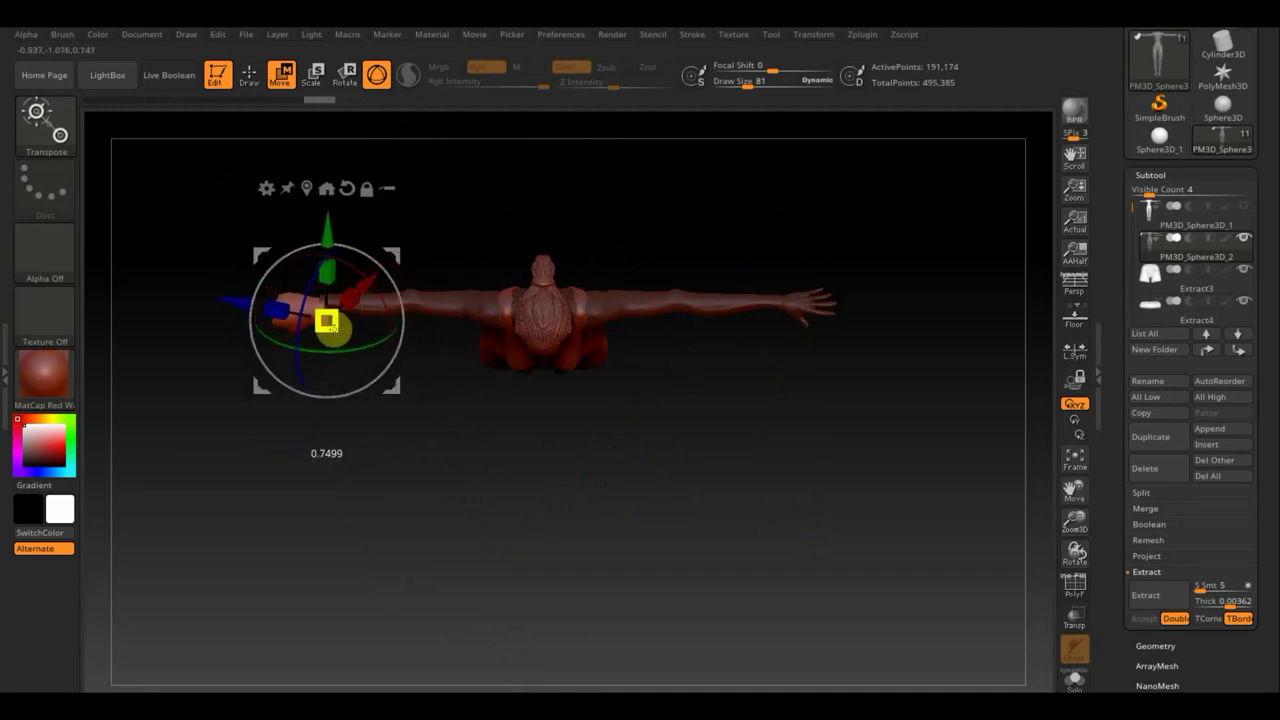
drag(397, 257, 403, 257)
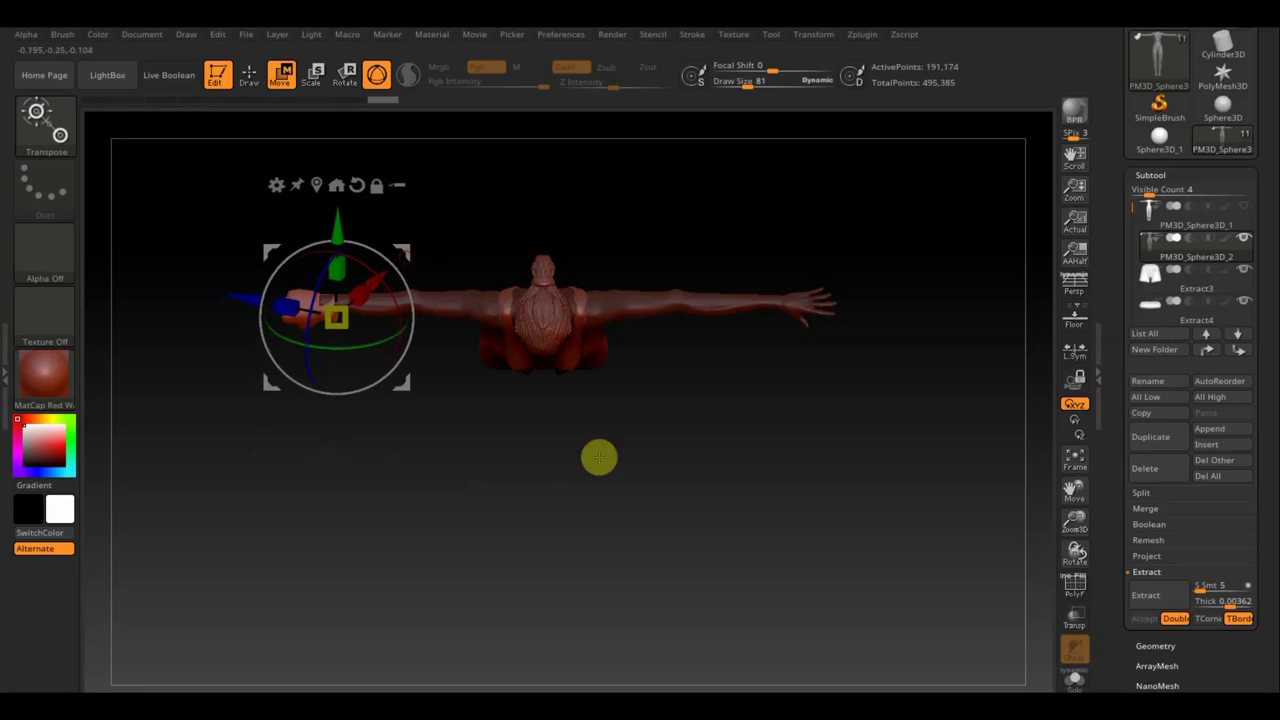
drag(597, 454, 612, 343)
drag(726, 480, 509, 320)
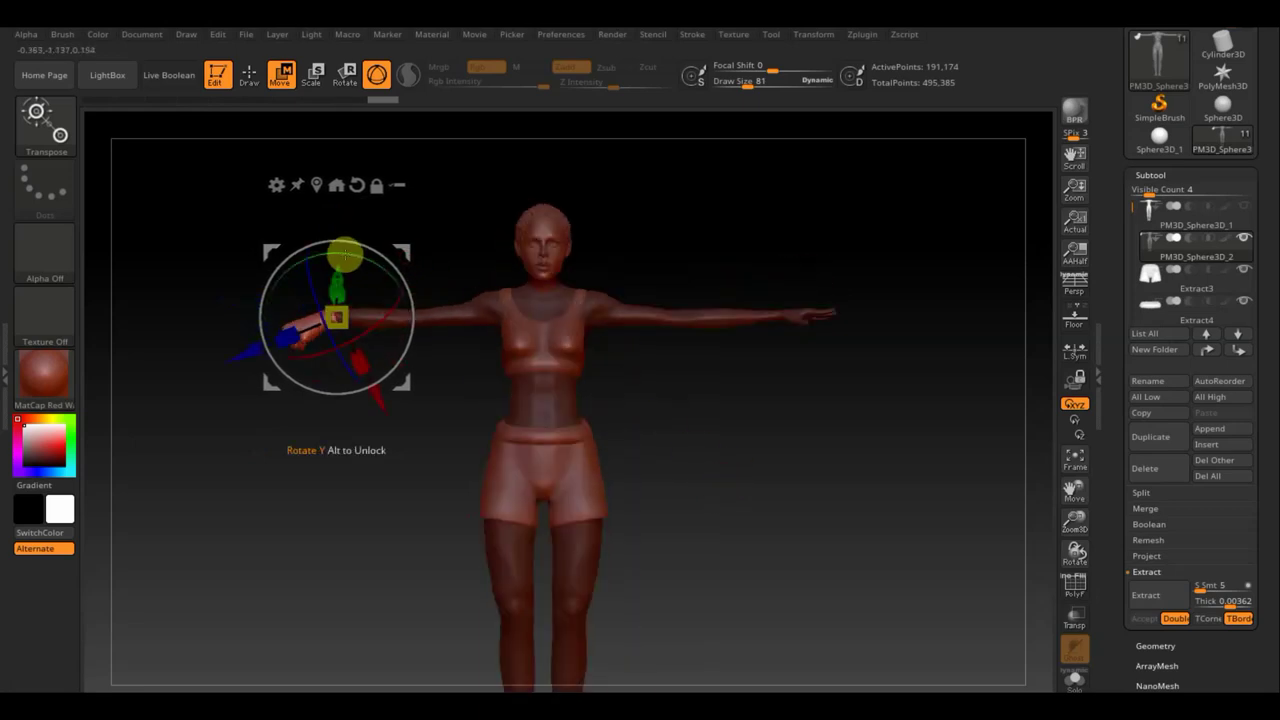
alt+drag(451, 249, 474, 314)
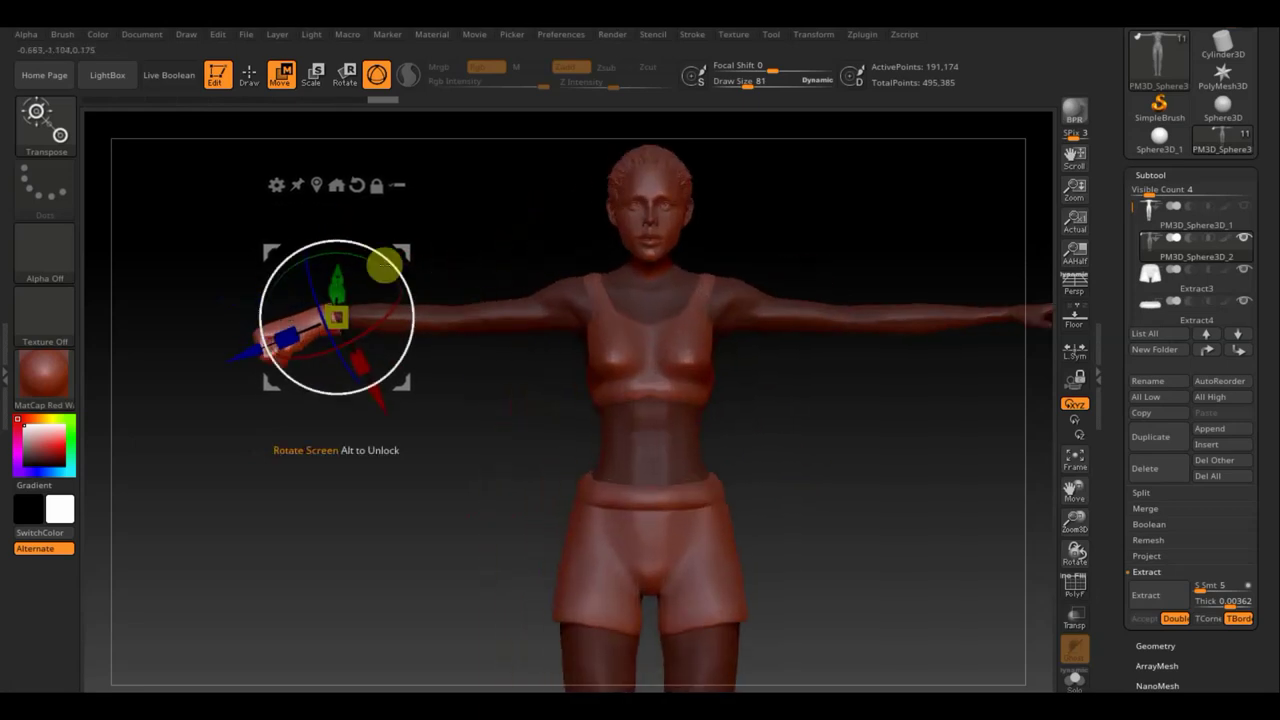
drag(393, 266, 402, 289)
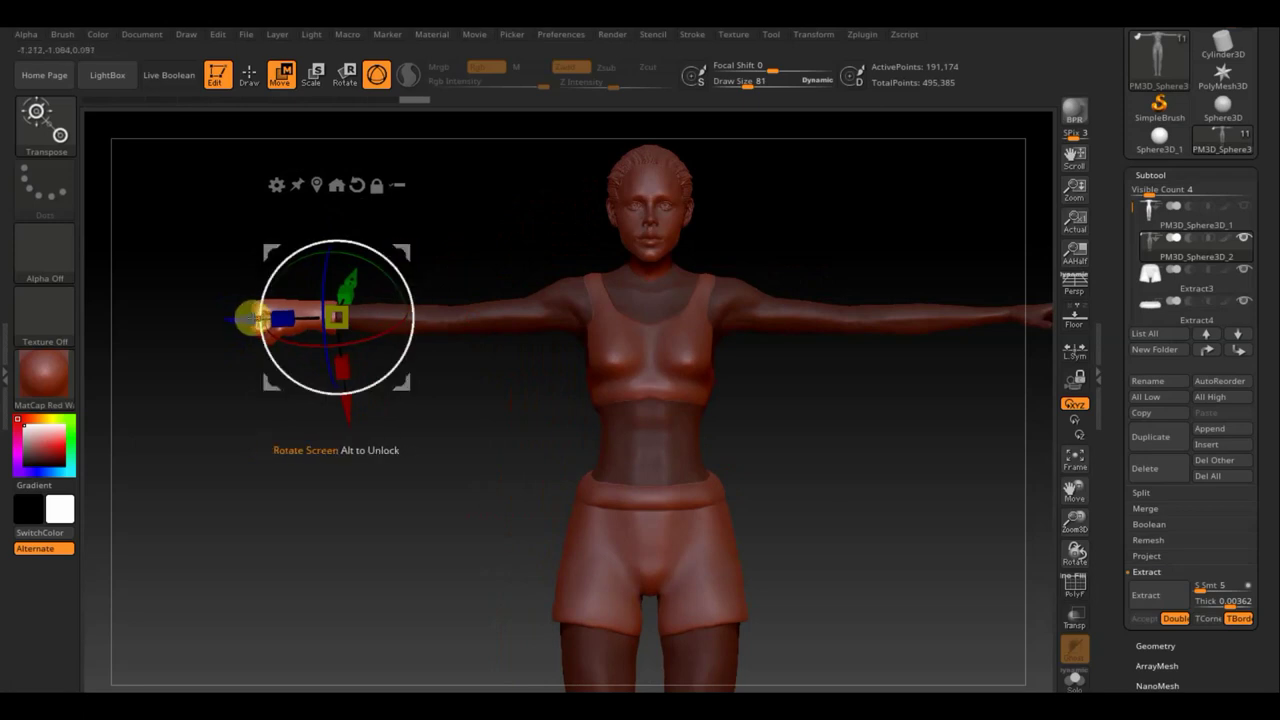
drag(240, 318, 250, 322)
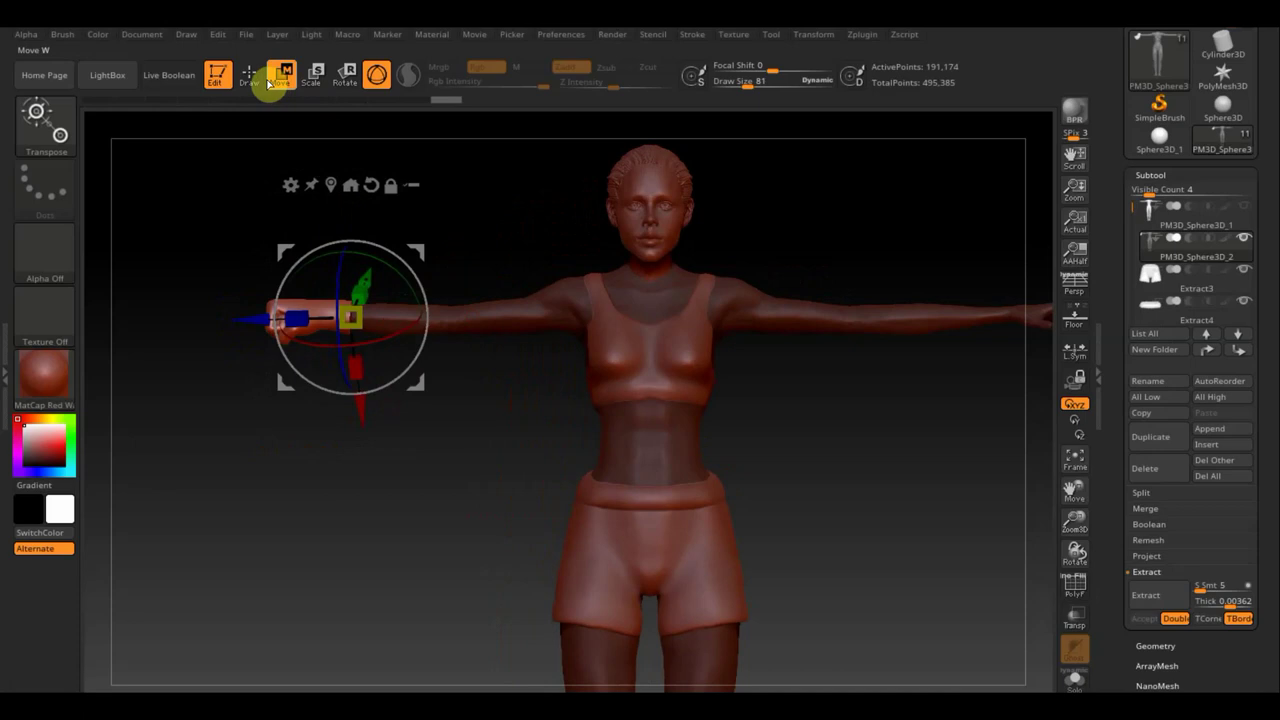
click(249, 74)
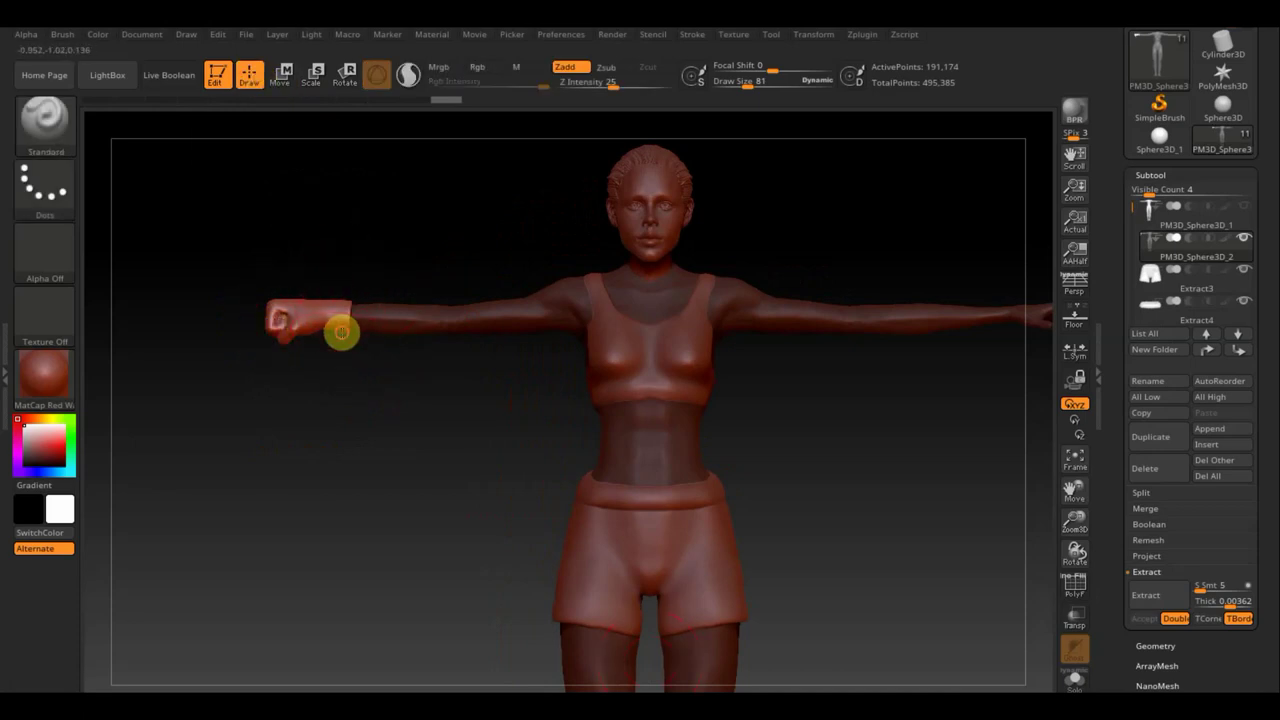
Step: Switch to the Move Topological brush and rotate the fist slightly to fit the left wrist
click(60, 130)
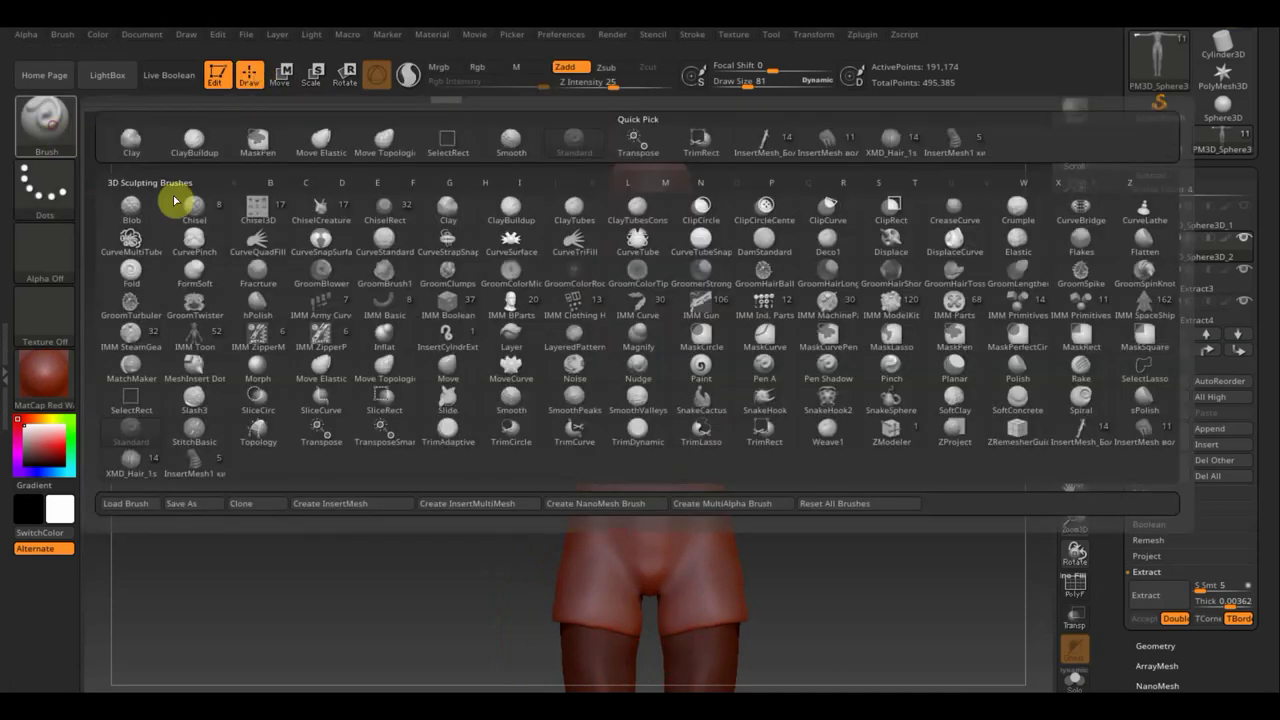
click(388, 145)
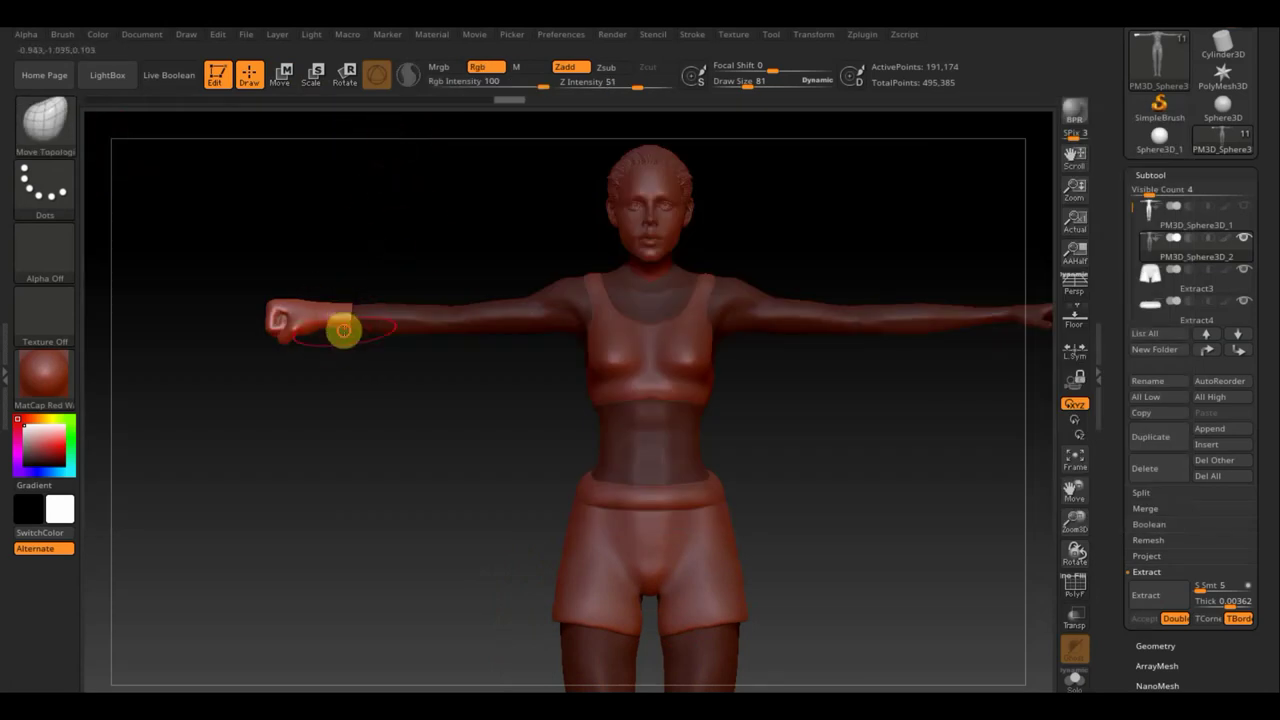
mouse_move(374, 260)
mouse_down()
mouse_move(393, 453)
mouse_move(394, 428)
mouse_up()
click(282, 72)
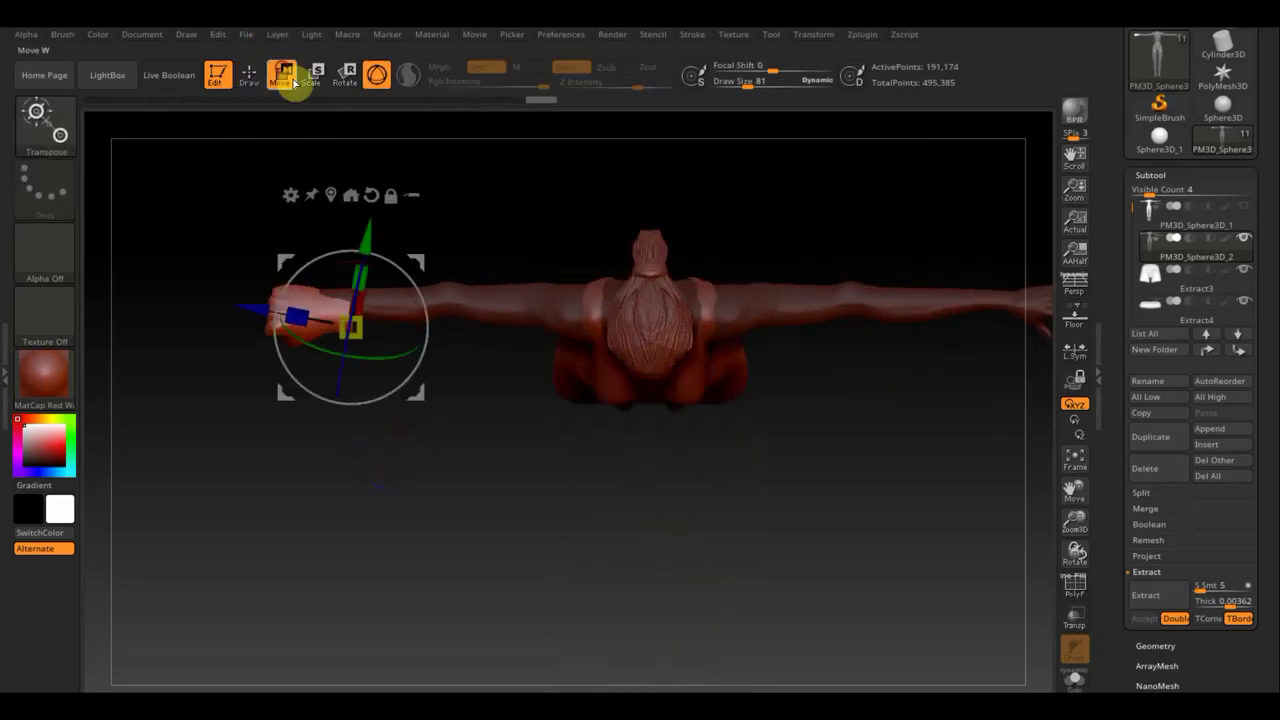
mouse_move(392, 268)
mouse_down()
mouse_move(383, 248)
mouse_move(403, 253)
mouse_up()
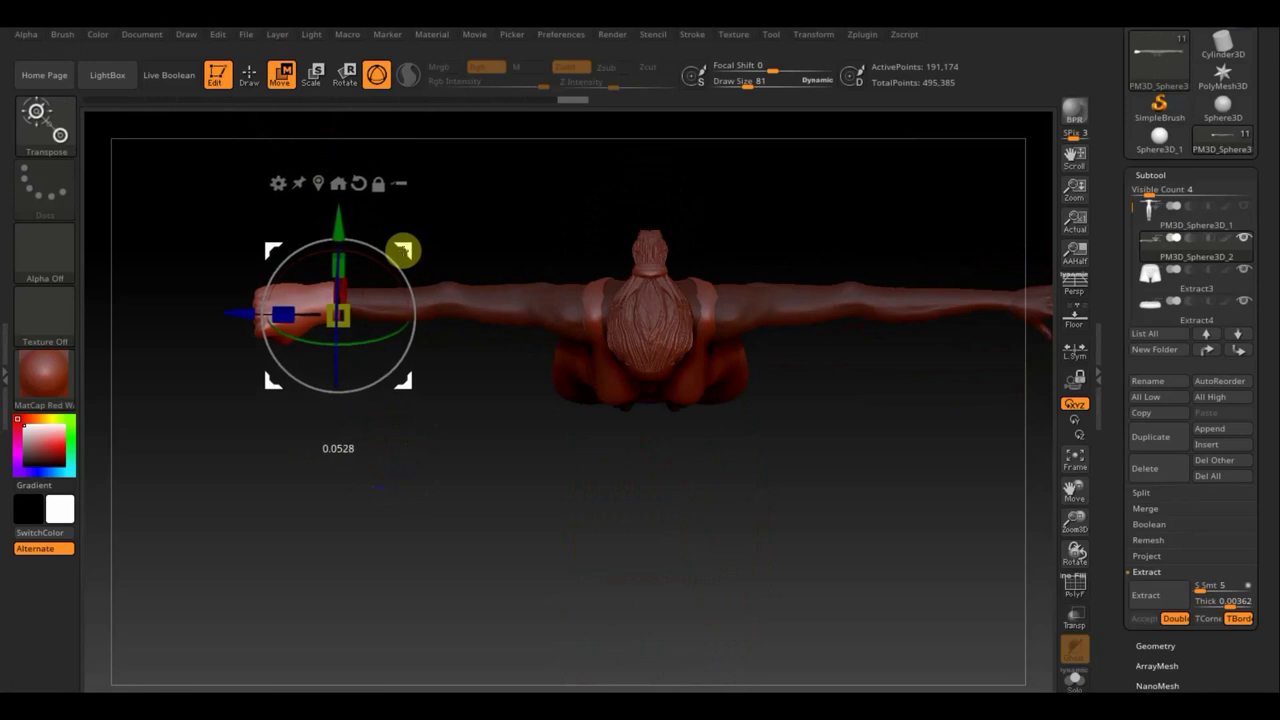
key(e)
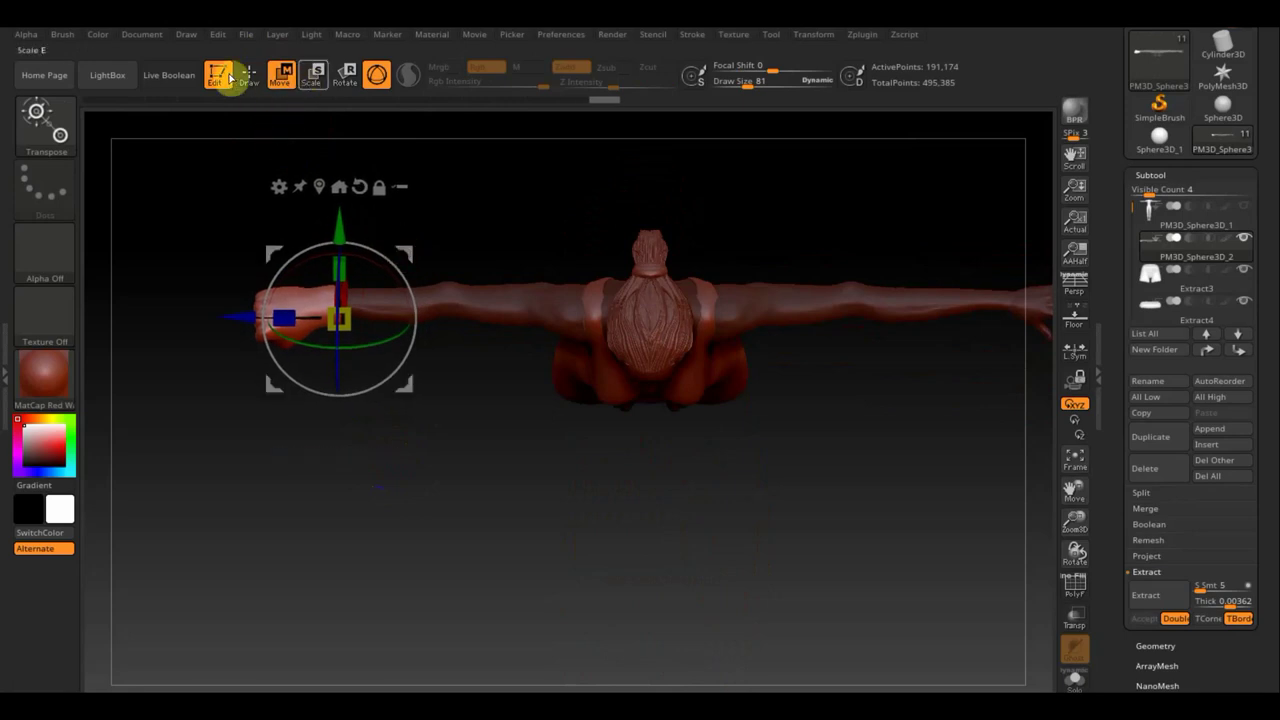
click(251, 76)
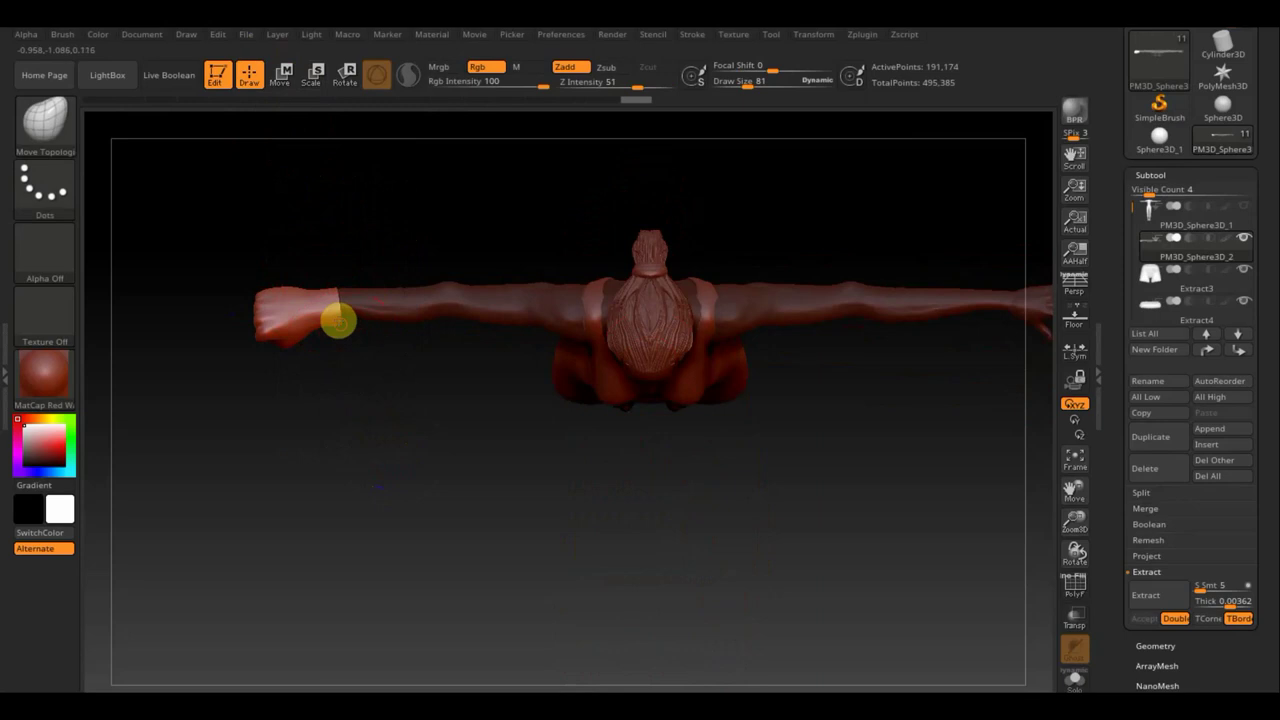
mouse_move(345, 334)
right_down()
mouse_move(349, 214)
mouse_move(369, 266)
mouse_move(336, 320)
right_up()
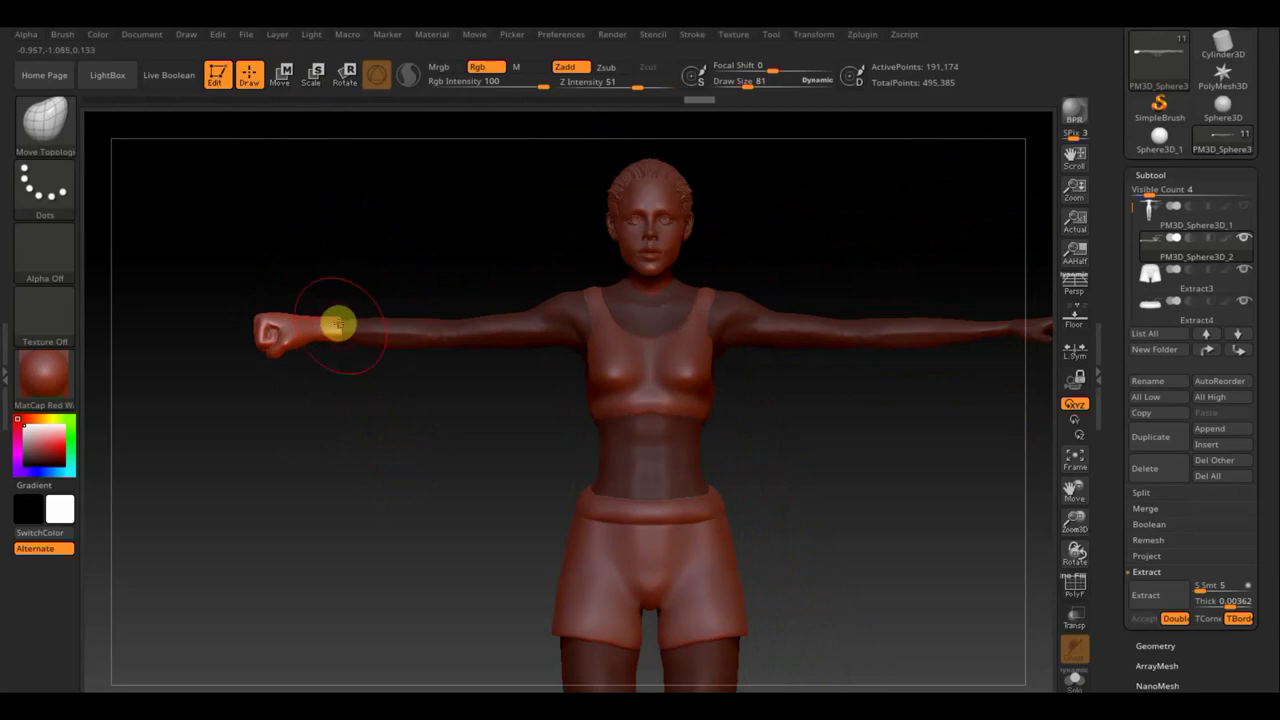
mouse_move(331, 411)
mouse_down()
mouse_move(427, 419)
mouse_move(426, 574)
mouse_move(349, 526)
mouse_move(294, 463)
mouse_move(806, 520)
mouse_move(781, 535)
mouse_move(768, 469)
mouse_move(554, 449)
mouse_up()
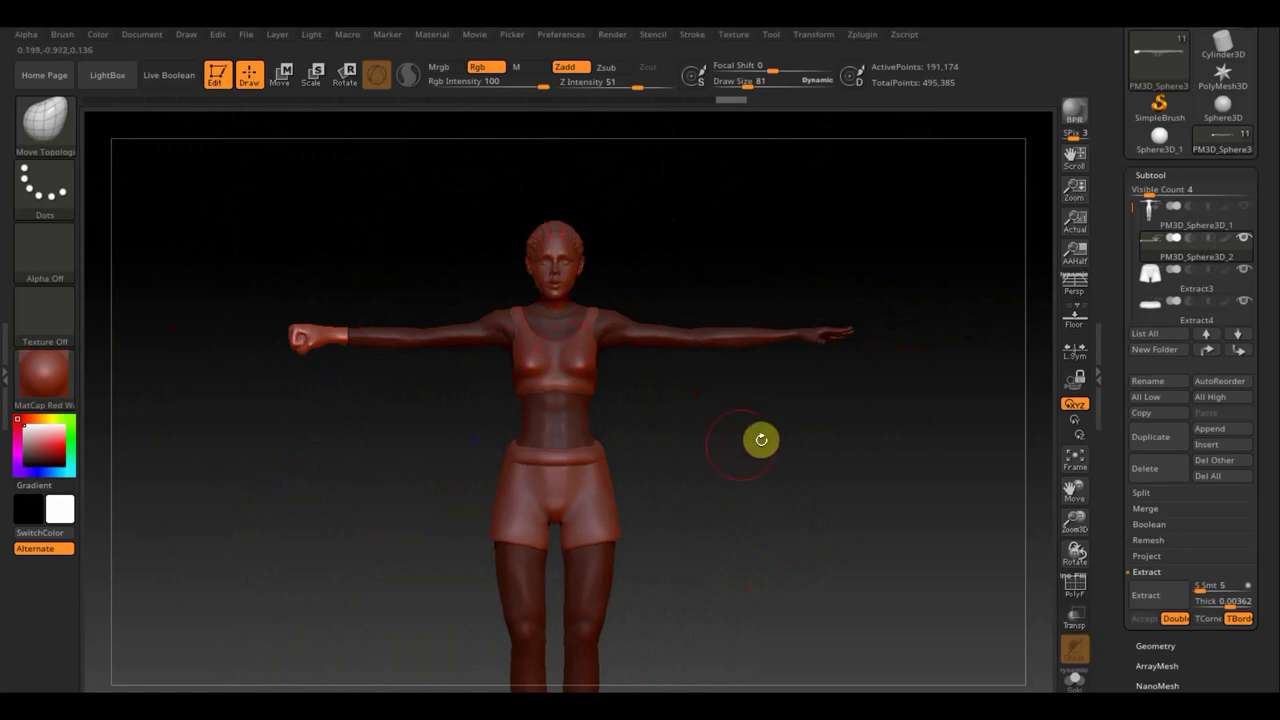
Step: Mirror the fist onto the other arm, then mirror the second subtool so both hands match
click(1158, 645)
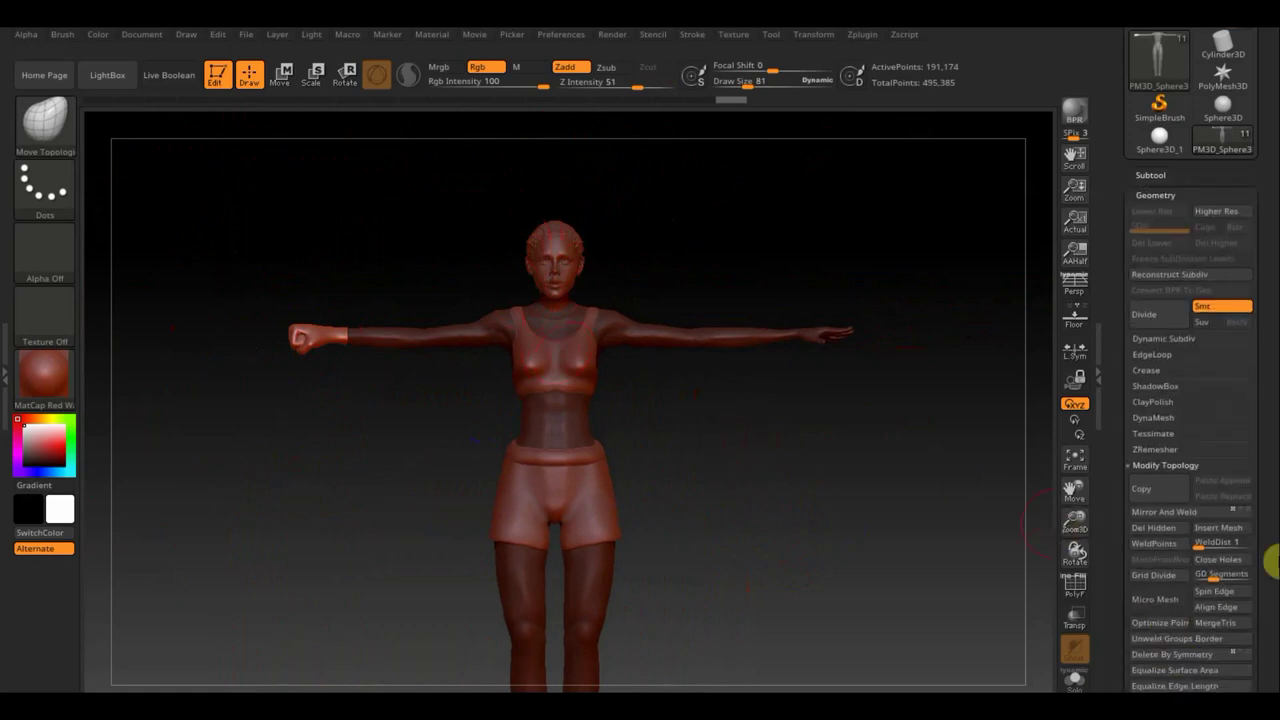
click(1180, 513)
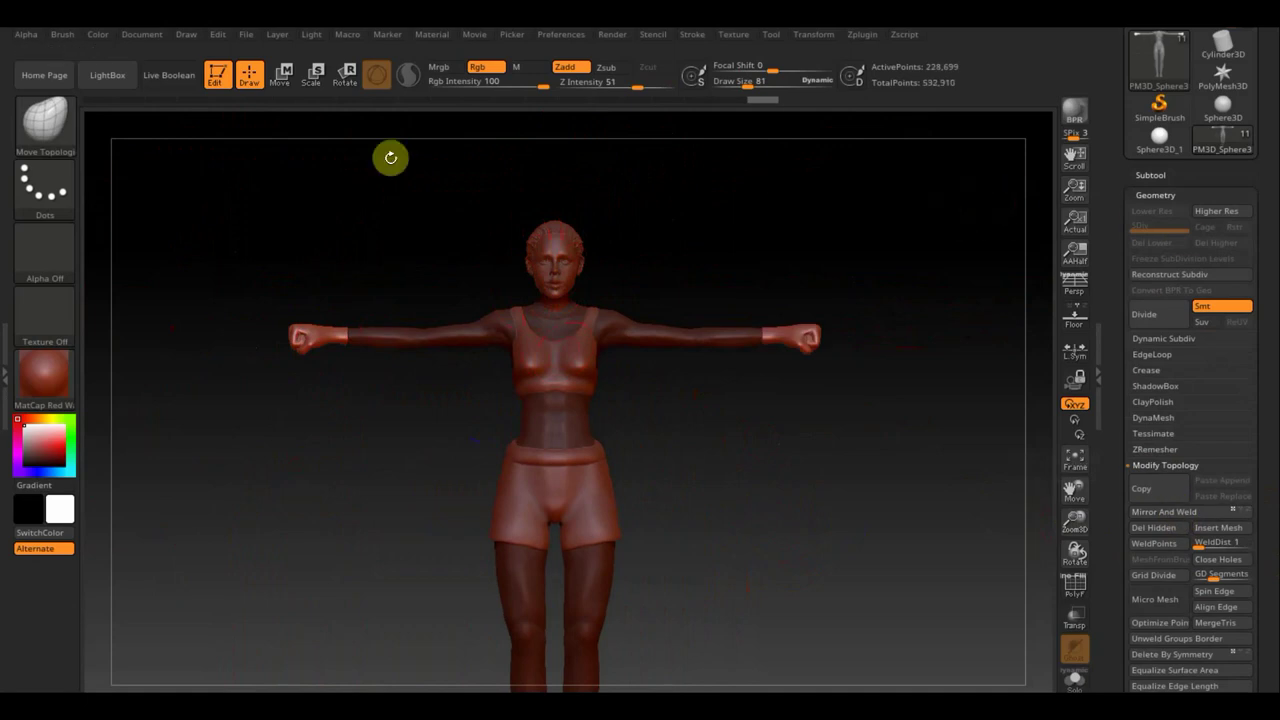
click(282, 74)
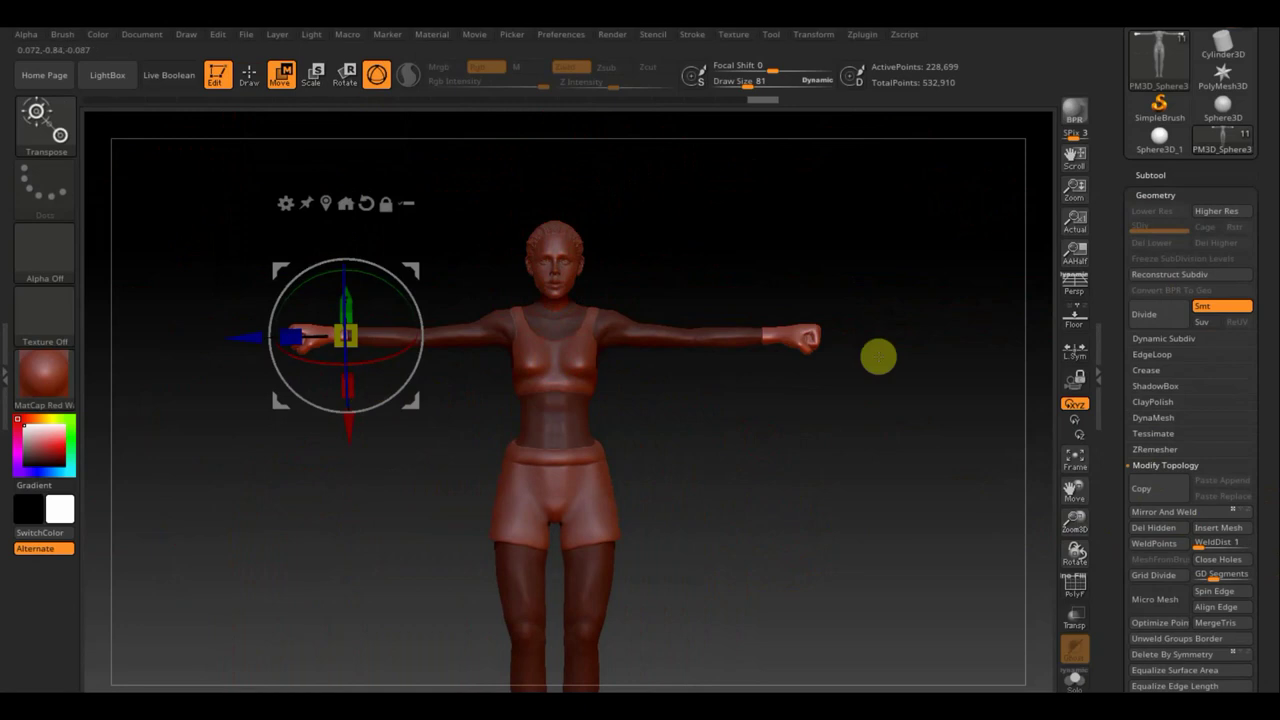
click(243, 72)
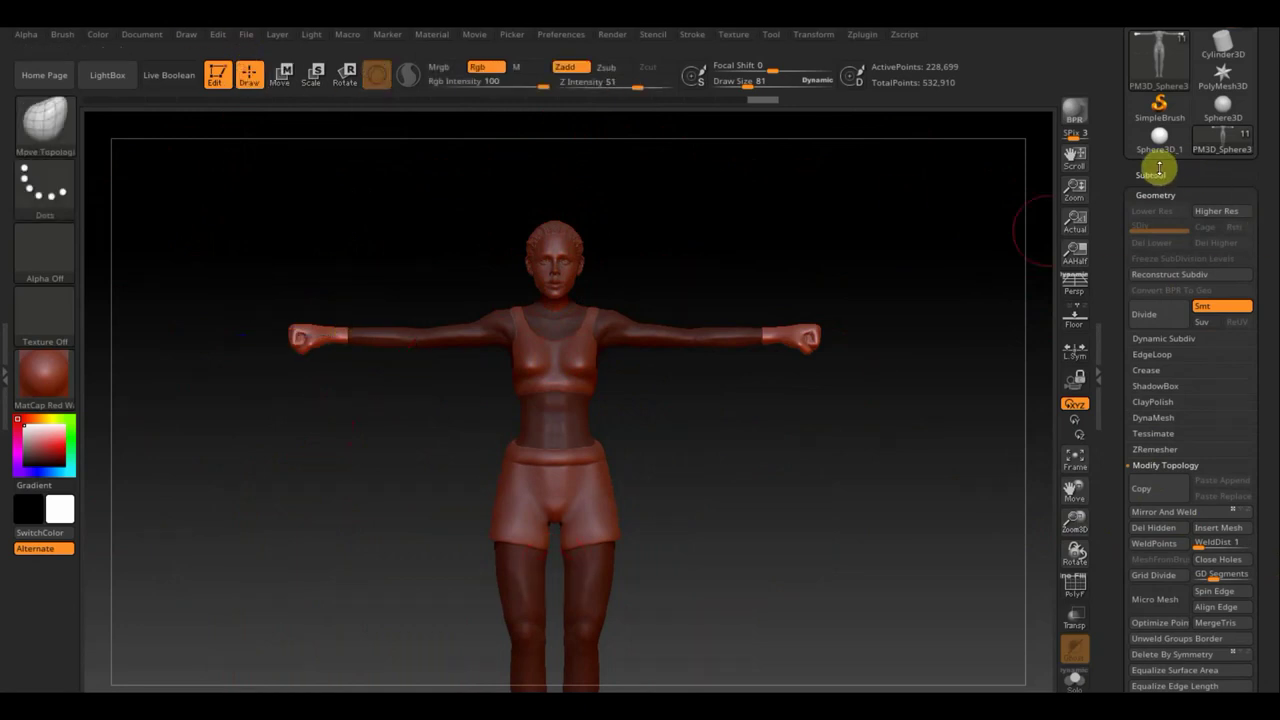
click(1152, 175)
click(1167, 252)
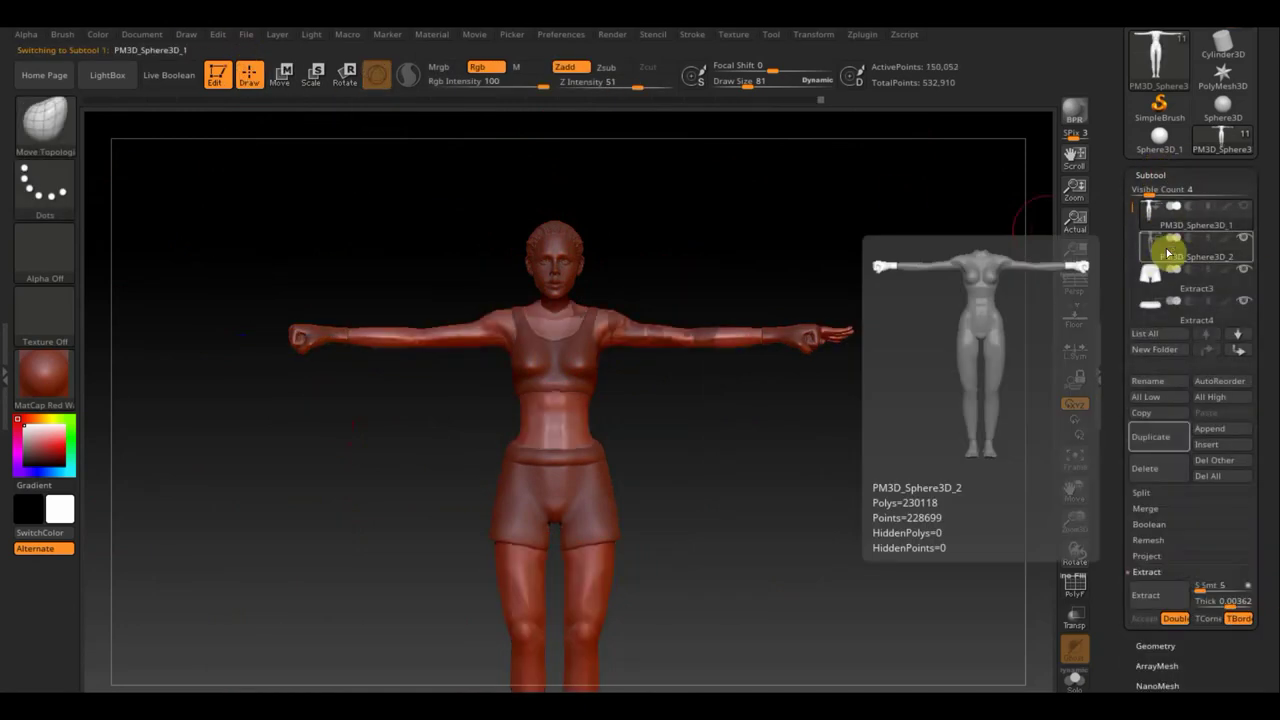
click(1155, 643)
click(1184, 514)
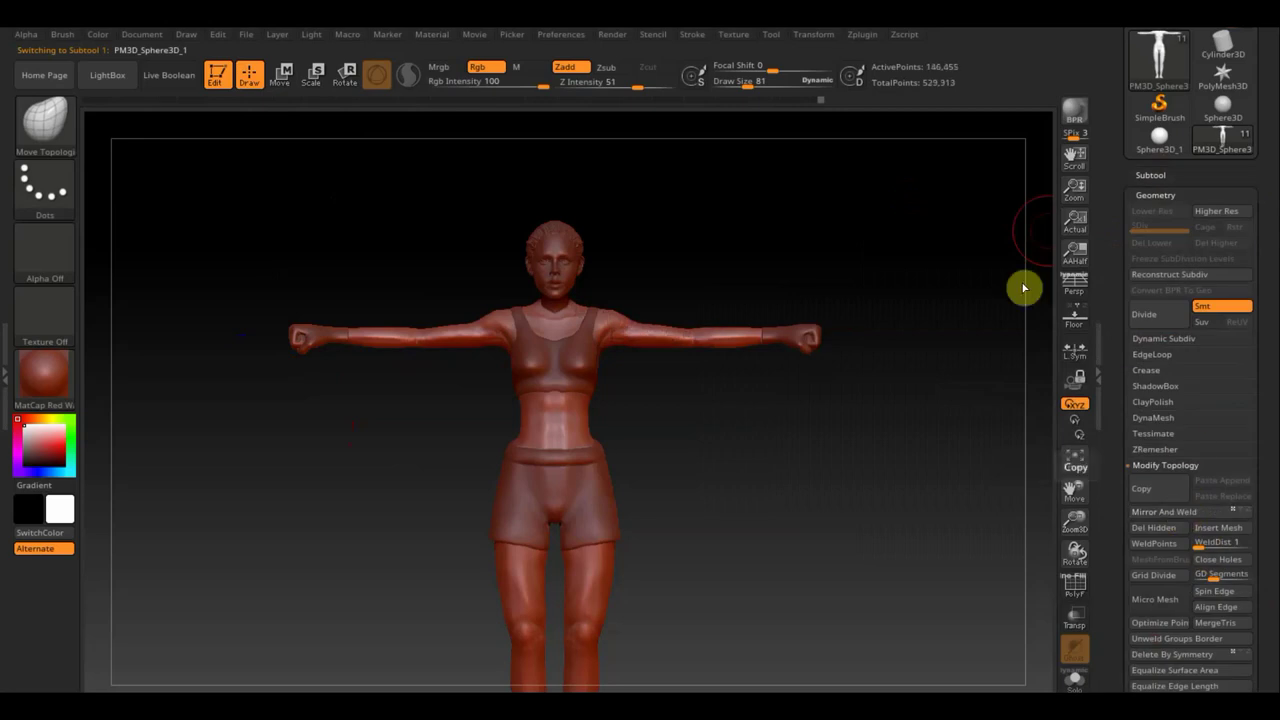
Step: On PM3D_Sphere3D_2, hide the arm, leg and midriff polygroup and delete the hidden geometry
click(1155, 175)
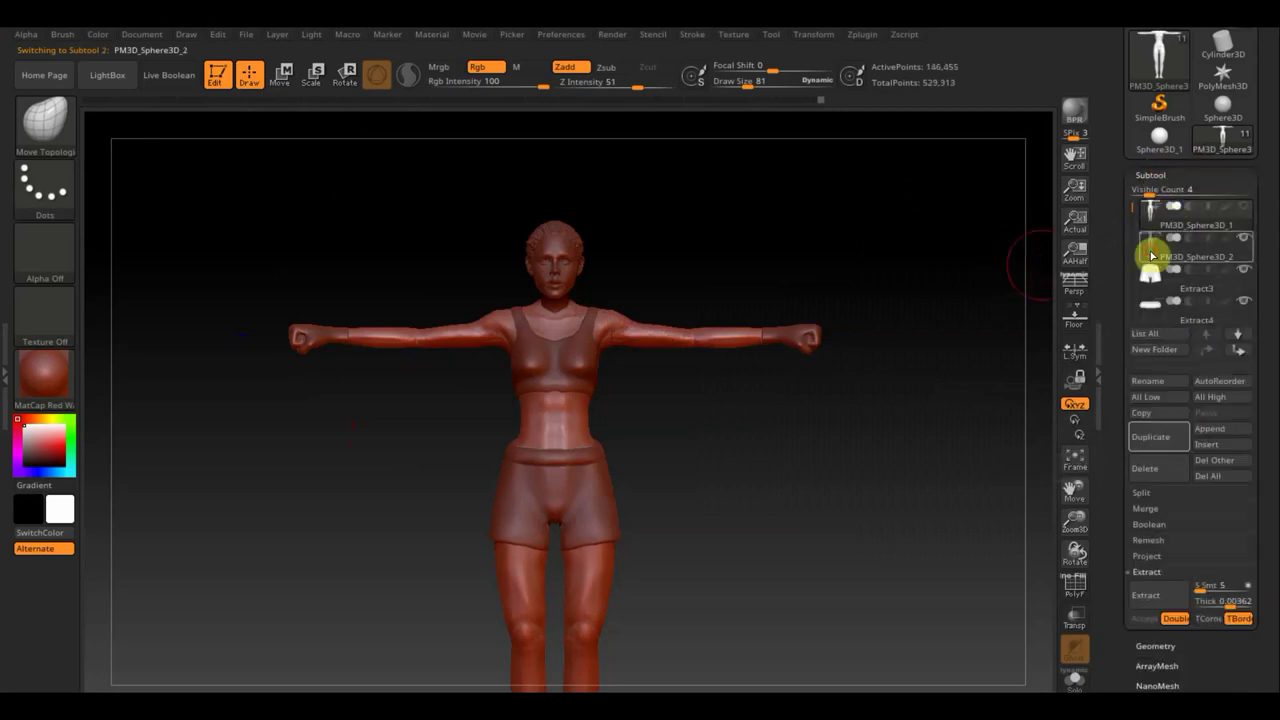
click(1154, 257)
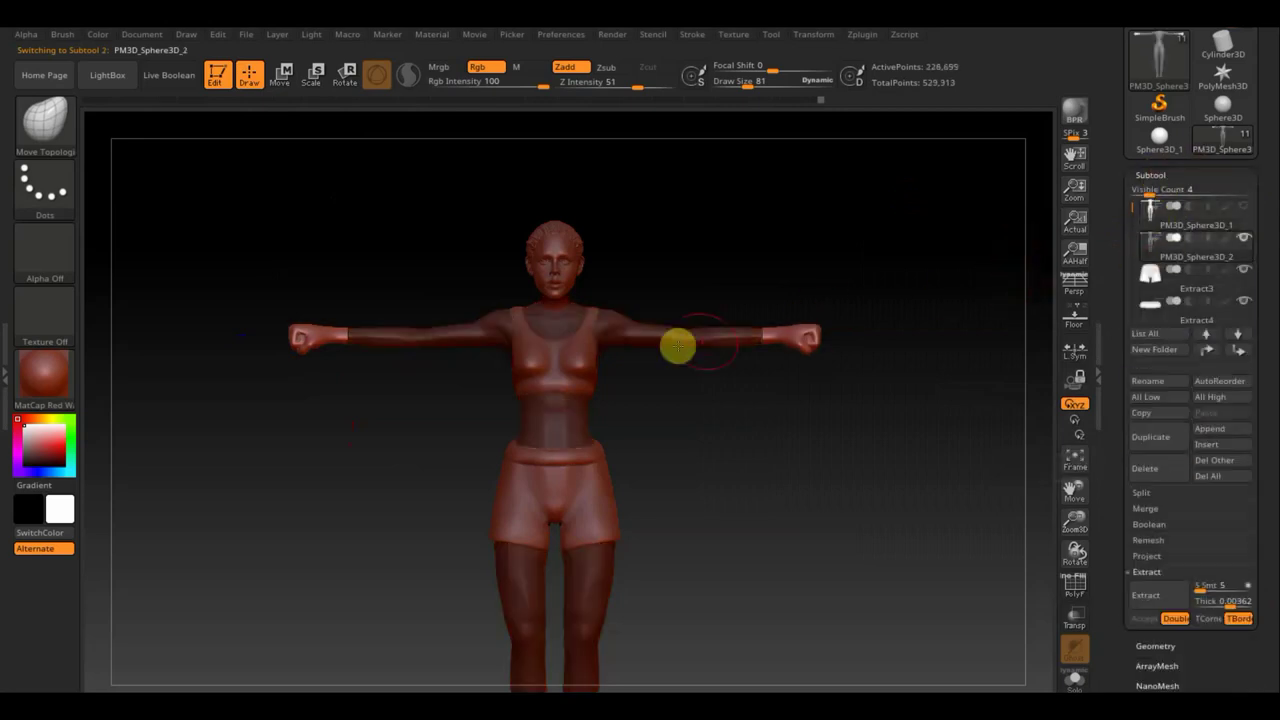
ctrl+click(680, 403)
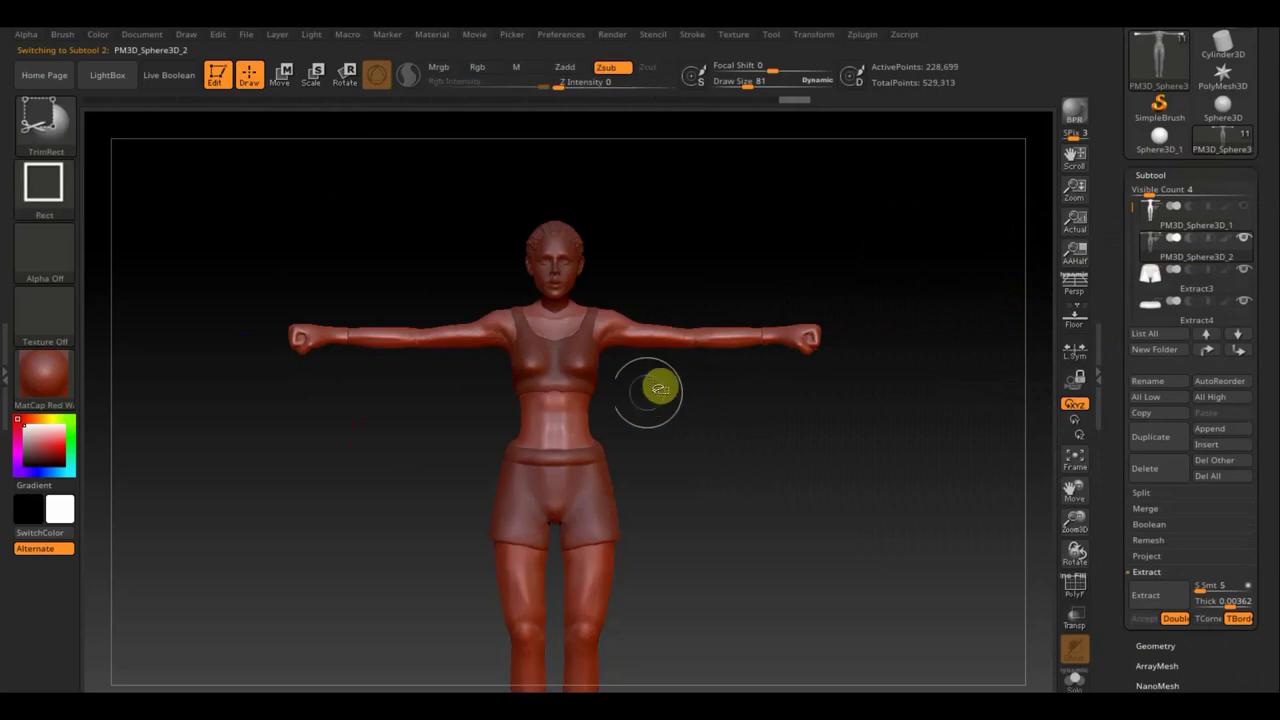
ctrl+shift+drag(682, 348, 676, 341)
ctrl+alt+shift+click(676, 341)
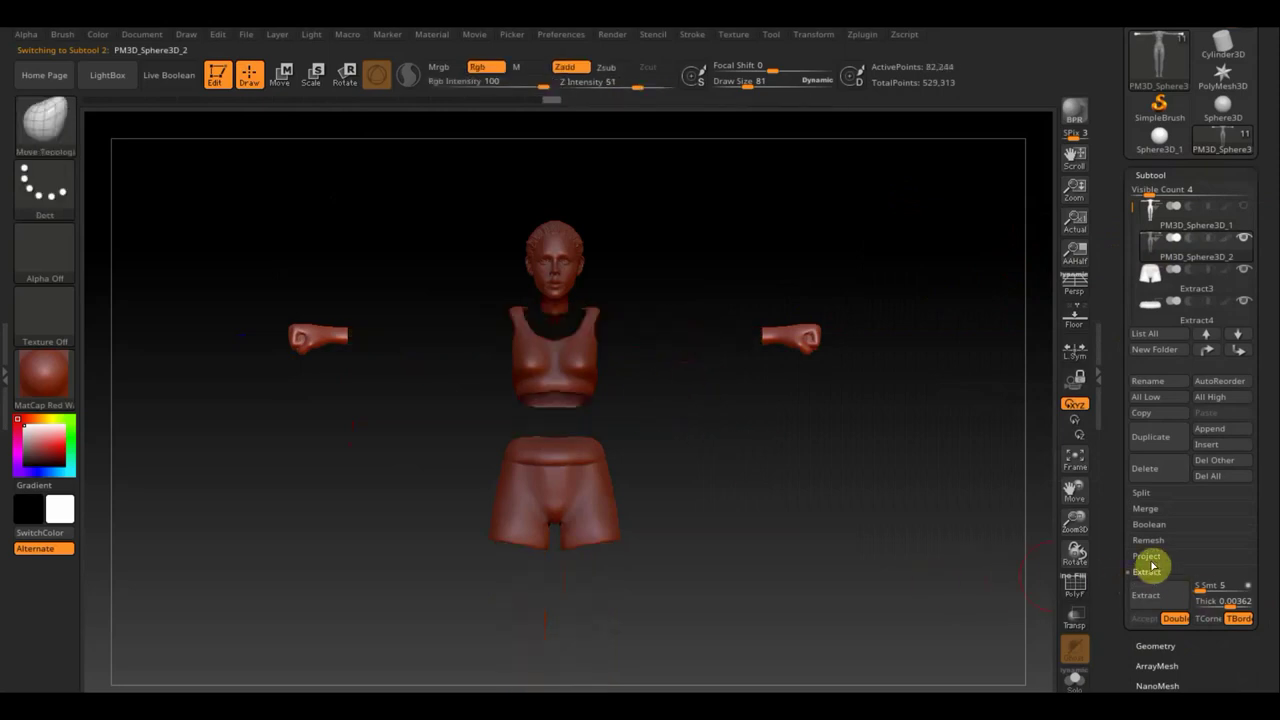
click(1160, 645)
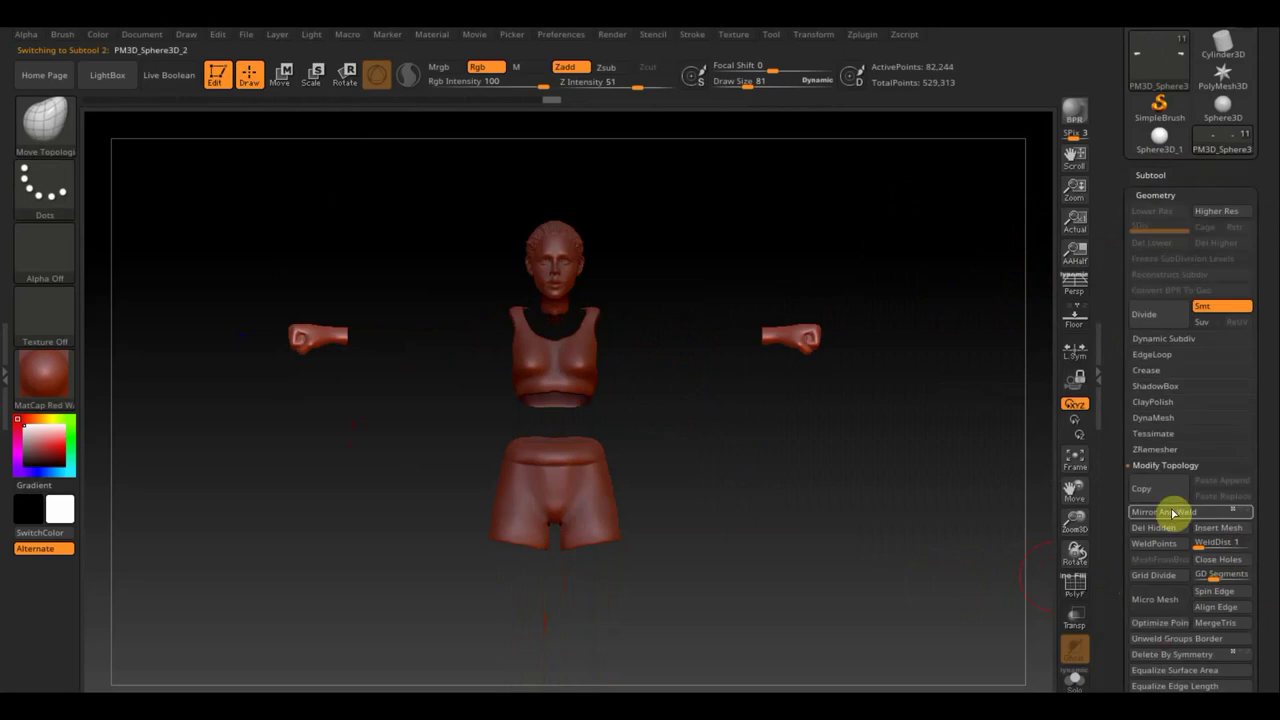
click(1164, 528)
click(1180, 175)
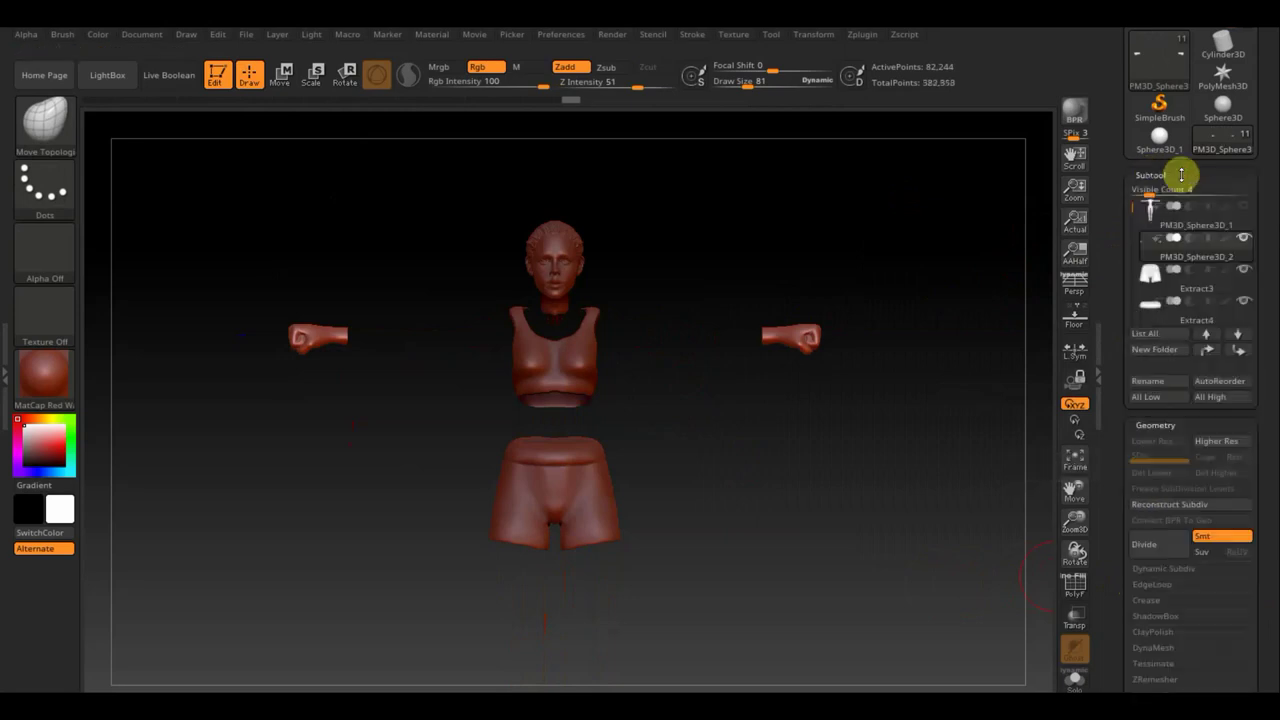
click(1249, 212)
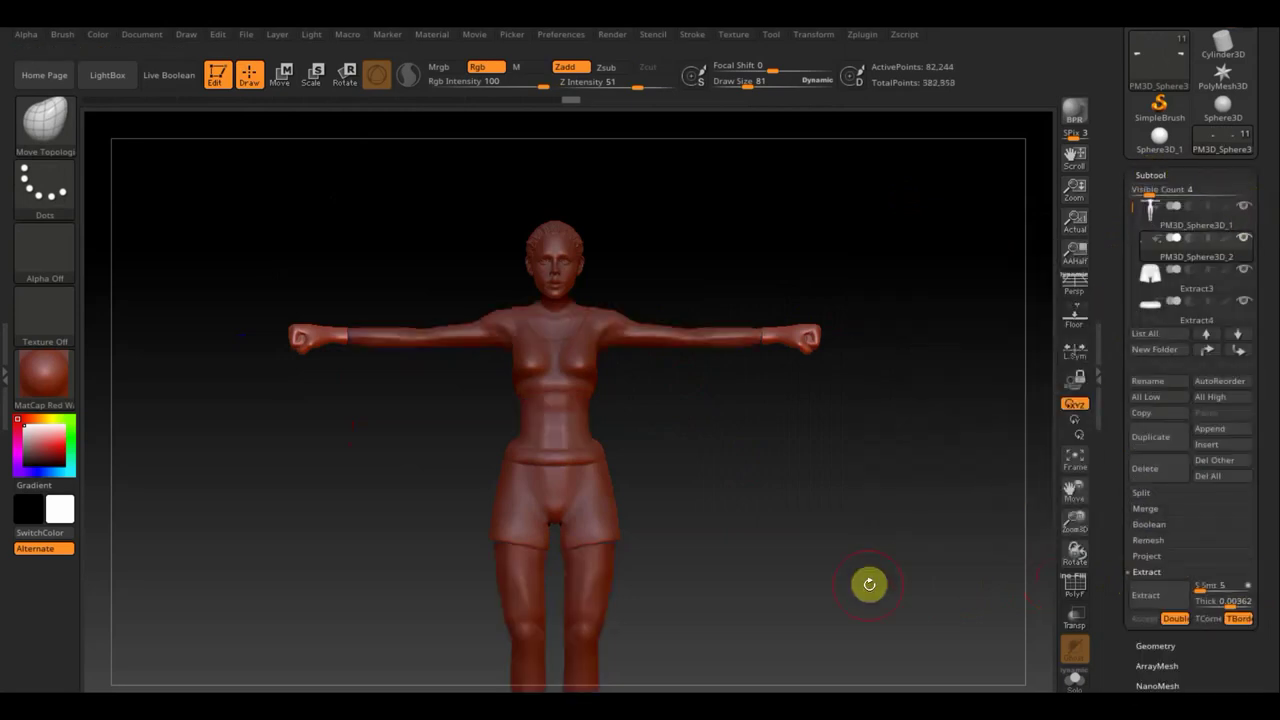
Step: Inspect the figure from side, back and front, then duplicate PM3D_Sphere3D_2 into PM3D_Sphere3D_3
mouse_move(873, 582)
mouse_down()
mouse_move(800, 503)
mouse_move(812, 504)
mouse_up()
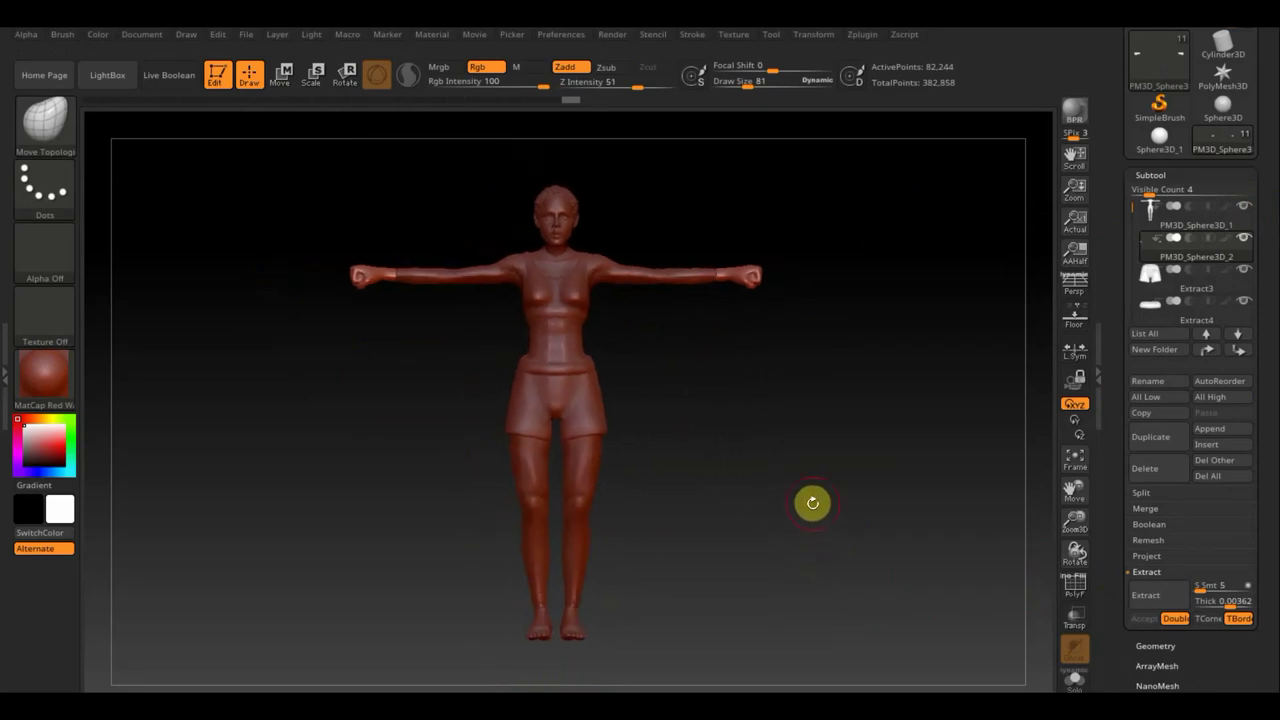
mouse_move(769, 486)
shift+mouse_down()
mouse_move(803, 471)
mouse_move(771, 474)
mouse_move(786, 477)
shift+mouse_up()
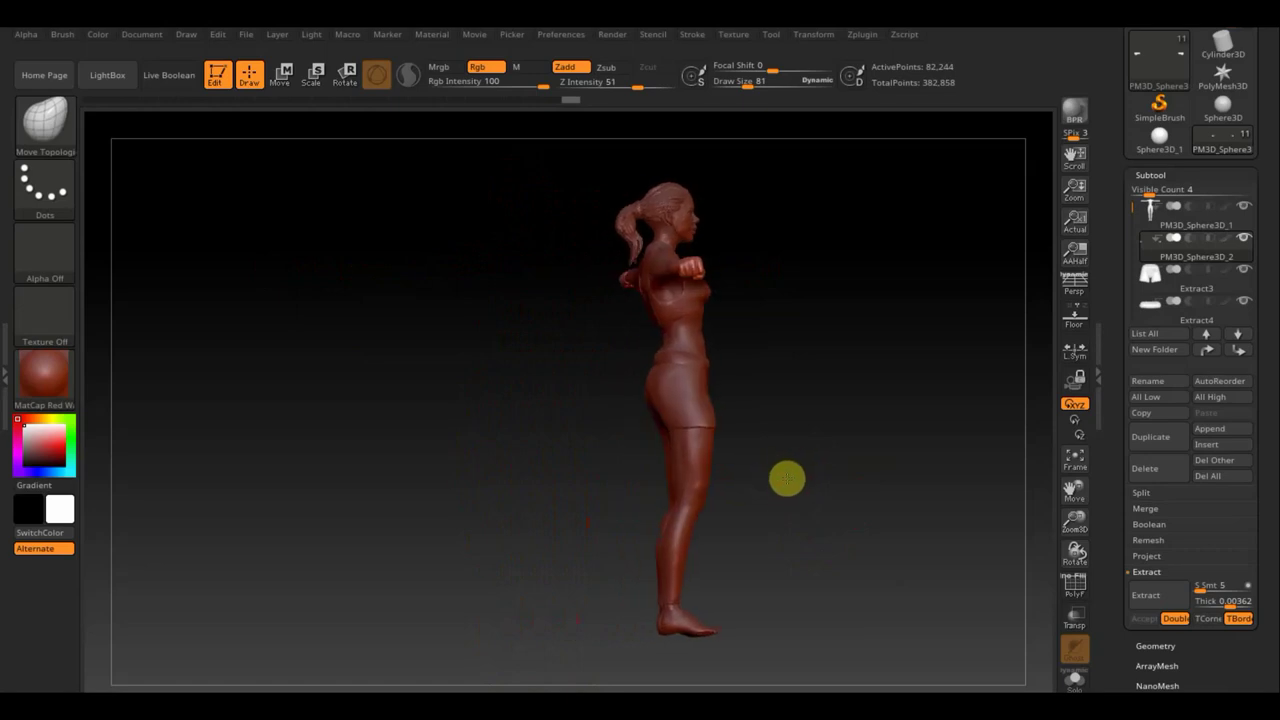
mouse_move(800, 380)
shift+mouse_down()
mouse_move(889, 386)
mouse_move(694, 391)
mouse_move(543, 429)
shift+mouse_up()
shift+drag(750, 426, 766, 446)
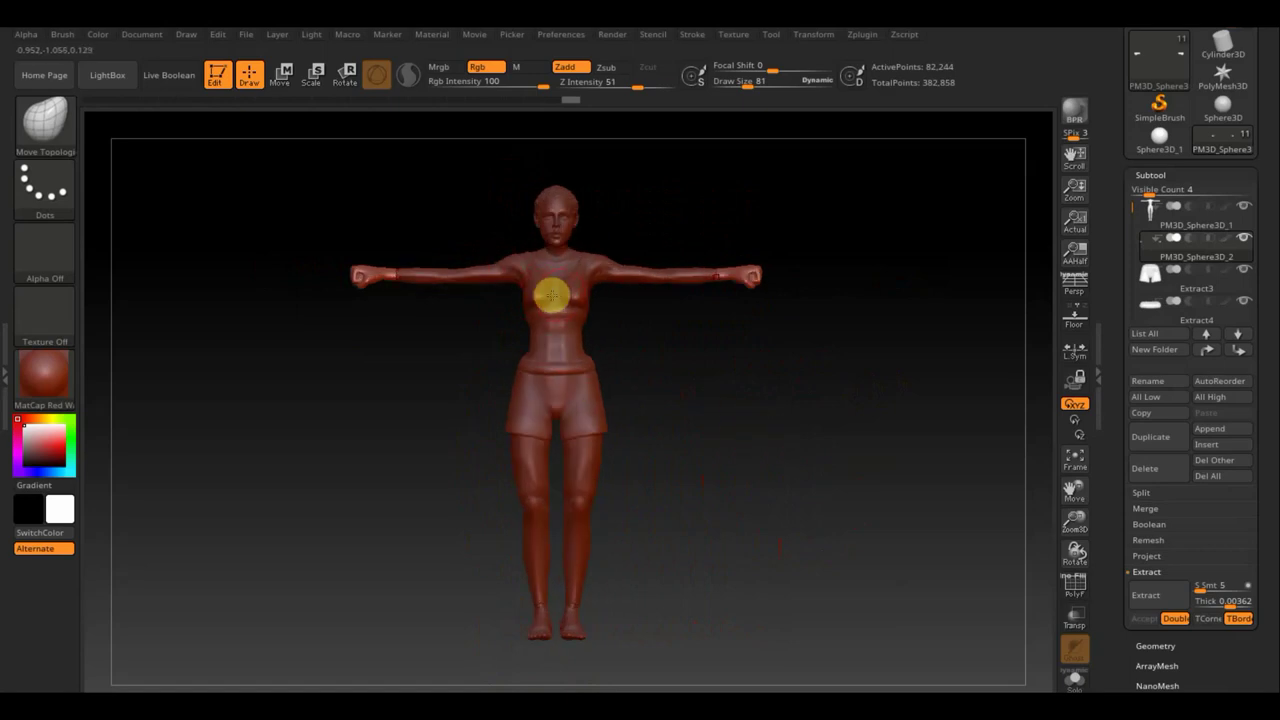
drag(674, 379, 674, 379)
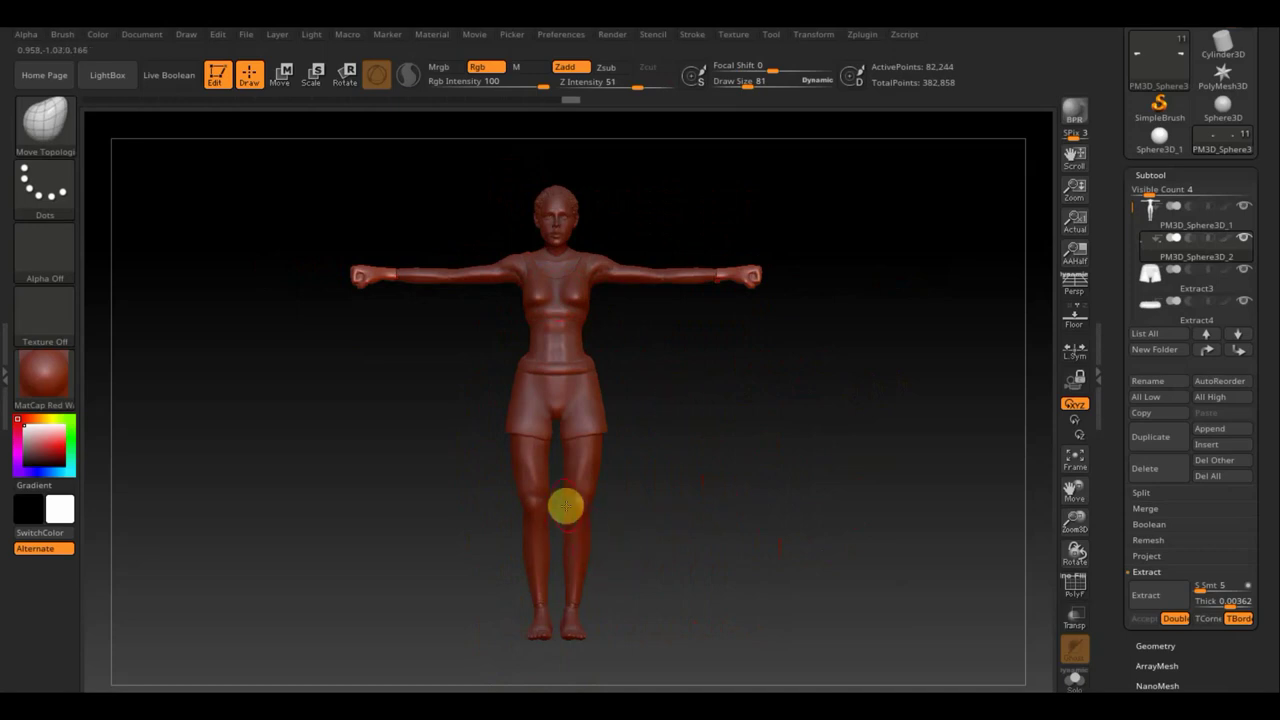
drag(320, 214, 320, 214)
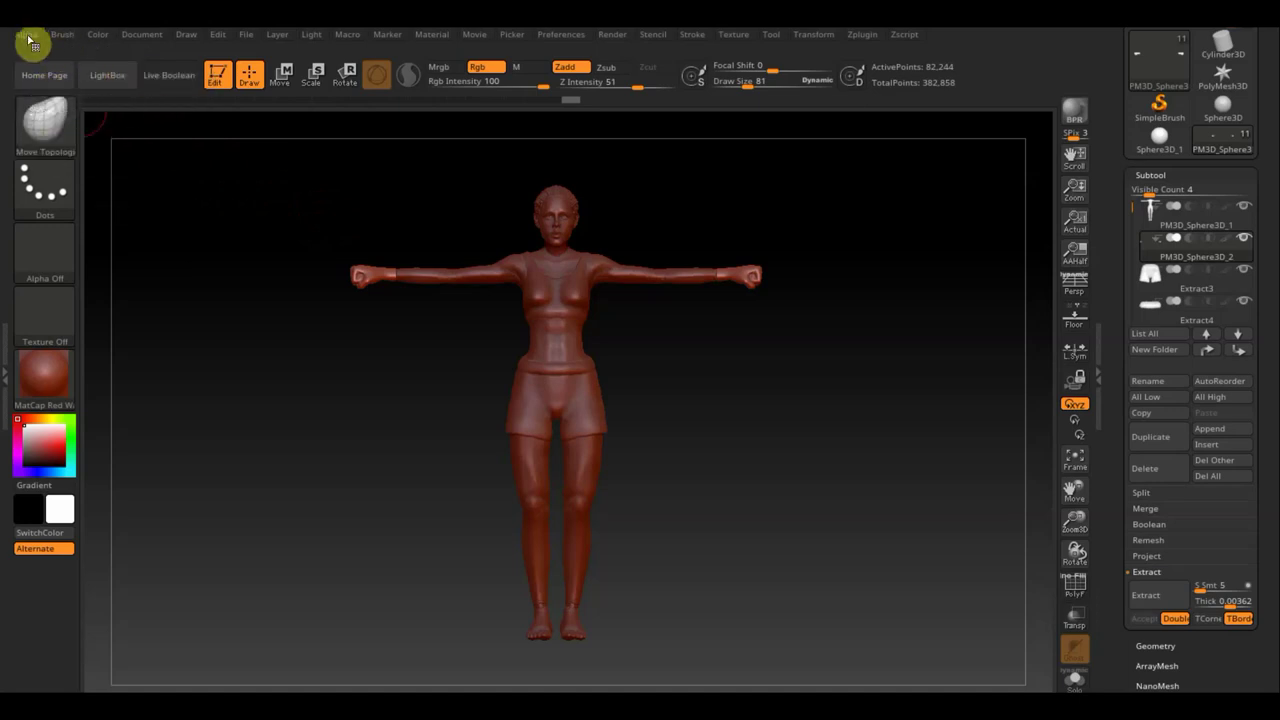
click(57, 125)
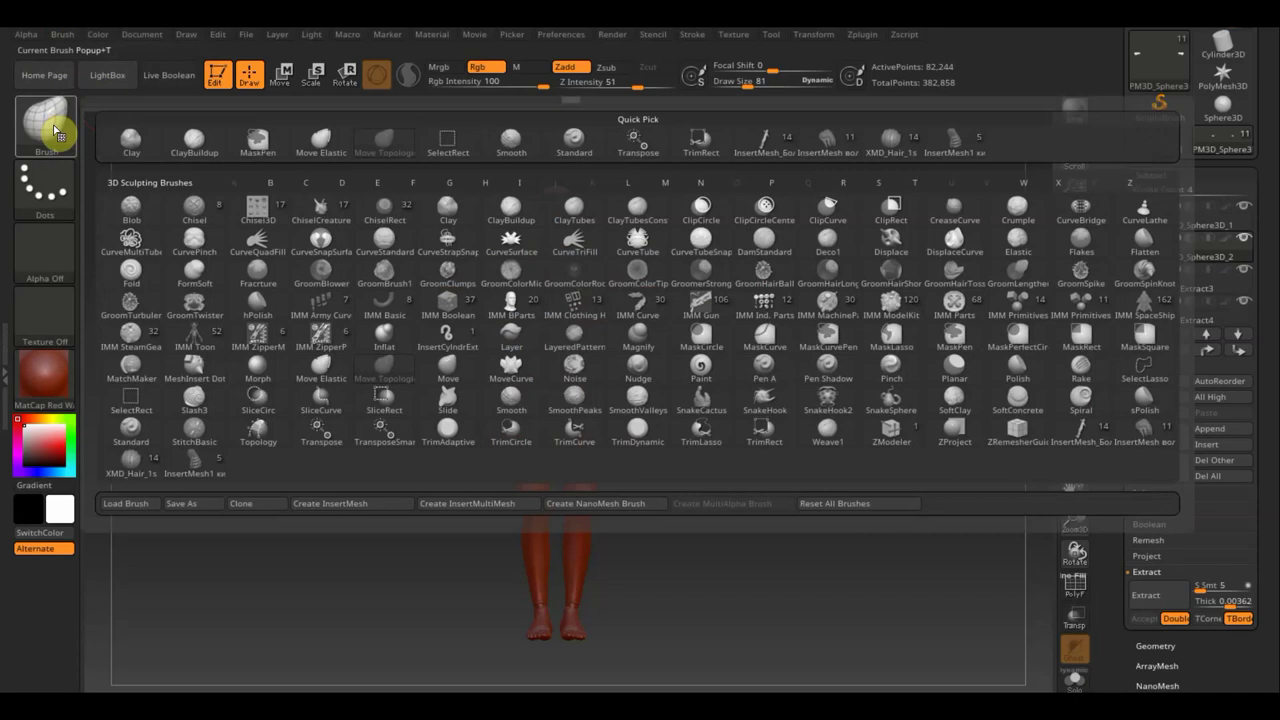
mouse_move(1195, 245)
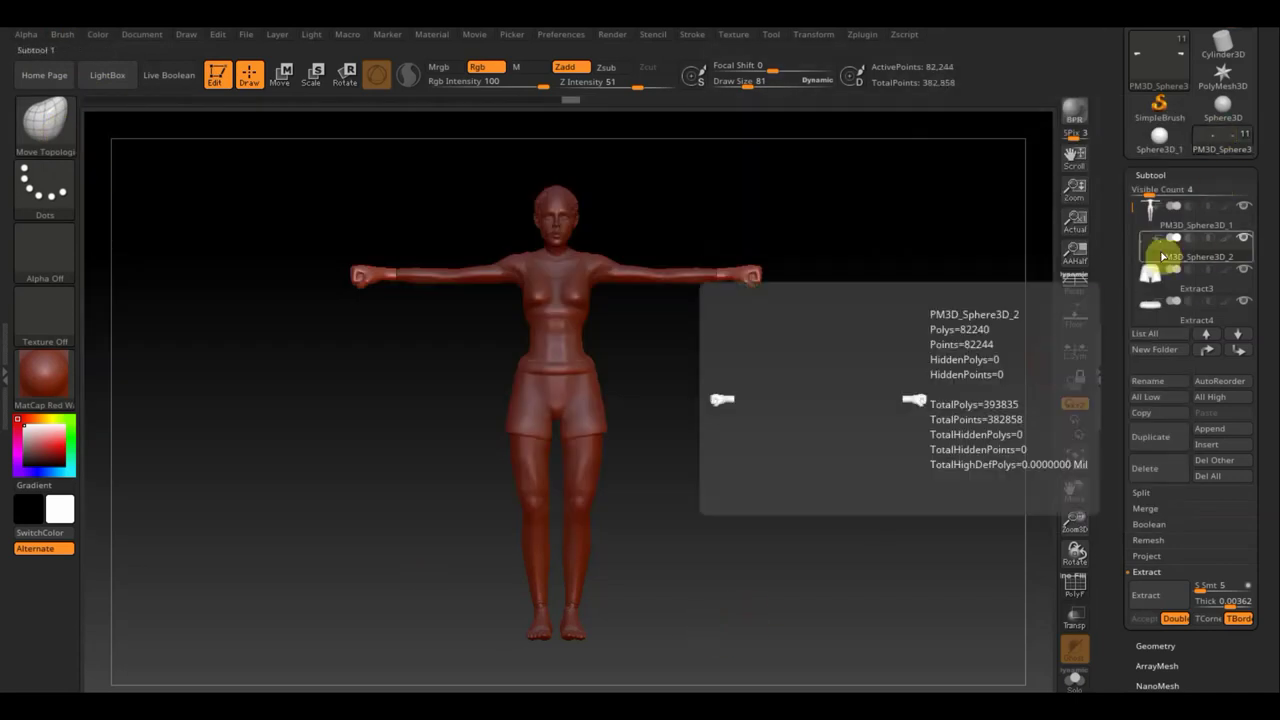
click(1152, 437)
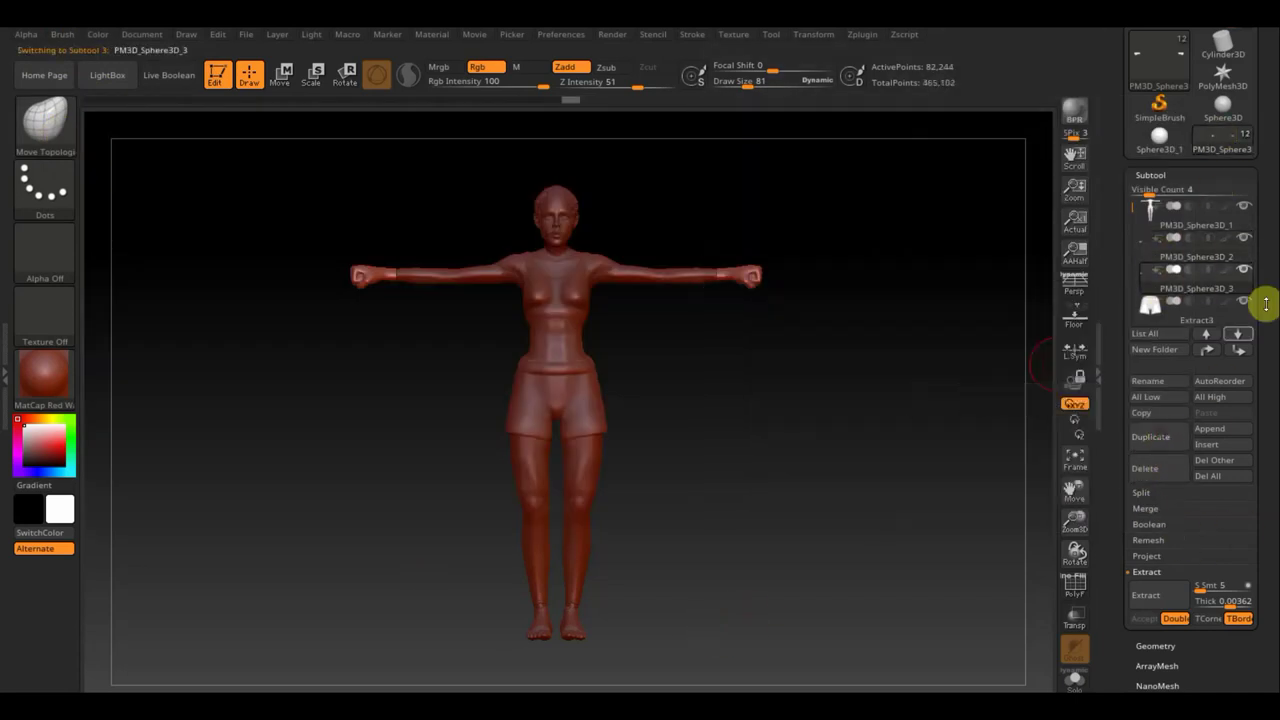
Step: Start a mesh import and search the леон and леон2 folders on Data (D:)
drag(1268, 236, 1269, 352)
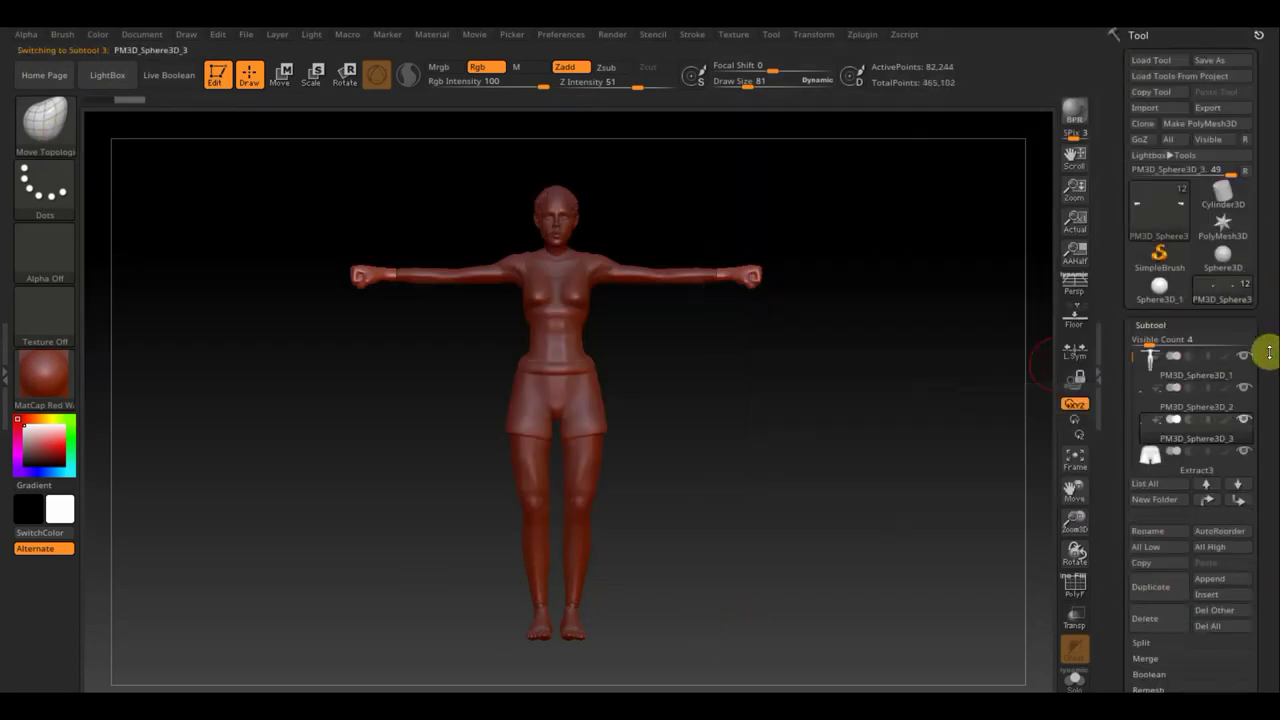
click(1146, 108)
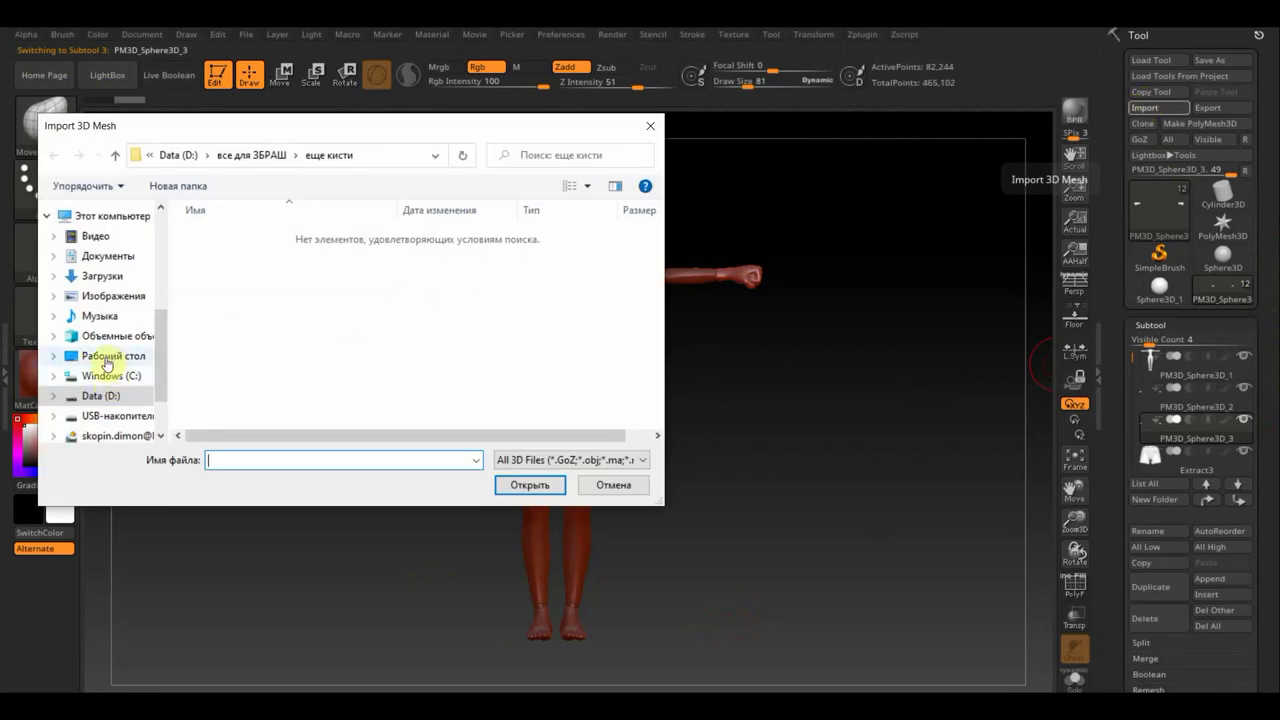
click(108, 362)
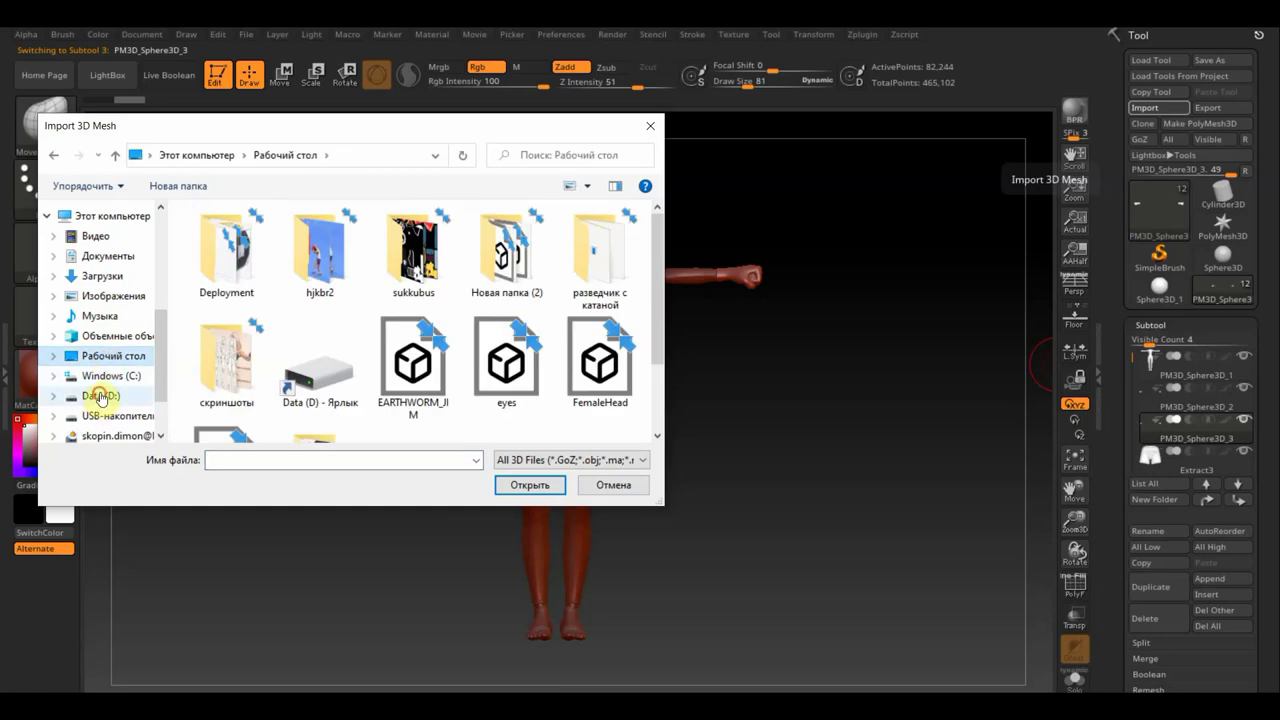
click(100, 396)
scroll(285, 348, down, 4)
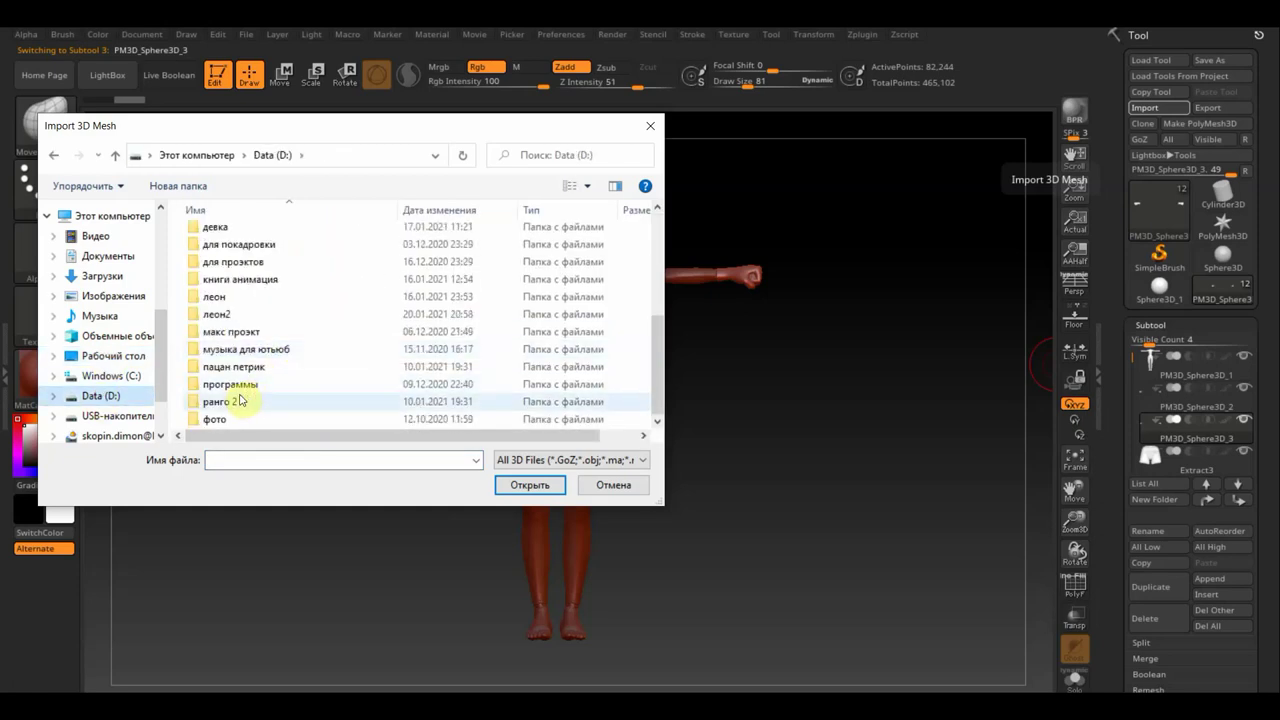
click(226, 316)
click(215, 298)
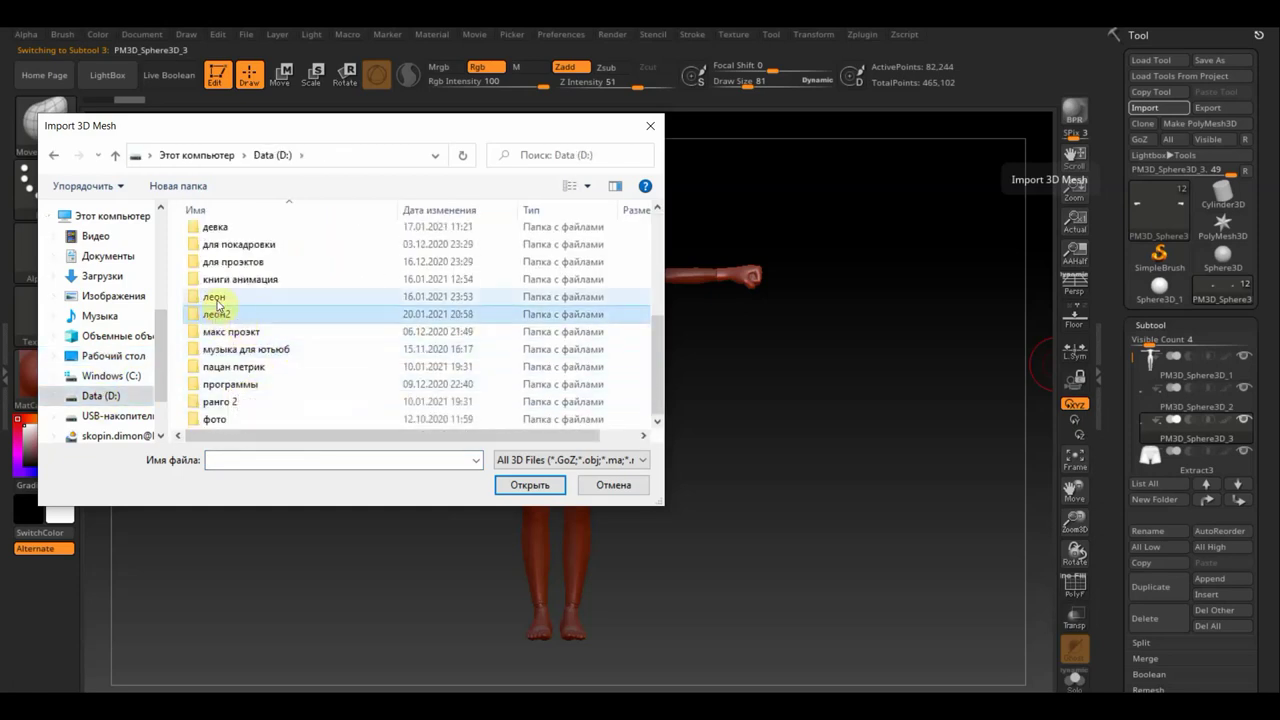
double_click(217, 300)
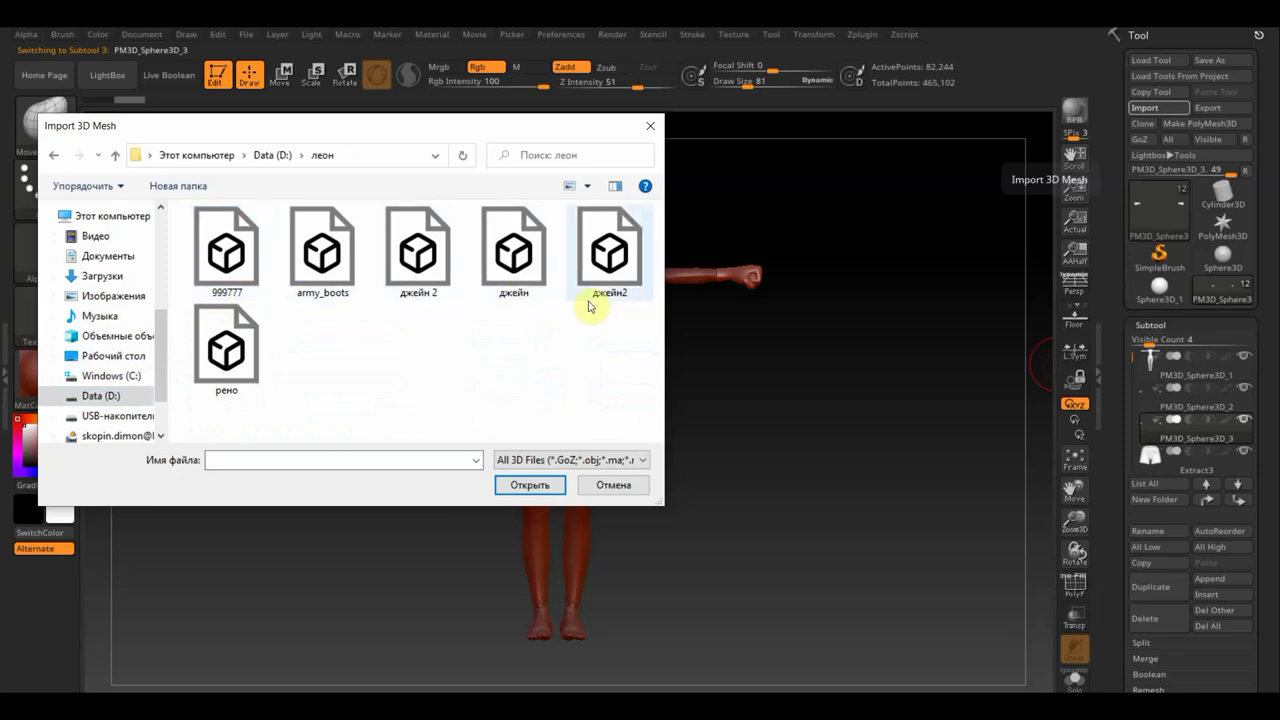
click(56, 160)
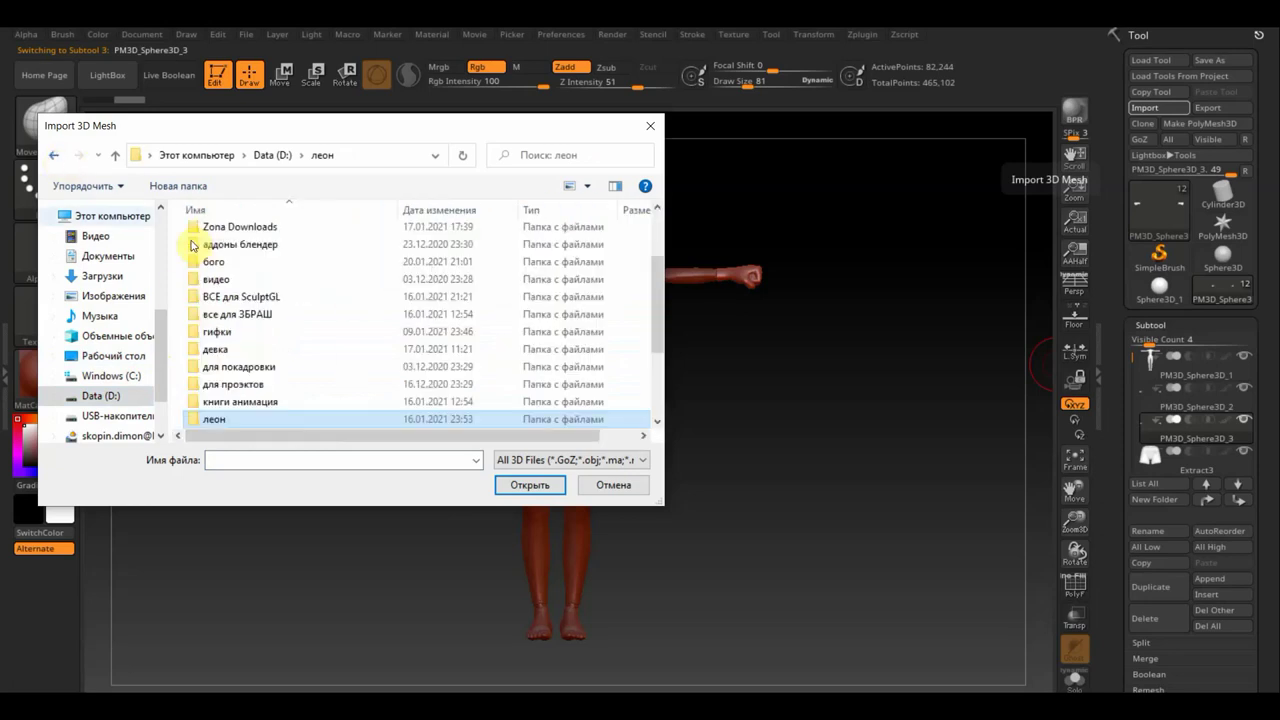
scroll(225, 398, down, 1)
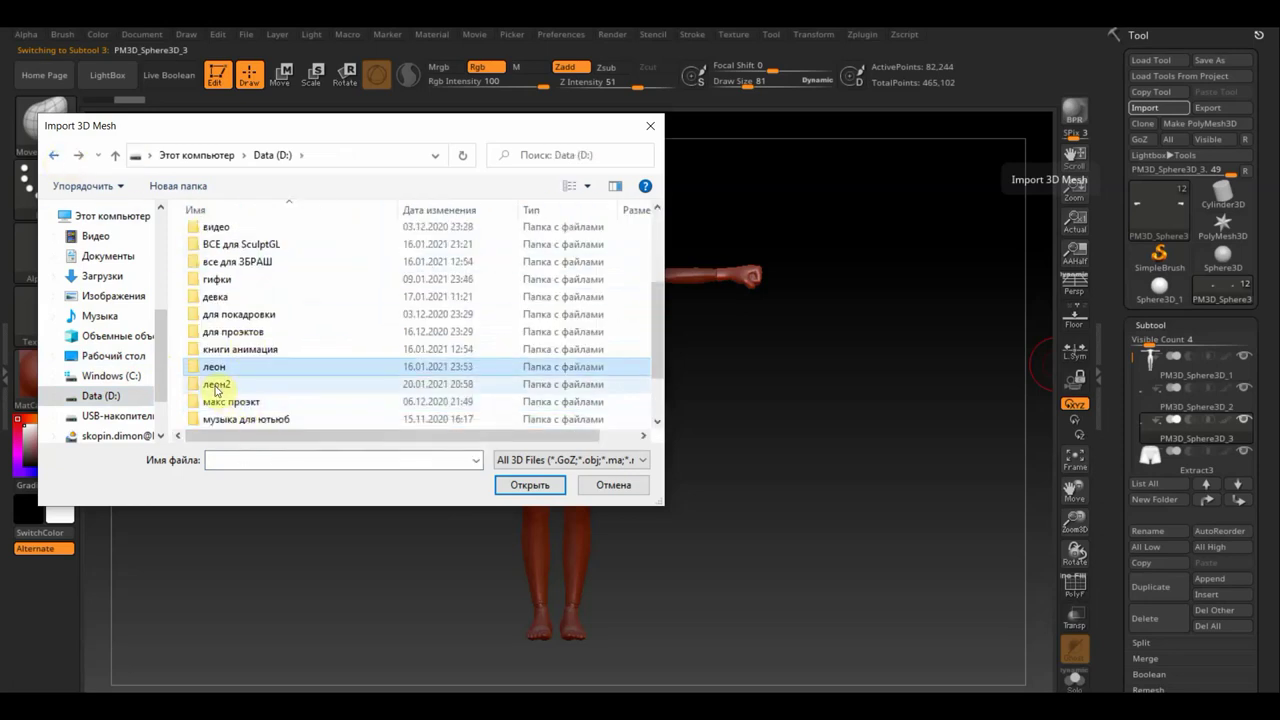
double_click(215, 385)
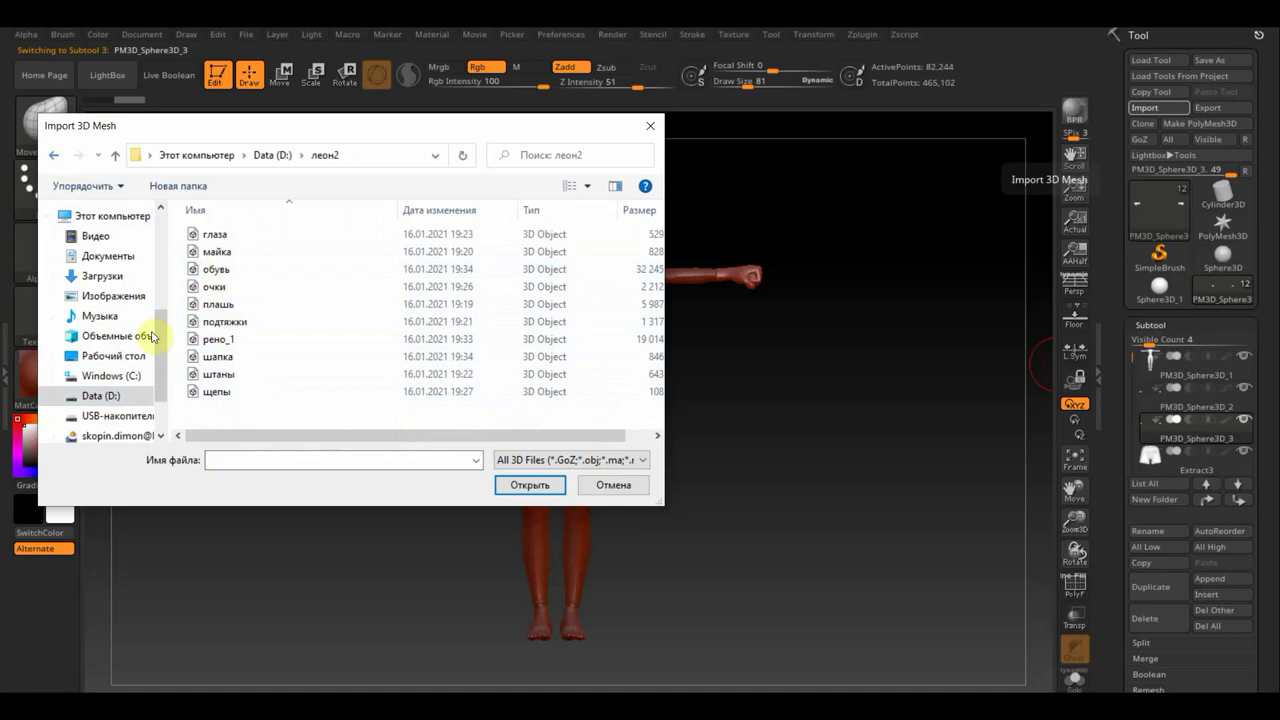
Step: Import the бокс перчатки mesh from the для проэктов folder on Data (D:)
click(100, 396)
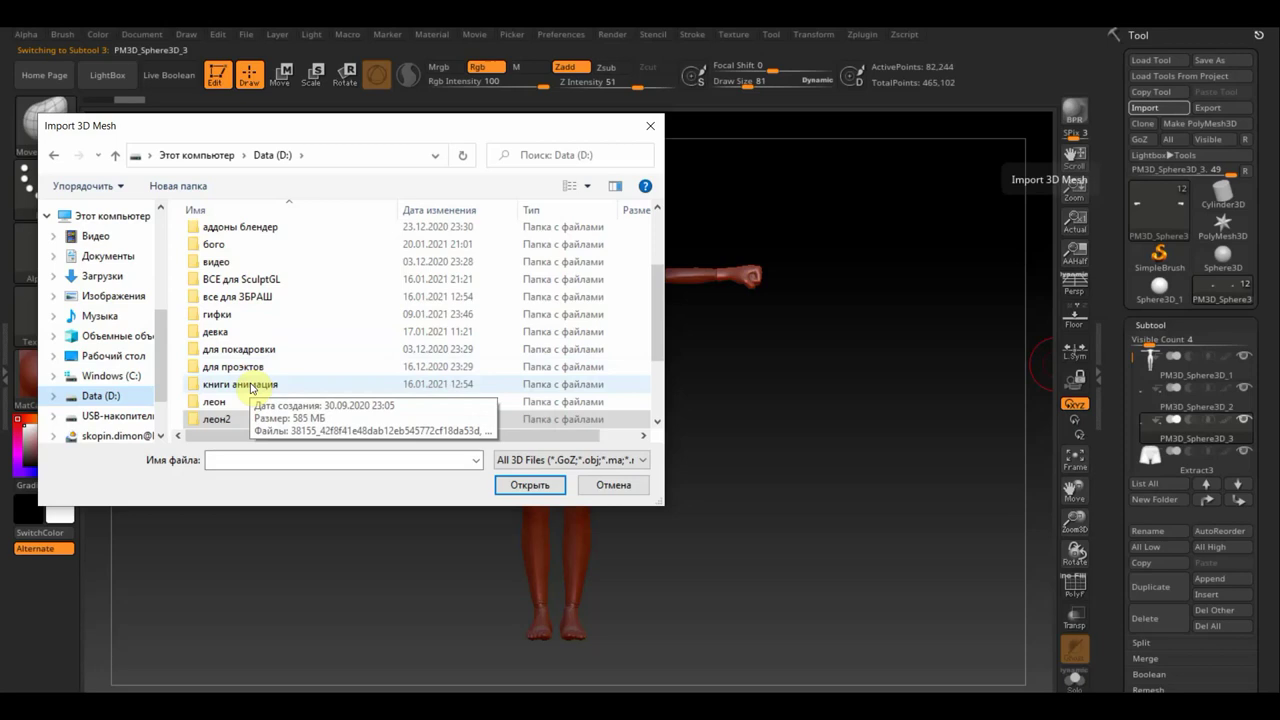
double_click(240, 366)
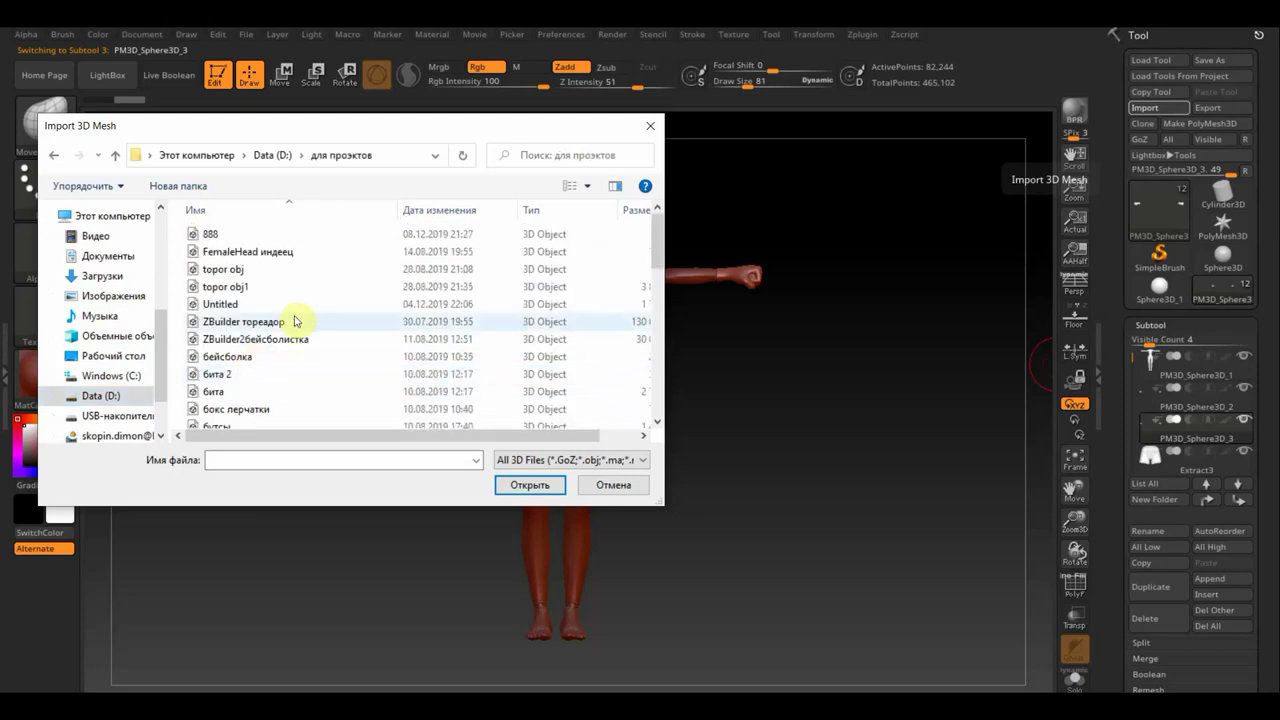
scroll(295, 321, down, 1)
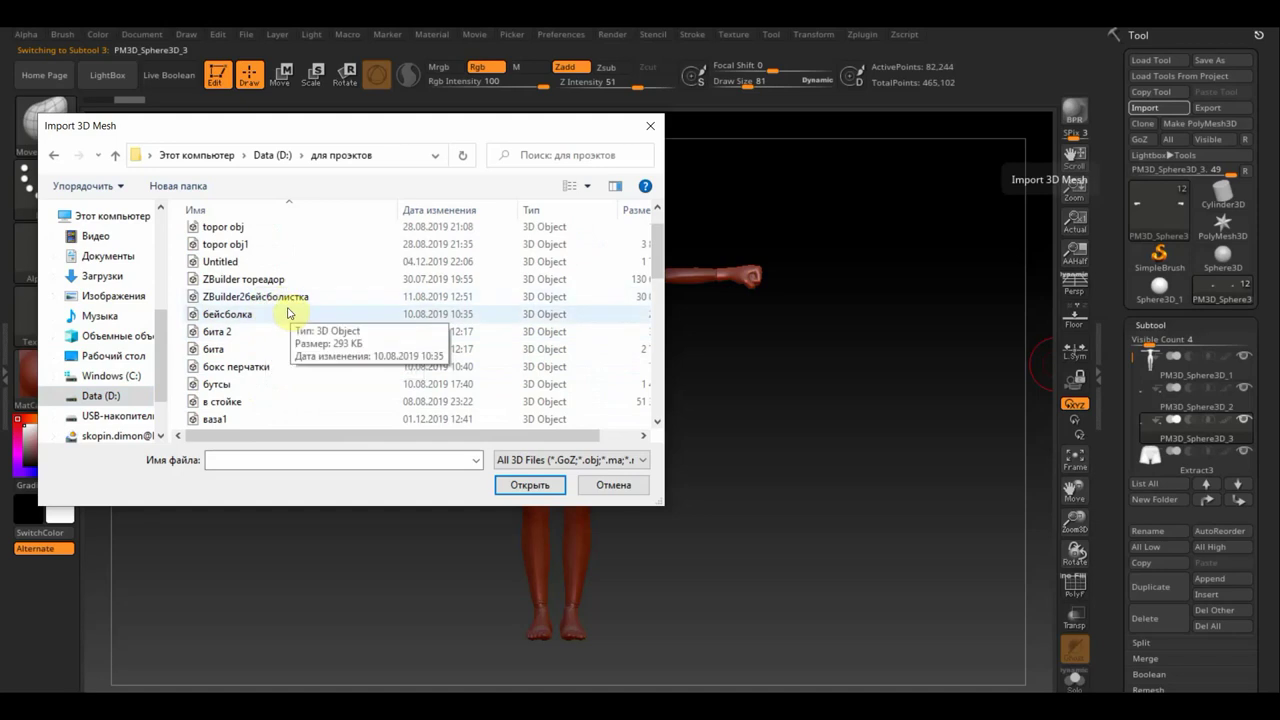
scroll(287, 314, down, 1)
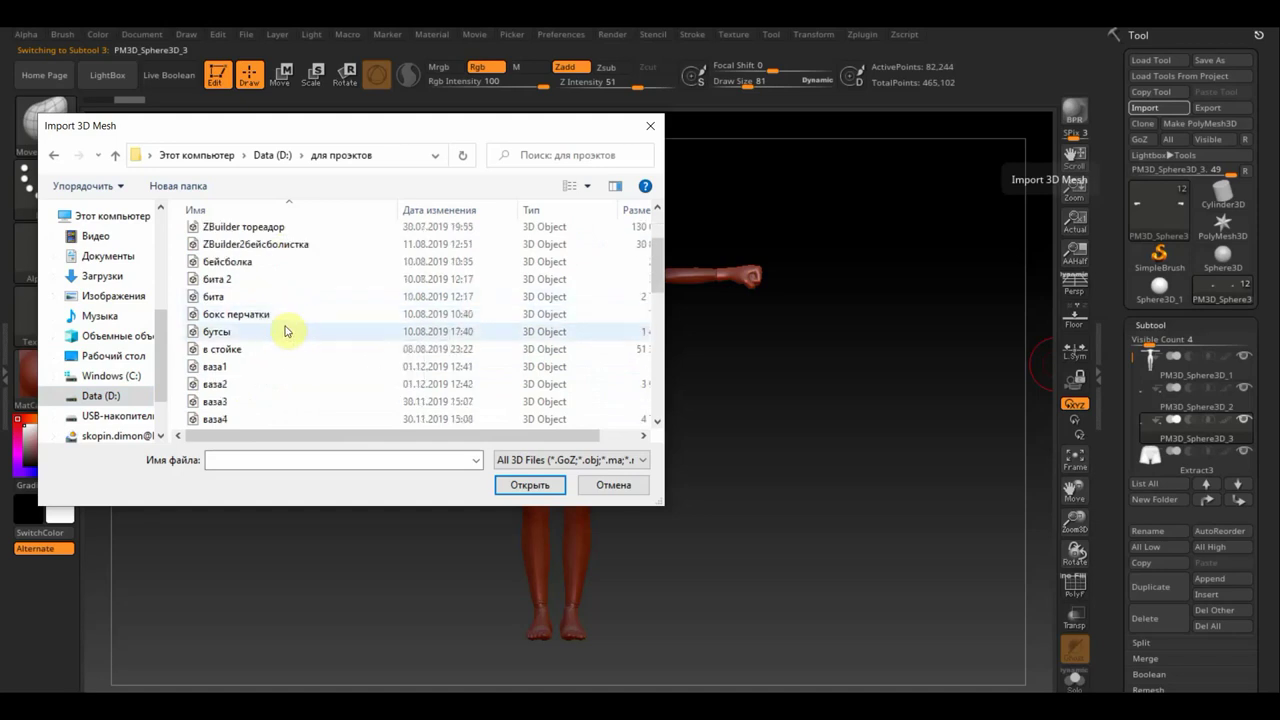
click(236, 314)
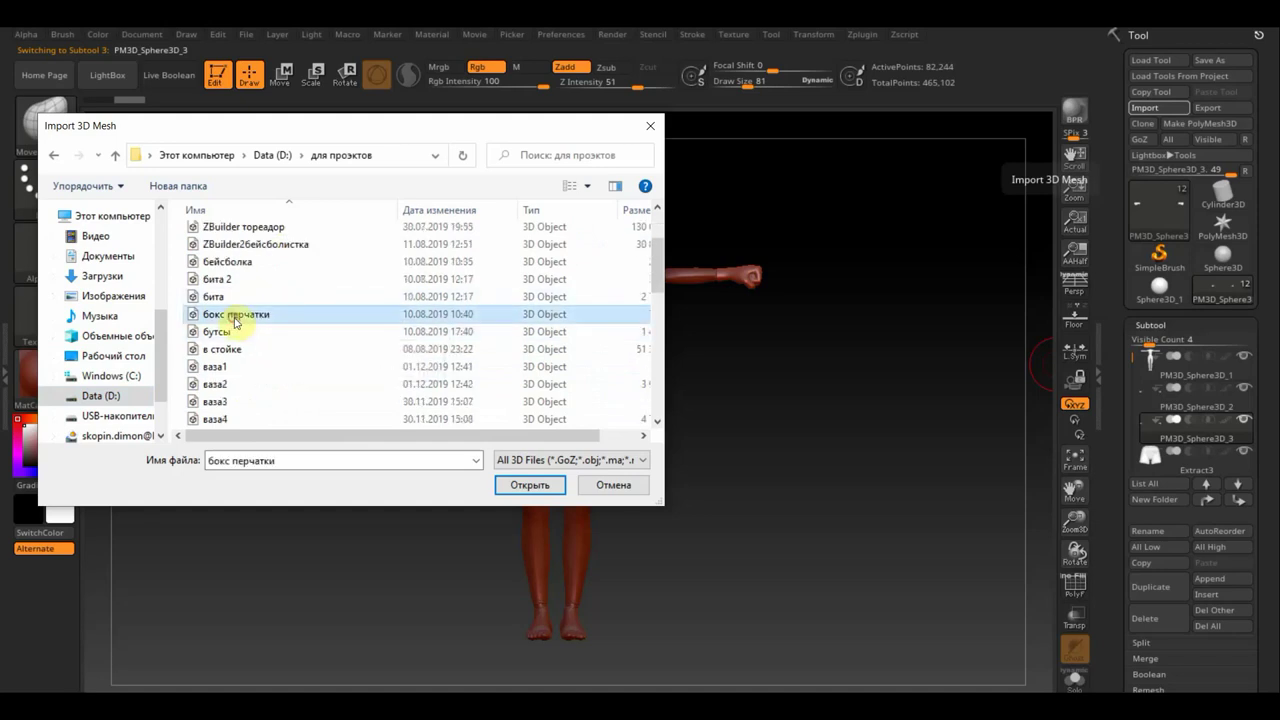
click(529, 485)
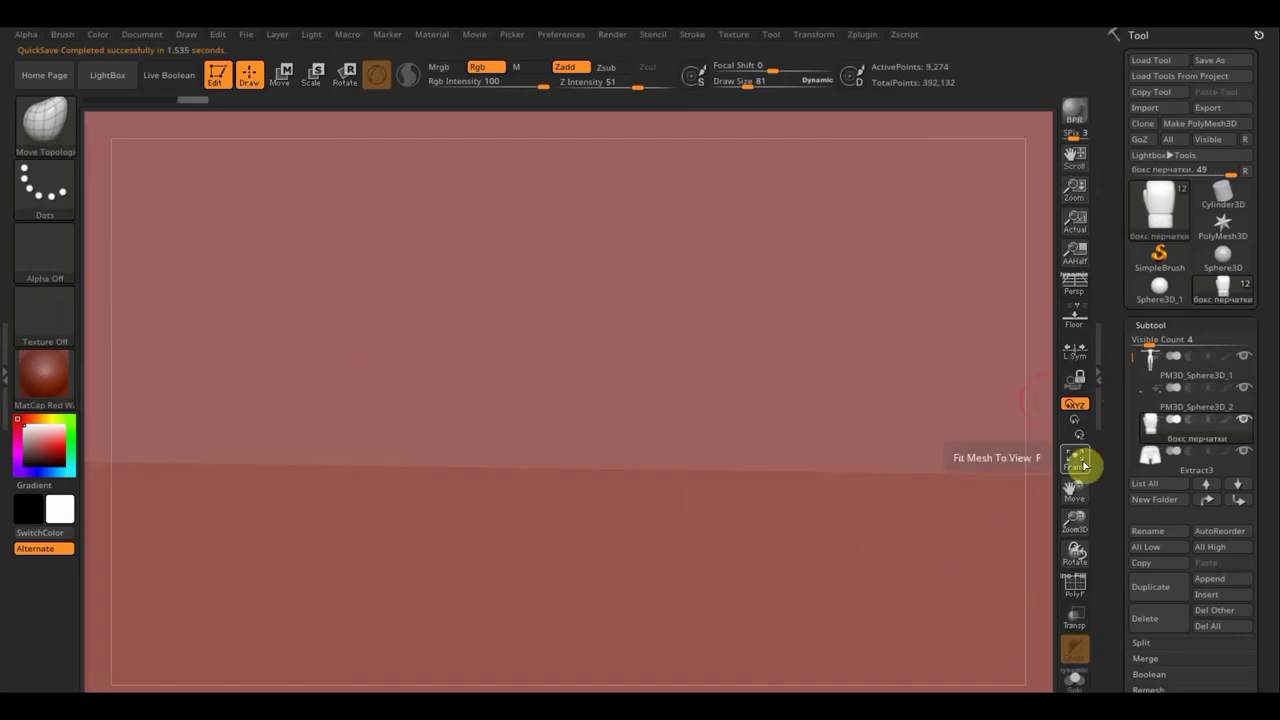
Step: Fit the imported glove into view and try shrinking it with the gizmo, undoing the attempts
click(1074, 460)
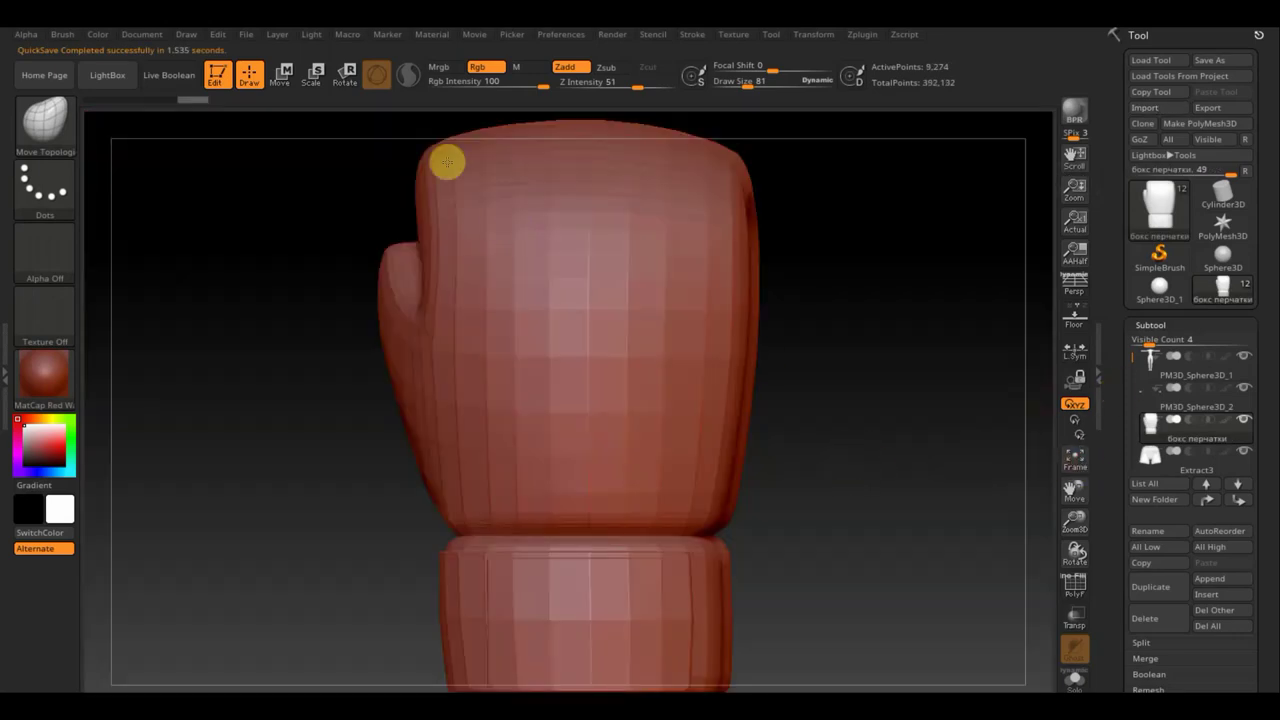
click(281, 76)
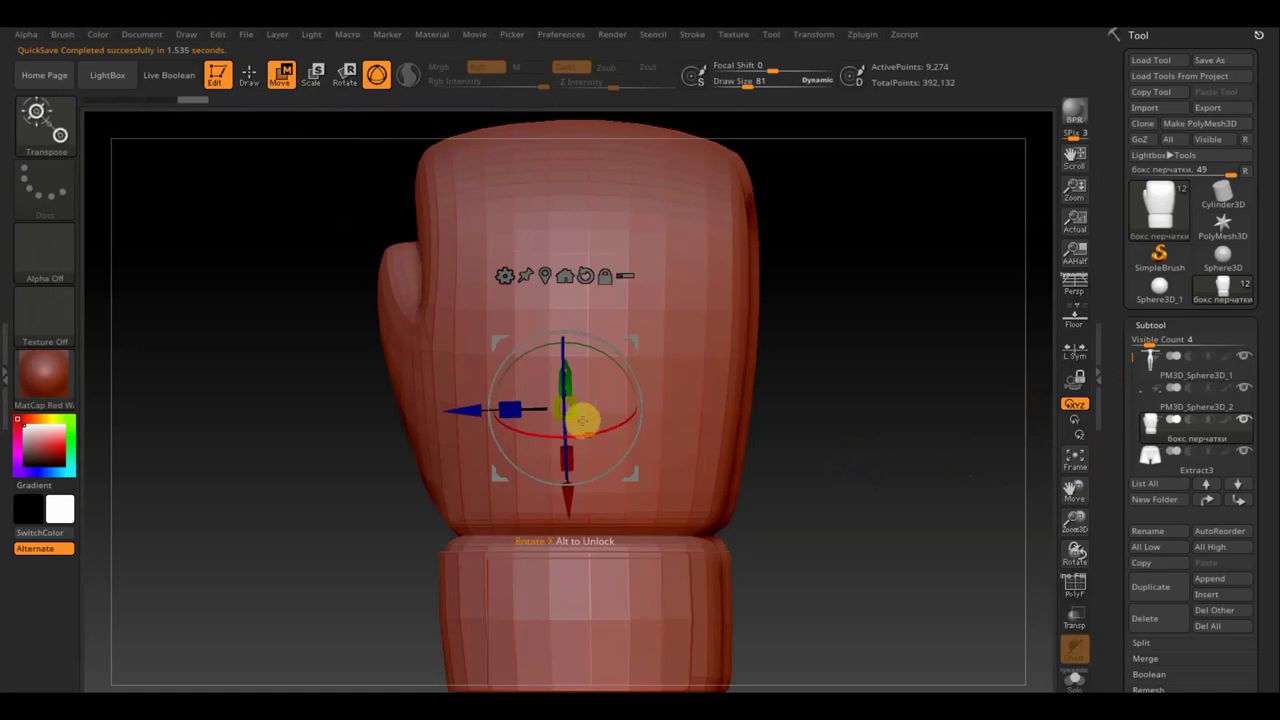
mouse_move(566, 412)
mouse_down()
mouse_move(380, 219)
mouse_move(364, 193)
mouse_move(371, 159)
mouse_up()
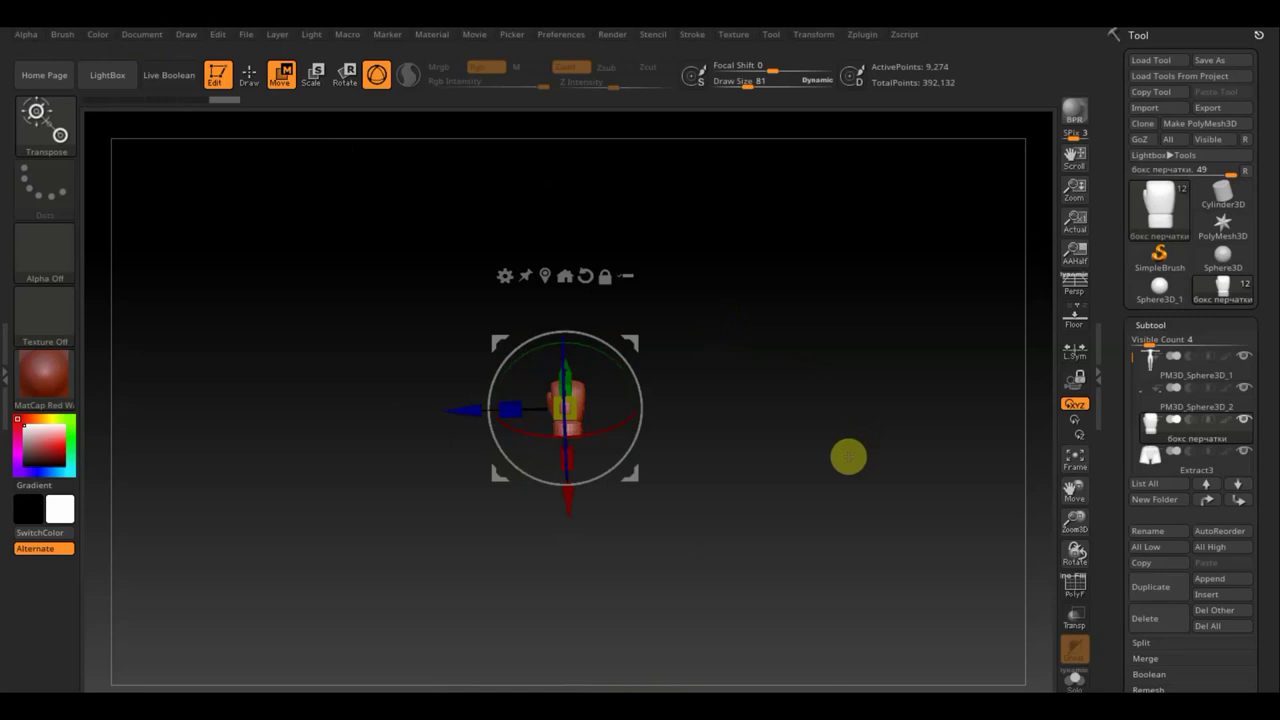
key(ctrl+z)
key(ctrl+shift+z)
key(ctrl+z)
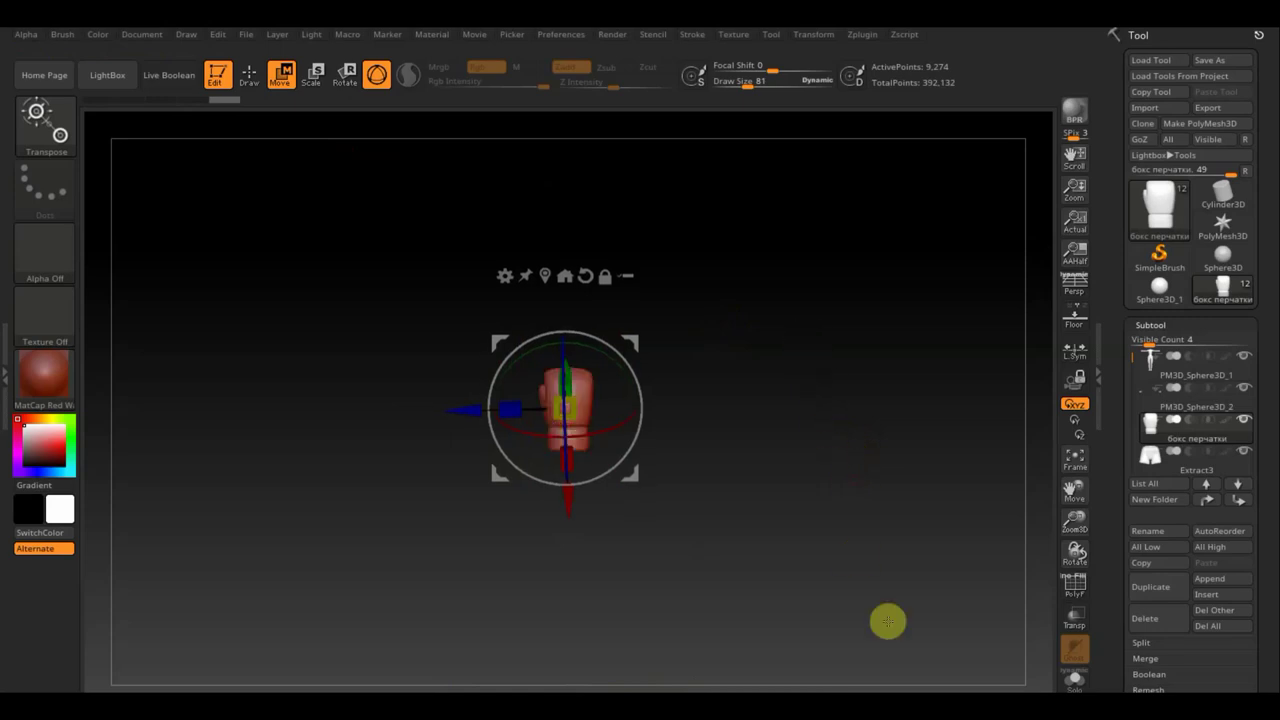
key(ctrl+z)
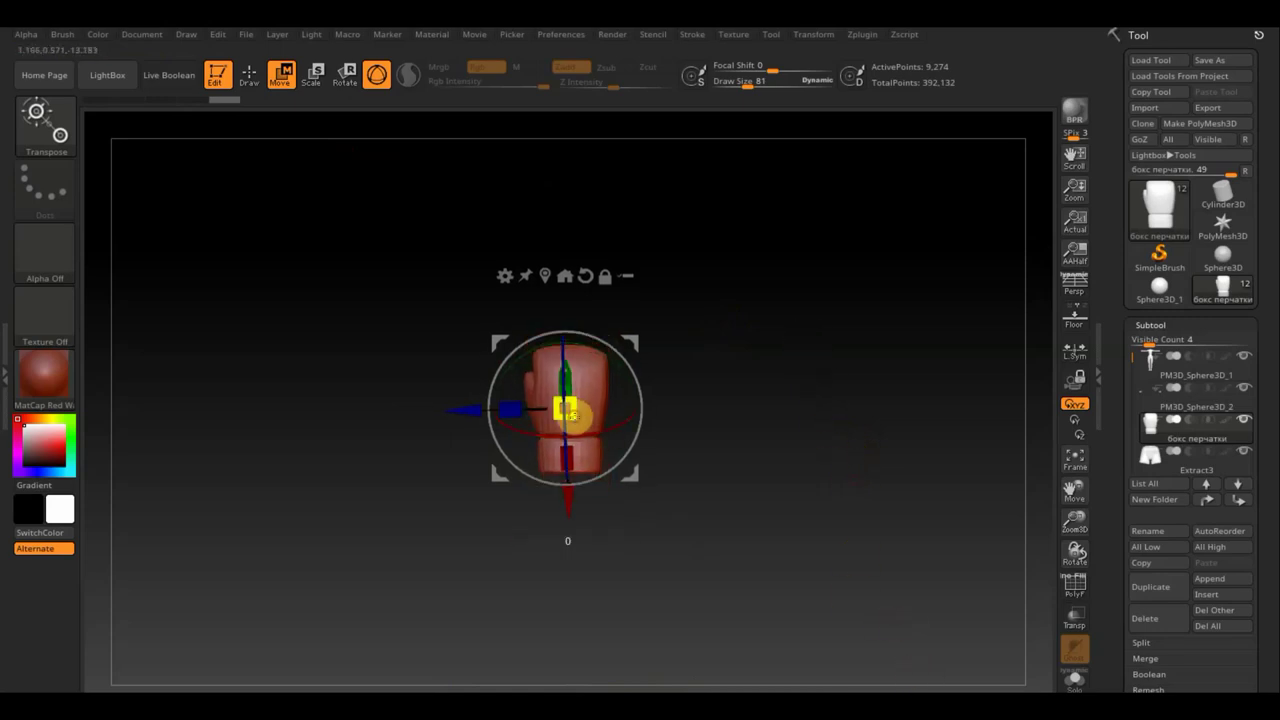
drag(570, 412, 545, 388)
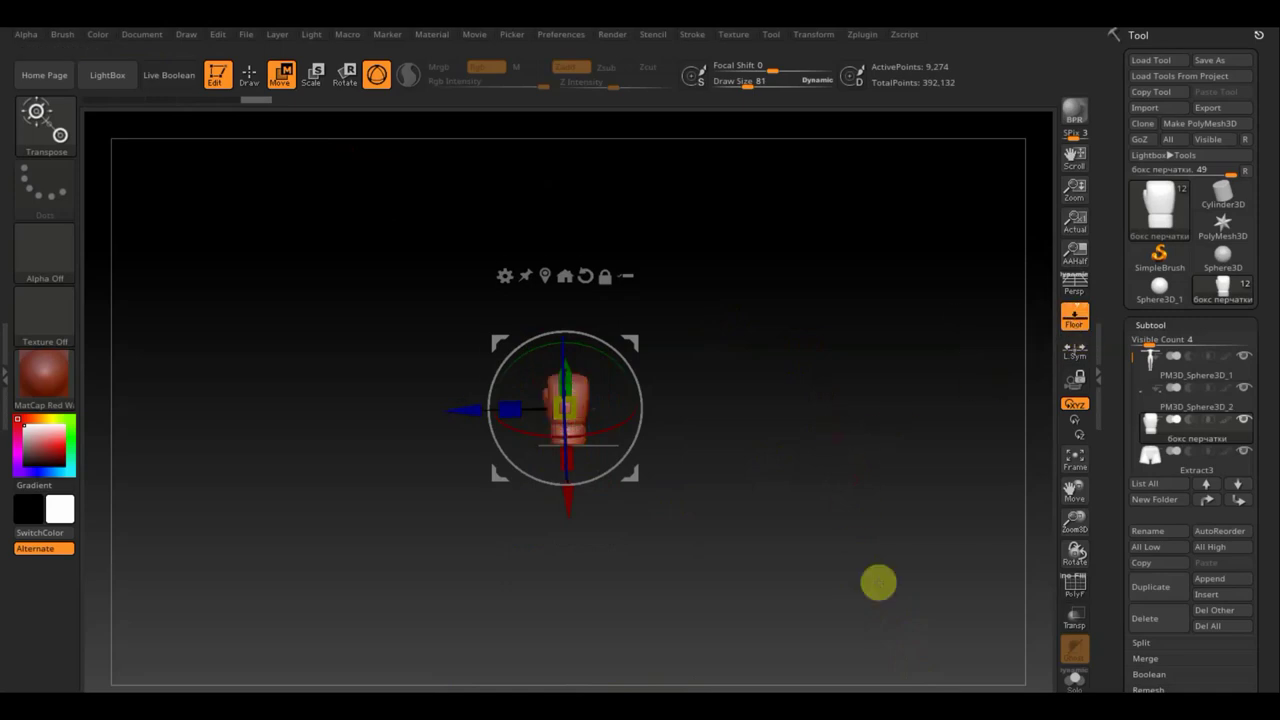
key(ctrl+z)
key(ctrl+z)
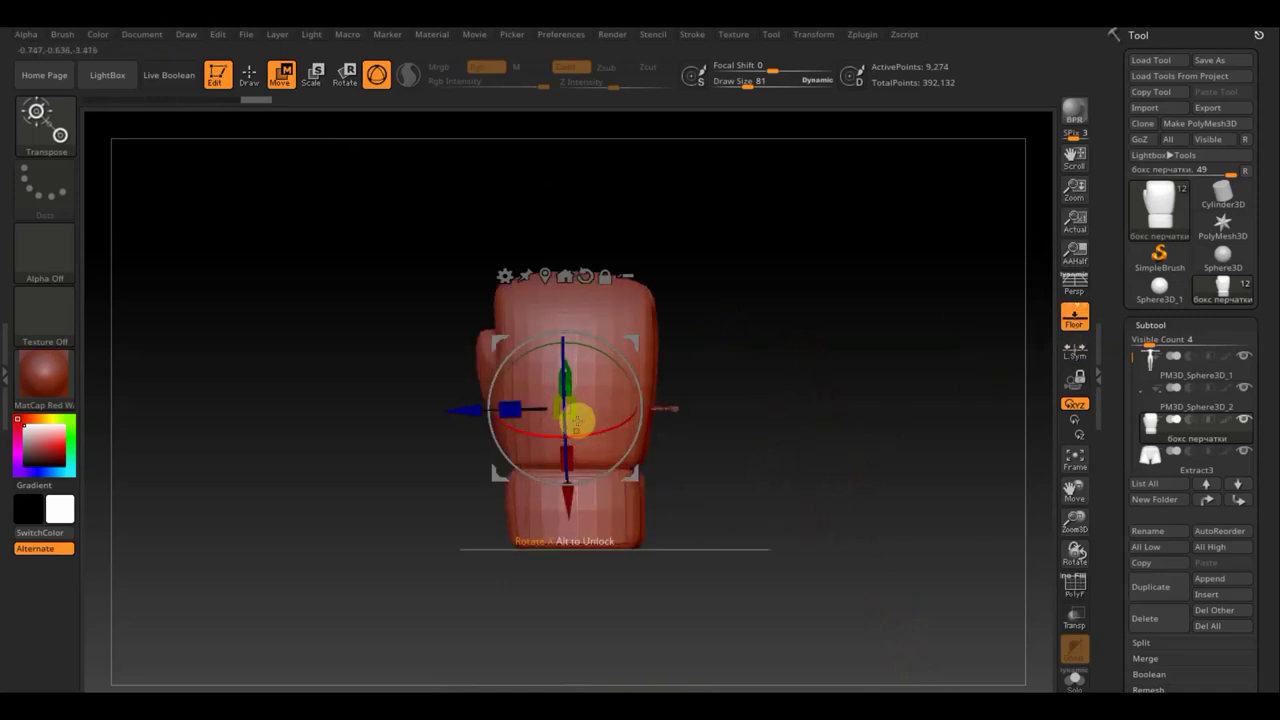
Step: Shrink the glove to about a third of its size and rotate it beside the hand
mouse_move(568, 410)
mouse_down()
mouse_move(506, 343)
mouse_move(731, 386)
mouse_move(794, 494)
mouse_move(820, 640)
mouse_up()
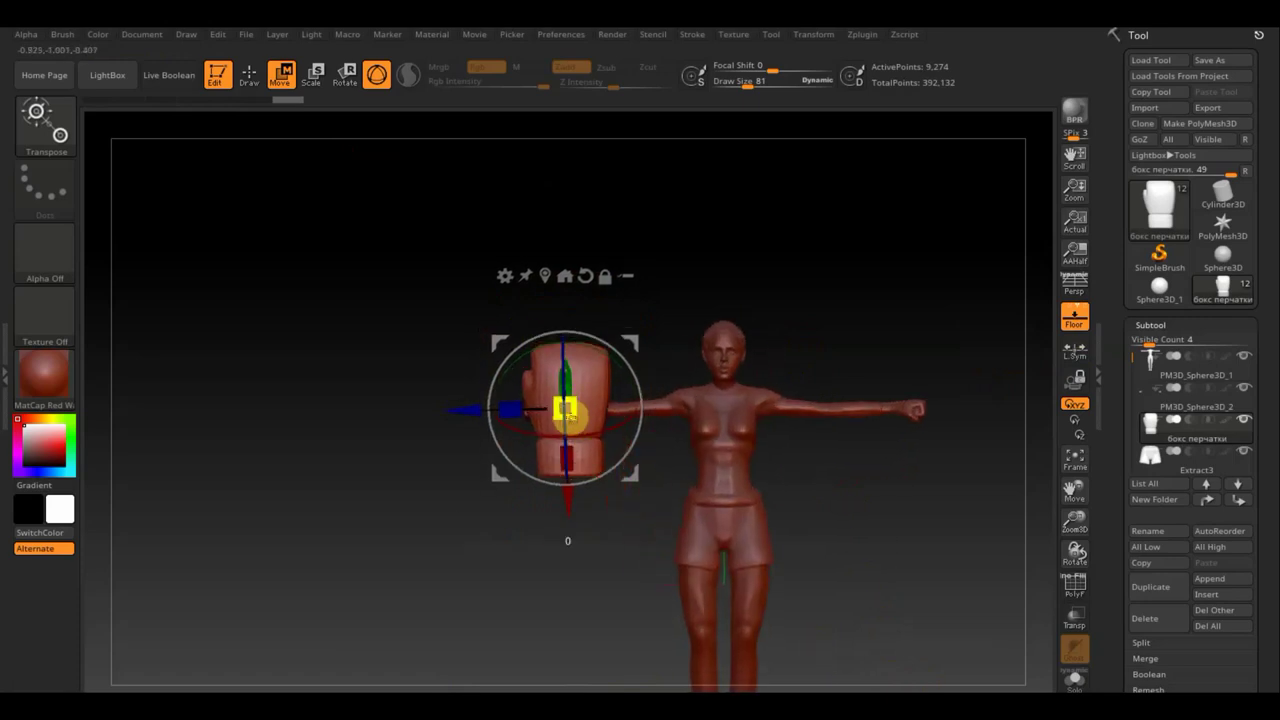
mouse_move(567, 410)
mouse_down()
mouse_move(608, 431)
mouse_move(760, 397)
mouse_move(571, 429)
mouse_up()
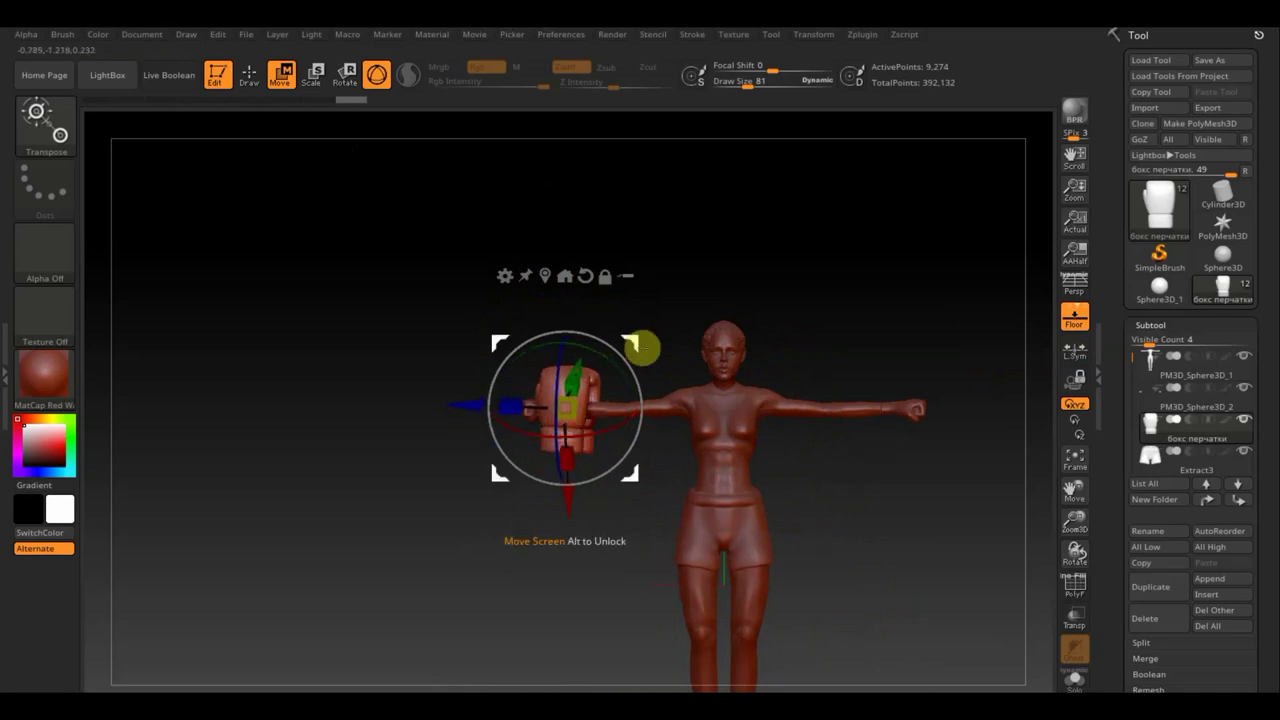
key(ctrl+z)
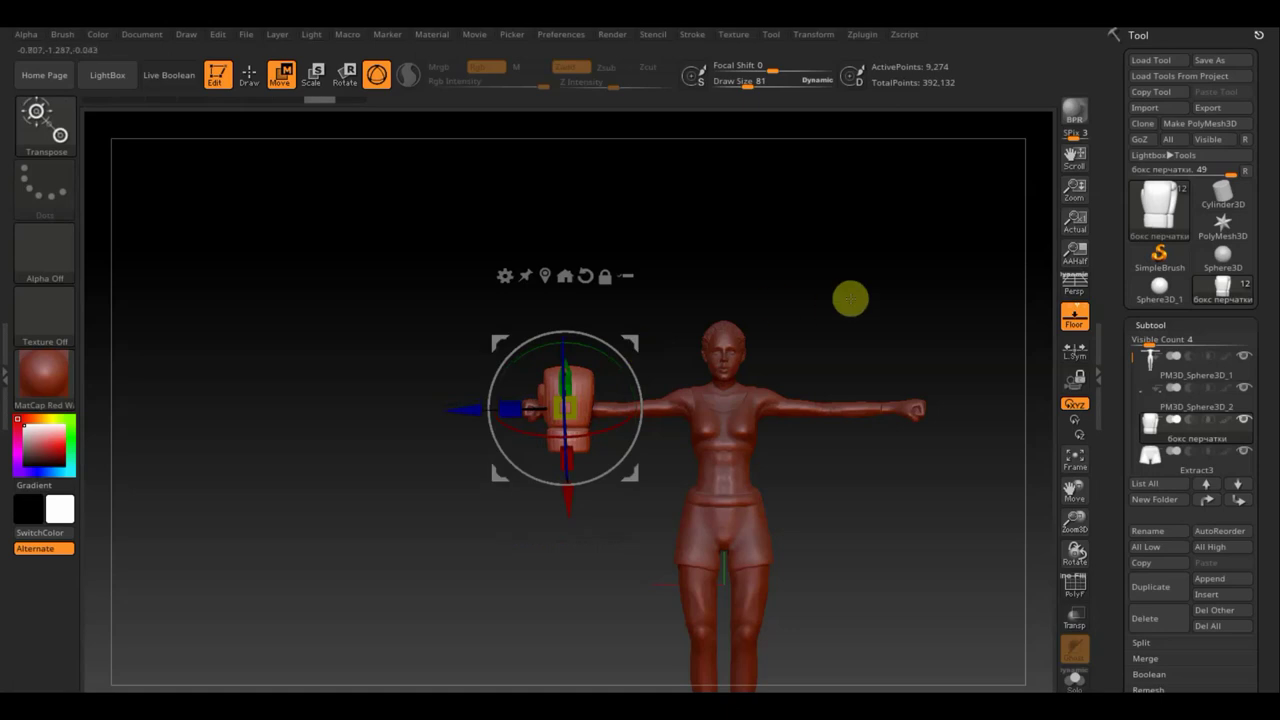
mouse_move(849, 297)
mouse_down()
mouse_move(857, 663)
mouse_move(871, 471)
mouse_move(877, 557)
mouse_up()
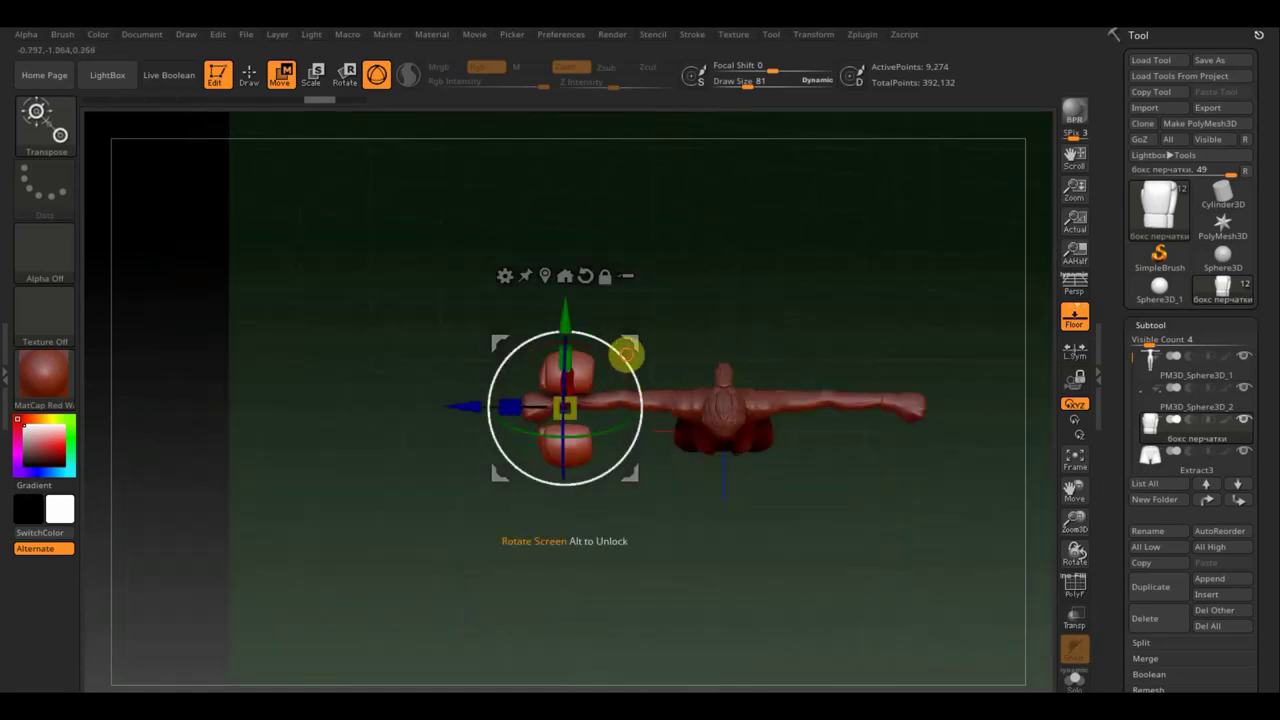
mouse_move(625, 354)
mouse_down()
mouse_move(657, 449)
mouse_move(614, 351)
mouse_move(511, 344)
mouse_up()
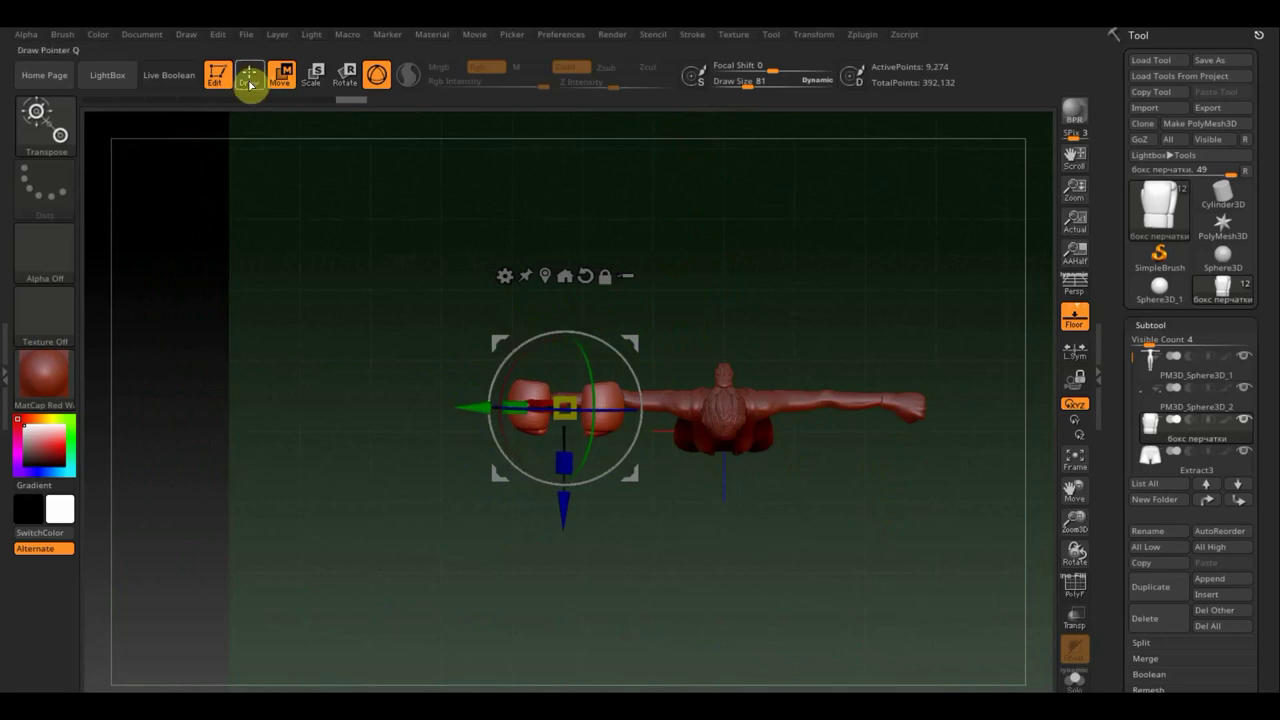
Step: Return to Draw and orbit to a straight view across the glove pair
click(250, 77)
mouse_move(374, 236)
mouse_down()
mouse_move(551, 563)
mouse_move(674, 651)
mouse_move(726, 640)
mouse_up()
mouse_move(480, 389)
mouse_down()
mouse_move(449, 369)
mouse_move(794, 557)
mouse_move(538, 367)
mouse_up()
mouse_move(743, 554)
shift+mouse_down()
mouse_move(734, 577)
mouse_move(443, 323)
mouse_move(688, 540)
mouse_move(671, 526)
shift+mouse_up()
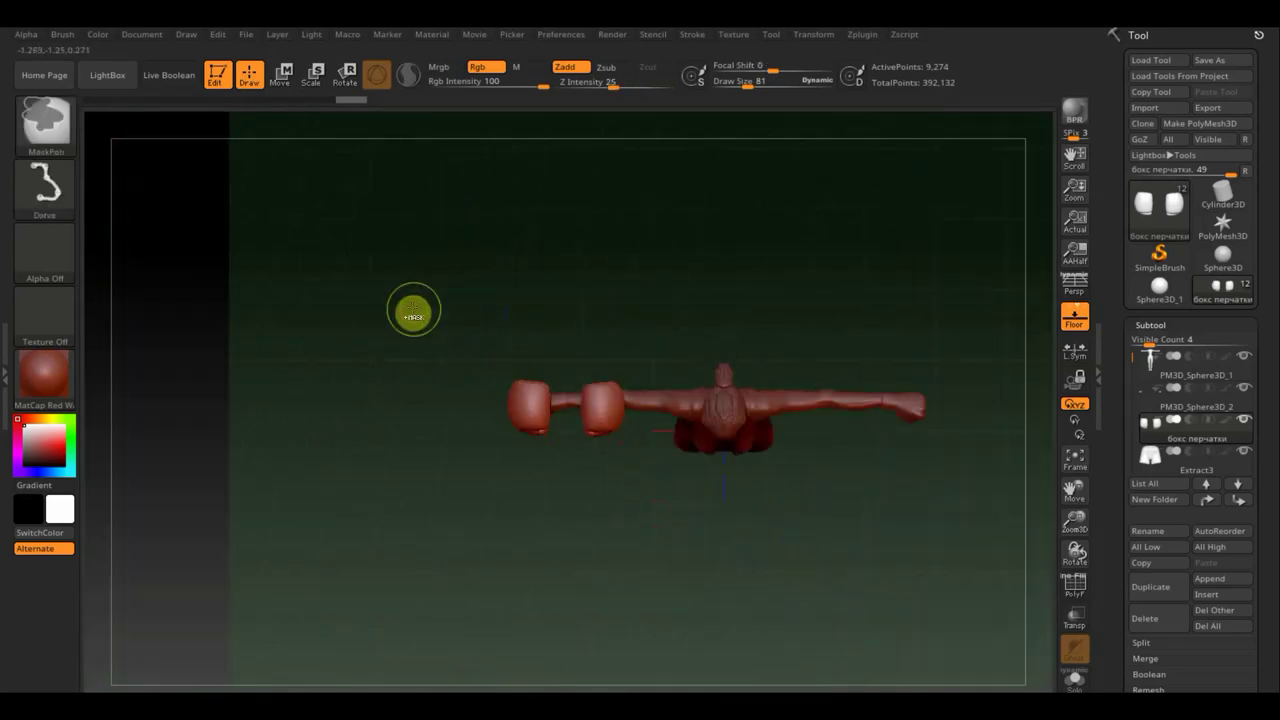
mouse_move(418, 322)
ctrl+mouse_down()
mouse_move(551, 480)
mouse_move(487, 519)
mouse_move(569, 523)
mouse_move(417, 123)
mouse_move(389, 151)
mouse_move(415, 202)
ctrl+mouse_up()
mouse_move(560, 598)
ctrl+mouse_down()
mouse_move(554, 460)
mouse_move(586, 237)
mouse_move(570, 218)
ctrl+mouse_up()
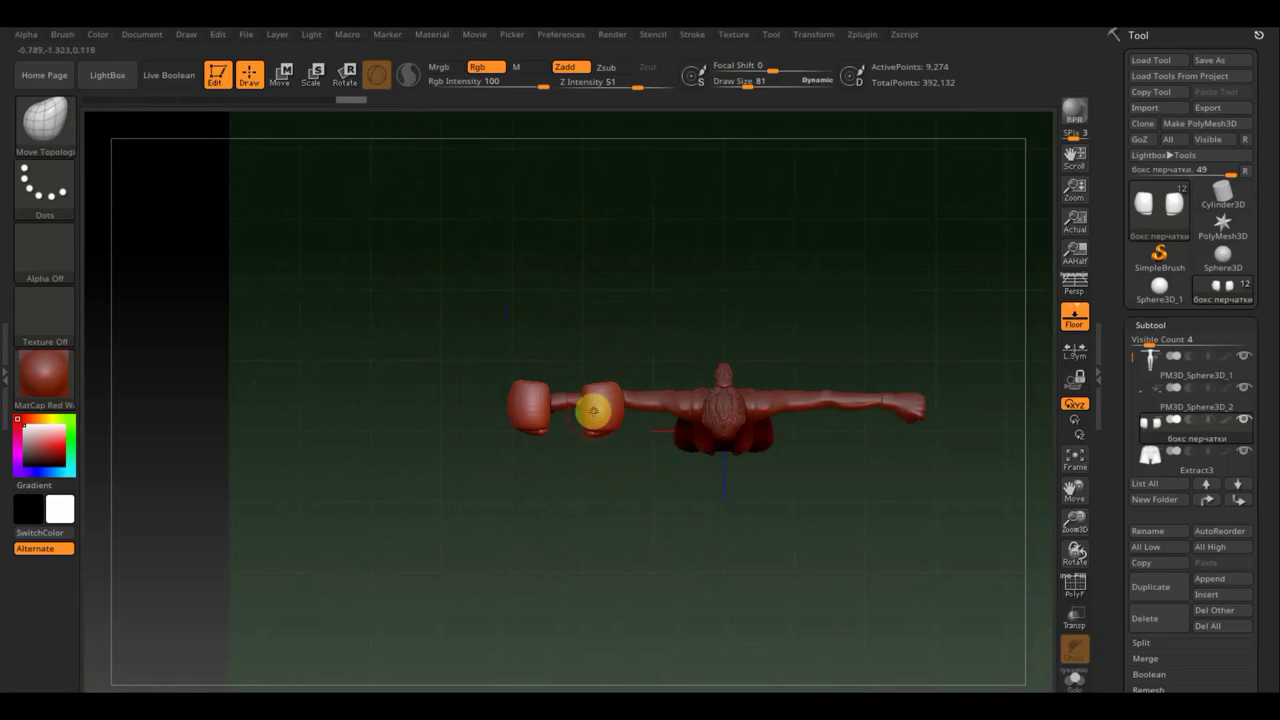
Step: Mask one glove with a DragRect stroke, hide the other, and delete the hidden glove
key(ctrl)
click(47, 188)
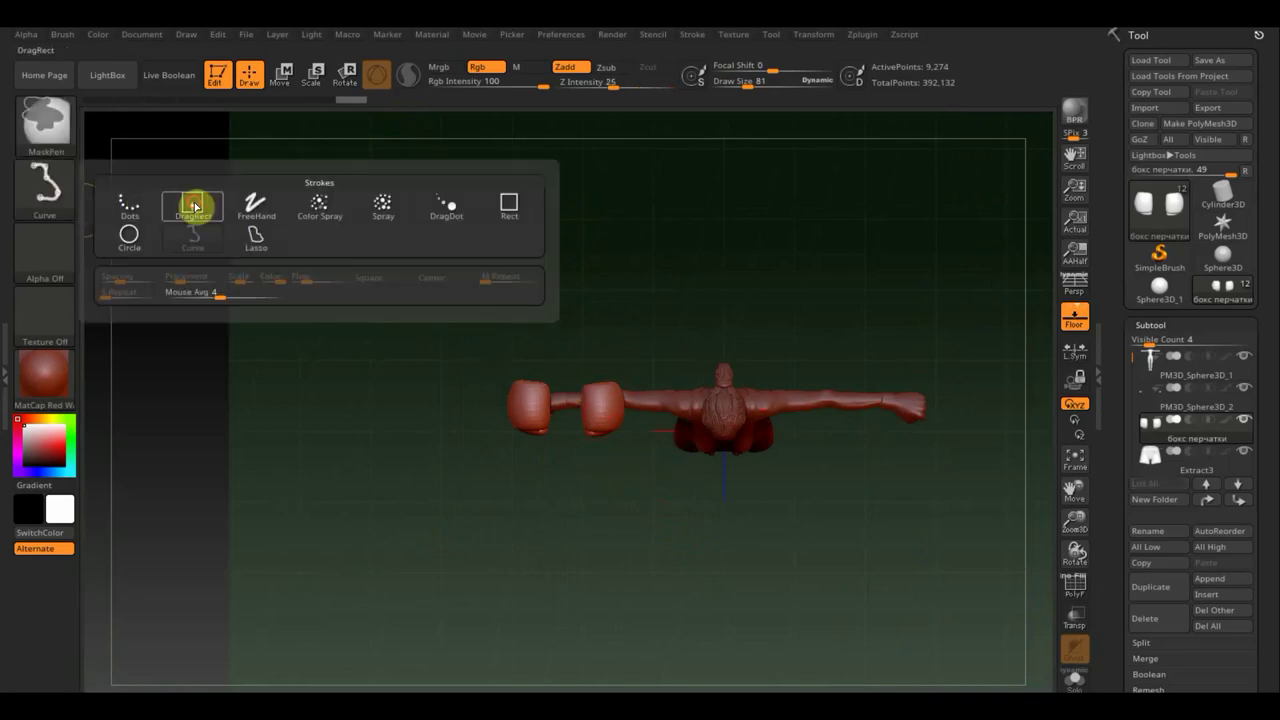
click(191, 207)
click(70, 196)
click(256, 205)
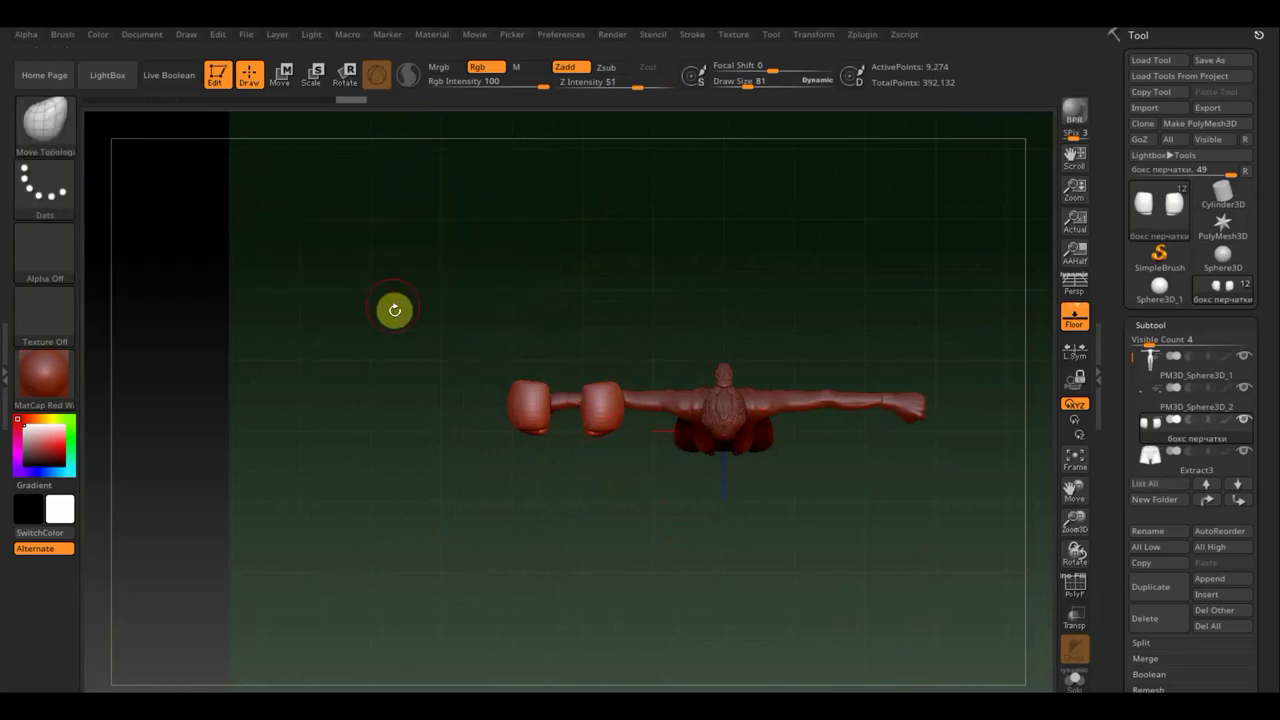
ctrl+drag(368, 245, 561, 517)
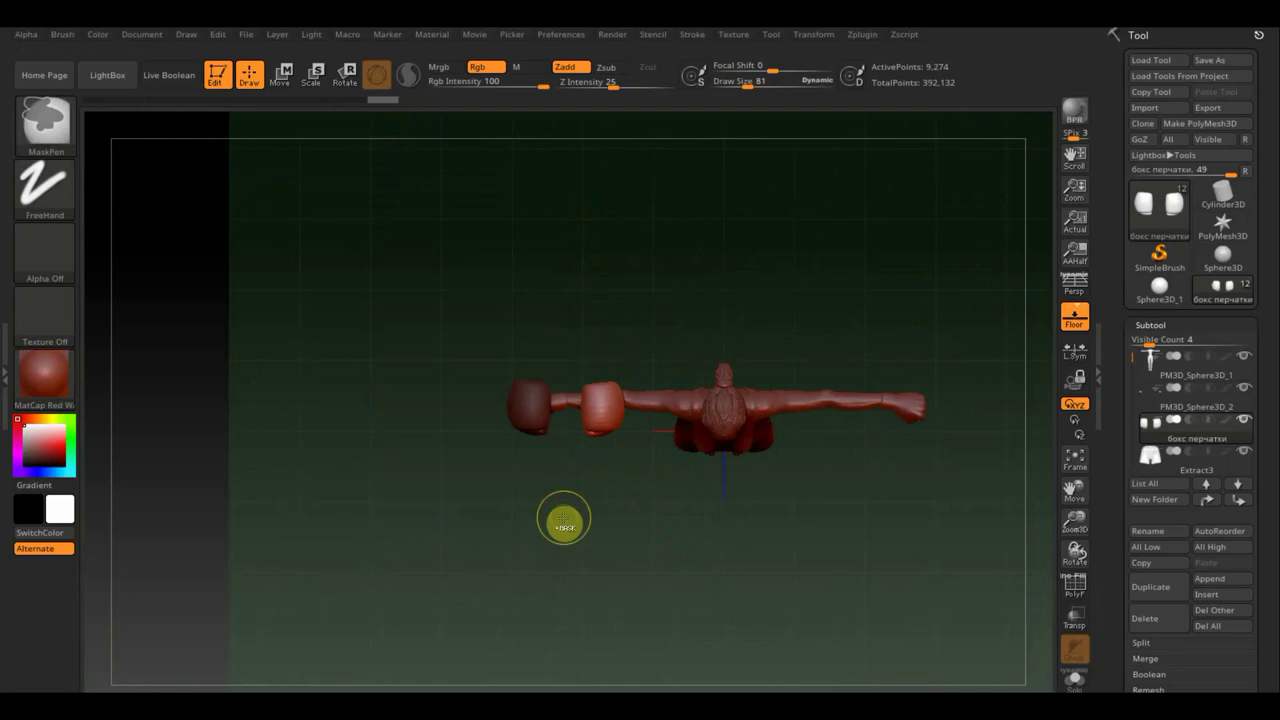
ctrl+click(564, 517)
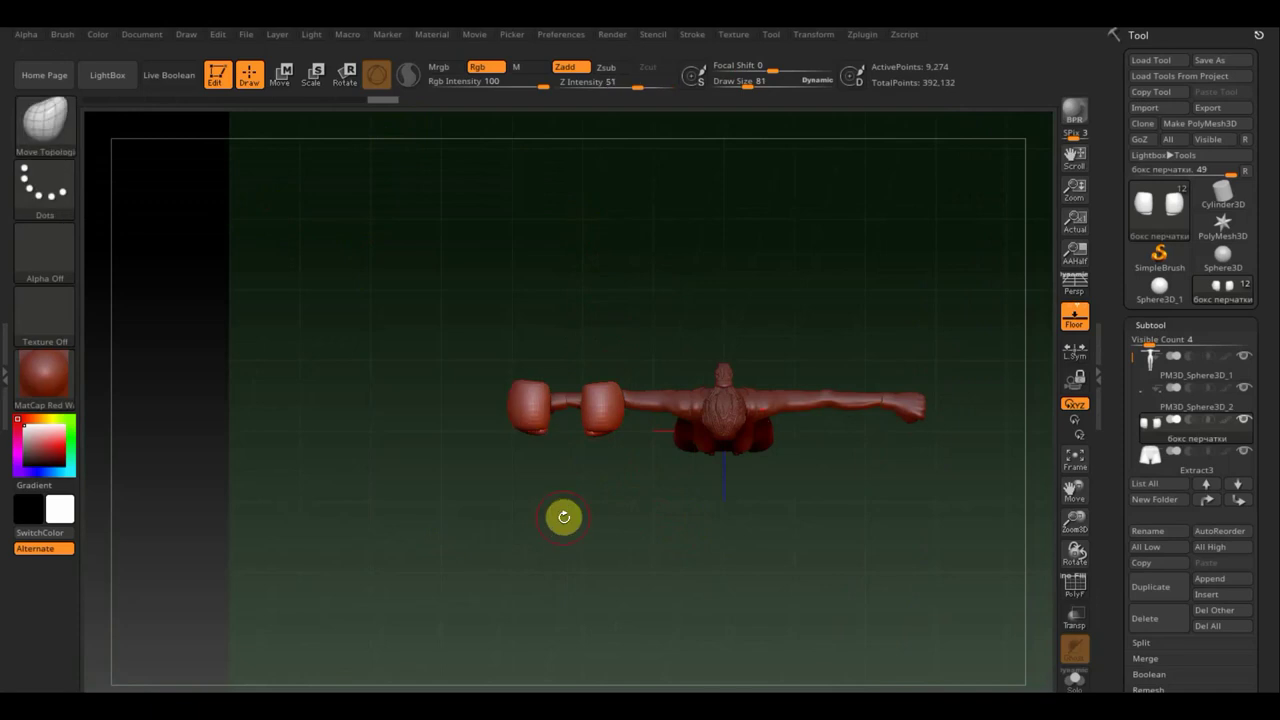
ctrl+shift+click(596, 410)
scroll(1265, 580, down, 5)
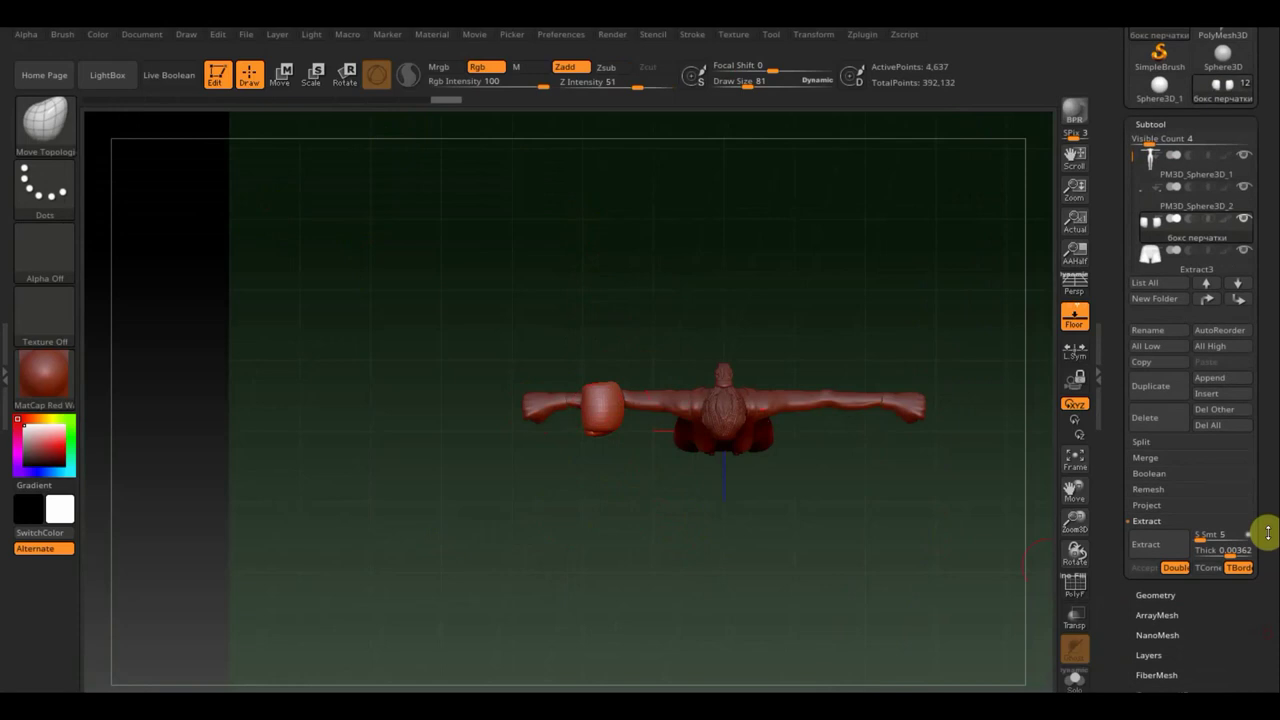
click(1165, 585)
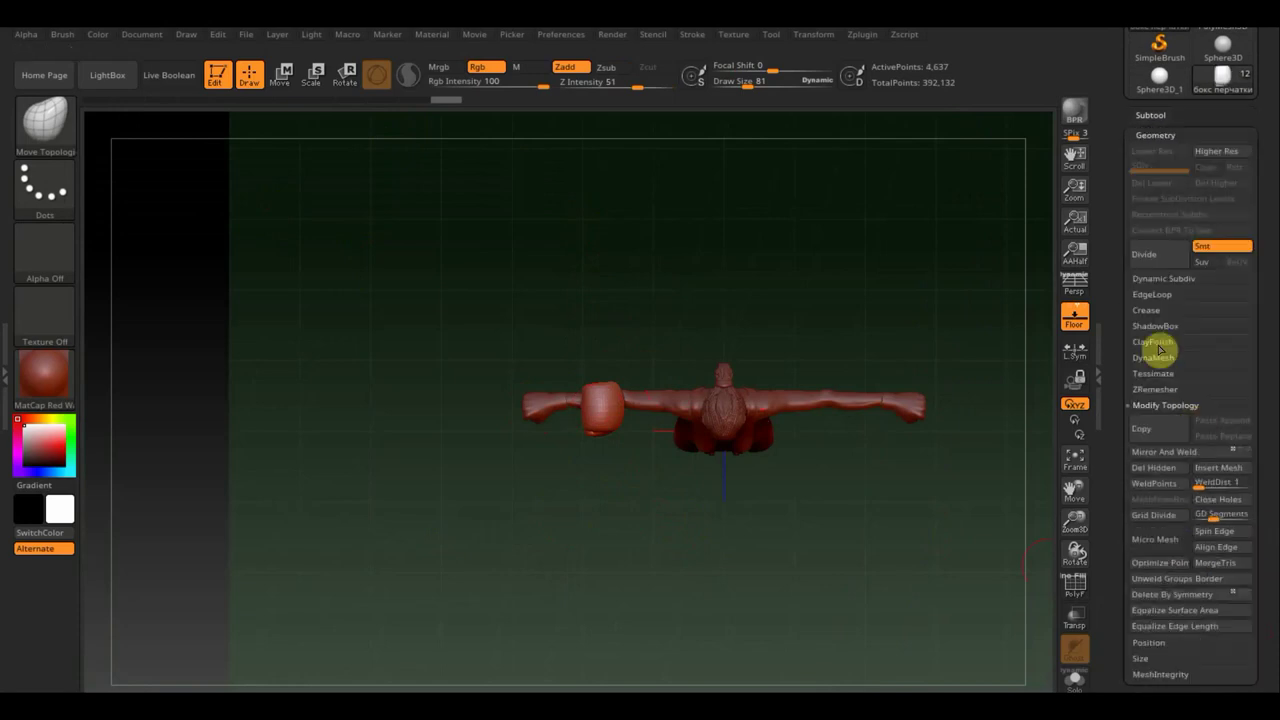
click(1155, 467)
mouse_move(903, 520)
mouse_down()
mouse_move(919, 322)
mouse_move(914, 380)
mouse_up()
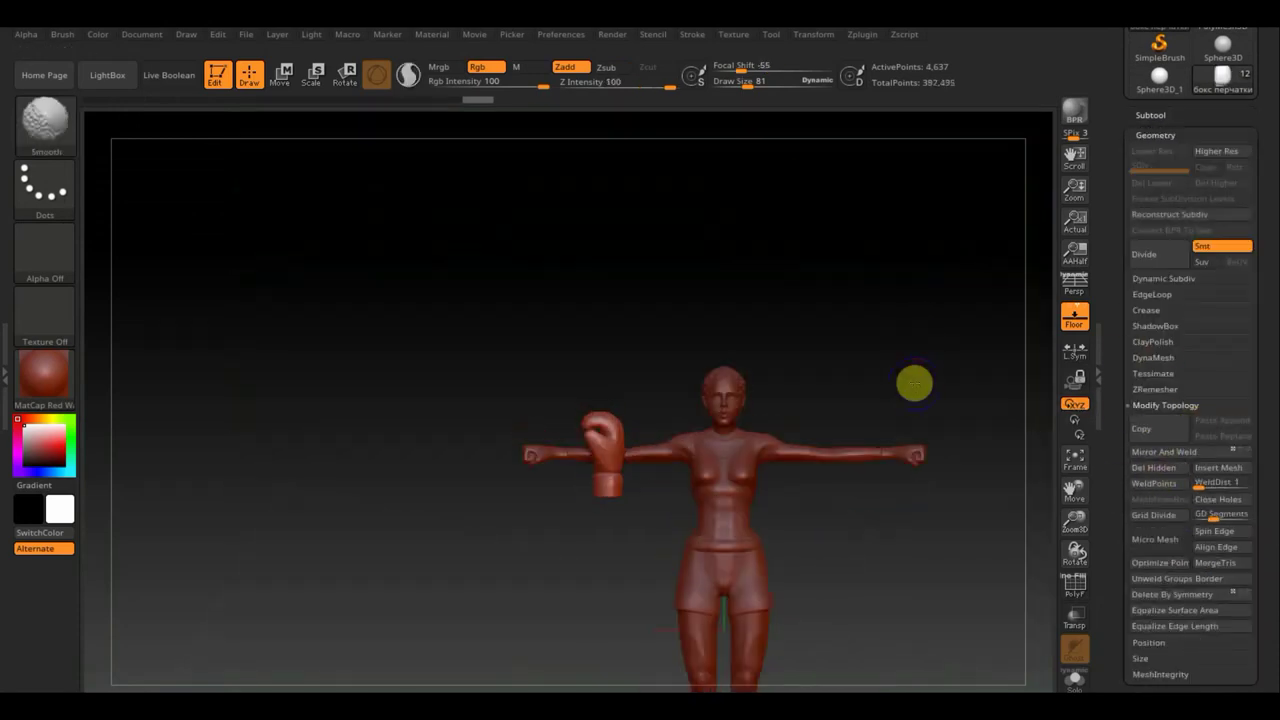
Step: Rotate the glove sideways, move it down toward the hand and shrink it slightly
click(281, 72)
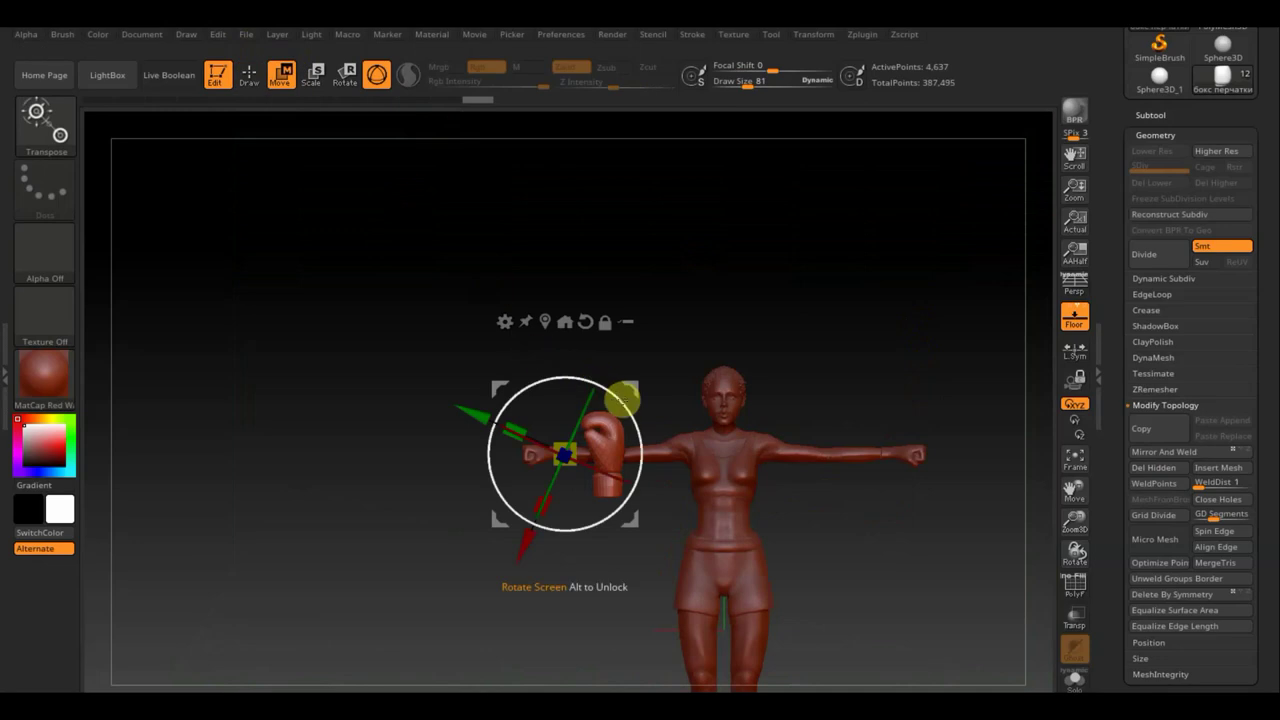
drag(620, 388, 487, 312)
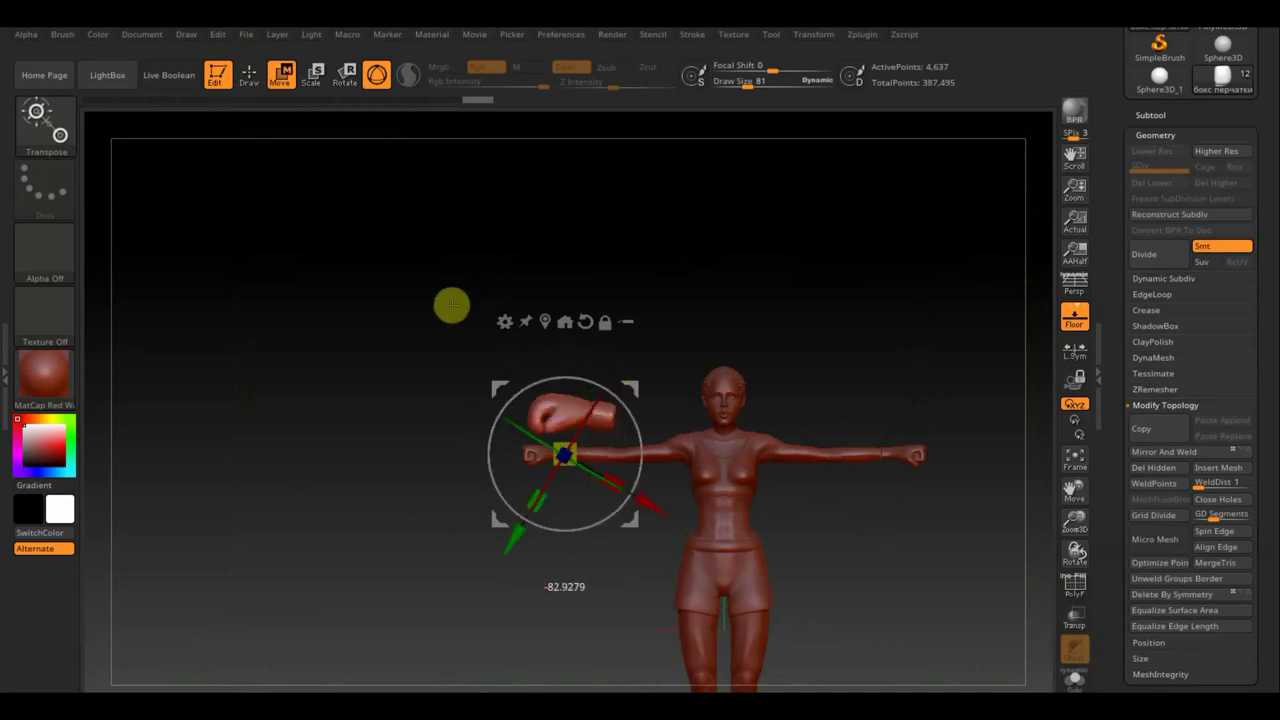
drag(624, 384, 606, 424)
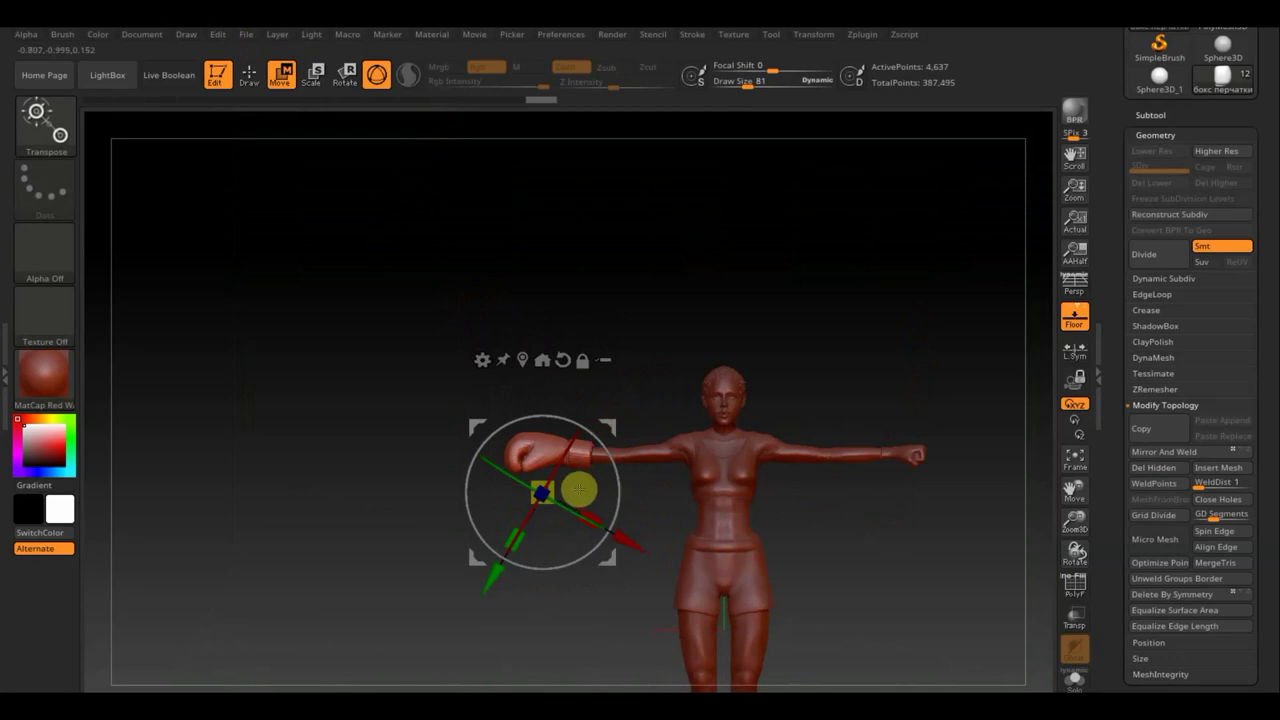
drag(559, 485, 556, 487)
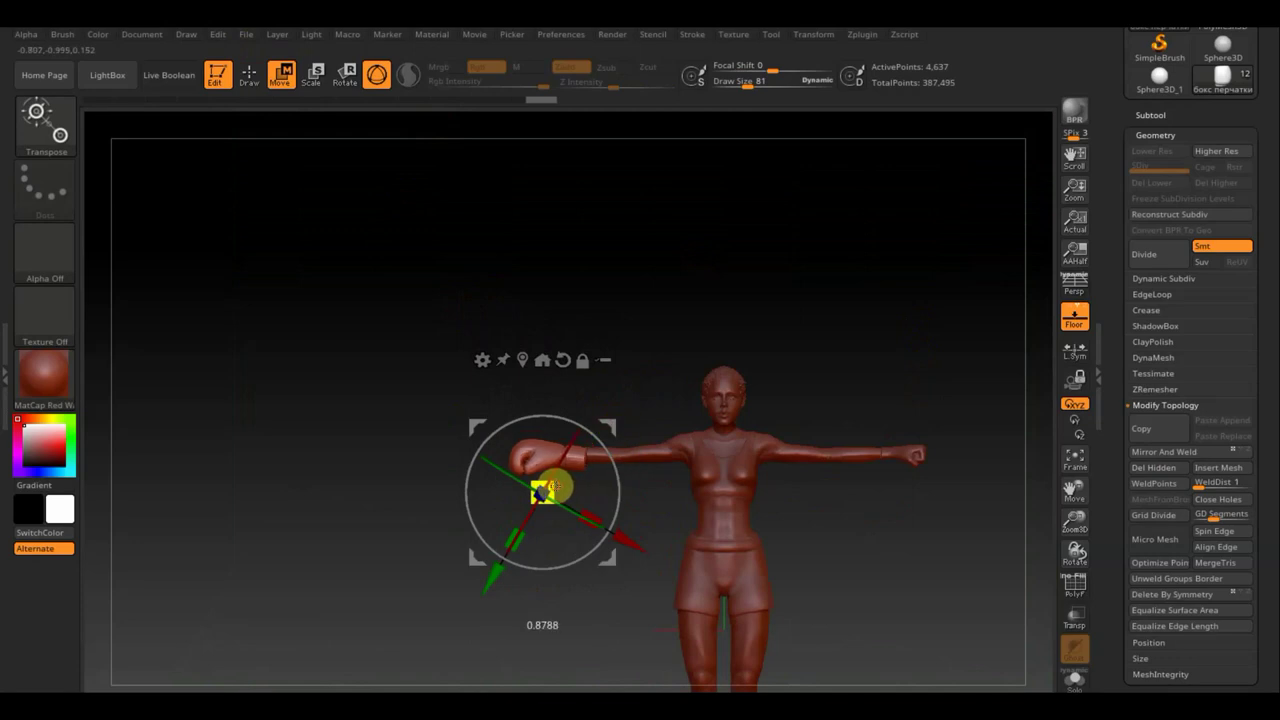
drag(613, 424, 613, 421)
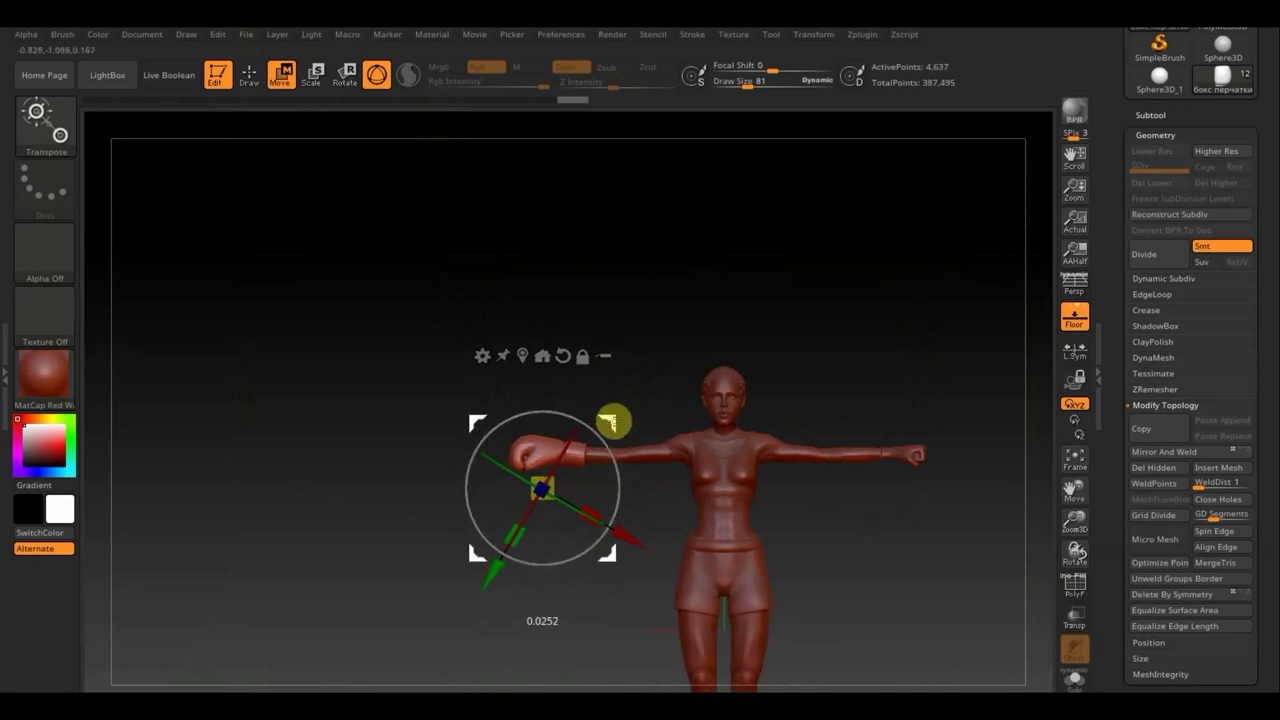
drag(663, 357, 663, 537)
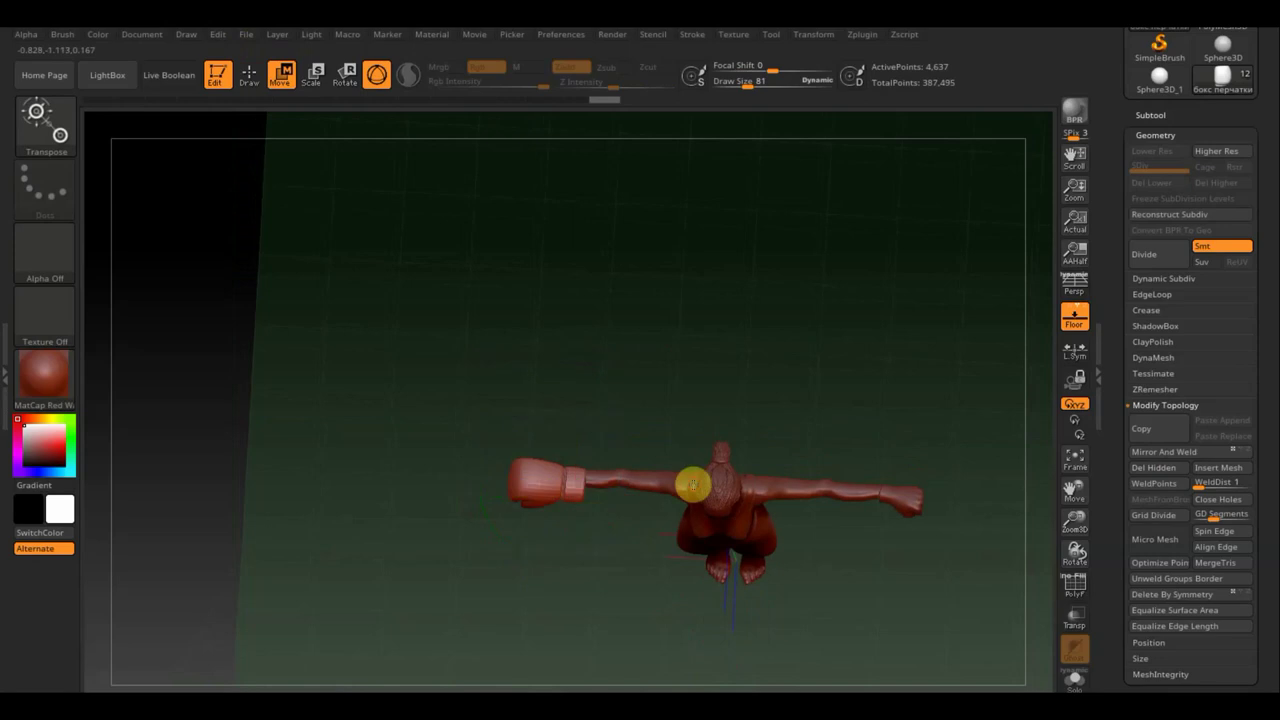
drag(693, 485, 686, 414)
click(604, 441)
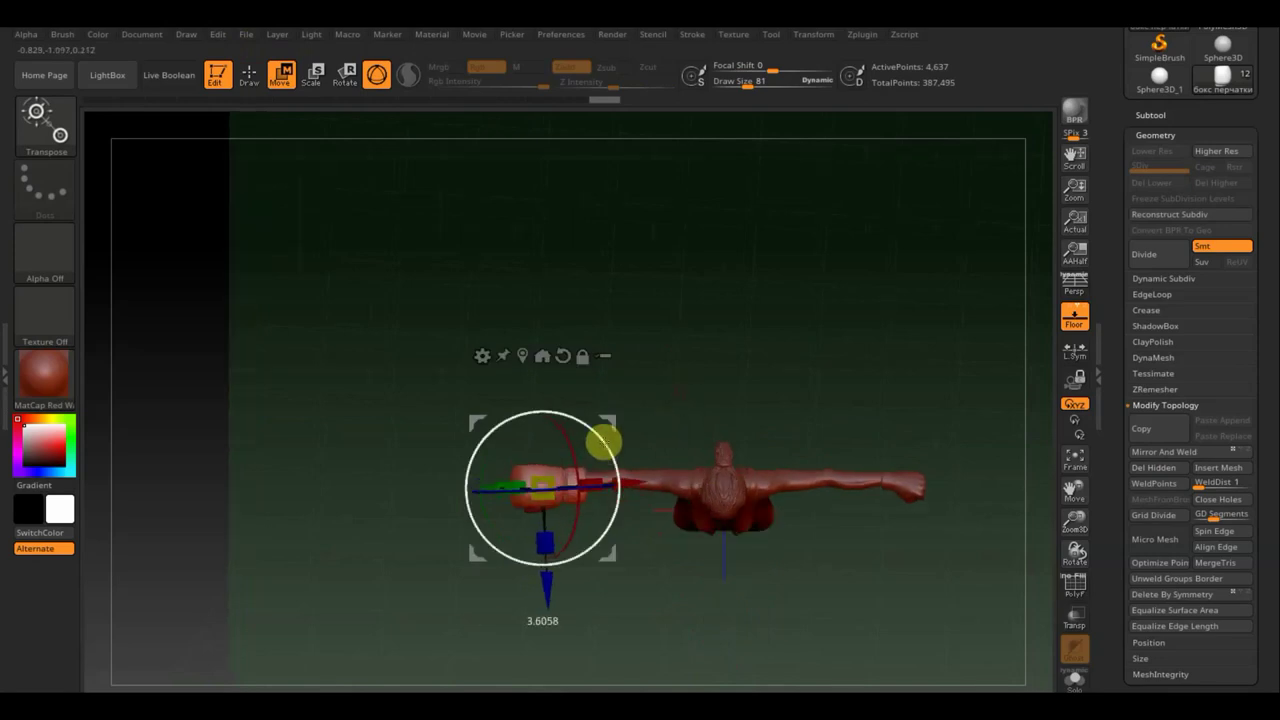
Step: Refine the glove's size, position and depth over the fist, then return to Draw at brush size 28
mouse_move(697, 374)
mouse_down()
mouse_move(694, 280)
mouse_move(737, 237)
mouse_move(762, 236)
mouse_move(729, 180)
mouse_move(719, 356)
mouse_up()
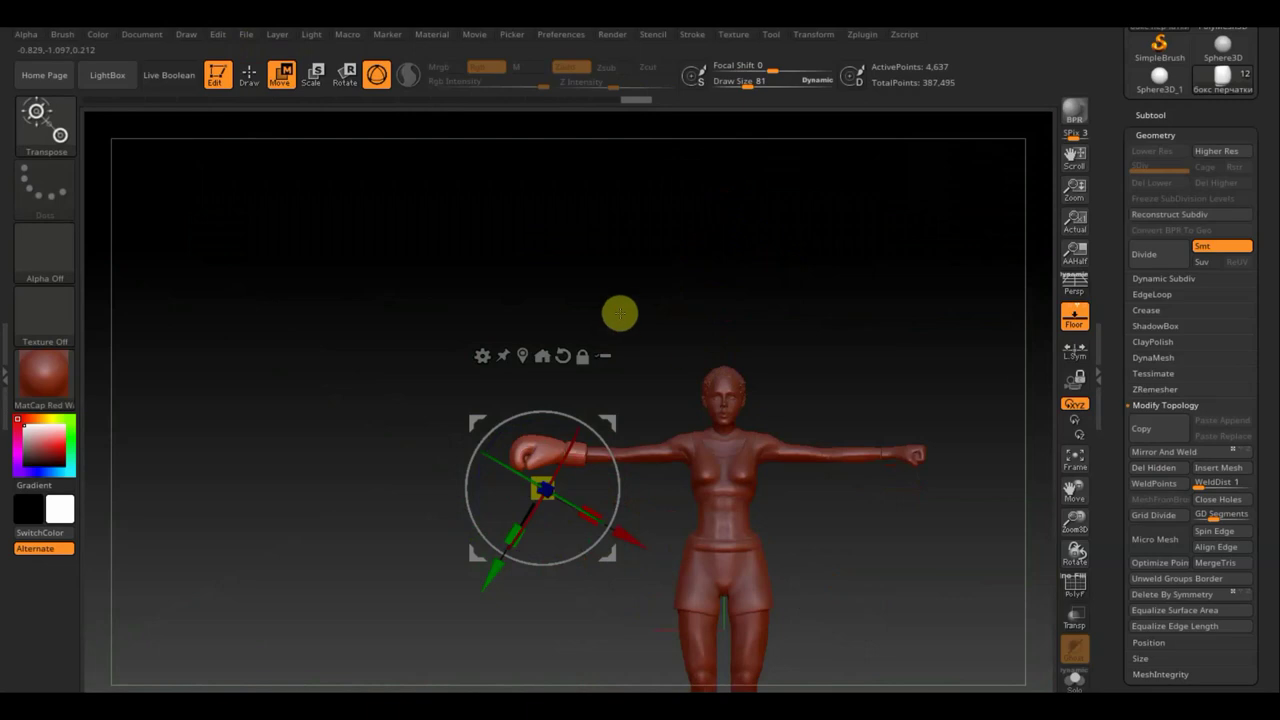
alt+drag(629, 320, 700, 603)
mouse_move(720, 517)
mouse_down()
mouse_move(708, 400)
mouse_move(720, 363)
mouse_move(720, 497)
mouse_move(627, 454)
mouse_up()
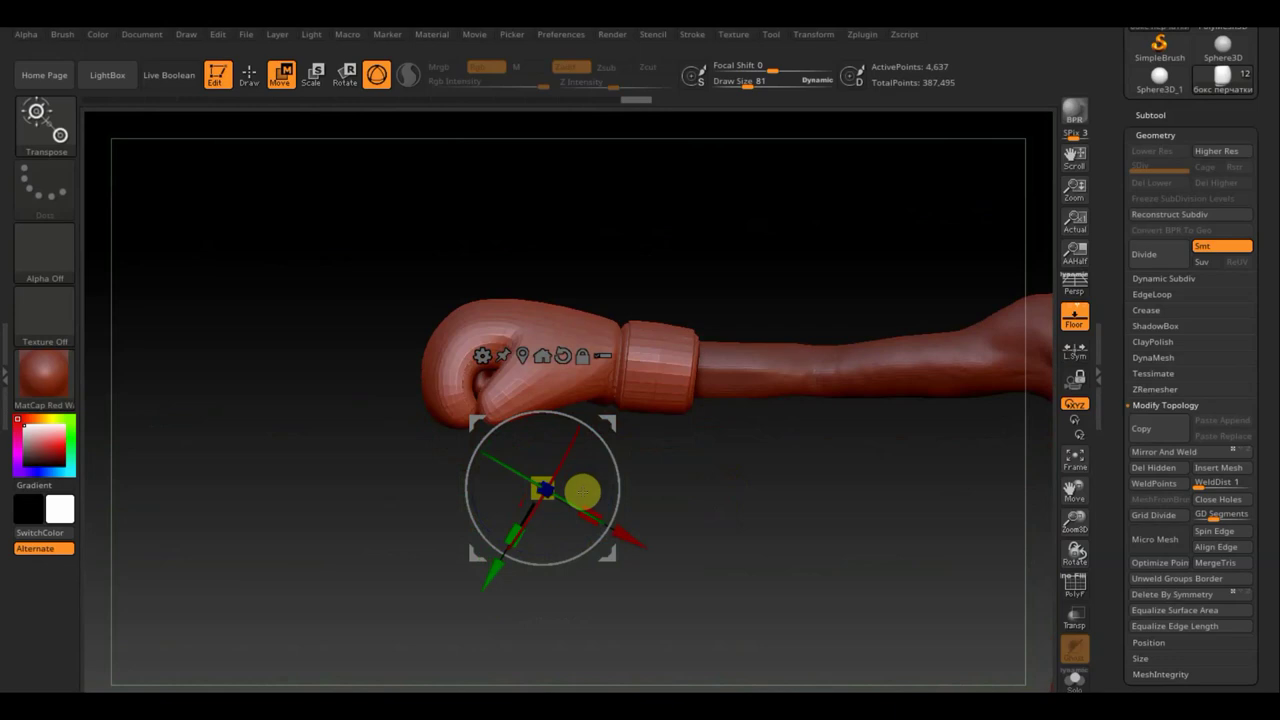
drag(537, 476, 543, 487)
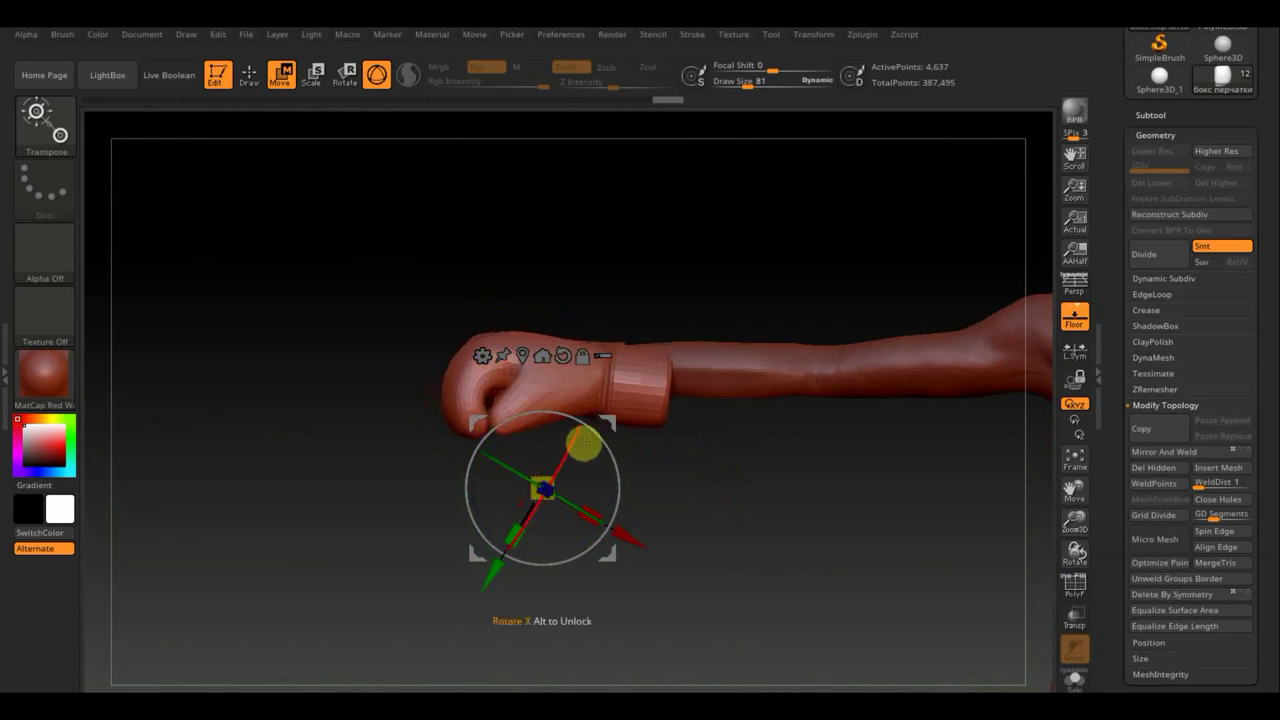
mouse_move(608, 420)
mouse_down()
mouse_move(623, 408)
mouse_move(596, 409)
mouse_move(617, 402)
mouse_up()
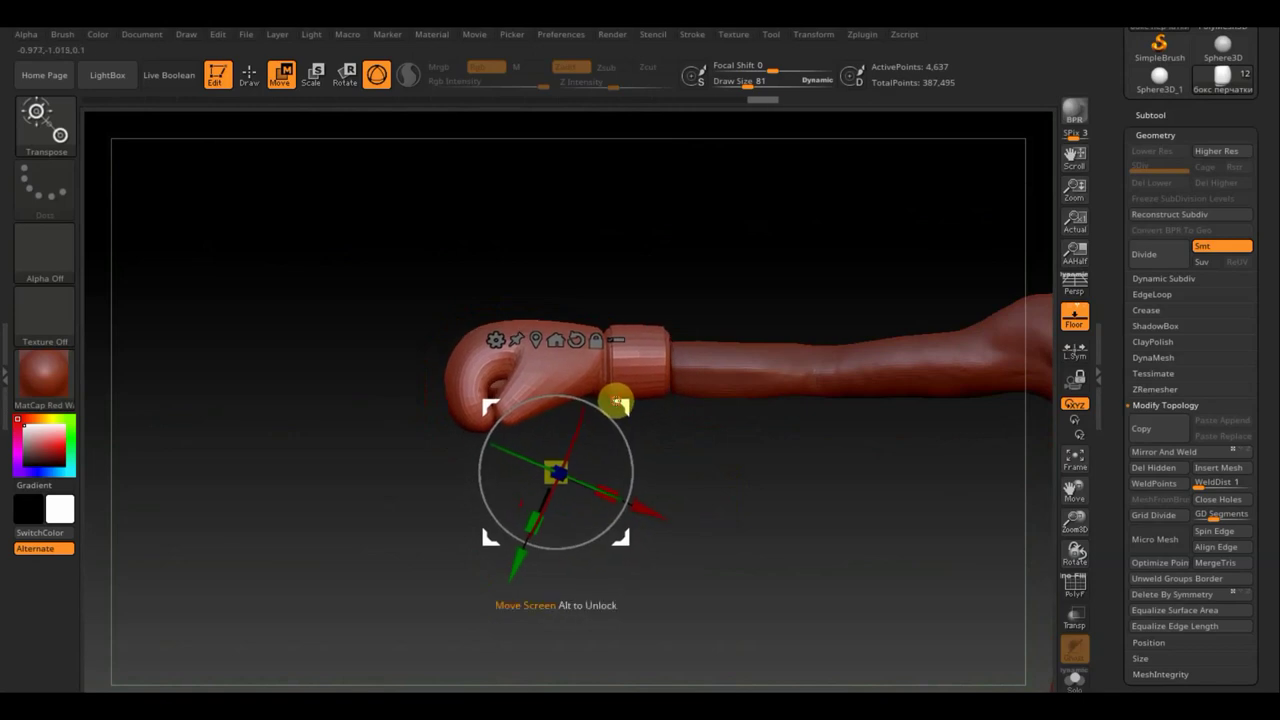
mouse_move(703, 431)
mouse_down()
mouse_move(714, 277)
mouse_move(700, 300)
mouse_up()
mouse_move(645, 482)
mouse_down()
mouse_move(661, 502)
mouse_move(631, 503)
mouse_up()
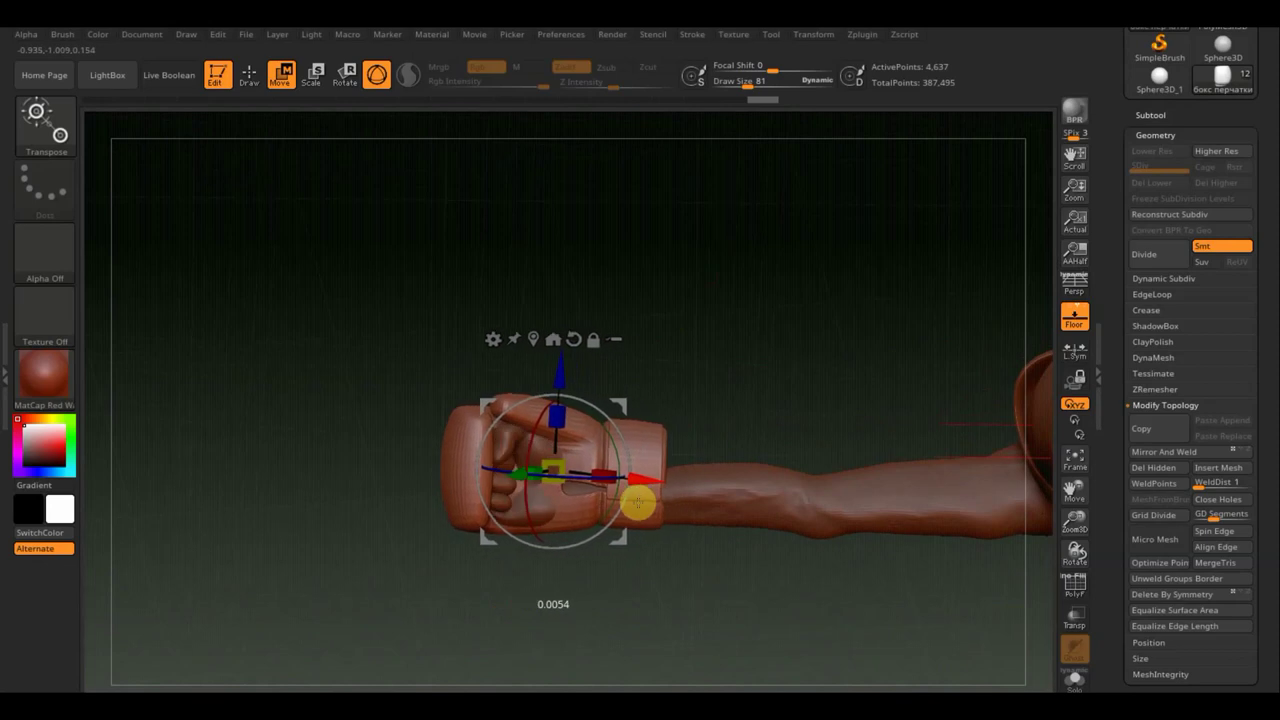
drag(550, 412, 553, 368)
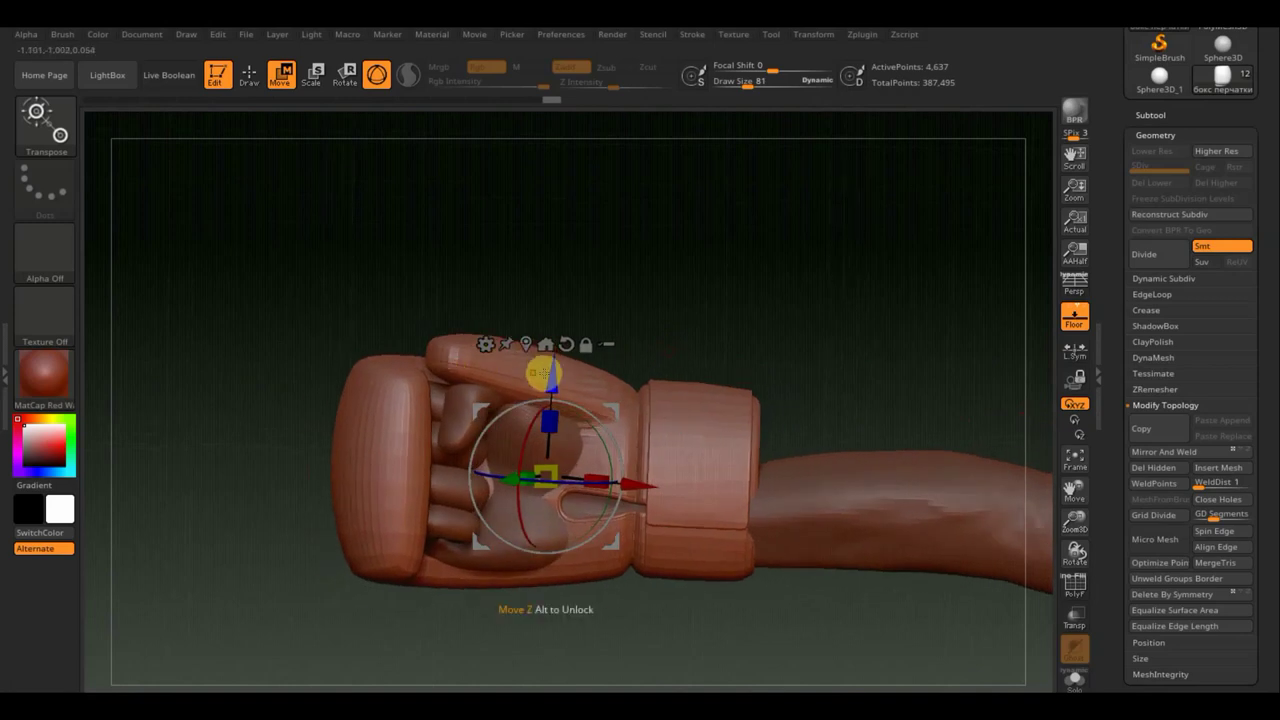
mouse_move(786, 294)
mouse_down()
mouse_move(789, 369)
mouse_move(794, 306)
mouse_move(771, 329)
mouse_up()
mouse_move(551, 349)
mouse_down()
mouse_move(555, 394)
mouse_move(650, 427)
mouse_up()
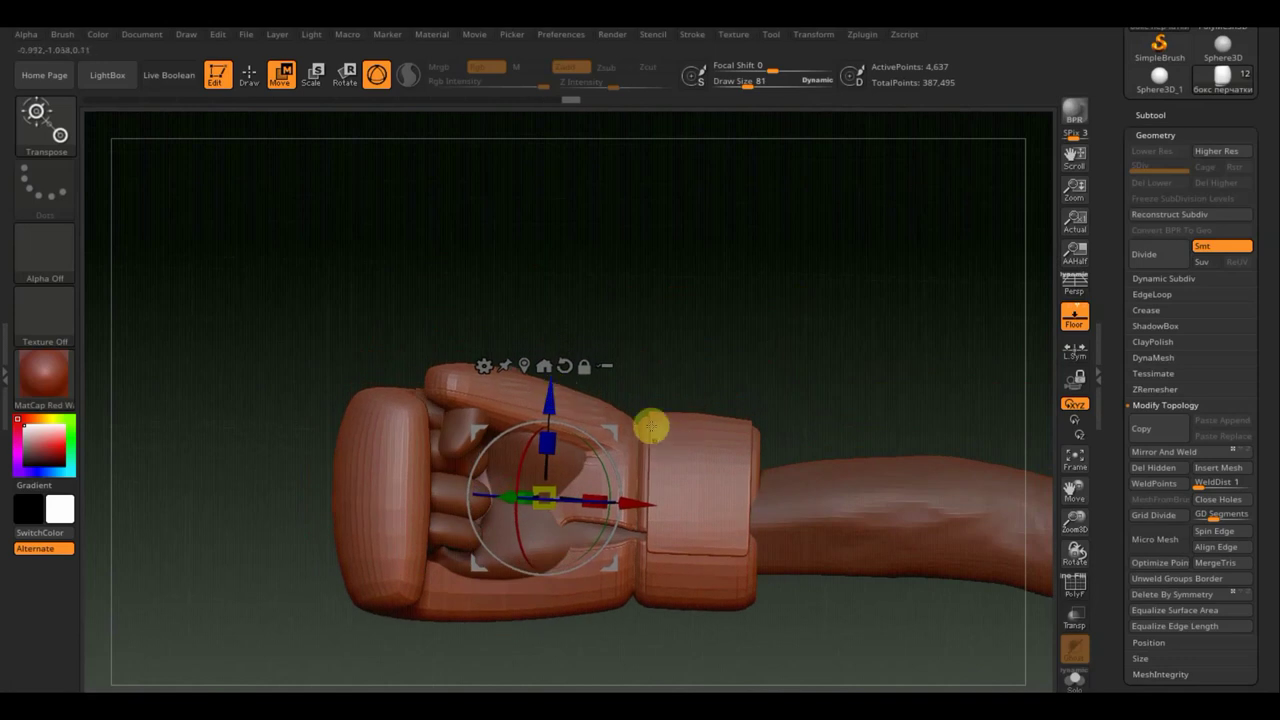
click(248, 74)
drag(734, 88, 722, 88)
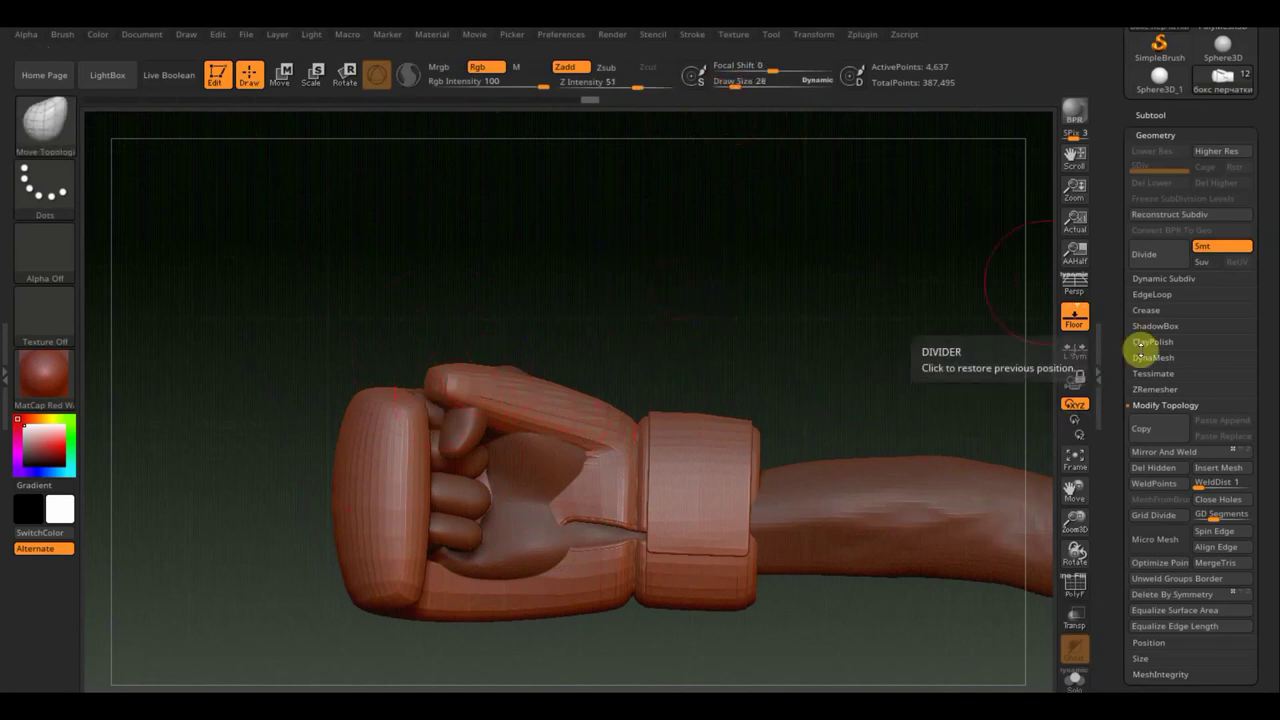
Step: Try DynaMesh on the glove at resolutions 432, 616 and 800, undoing each result
click(1156, 356)
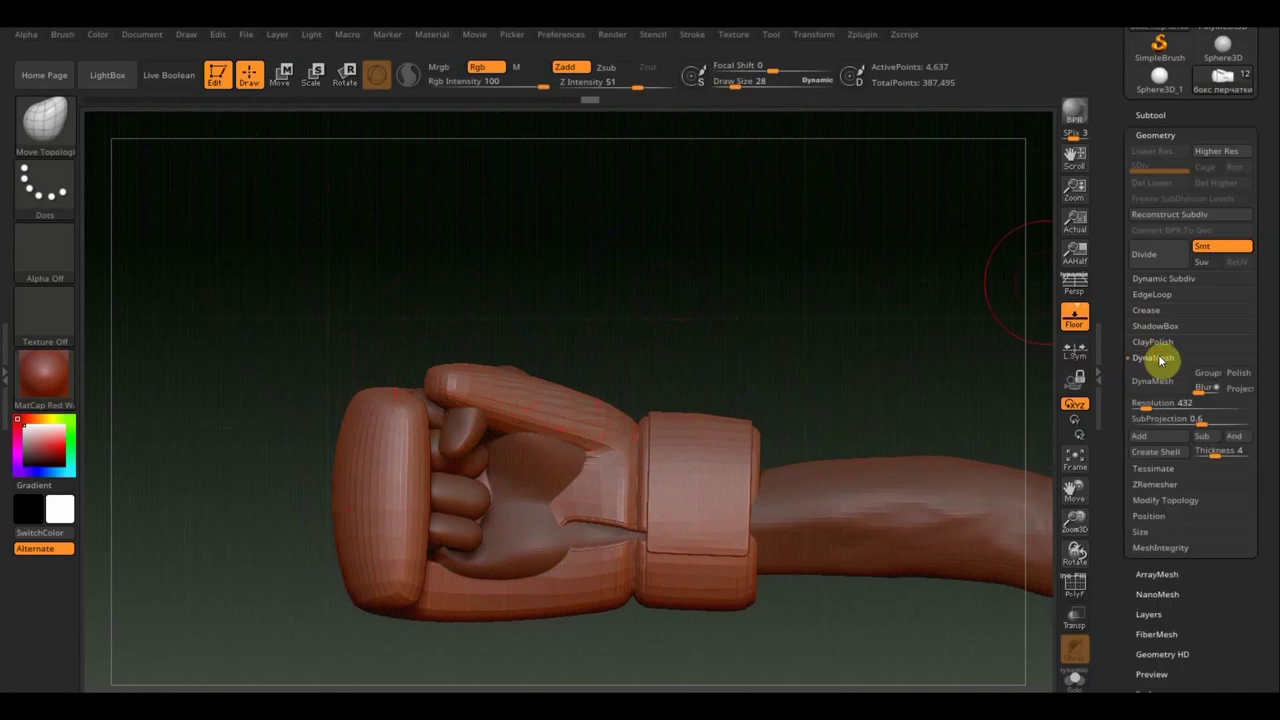
click(1155, 382)
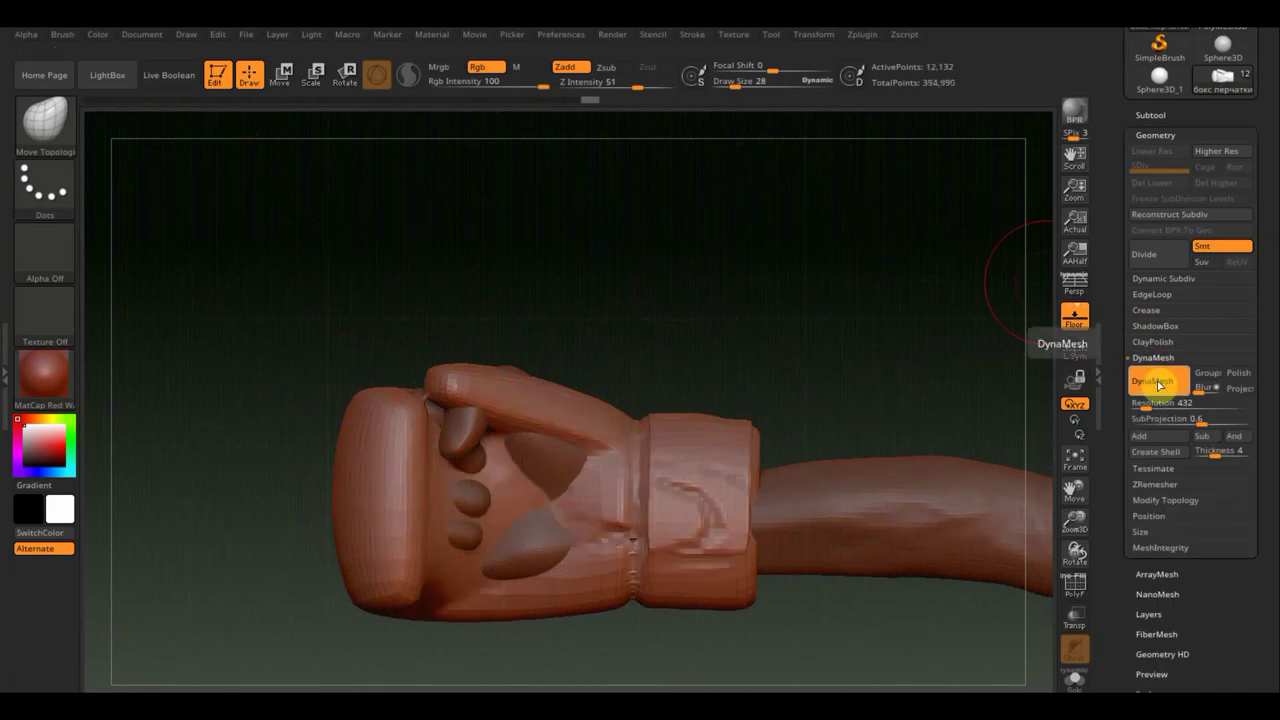
key(ctrl+z)
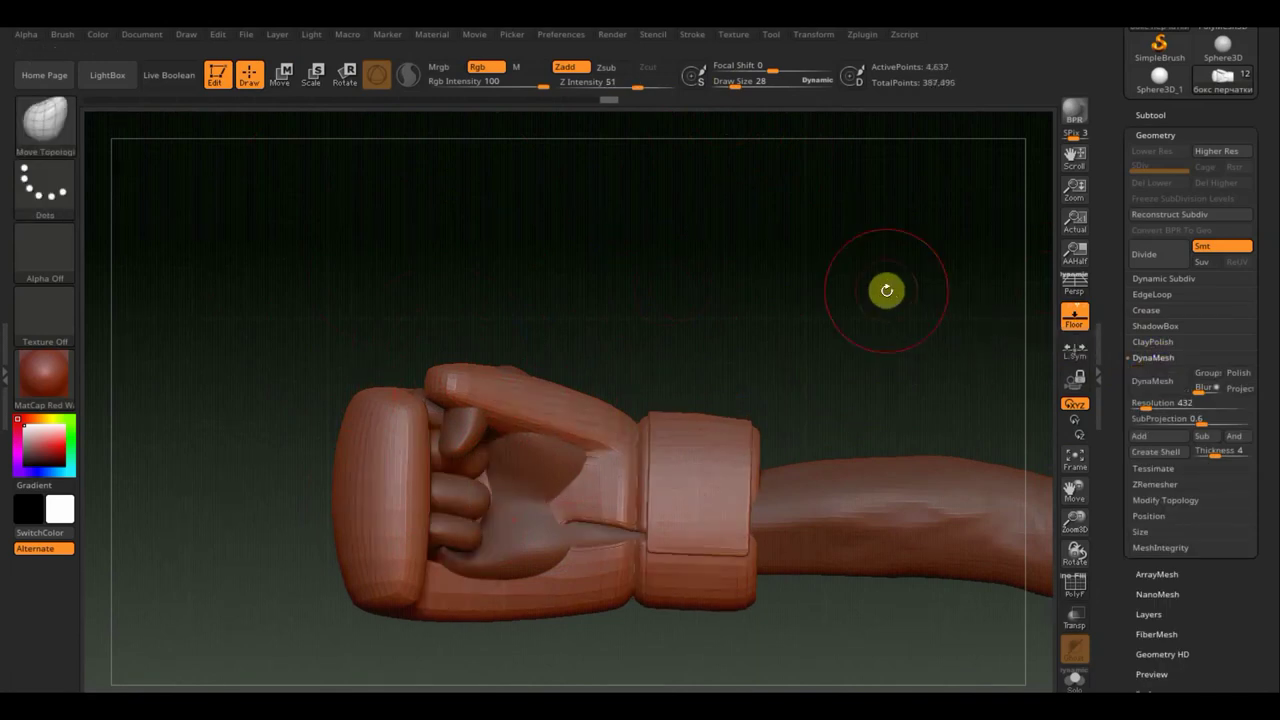
click(1141, 404)
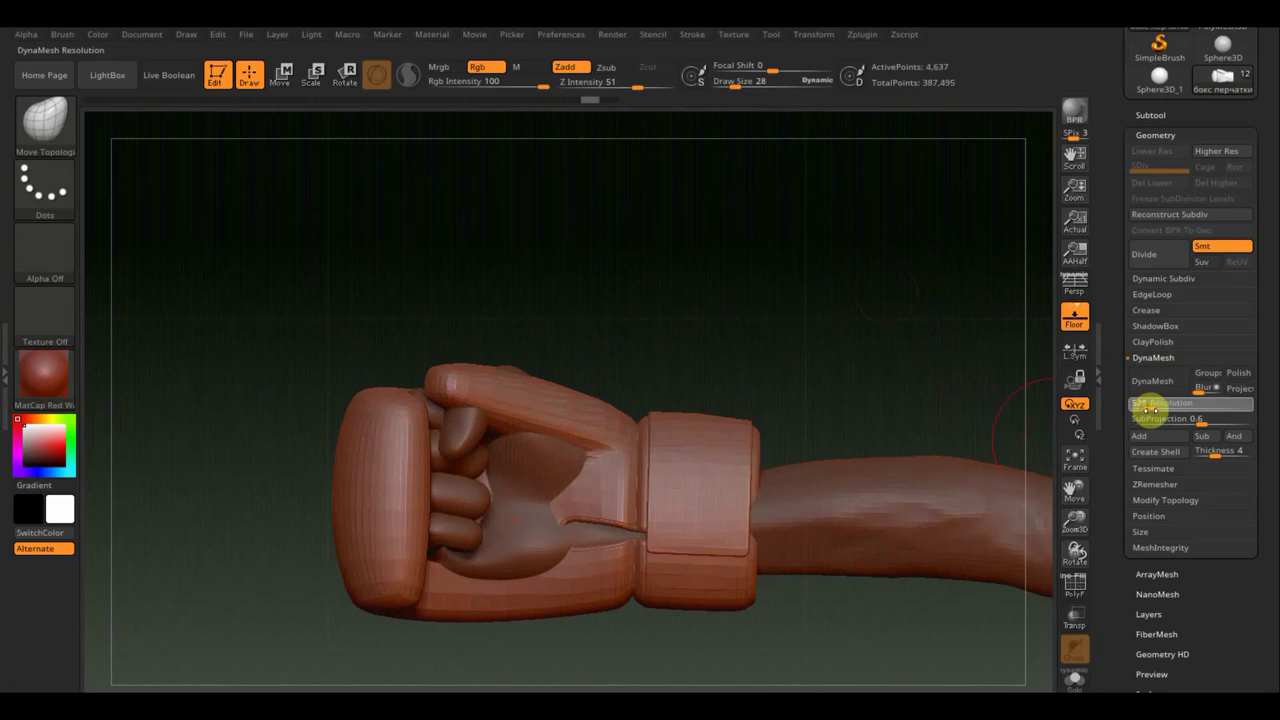
drag(1150, 408, 1146, 402)
click(1148, 380)
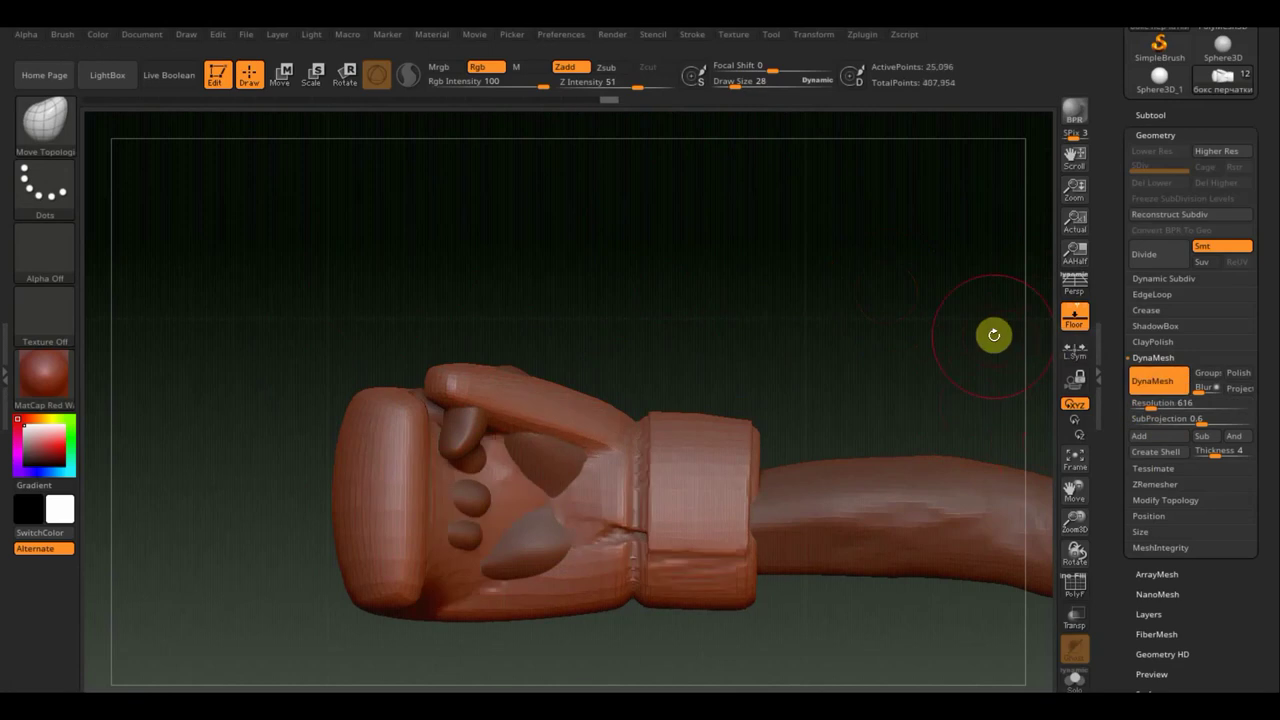
key(ctrl+z)
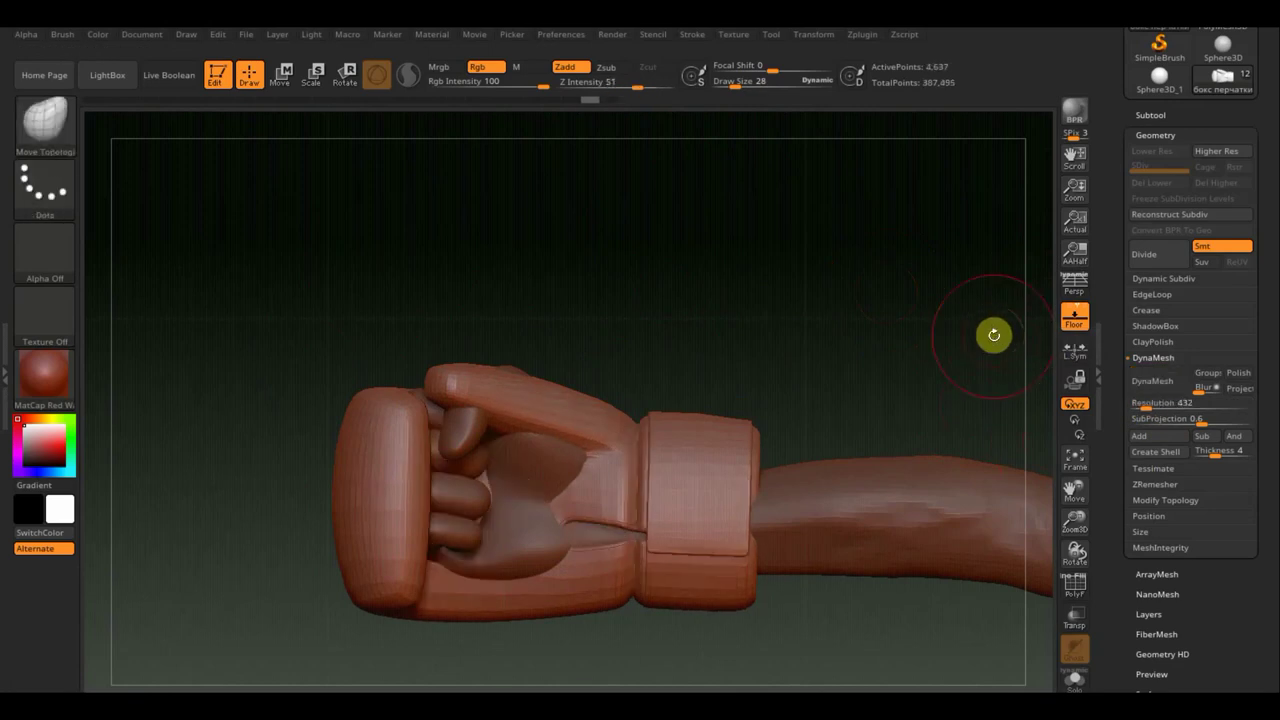
click(1146, 405)
text(800)
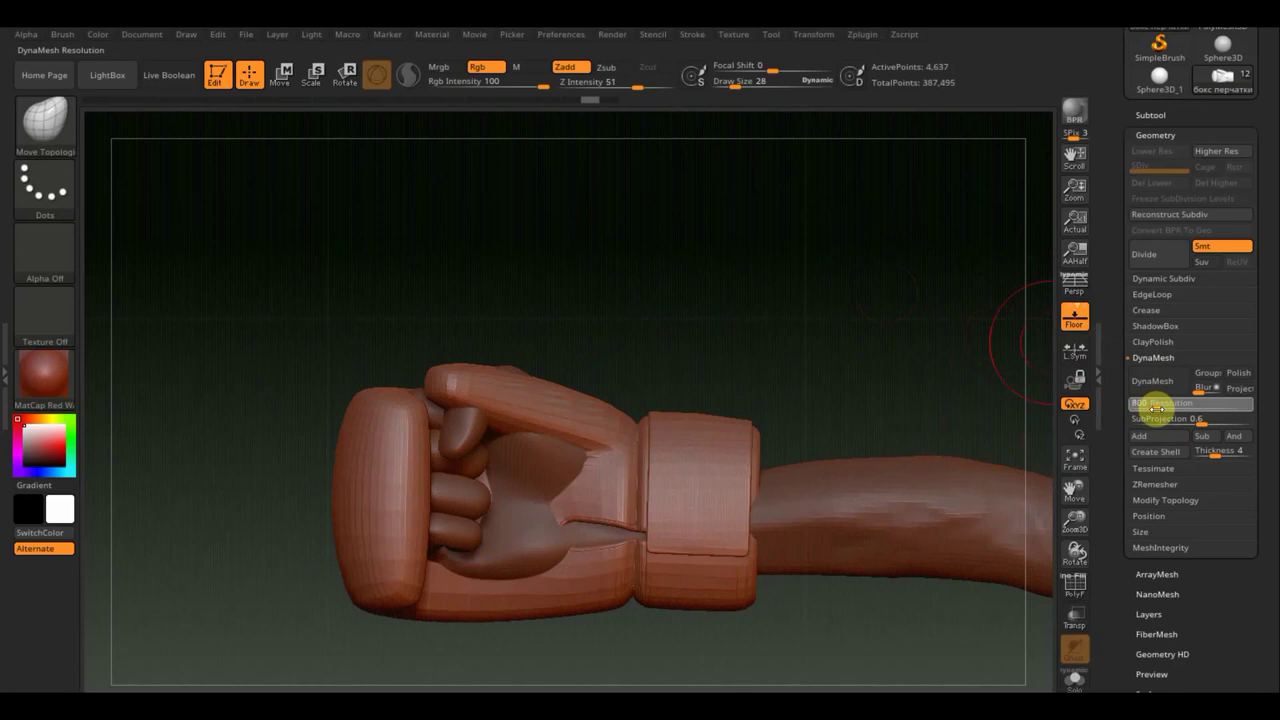
key(Return)
click(1152, 380)
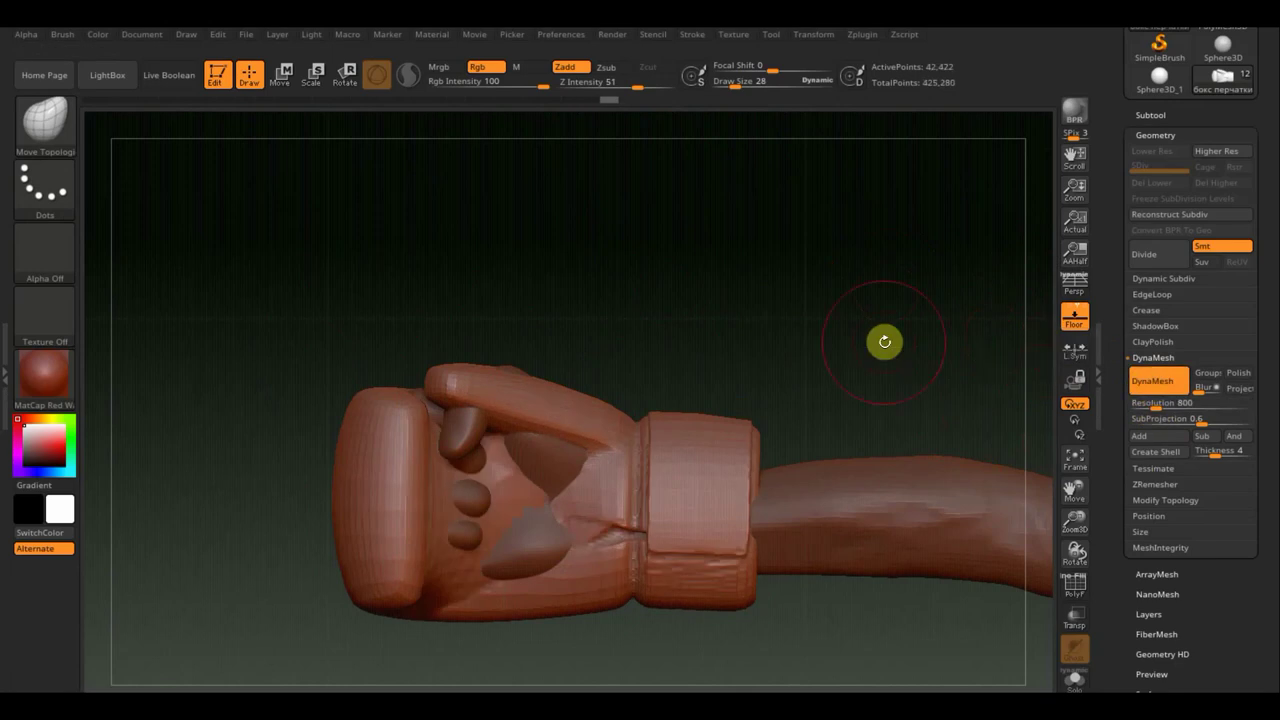
key(ctrl+z)
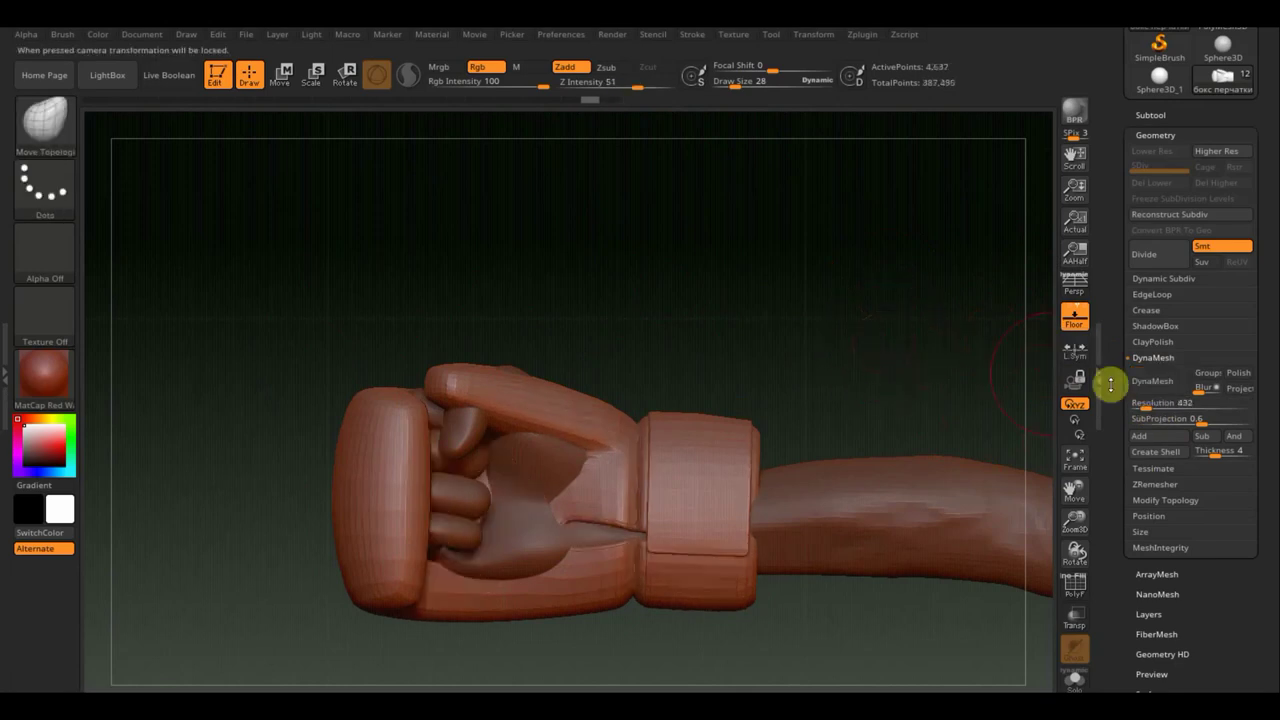
Step: Set the DynaMesh resolution to 1440 and remesh the glove
click(1146, 403)
text(88)
key(Return)
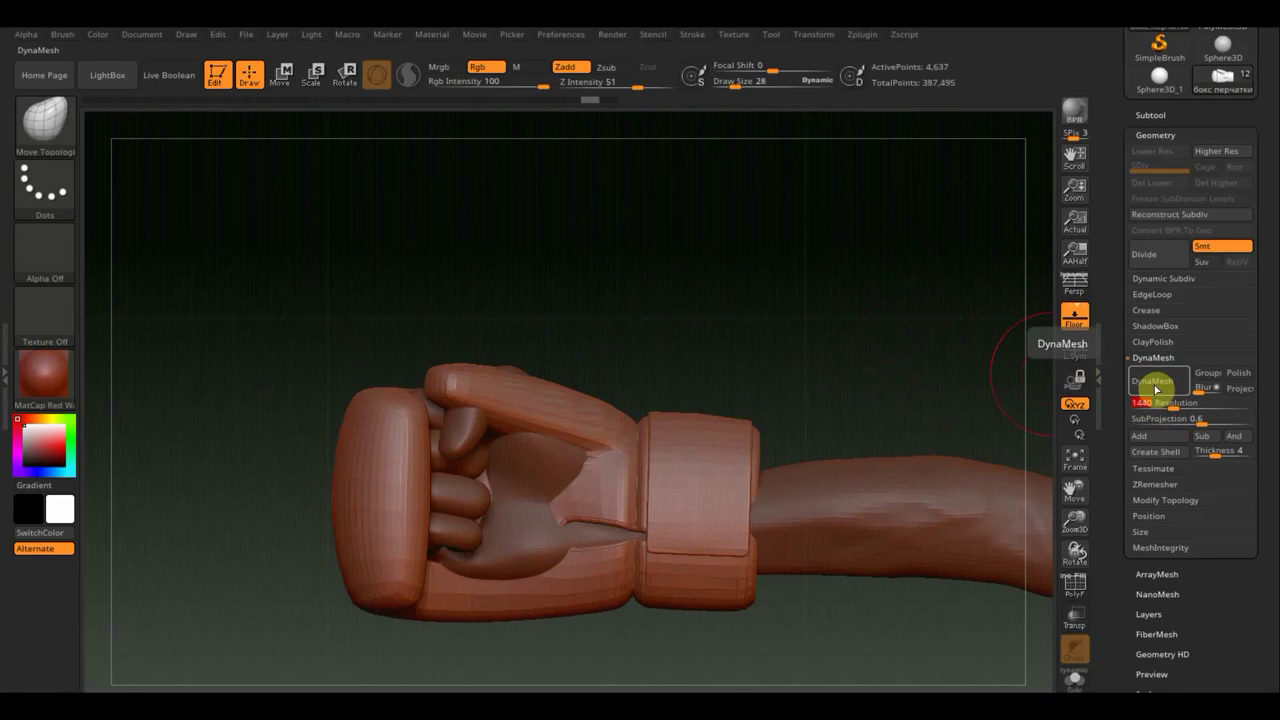
click(1150, 384)
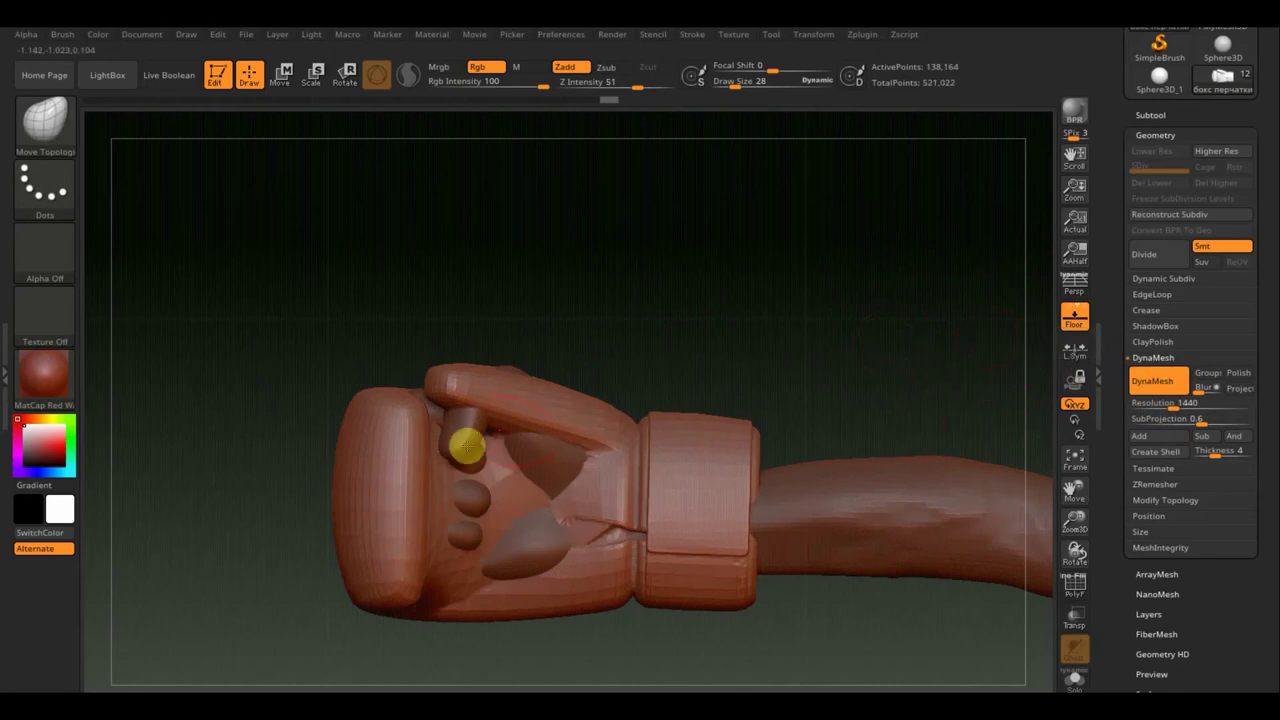
Step: Raise a bump above the glove's thumb with Move Topological and view it from several angles
drag(440, 388, 443, 426)
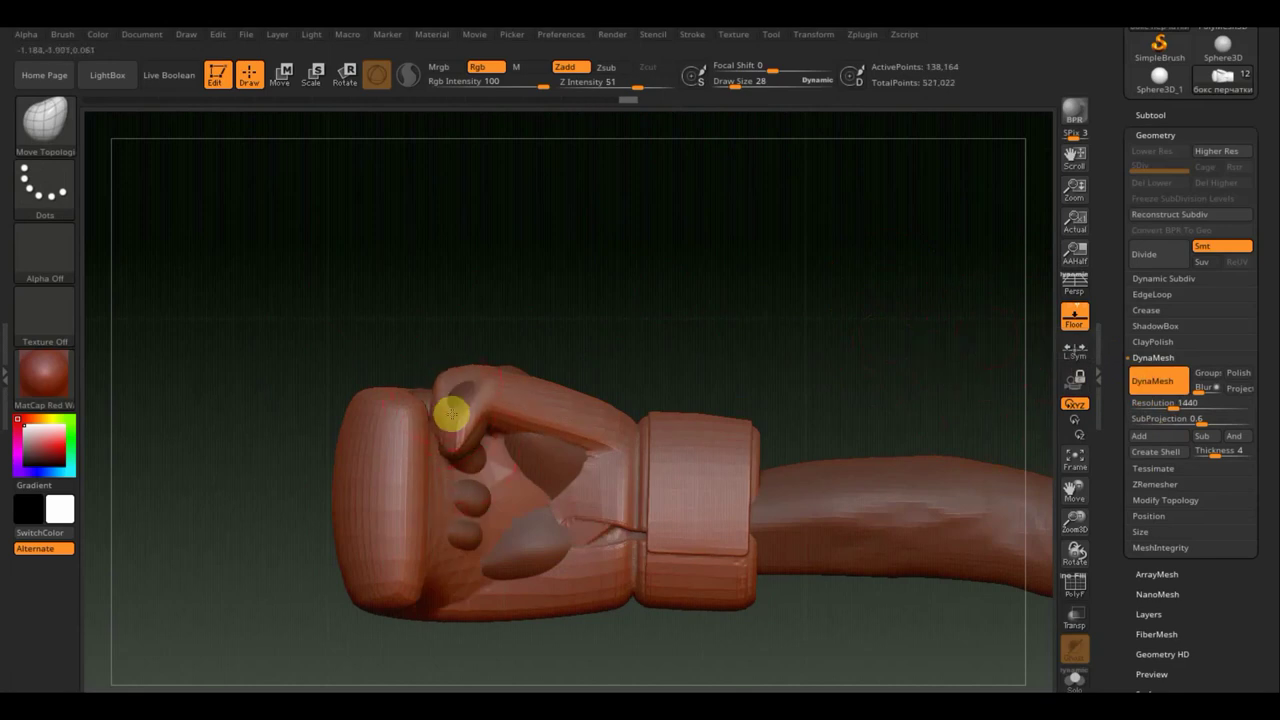
mouse_move(539, 331)
mouse_down()
mouse_move(560, 415)
mouse_move(410, 352)
mouse_up()
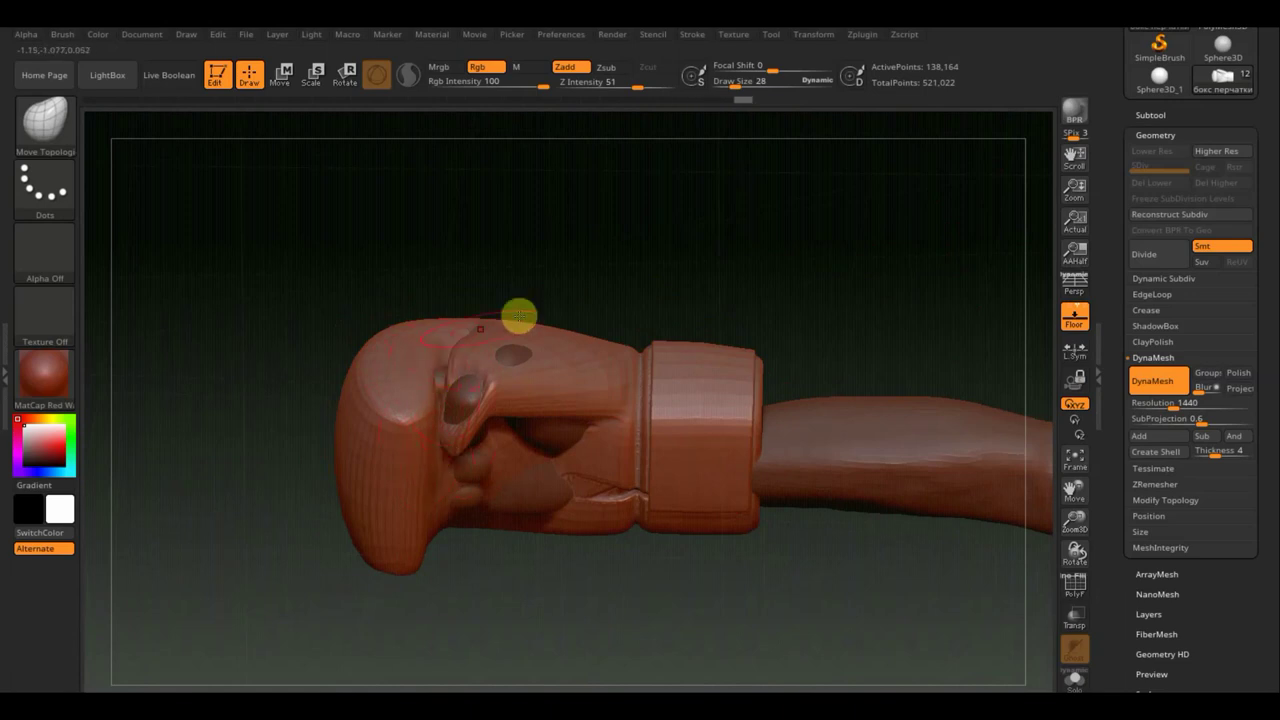
mouse_move(530, 295)
mouse_down()
mouse_move(557, 266)
mouse_move(510, 331)
mouse_up()
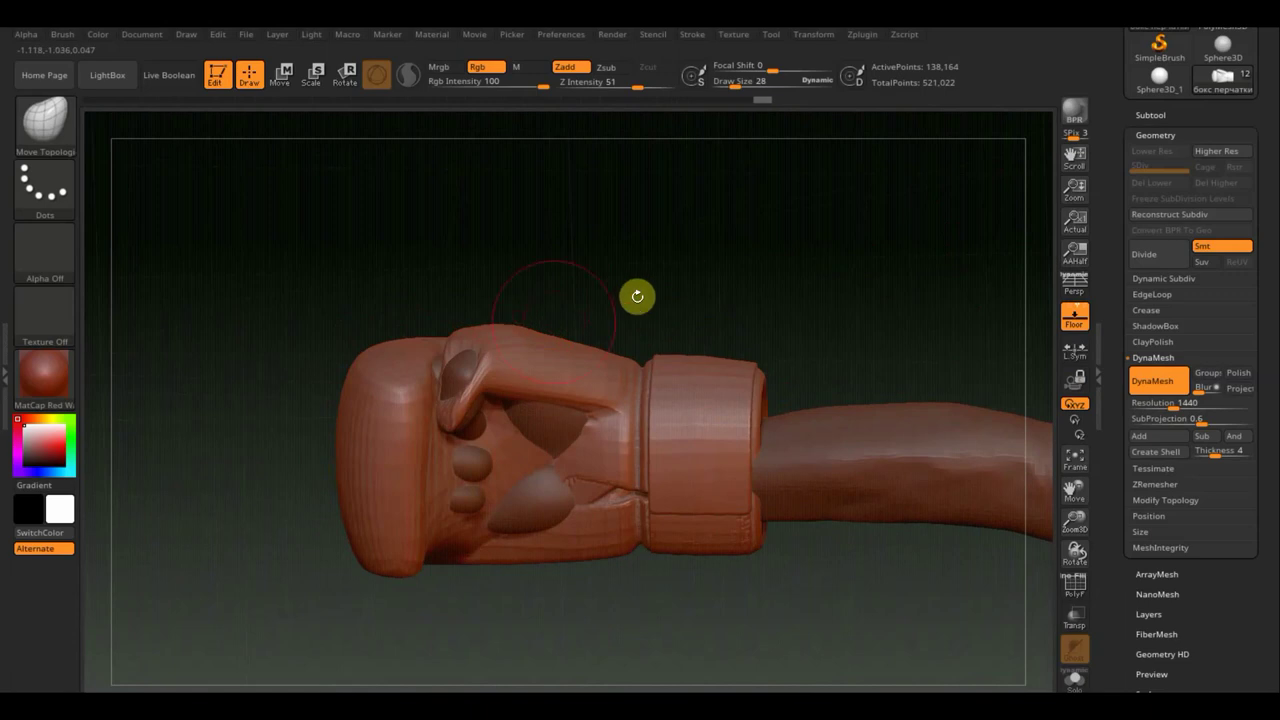
mouse_move(634, 294)
mouse_down()
mouse_move(626, 254)
mouse_move(646, 183)
mouse_up()
mouse_move(676, 270)
mouse_down()
mouse_move(675, 251)
mouse_move(631, 340)
mouse_up()
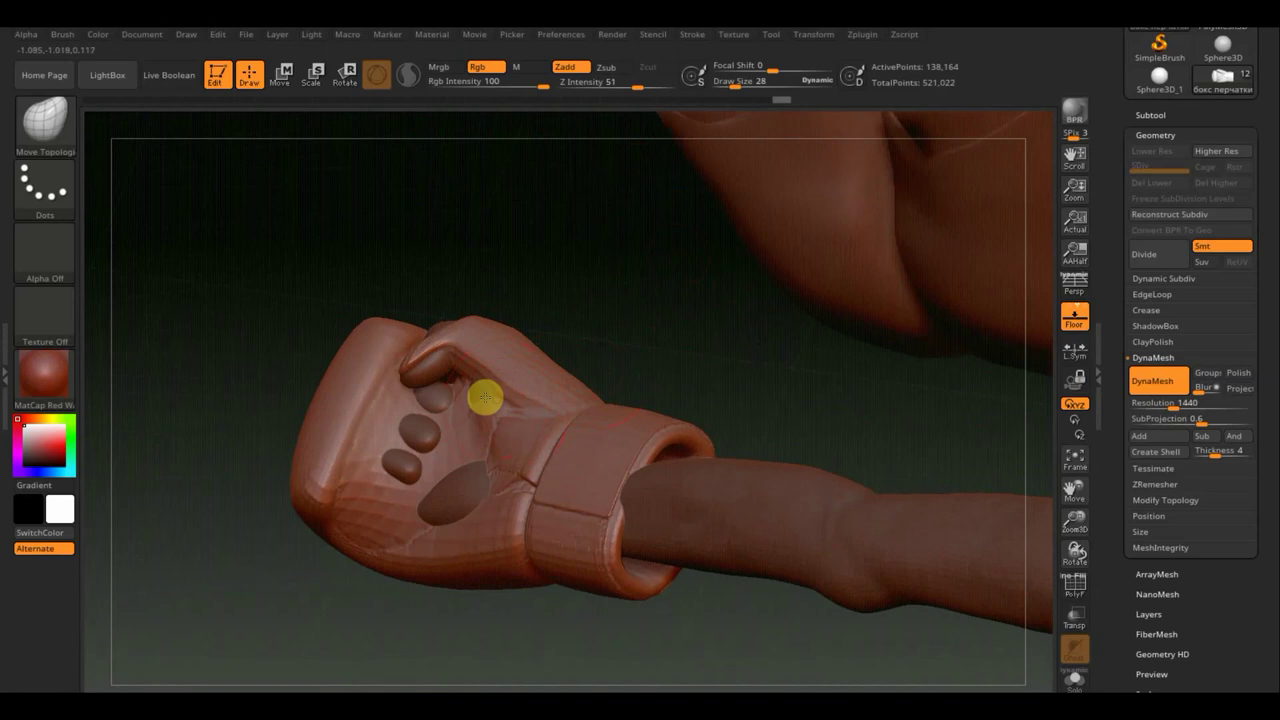
mouse_move(527, 367)
mouse_down()
mouse_move(646, 289)
mouse_move(666, 257)
mouse_up()
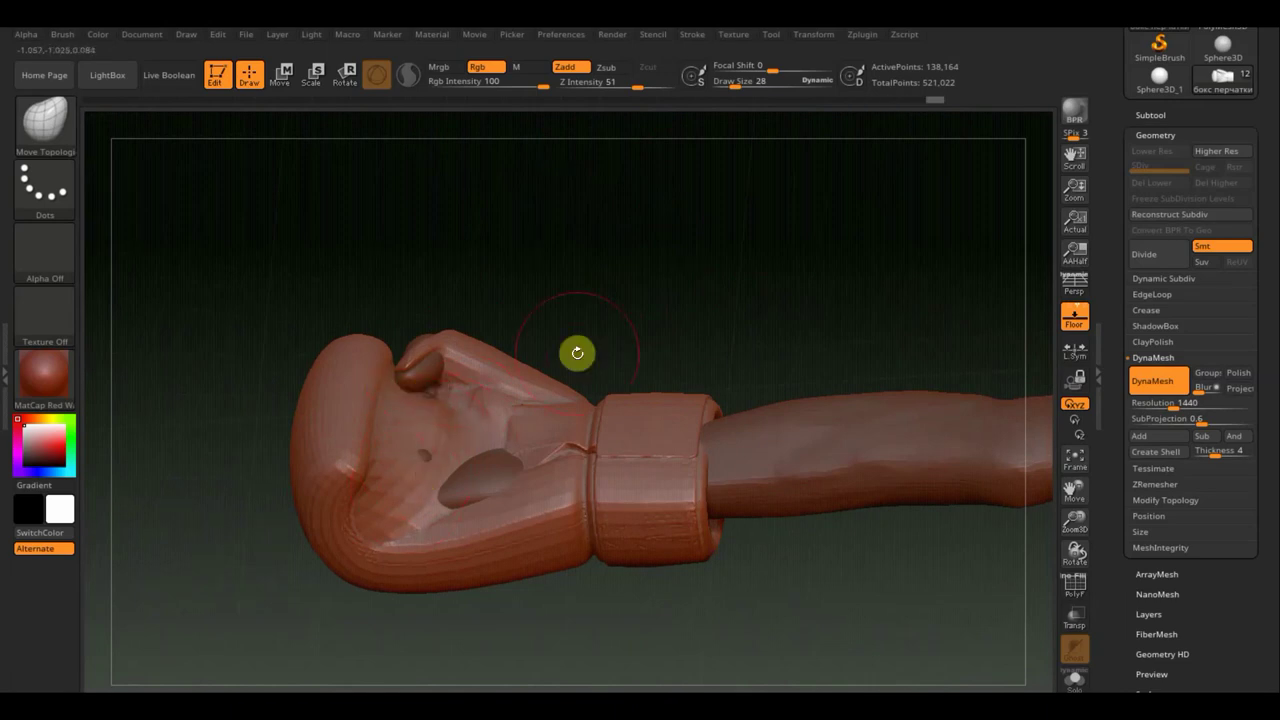
Step: Re-DynaMesh the glove to close the palm opening, then inspect its top surface
ctrl+click(591, 289)
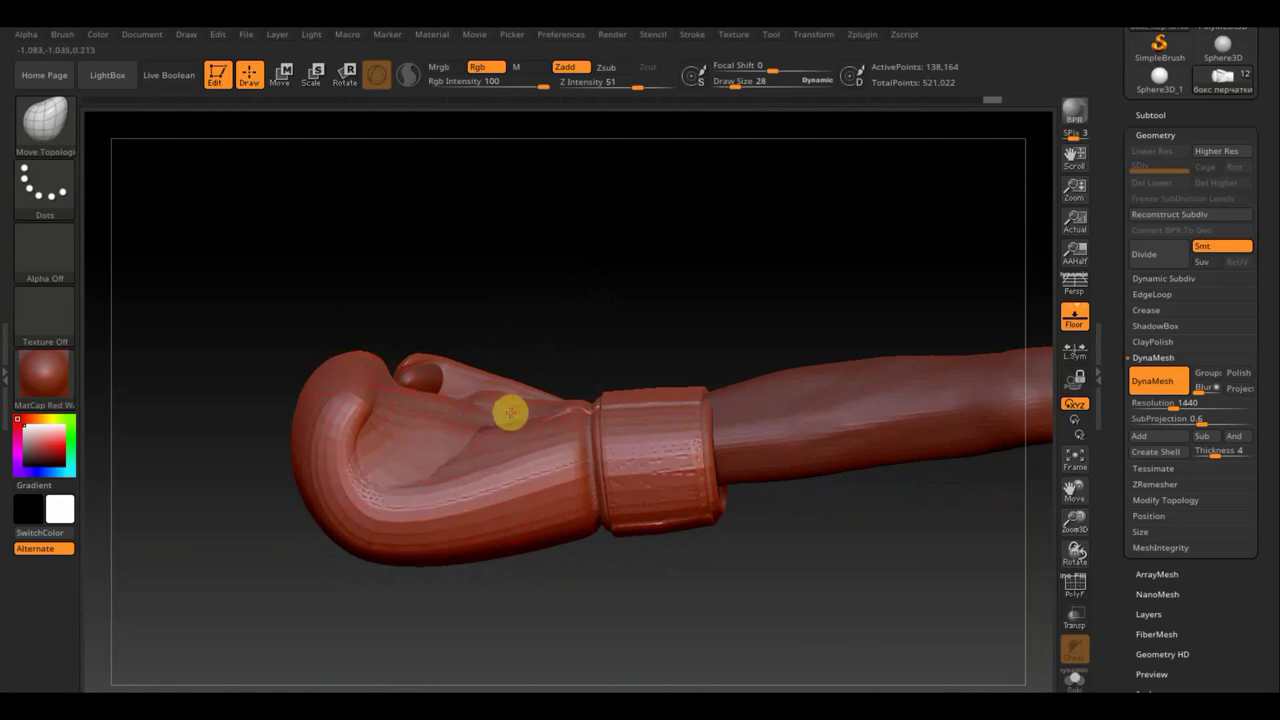
mouse_move(571, 380)
mouse_down()
mouse_move(563, 423)
mouse_move(505, 423)
mouse_up()
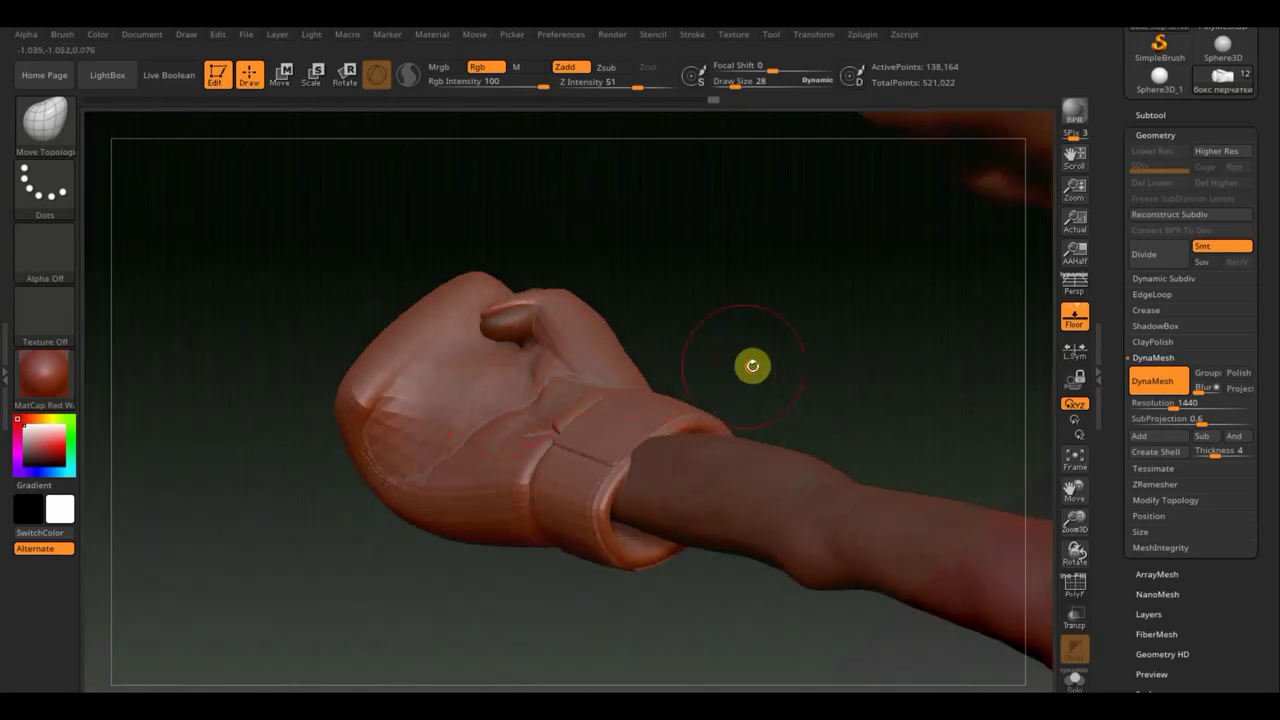
mouse_move(751, 366)
mouse_down()
mouse_move(734, 343)
mouse_move(777, 320)
mouse_move(789, 329)
mouse_up()
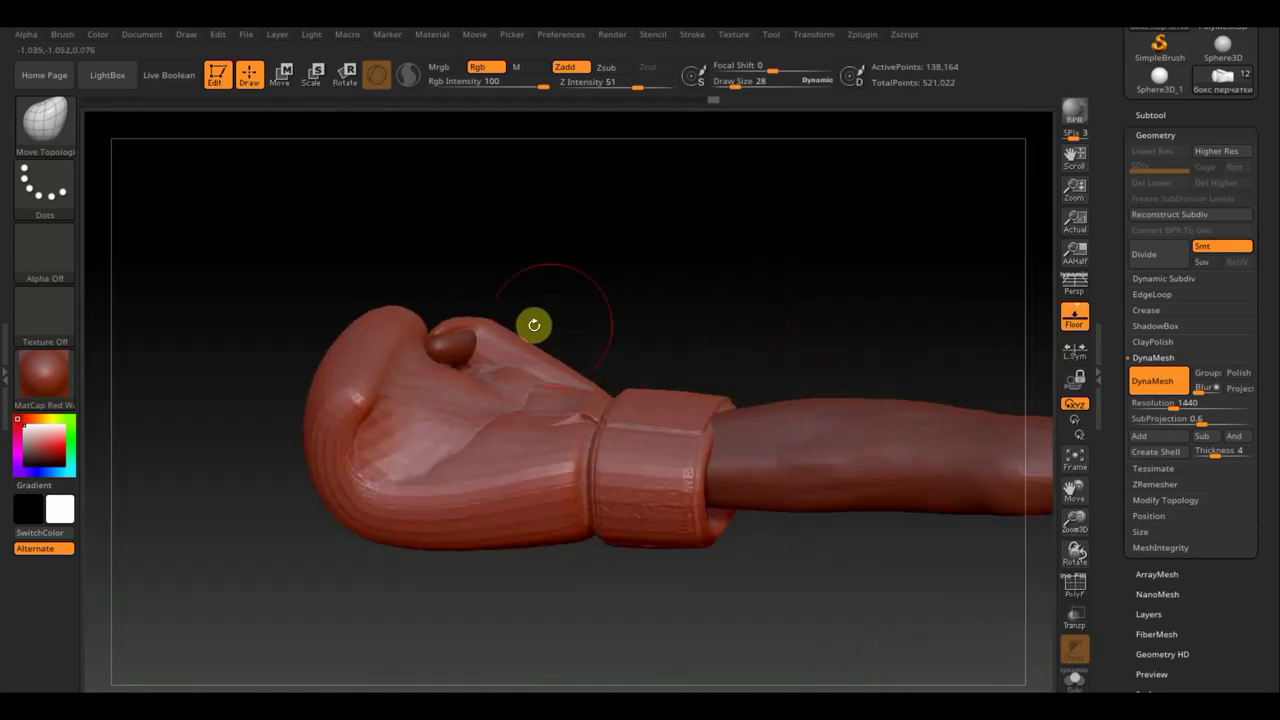
mouse_move(629, 303)
mouse_down()
mouse_move(651, 377)
mouse_move(666, 607)
mouse_move(691, 603)
mouse_move(629, 394)
mouse_move(603, 371)
mouse_move(693, 653)
mouse_move(589, 600)
mouse_up()
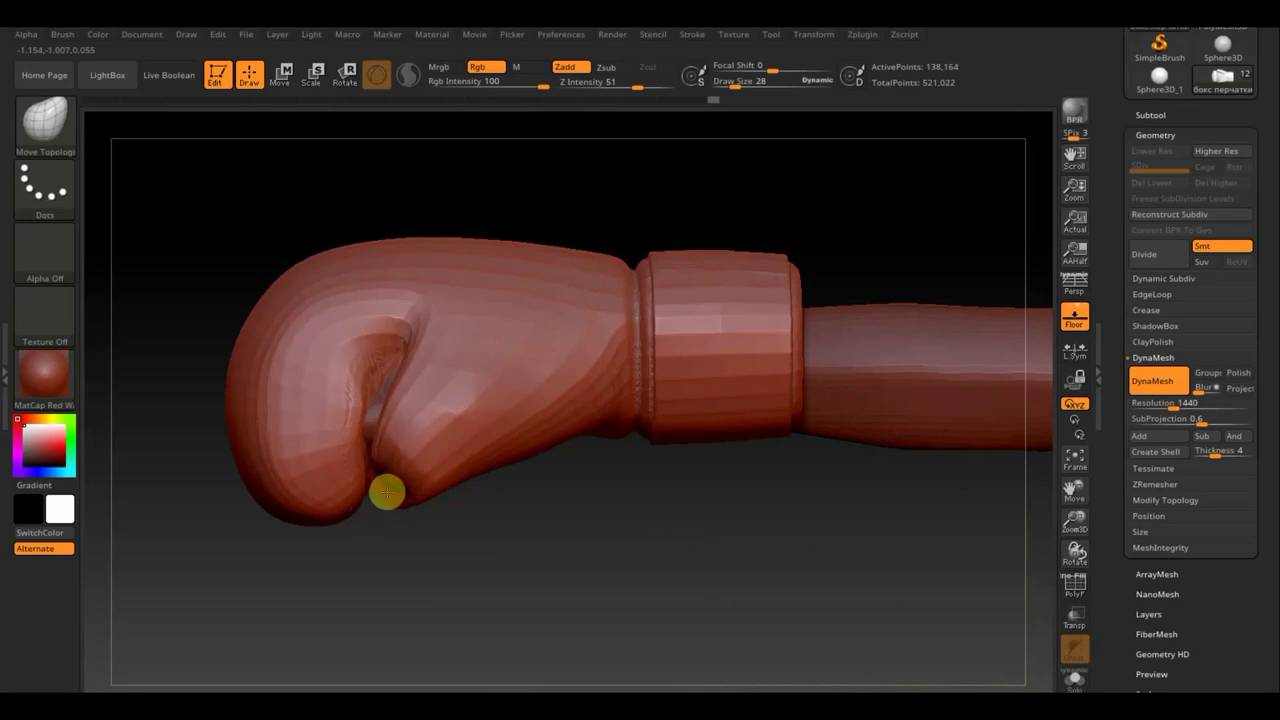
drag(486, 551, 413, 481)
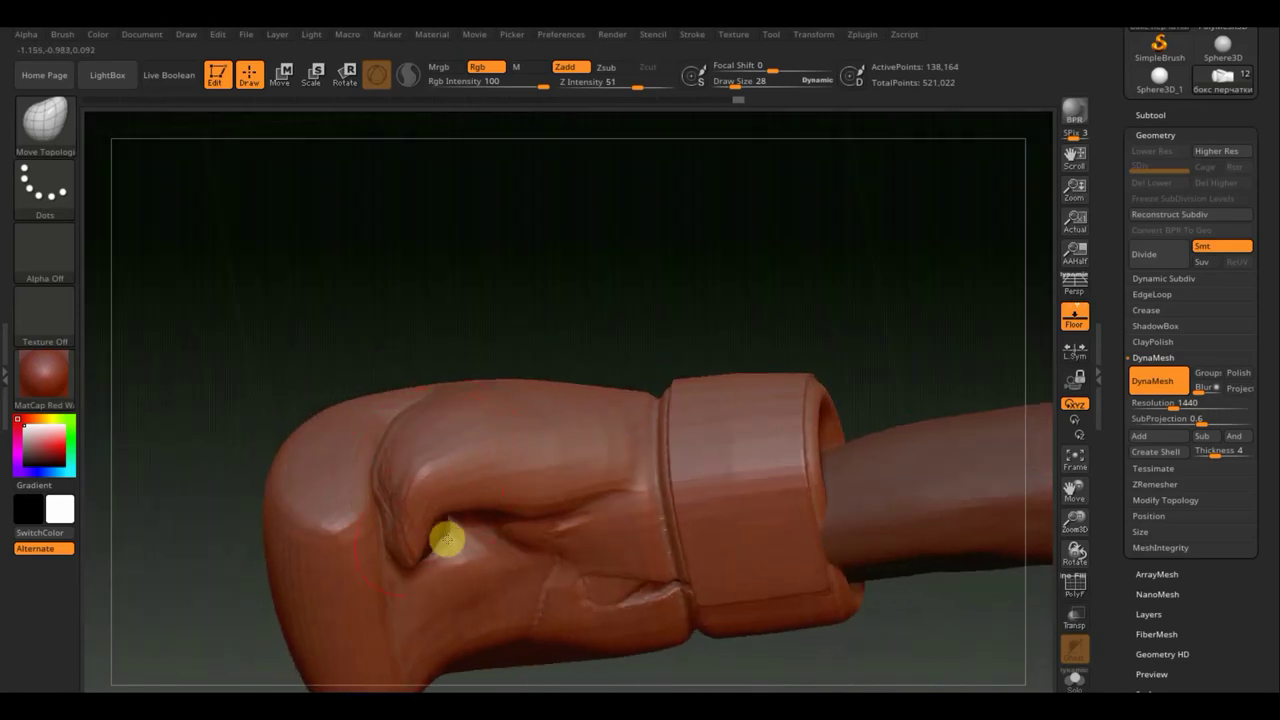
mouse_move(651, 331)
mouse_down()
mouse_move(683, 229)
mouse_move(543, 363)
mouse_move(517, 263)
mouse_up()
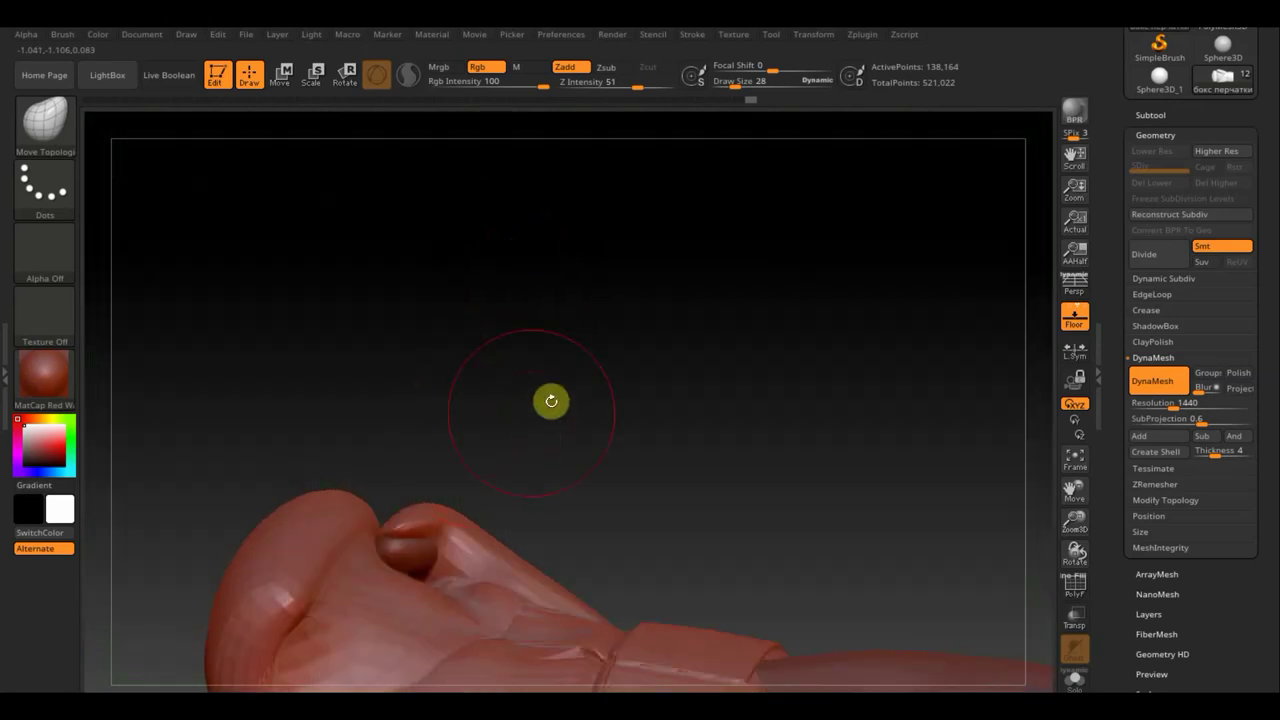
mouse_move(549, 400)
mouse_down()
mouse_move(543, 571)
mouse_move(623, 443)
mouse_up()
Step: Adjust the brush size and bring up the brush picker to choose ClayBuildup
click(281, 74)
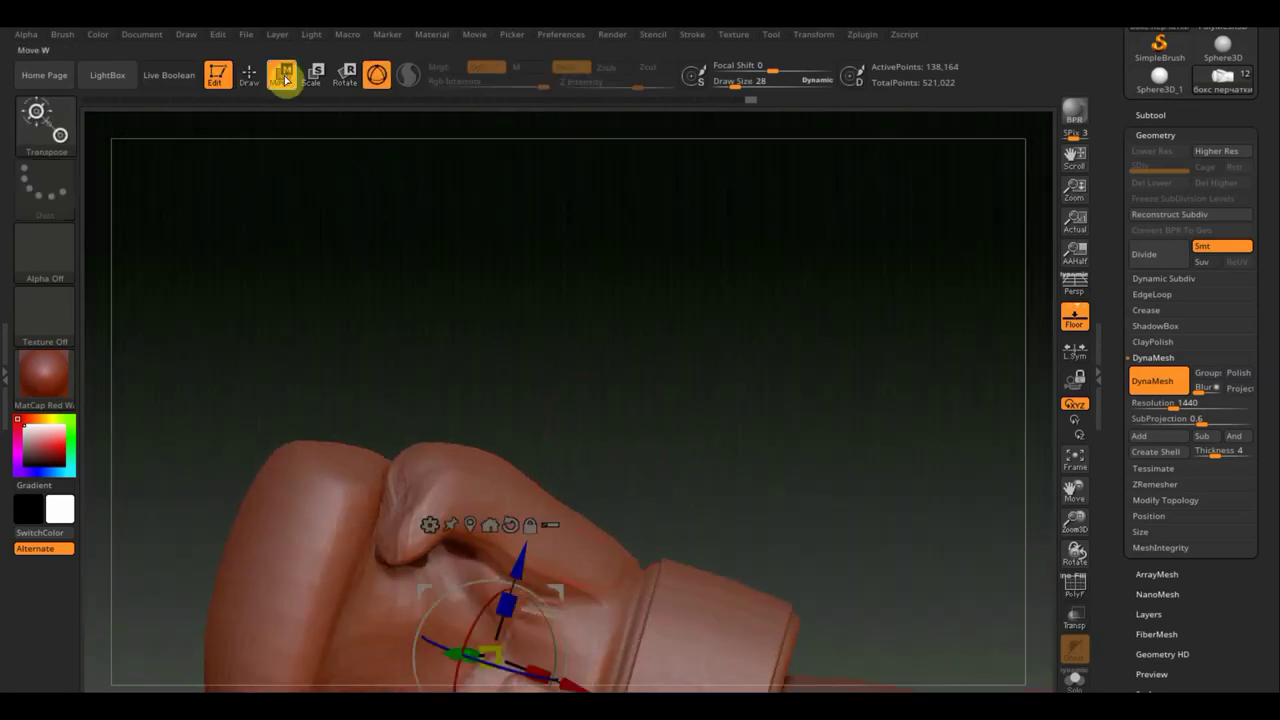
drag(737, 80, 728, 85)
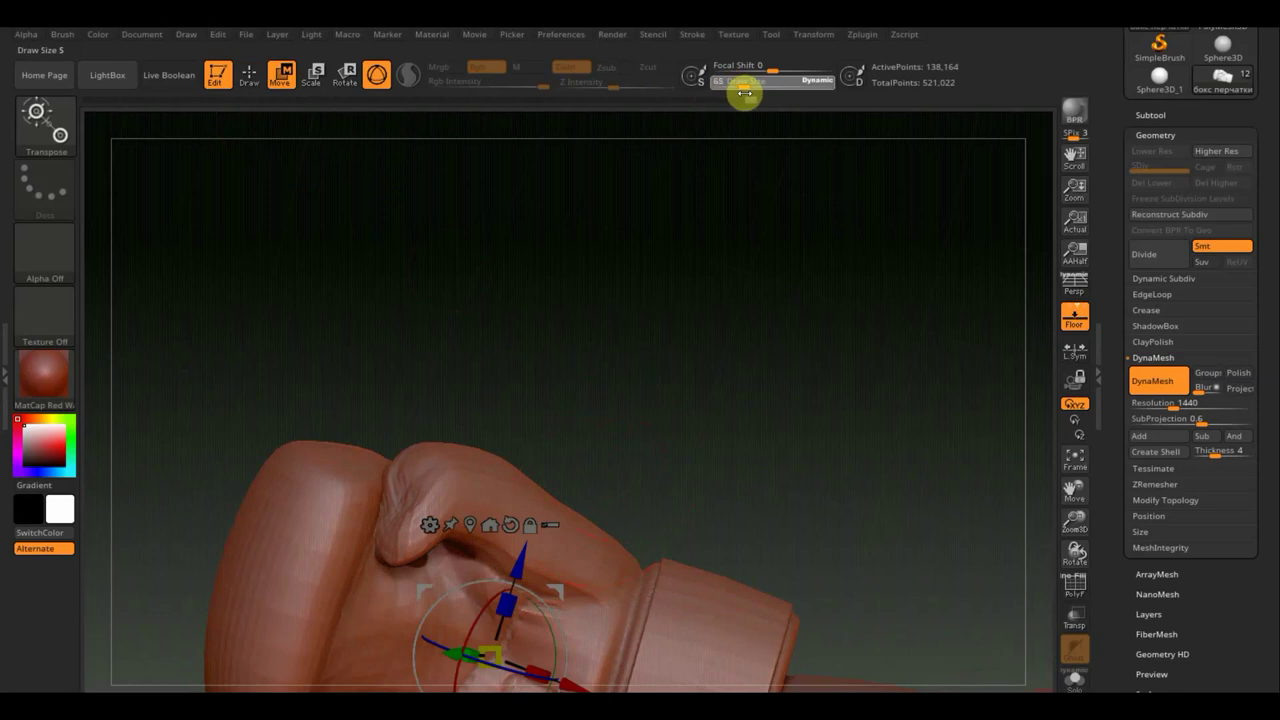
click(249, 76)
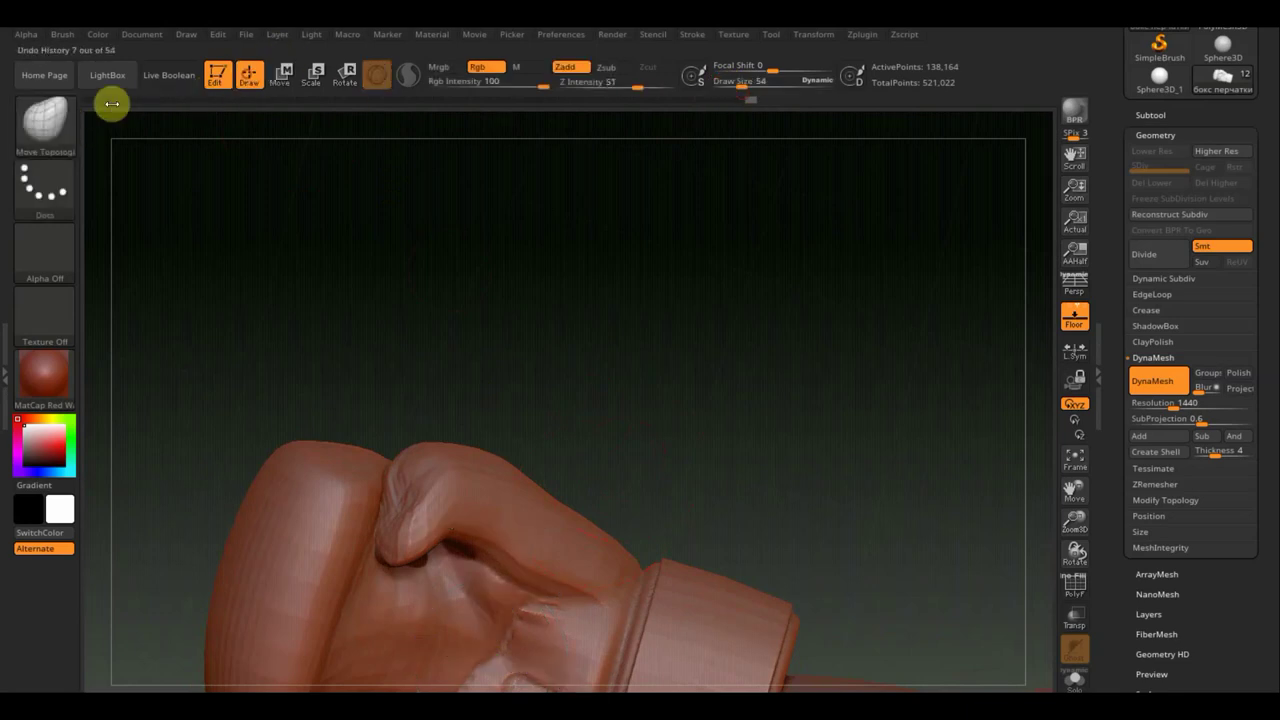
key(b)
click(194, 137)
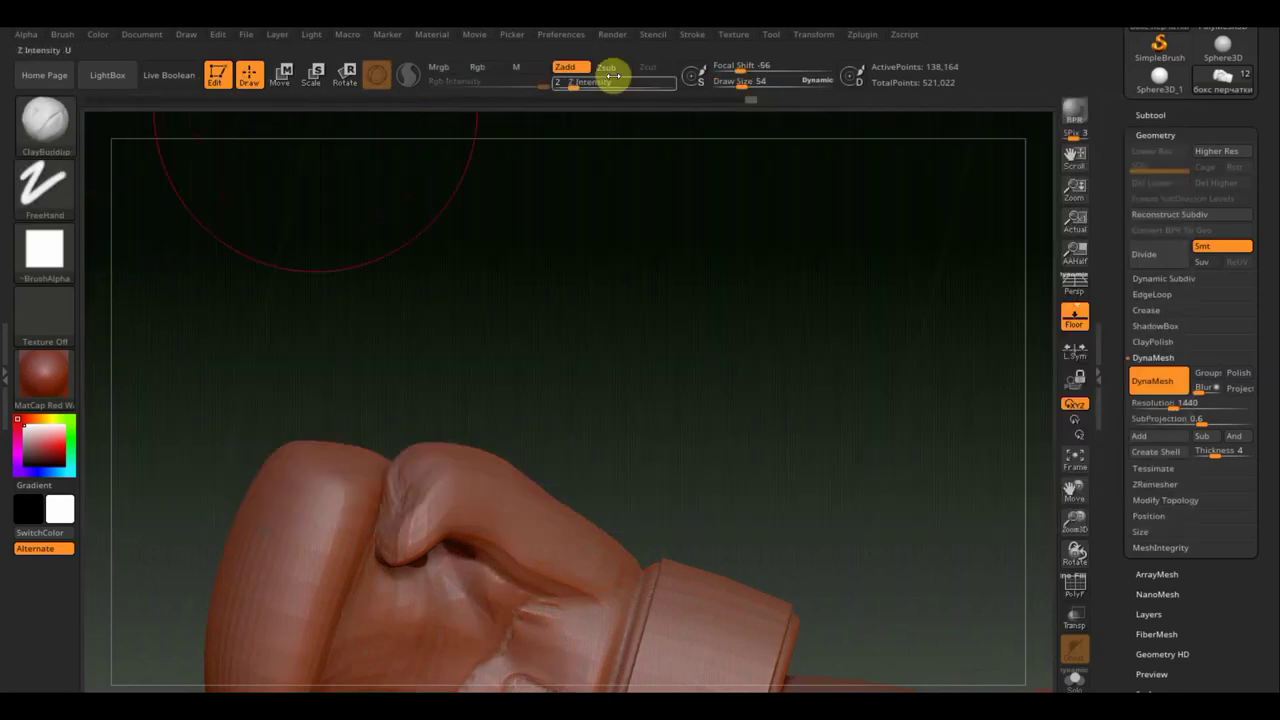
drag(740, 84, 734, 87)
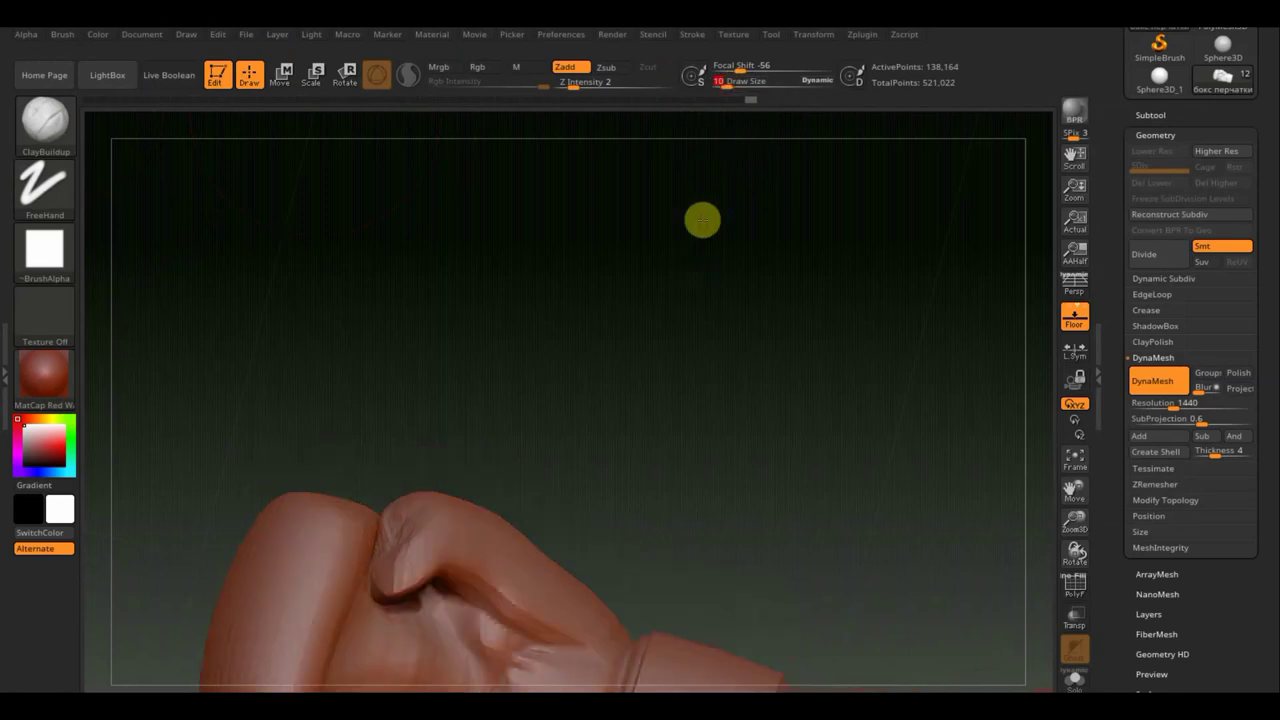
drag(700, 217, 503, 377)
shift+drag(406, 435, 386, 491)
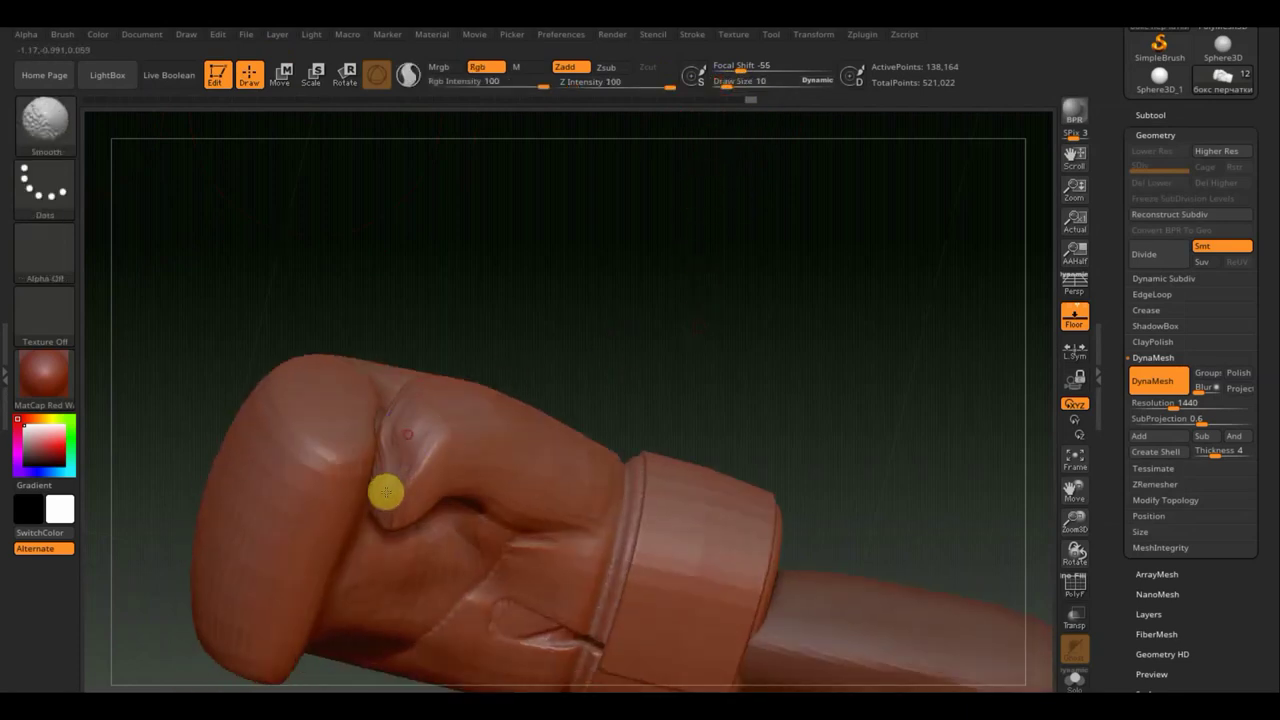
mouse_move(397, 427)
mouse_down()
mouse_move(374, 460)
mouse_move(377, 488)
mouse_up()
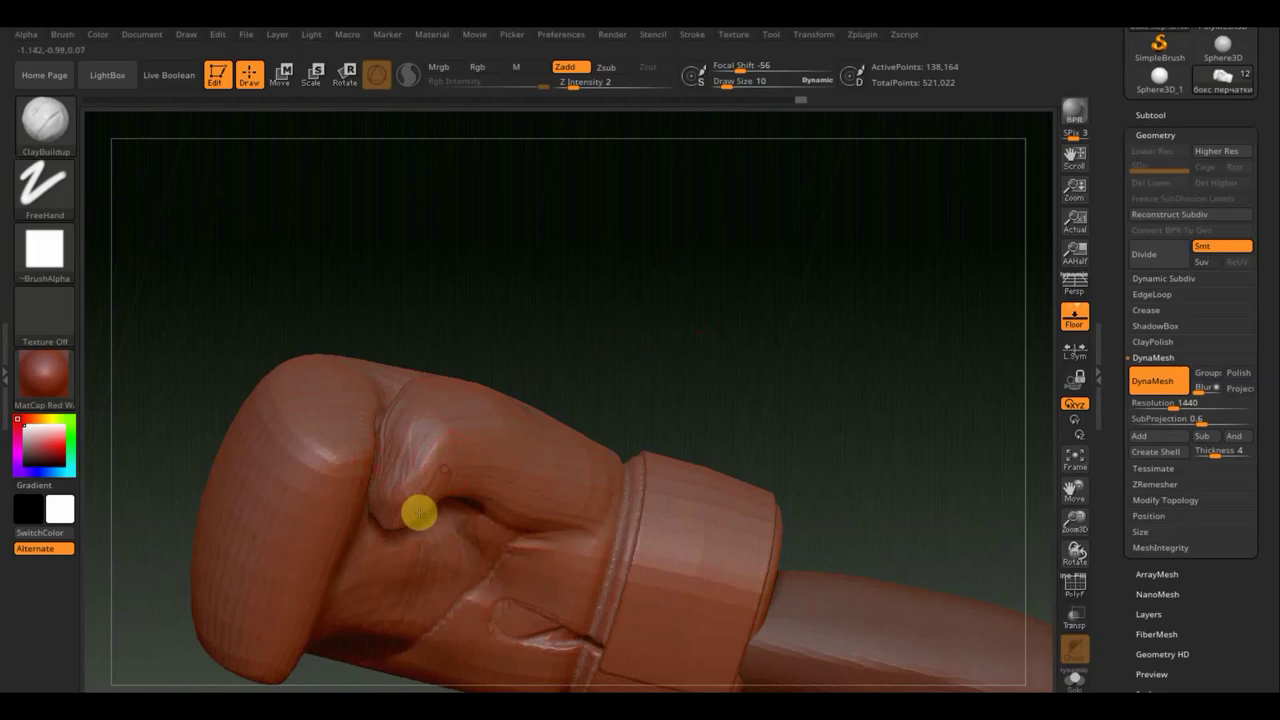
drag(583, 351, 586, 289)
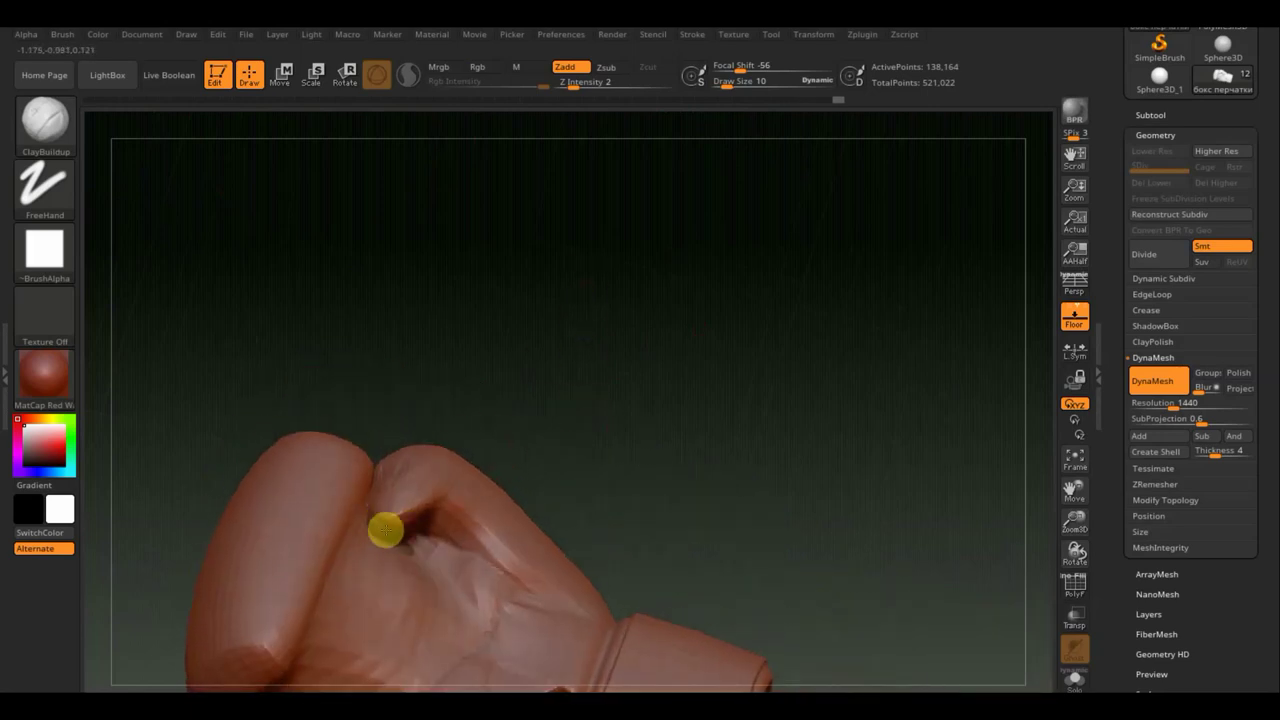
mouse_move(480, 430)
mouse_down()
mouse_move(509, 406)
mouse_move(500, 425)
mouse_up()
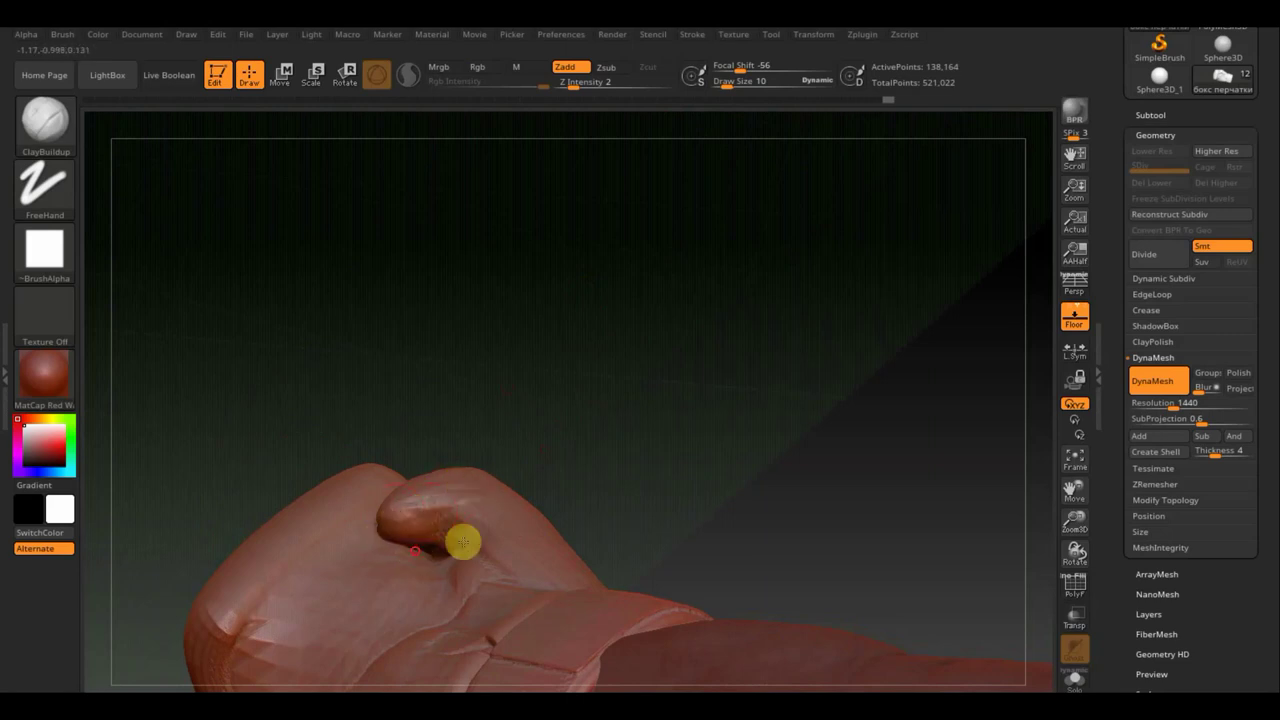
right_drag(463, 542, 398, 527)
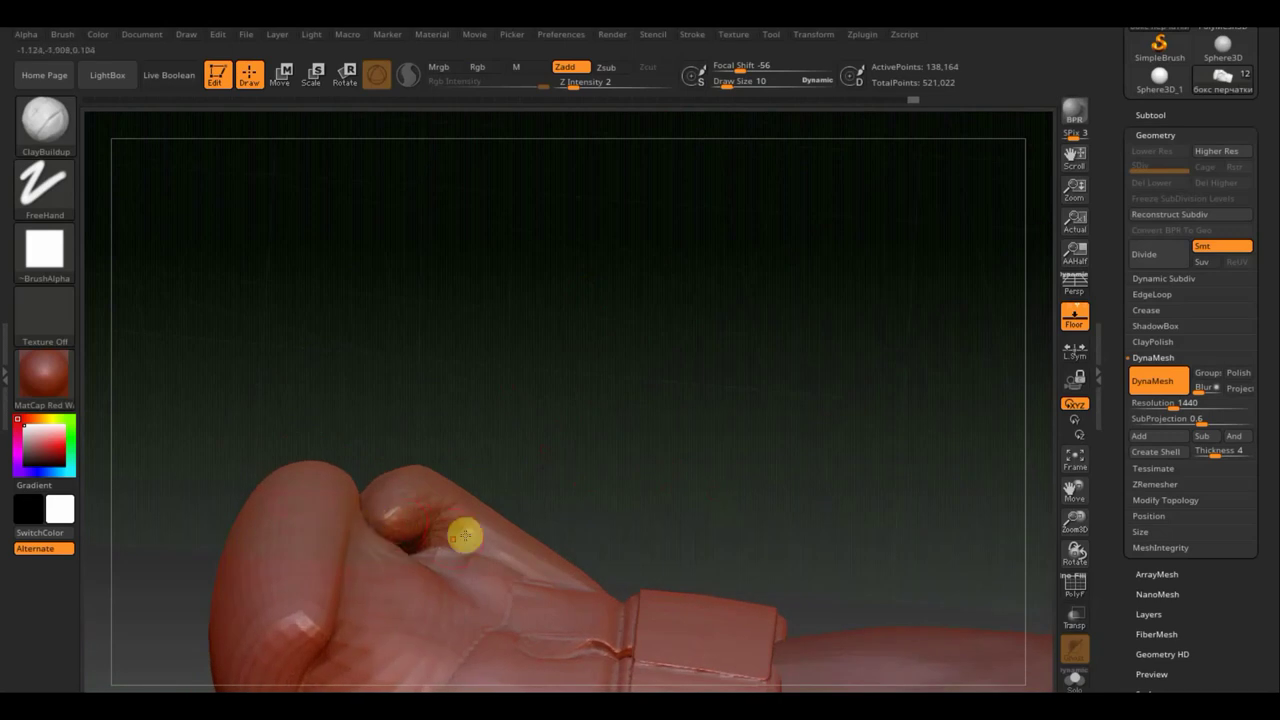
mouse_move(465, 537)
right_down()
mouse_move(622, 390)
mouse_move(626, 437)
right_up()
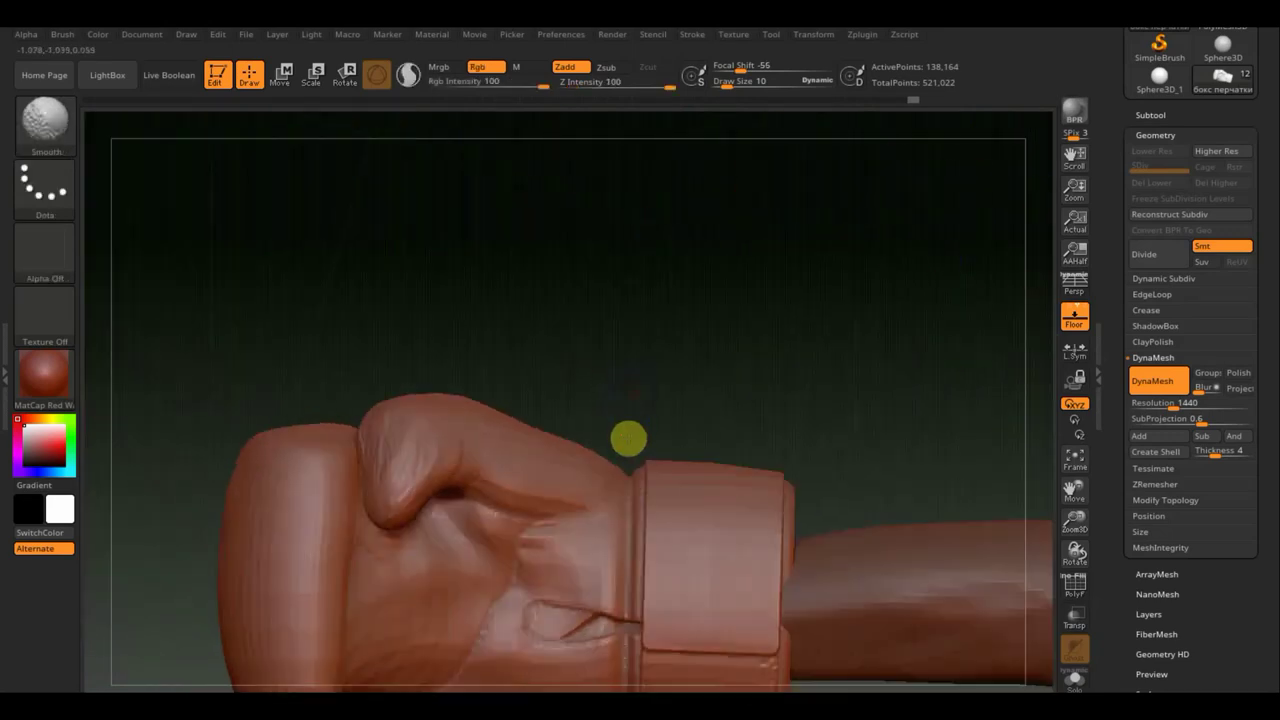
Step: Pull the glove's thumb into a new shape with Move Topological at draw size 40
click(57, 126)
click(437, 137)
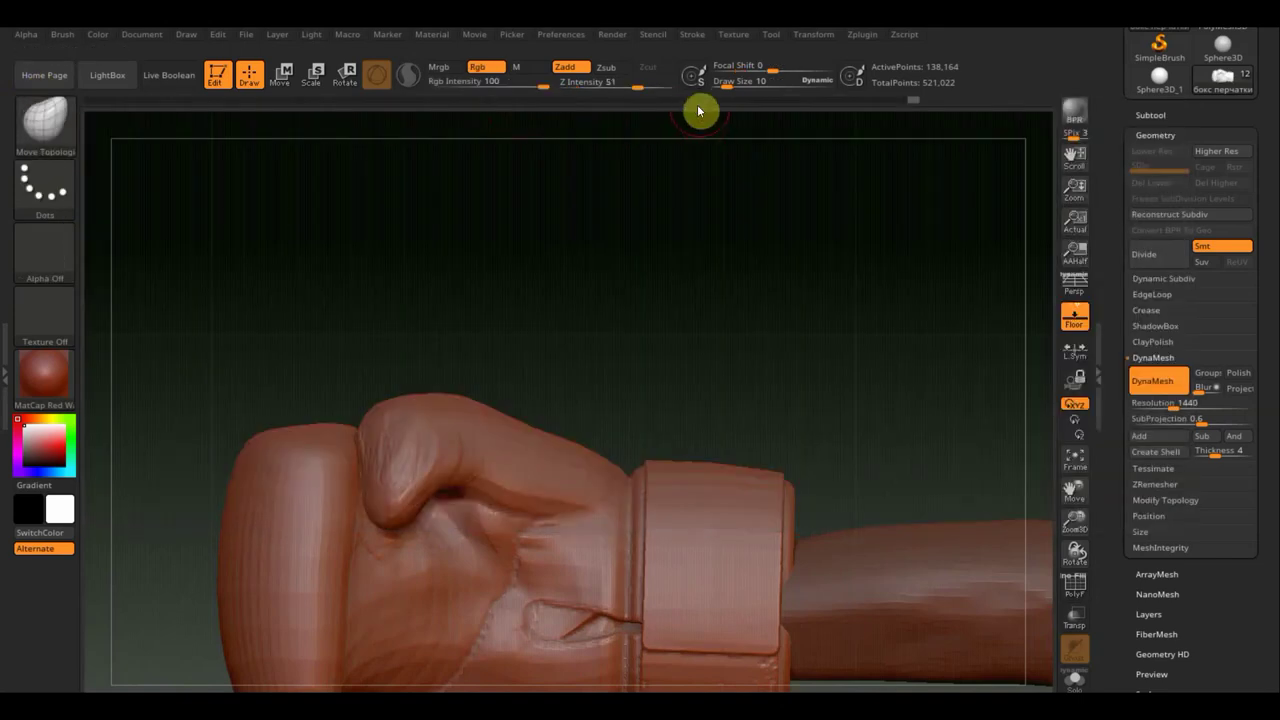
drag(727, 84, 733, 100)
mouse_move(371, 407)
mouse_down()
mouse_move(406, 428)
mouse_move(380, 456)
mouse_up()
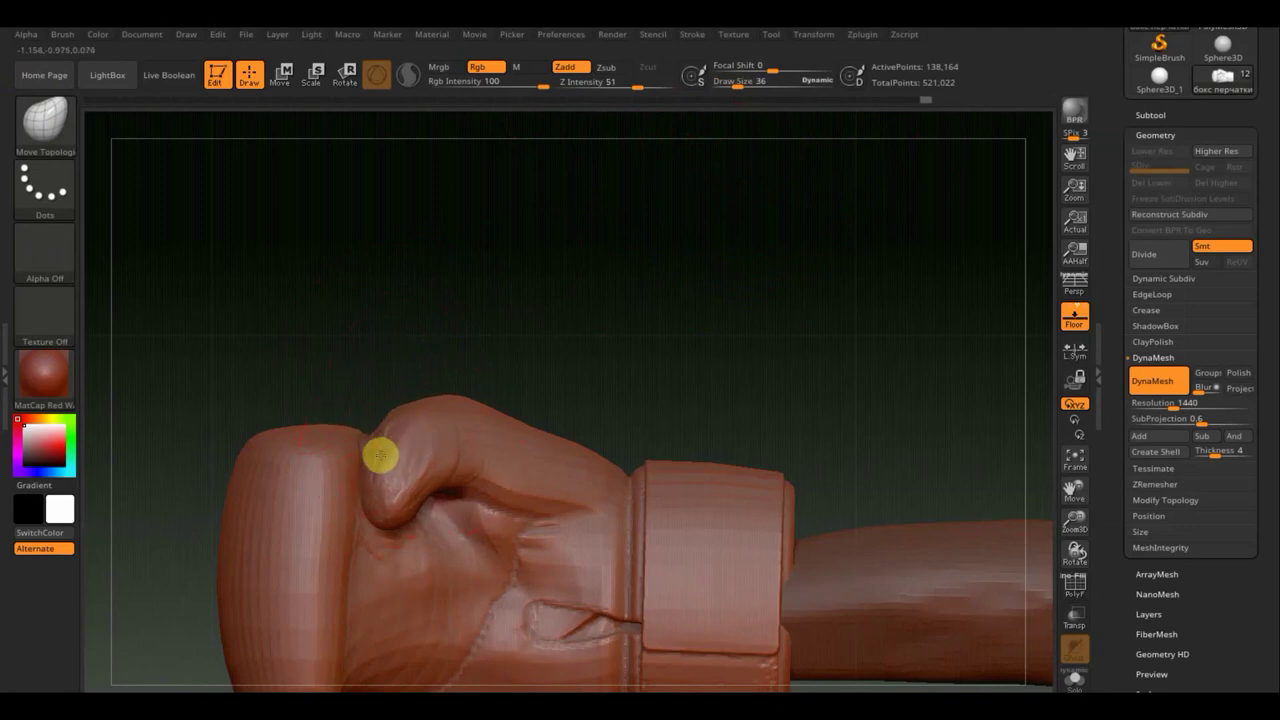
drag(414, 514, 403, 537)
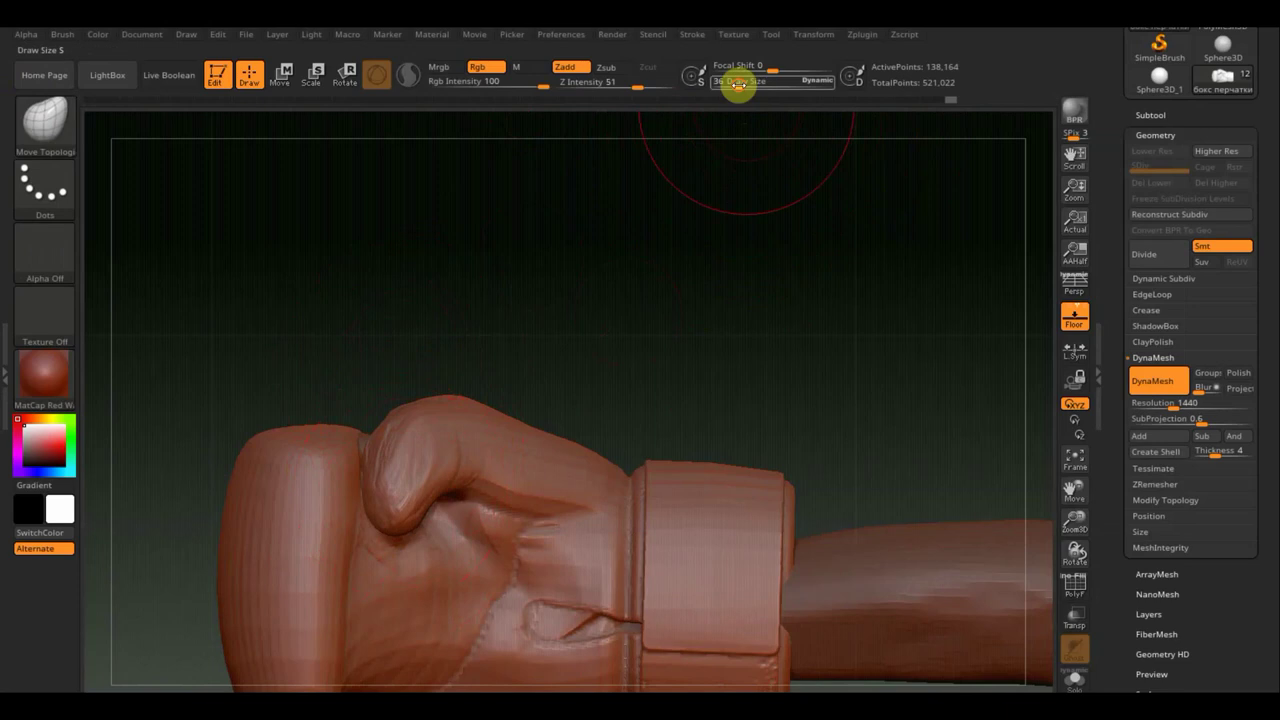
Step: At draw size 15, smooth the palm, thumb and back of the glove
drag(737, 83, 728, 83)
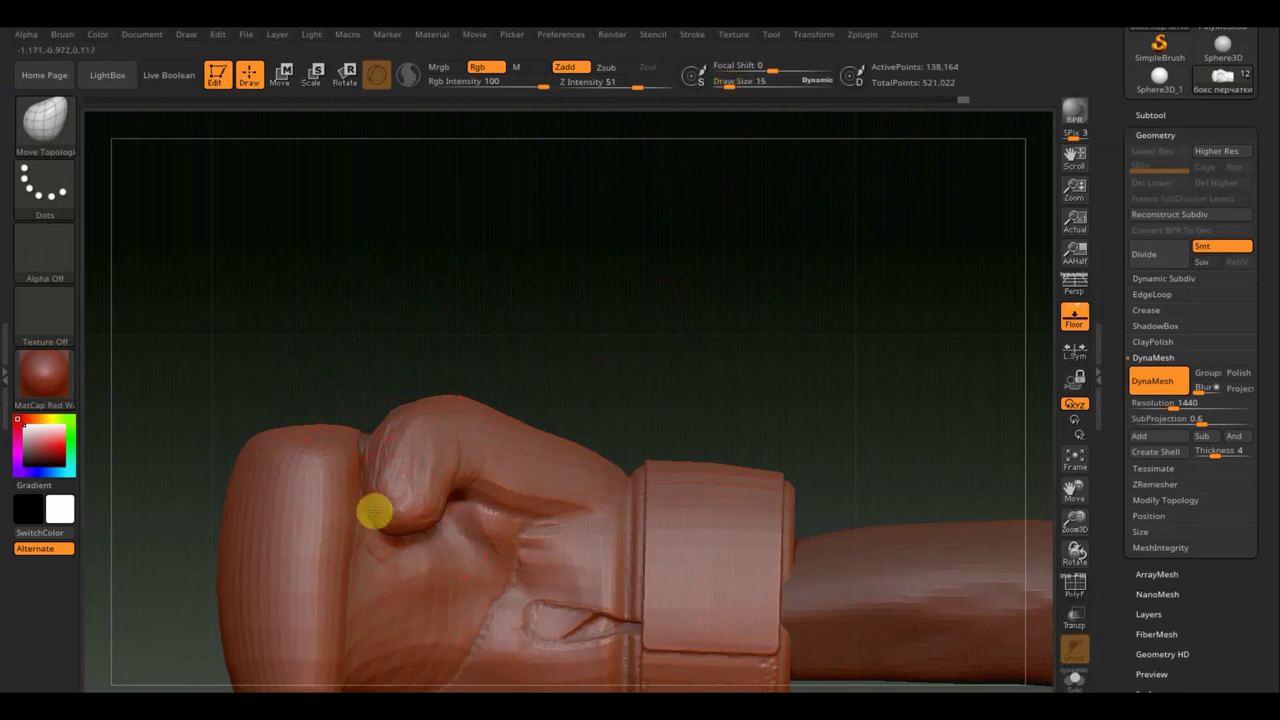
mouse_move(560, 468)
right_down()
mouse_move(537, 423)
mouse_move(571, 428)
mouse_move(543, 457)
right_up()
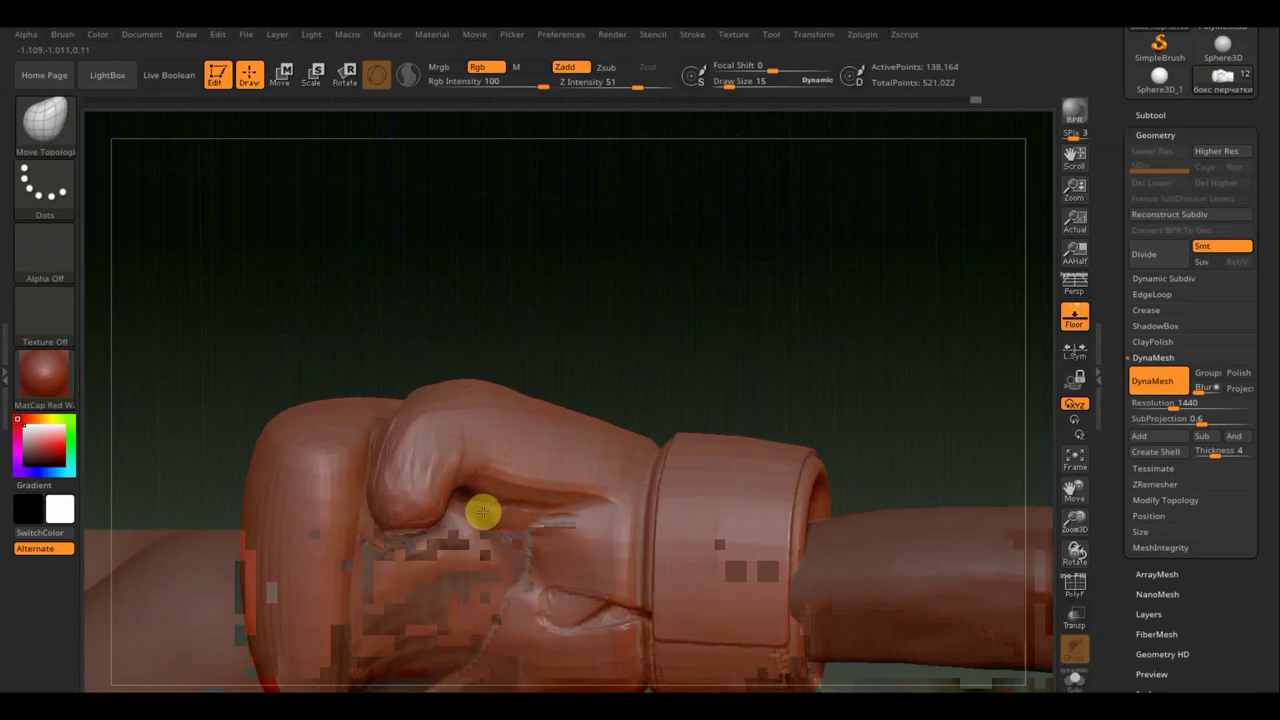
mouse_move(611, 403)
right_down()
mouse_move(651, 311)
mouse_move(629, 369)
mouse_move(646, 403)
mouse_move(617, 534)
right_up()
key(shift)
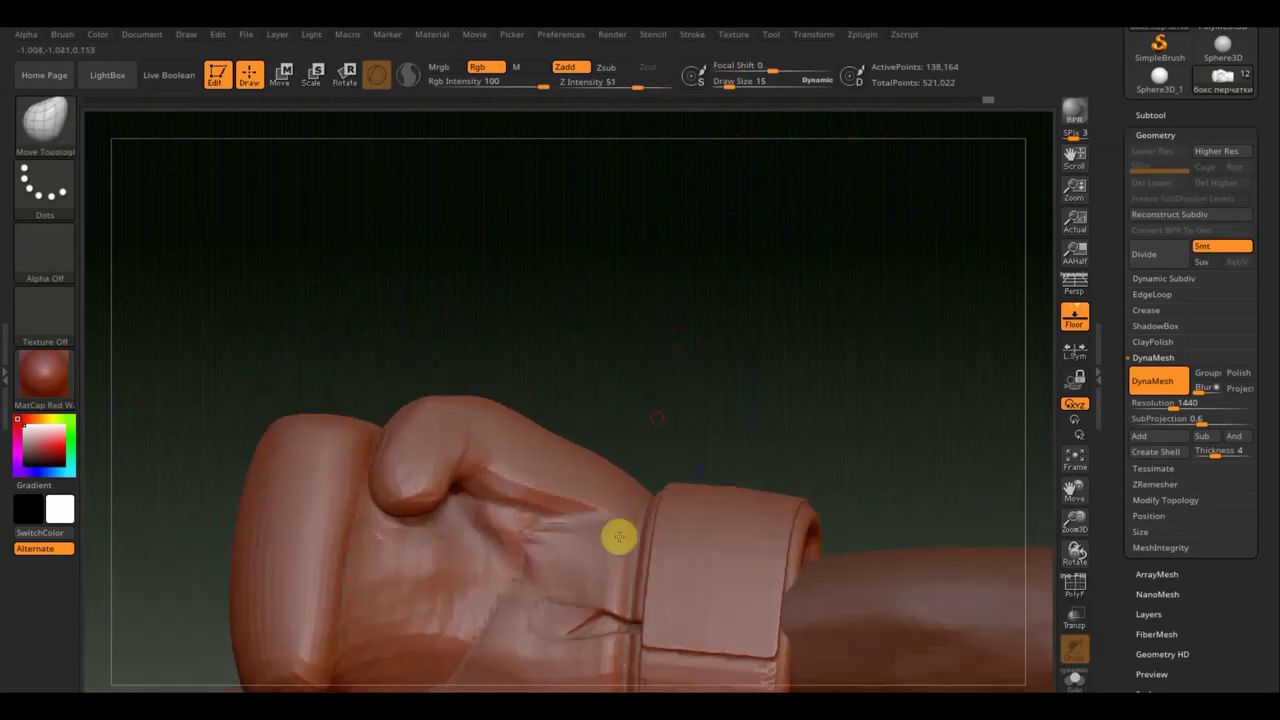
key(shift)
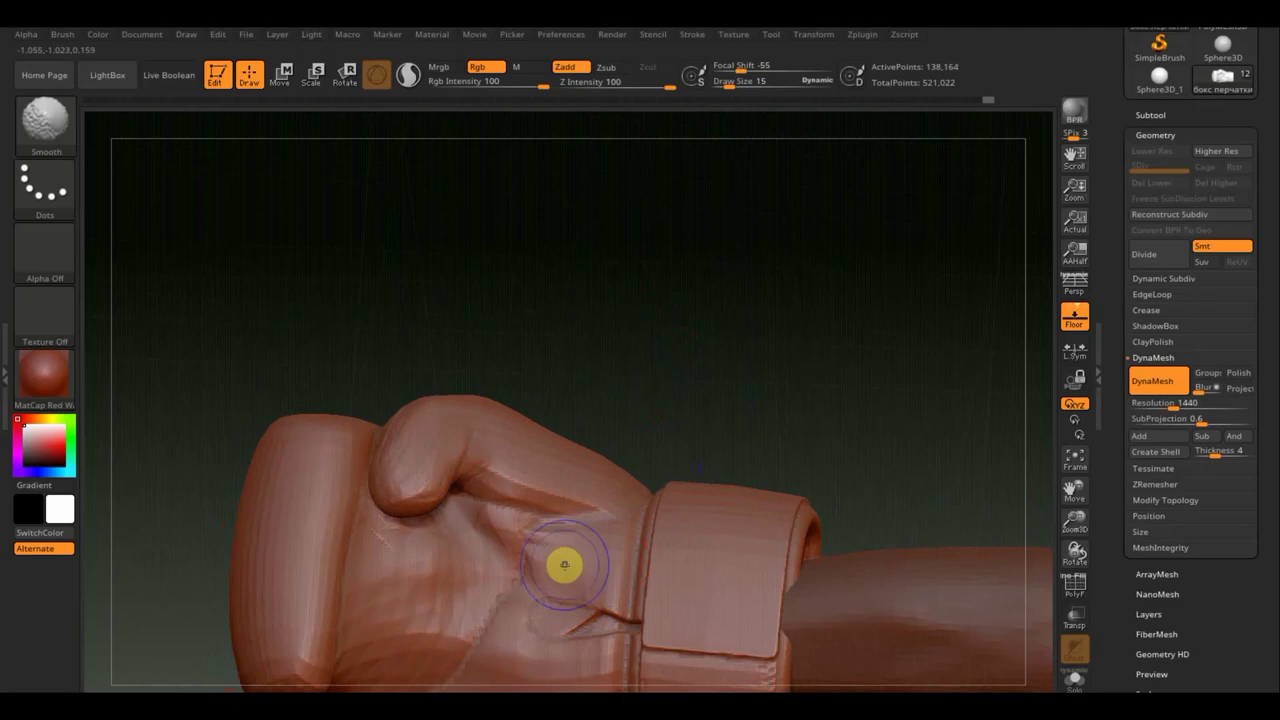
mouse_move(489, 593)
shift+mouse_down()
mouse_move(409, 596)
mouse_move(355, 532)
shift+mouse_up()
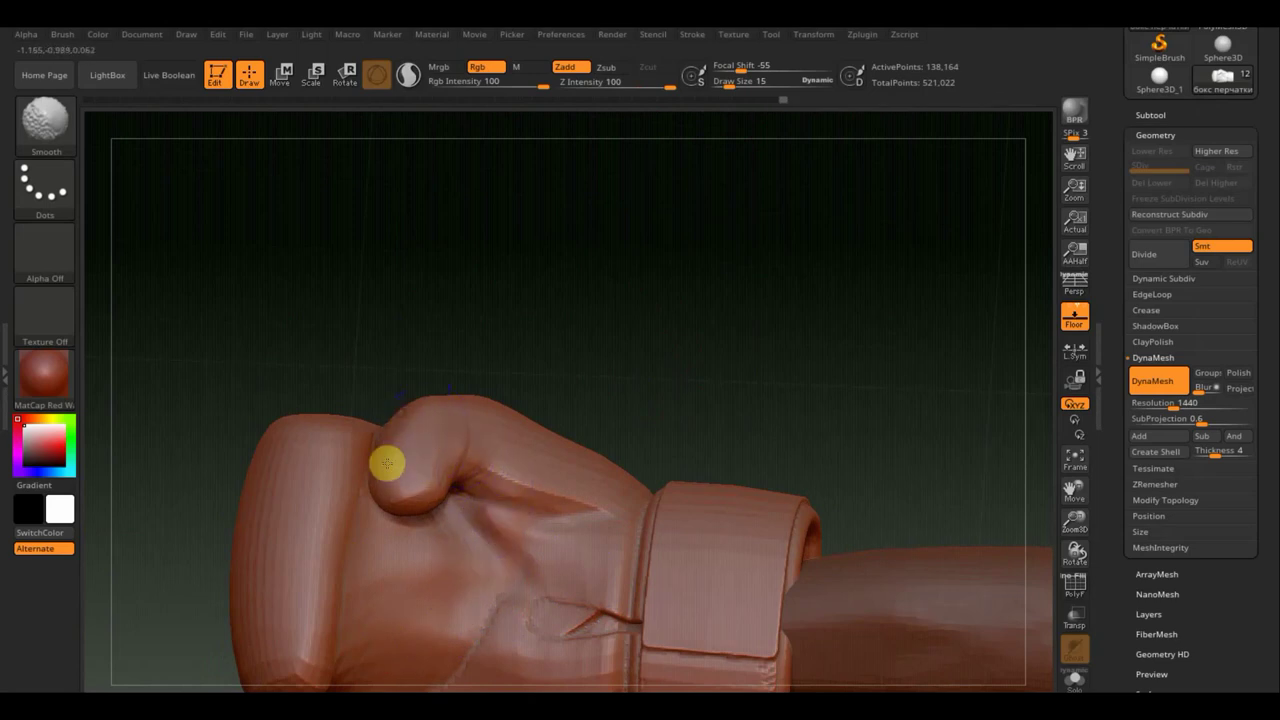
mouse_move(387, 463)
shift+mouse_down()
mouse_move(537, 477)
mouse_move(548, 500)
shift+mouse_up()
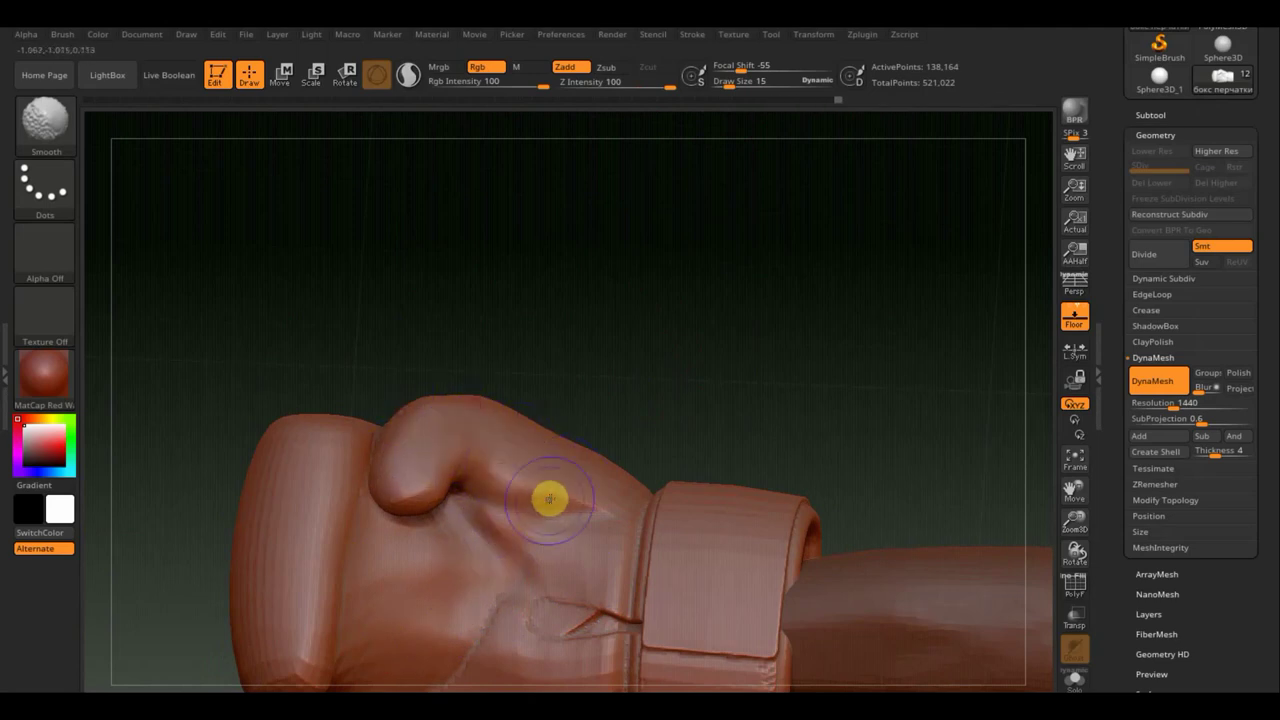
click(60, 132)
Step: Build up ClayBuildup ridges along the thumb crease and smooth them in
click(243, 174)
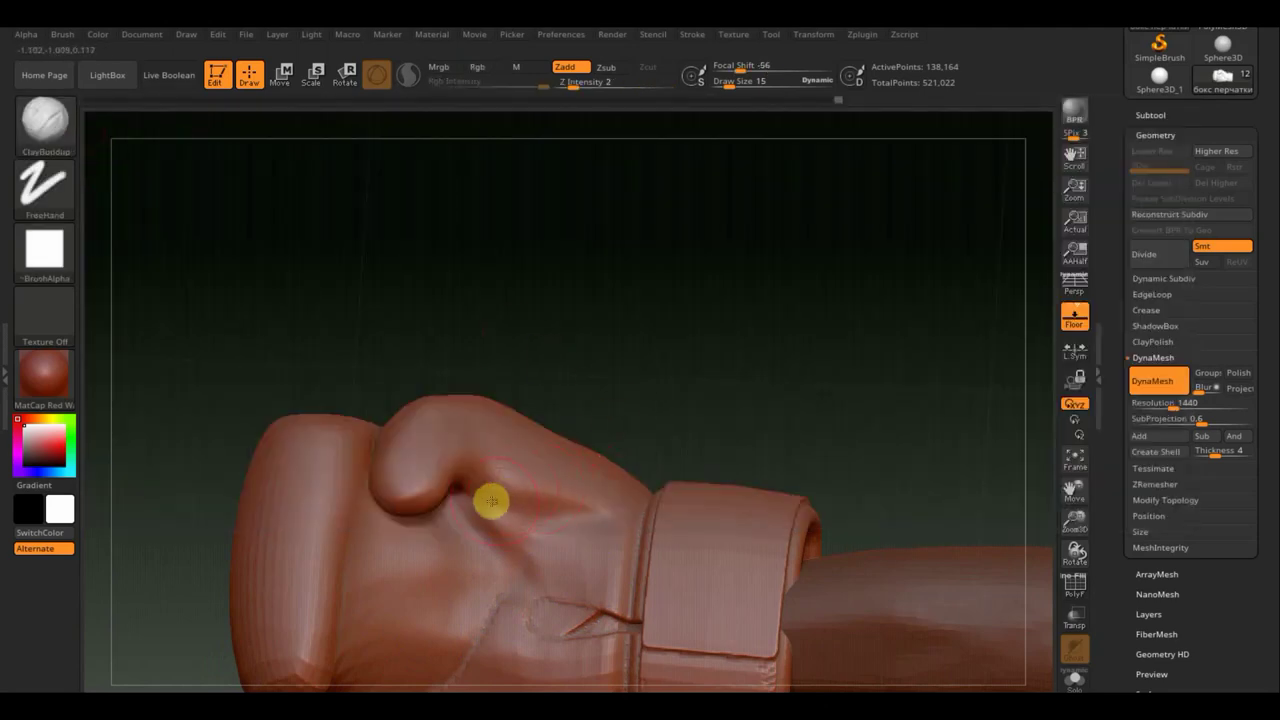
drag(491, 501, 576, 525)
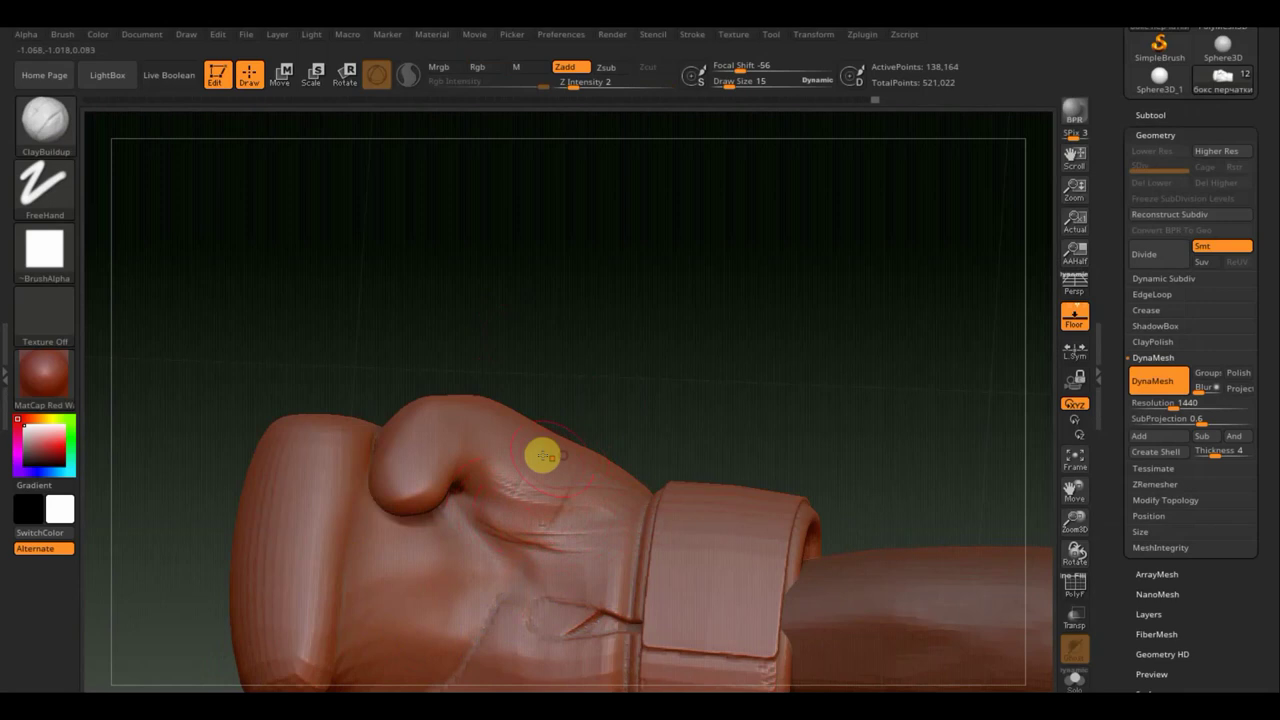
mouse_move(540, 457)
mouse_down()
mouse_move(471, 515)
mouse_move(585, 555)
mouse_up()
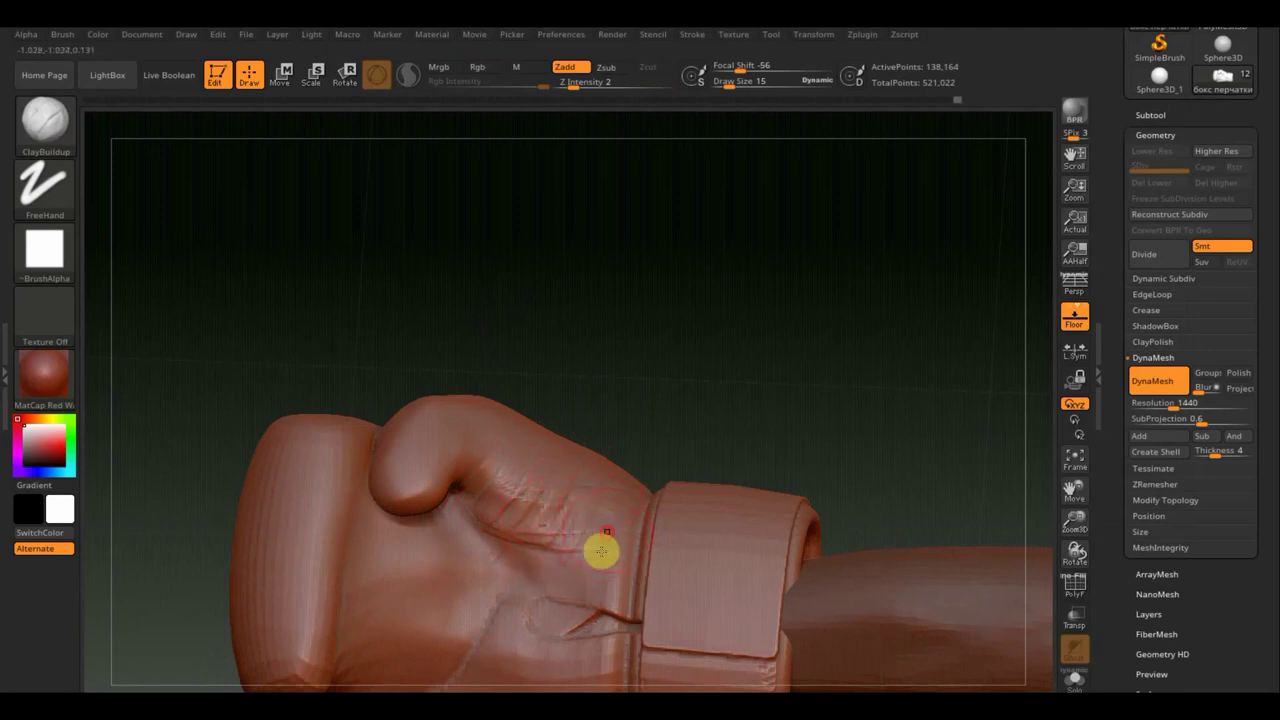
shift+drag(608, 543, 535, 475)
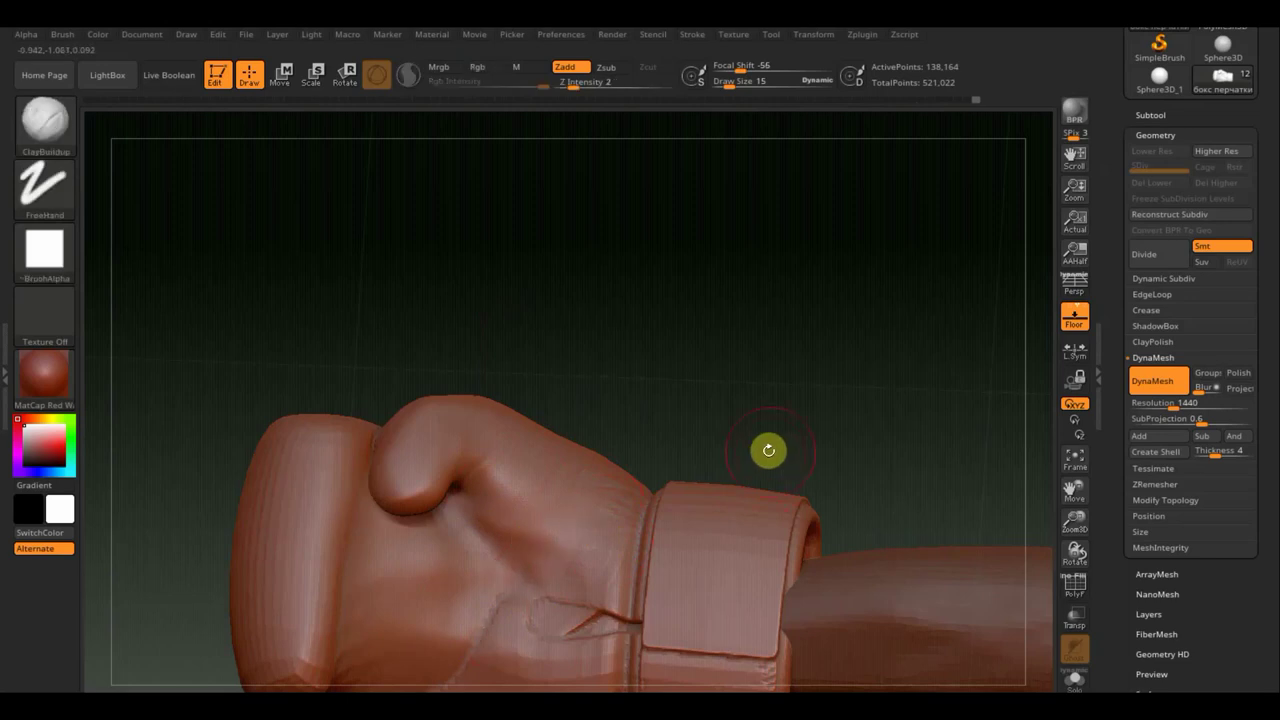
Step: Sculpt and soften a patch on top of the thumb, reorienting the glove around it
alt+drag(768, 450, 754, 286)
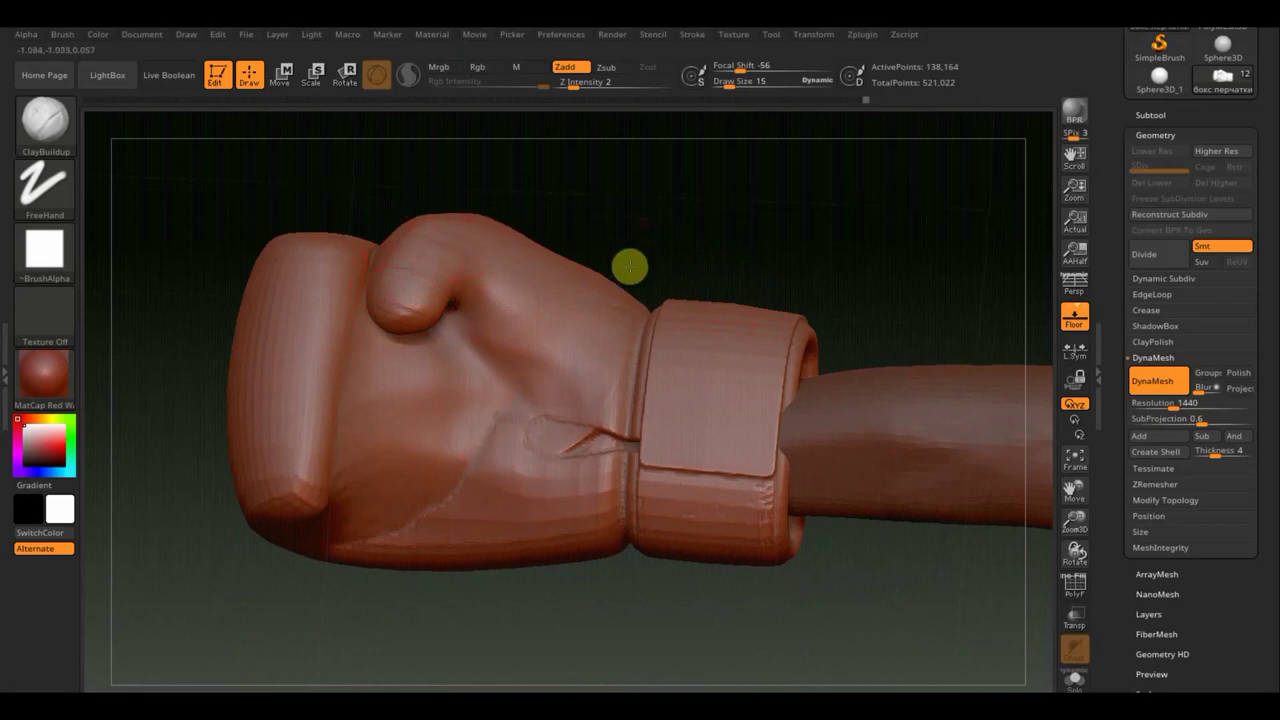
drag(629, 266, 613, 298)
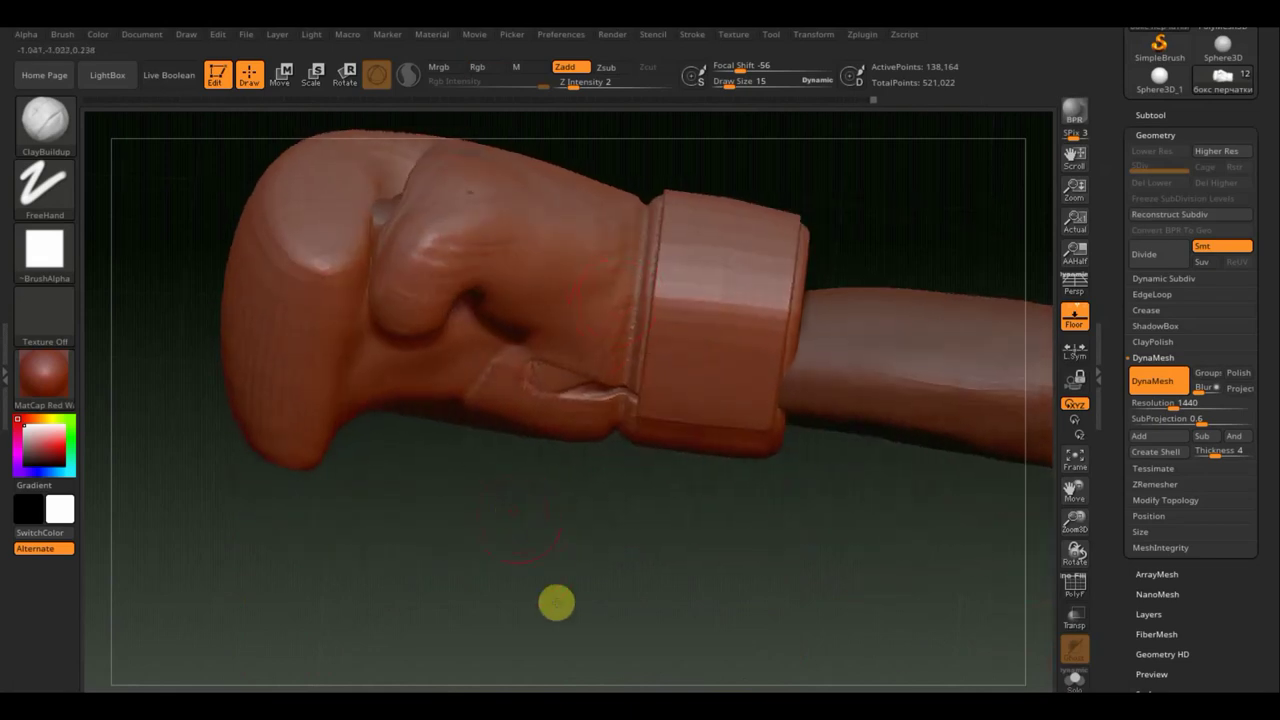
mouse_move(557, 600)
mouse_down()
mouse_move(584, 660)
mouse_move(469, 349)
mouse_up()
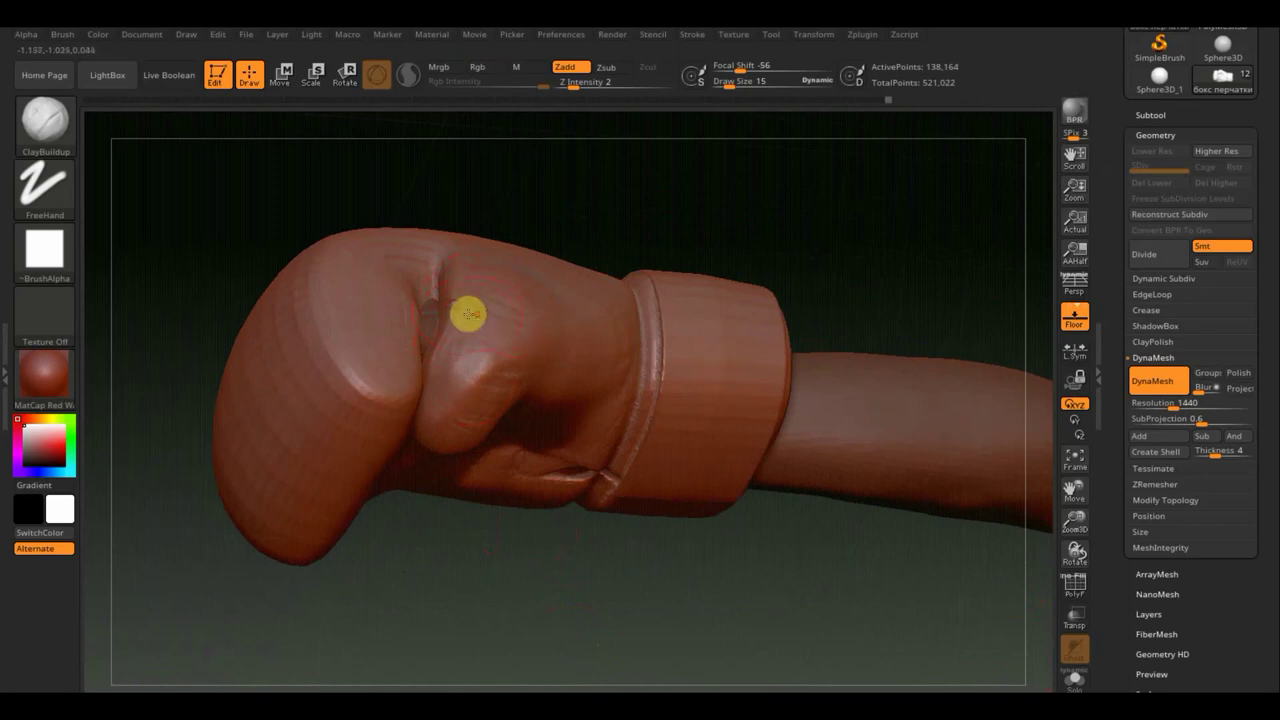
drag(466, 346, 501, 388)
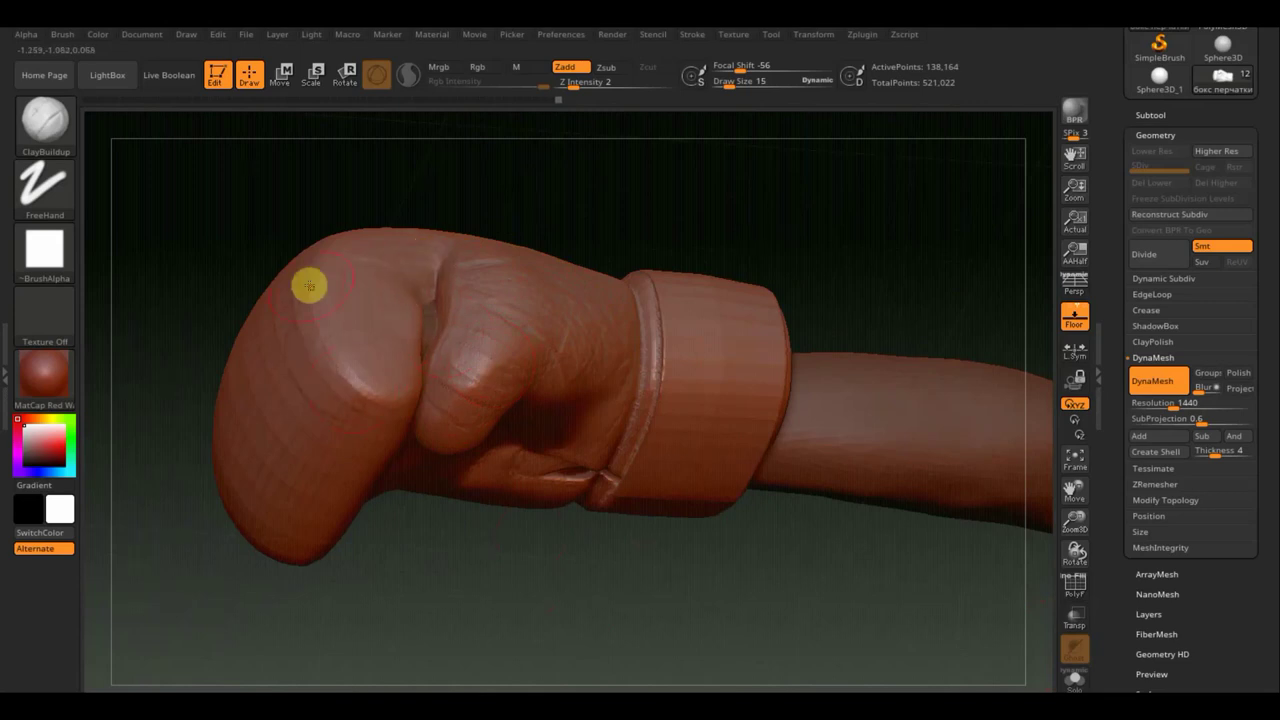
key(shift)
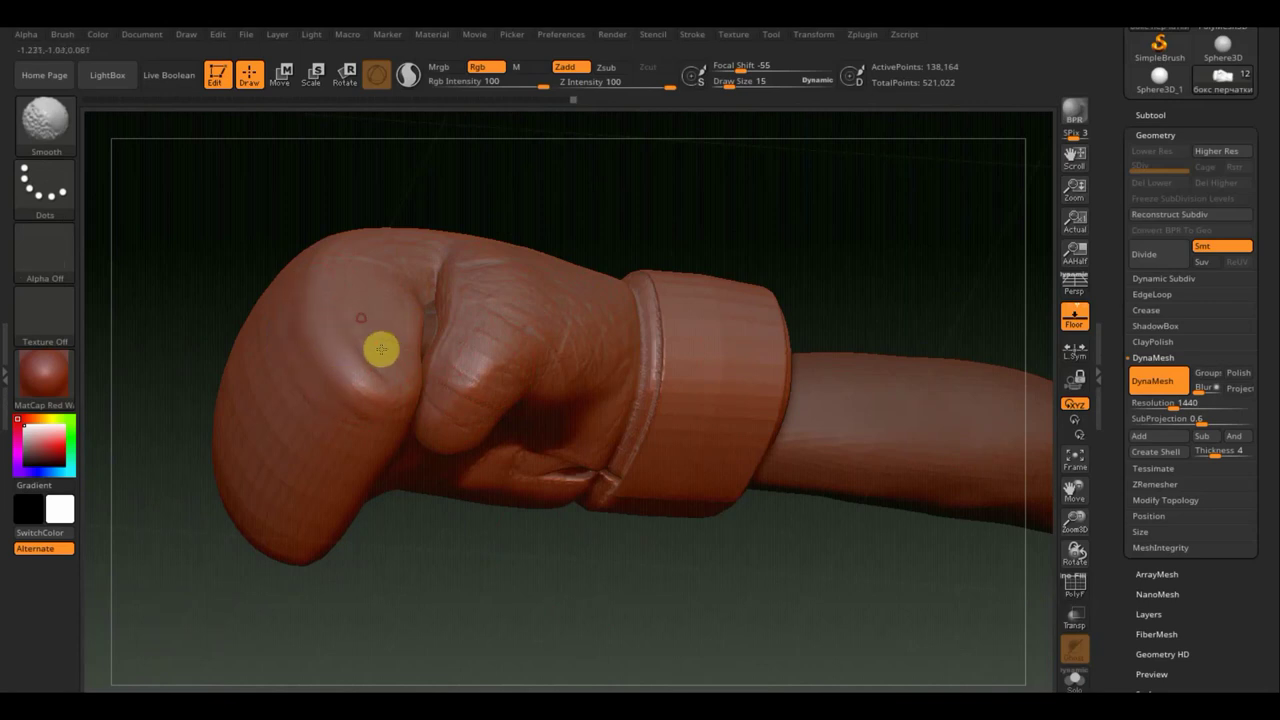
mouse_move(477, 523)
mouse_down()
mouse_move(529, 540)
mouse_move(533, 342)
mouse_move(465, 323)
mouse_up()
key(shift)
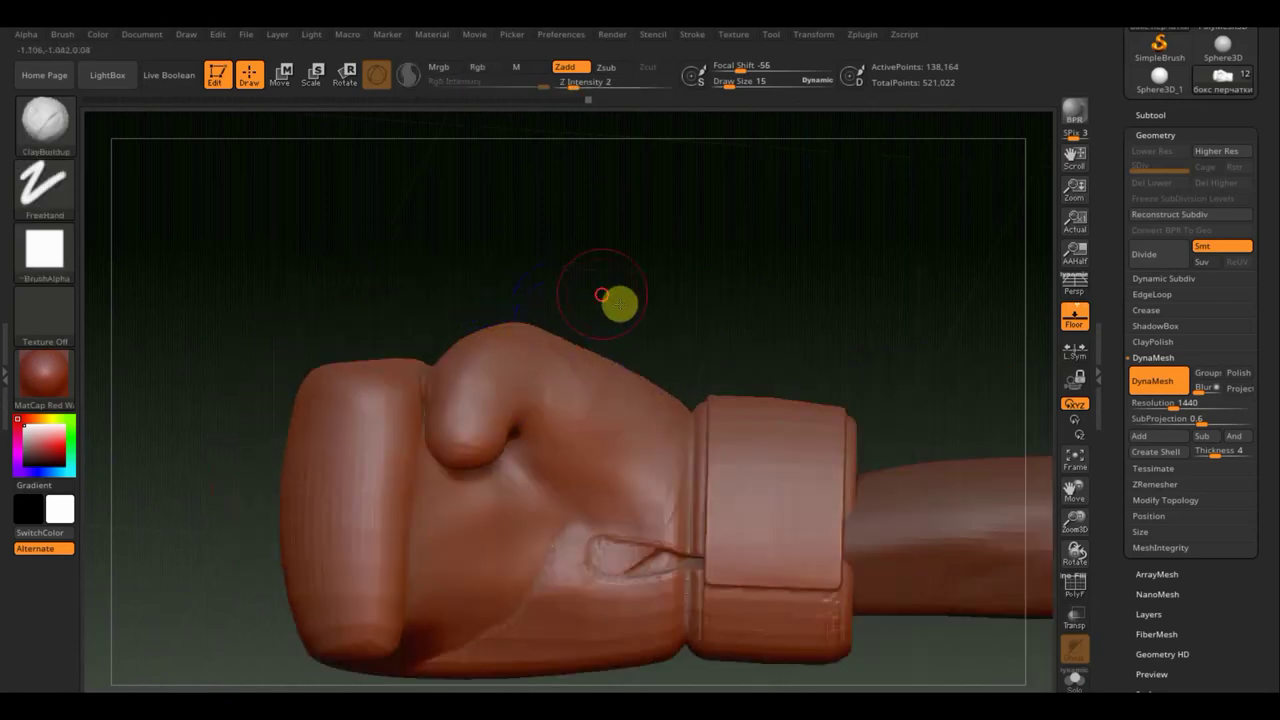
mouse_move(614, 300)
mouse_down()
mouse_move(651, 363)
mouse_move(480, 377)
mouse_move(471, 320)
mouse_move(534, 334)
mouse_move(503, 294)
mouse_move(461, 306)
mouse_move(348, 385)
mouse_move(351, 363)
mouse_move(474, 366)
mouse_up()
Step: Increase the Draw Size to 42 and zoom in to inspect the glove's fist from the side
key(shift)
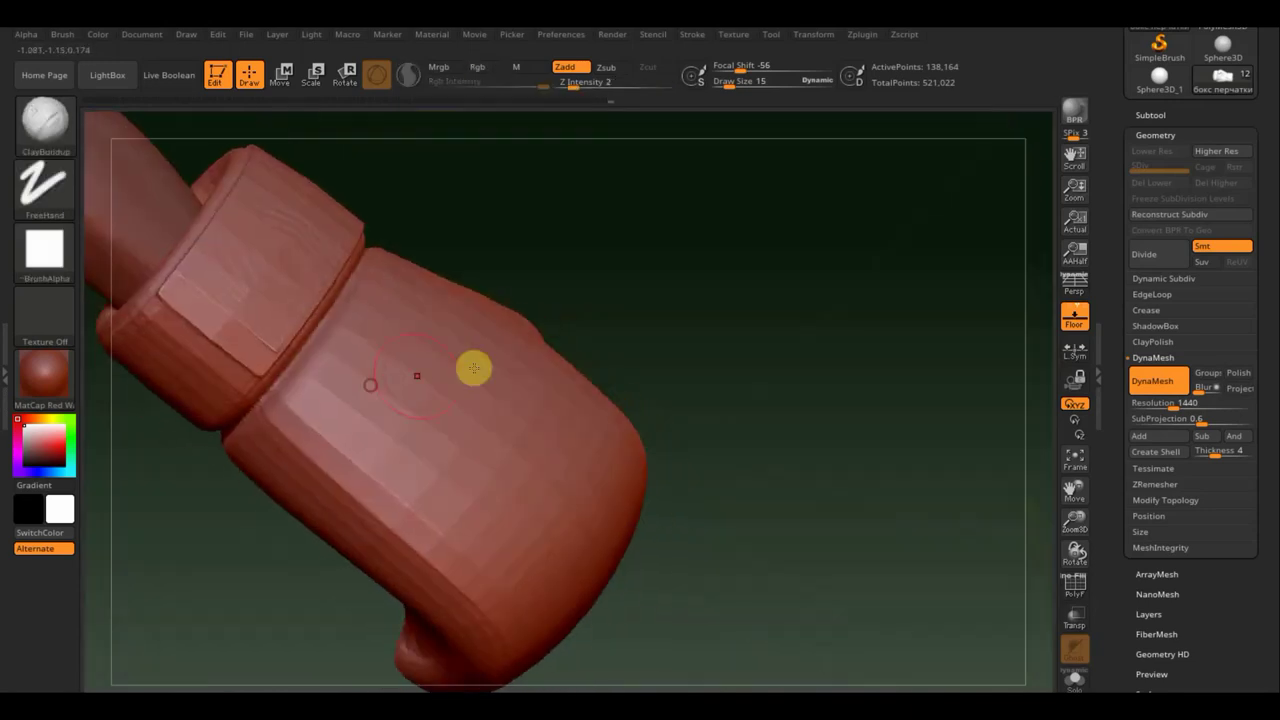
key(shift)
click(731, 80)
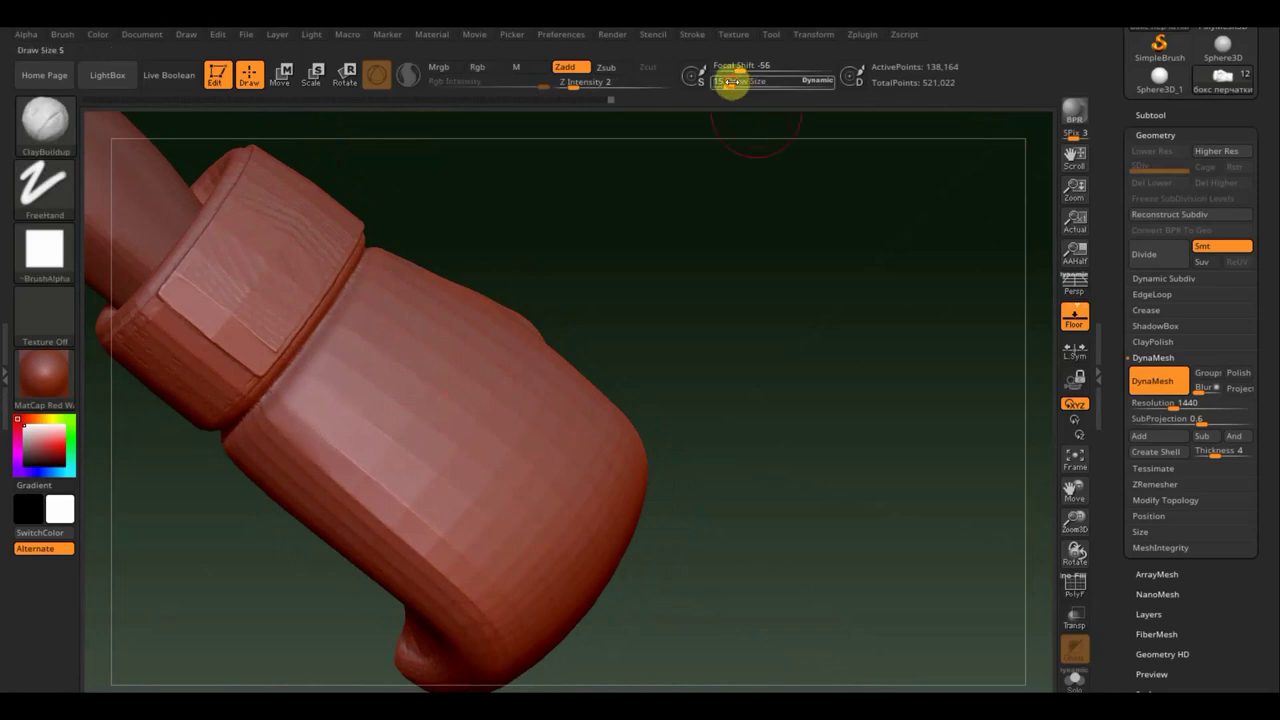
text(55)
key(shift)
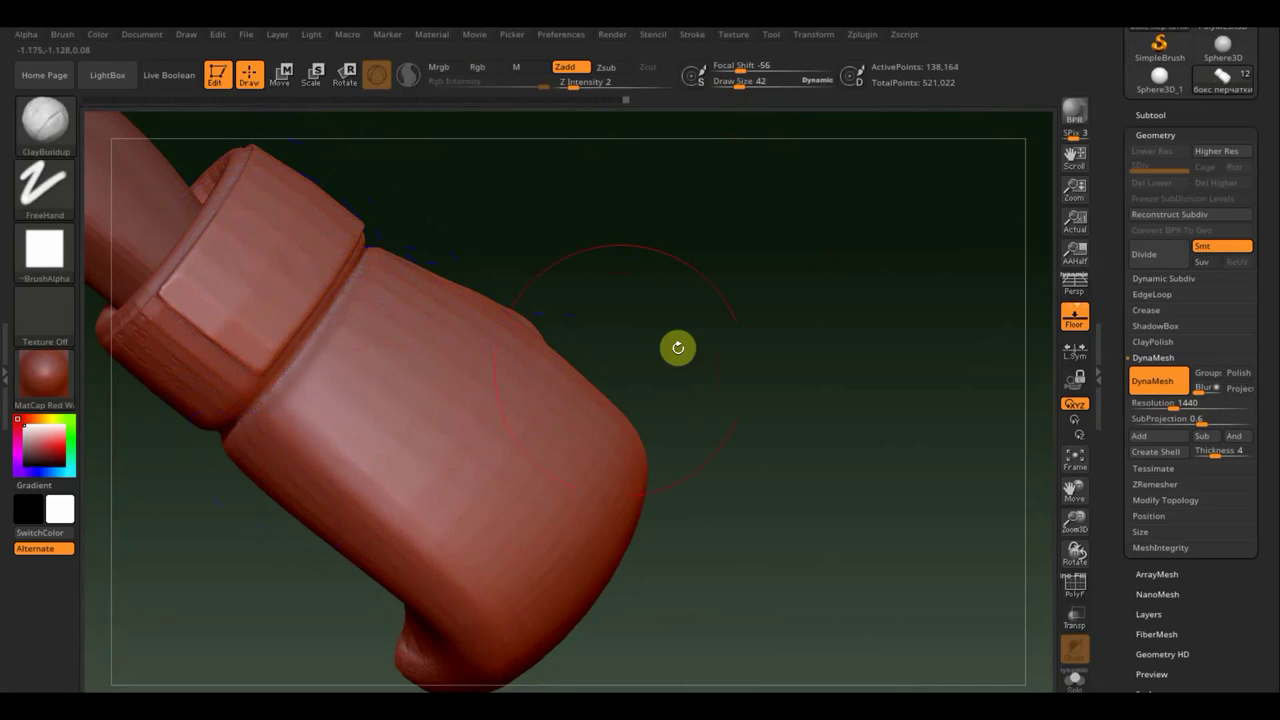
mouse_move(677, 346)
mouse_down()
mouse_move(586, 394)
mouse_move(612, 301)
mouse_up()
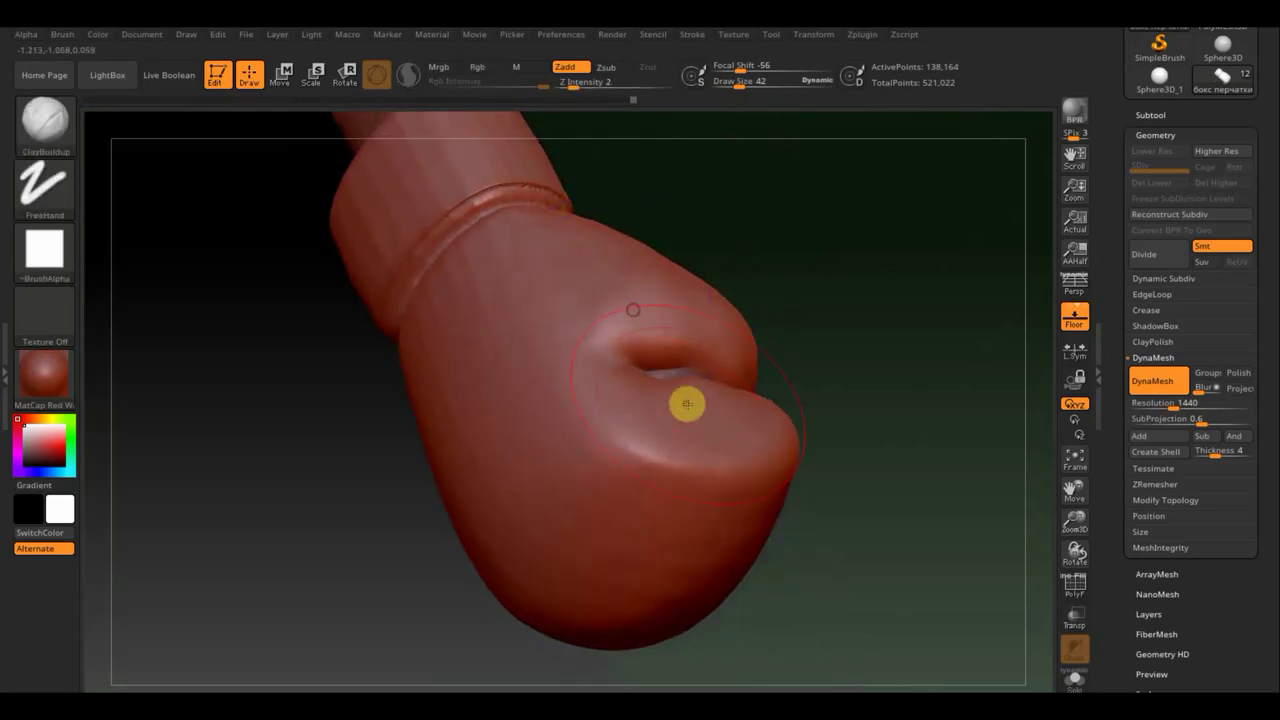
drag(789, 486, 869, 302)
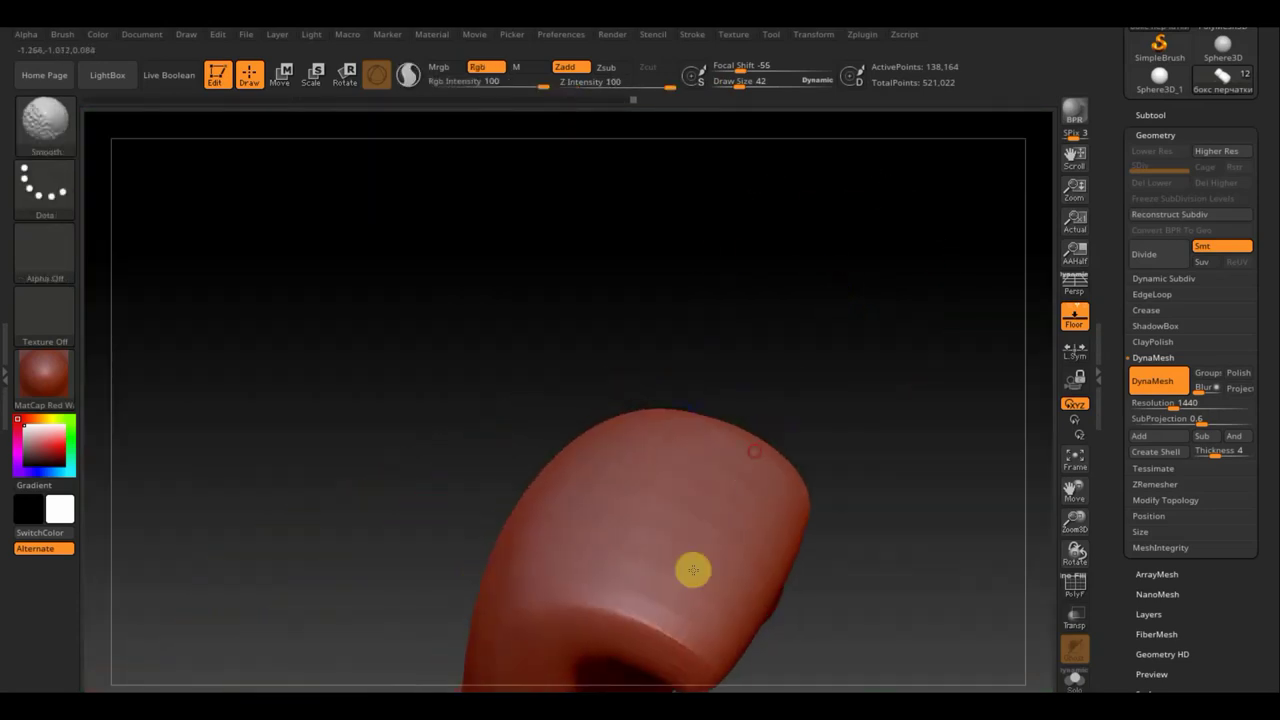
mouse_move(709, 343)
mouse_down()
mouse_move(629, 283)
mouse_move(686, 500)
mouse_move(655, 504)
mouse_move(654, 528)
mouse_up()
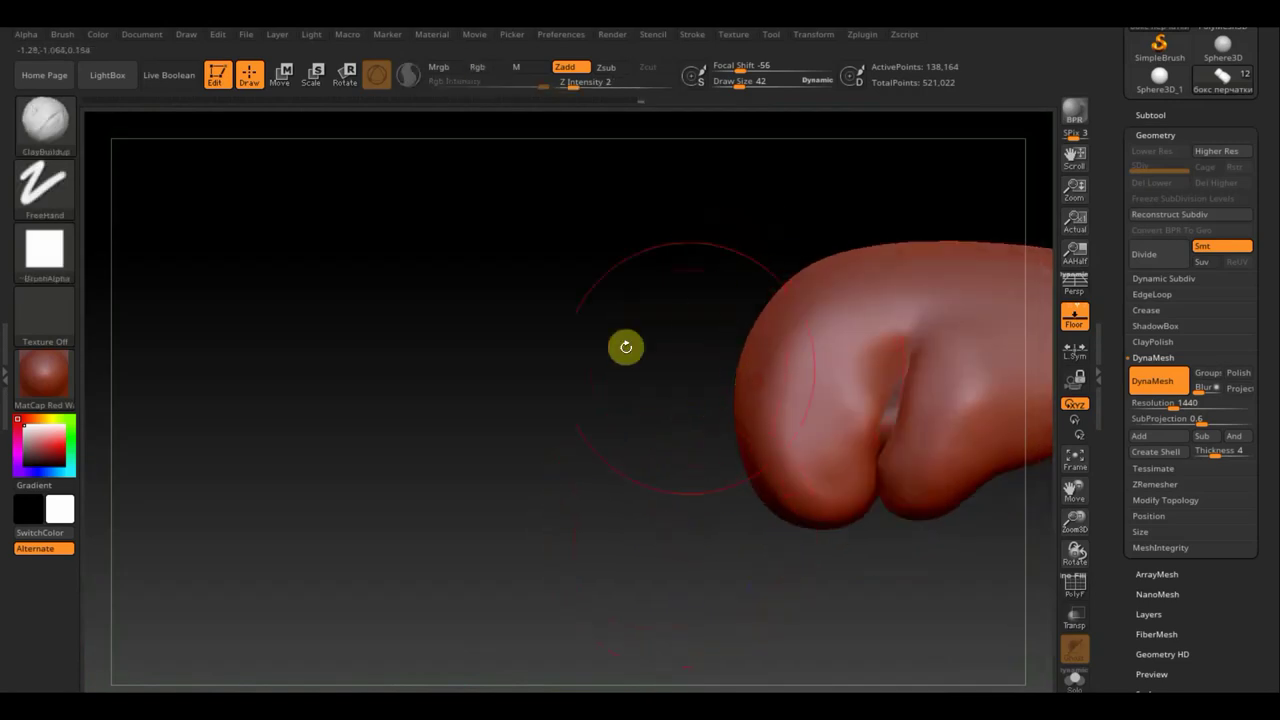
Step: Pull the thumb-to-fist fold into shape with Move Topological, then check the whole glove and cuff
click(58, 140)
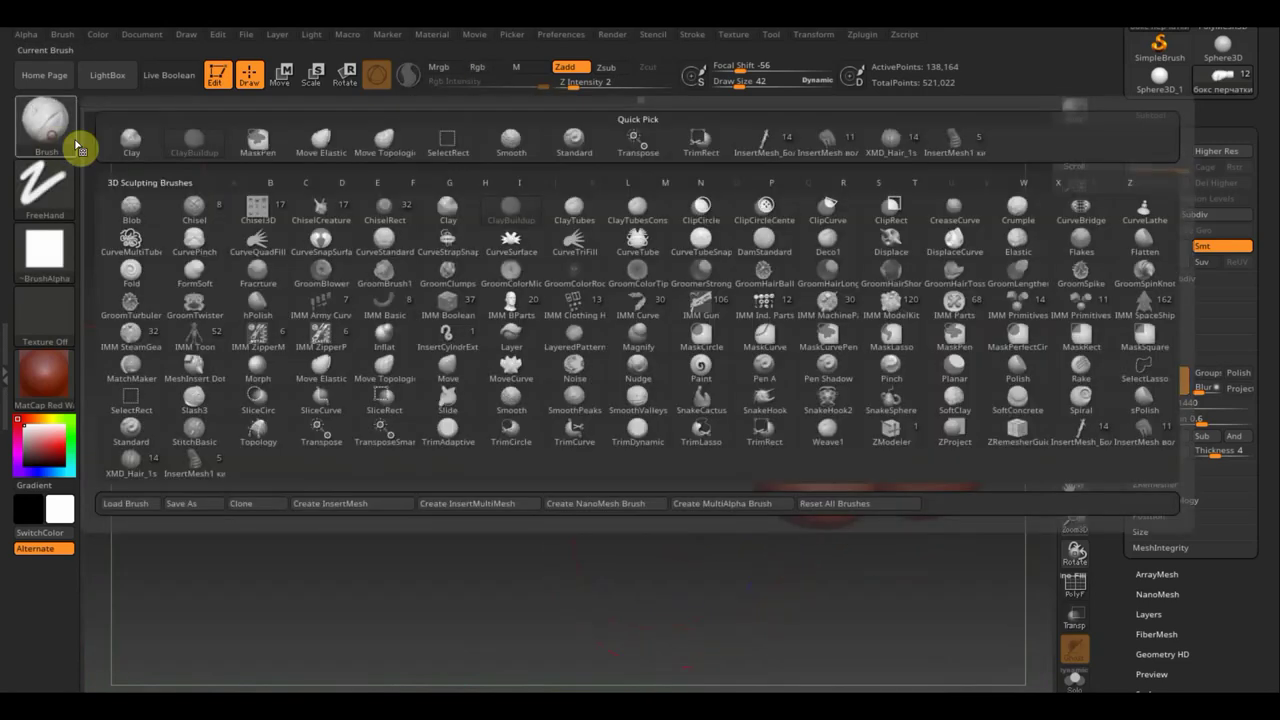
click(387, 137)
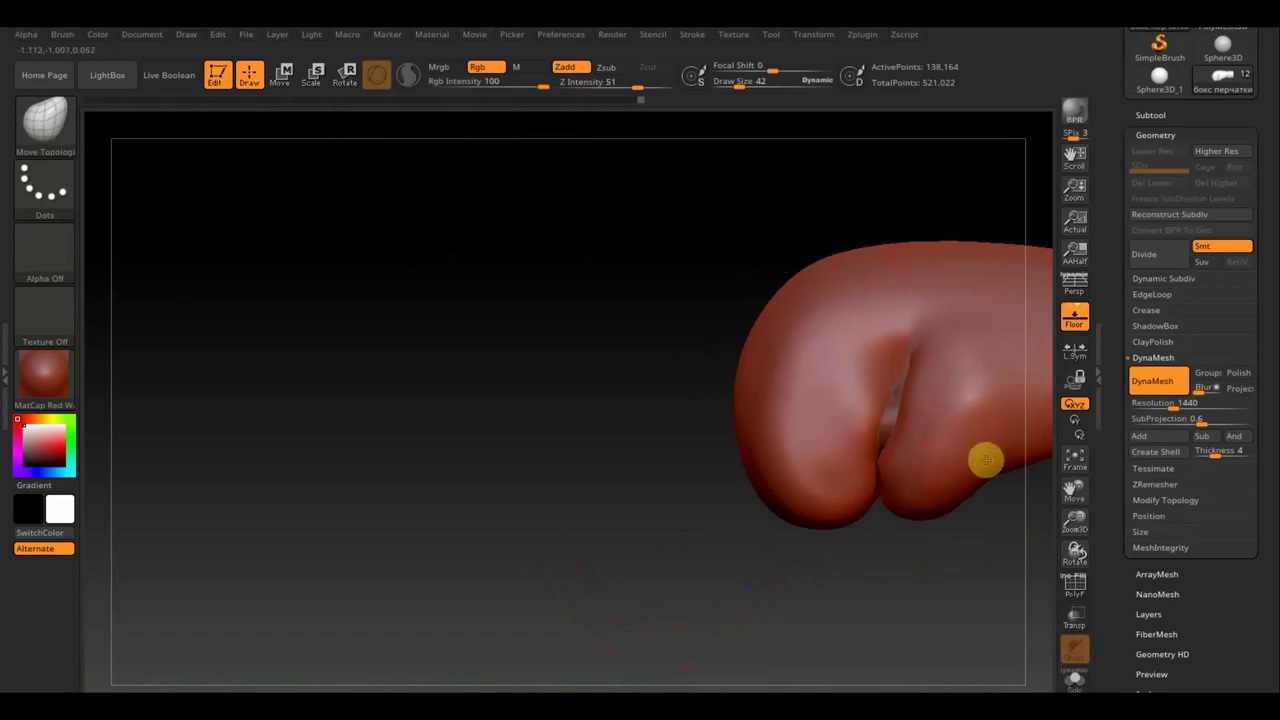
drag(931, 347, 938, 354)
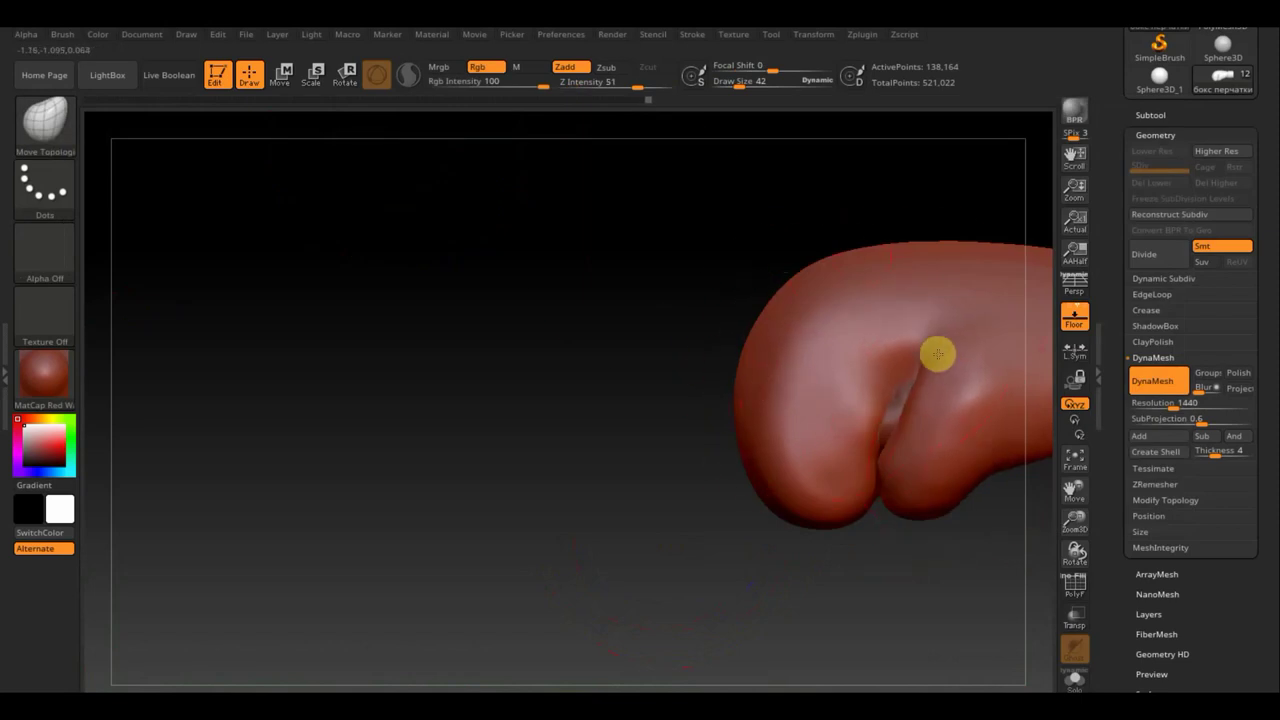
alt+drag(800, 626, 426, 585)
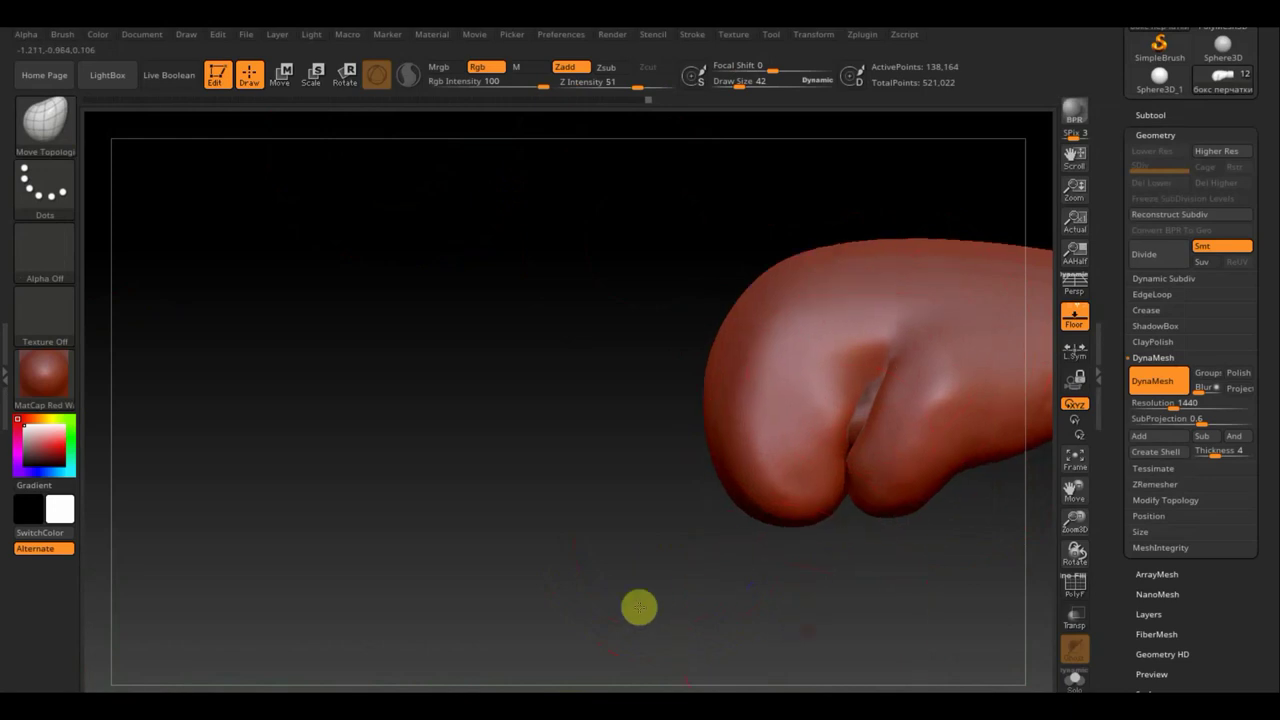
drag(695, 543, 671, 591)
drag(772, 549, 785, 480)
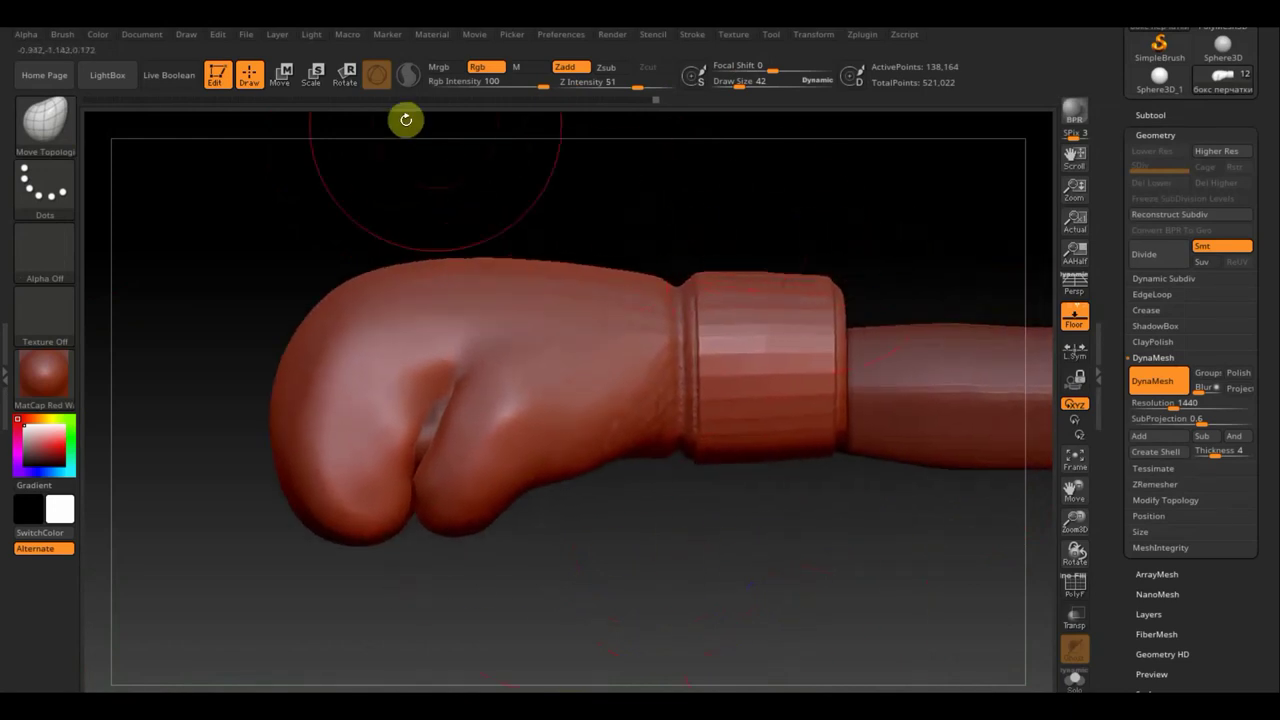
click(282, 77)
alt+drag(674, 605, 591, 514)
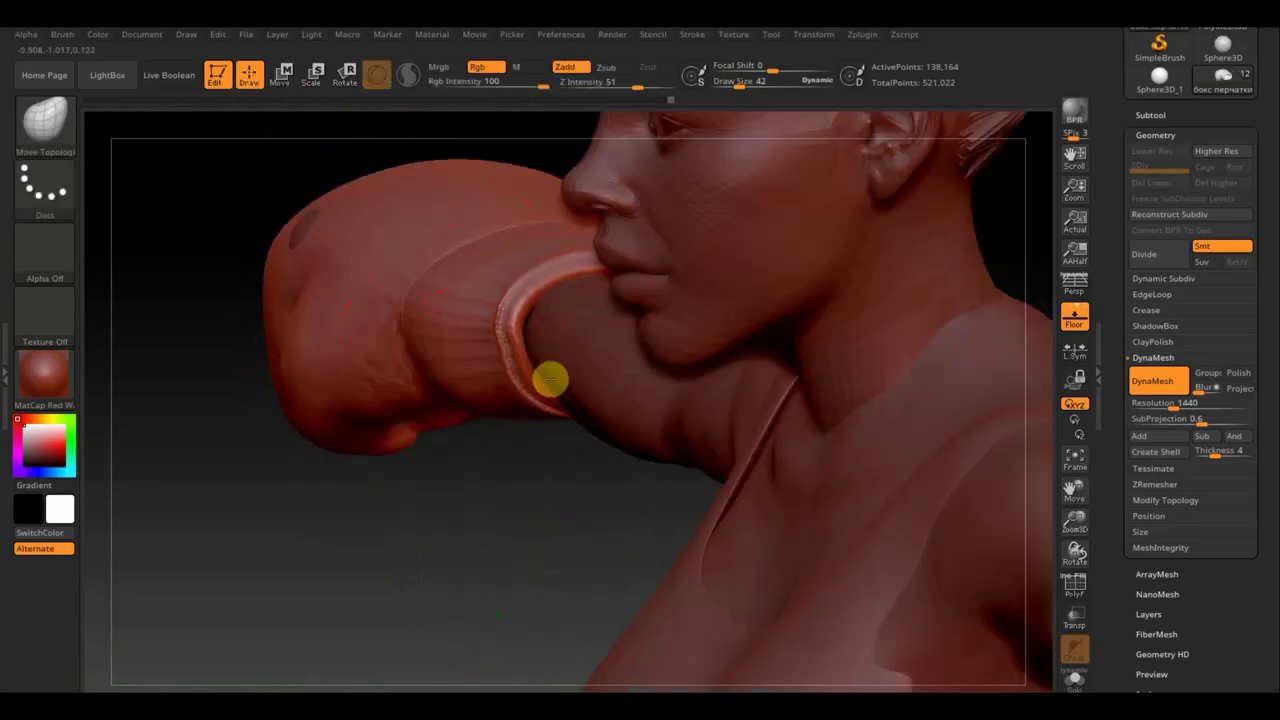
mouse_move(520, 457)
mouse_down()
mouse_move(470, 463)
mouse_move(480, 477)
mouse_move(668, 360)
mouse_move(631, 346)
mouse_move(650, 302)
mouse_move(617, 297)
mouse_move(651, 386)
mouse_move(634, 376)
mouse_up()
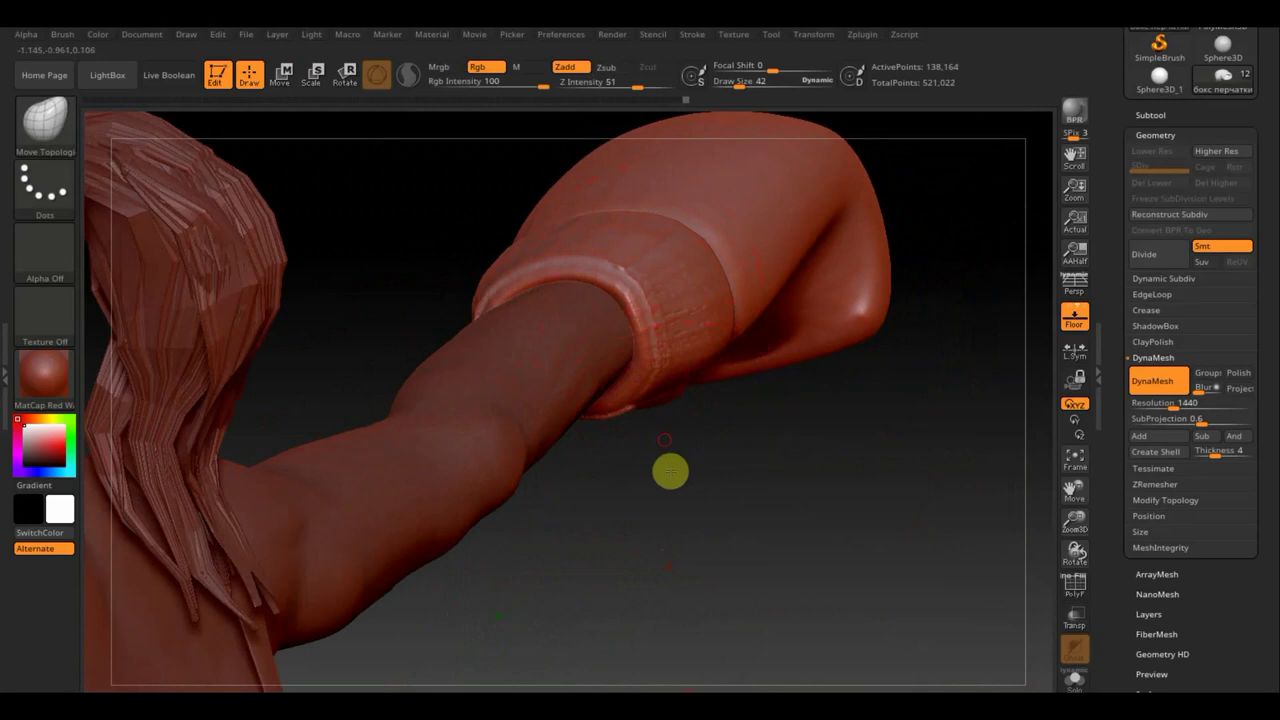
Step: Smooth and pull in the cuff's edge and surface, rotating around the arm to check
mouse_move(670, 471)
mouse_down()
mouse_move(694, 506)
mouse_move(720, 474)
mouse_move(678, 441)
mouse_up()
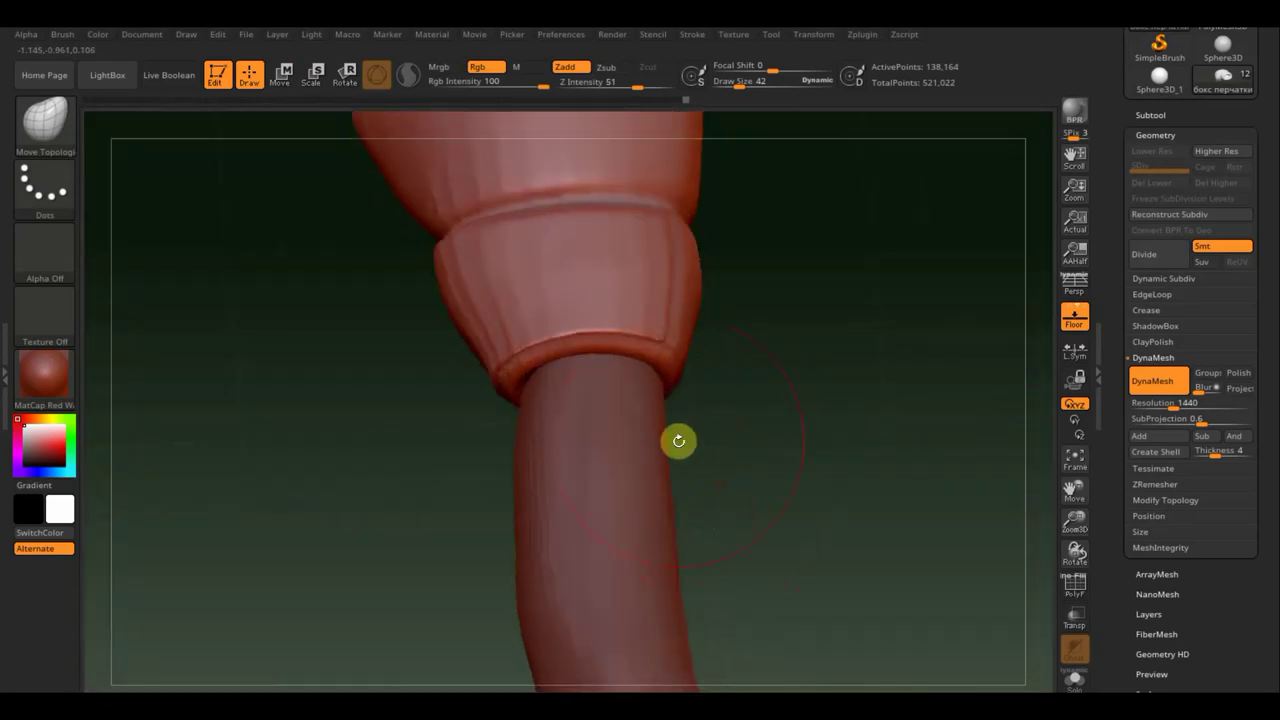
mouse_move(440, 260)
mouse_down()
mouse_move(466, 257)
mouse_move(455, 278)
mouse_up()
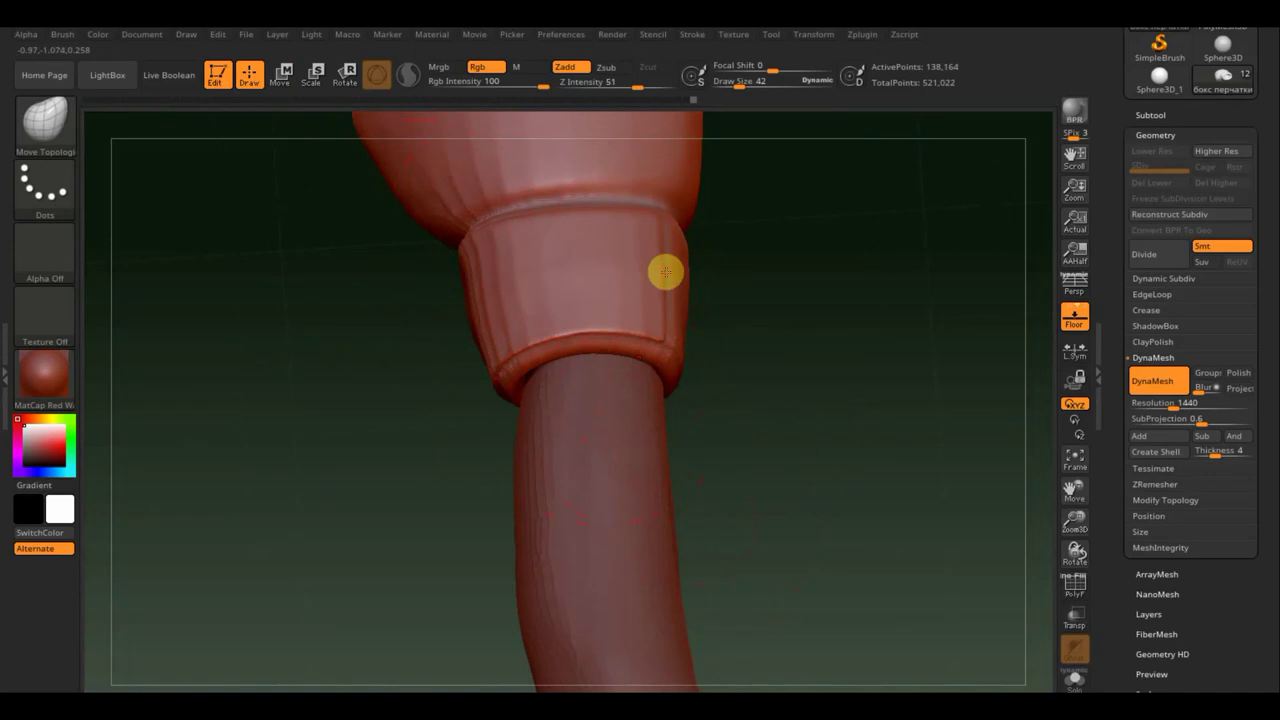
mouse_move(749, 386)
mouse_down()
mouse_move(833, 306)
mouse_move(651, 277)
mouse_up()
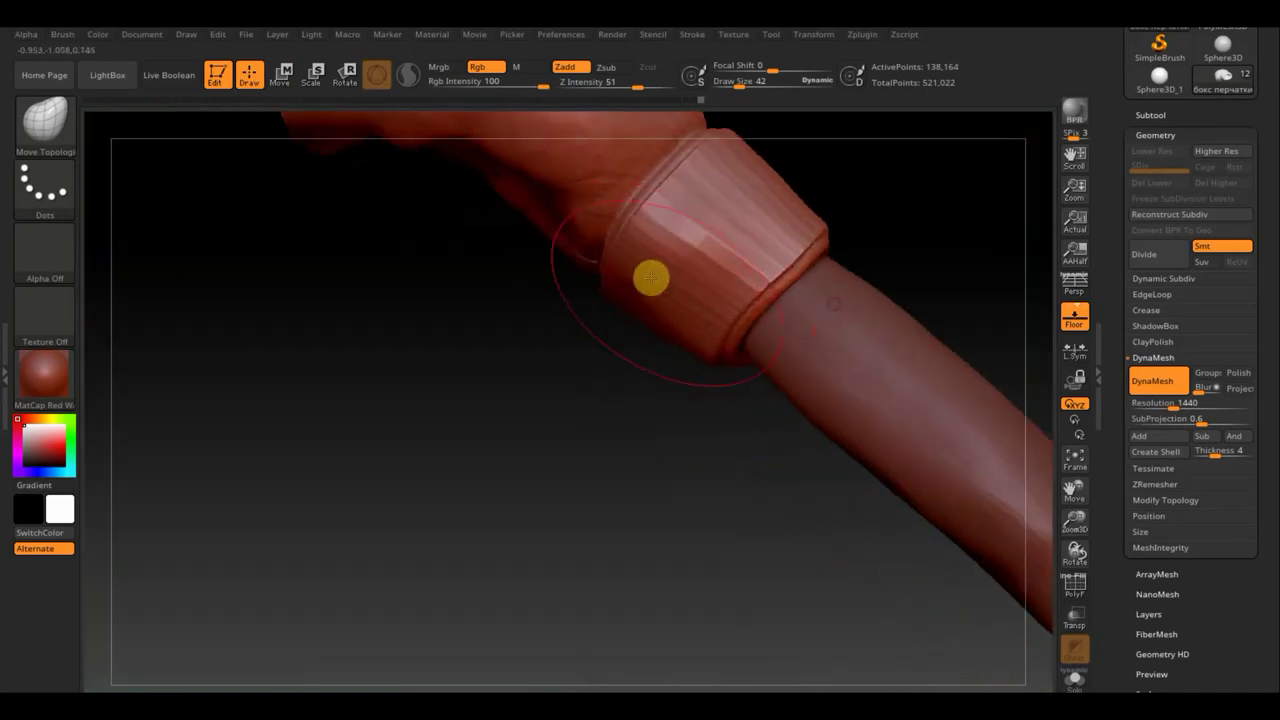
drag(670, 232, 635, 301)
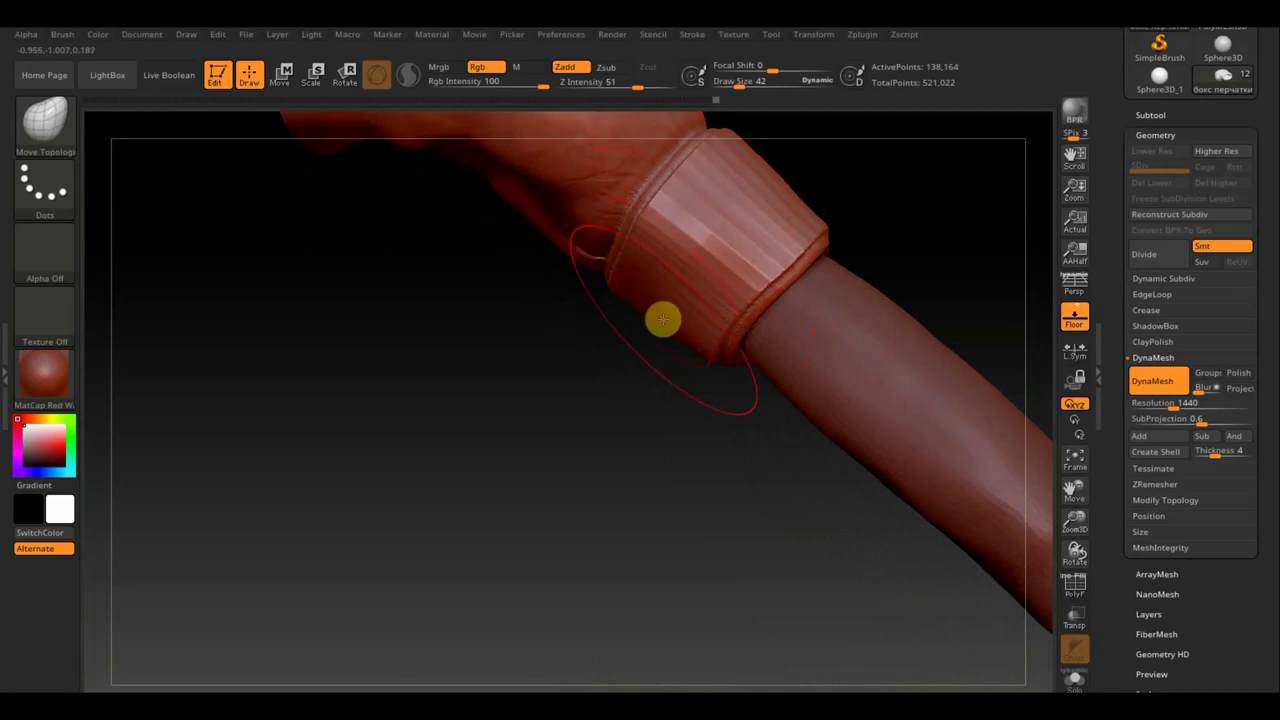
mouse_move(629, 429)
mouse_down()
mouse_move(637, 491)
mouse_move(594, 583)
mouse_up()
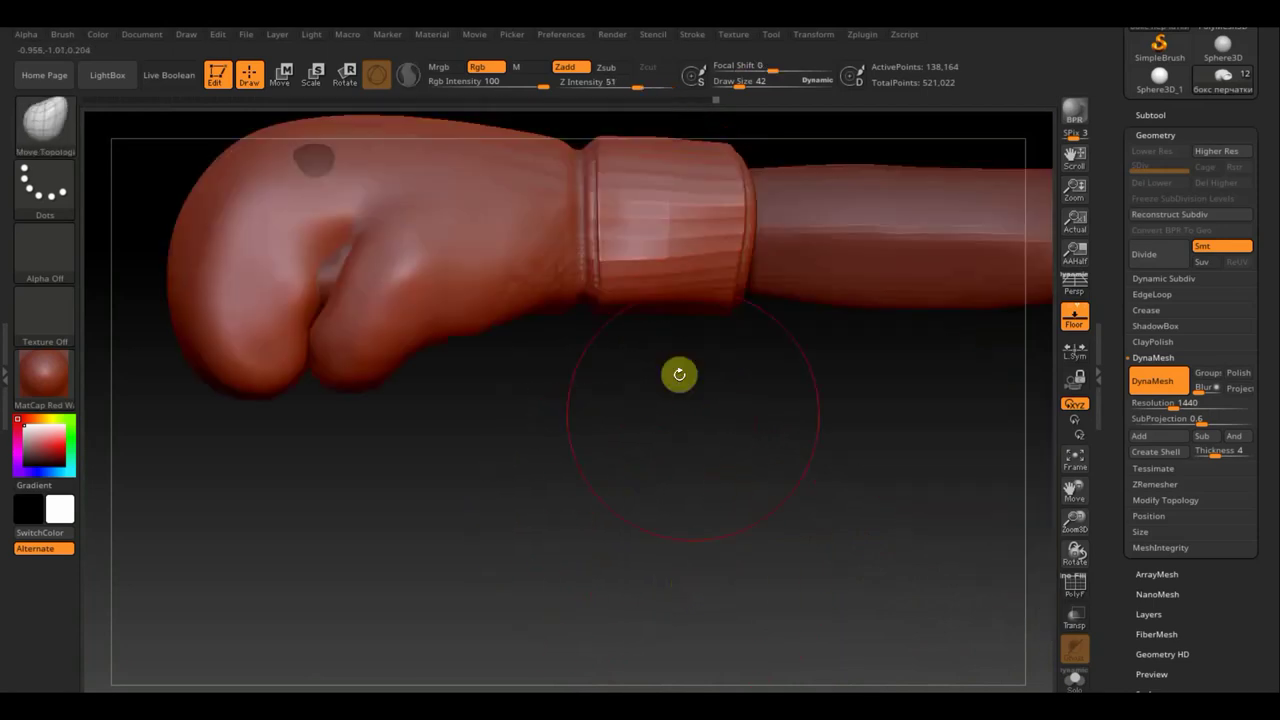
drag(531, 426, 547, 455)
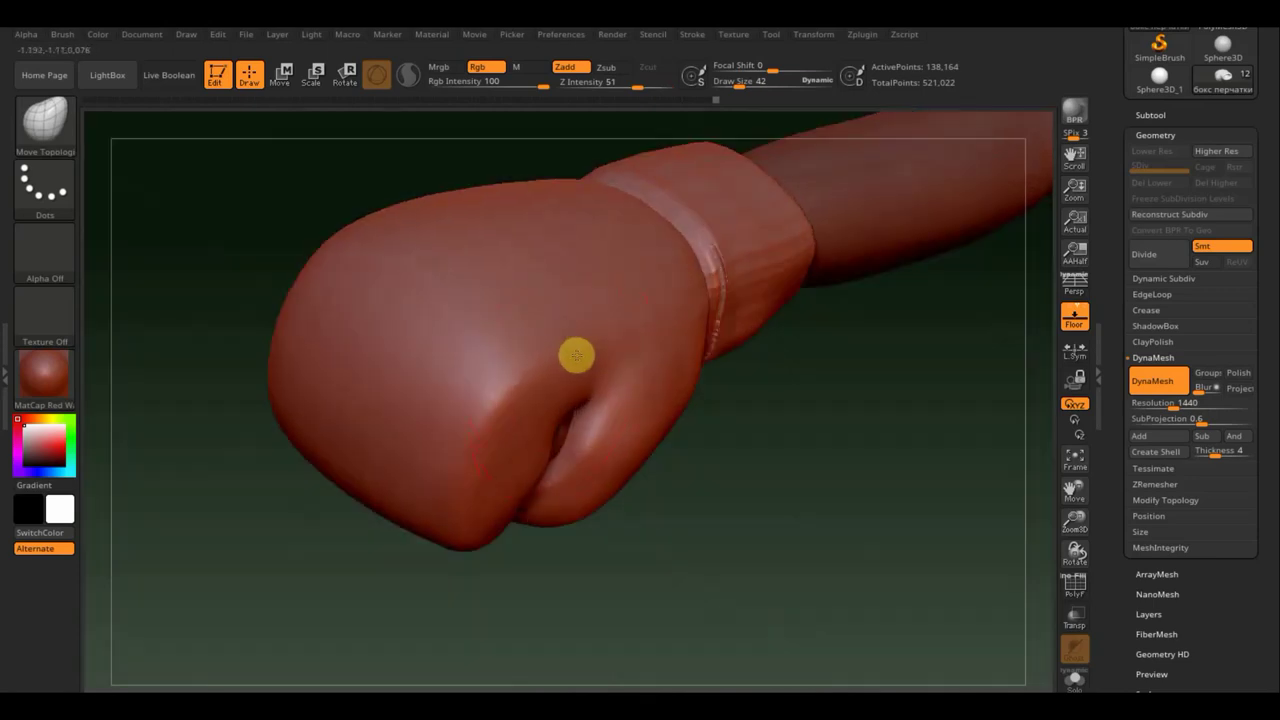
mouse_move(576, 355)
right_down()
mouse_move(691, 471)
mouse_move(657, 420)
mouse_move(674, 437)
mouse_move(759, 633)
mouse_move(706, 530)
mouse_move(726, 531)
mouse_move(586, 426)
right_up()
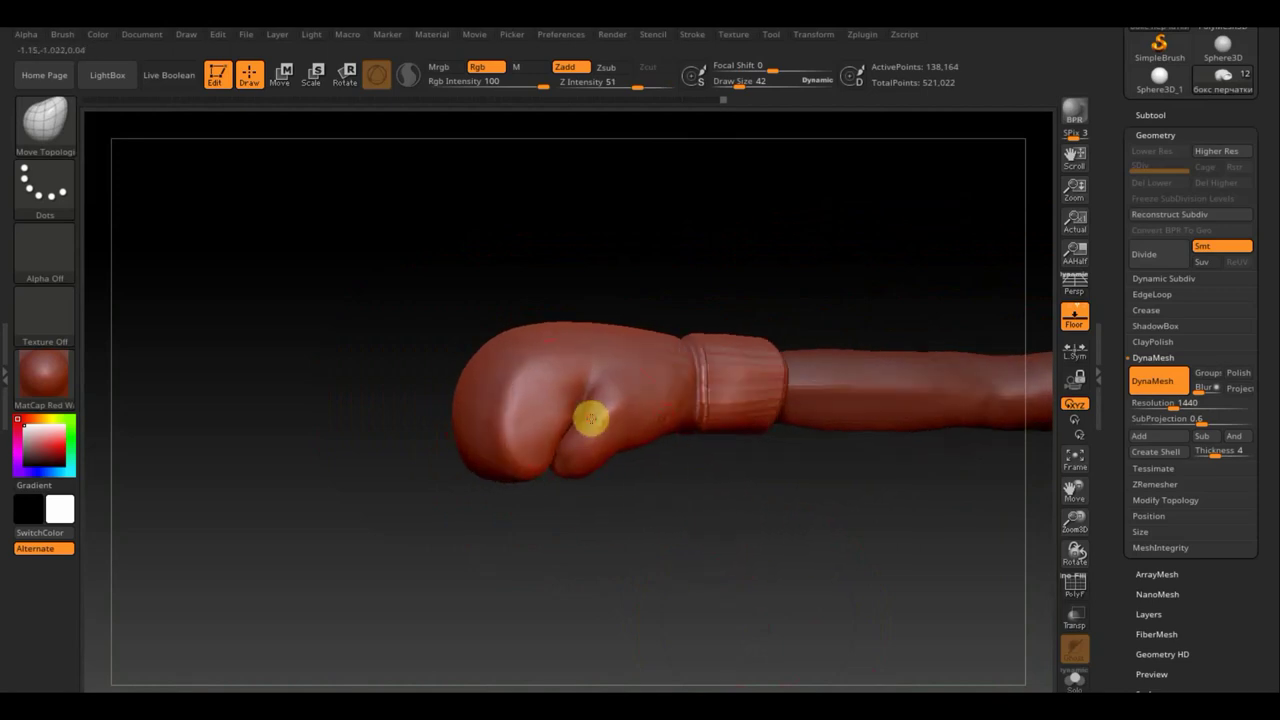
mouse_move(590, 420)
right_down()
mouse_move(594, 474)
mouse_move(586, 403)
mouse_move(620, 366)
right_up()
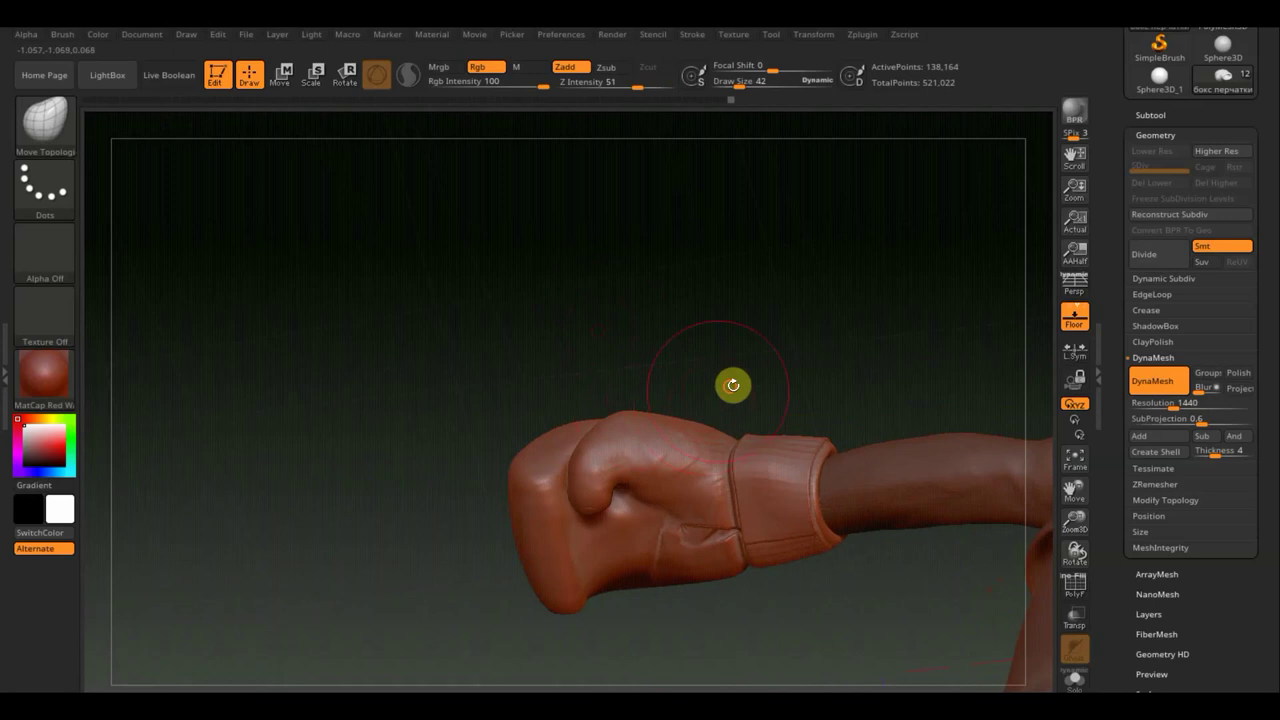
mouse_move(733, 385)
right_down()
mouse_move(766, 357)
mouse_move(729, 311)
mouse_move(757, 414)
right_up()
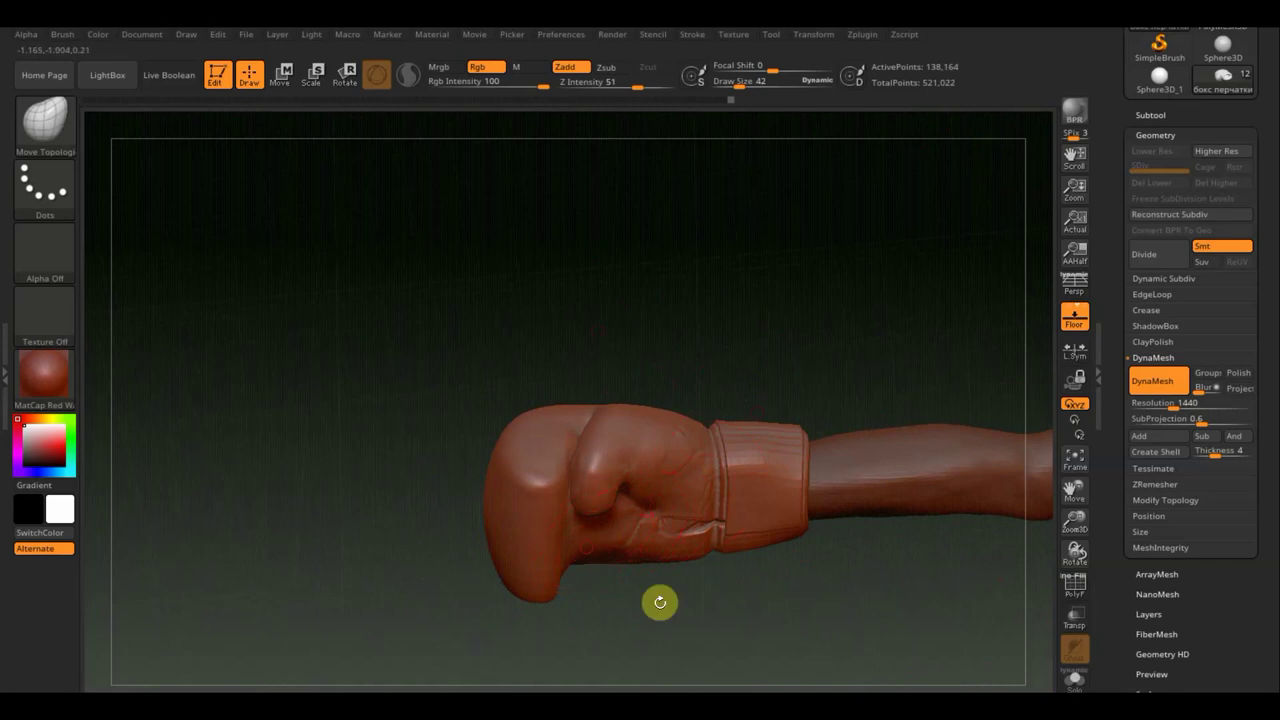
right_drag(660, 602, 617, 426)
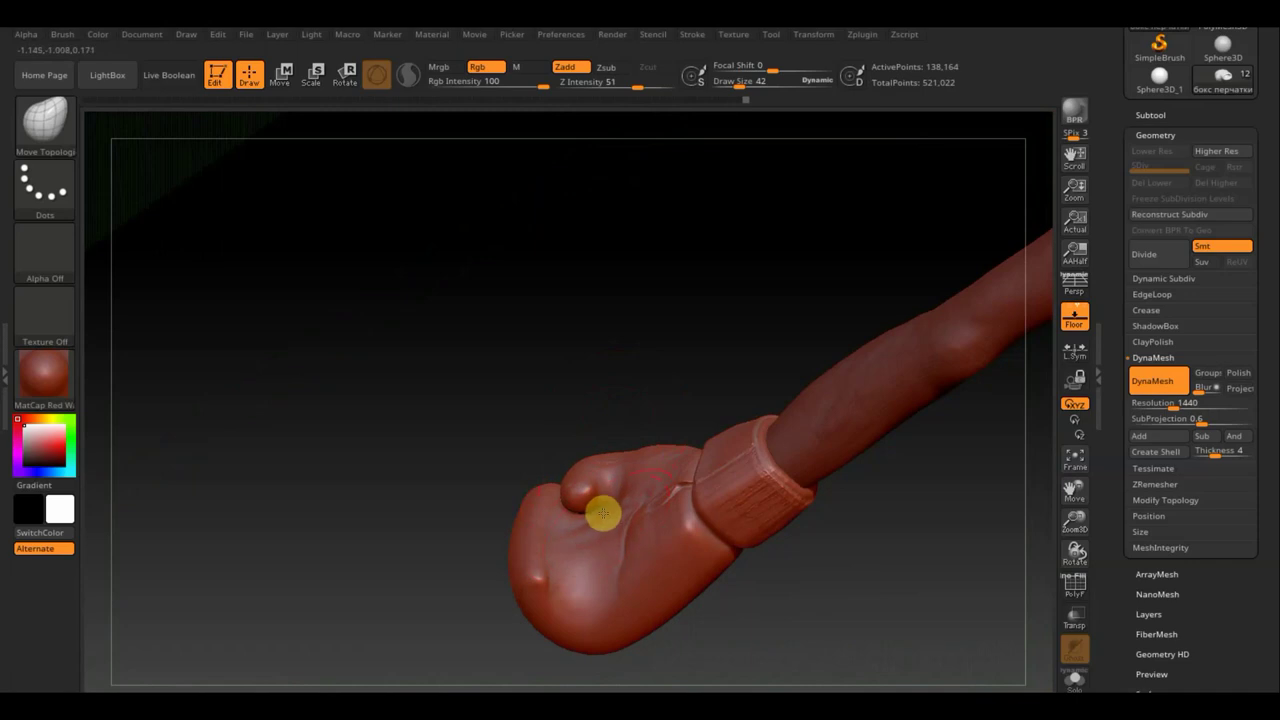
mouse_move(665, 447)
right_down()
mouse_move(700, 471)
mouse_move(700, 508)
mouse_move(700, 366)
mouse_move(598, 544)
right_up()
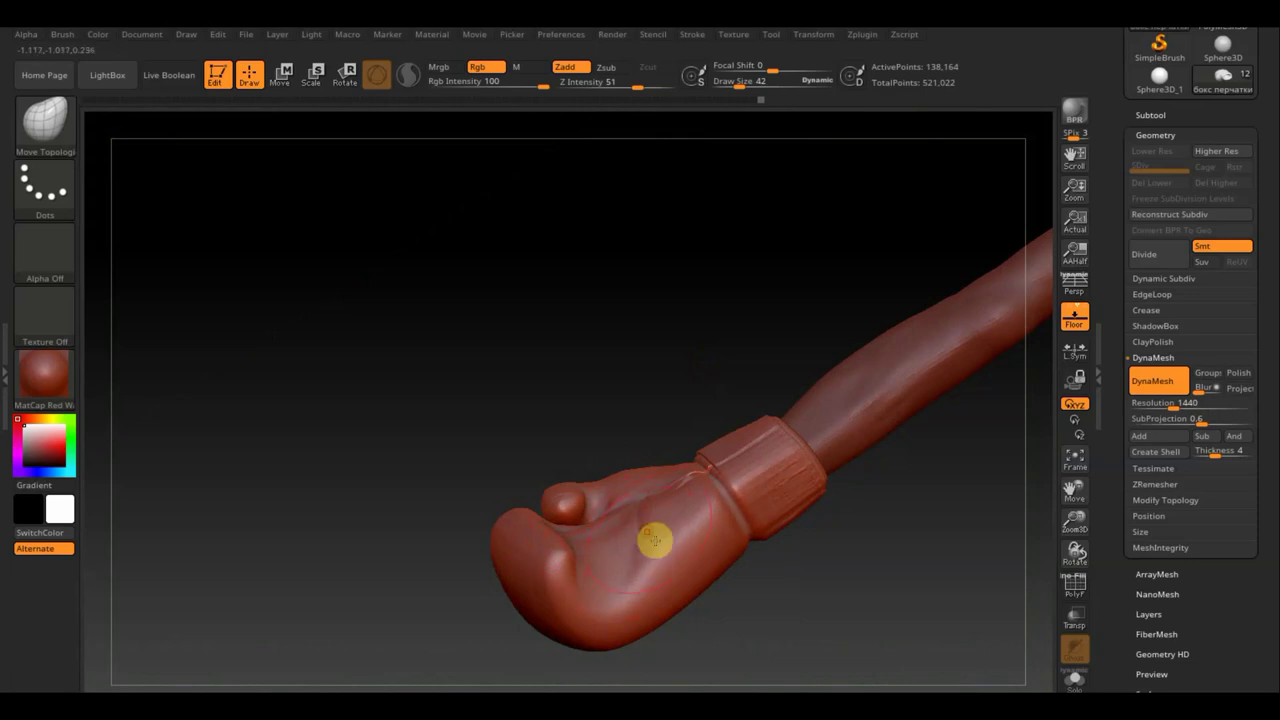
mouse_move(654, 540)
right_down()
mouse_move(763, 686)
mouse_move(789, 640)
mouse_move(806, 651)
mouse_move(694, 463)
right_up()
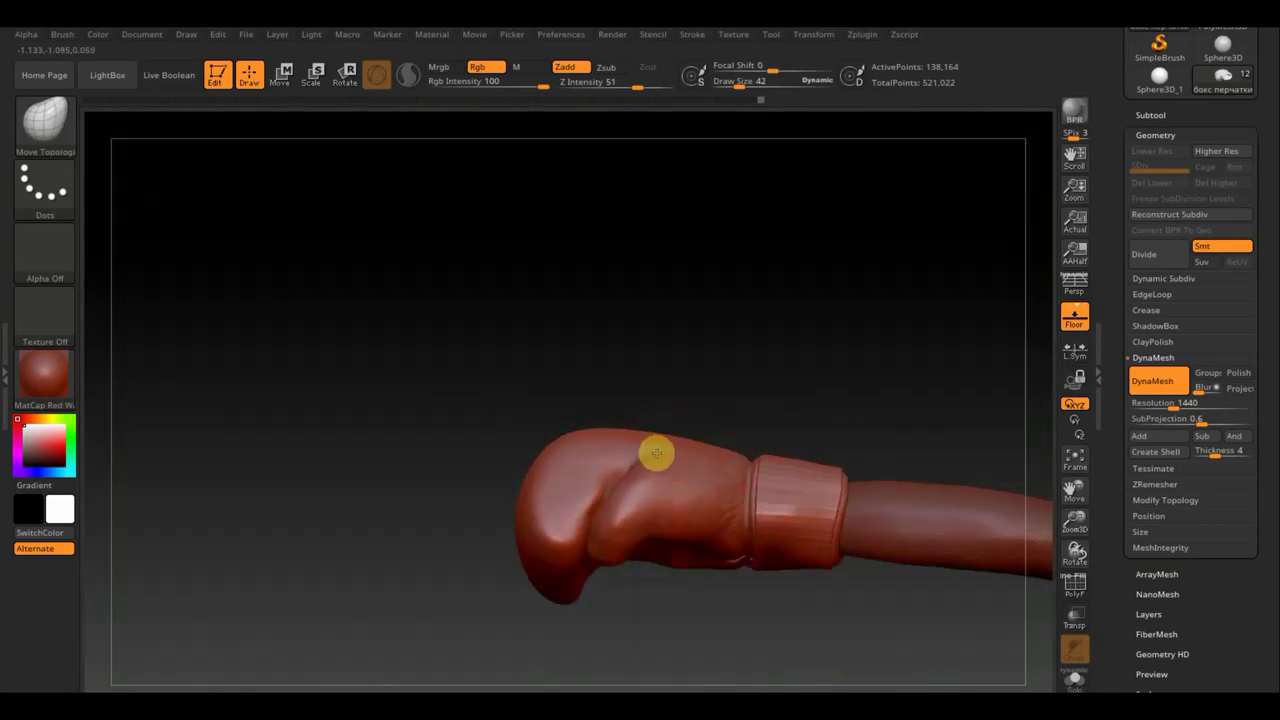
right_drag(706, 403, 763, 397)
mouse_move(740, 560)
right_down()
mouse_move(788, 586)
mouse_move(769, 587)
right_up()
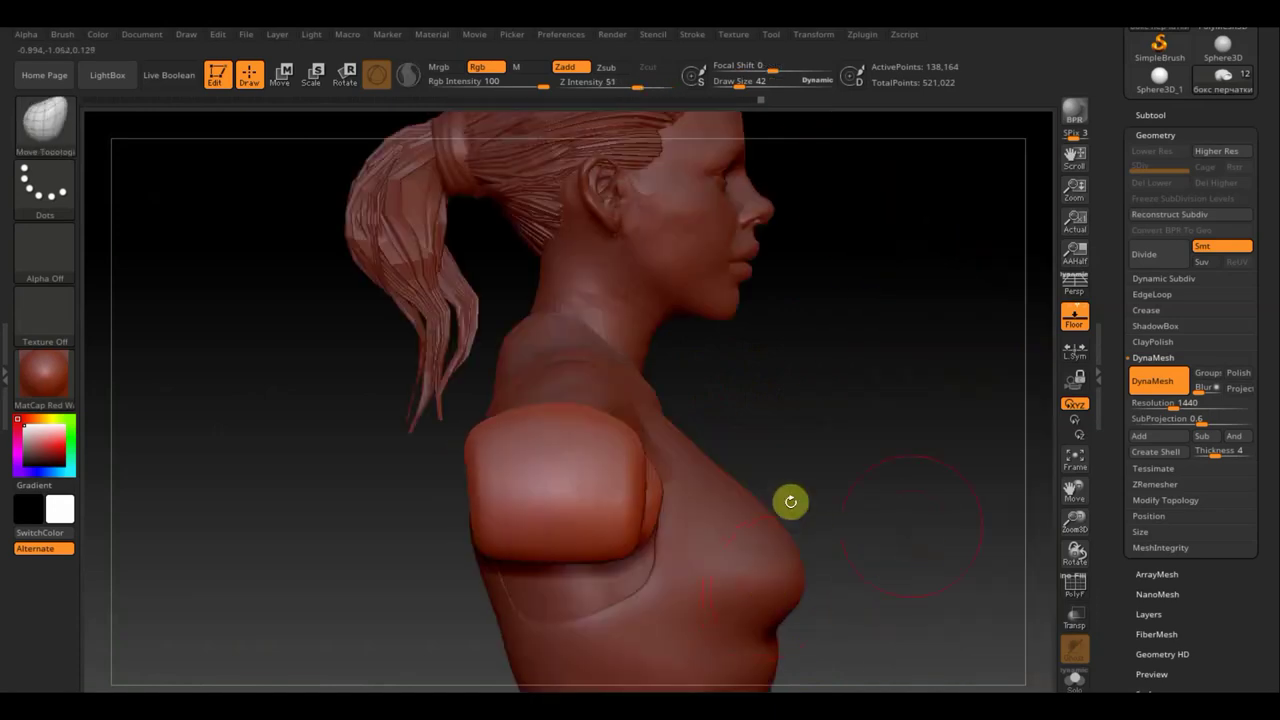
mouse_move(914, 463)
right_down()
mouse_move(907, 489)
mouse_move(823, 340)
mouse_move(777, 606)
right_up()
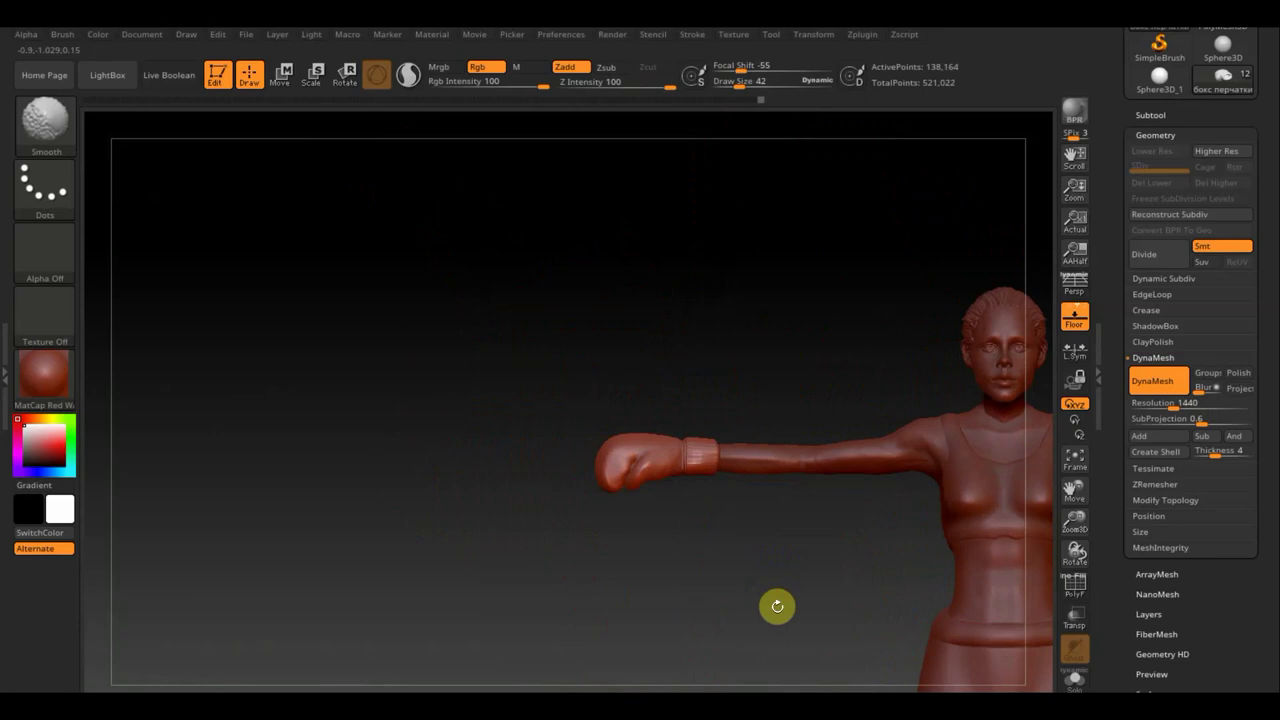
alt+right_drag(843, 580, 510, 551)
alt+right_drag(880, 526, 885, 515)
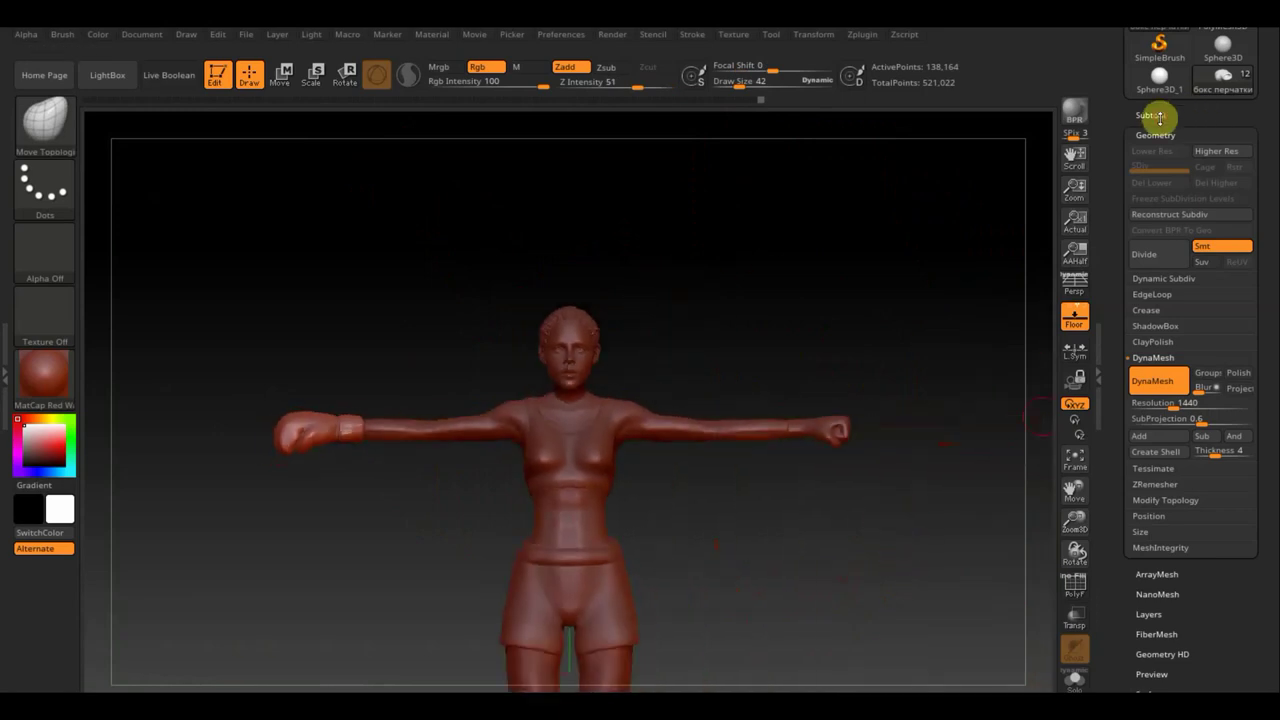
Step: Apply Mirror And Weld from Geometry > Modify Topology to copy the glove to the other hand
click(1151, 116)
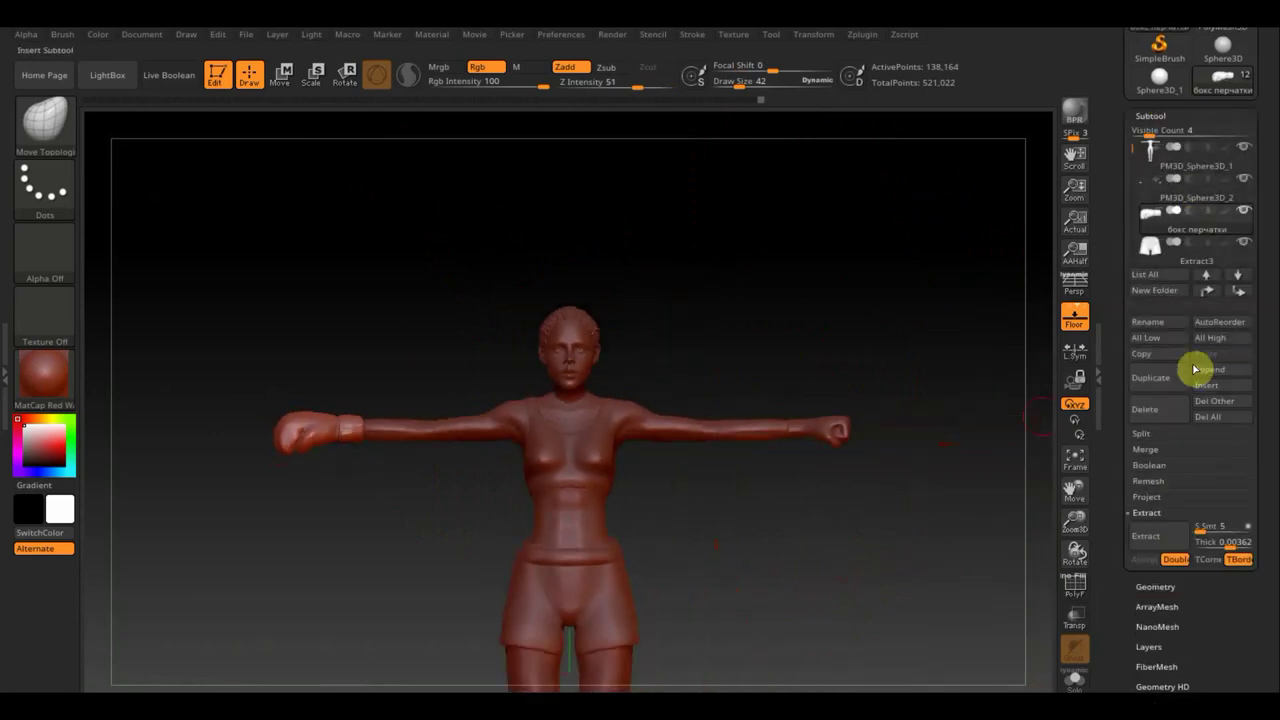
click(1158, 586)
click(1185, 502)
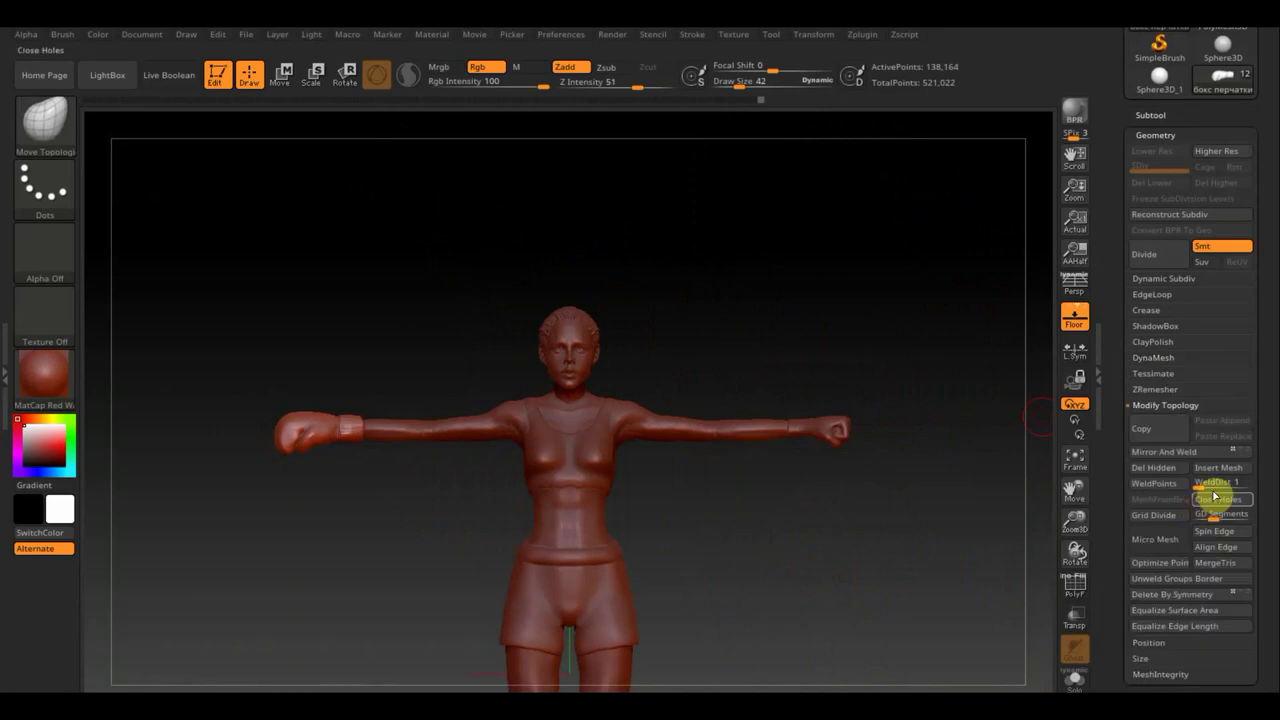
click(1177, 453)
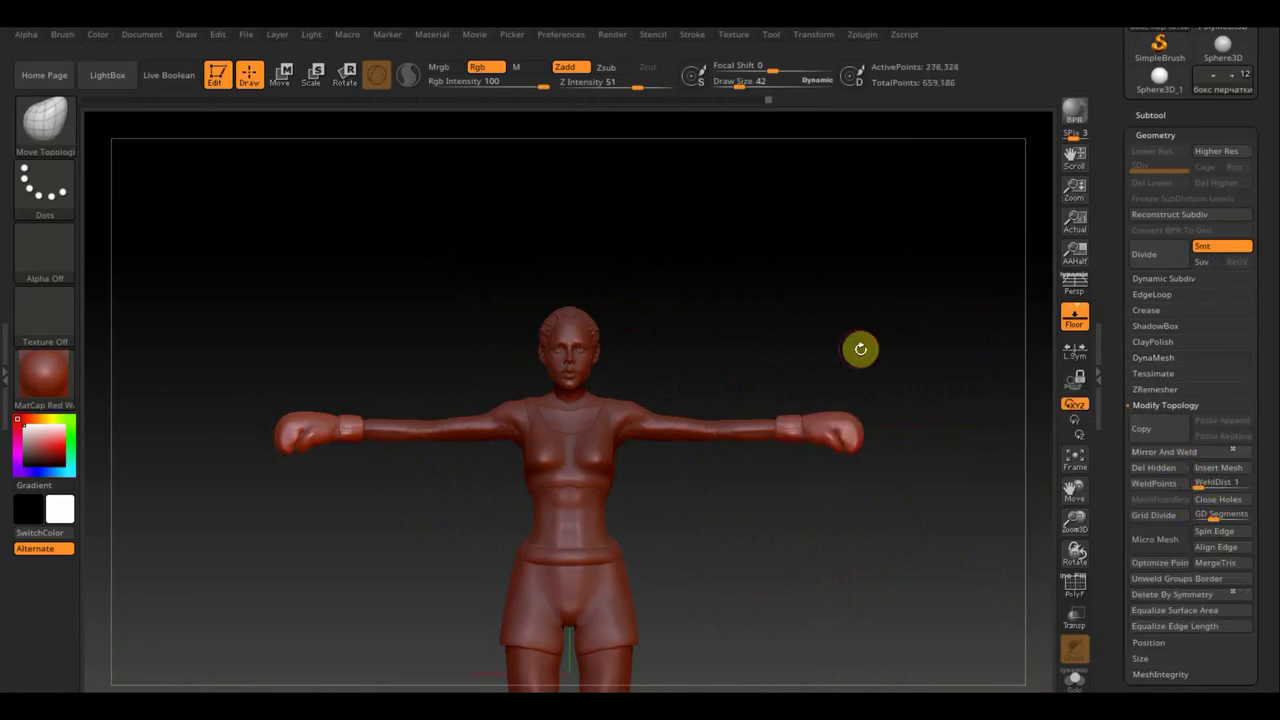
Step: Reopen the Subtool list and reframe the full figure with both gloves
click(1150, 115)
mouse_move(1195, 213)
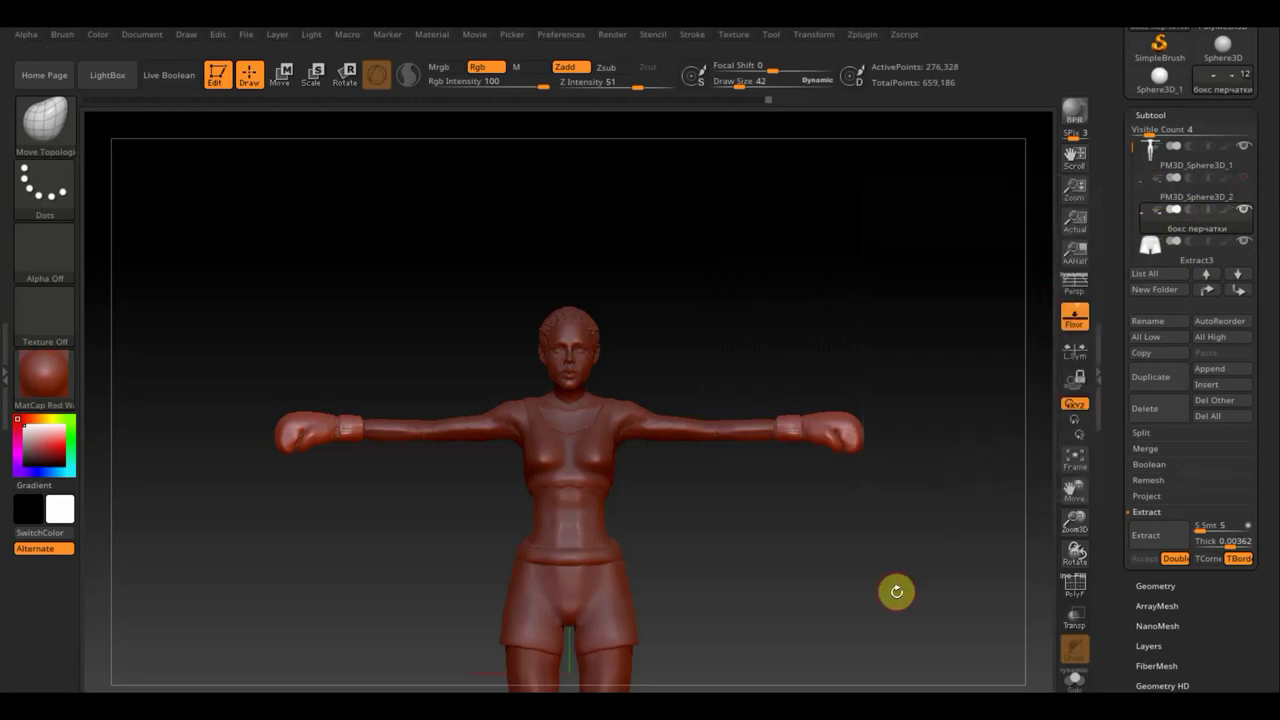
mouse_move(897, 591)
mouse_down()
mouse_move(853, 557)
mouse_move(899, 521)
mouse_up()
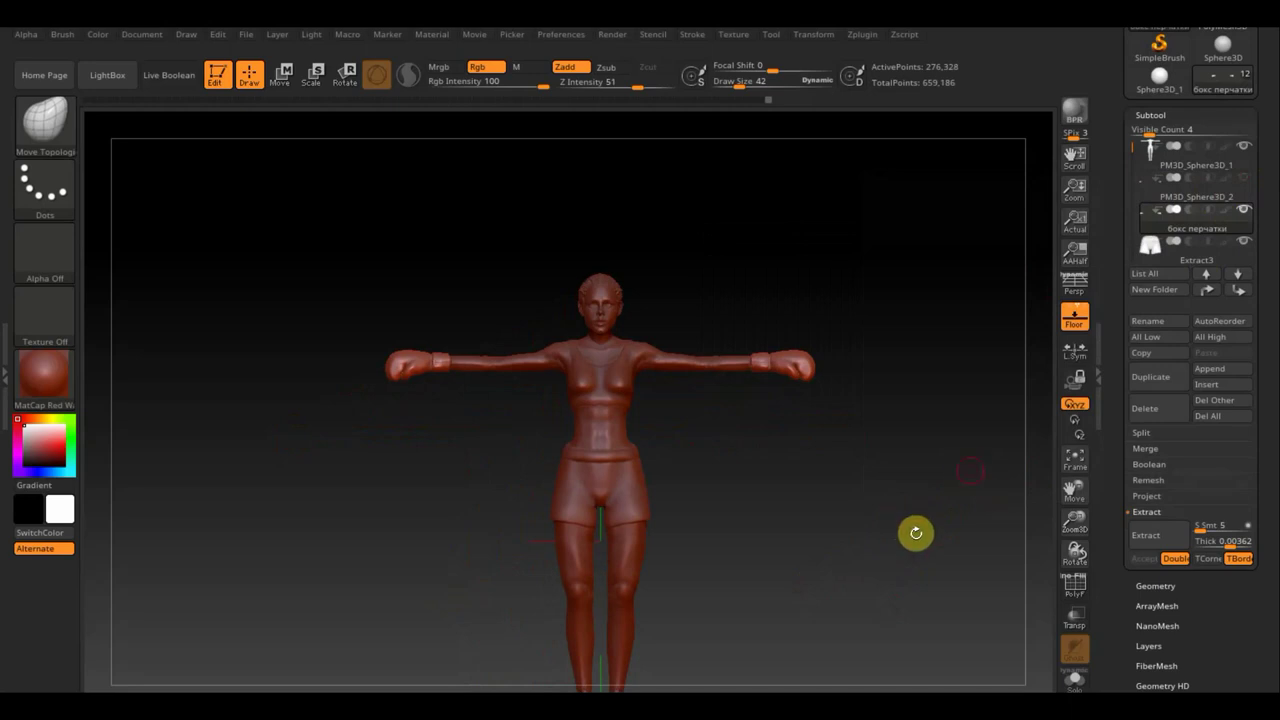
alt+drag(914, 548, 920, 594)
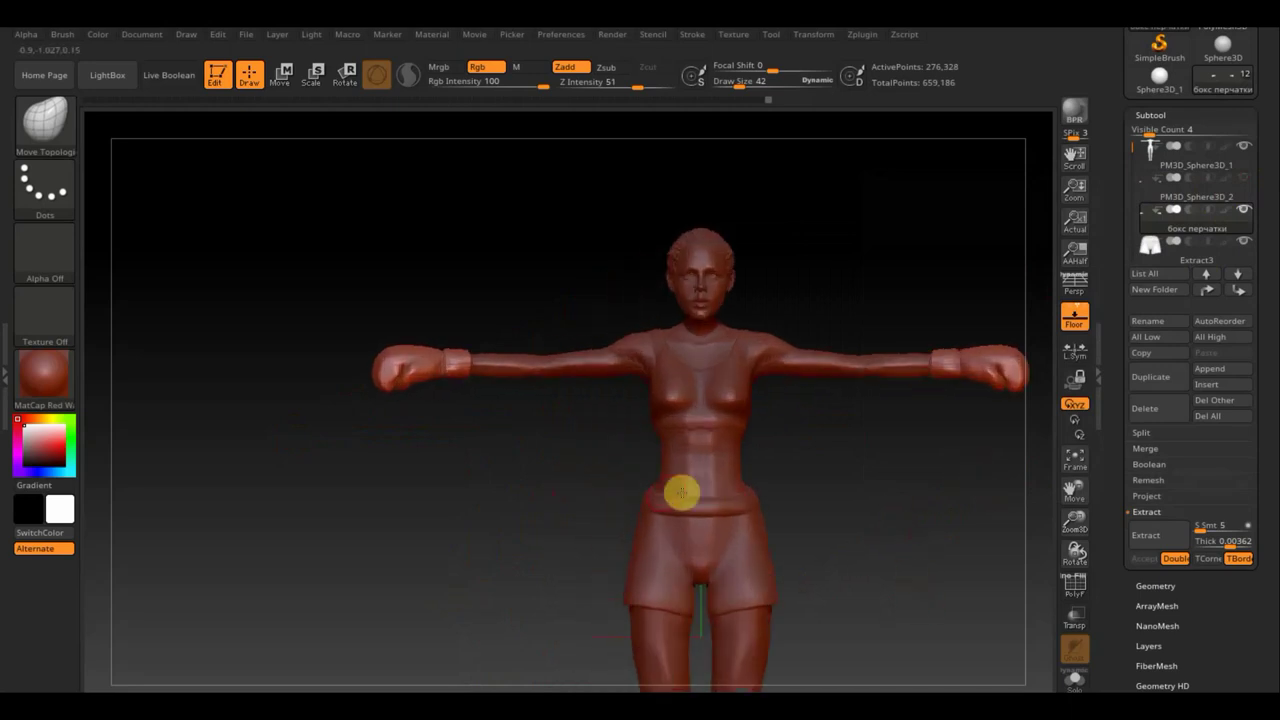
mouse_move(915, 518)
alt+mouse_down()
mouse_move(897, 522)
mouse_move(809, 471)
alt+mouse_up()
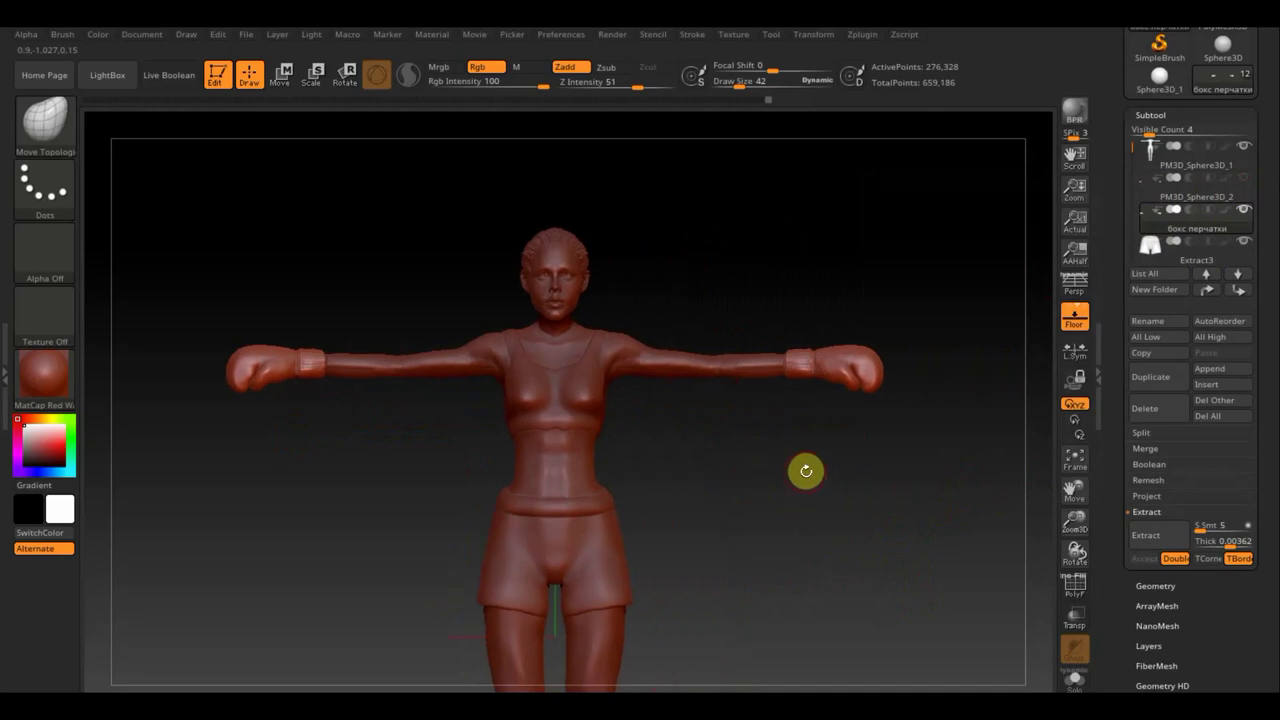
mouse_move(783, 466)
alt+mouse_down()
mouse_move(783, 424)
mouse_move(763, 477)
mouse_move(791, 463)
mouse_move(783, 417)
mouse_move(793, 466)
mouse_move(813, 465)
alt+mouse_up()
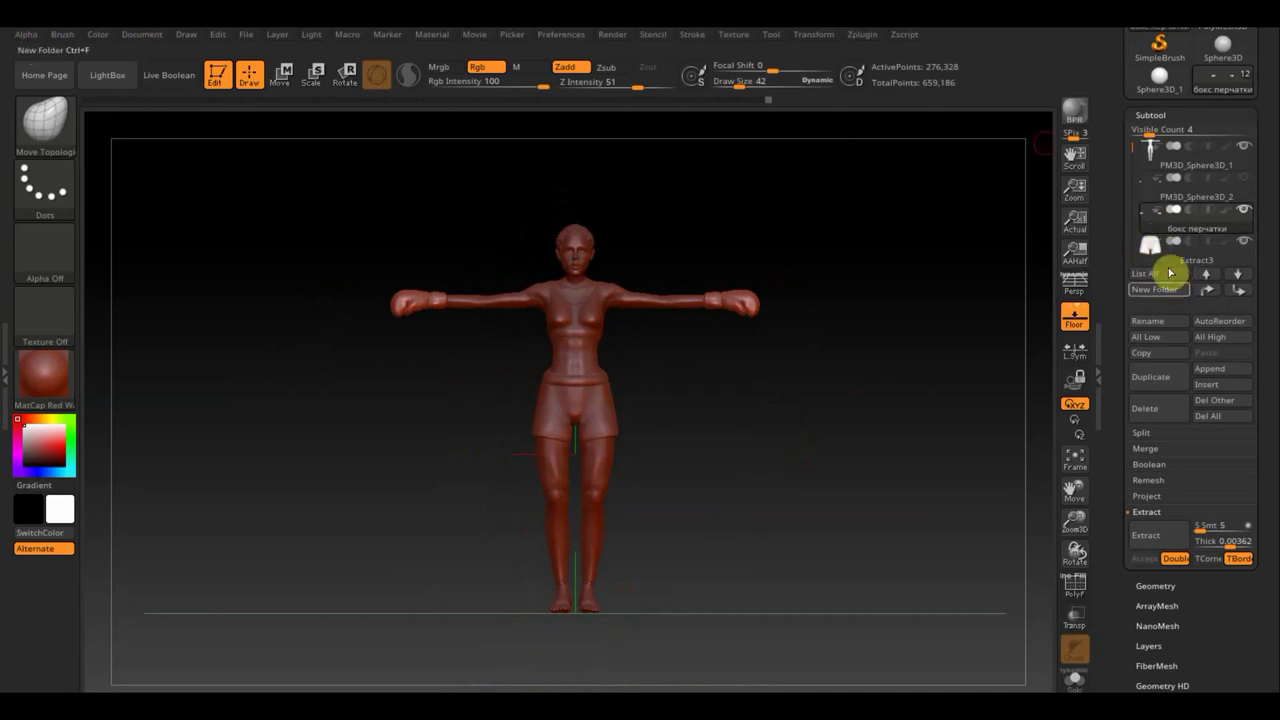
Step: Duplicate the glove subtool and import the football boots OBJ in its place
click(1154, 387)
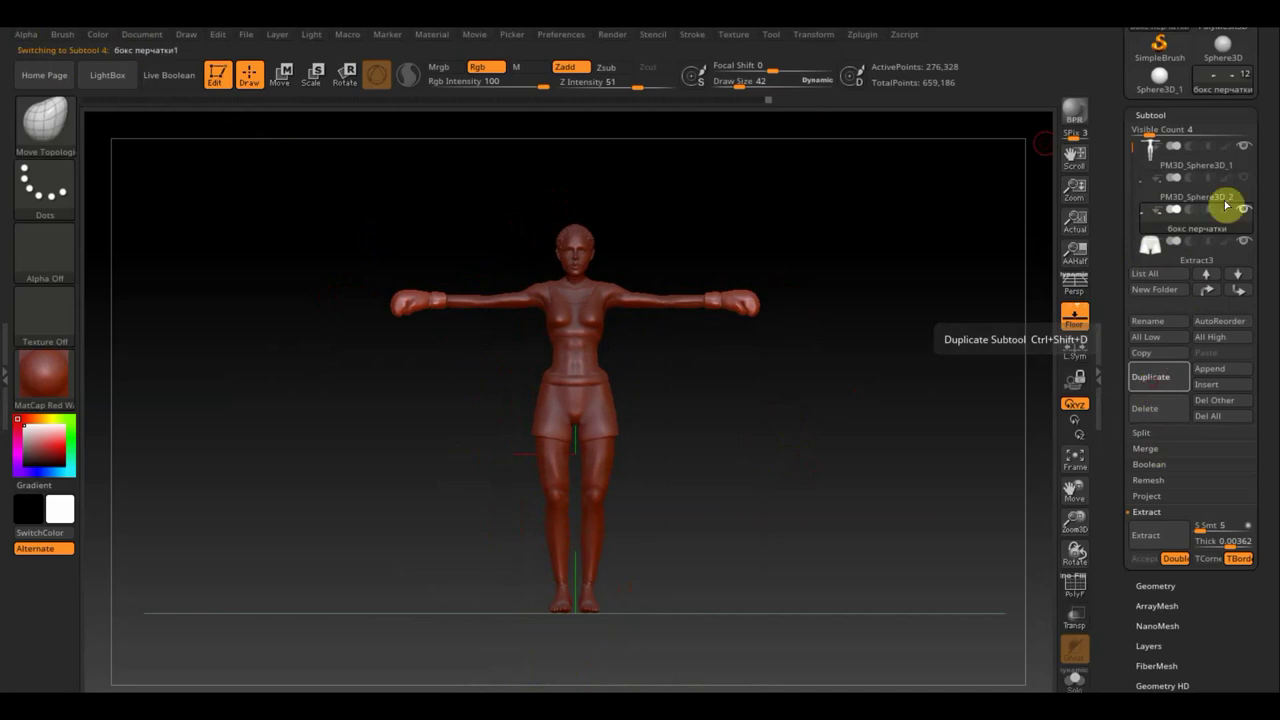
drag(1266, 123, 1267, 267)
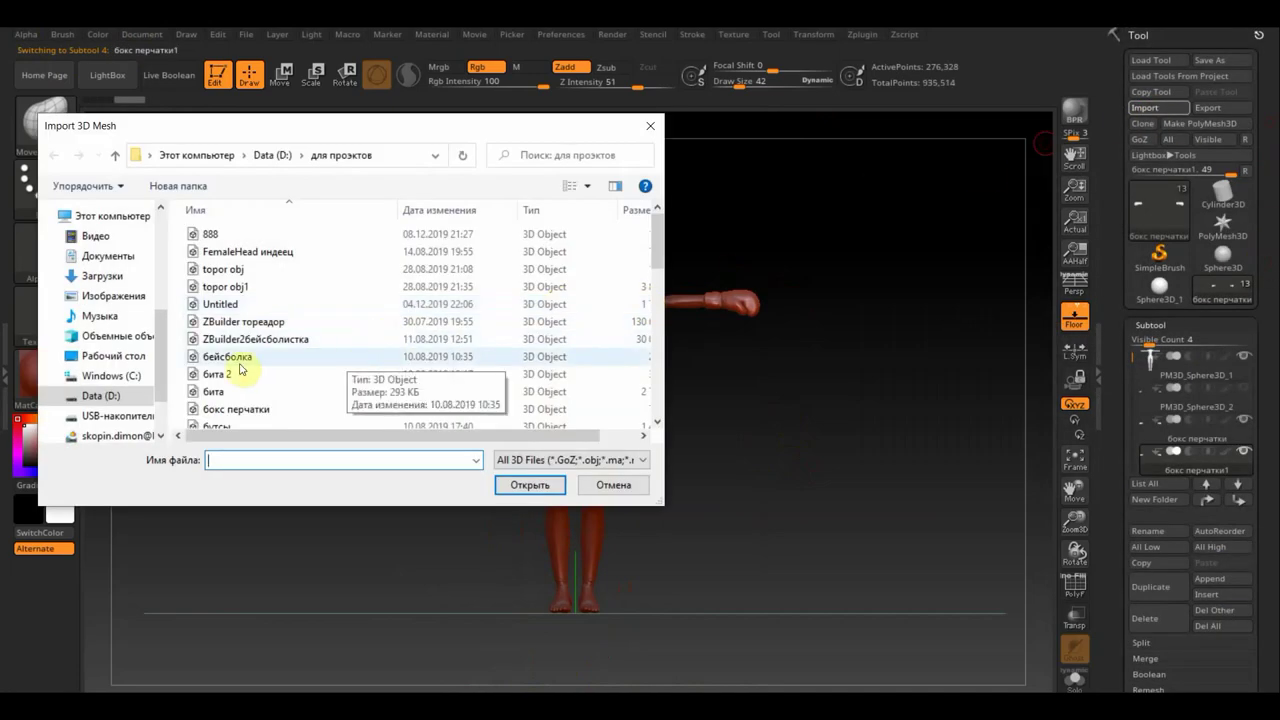
scroll(248, 366, down, 2)
scroll(250, 358, down, 1)
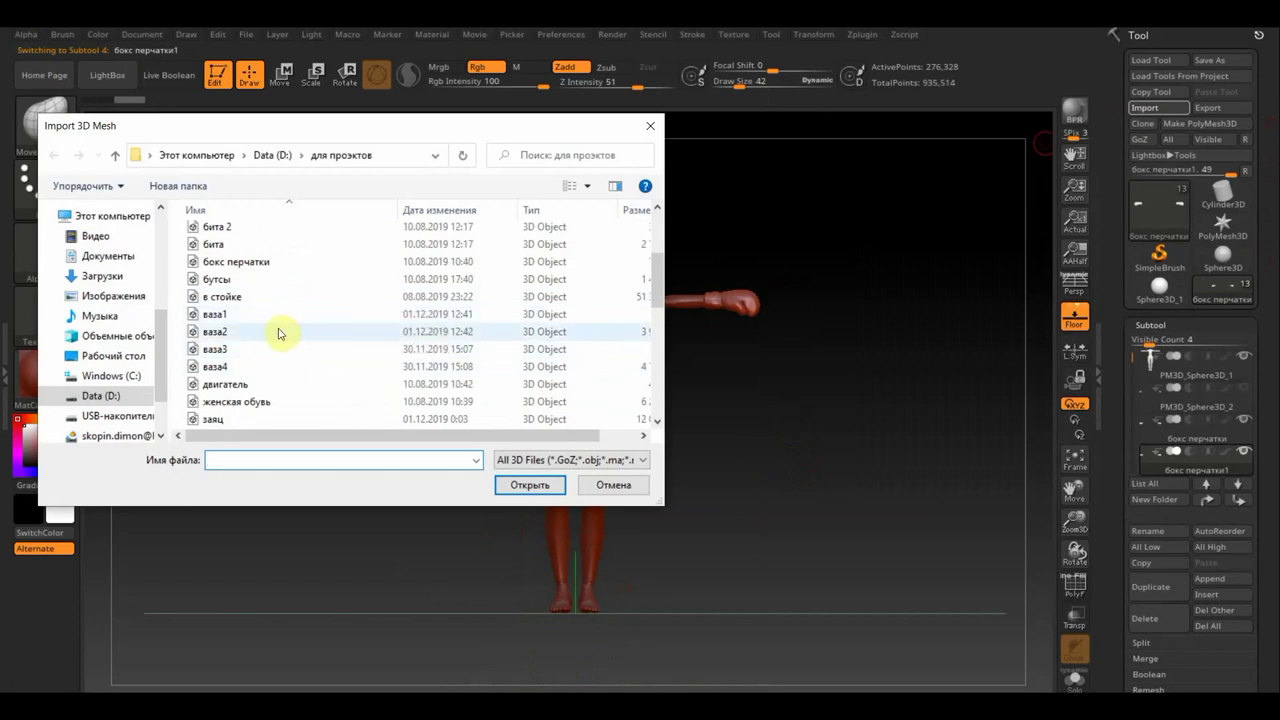
scroll(277, 410, down, 1)
scroll(299, 400, down, 2)
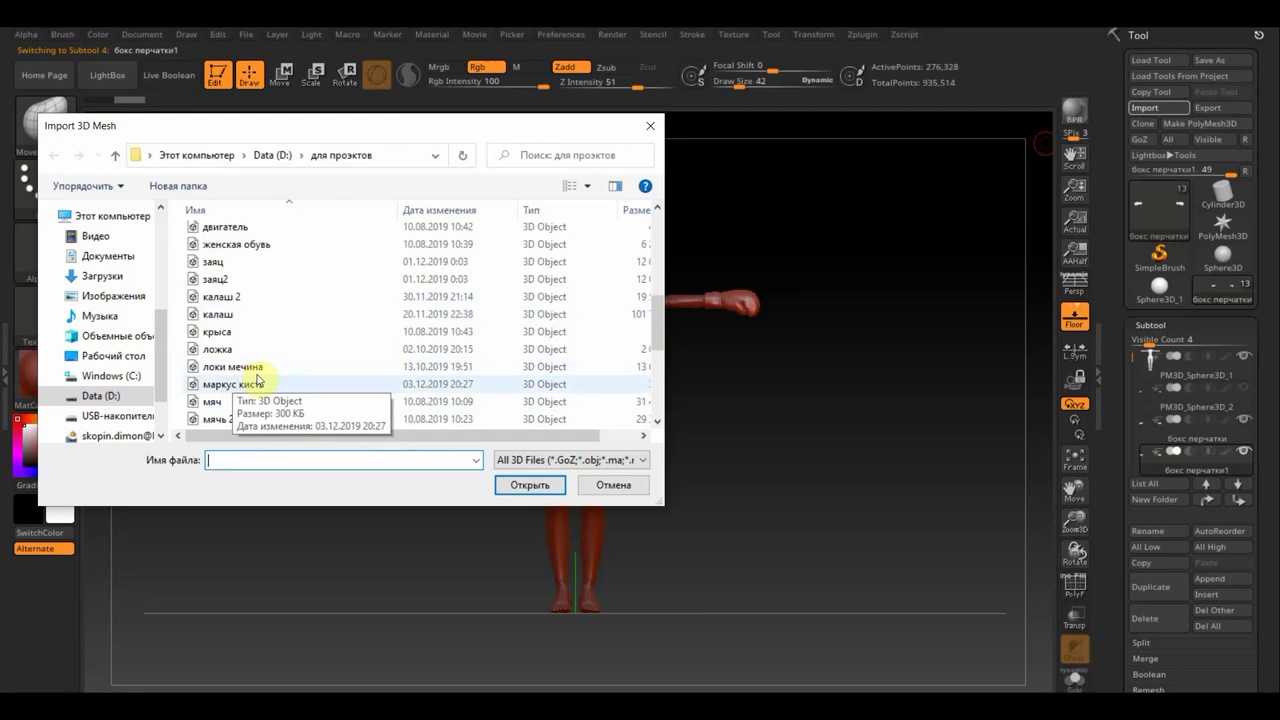
scroll(297, 402, down, 1)
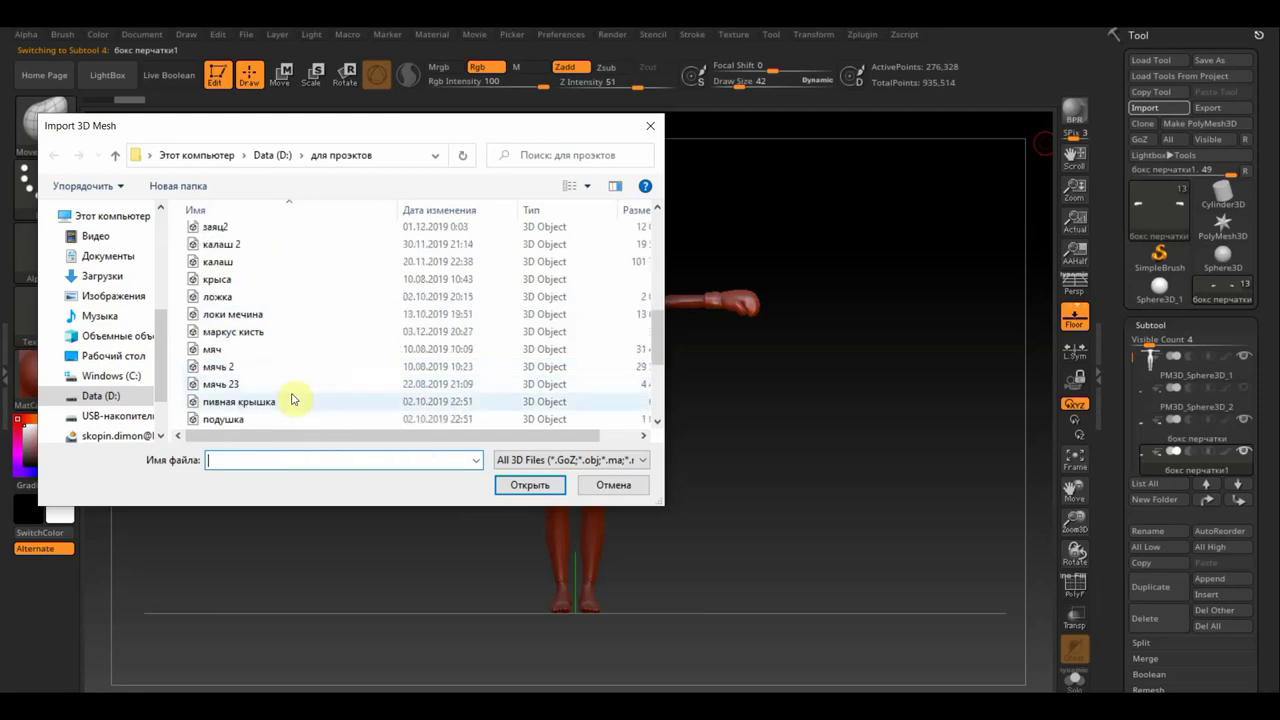
scroll(297, 400, down, 1)
double_click(297, 400)
Step: Scale the imported boot down, rotate it to match the foot, and move it to the feet
drag(570, 408, 583, 375)
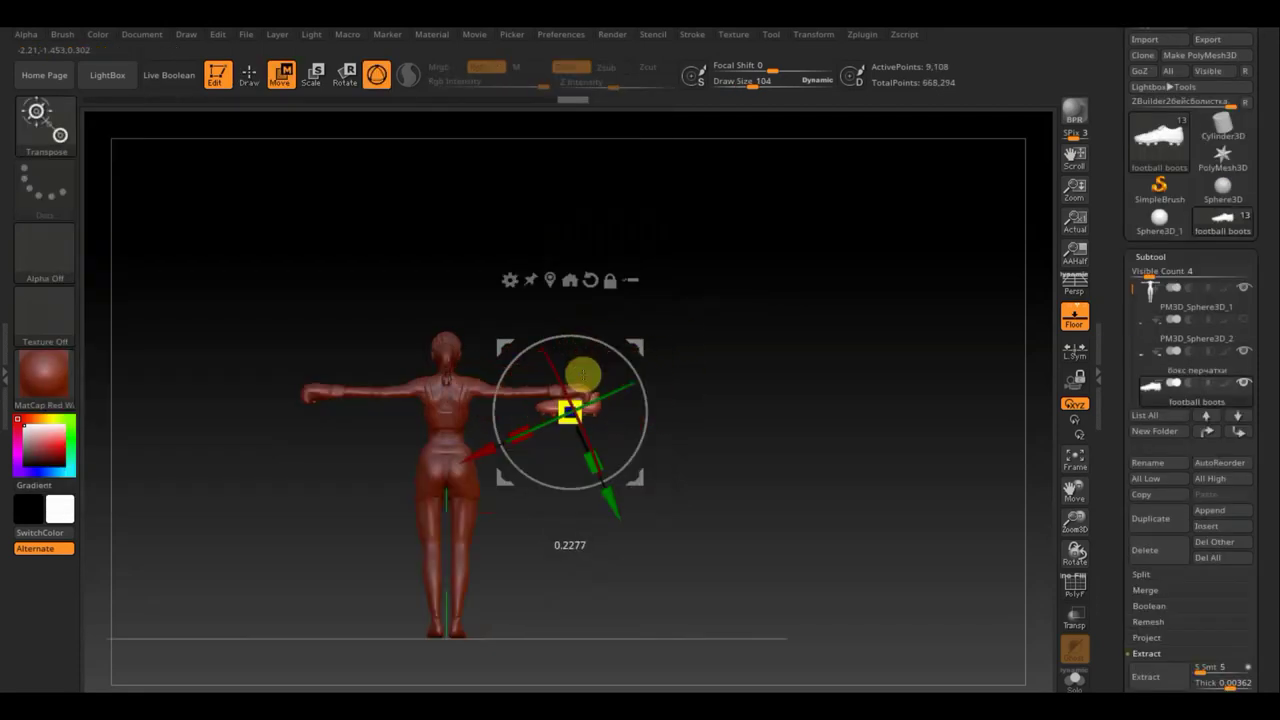
drag(765, 421, 738, 527)
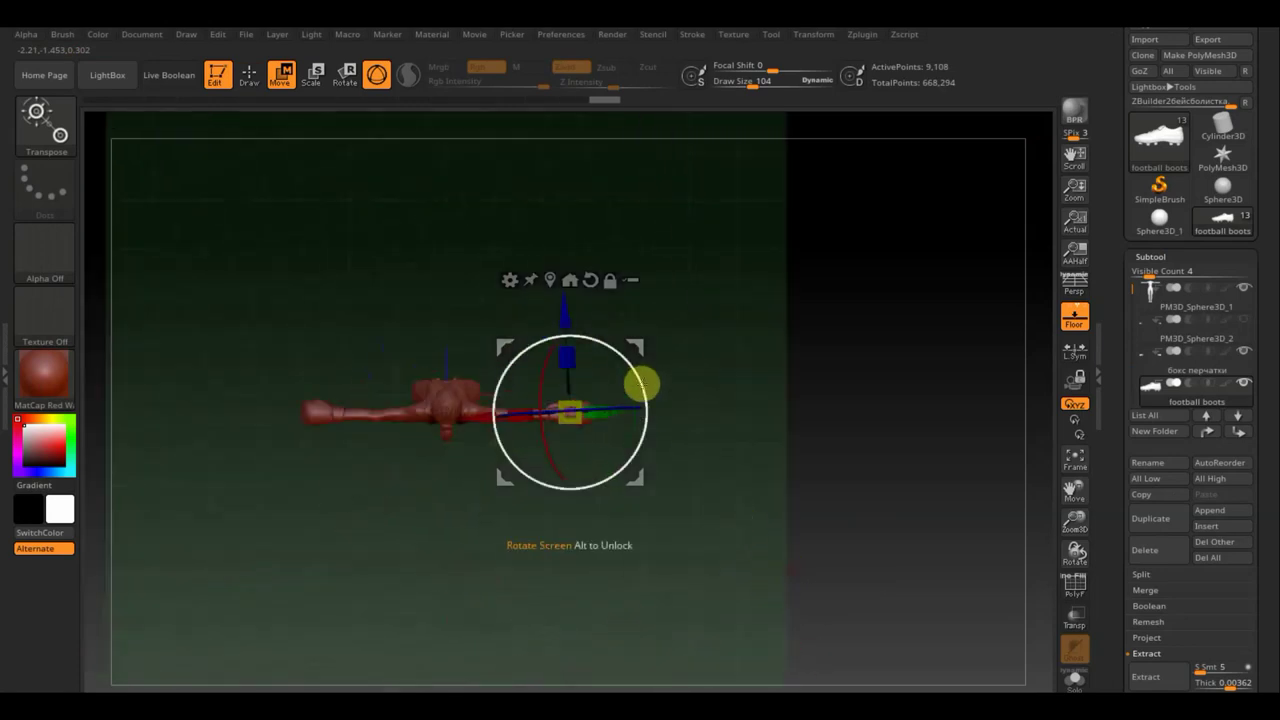
mouse_move(641, 383)
mouse_down()
mouse_move(597, 491)
mouse_move(674, 429)
mouse_move(643, 406)
mouse_move(577, 394)
mouse_move(551, 357)
mouse_up()
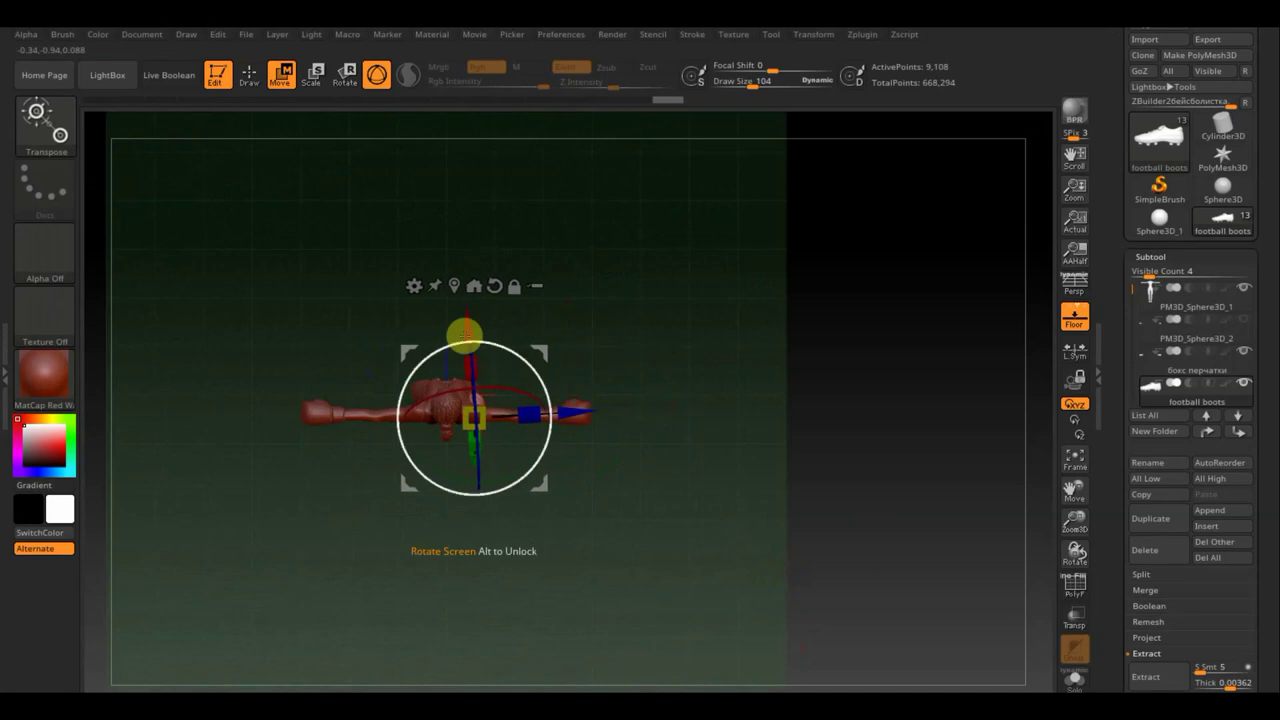
drag(463, 334, 474, 303)
mouse_move(679, 293)
mouse_down()
mouse_move(703, 243)
mouse_move(703, 303)
mouse_move(723, 354)
mouse_up()
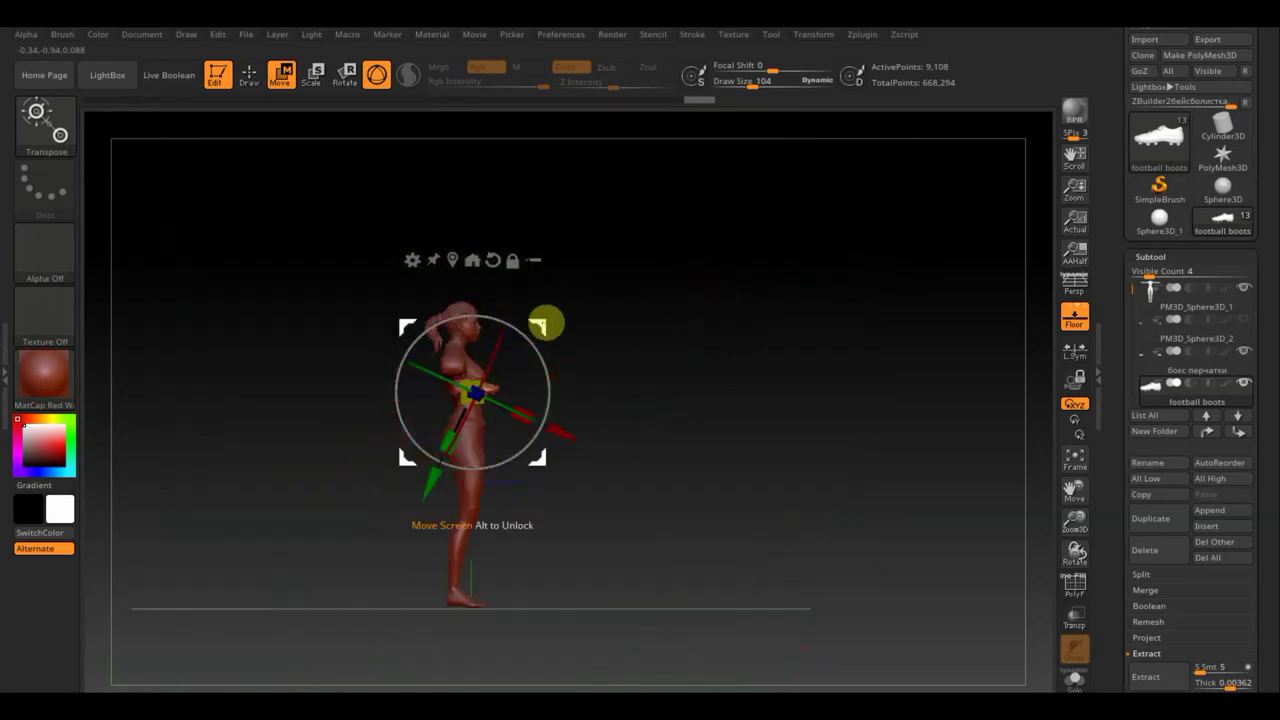
mouse_move(554, 329)
mouse_down()
mouse_move(560, 429)
mouse_move(549, 337)
mouse_move(531, 534)
mouse_up()
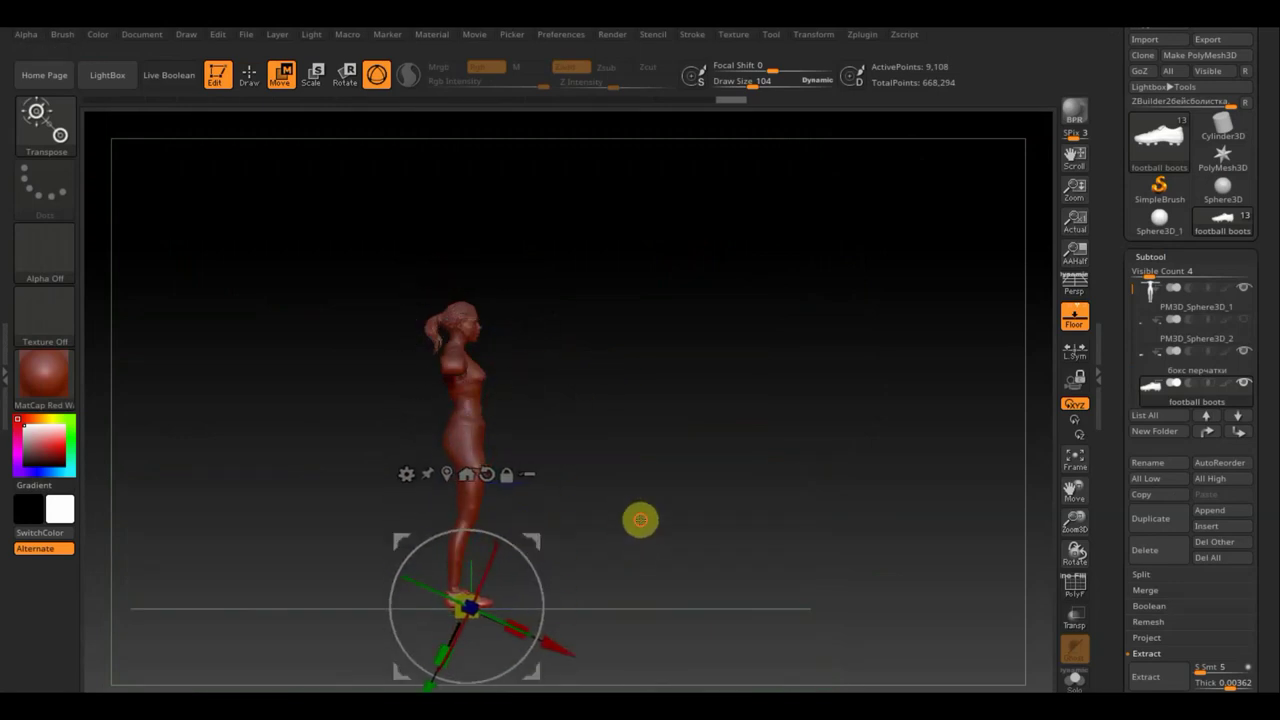
mouse_move(640, 519)
alt+mouse_down()
mouse_move(734, 660)
mouse_move(691, 537)
mouse_move(657, 619)
mouse_move(754, 526)
mouse_move(563, 523)
mouse_move(700, 517)
mouse_move(731, 420)
mouse_move(680, 458)
alt+mouse_up()
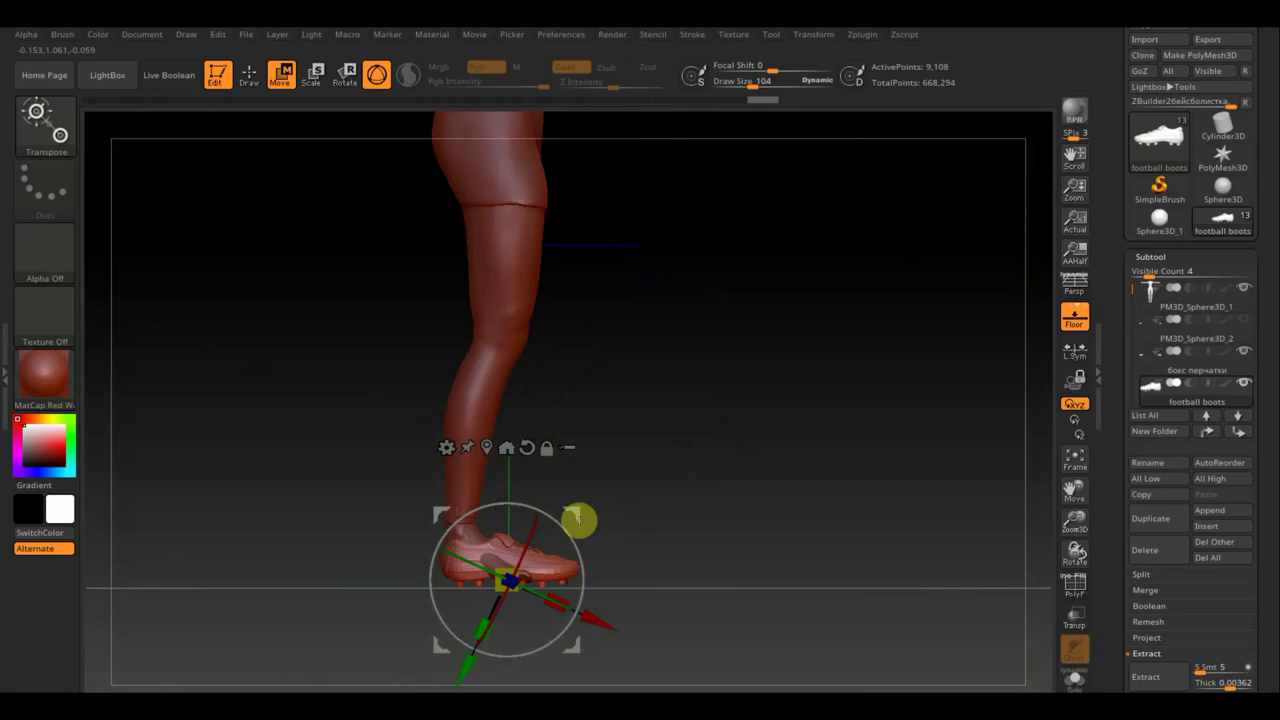
Step: Nudge the boot into place on the foot, checking it from above, front and side
drag(578, 520, 563, 513)
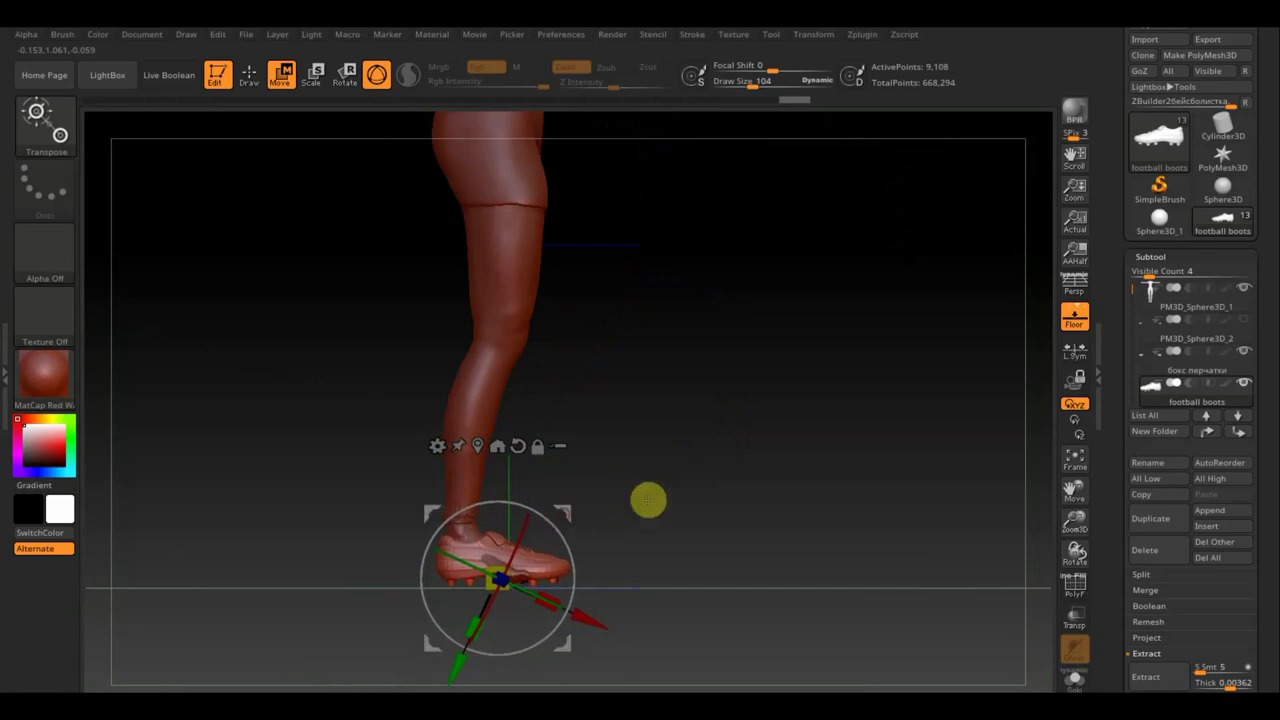
mouse_move(649, 500)
mouse_down()
mouse_move(626, 591)
mouse_move(629, 654)
mouse_move(676, 614)
mouse_move(574, 546)
mouse_up()
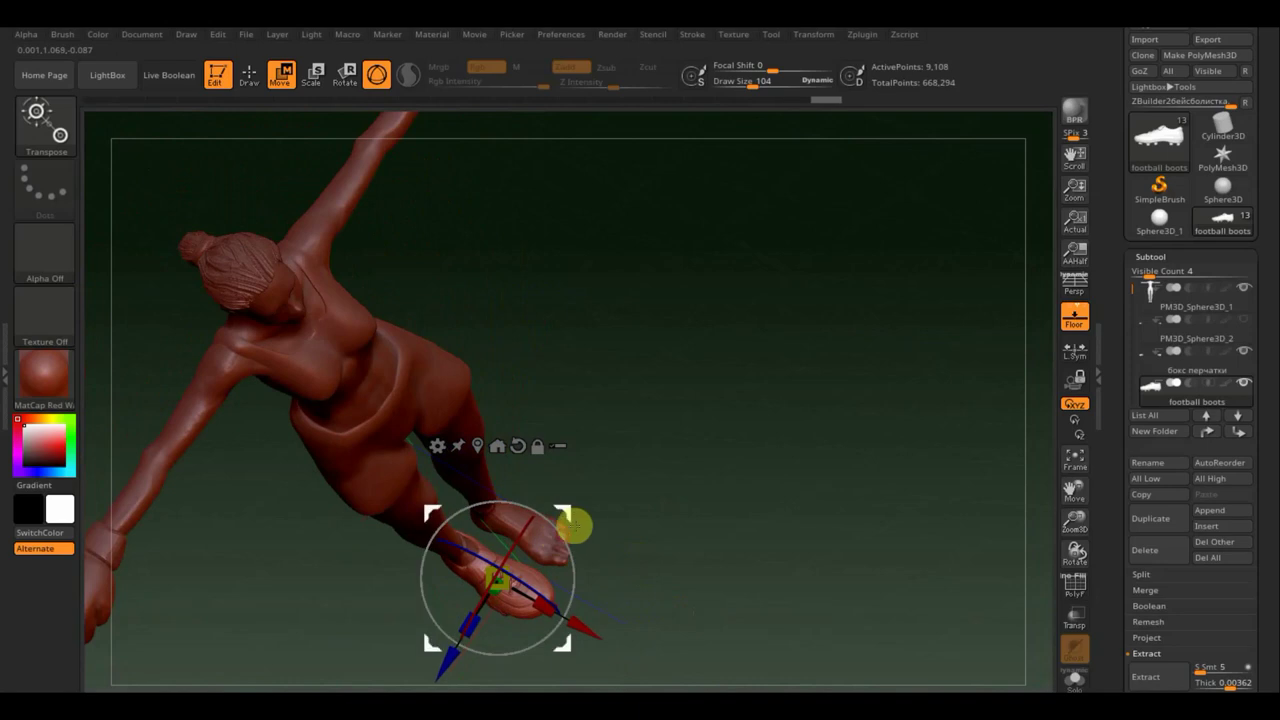
drag(575, 511, 573, 511)
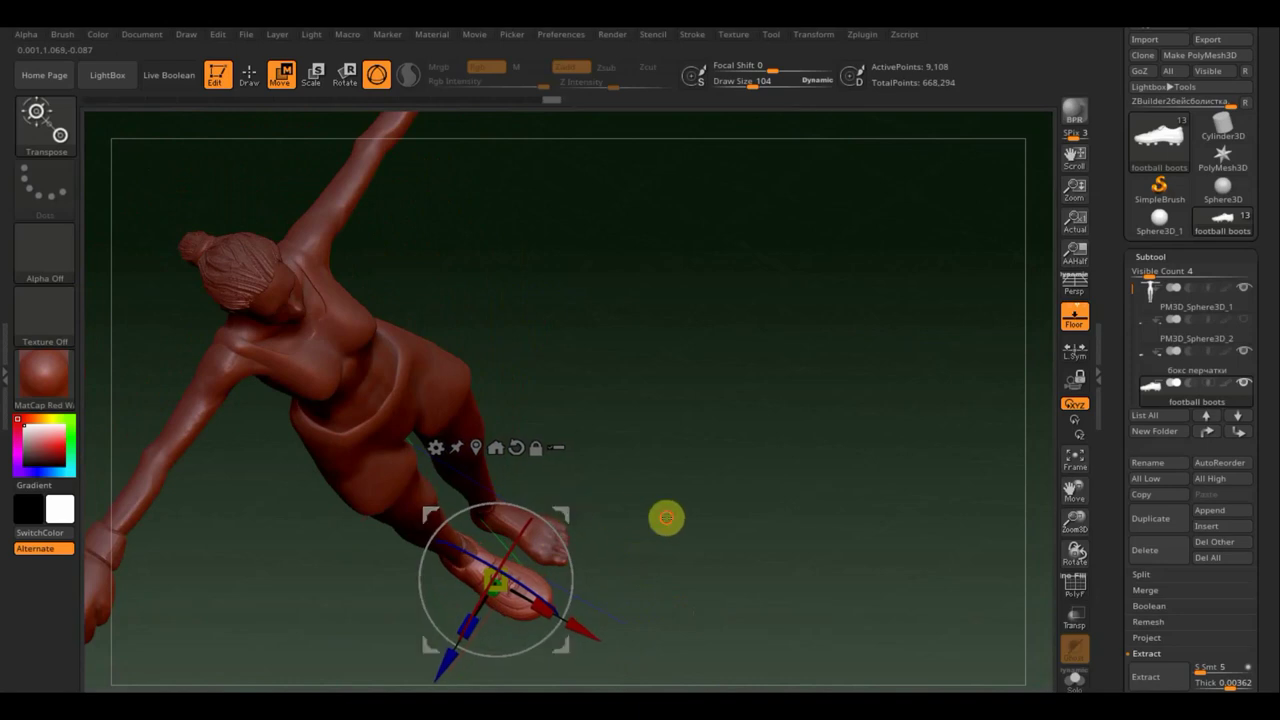
drag(666, 517, 711, 389)
shift+drag(736, 489, 728, 530)
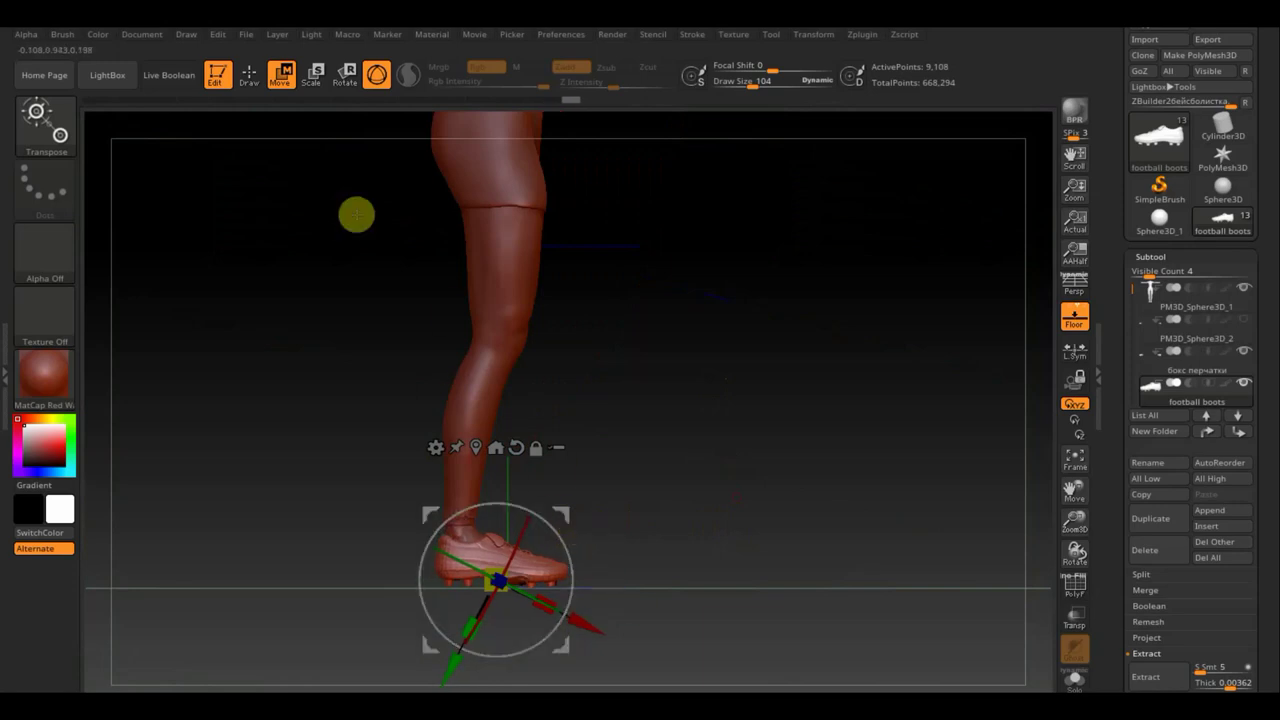
click(249, 75)
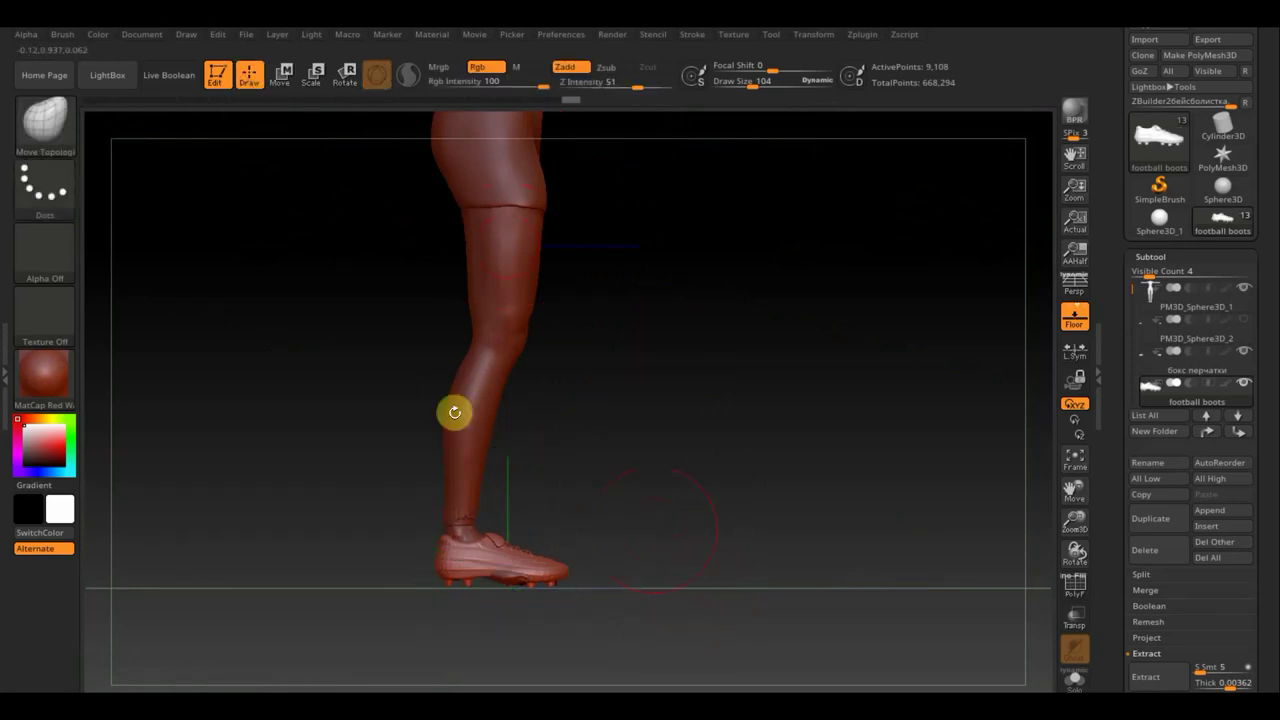
click(281, 75)
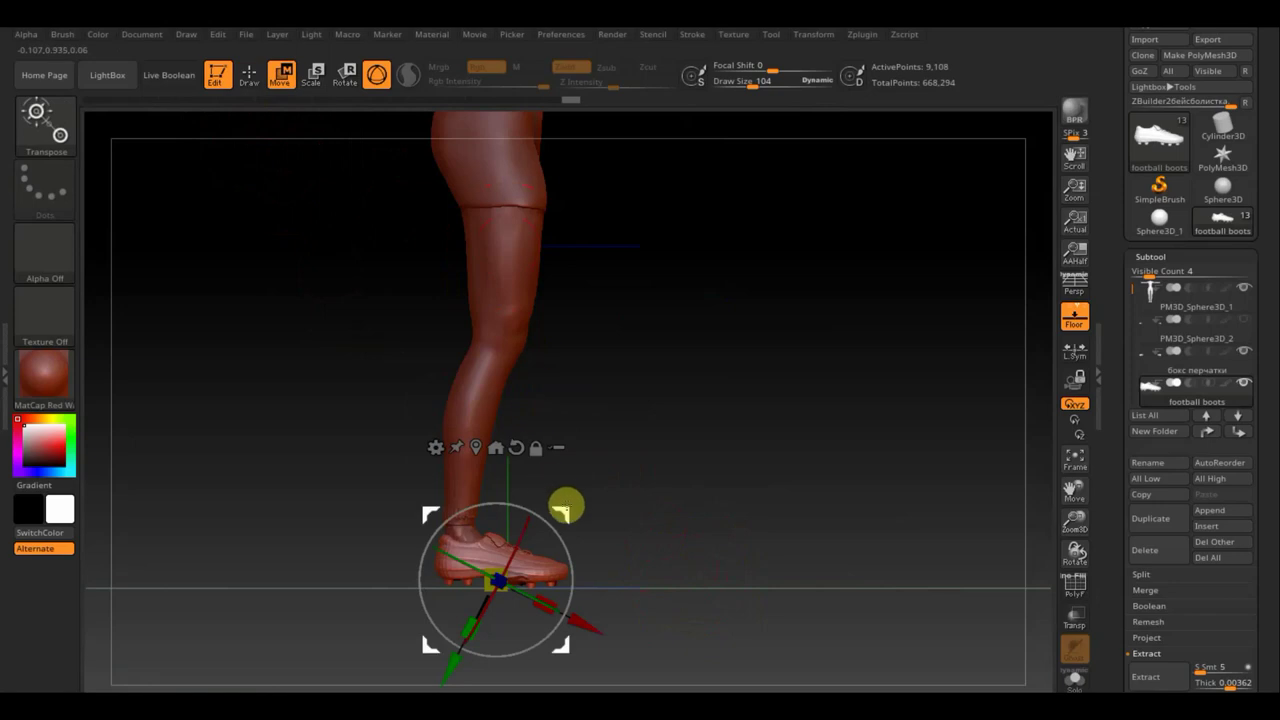
drag(575, 511, 563, 517)
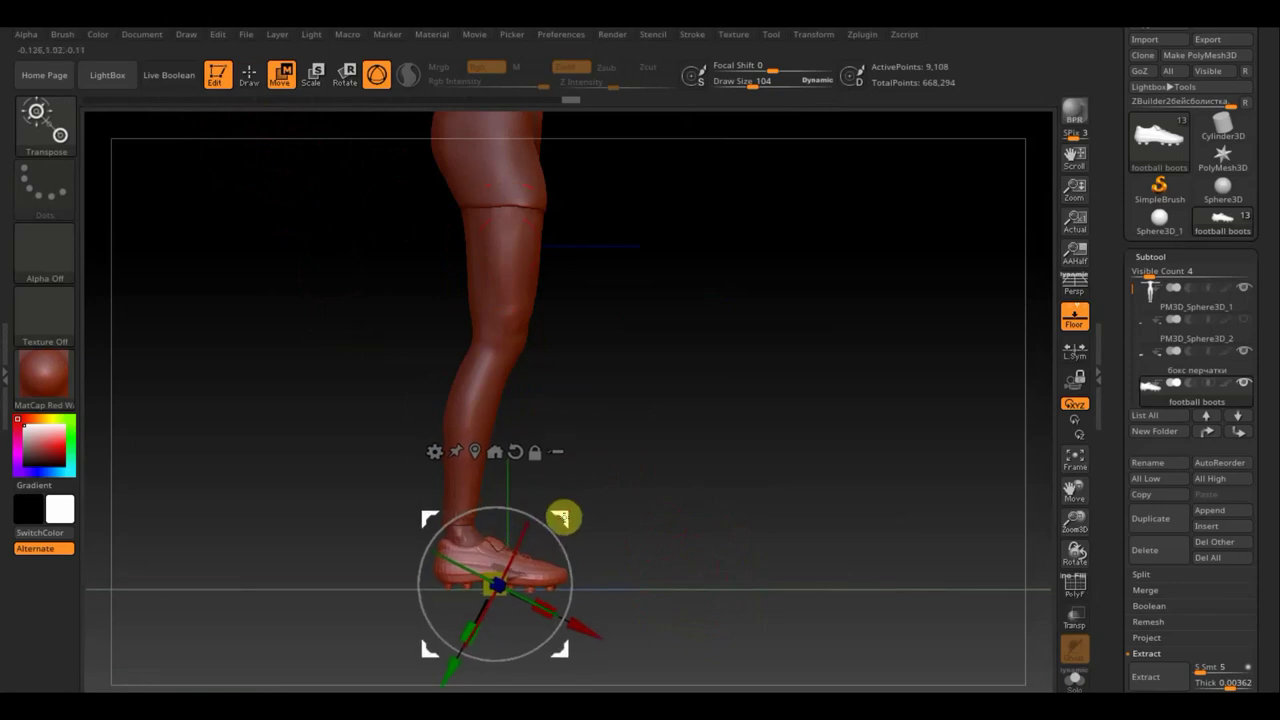
drag(679, 513, 631, 543)
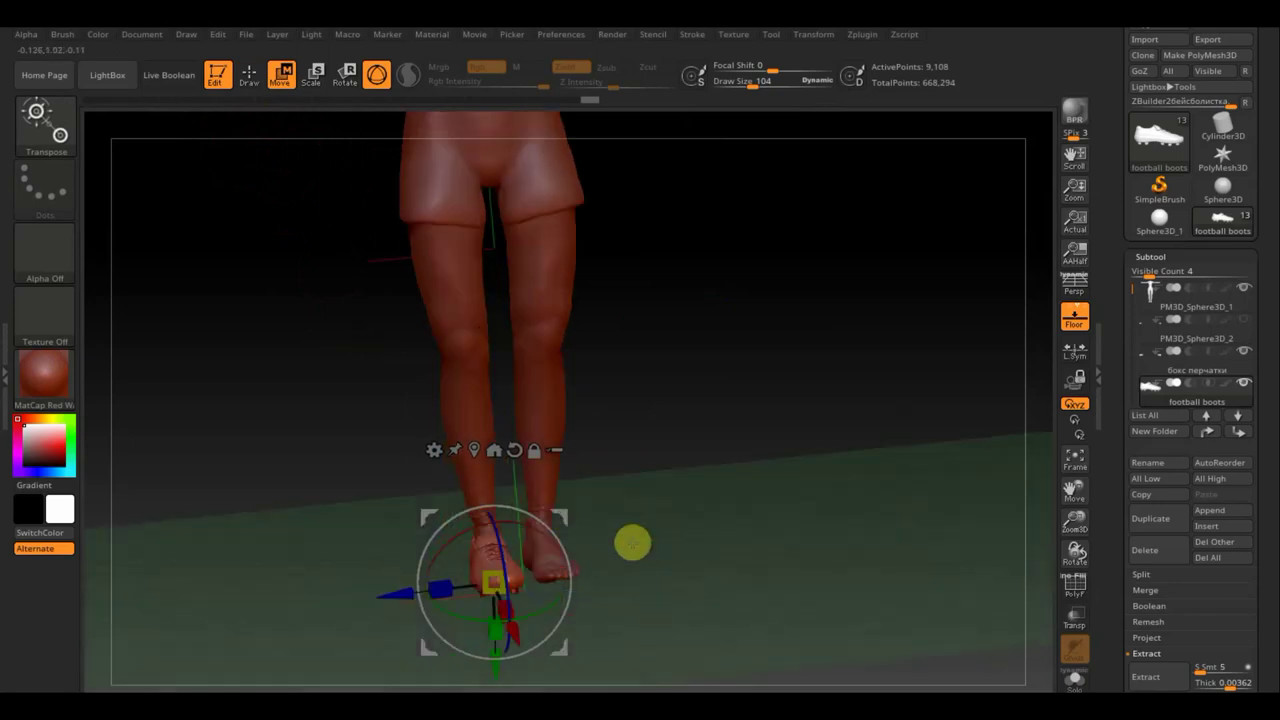
drag(565, 519, 570, 517)
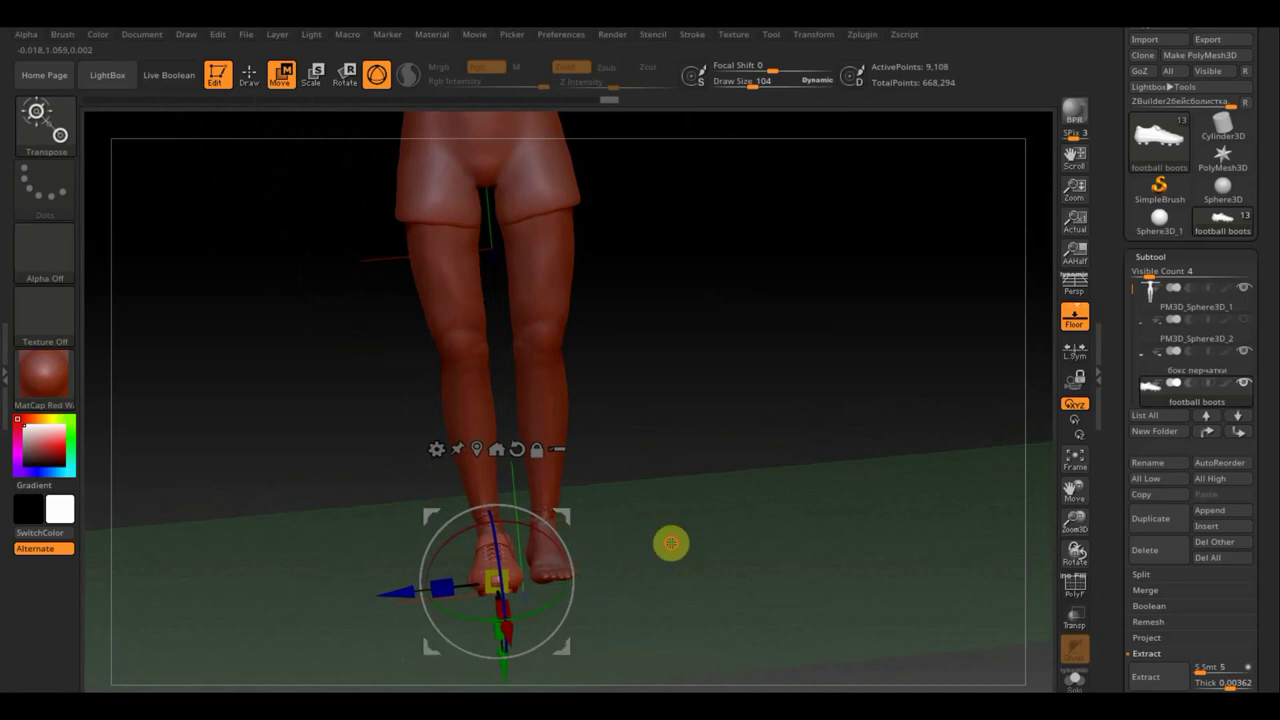
mouse_move(669, 540)
mouse_down()
mouse_move(751, 523)
mouse_move(694, 600)
mouse_move(707, 629)
mouse_up()
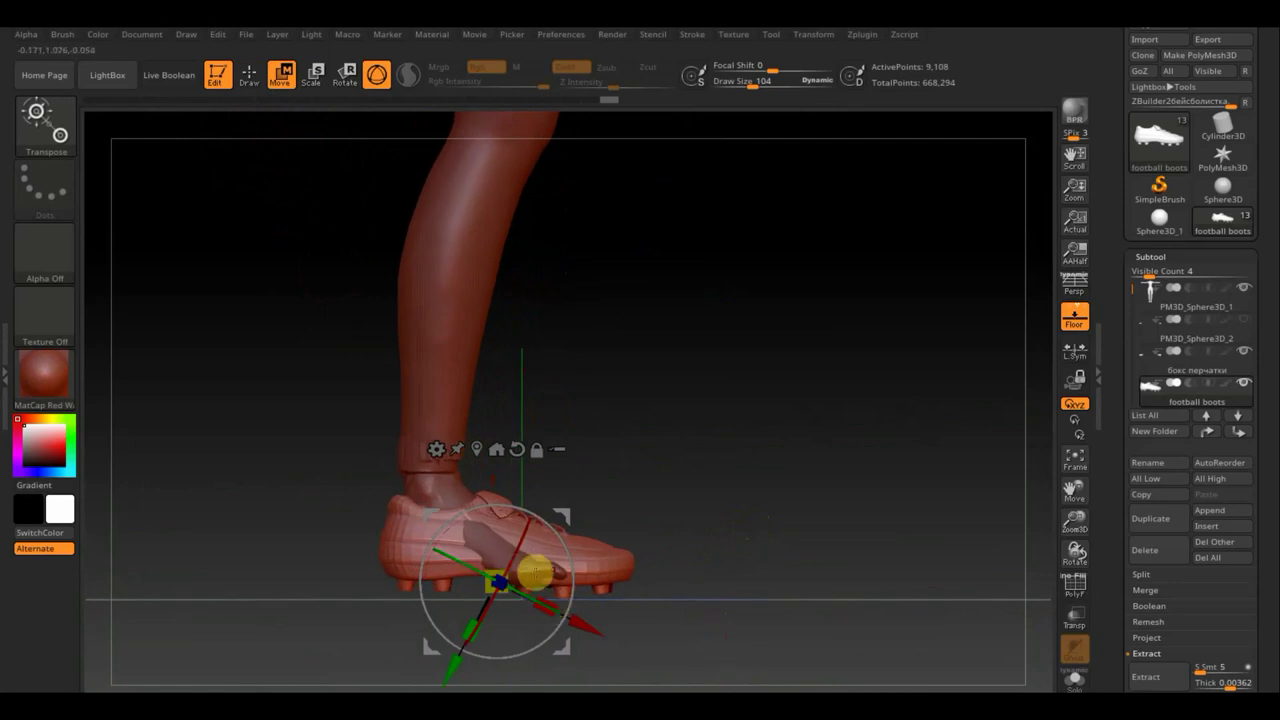
click(249, 73)
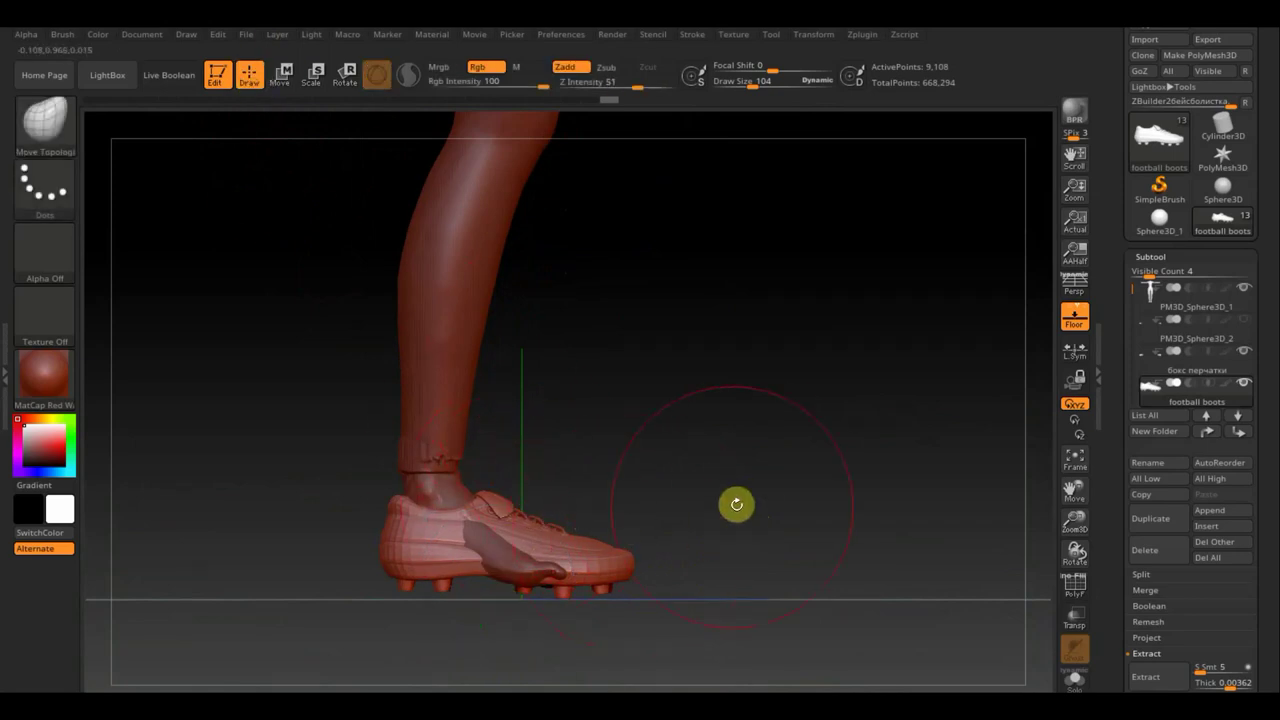
Step: Trim away pieces under the boot's sole and toe with rectangle trims
mouse_move(777, 497)
mouse_down()
mouse_move(717, 520)
mouse_move(781, 617)
mouse_up()
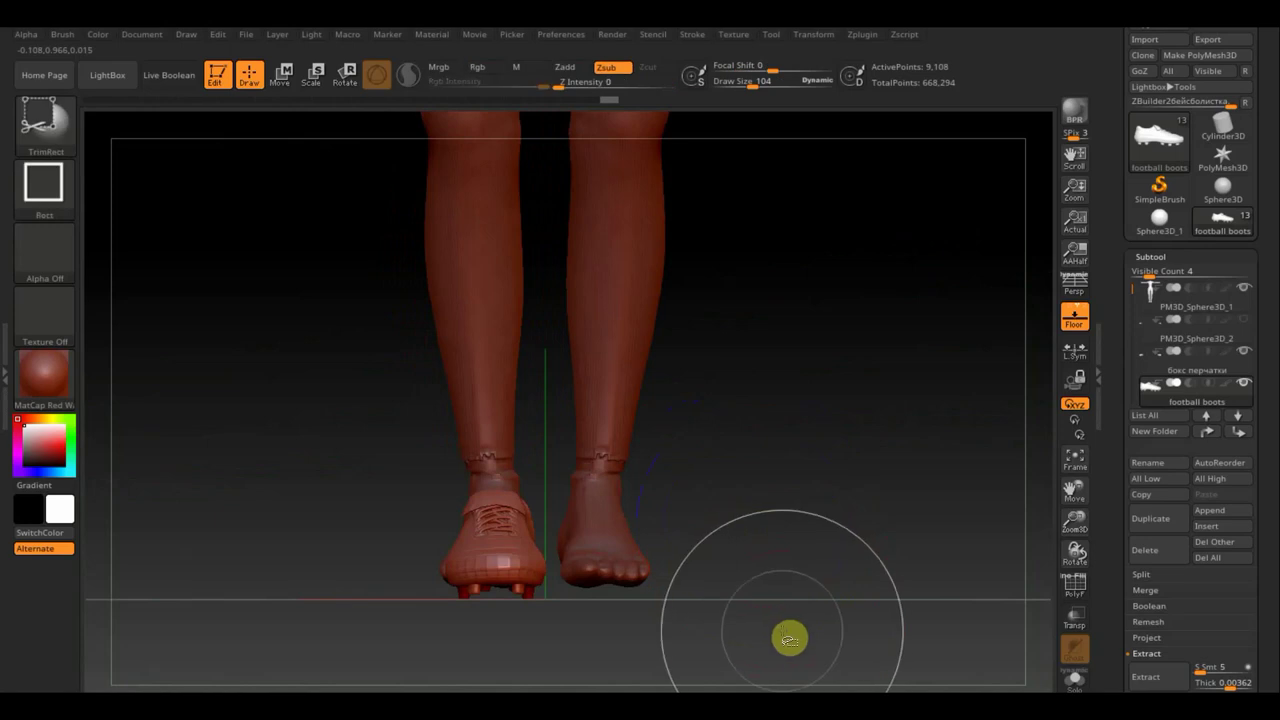
mouse_move(800, 642)
ctrl+shift+mouse_down()
mouse_move(438, 590)
mouse_move(541, 618)
mouse_move(528, 623)
mouse_move(386, 583)
ctrl+shift+mouse_up()
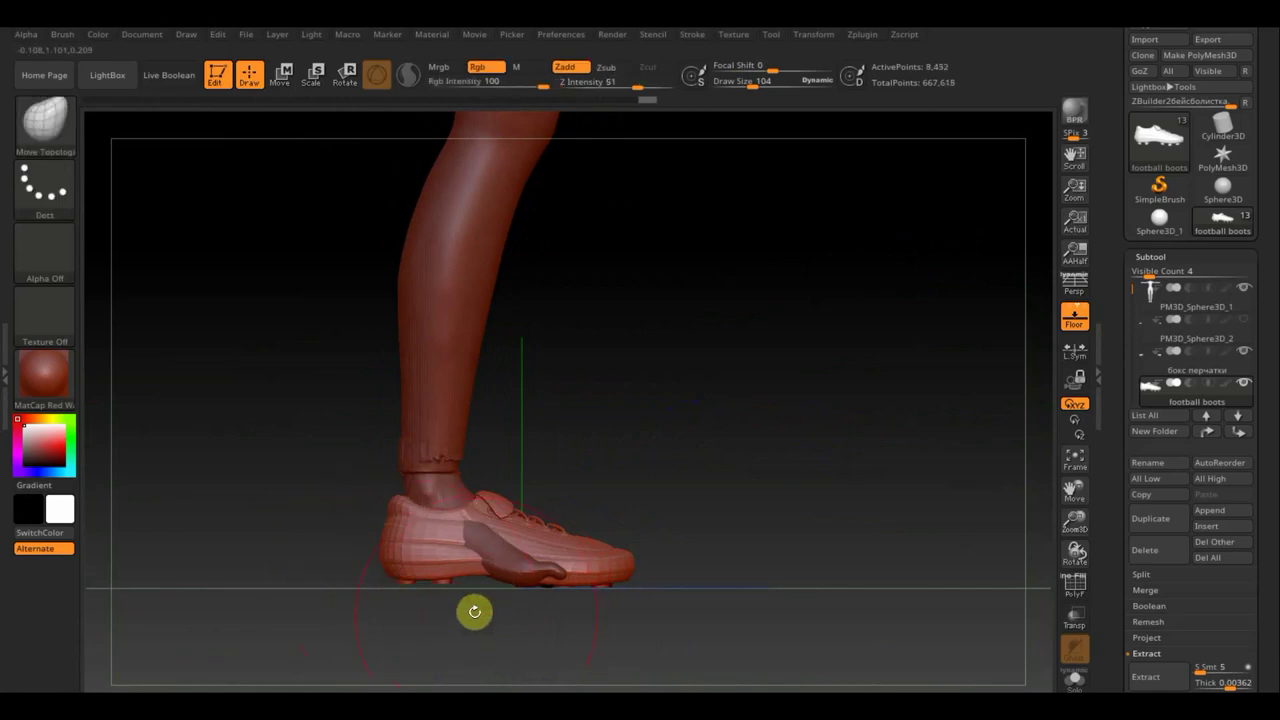
mouse_move(473, 608)
ctrl+shift+mouse_down()
mouse_move(387, 583)
mouse_move(449, 604)
ctrl+shift+mouse_up()
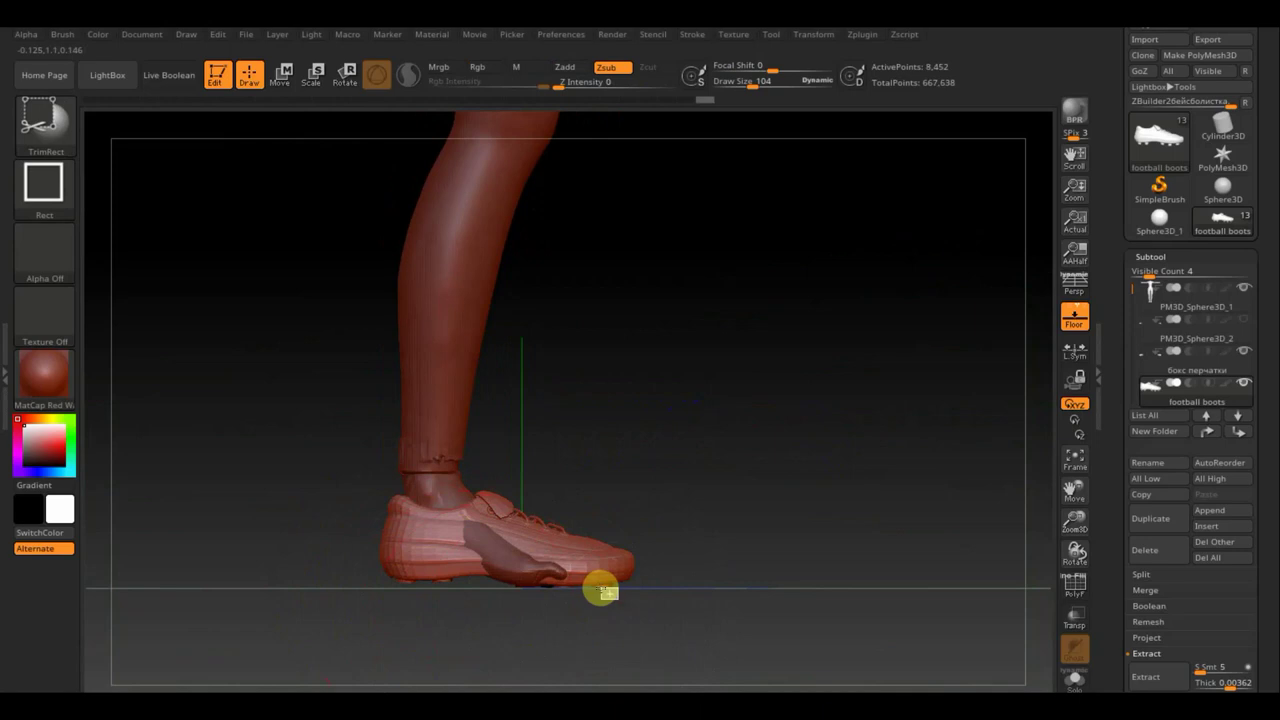
Step: Trim one more small piece off the boot and bring up the subtool picker
mouse_move(596, 590)
ctrl+shift+mouse_down()
mouse_move(650, 620)
mouse_move(544, 594)
mouse_move(543, 629)
mouse_move(477, 597)
ctrl+shift+mouse_up()
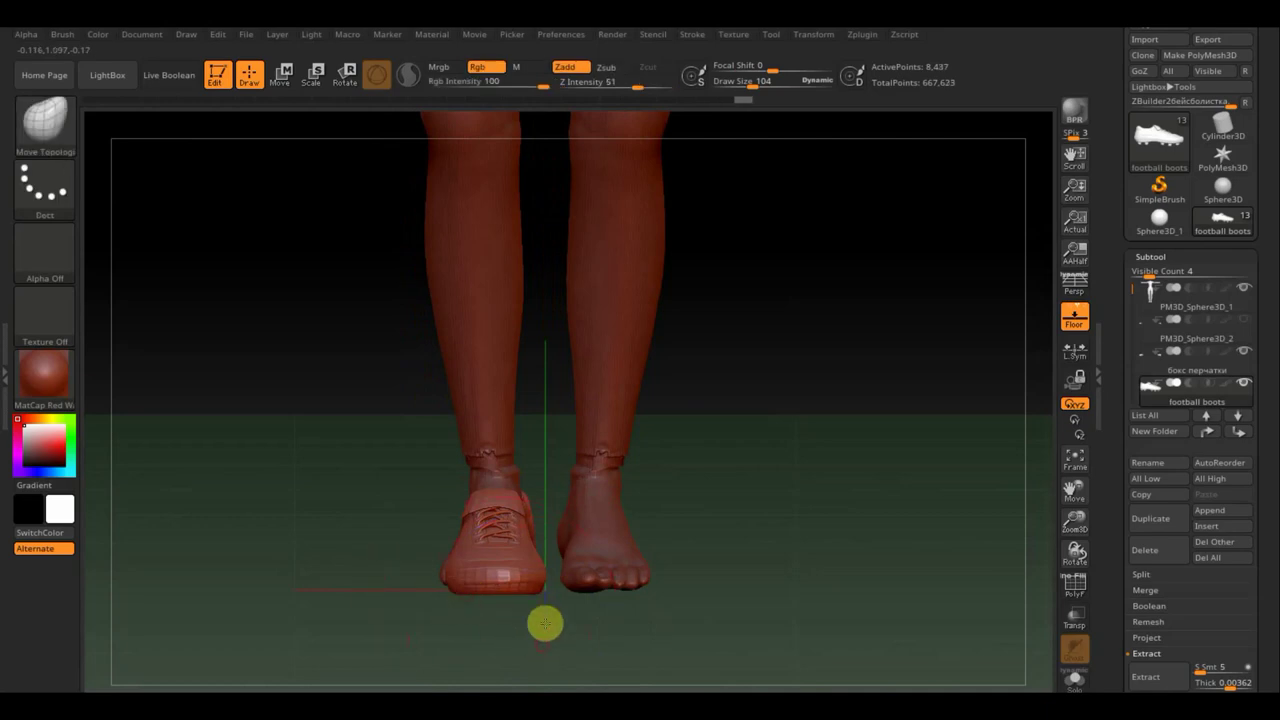
mouse_move(543, 620)
mouse_down()
mouse_move(649, 506)
mouse_move(628, 471)
mouse_move(597, 491)
mouse_move(563, 477)
mouse_move(583, 646)
mouse_move(734, 580)
mouse_move(751, 537)
mouse_up()
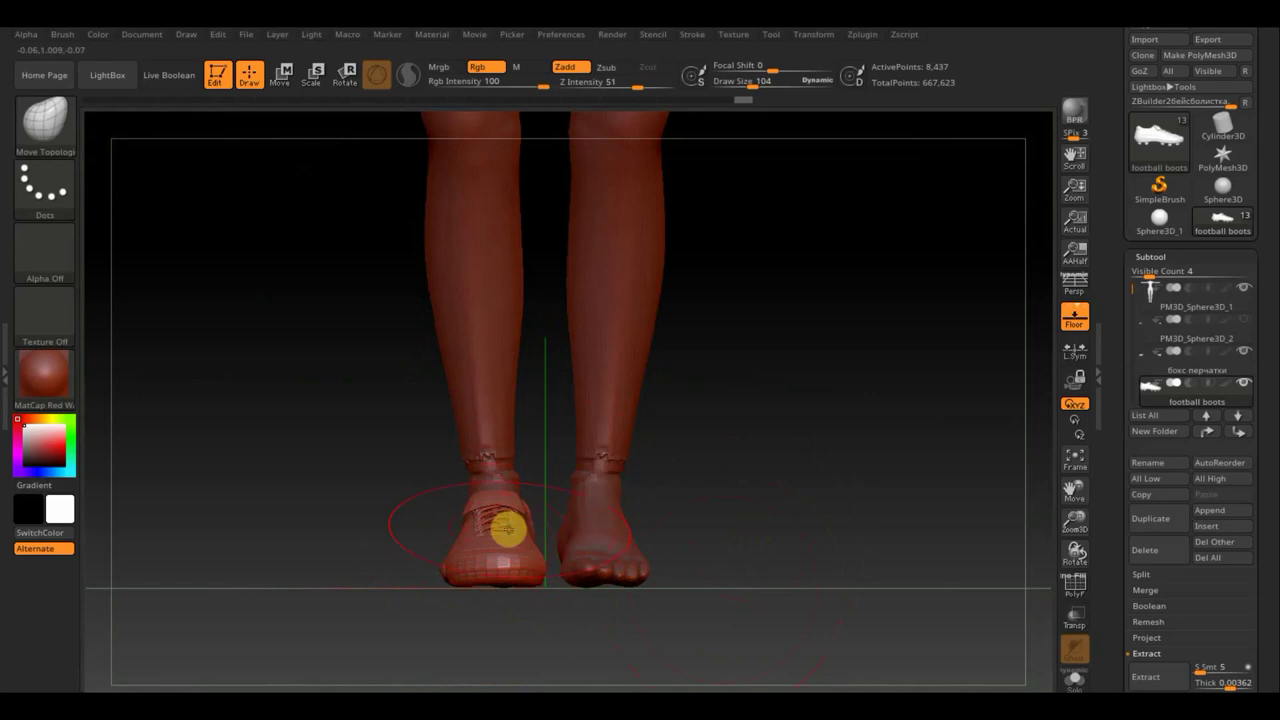
key(n)
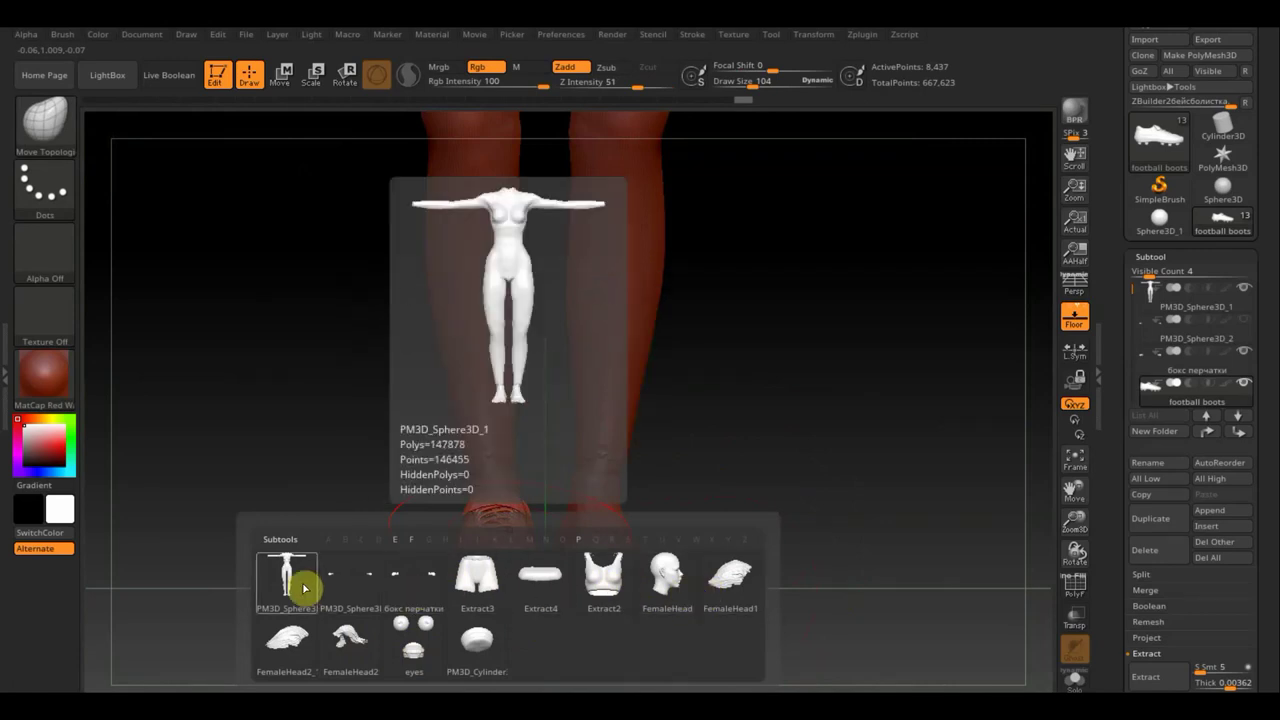
Step: Select body subtool PM3D_Sphere3D_1 at draw size 45 and smooth the band around the ankle
click(300, 584)
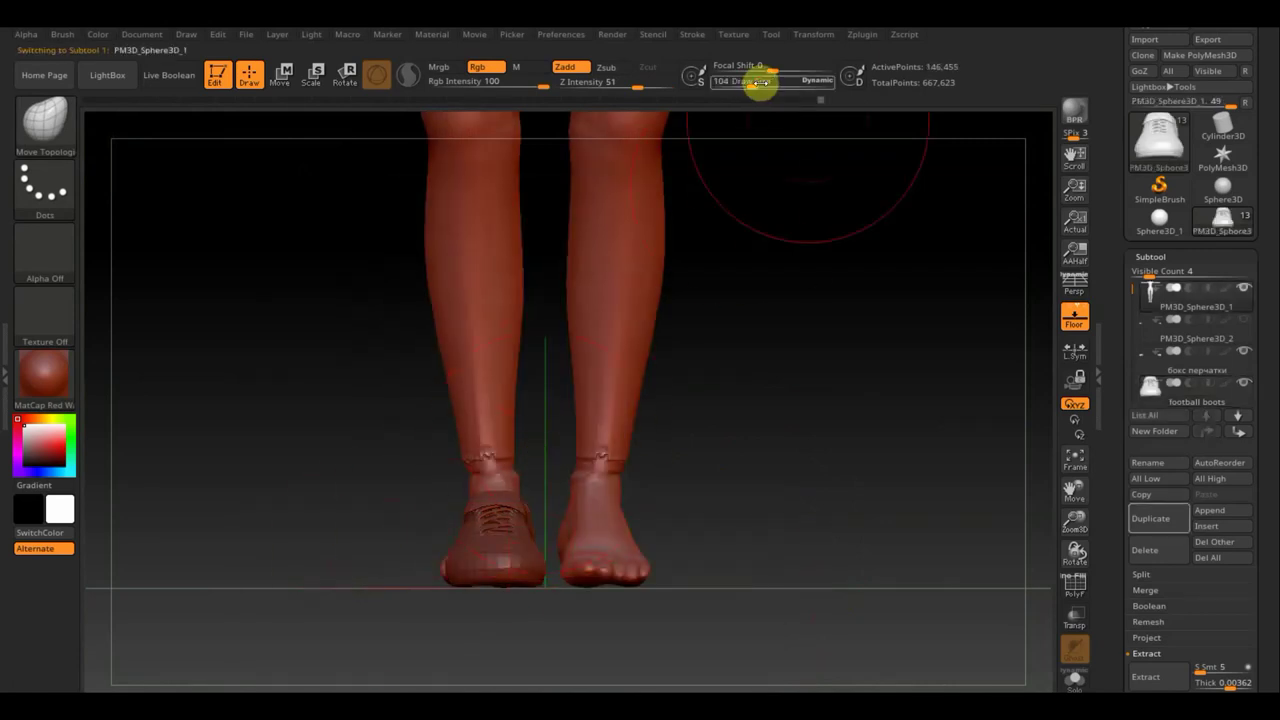
drag(752, 83, 738, 83)
key(shift)
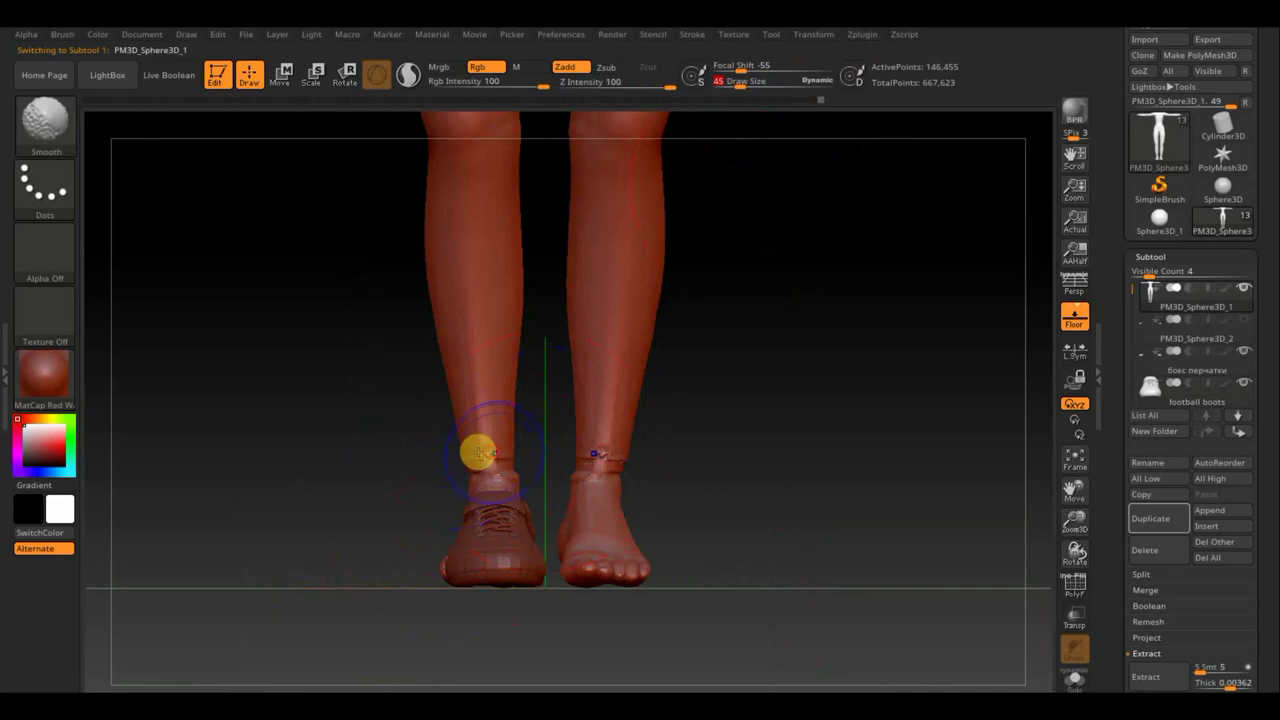
shift+drag(478, 454, 466, 444)
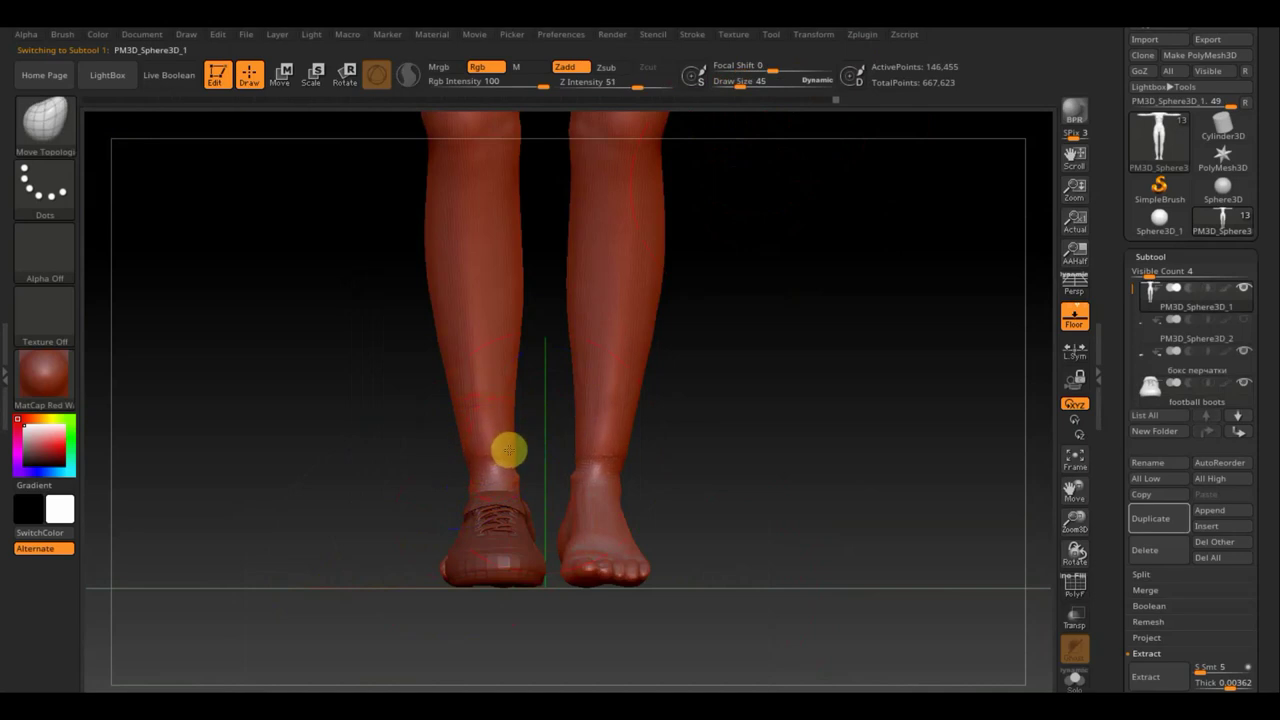
Step: Reshape the ankle just above the boot, checking it from below and above
drag(508, 450, 517, 472)
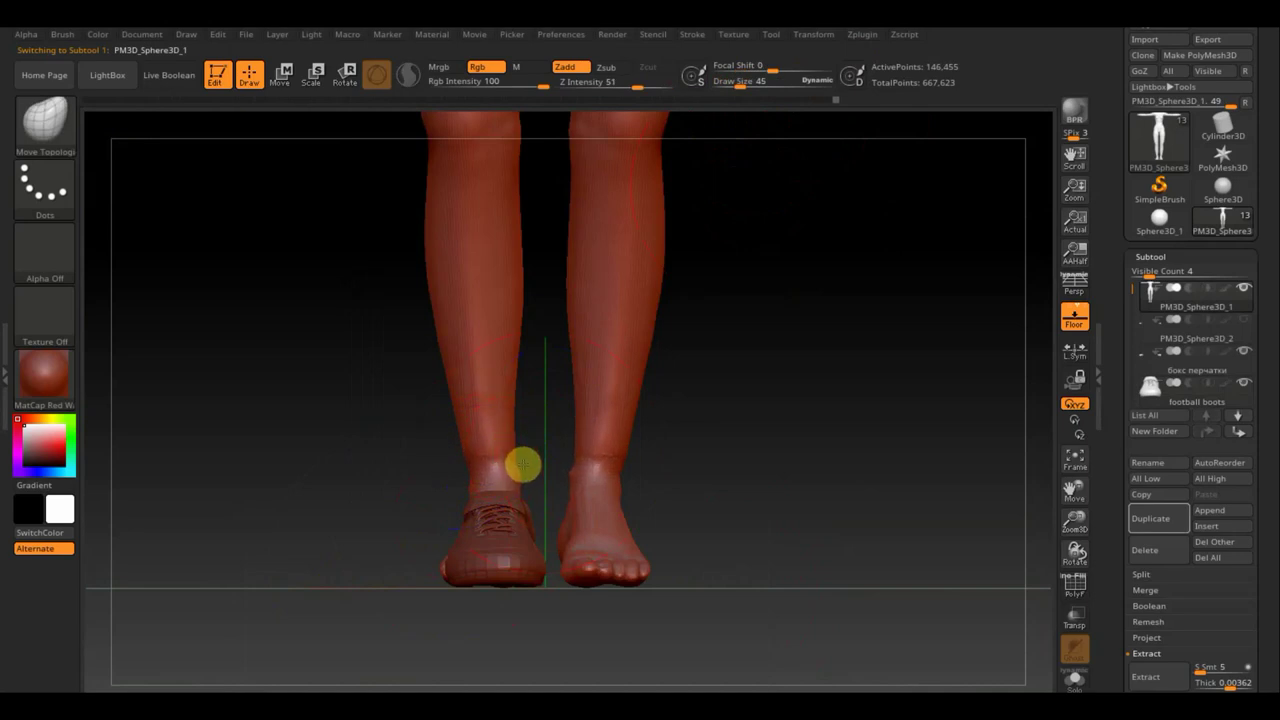
drag(367, 495, 357, 577)
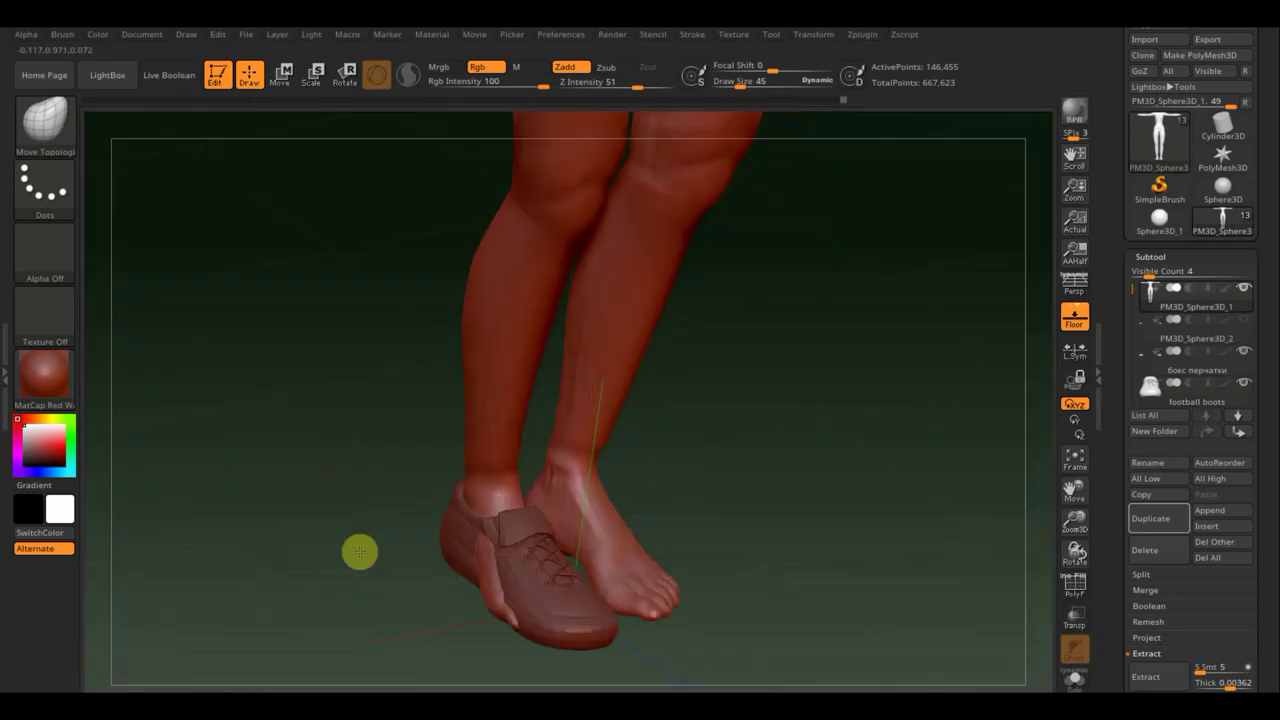
shift+drag(670, 523, 737, 534)
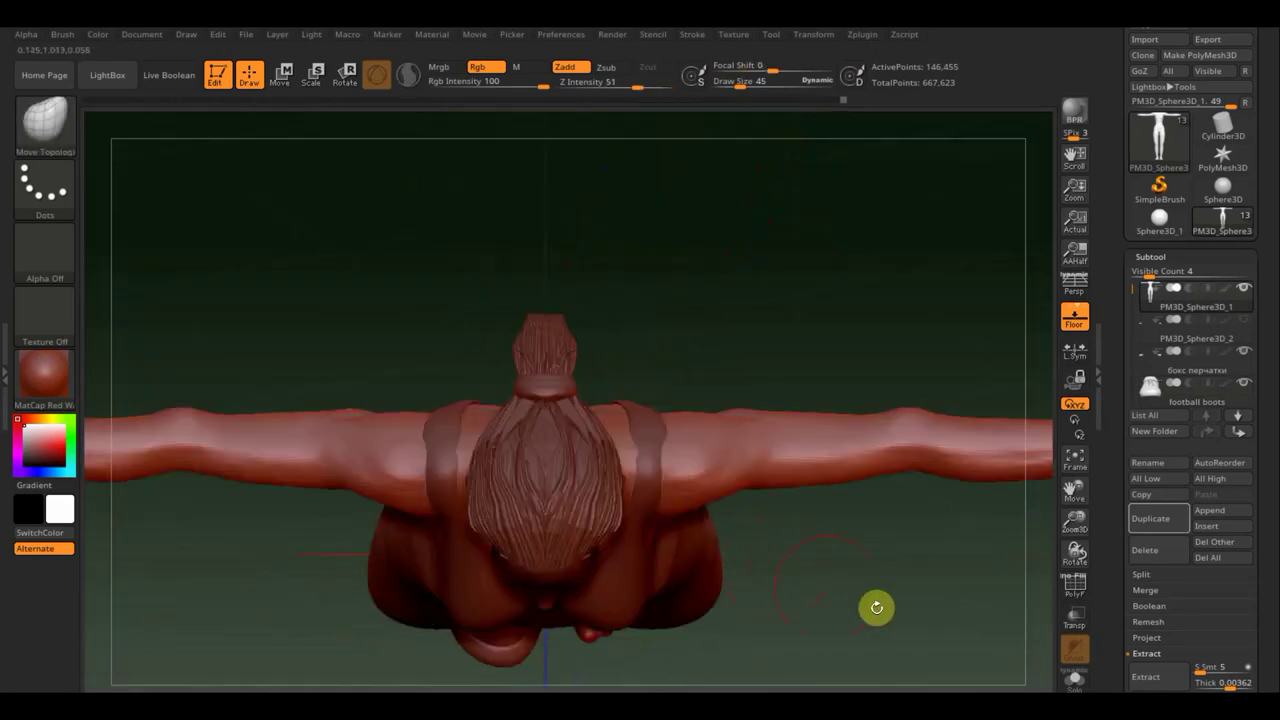
Step: Make the model see-through and raise draw size to 109 to inspect the legs and boot
click(1073, 626)
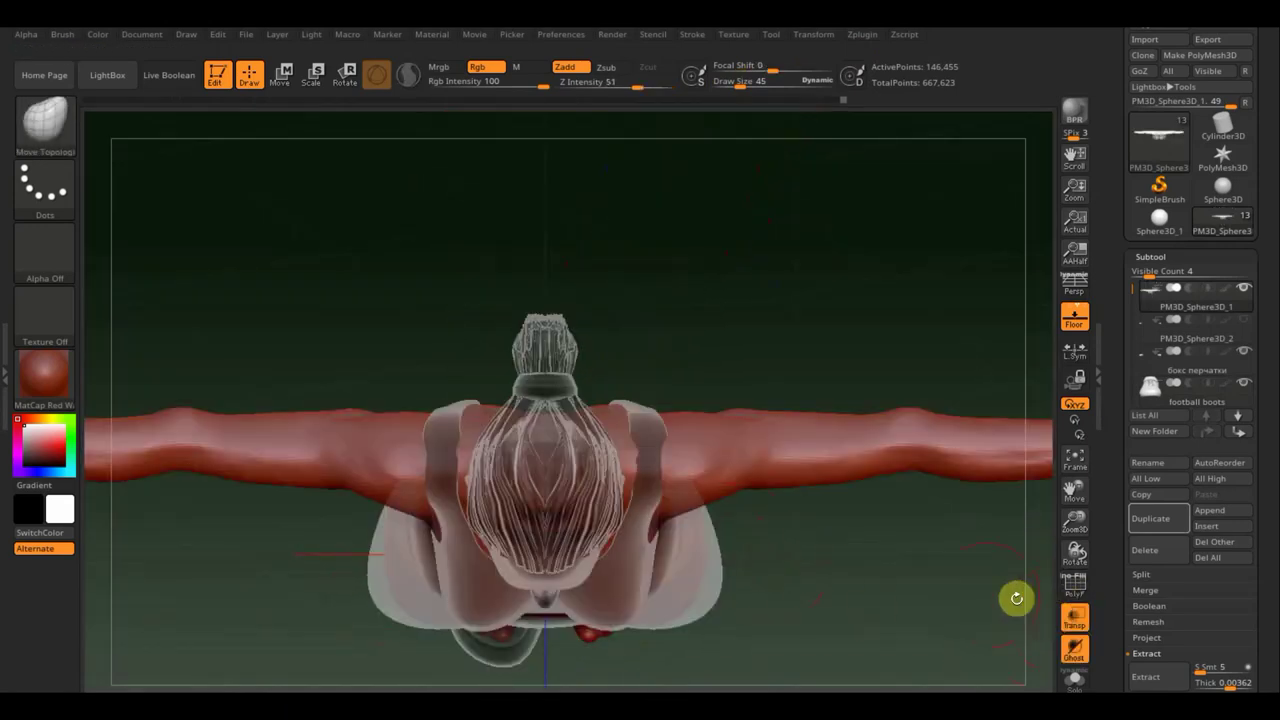
mouse_move(903, 600)
mouse_down()
mouse_move(905, 561)
mouse_move(806, 597)
mouse_up()
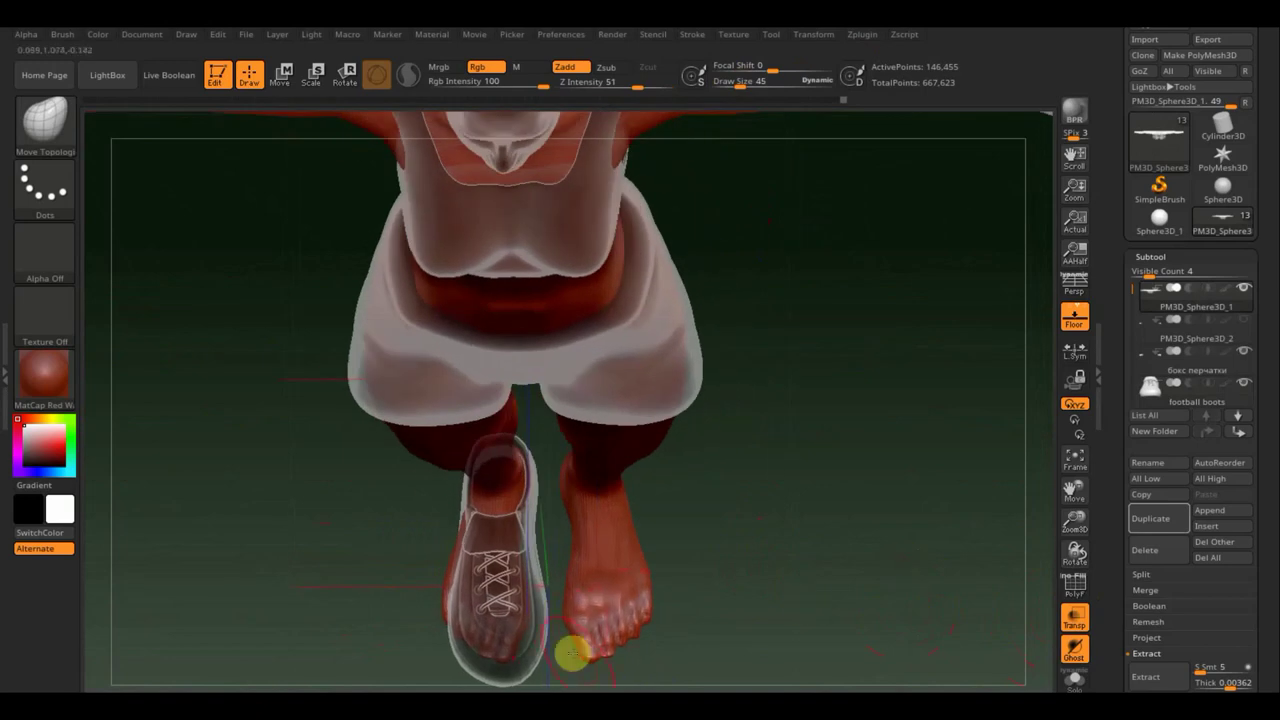
drag(739, 86, 745, 86)
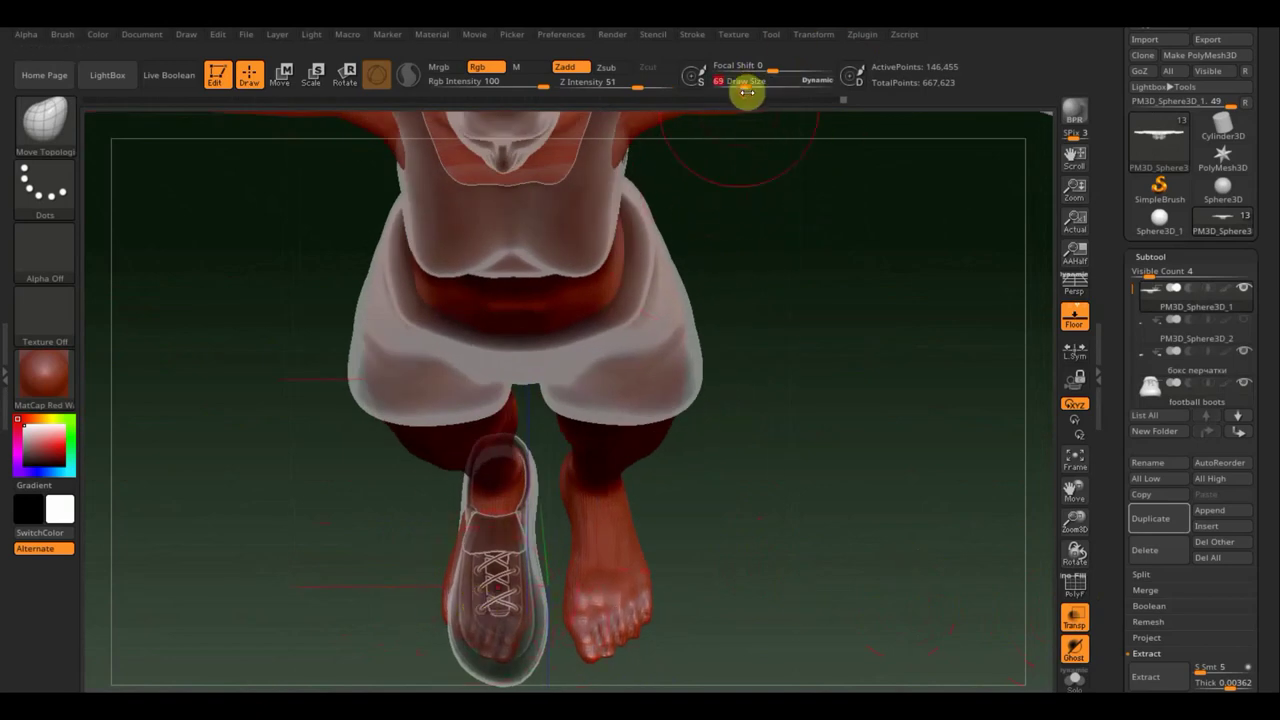
drag(752, 97, 757, 89)
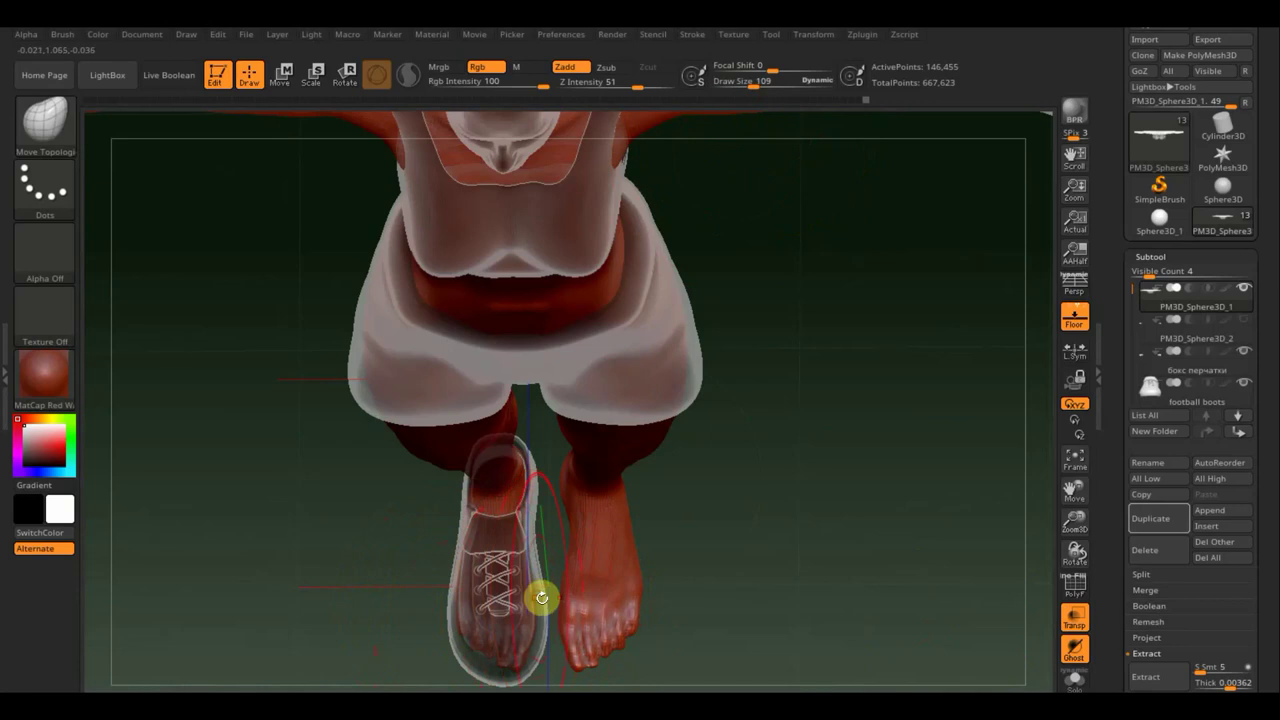
mouse_move(757, 603)
mouse_down()
mouse_move(789, 594)
mouse_move(764, 553)
mouse_move(746, 457)
mouse_move(769, 531)
mouse_move(809, 526)
mouse_move(808, 540)
mouse_up()
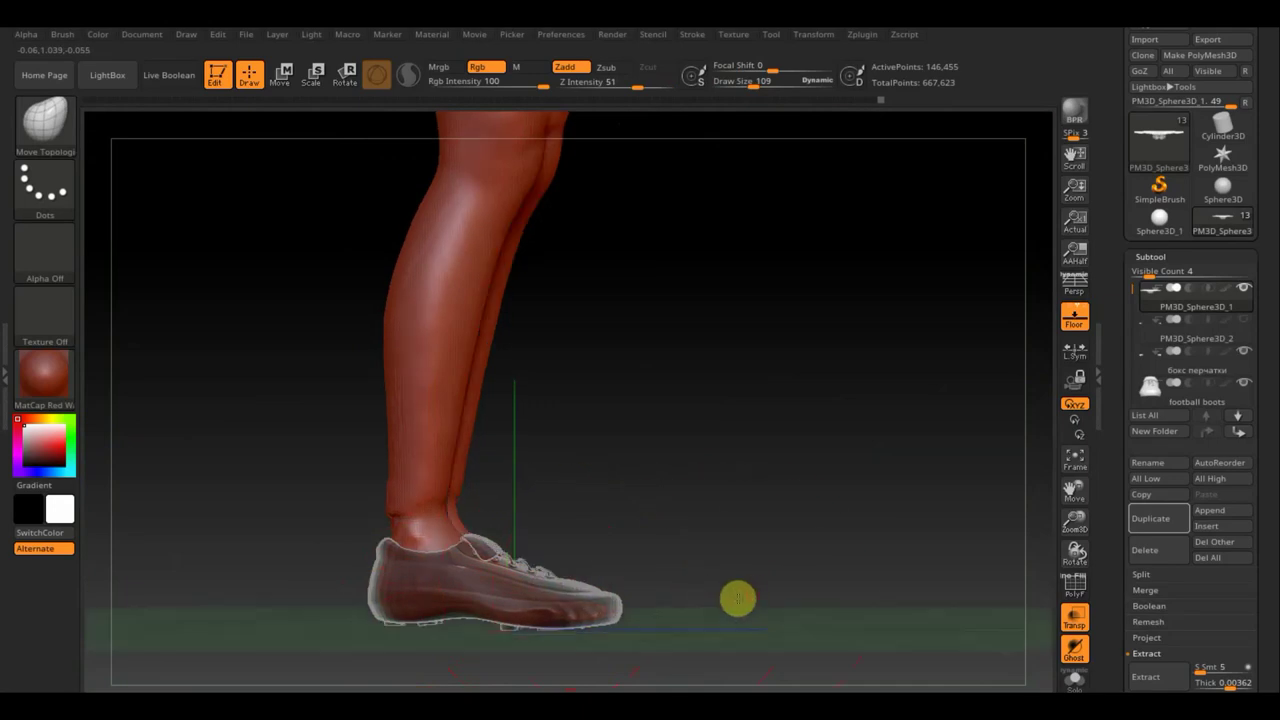
mouse_move(695, 595)
mouse_down()
mouse_move(794, 574)
mouse_move(826, 546)
mouse_up()
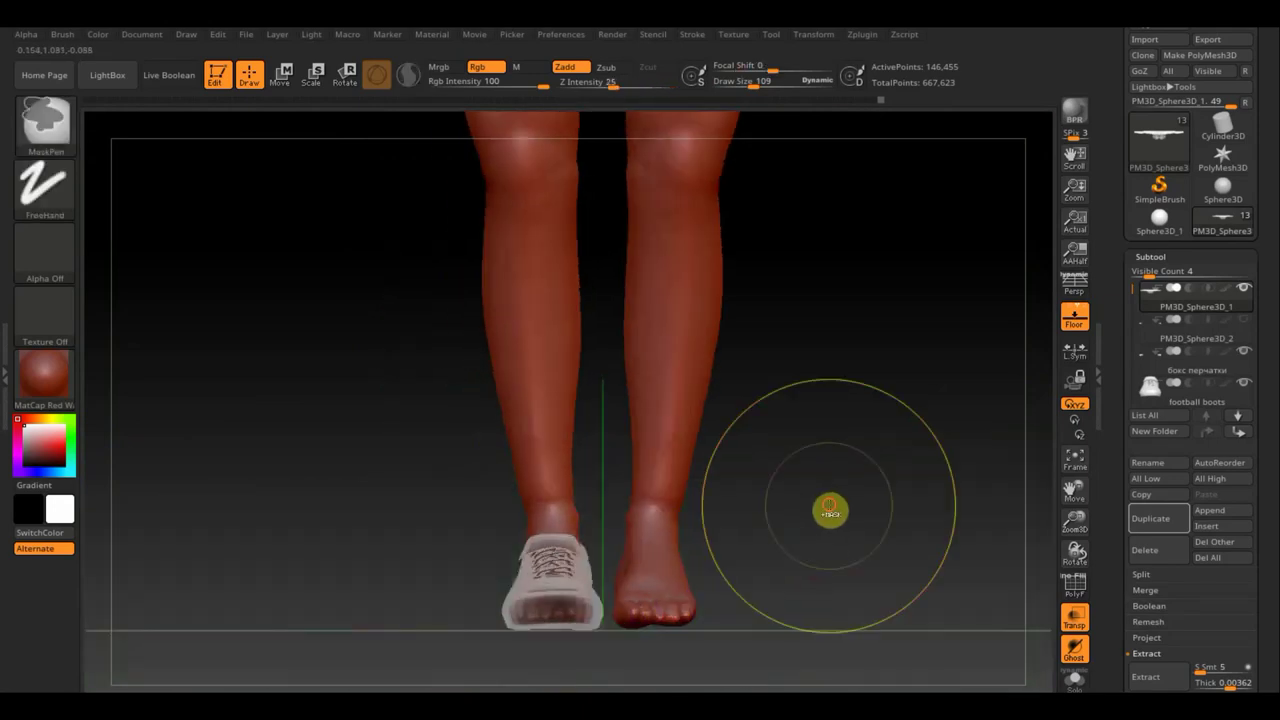
Step: Return to solid display, set draw size to 69, and push the back of the calf outward
click(1076, 616)
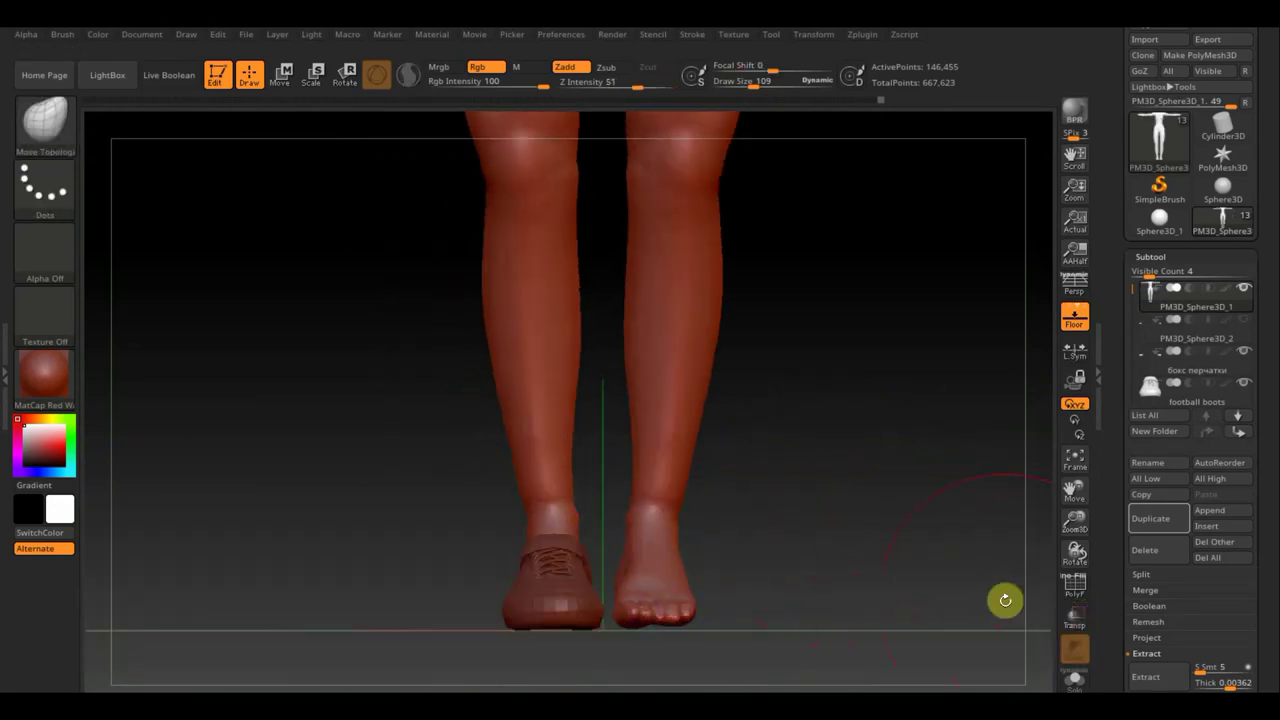
mouse_move(1003, 597)
mouse_down()
mouse_move(891, 594)
mouse_move(927, 573)
mouse_move(883, 557)
mouse_up()
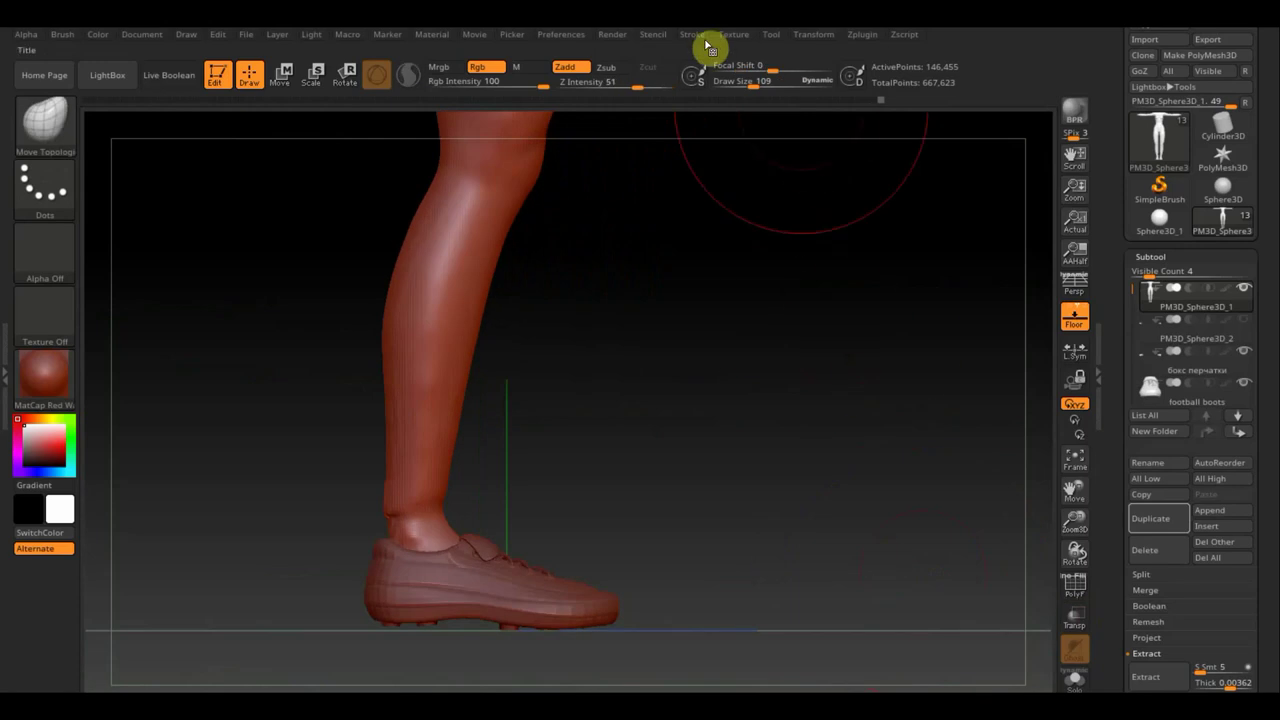
click(745, 82)
text(5)
key(Return)
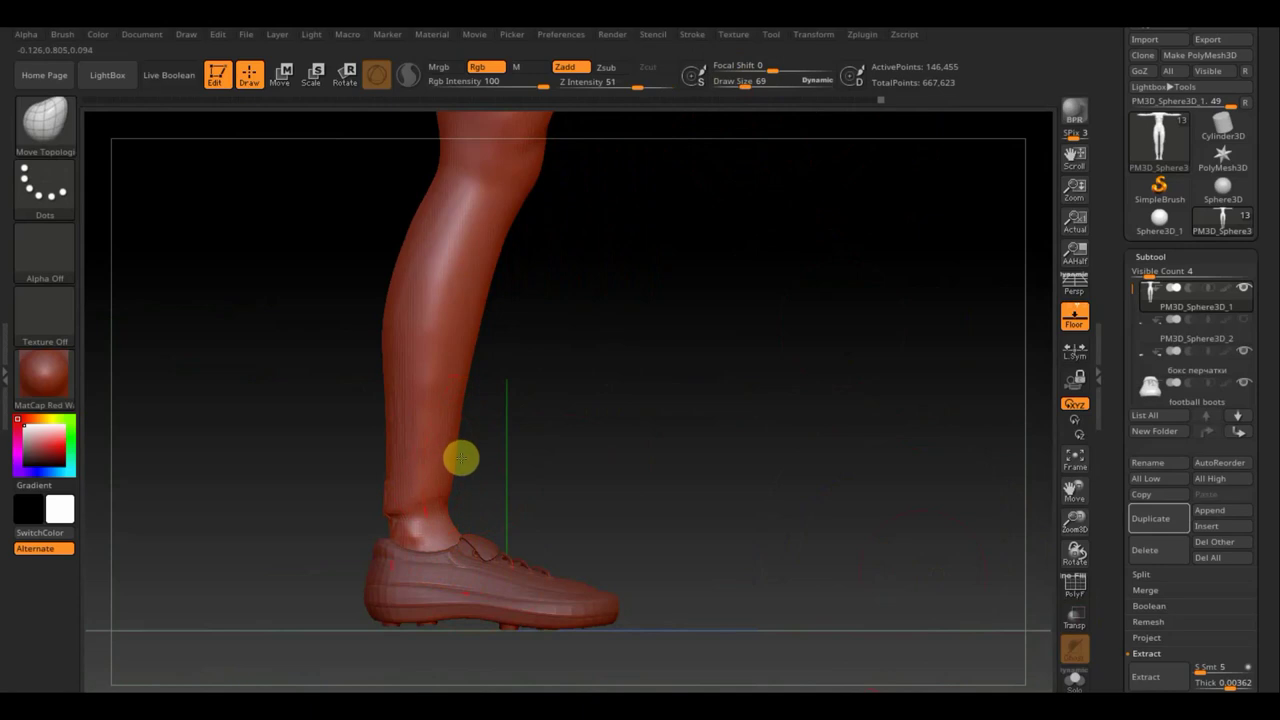
key(shift)
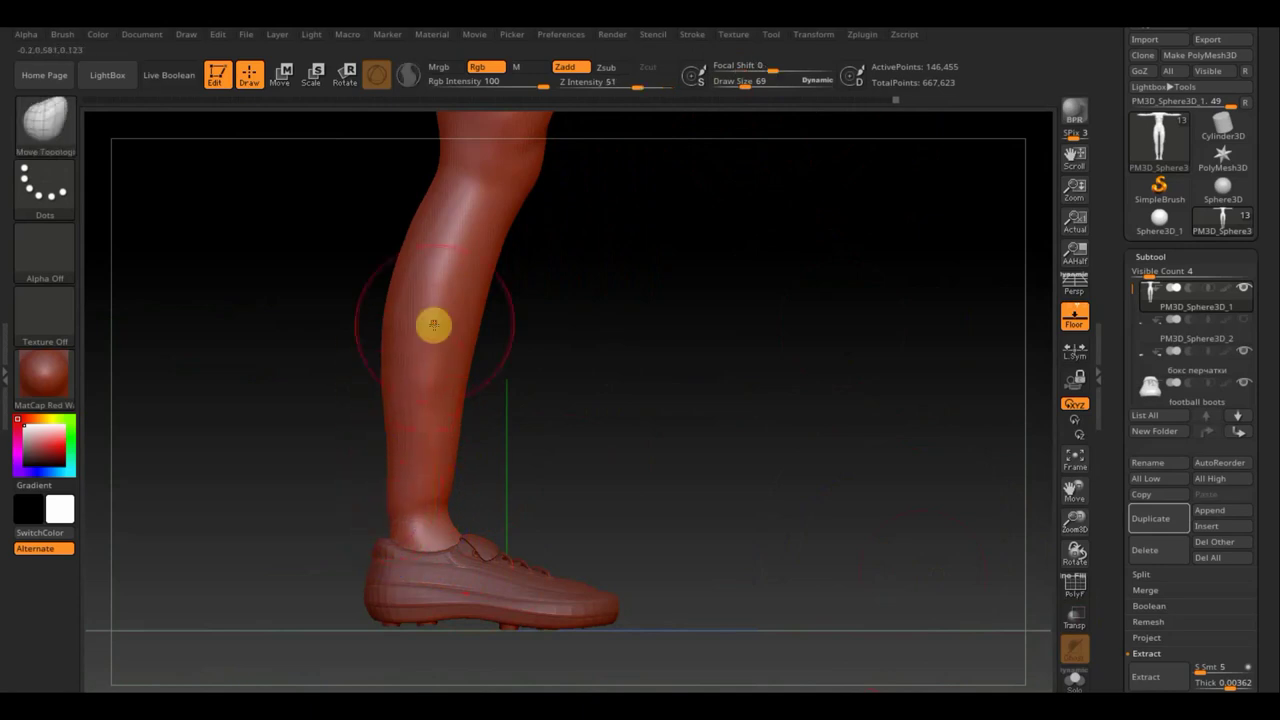
drag(409, 240, 397, 240)
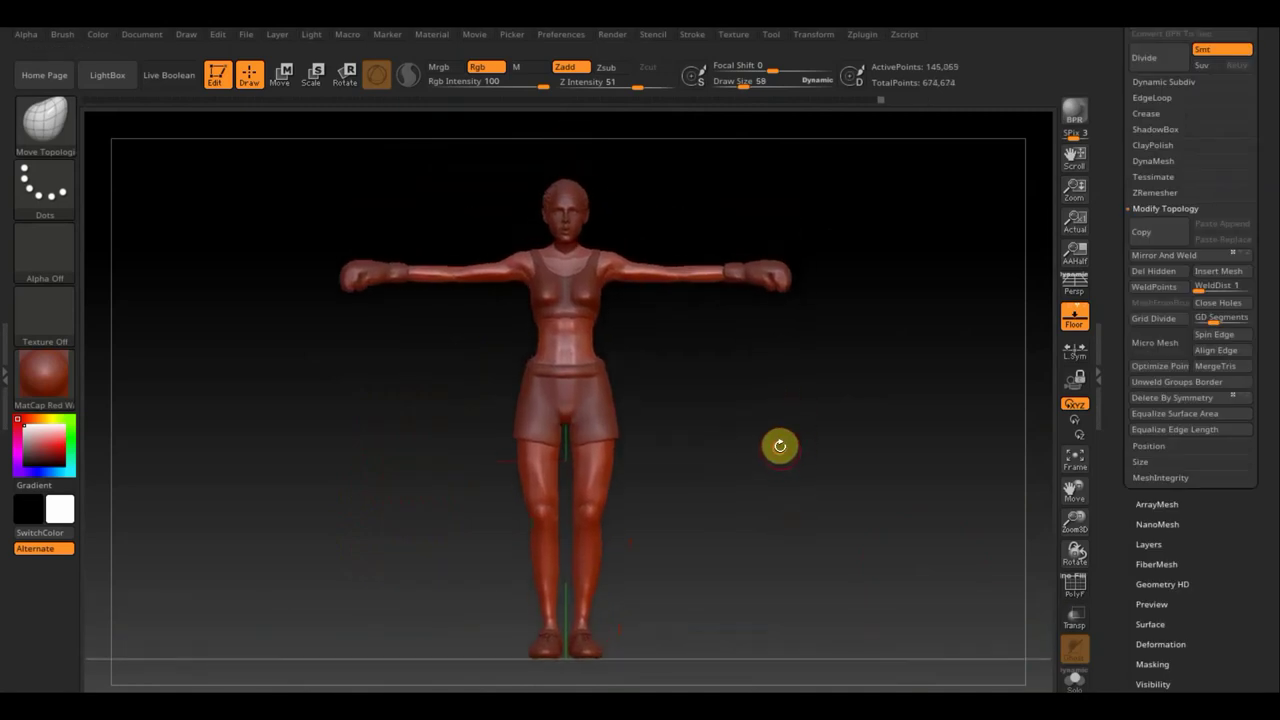
scroll(780, 446, up, 2)
scroll(780, 463, up, 2)
scroll(786, 434, up, 2)
scroll(780, 467, down, 1)
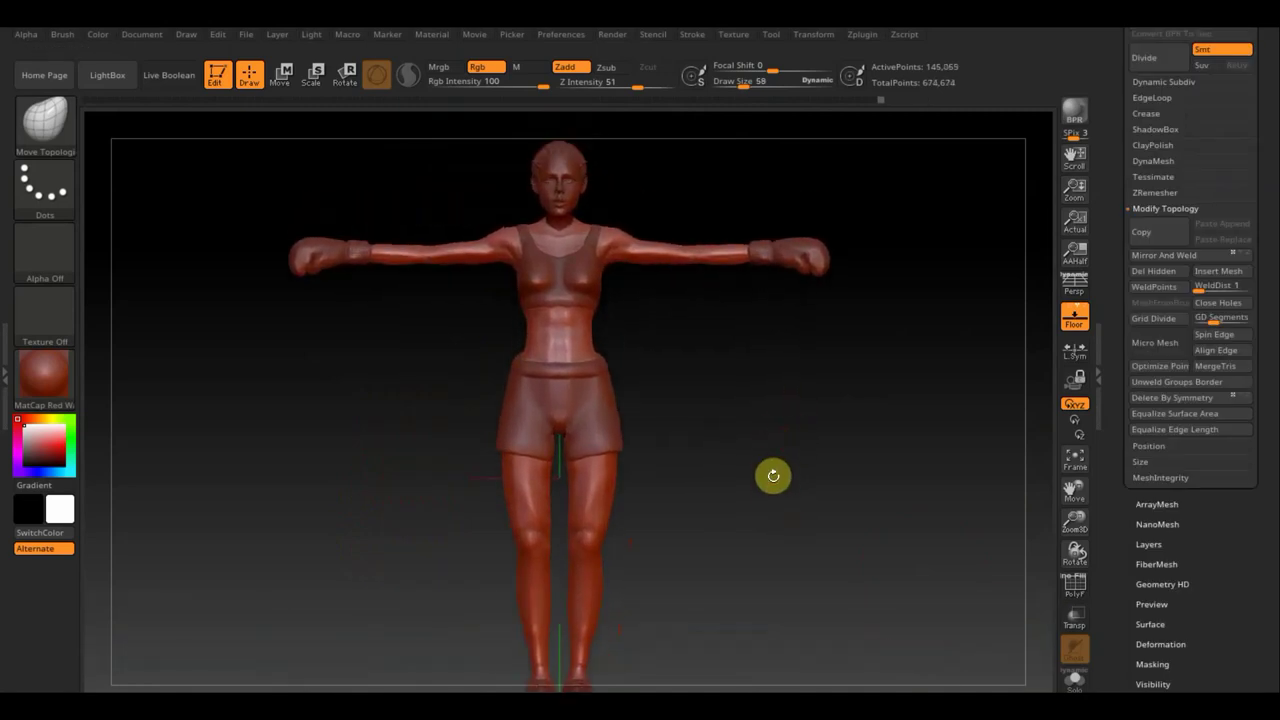
scroll(770, 472, down, 2)
scroll(766, 462, down, 1)
drag(766, 460, 765, 450)
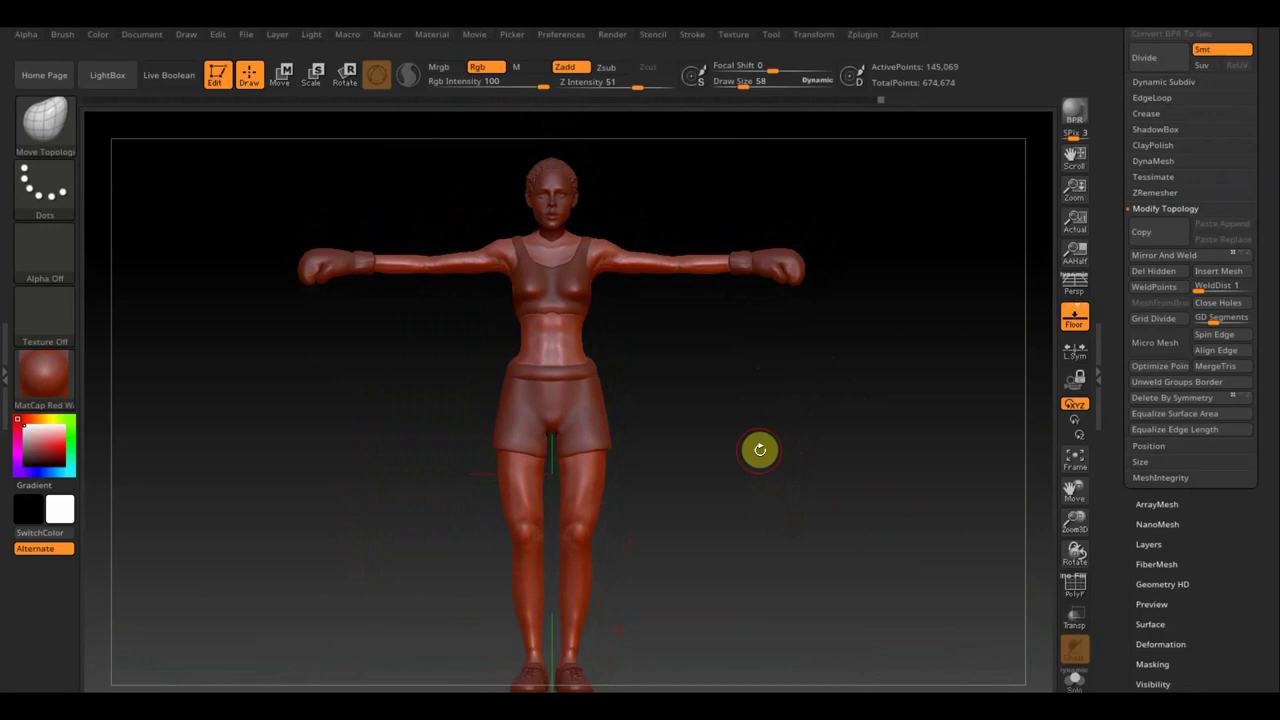
mouse_move(726, 360)
mouse_down()
mouse_move(822, 366)
mouse_move(751, 322)
mouse_move(766, 486)
mouse_up()
alt+drag(800, 363, 808, 632)
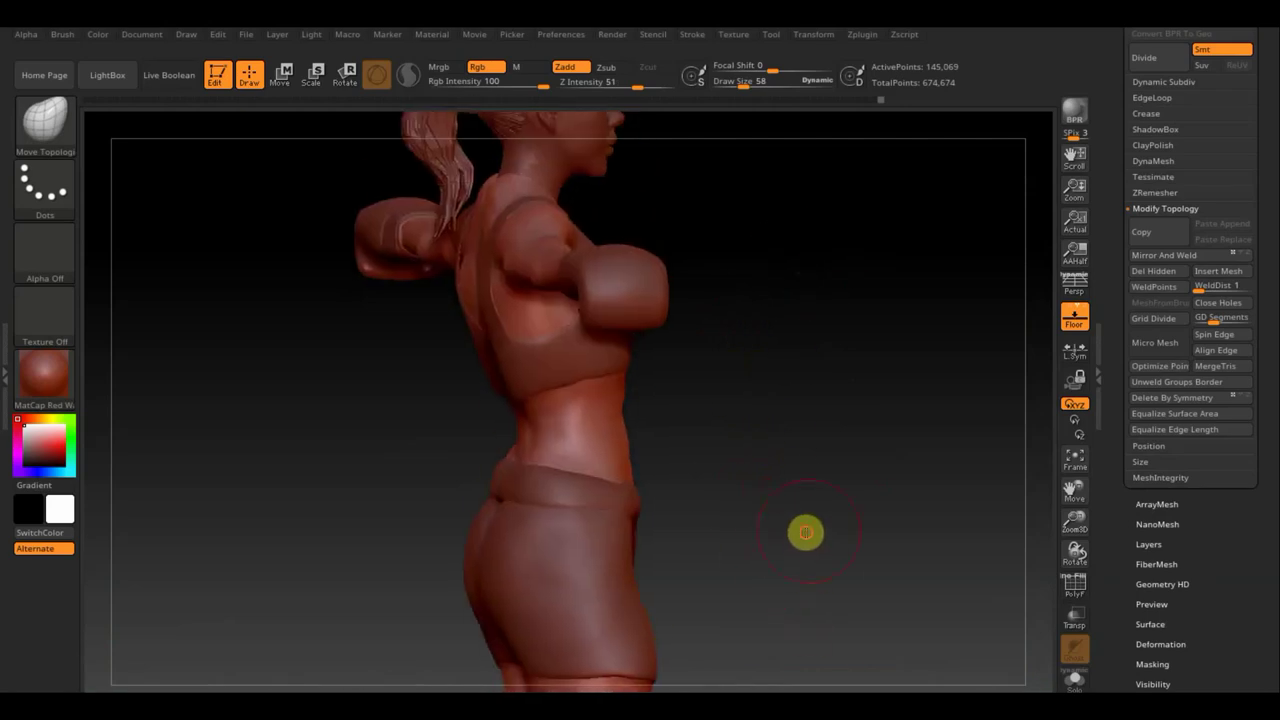
mouse_move(806, 532)
alt+mouse_down()
mouse_move(774, 431)
mouse_move(734, 480)
mouse_move(746, 200)
alt+mouse_up()
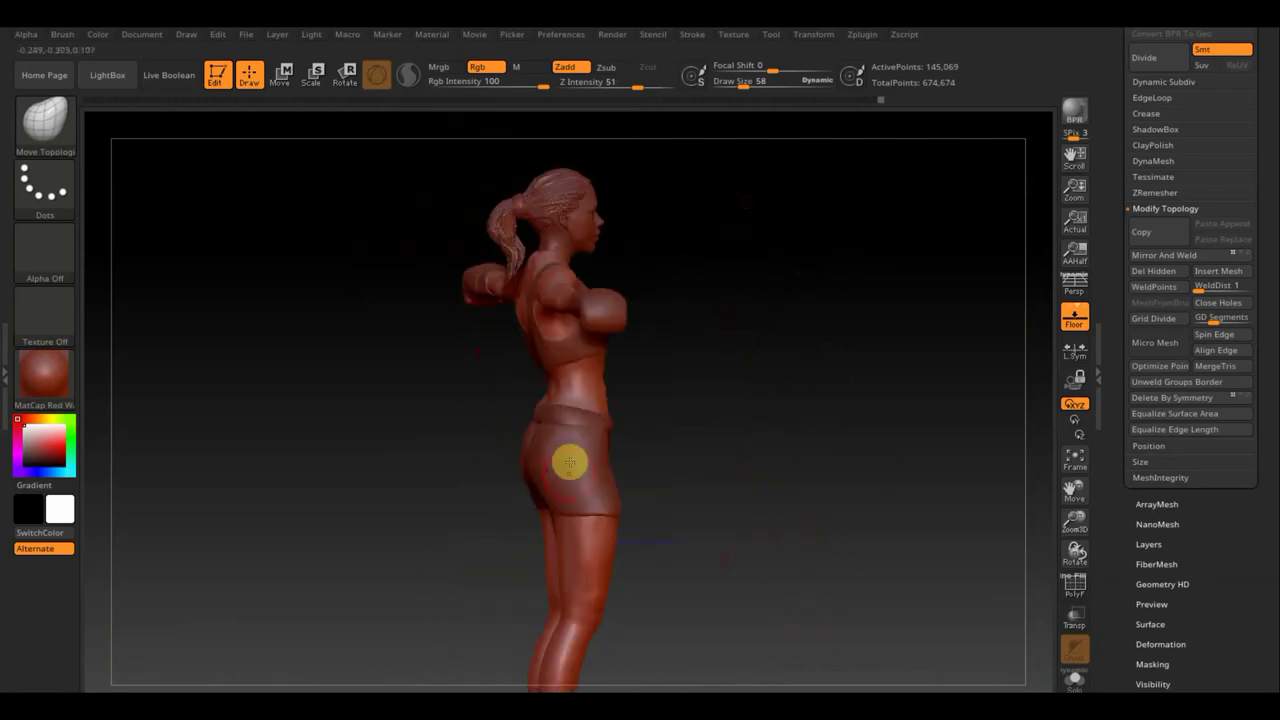
shift+drag(694, 466, 606, 434)
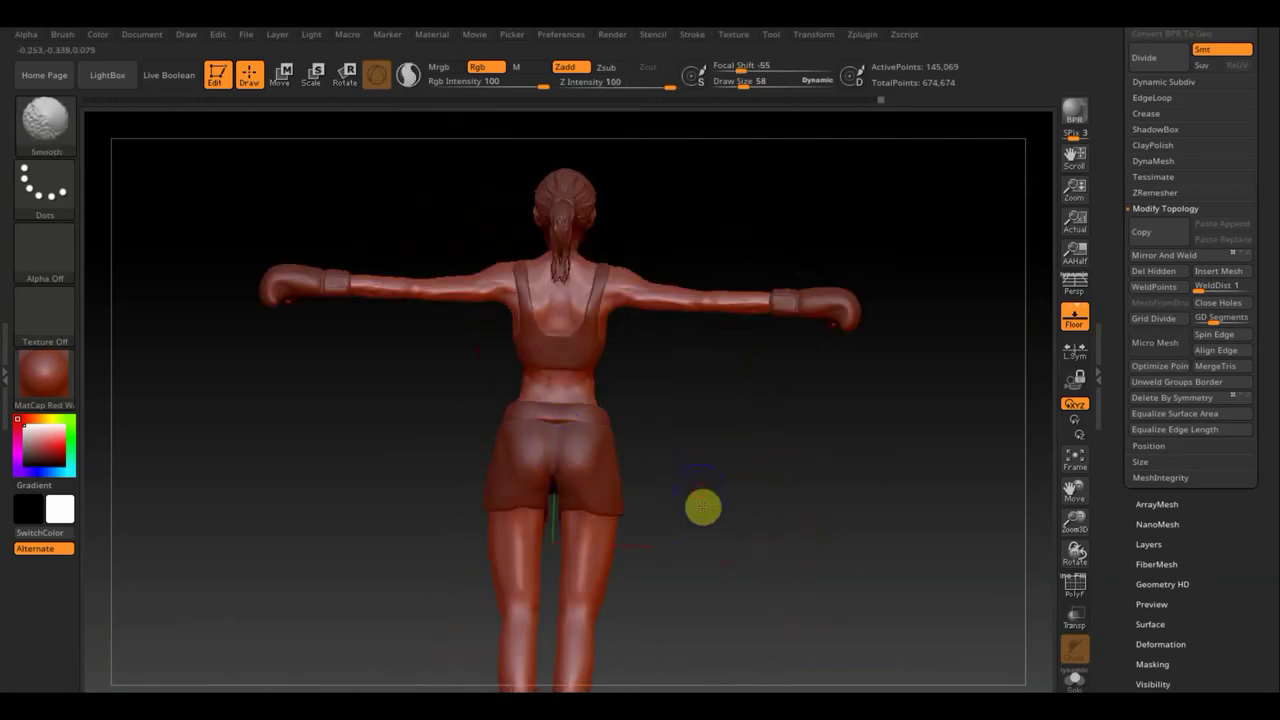
shift+drag(703, 507, 690, 495)
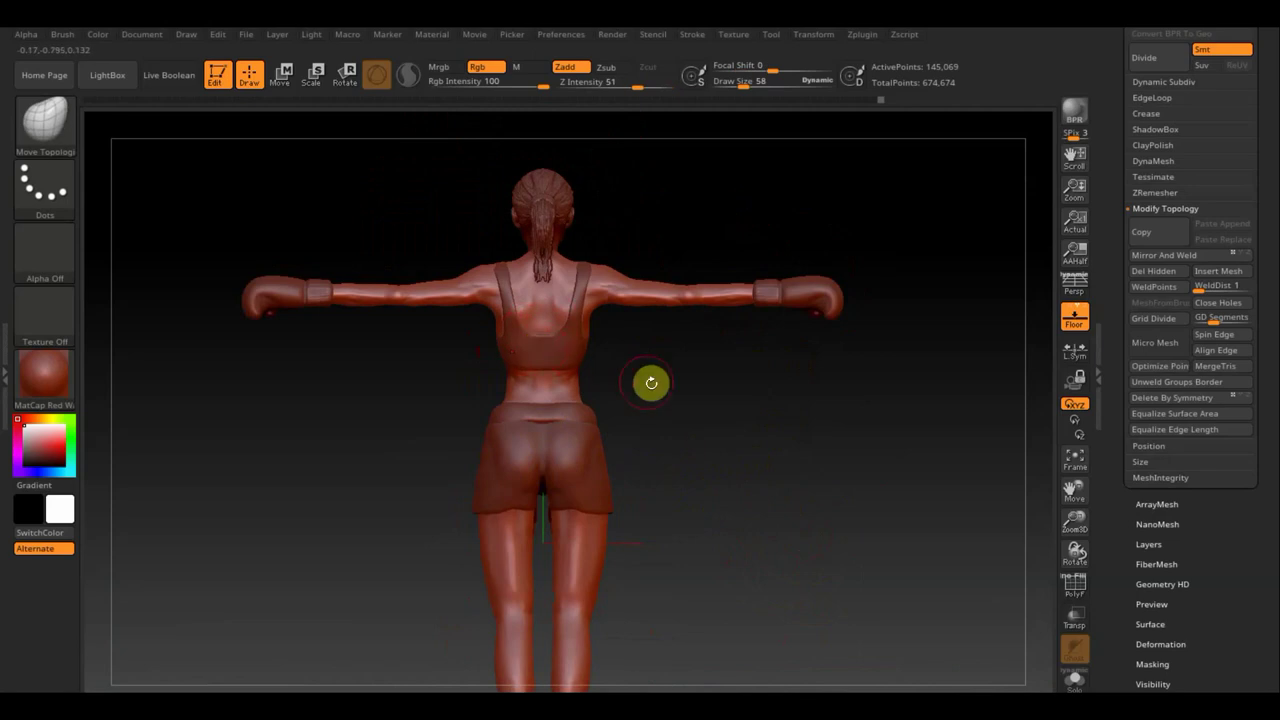
mouse_move(528, 386)
mouse_down()
mouse_move(700, 357)
mouse_move(693, 404)
mouse_up()
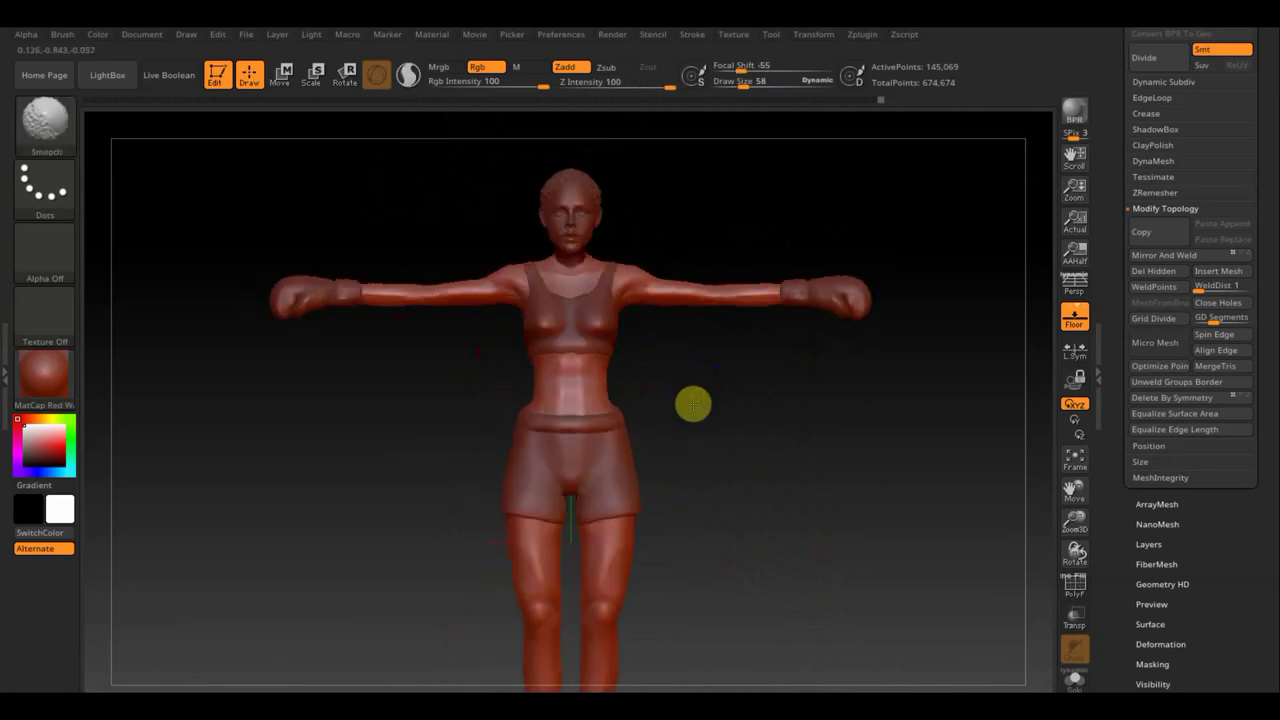
mouse_move(771, 429)
alt+mouse_down()
mouse_move(762, 527)
mouse_move(731, 534)
alt+mouse_up()
alt+drag(783, 449, 769, 551)
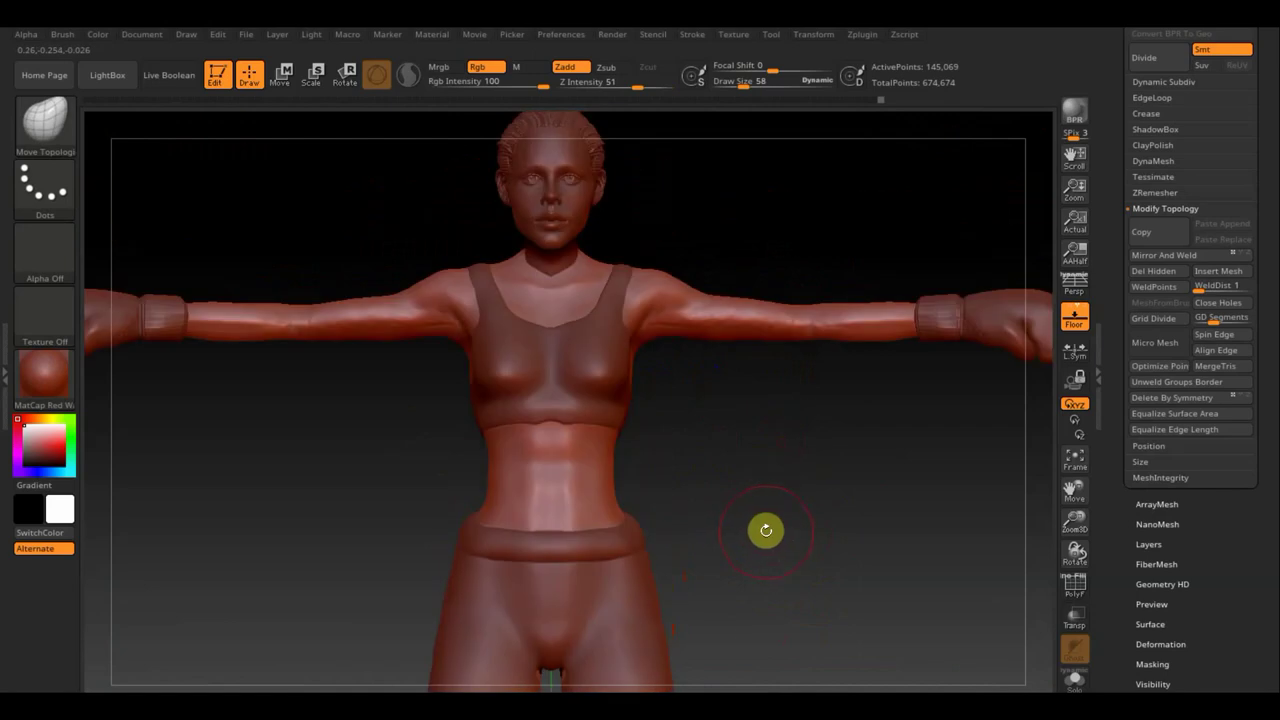
key(F1)
Step: Select the Extract2 sports top and build a fold across the upper chest with ClayBuildup at size 42
click(822, 588)
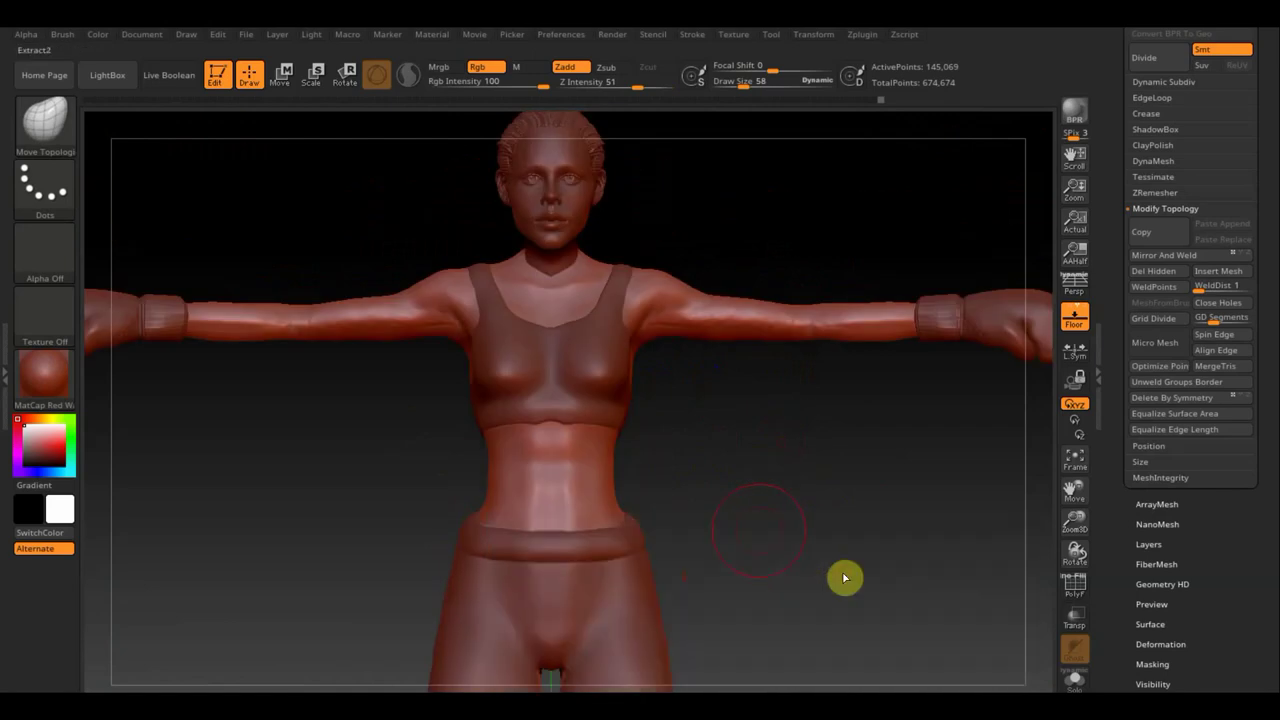
alt+click(533, 388)
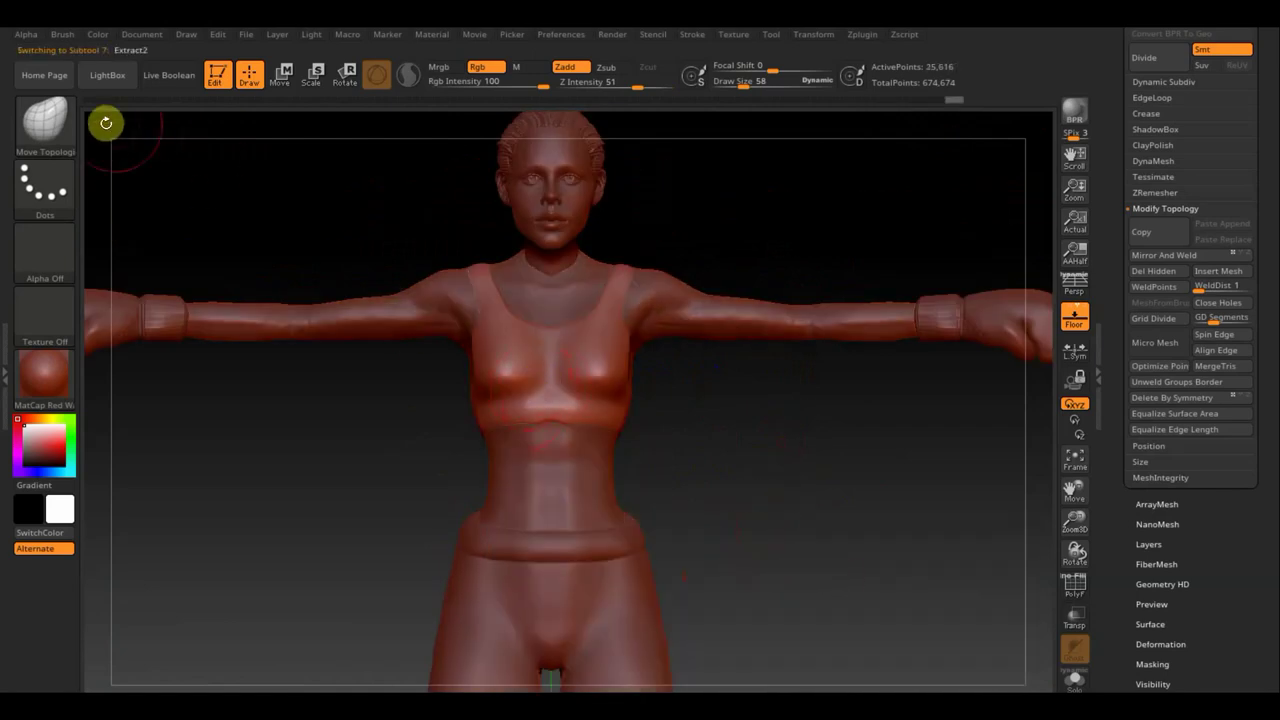
click(55, 122)
click(184, 133)
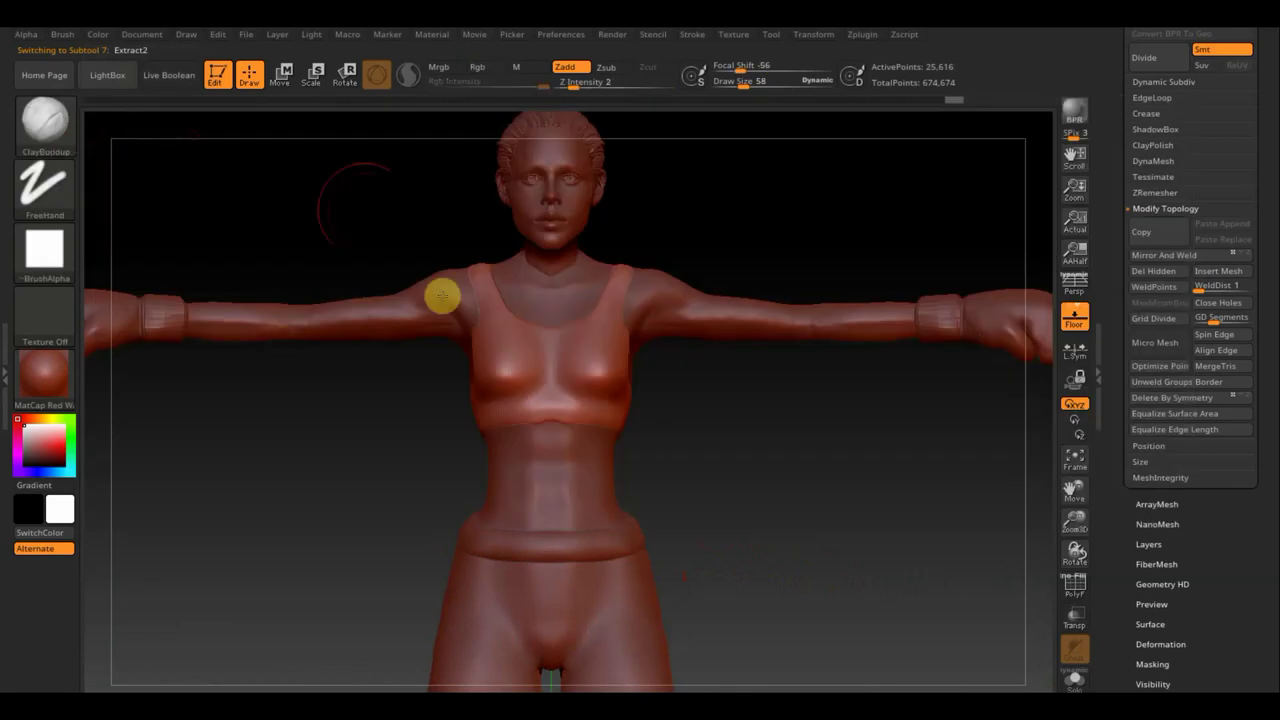
drag(745, 90, 737, 84)
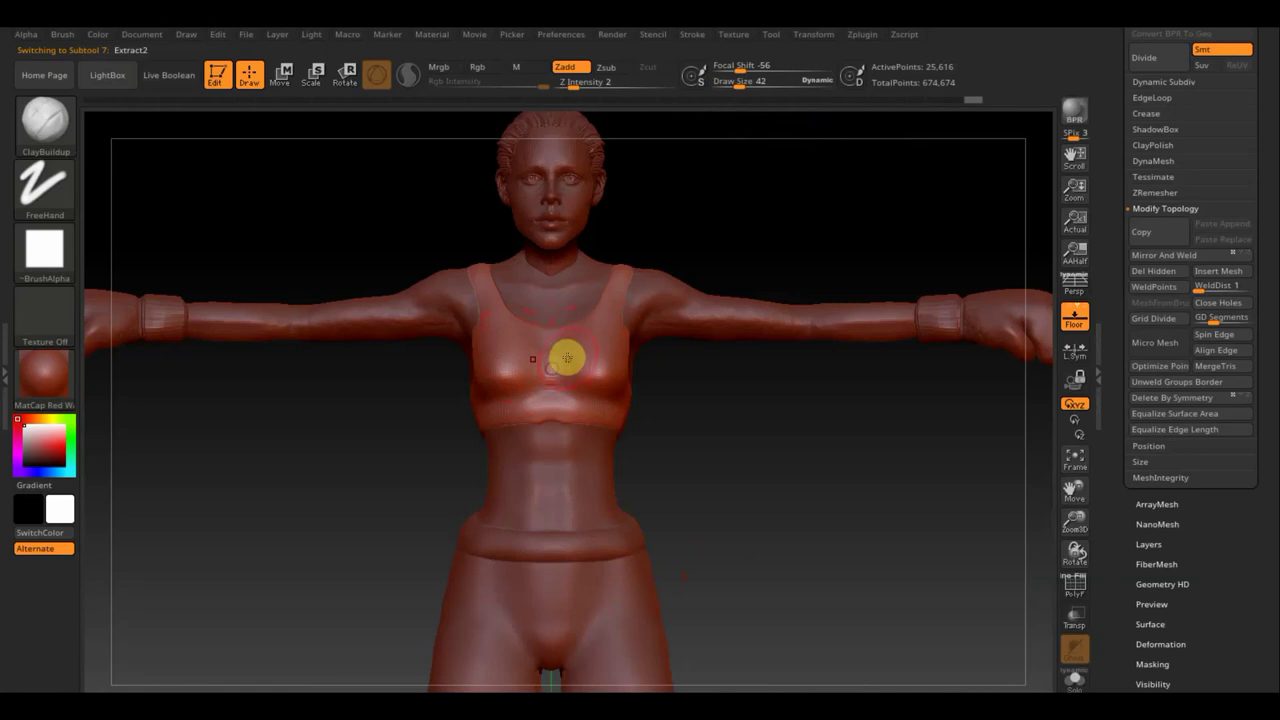
mouse_move(570, 356)
mouse_down()
mouse_move(574, 343)
mouse_move(531, 337)
mouse_move(521, 356)
mouse_move(533, 404)
mouse_move(550, 380)
mouse_up()
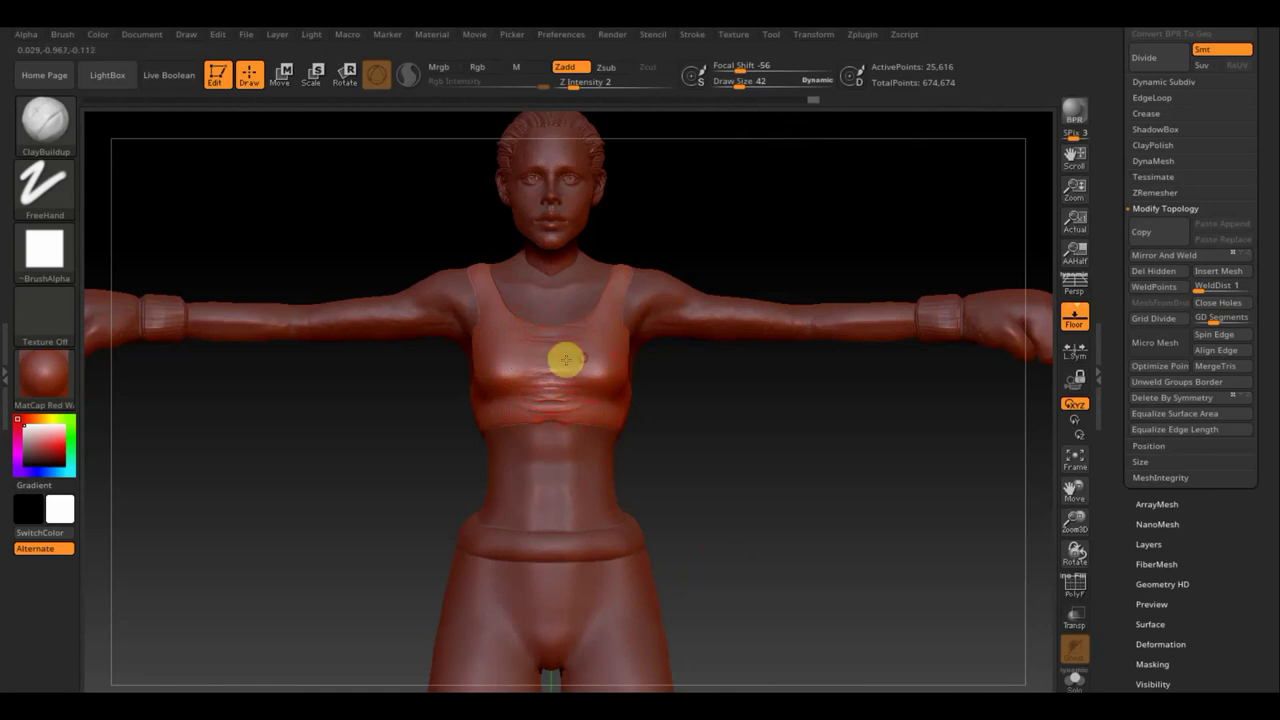
Step: Smooth the new chest fold, the chest band, and the folds under the bust
shift+drag(590, 363, 588, 368)
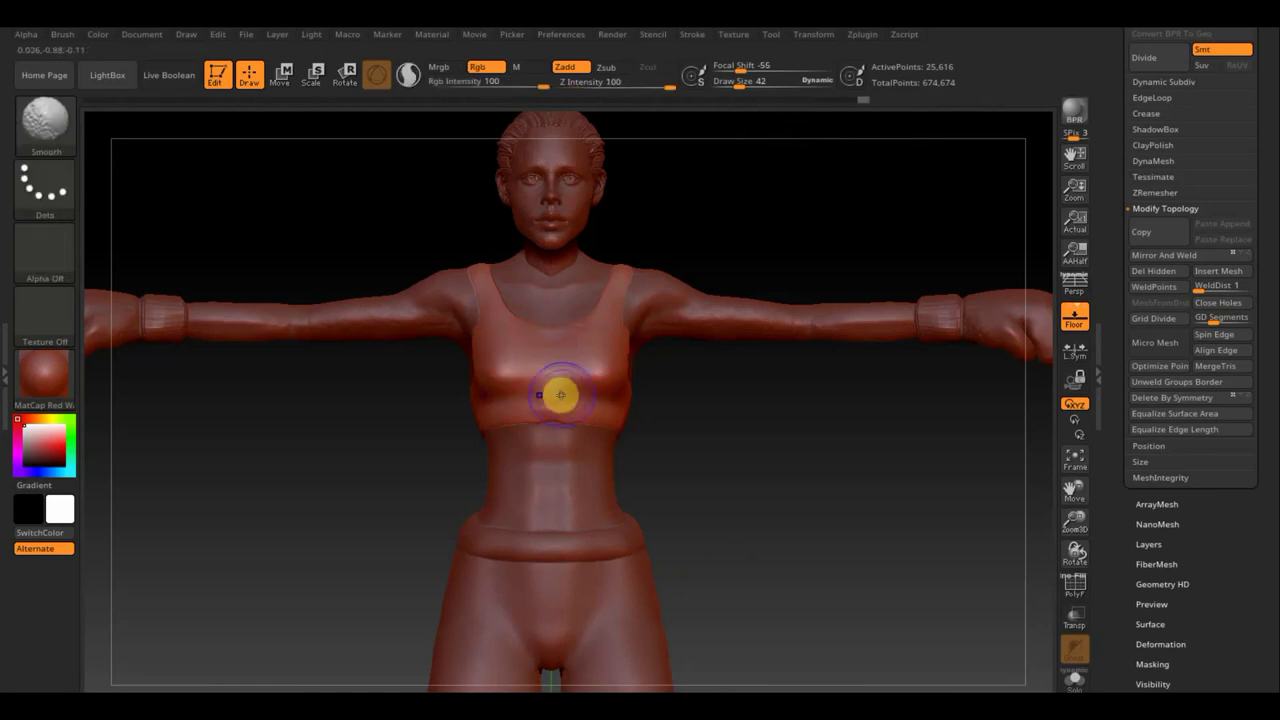
shift+drag(540, 394, 560, 394)
mouse_move(714, 486)
mouse_down()
mouse_move(752, 486)
mouse_move(783, 374)
mouse_move(700, 383)
mouse_move(493, 346)
mouse_up()
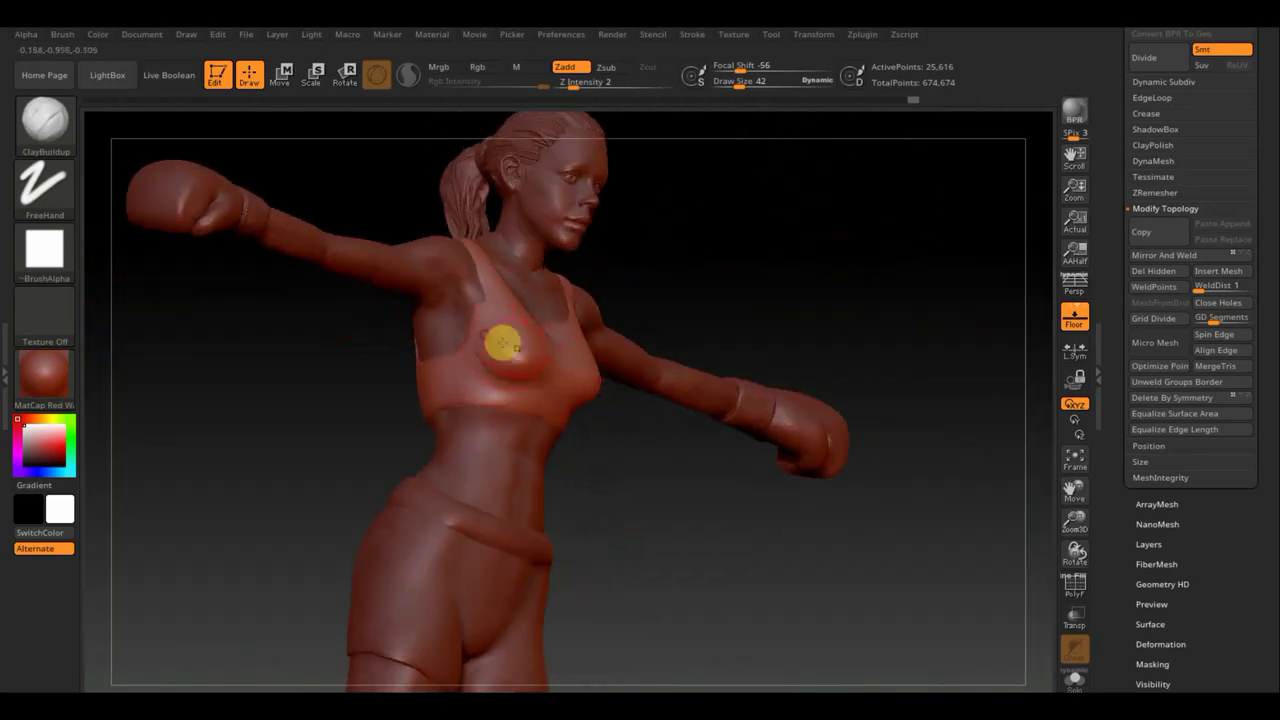
key(shift)
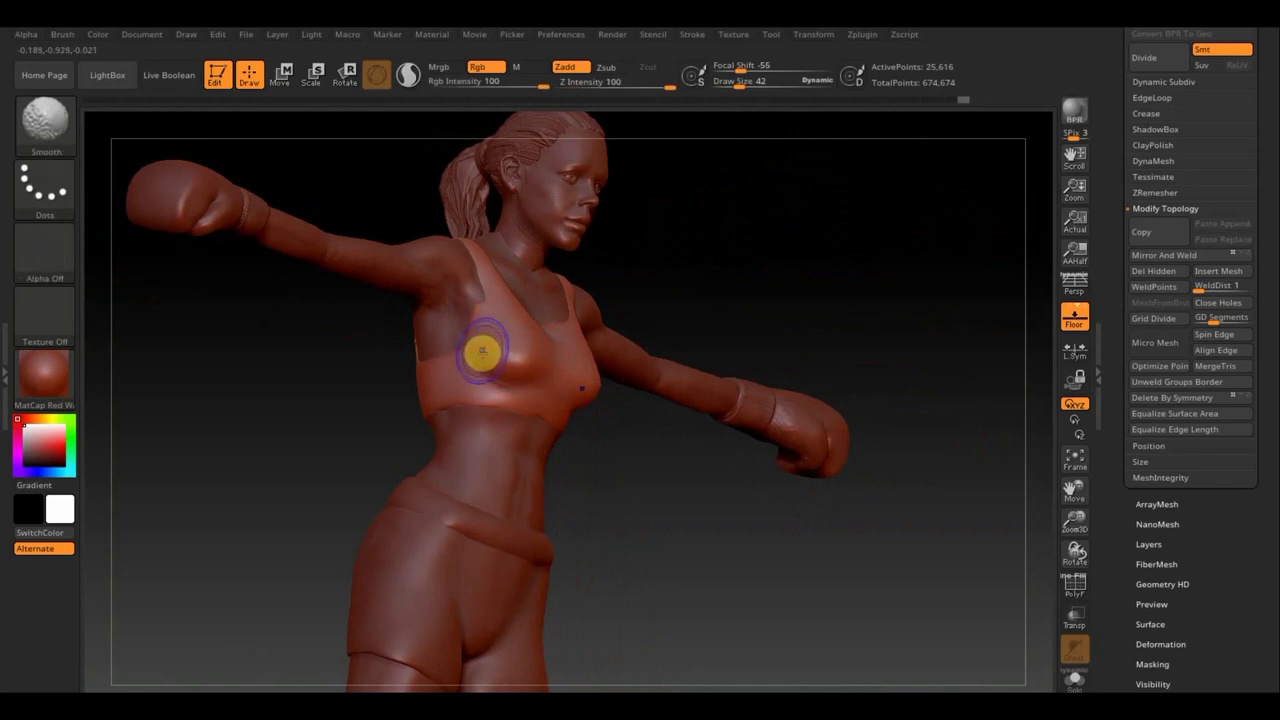
mouse_move(666, 449)
mouse_down()
mouse_move(620, 443)
mouse_move(659, 469)
mouse_up()
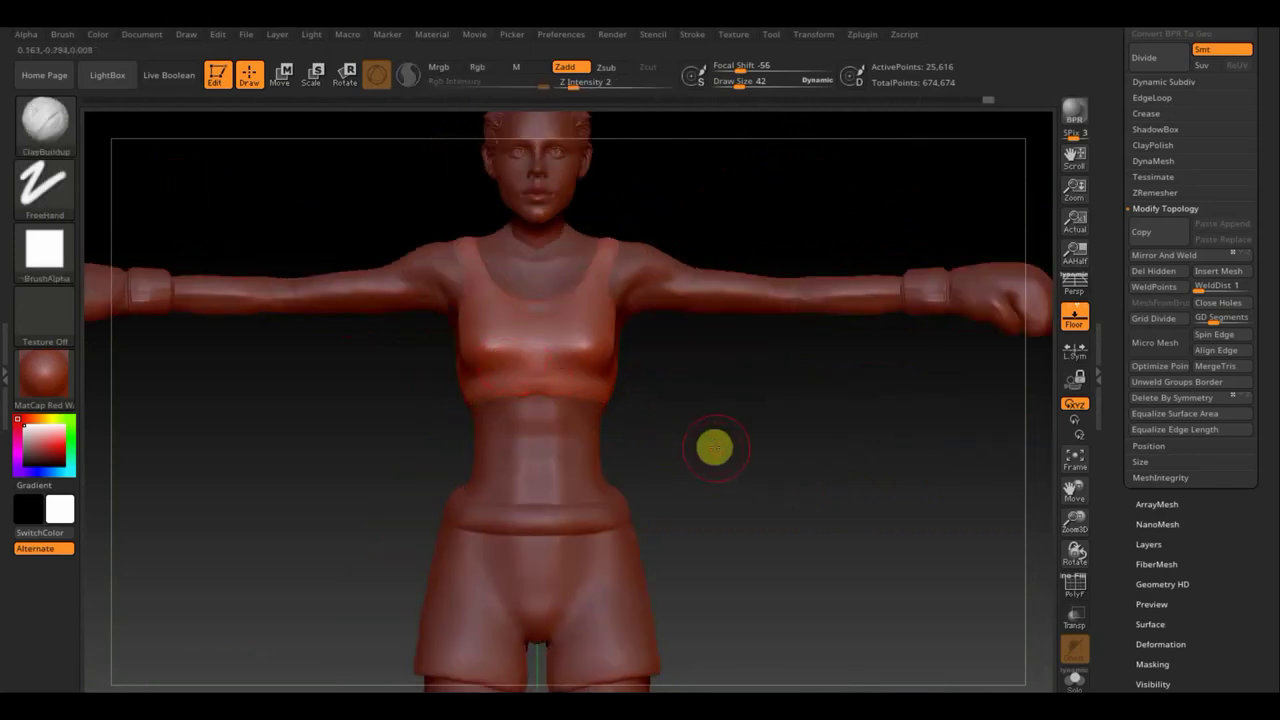
alt+drag(711, 446, 740, 523)
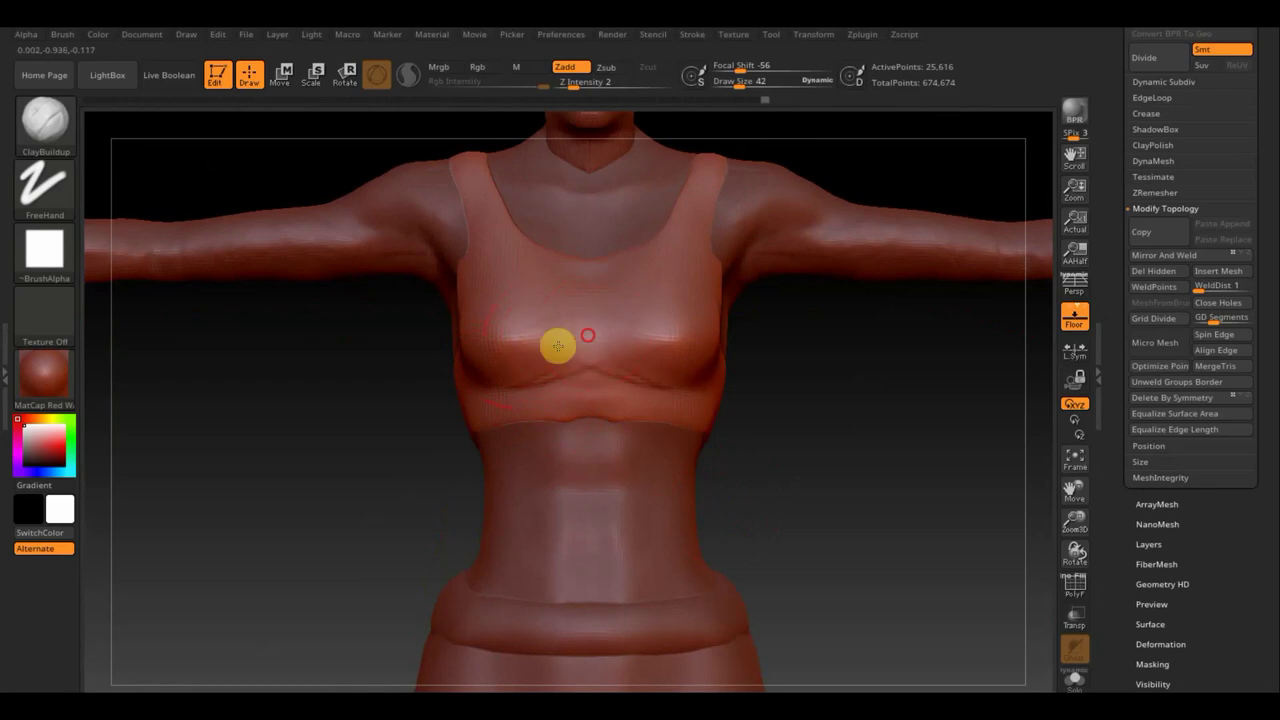
key(shift)
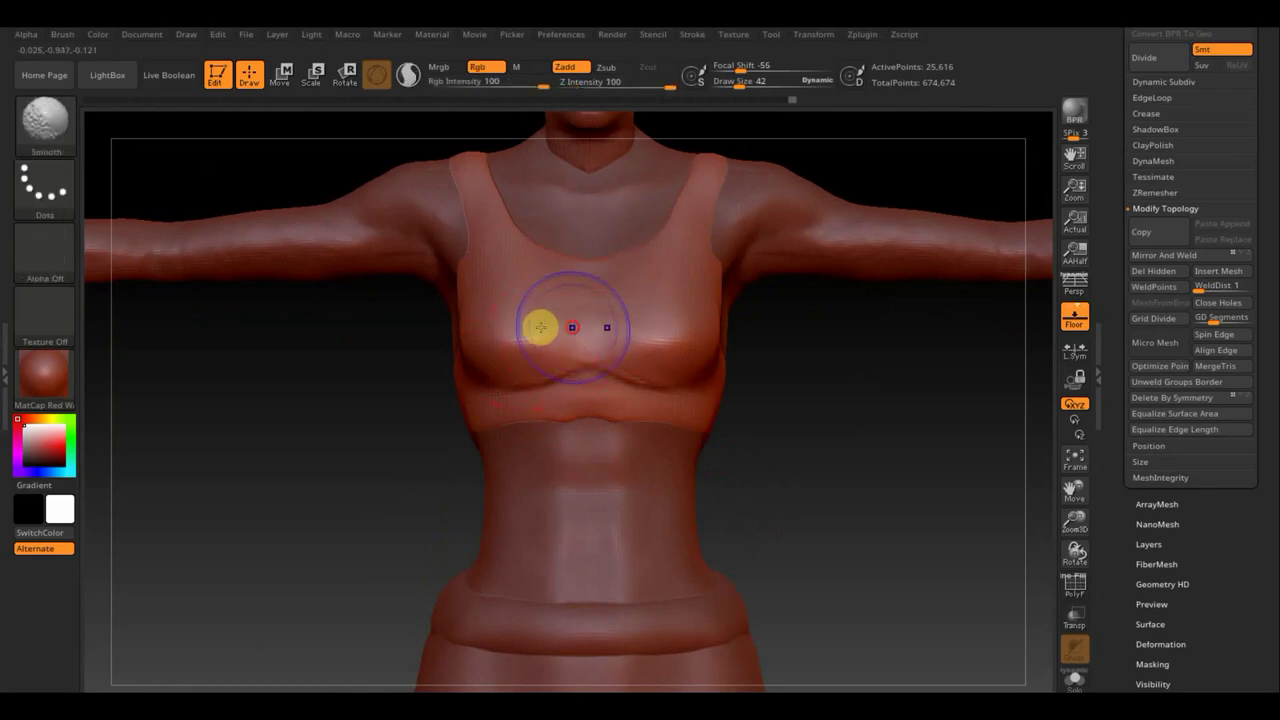
mouse_move(538, 330)
shift+mouse_down()
mouse_move(566, 371)
mouse_move(537, 383)
mouse_move(560, 376)
shift+mouse_up()
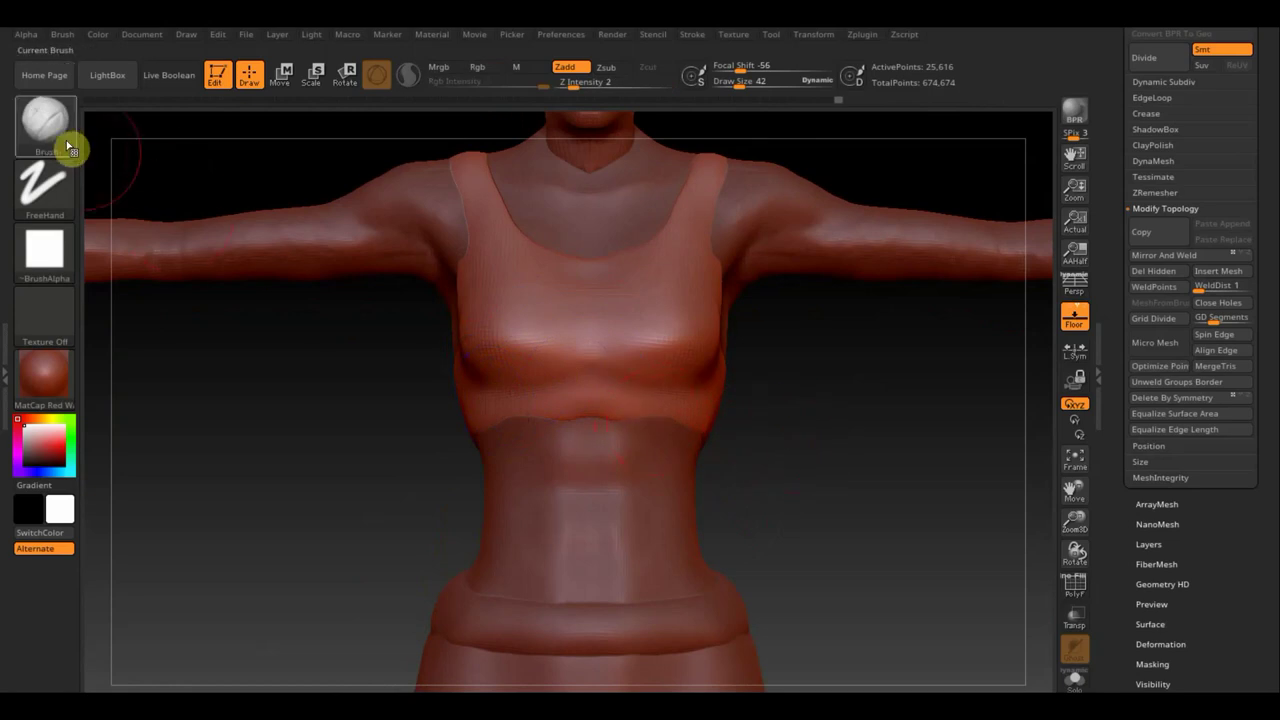
Step: At brush size 5, build and soften a raised ridge along the under-bust band
drag(750, 81, 731, 80)
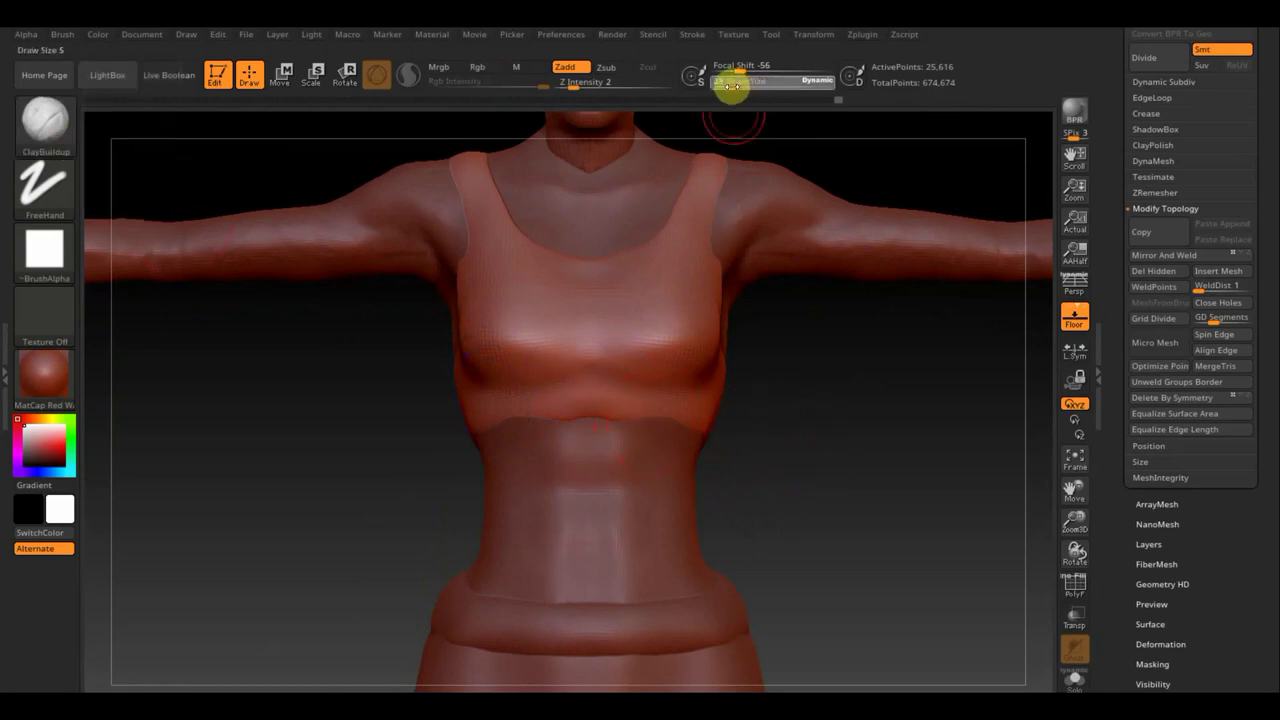
drag(663, 423, 455, 433)
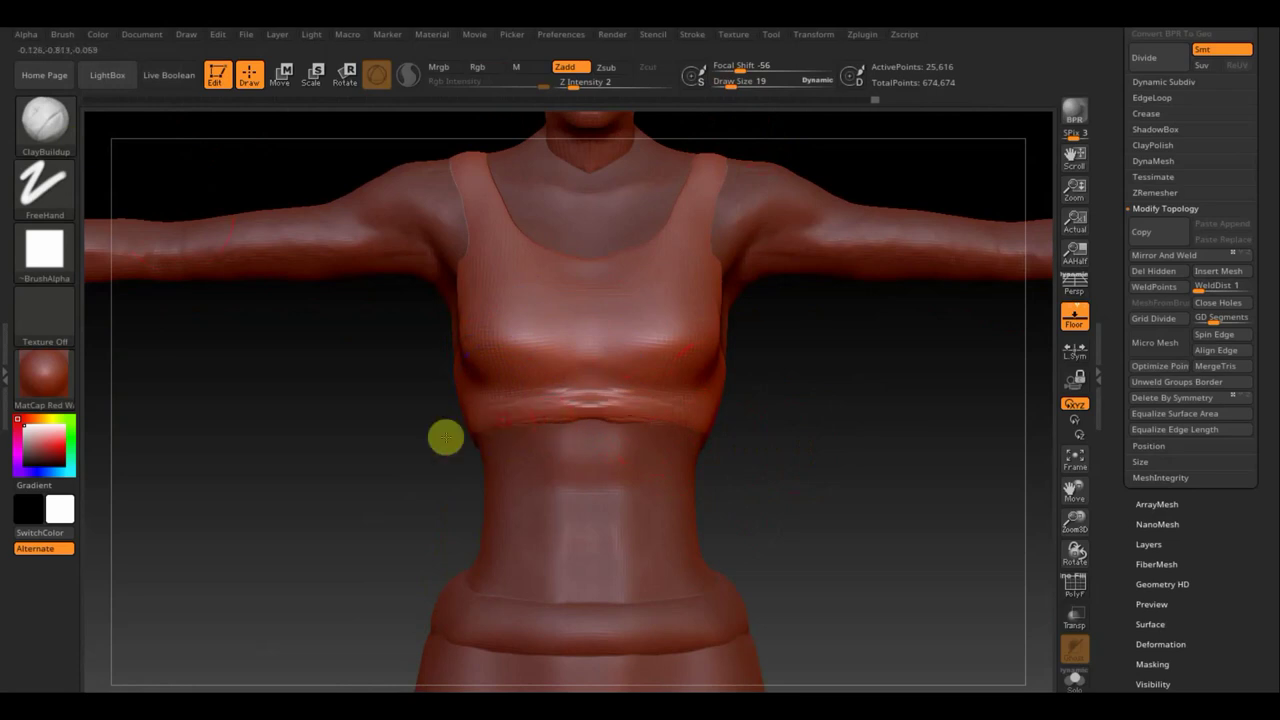
key(shift)
shift+drag(546, 403, 455, 450)
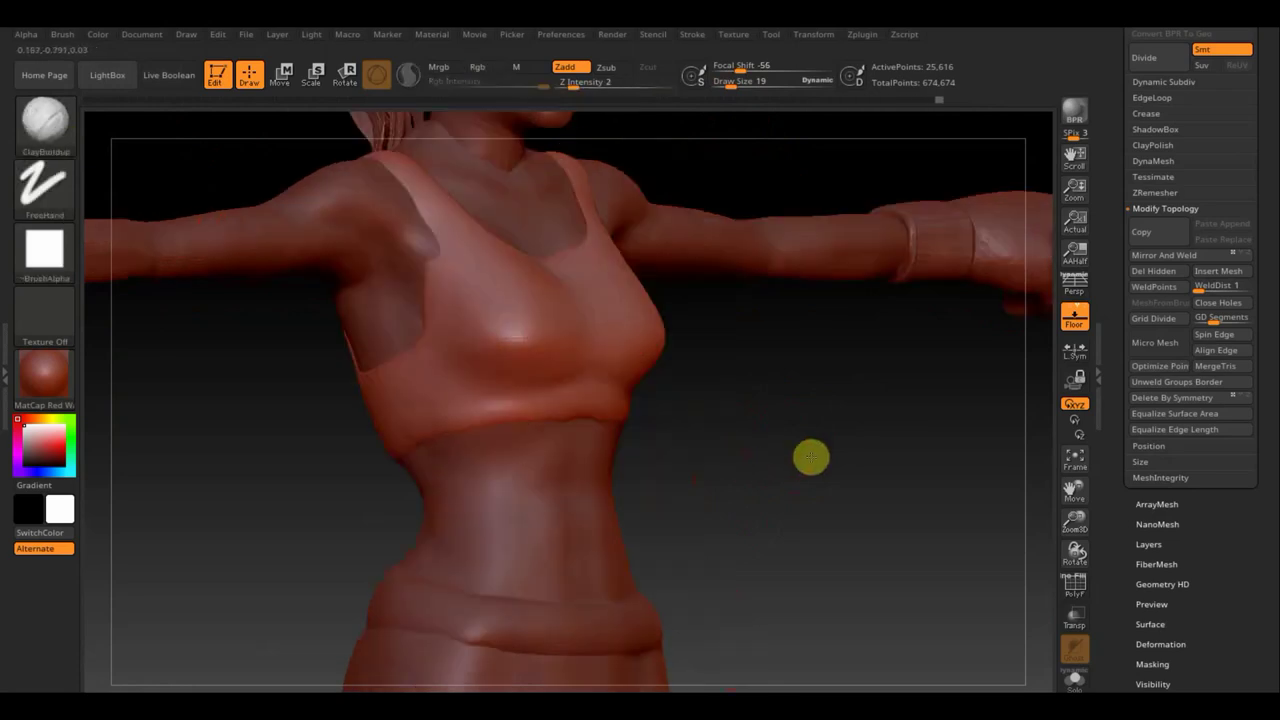
Step: Sculpt a ridge along the strap edge, then fine crease streaks on the band at a smaller size
drag(811, 454, 546, 317)
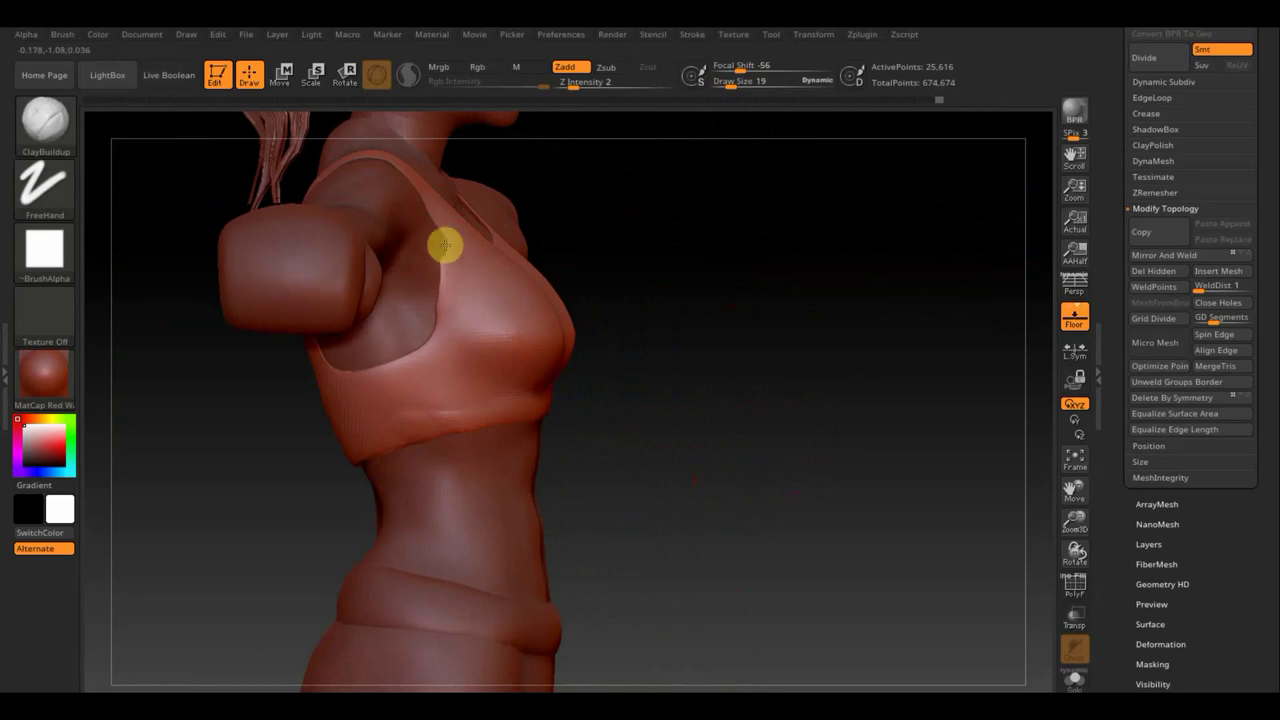
mouse_move(443, 228)
mouse_down()
mouse_move(437, 323)
mouse_move(411, 354)
mouse_move(423, 323)
mouse_move(469, 309)
mouse_move(443, 363)
mouse_move(463, 369)
mouse_move(467, 329)
mouse_move(434, 340)
mouse_move(446, 343)
mouse_move(451, 391)
mouse_move(431, 397)
mouse_move(426, 374)
mouse_move(452, 344)
mouse_up()
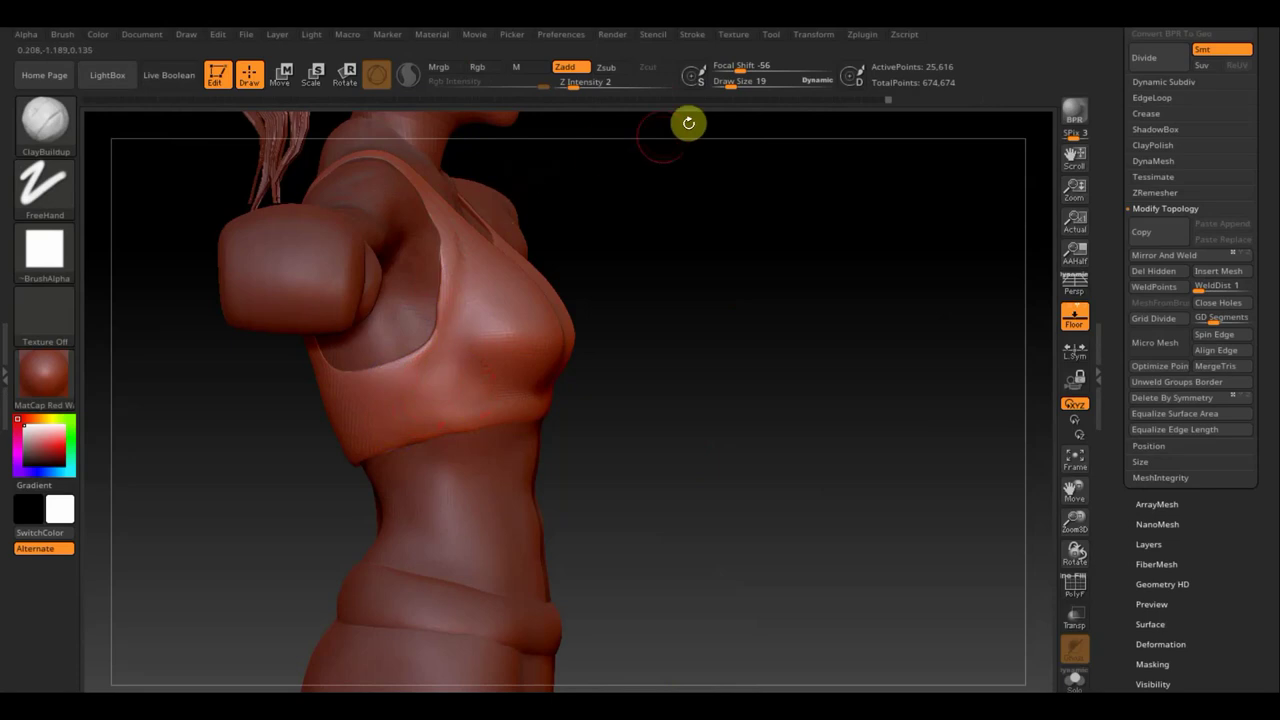
drag(729, 80, 722, 103)
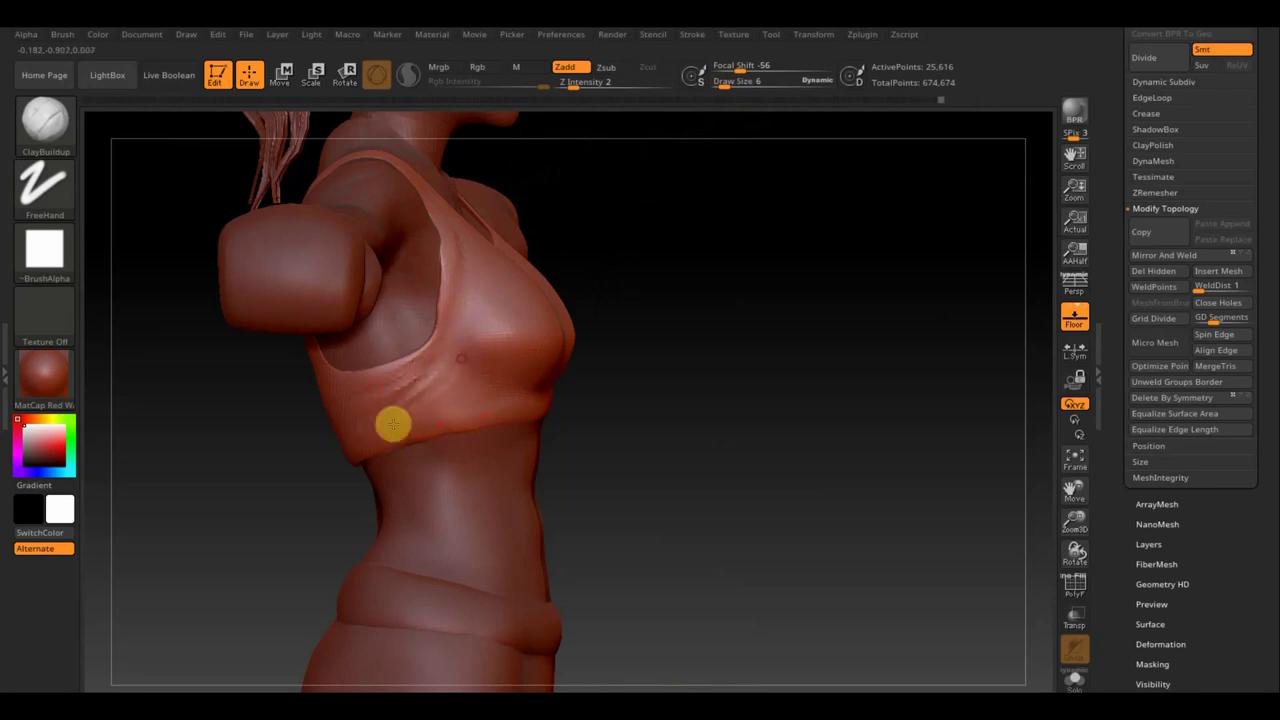
mouse_move(403, 417)
mouse_down()
mouse_move(457, 383)
mouse_move(386, 429)
mouse_move(506, 403)
mouse_move(371, 426)
mouse_move(466, 391)
mouse_move(389, 414)
mouse_move(359, 400)
mouse_move(437, 340)
mouse_move(337, 380)
mouse_move(437, 337)
mouse_move(454, 294)
mouse_move(438, 310)
mouse_move(426, 209)
mouse_move(457, 286)
mouse_move(633, 373)
mouse_move(583, 374)
mouse_up()
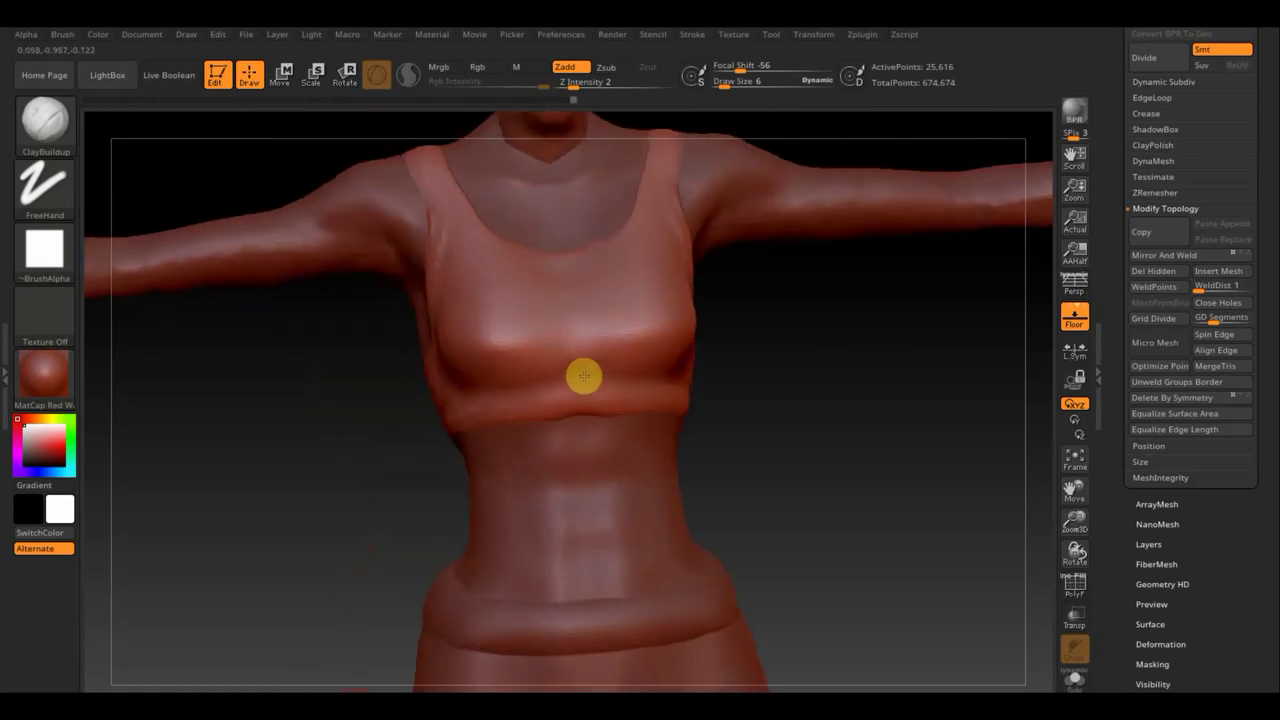
Step: Switch to a larger Move Topological brush and smooth the bra side near the armpit
click(63, 126)
click(384, 136)
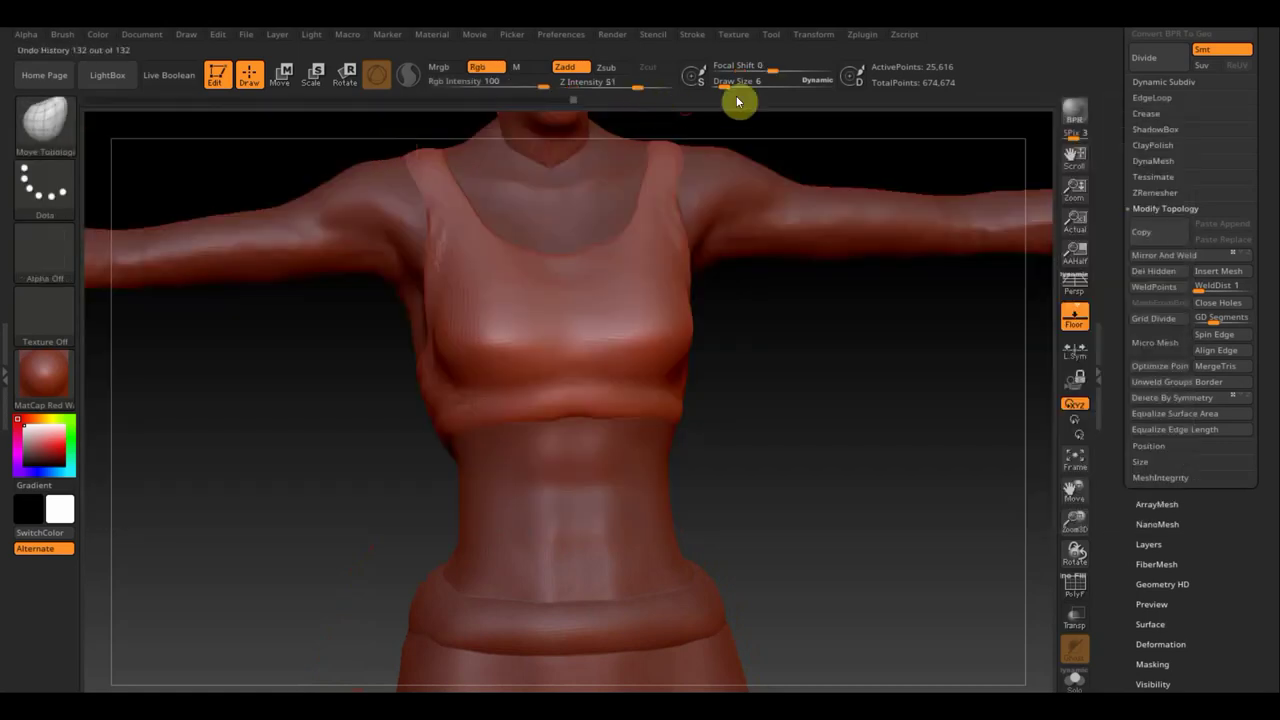
drag(725, 85, 743, 87)
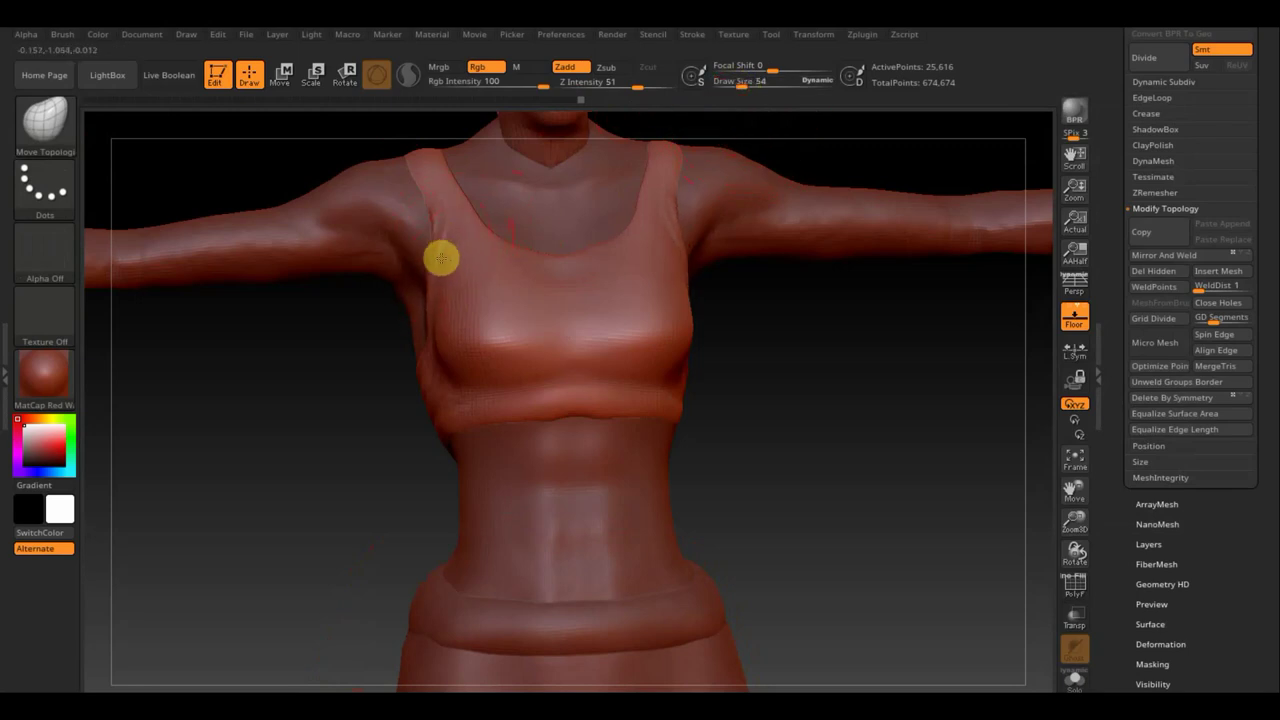
key(shift)
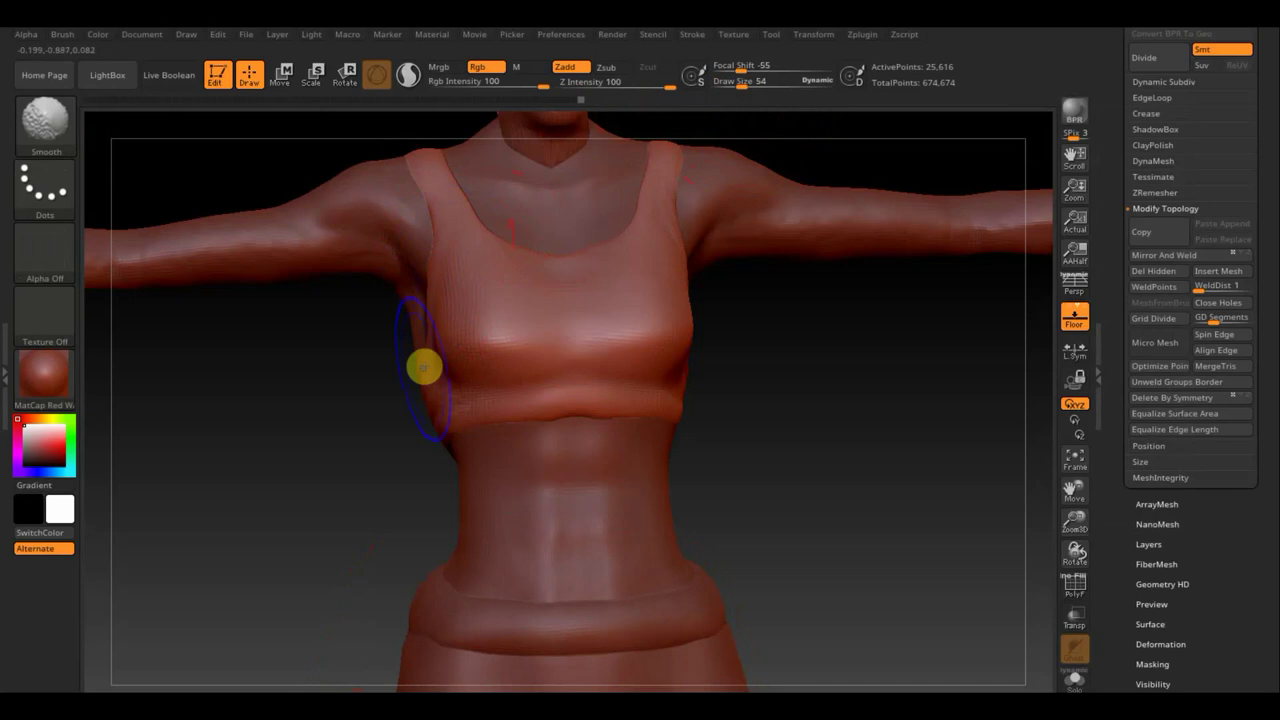
shift+drag(424, 367, 437, 340)
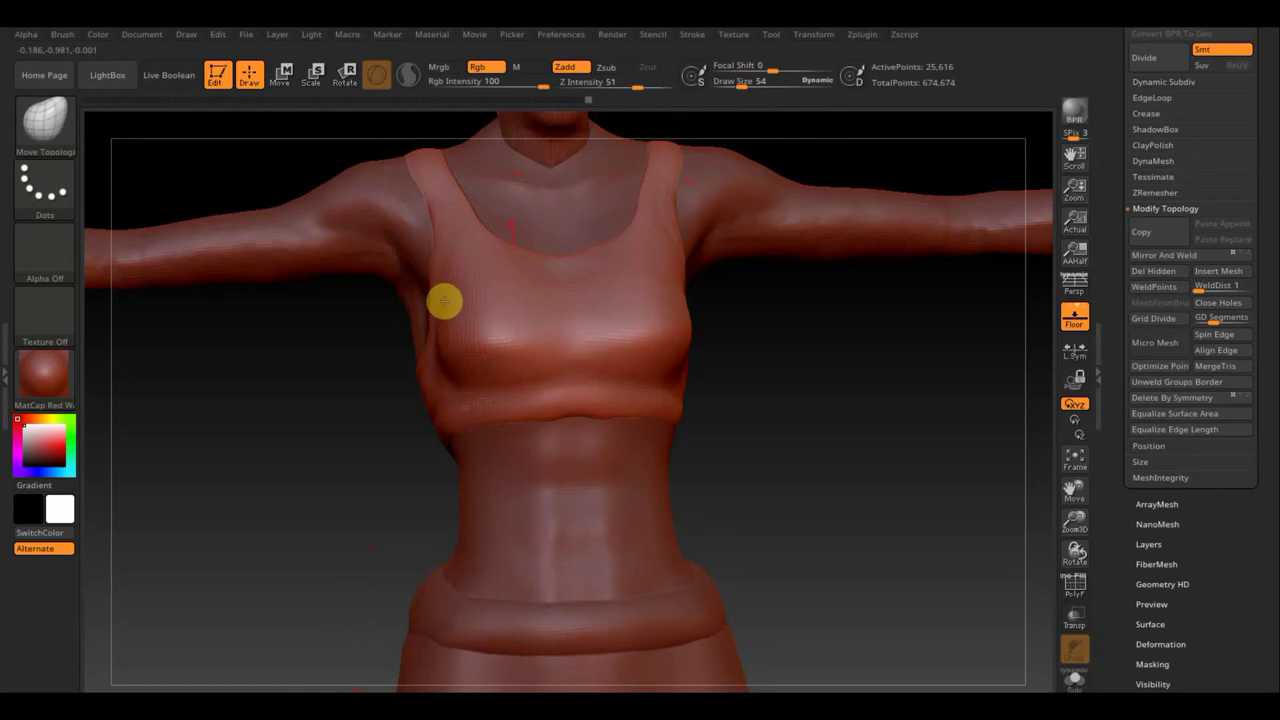
Step: Nudge the bra's side edge under the arm and review it from front and back
mouse_move(811, 451)
mouse_down()
mouse_move(830, 448)
mouse_move(514, 363)
mouse_up()
drag(397, 266, 409, 275)
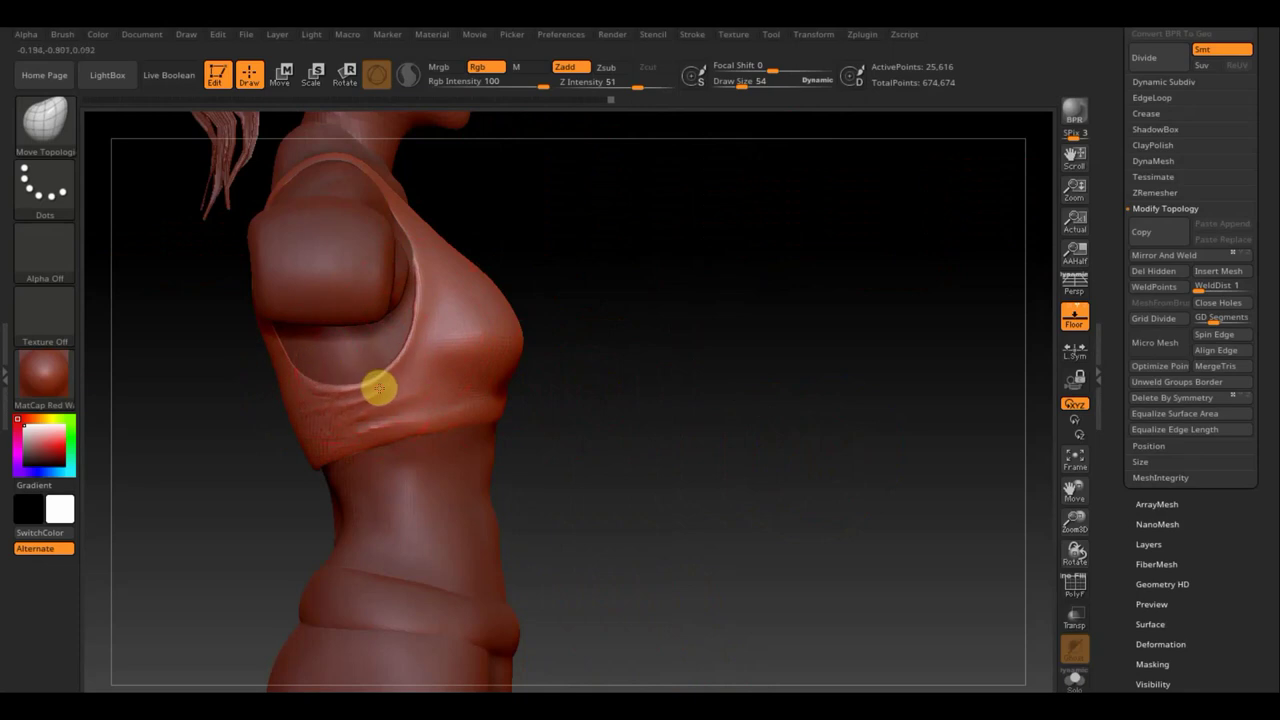
mouse_move(620, 423)
mouse_down()
mouse_move(591, 423)
mouse_move(666, 397)
mouse_move(334, 354)
mouse_up()
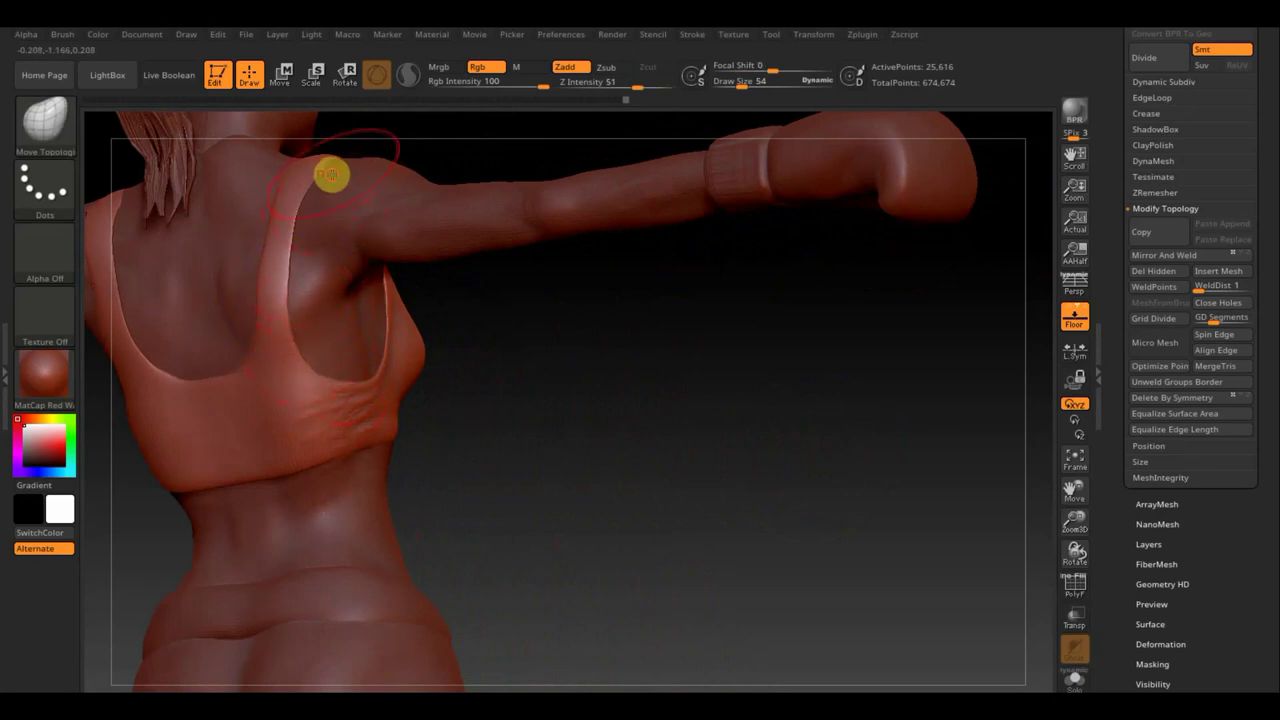
shift+drag(452, 256, 689, 395)
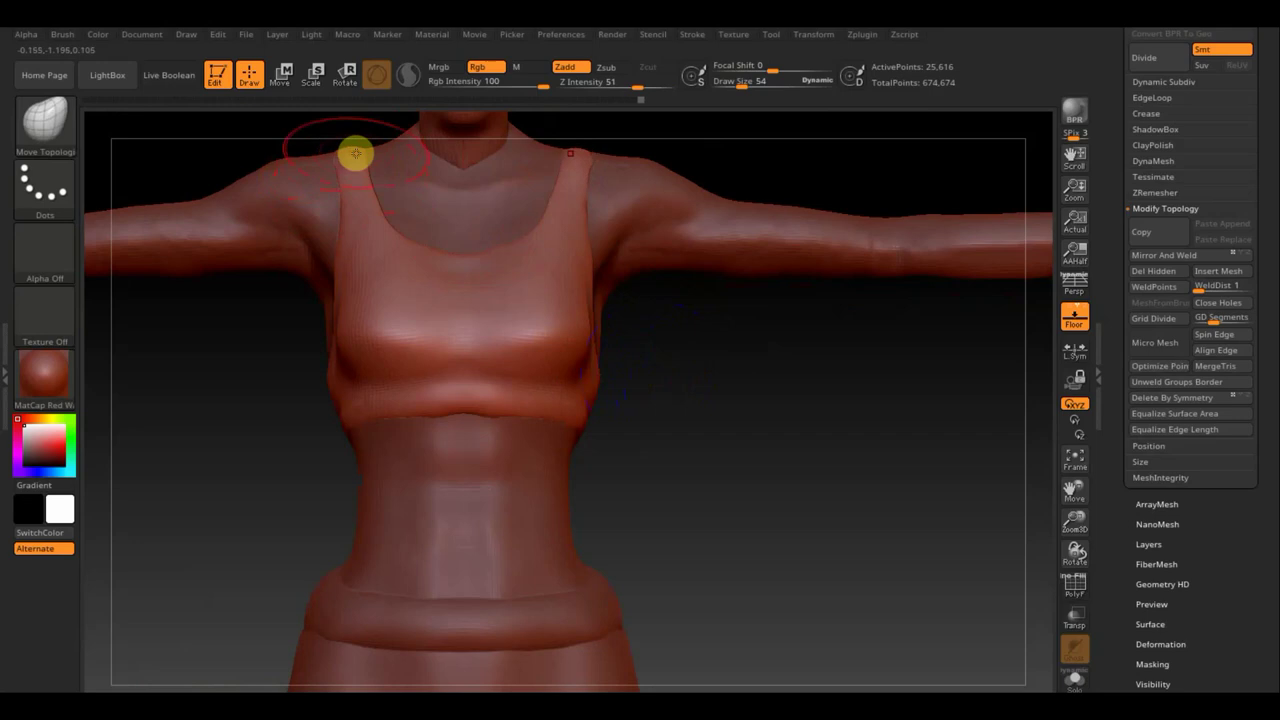
mouse_move(254, 406)
mouse_down()
mouse_move(329, 434)
mouse_move(371, 423)
mouse_move(340, 212)
mouse_up()
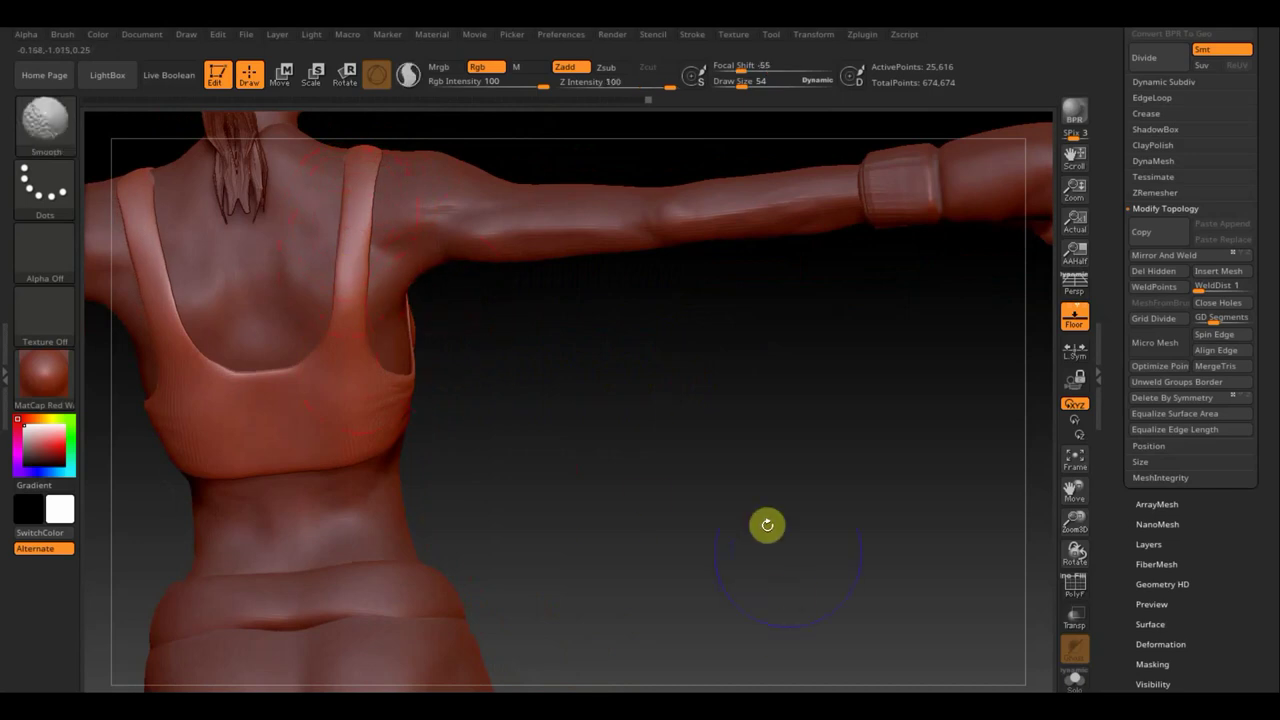
shift+drag(766, 523, 745, 541)
Step: Frame the whole boxer figure in view and save the project with Ctrl+S
key(f)
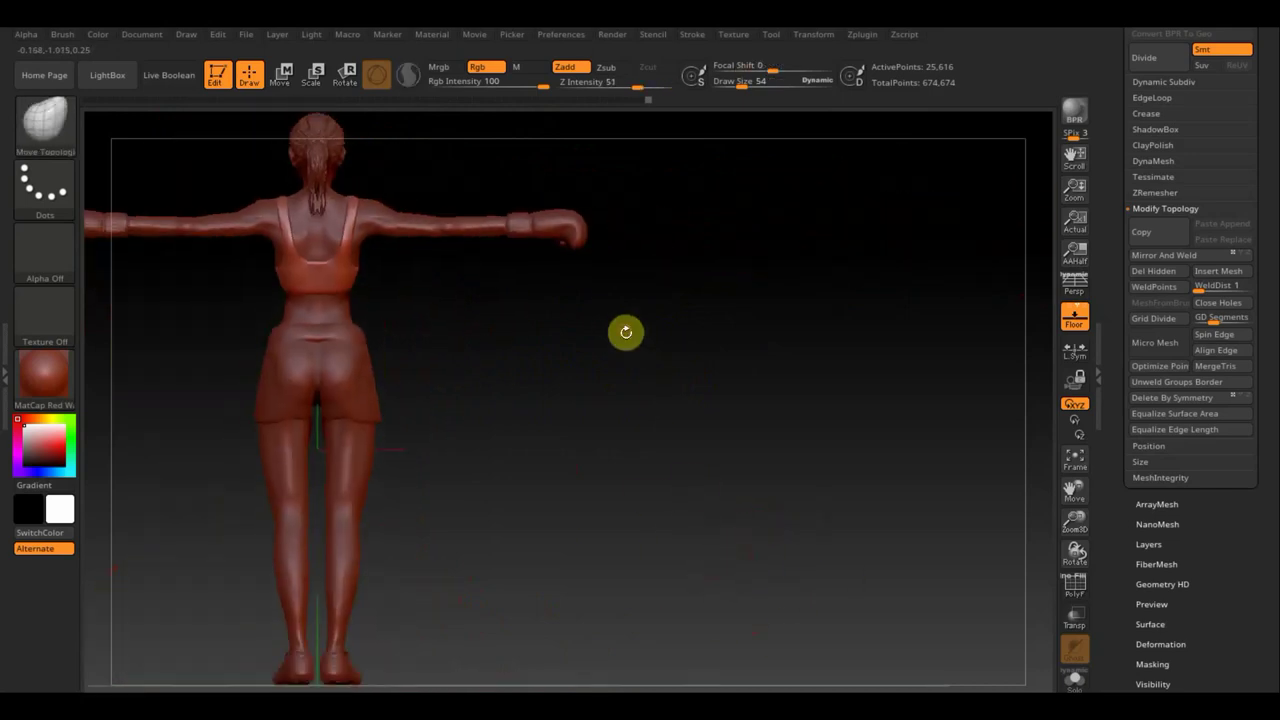
mouse_move(626, 331)
shift+mouse_down()
mouse_move(456, 412)
mouse_move(600, 363)
mouse_move(583, 389)
mouse_move(691, 423)
mouse_move(677, 394)
mouse_move(671, 409)
mouse_move(731, 411)
mouse_move(732, 446)
mouse_move(725, 423)
shift+mouse_up()
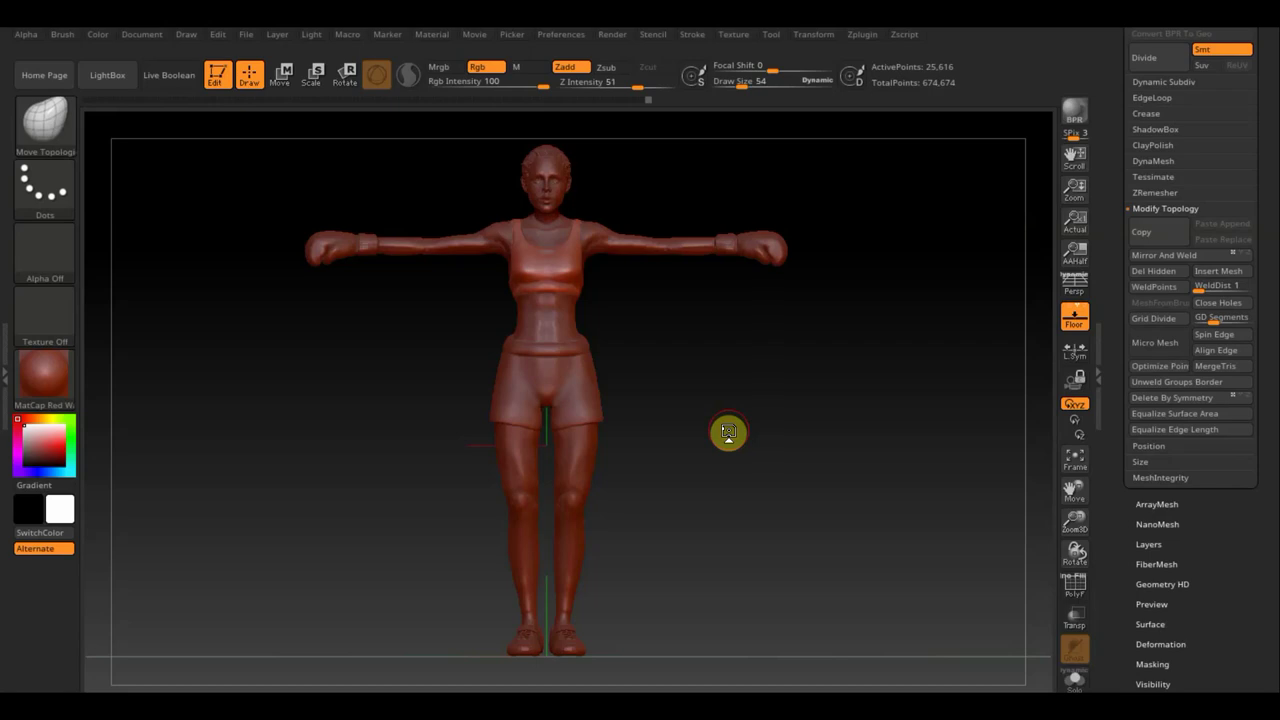
key(ctrl+s)
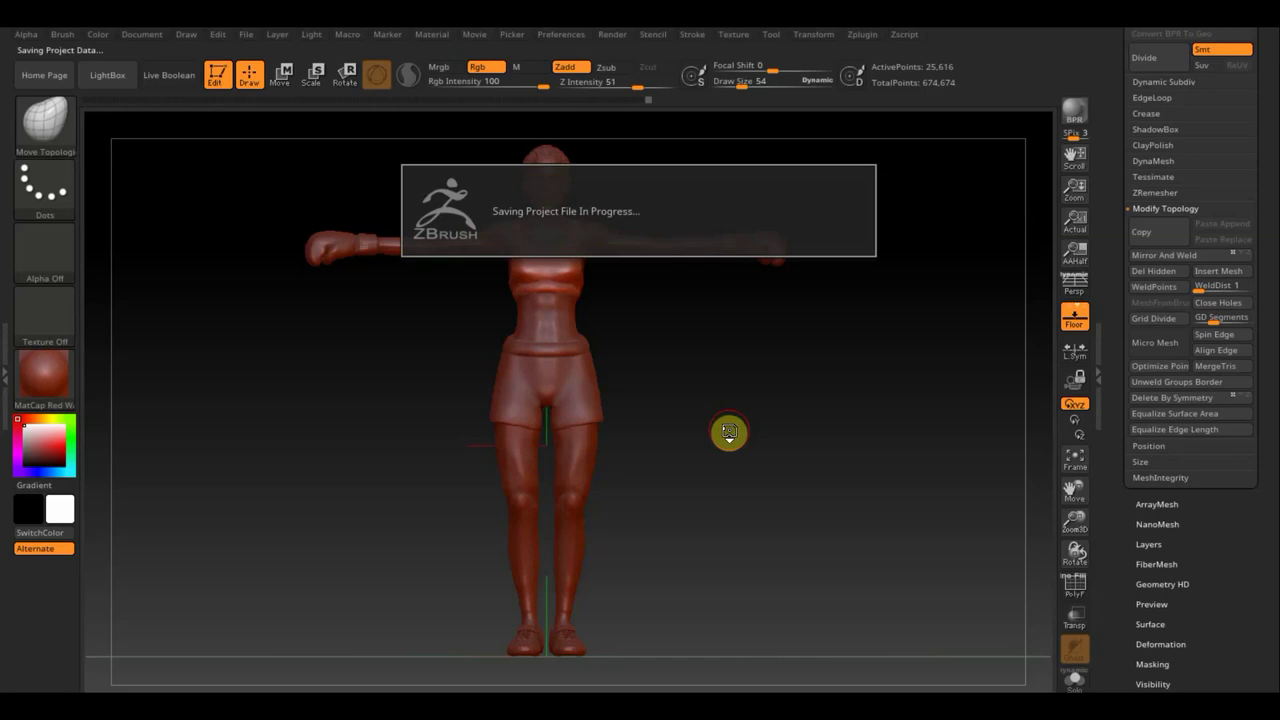